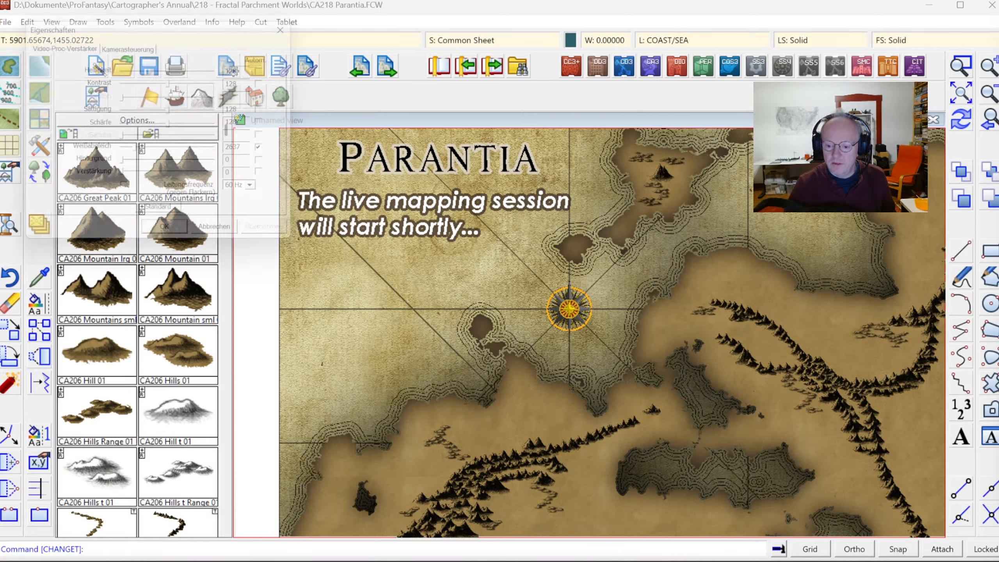
Set the camera's anti-flicker line frequency to 50 Hz and accept the camera properties.
click(263, 192)
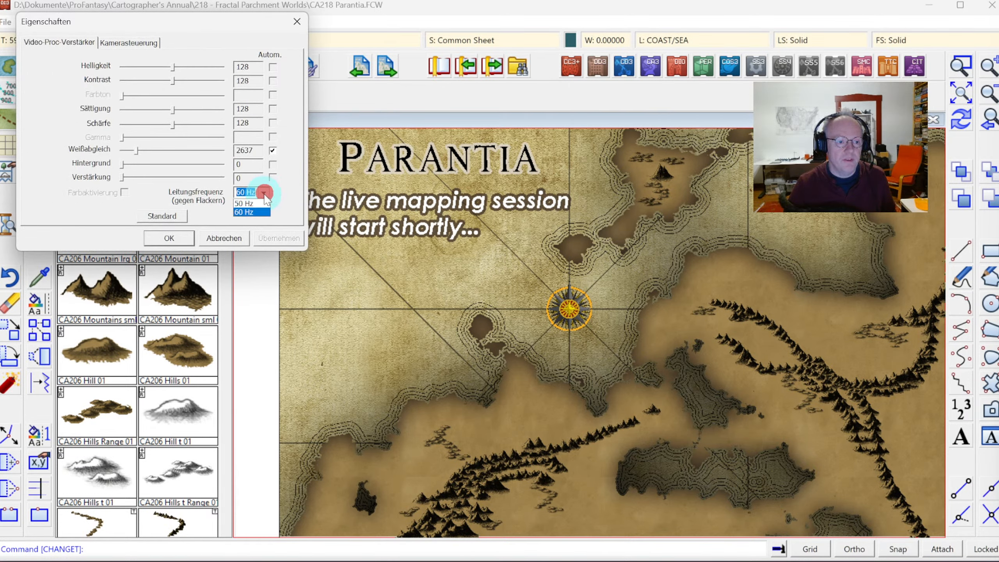
click(252, 204)
click(169, 238)
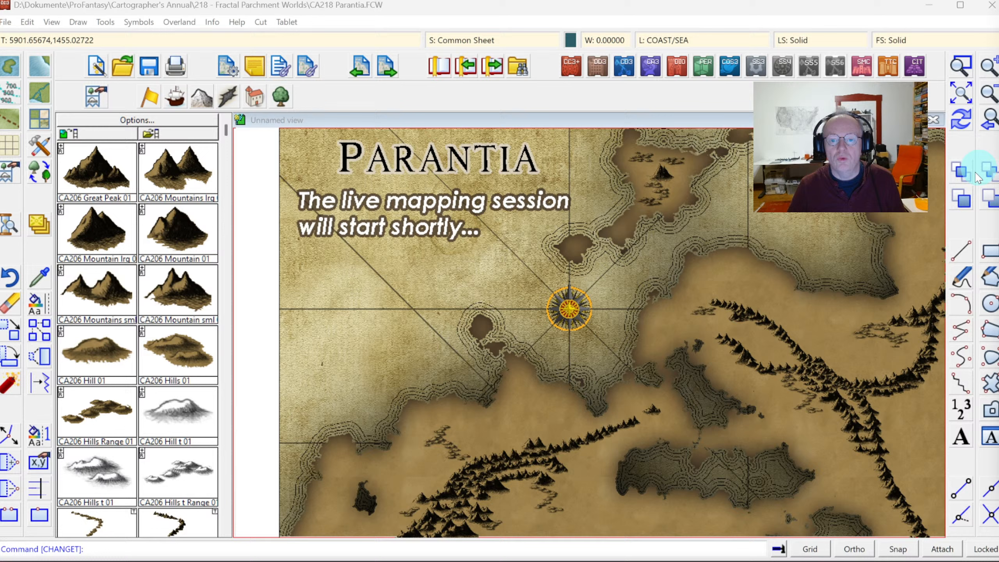
View the whole Parantia map and switch to Fractal Terrains 3+.
click(960, 93)
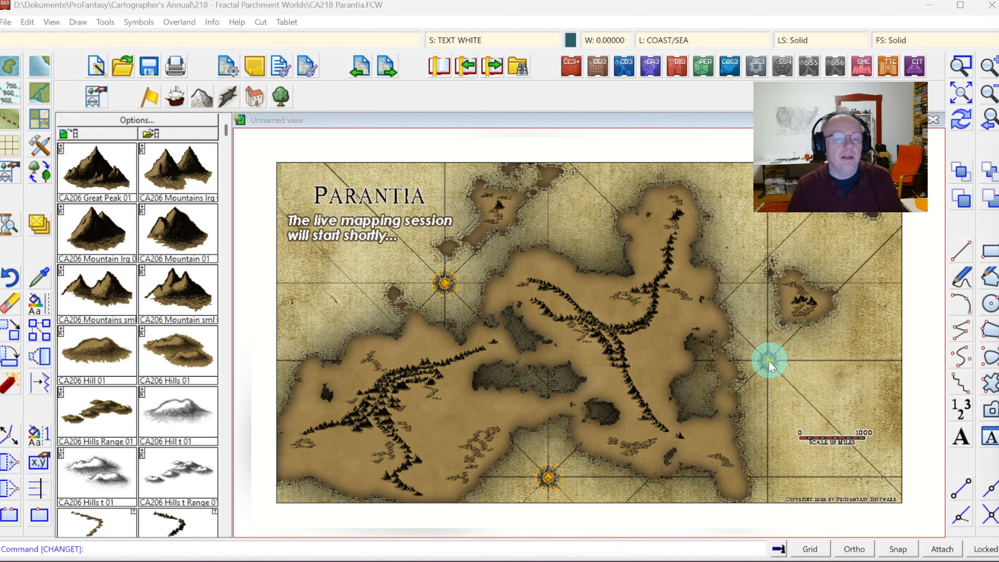
key(alt+Tab)
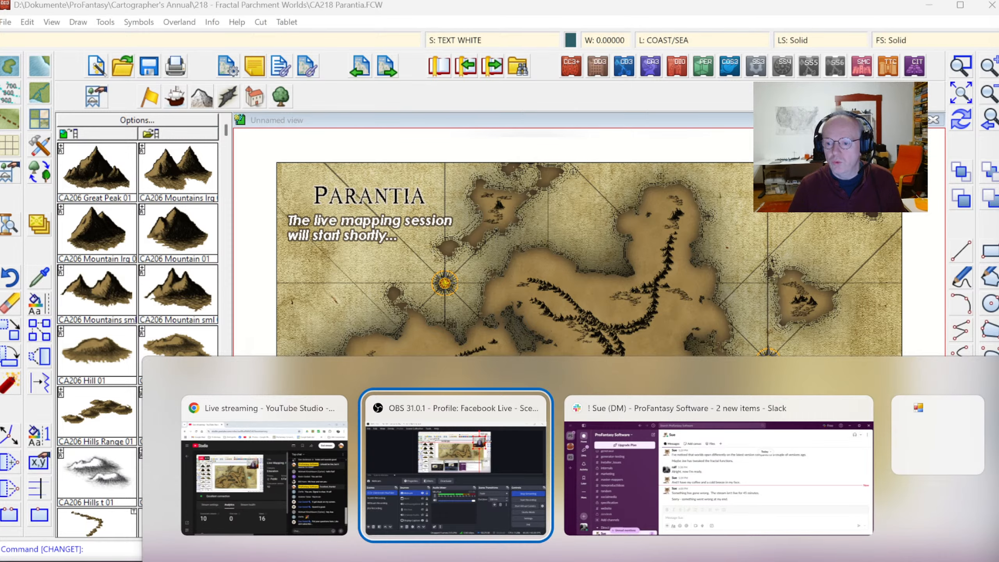
key(alt+Tab)
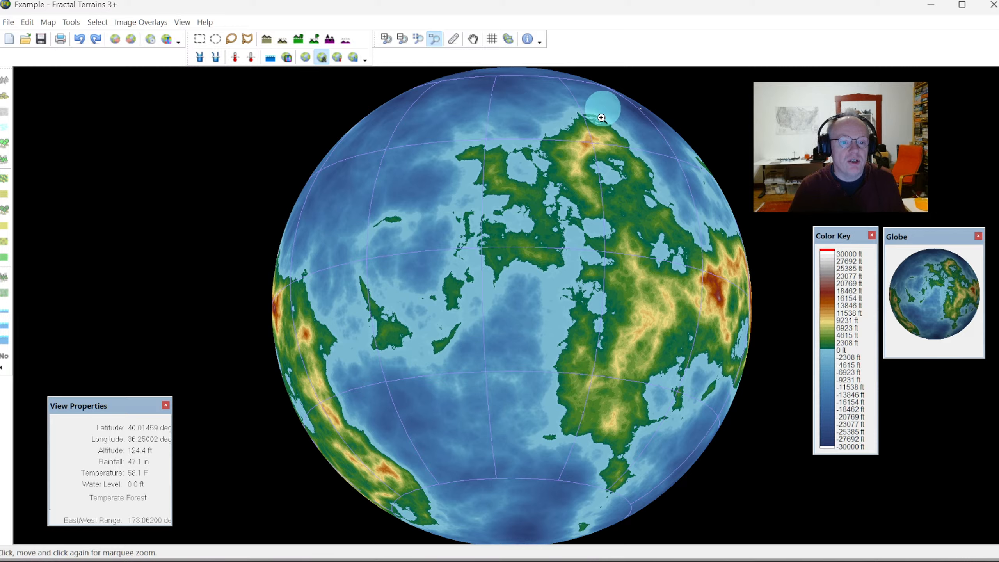
Set the example world's map projection to Equirectangular.
click(507, 38)
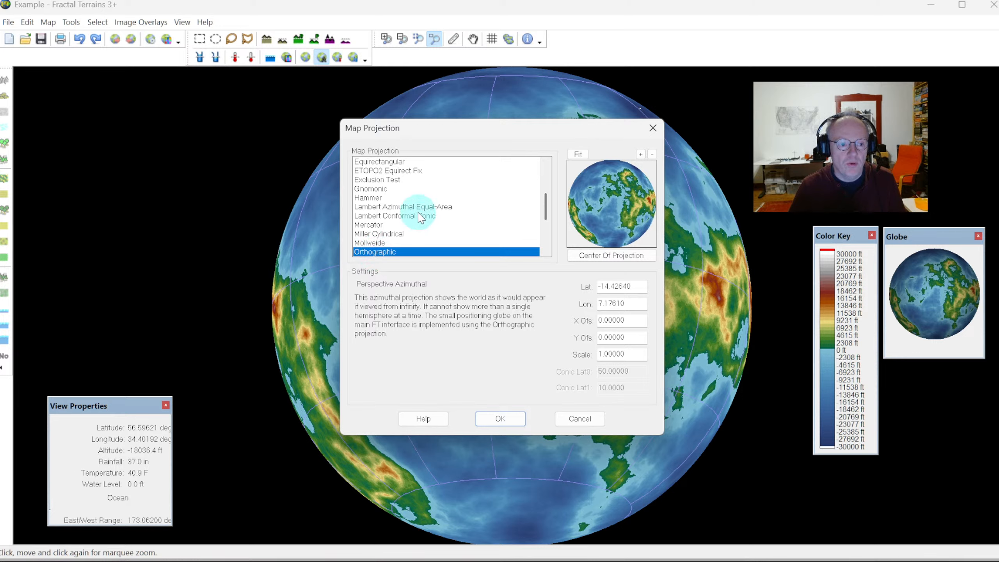
click(379, 162)
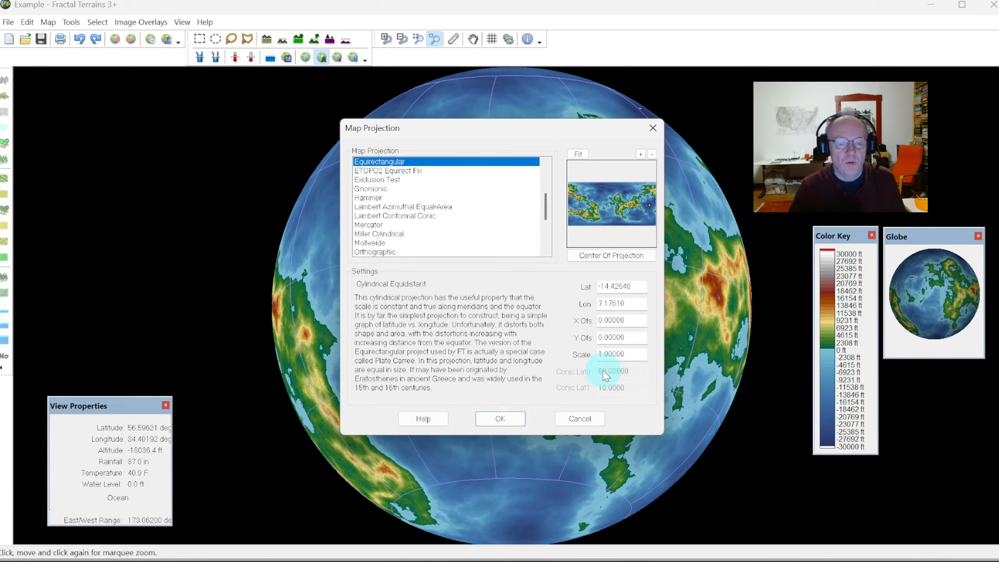
click(499, 418)
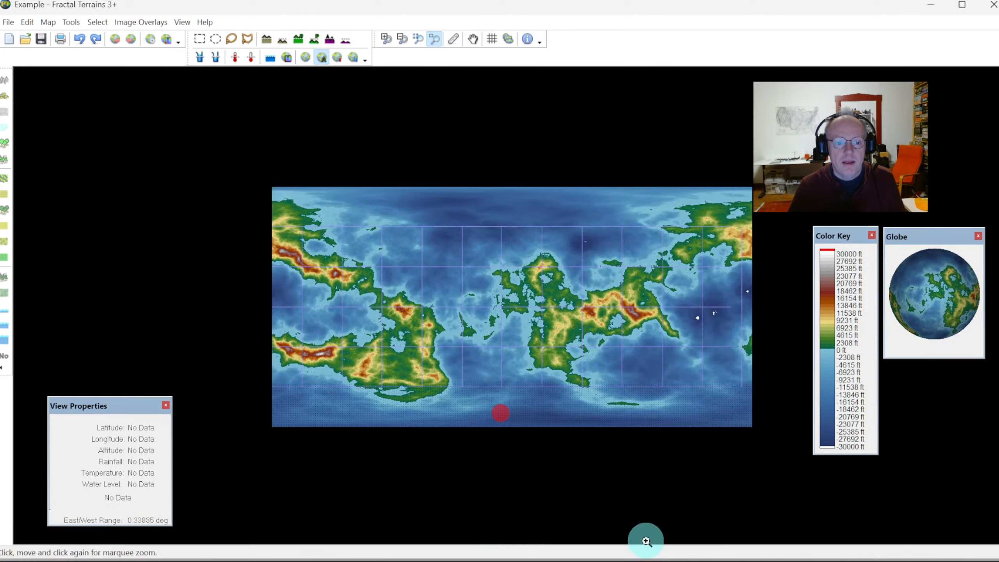
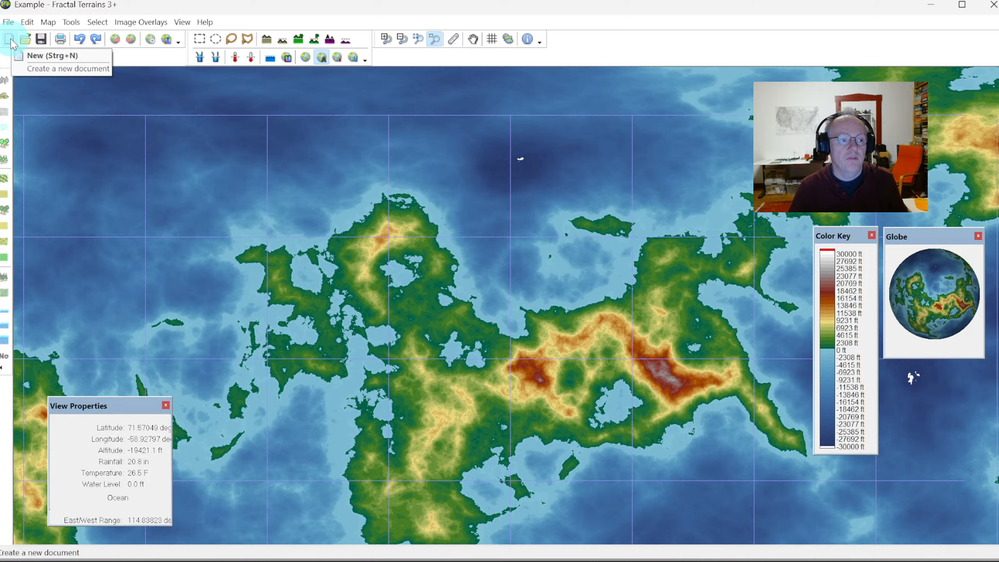
Start a new world of the Synthetic World type.
click(10, 39)
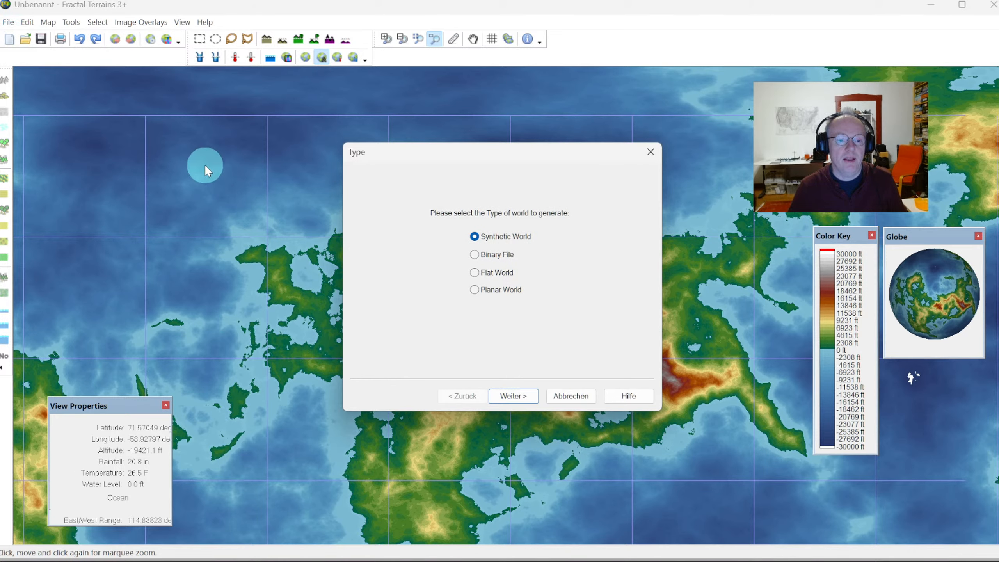
click(518, 397)
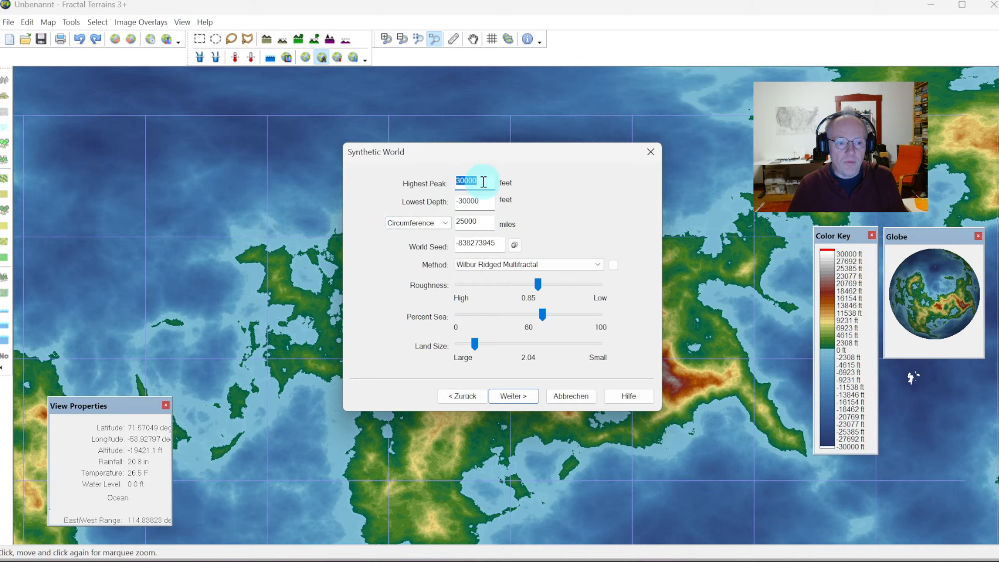
Set the new world's highest peak to 24000 feet and its lowest depth to -27000 feet.
drag(482, 182, 342, 249)
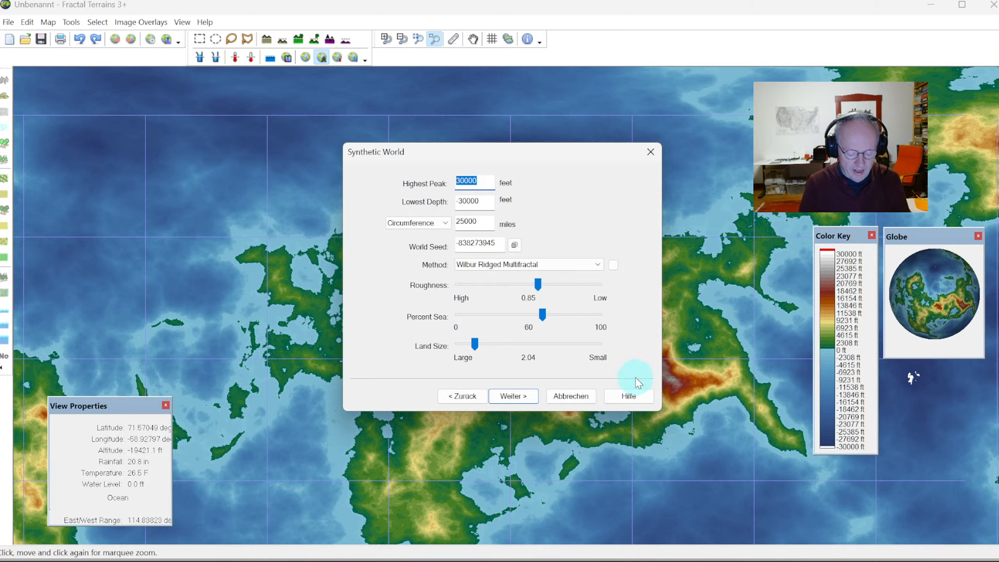
text(24)
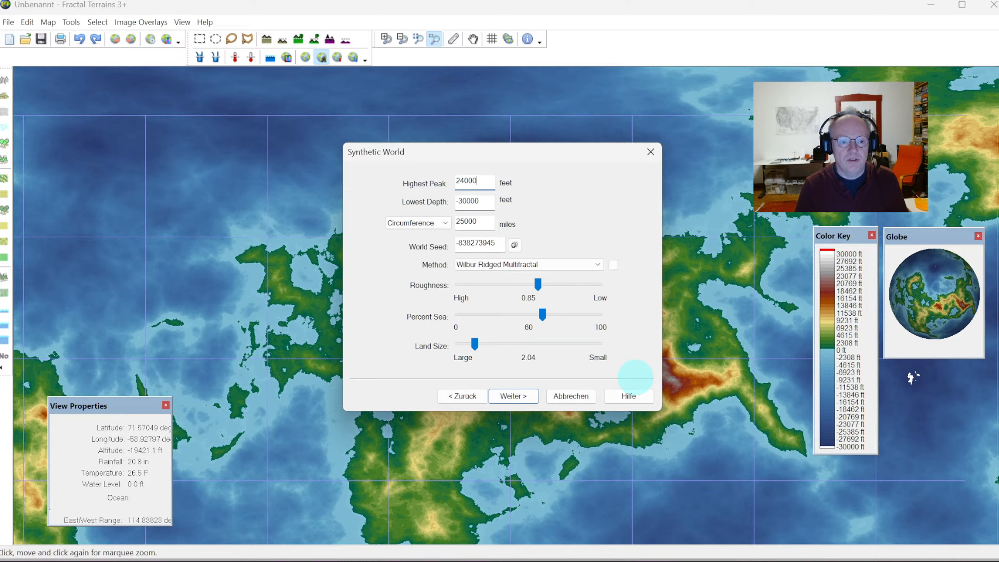
key(Tab)
text(-)
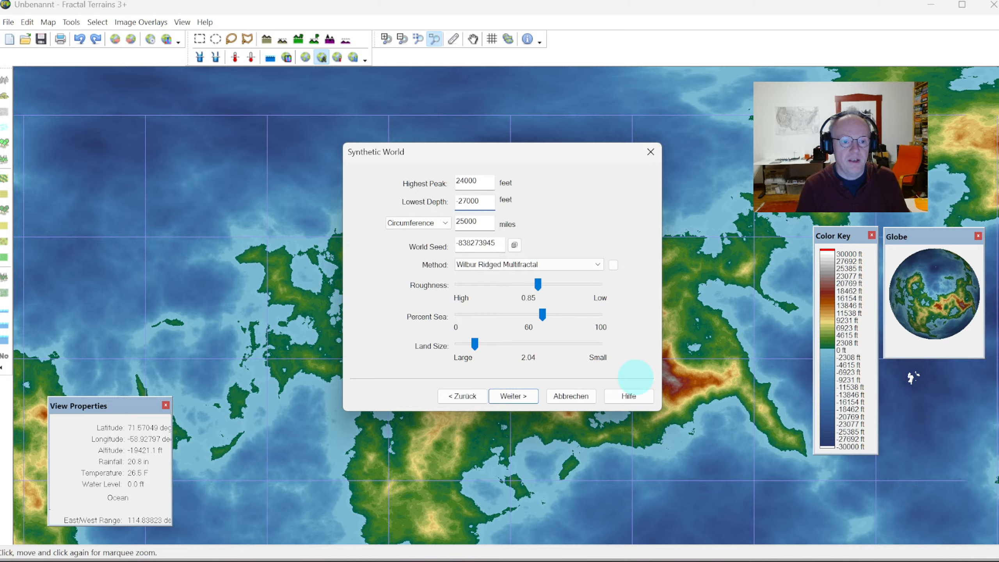
key(Tab)
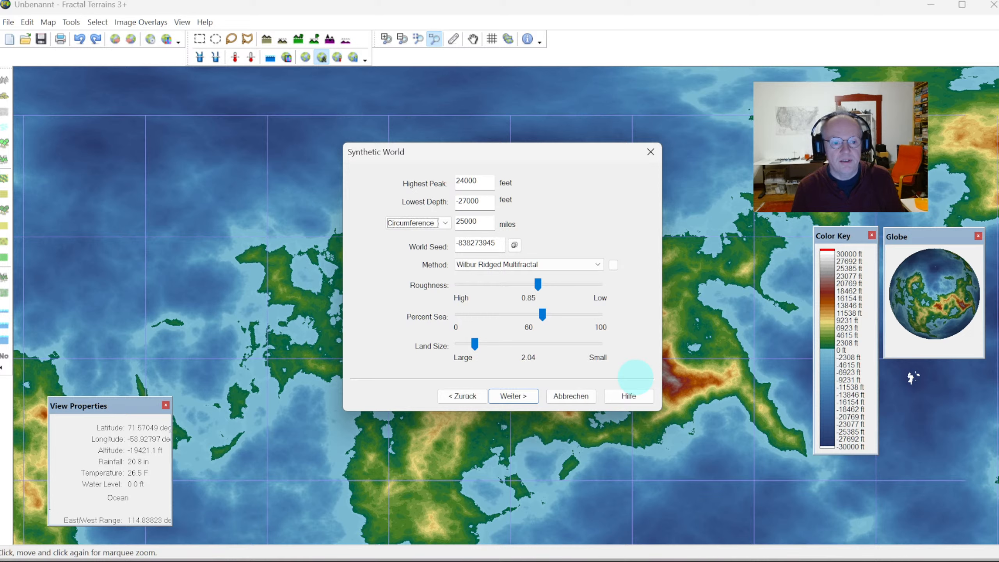
Randomize the world seed and generate the synthetic world with the Wilbur Ridged Multifractal method.
click(517, 247)
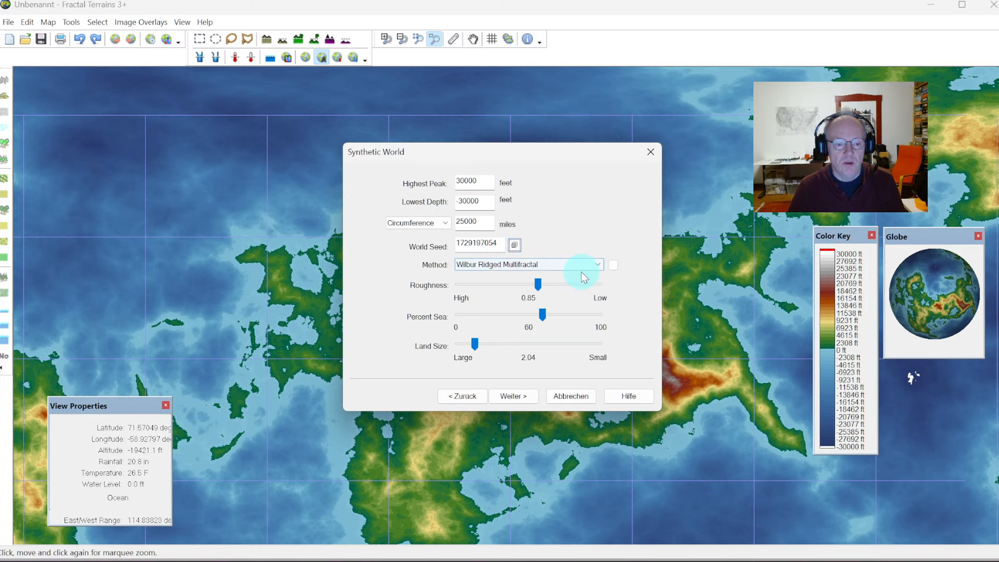
click(596, 264)
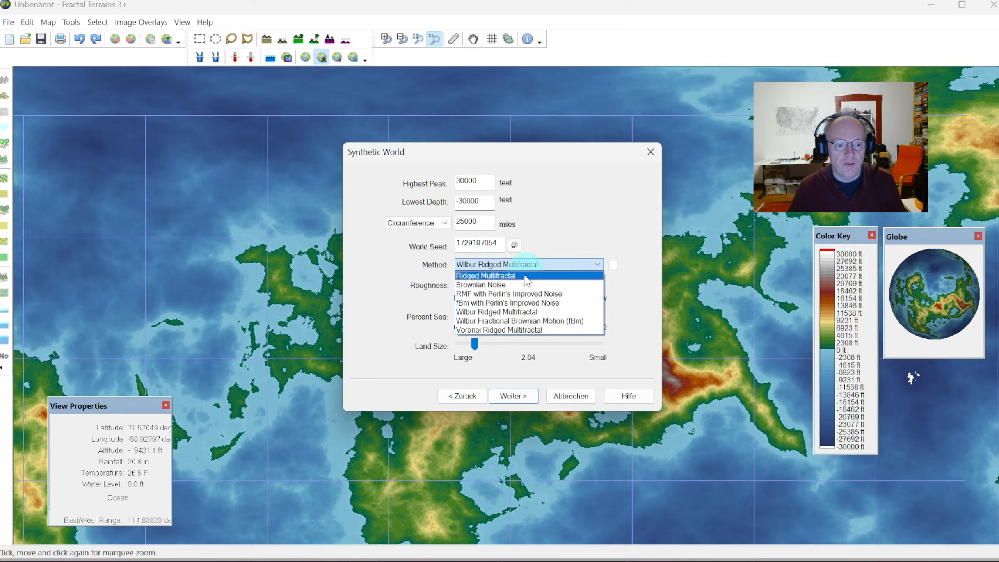
click(573, 200)
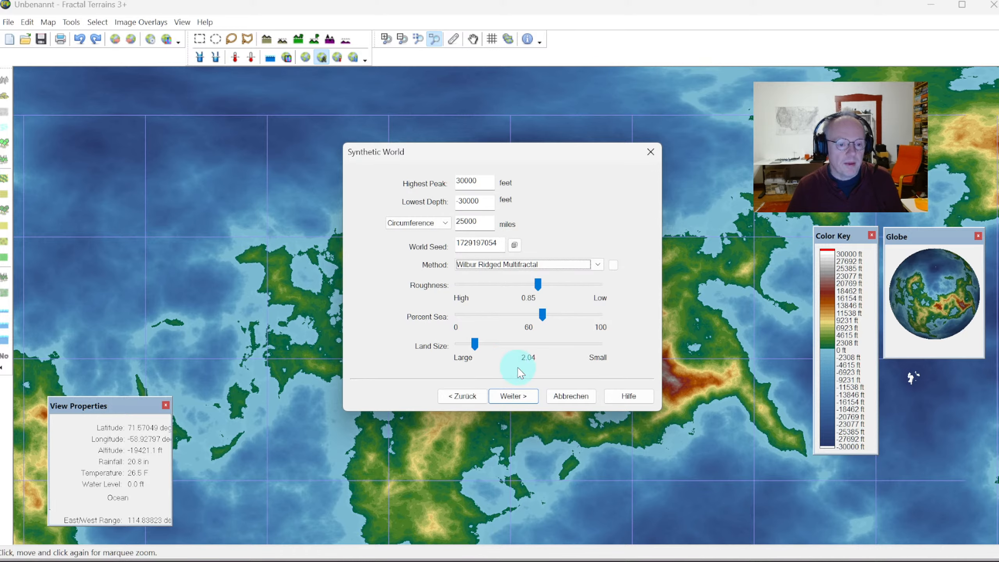
click(511, 398)
click(514, 395)
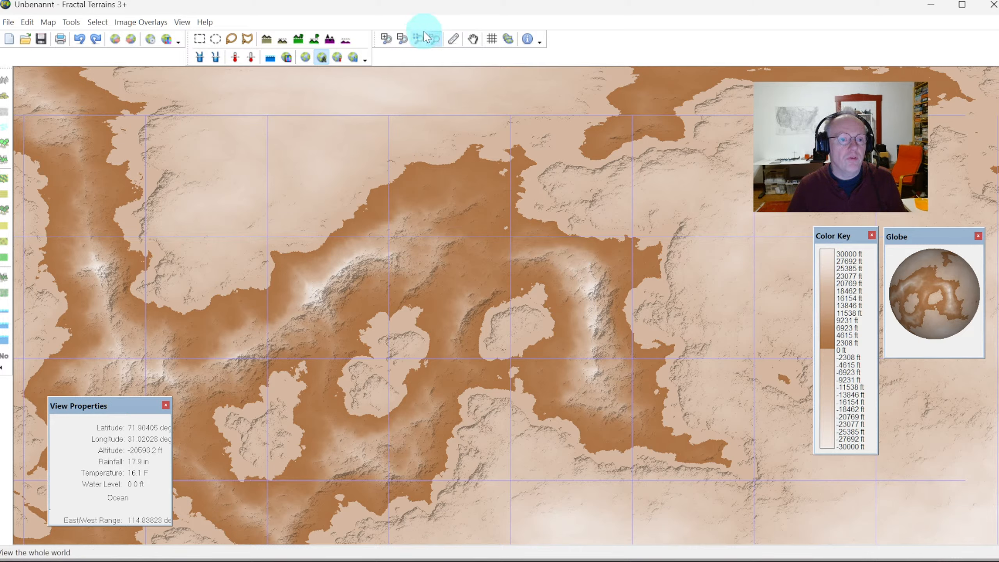
Load and apply the "CA155 - FT3 HC Gamut" coloring scheme to the new world.
click(173, 40)
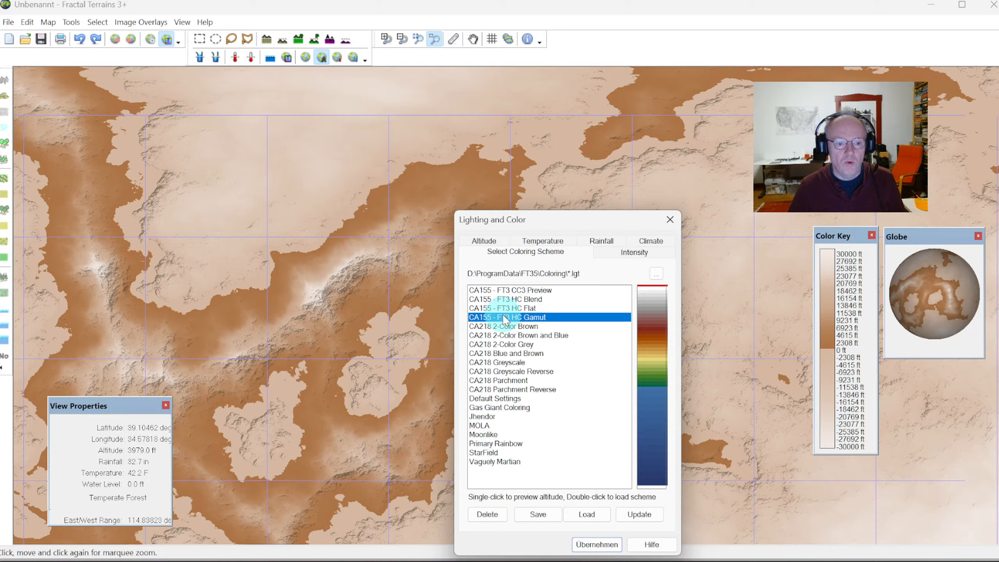
click(579, 519)
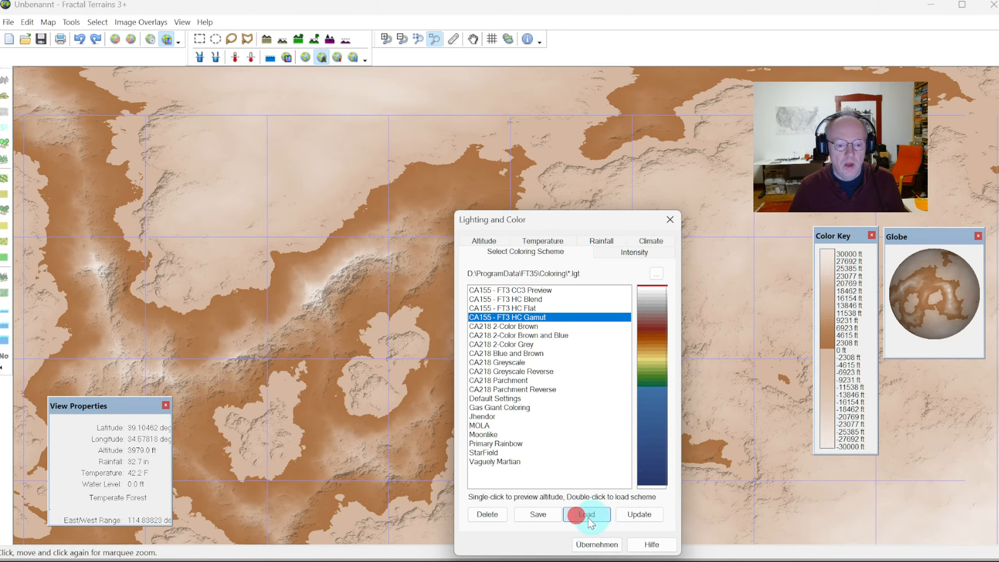
click(597, 545)
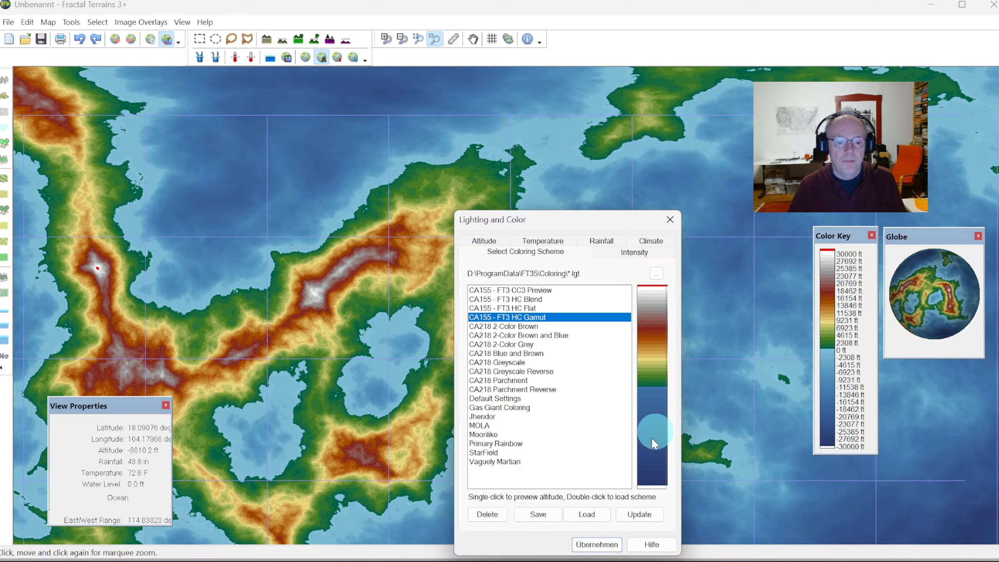
click(669, 219)
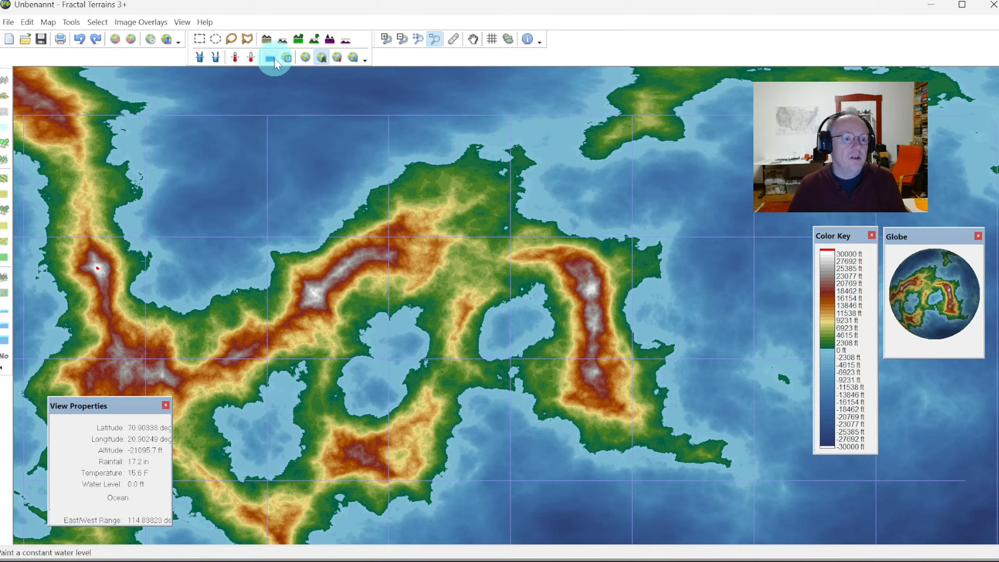
Compute eight successive new worlds in the whole-world view, finally stepping back one world and forward again.
click(433, 42)
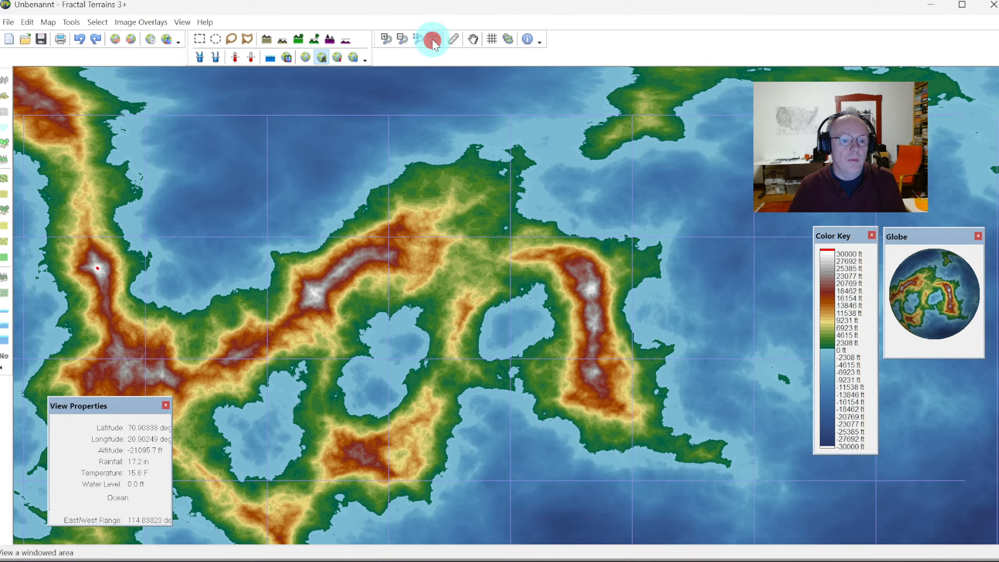
click(417, 38)
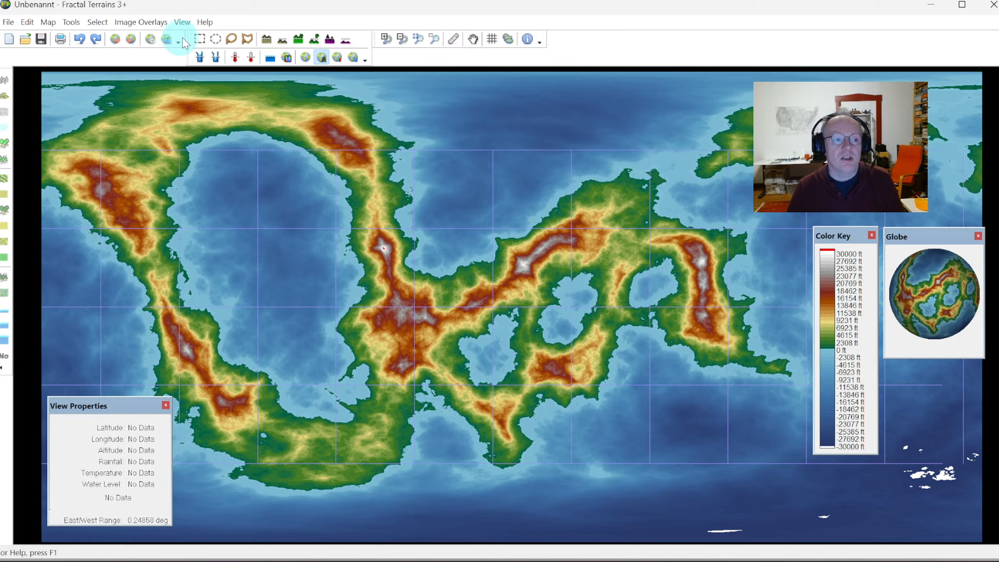
click(118, 40)
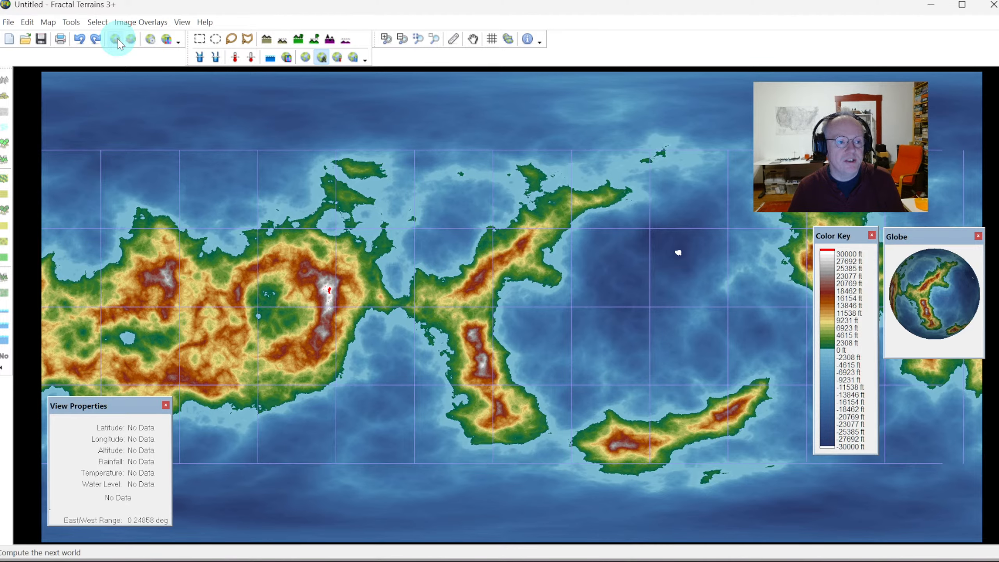
click(118, 40)
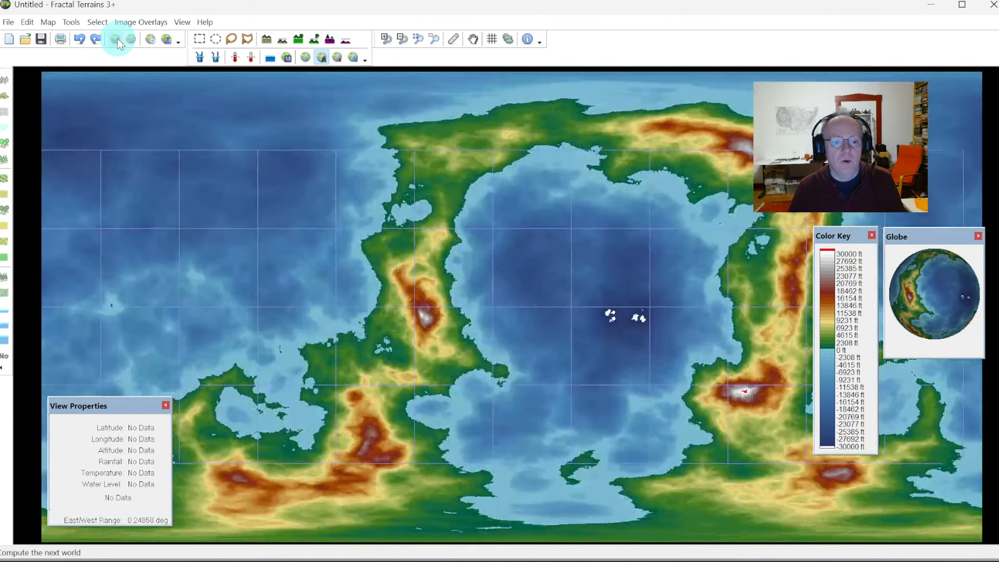
click(118, 40)
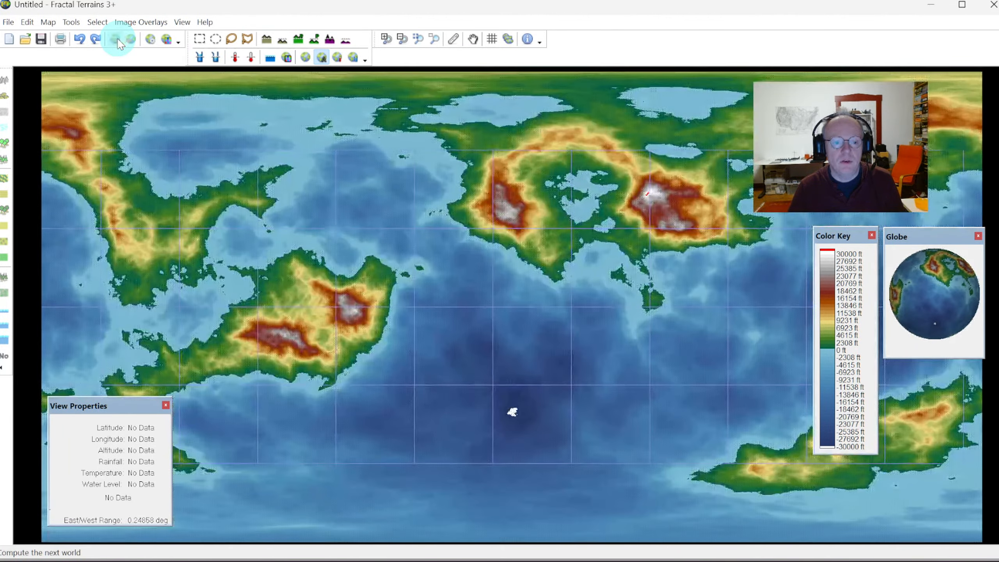
click(118, 40)
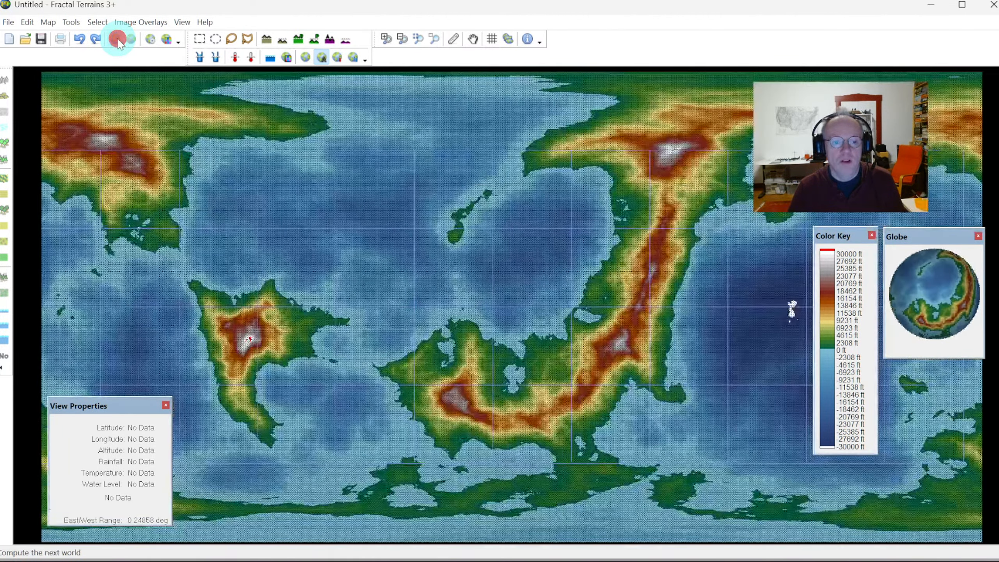
click(118, 40)
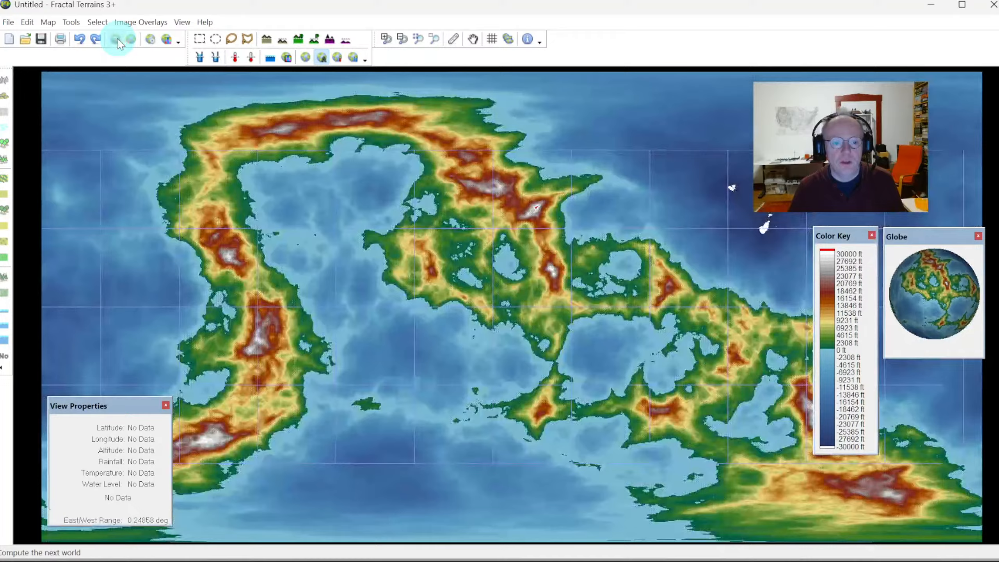
click(117, 40)
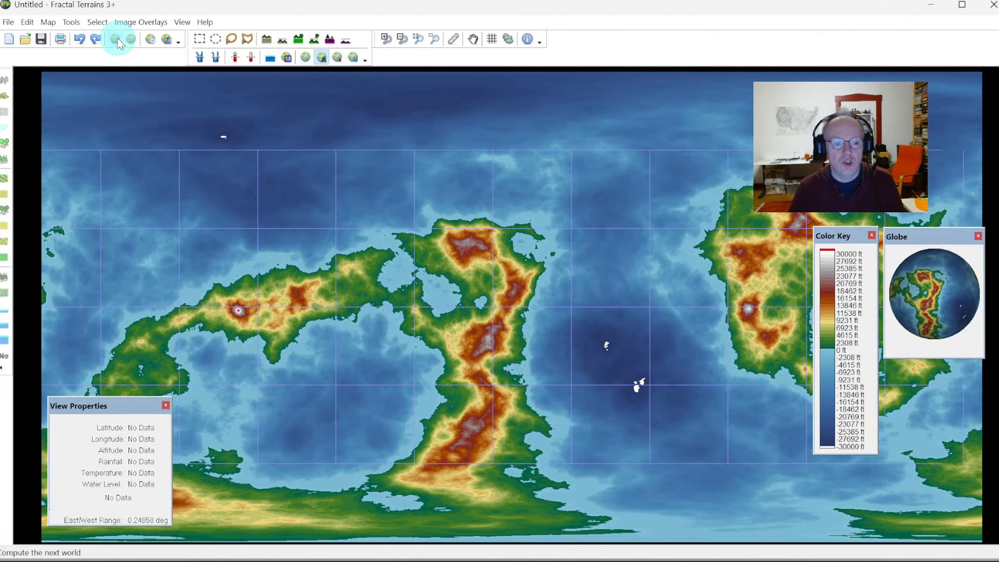
click(118, 40)
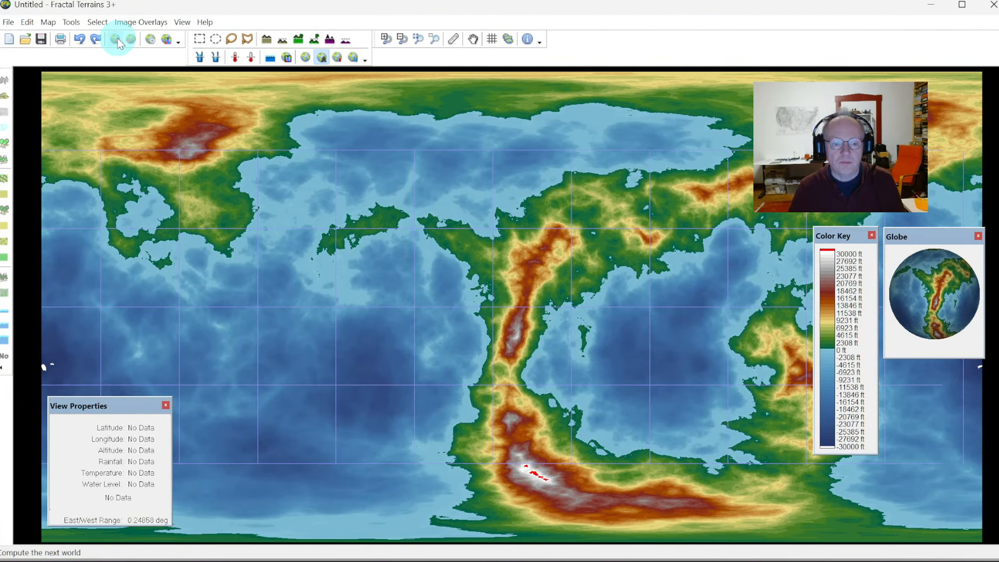
click(118, 40)
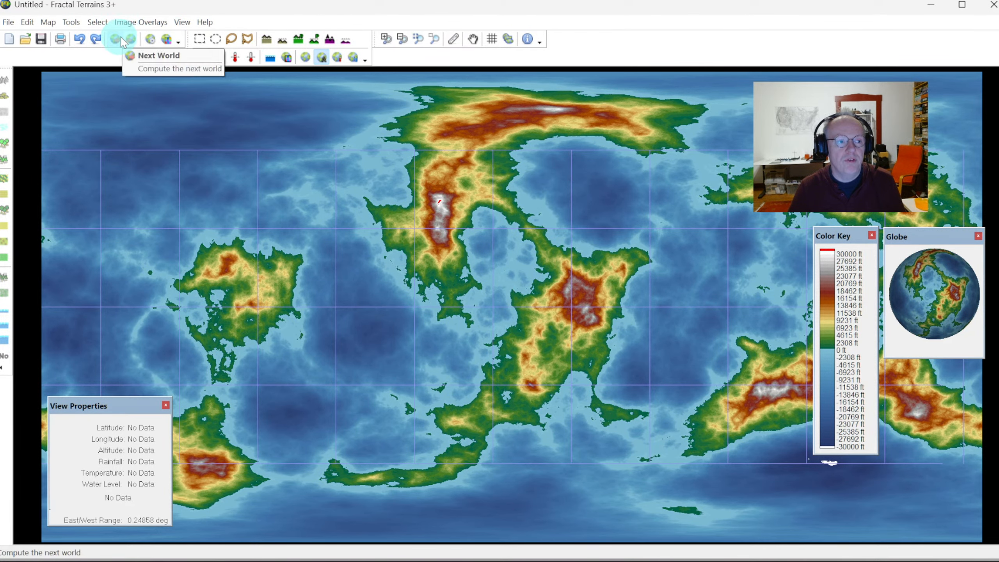
click(134, 41)
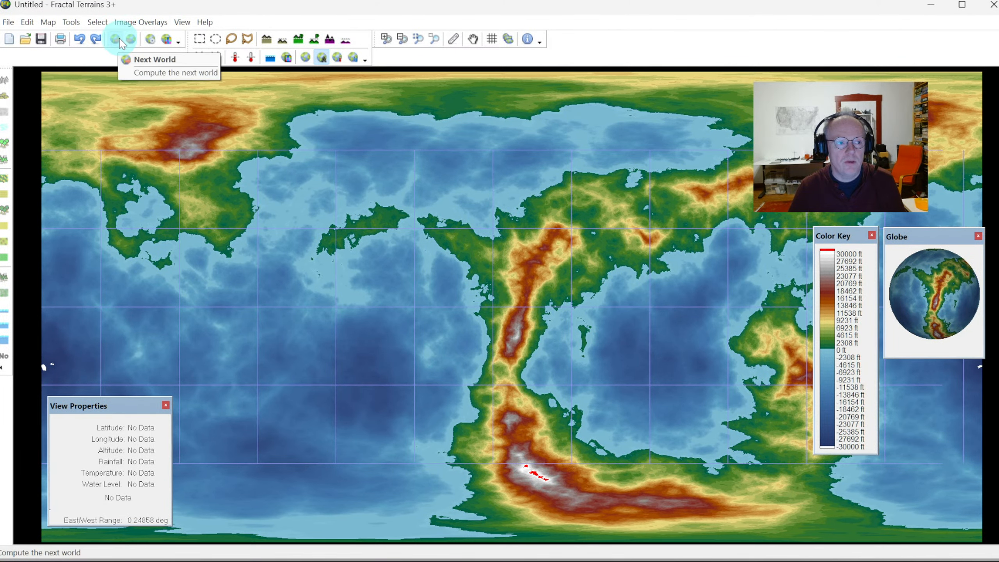
click(116, 41)
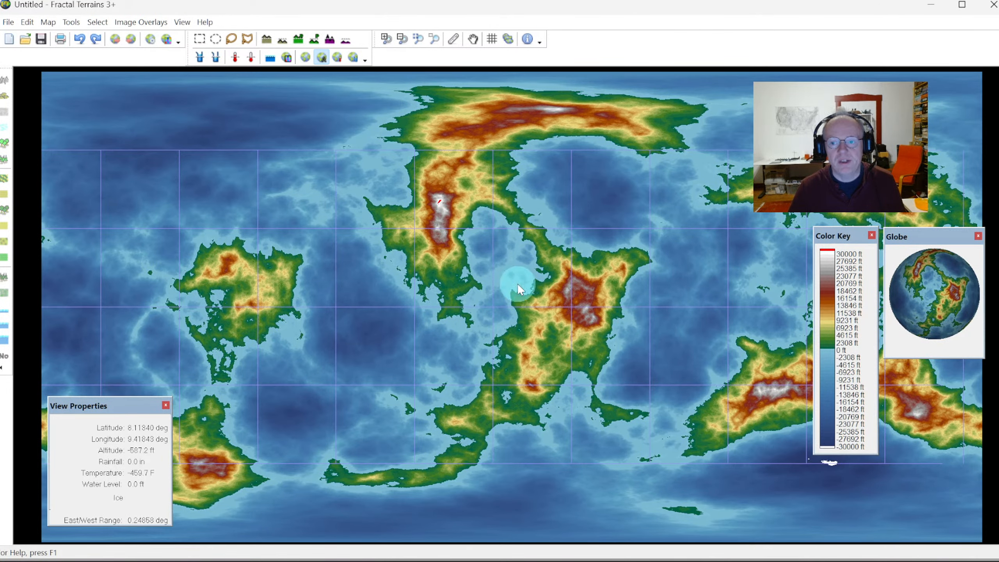
Step back through several previously computed worlds, then return forward to the world with the northern arc-shaped continent.
click(132, 40)
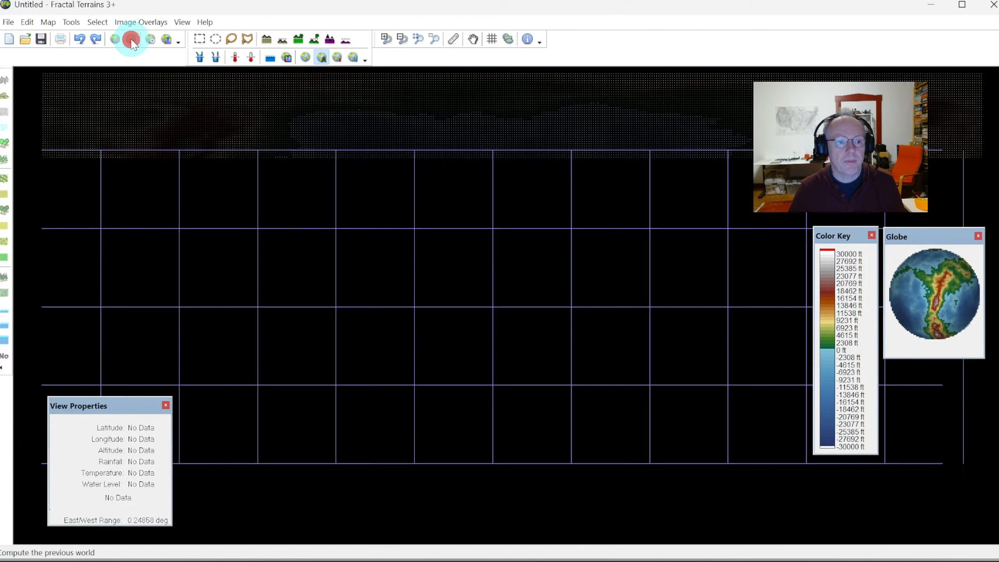
click(133, 41)
click(132, 40)
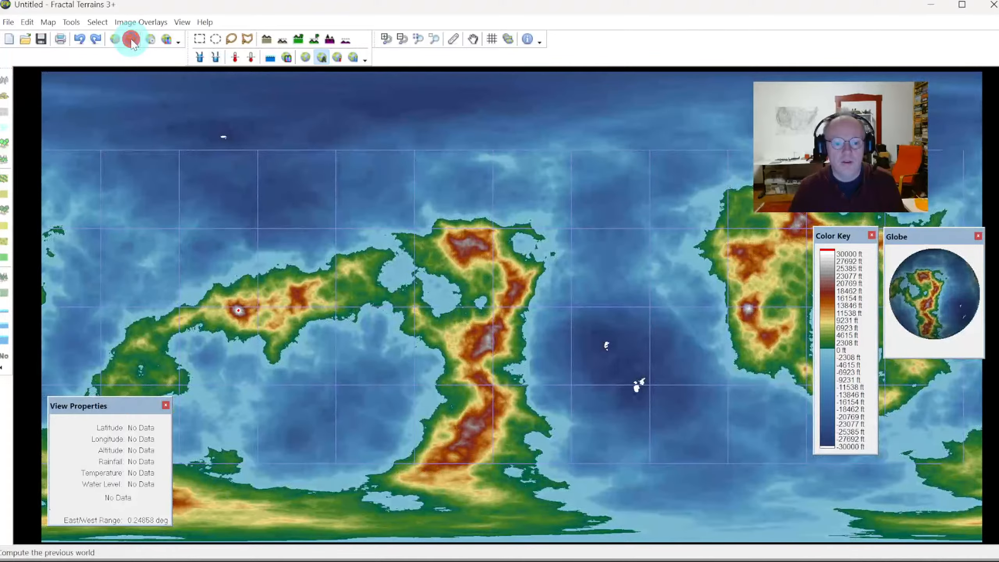
click(132, 40)
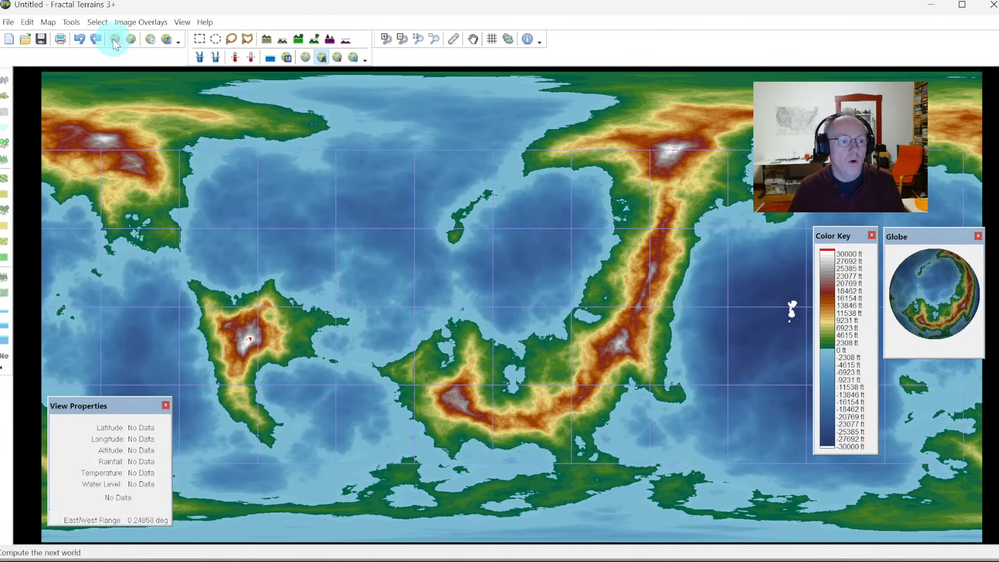
click(112, 40)
click(112, 40)
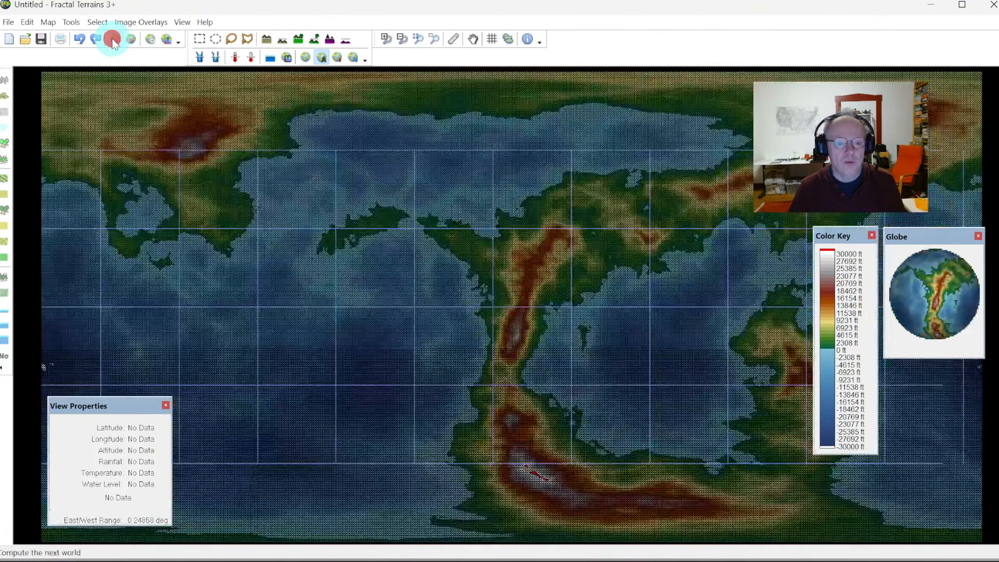
click(112, 39)
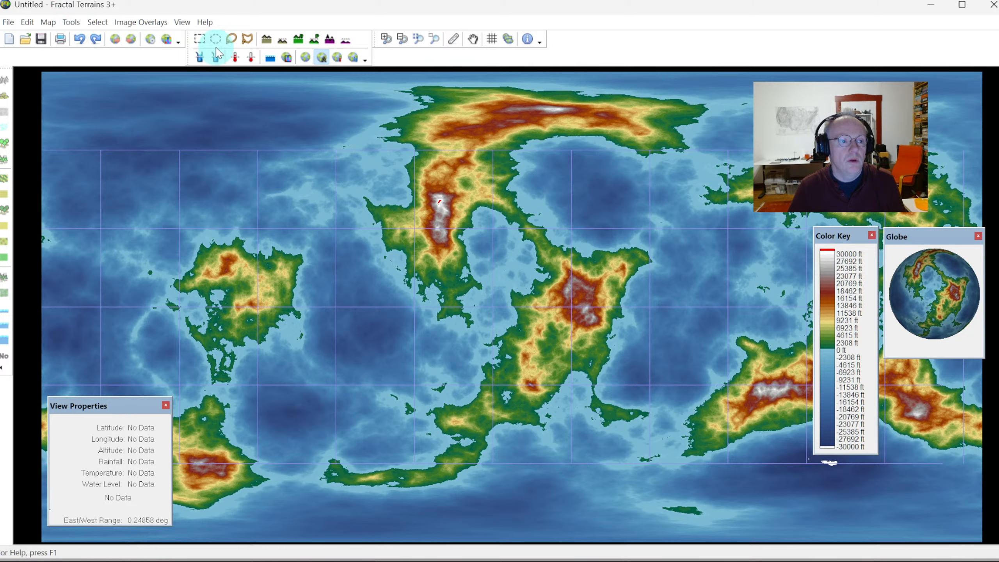
Change the world's fractal function method to "fBm with Perlin's Improved Noise", apply it and close the world settings.
click(52, 24)
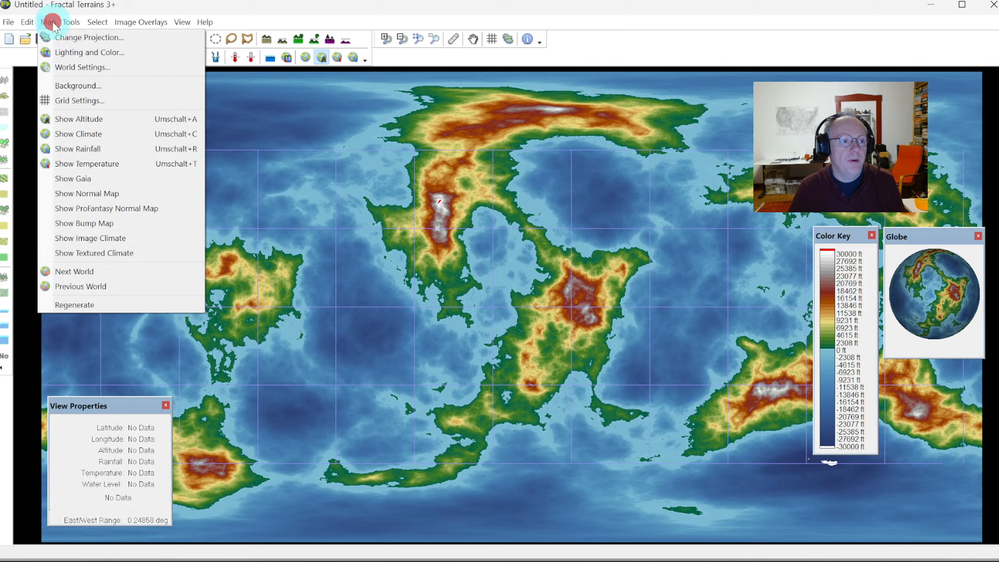
click(85, 68)
click(496, 240)
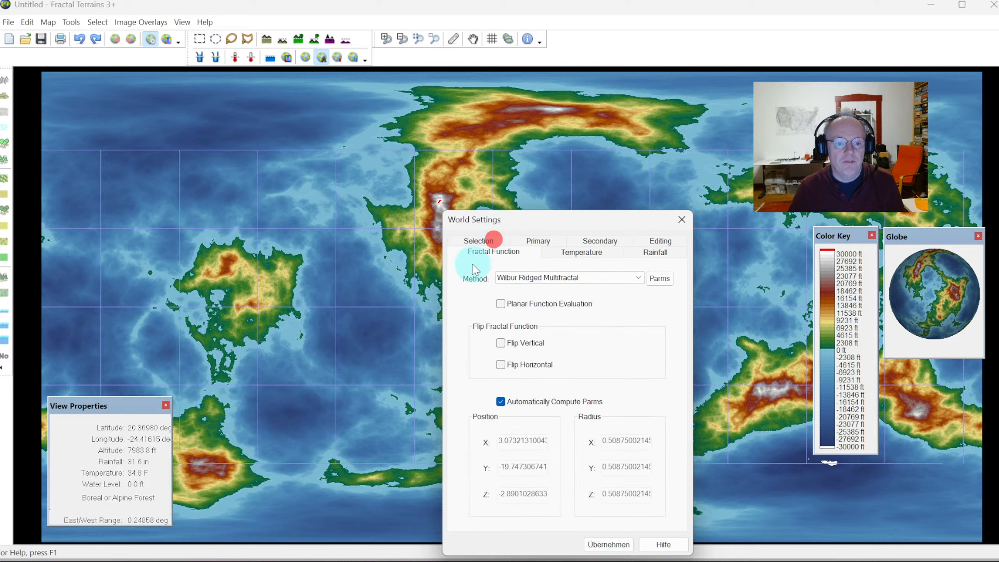
click(639, 278)
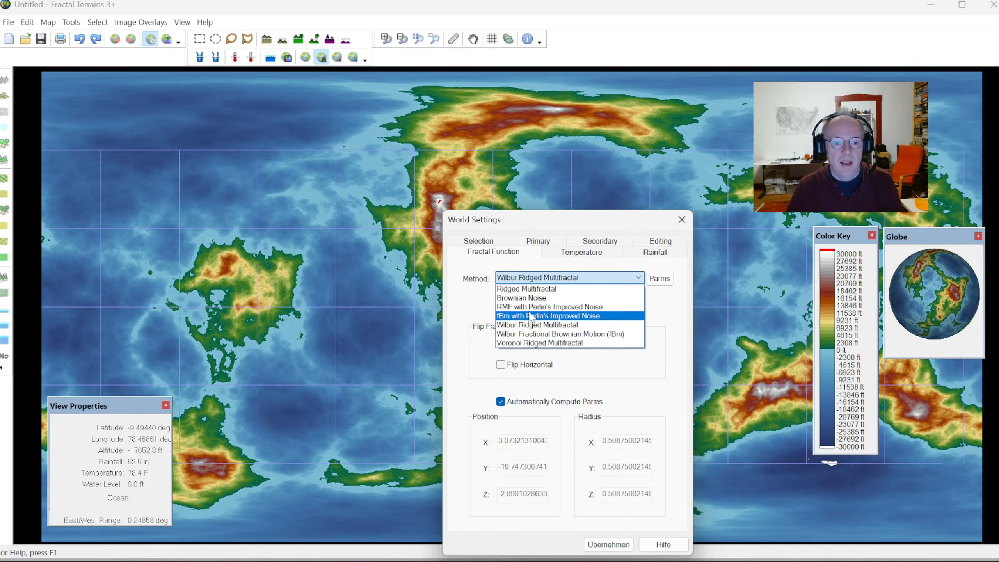
click(557, 316)
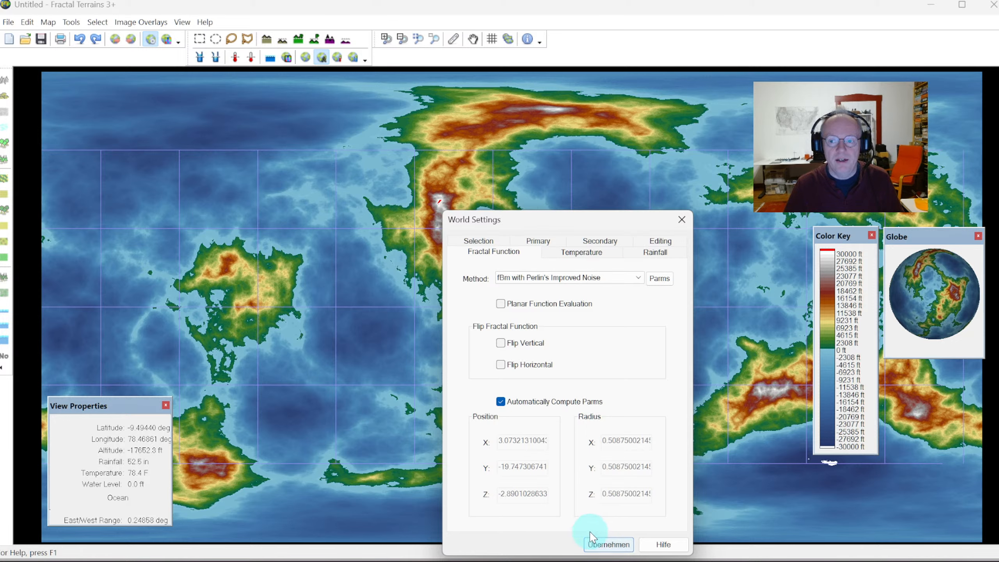
click(605, 545)
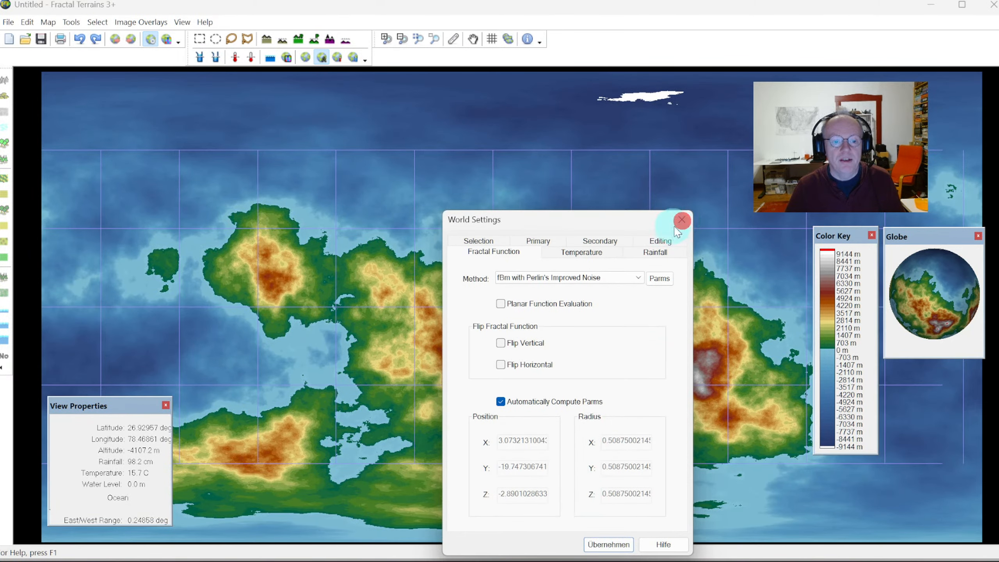
click(682, 220)
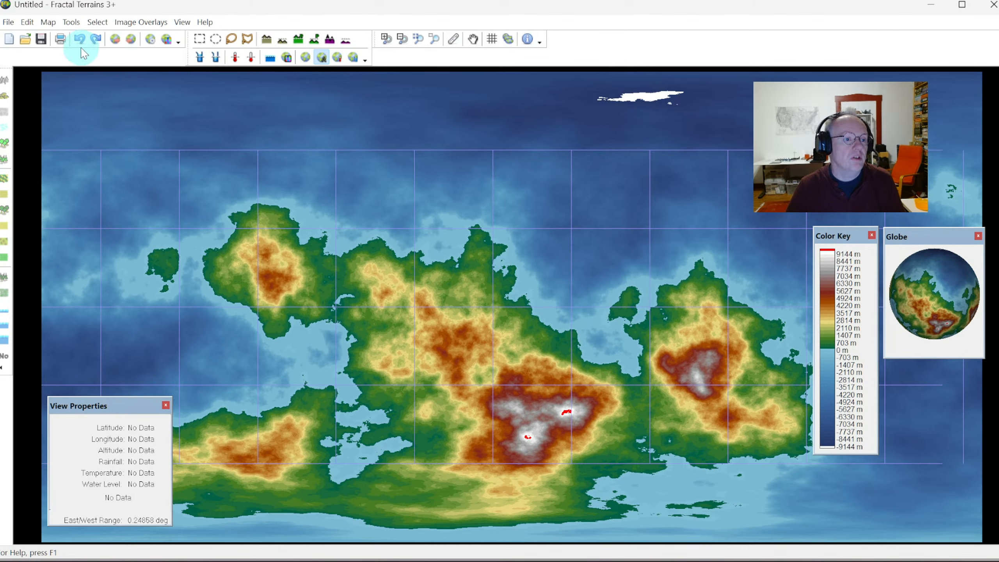
Compute ten successive previous worlds using the fBm with Perlin's Improved Noise method.
click(131, 39)
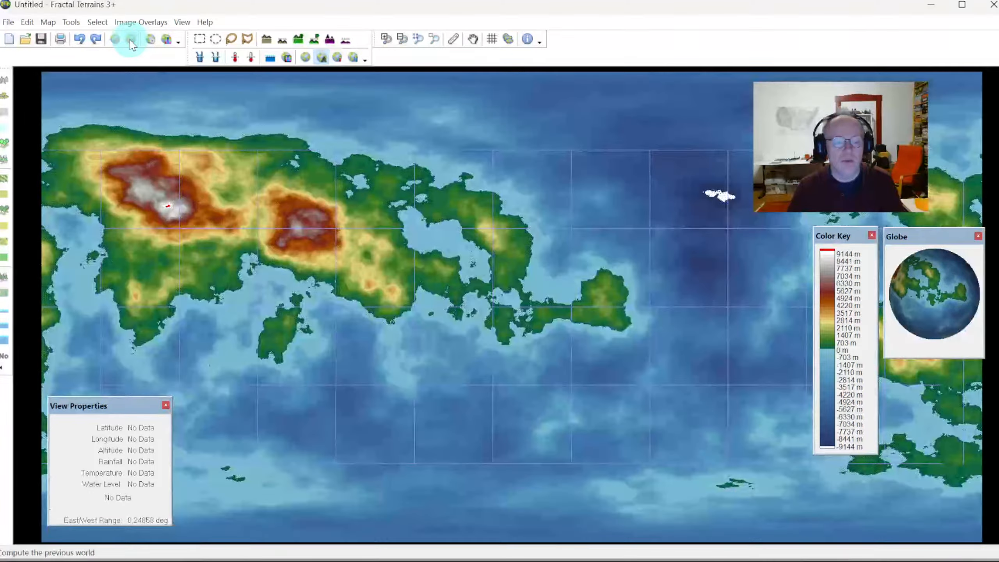
click(131, 39)
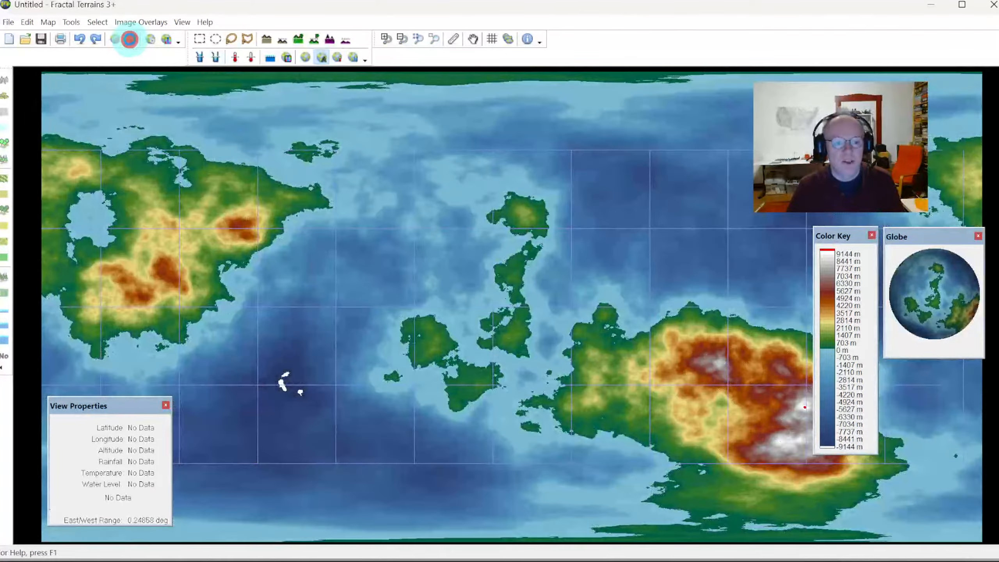
click(132, 39)
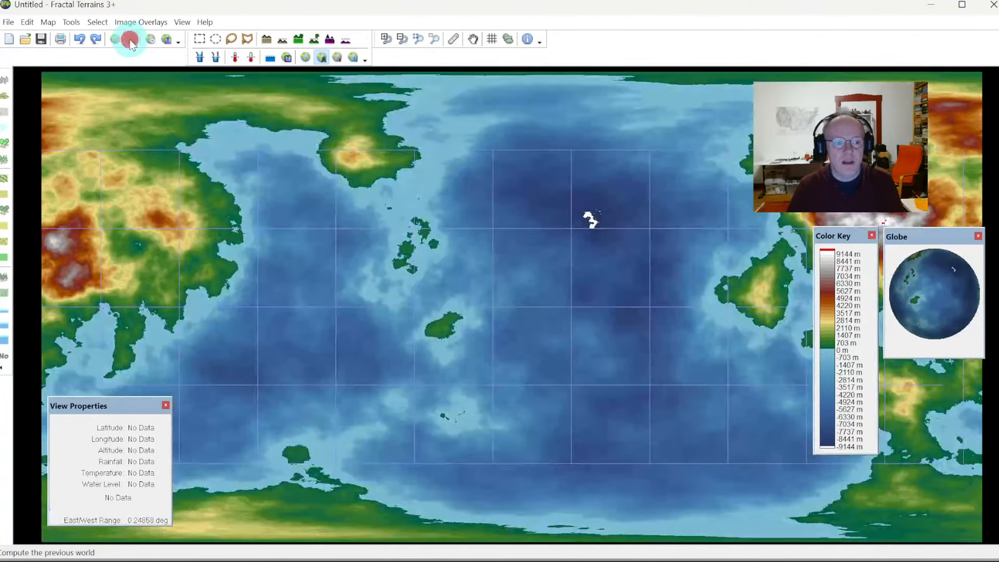
click(131, 40)
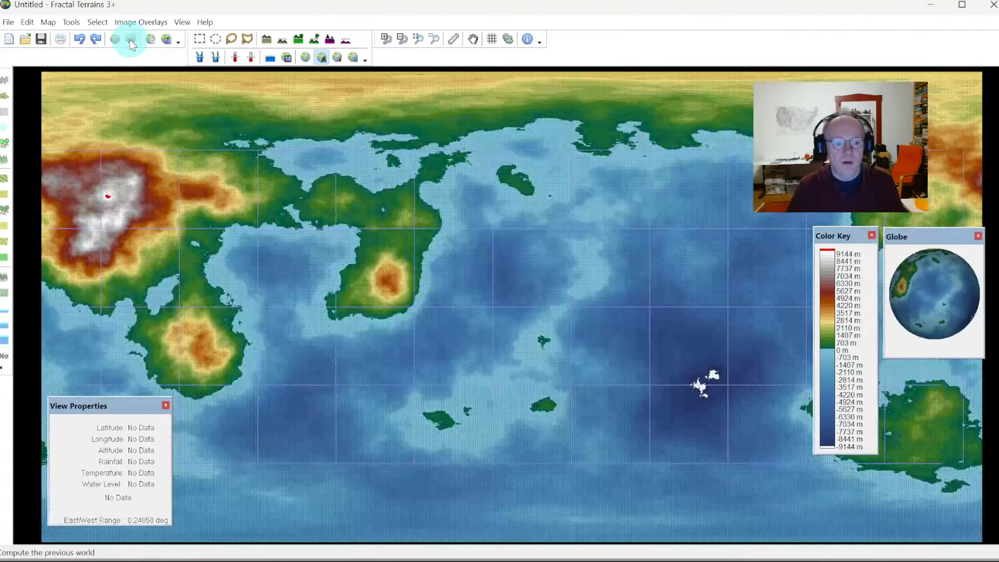
click(132, 39)
click(131, 39)
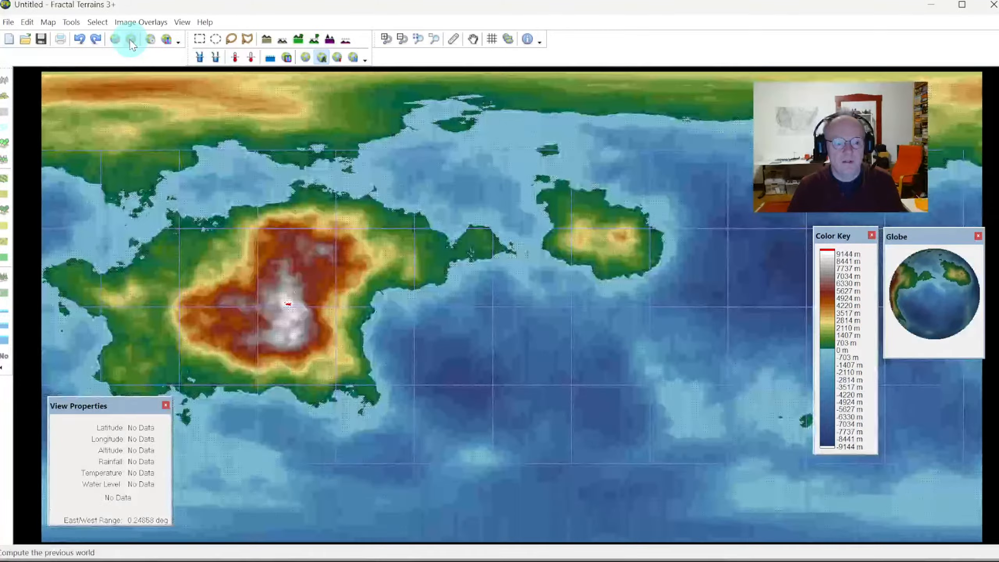
click(131, 39)
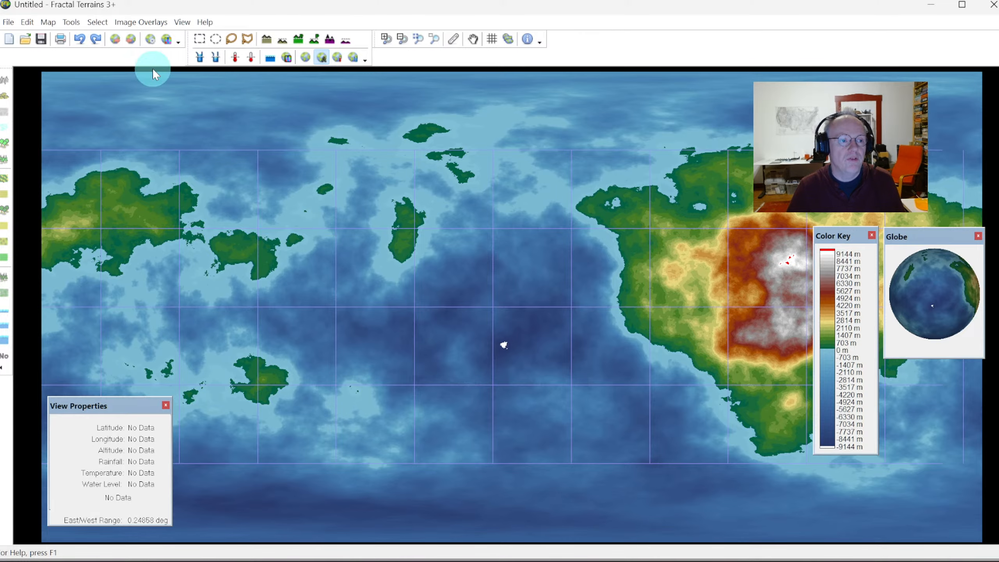
click(126, 39)
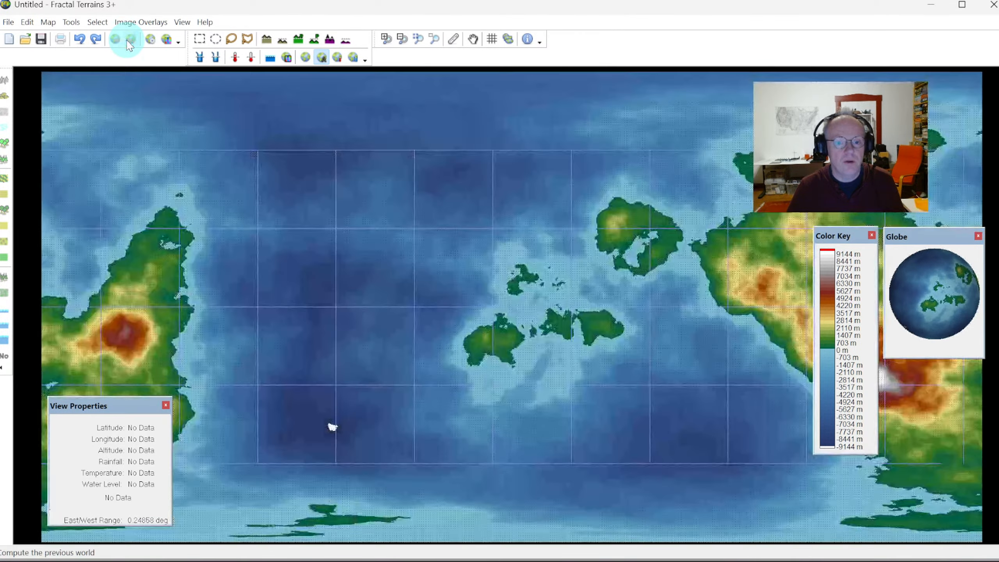
click(127, 40)
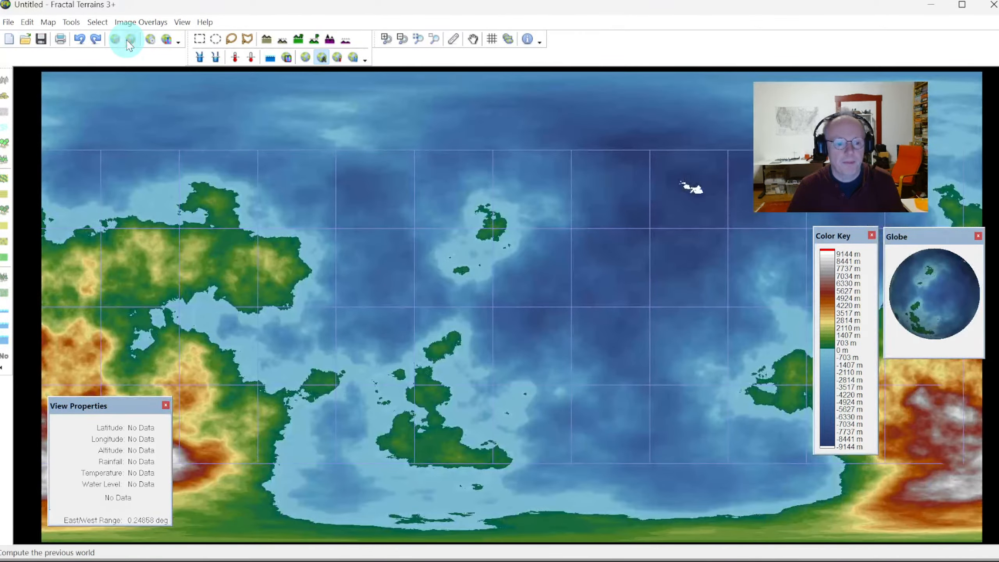
click(127, 41)
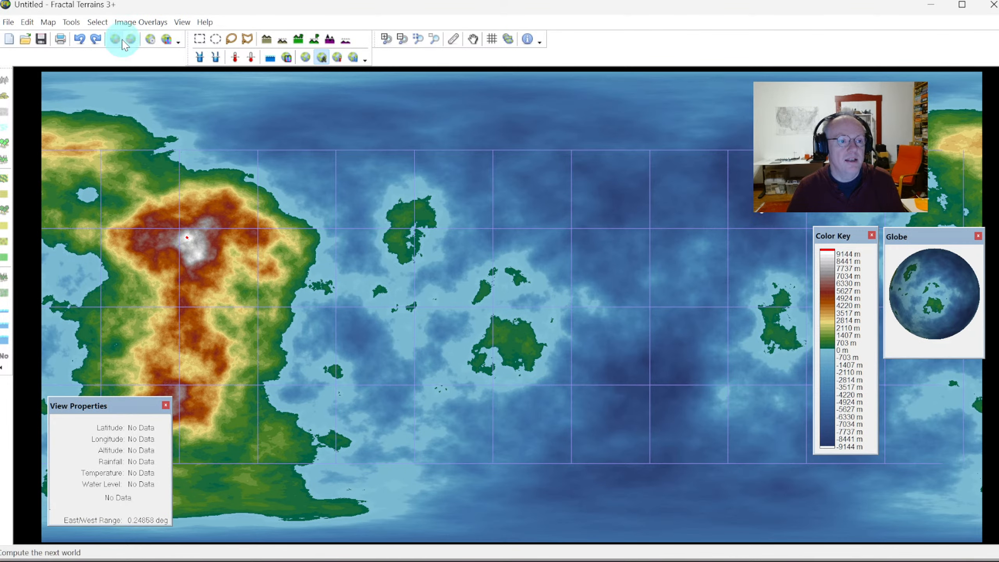
Switch the world's fractal function method to "RMF with Perlin's Improved Noise", apply it and close the world settings.
click(70, 22)
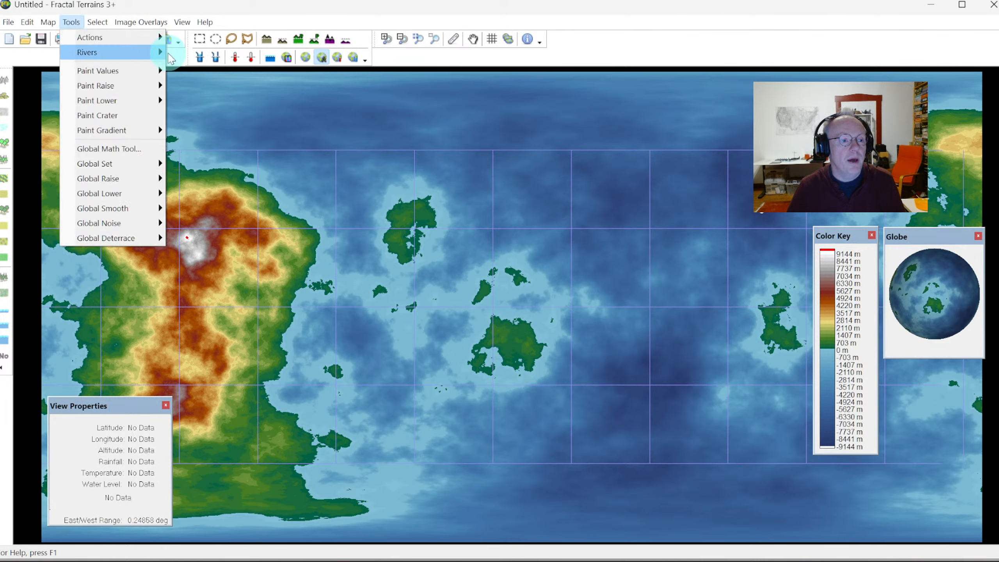
mouse_move(48, 22)
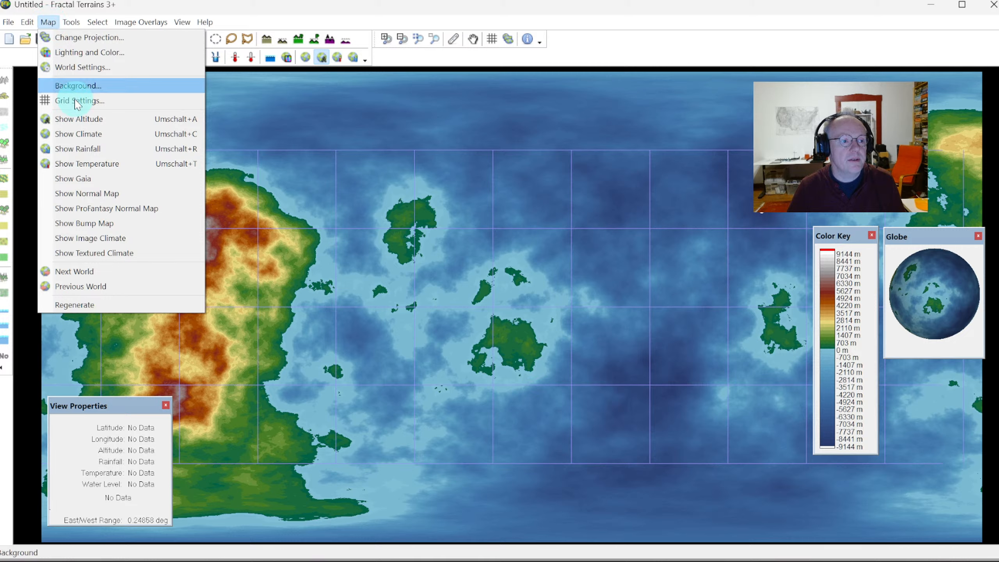
click(81, 69)
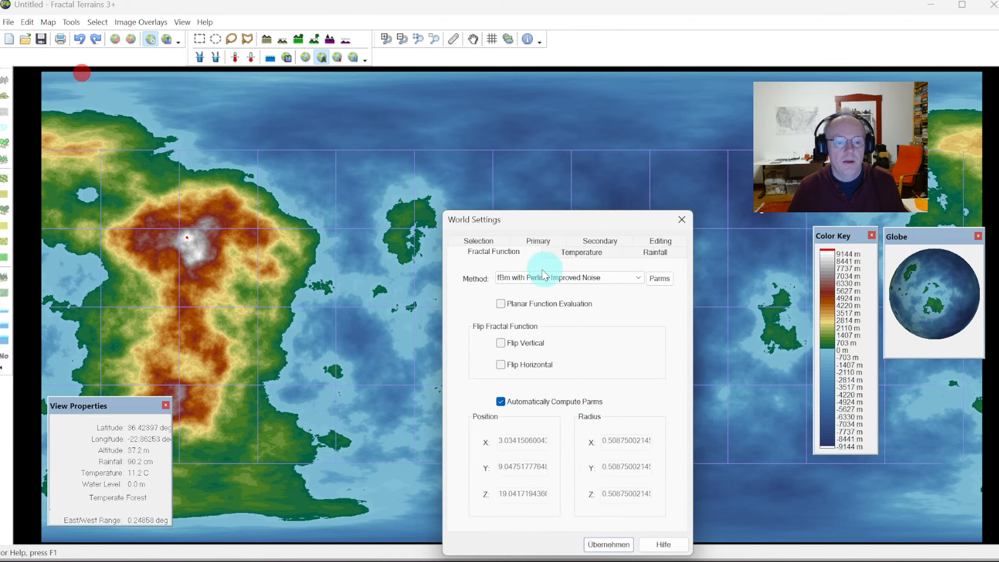
click(638, 276)
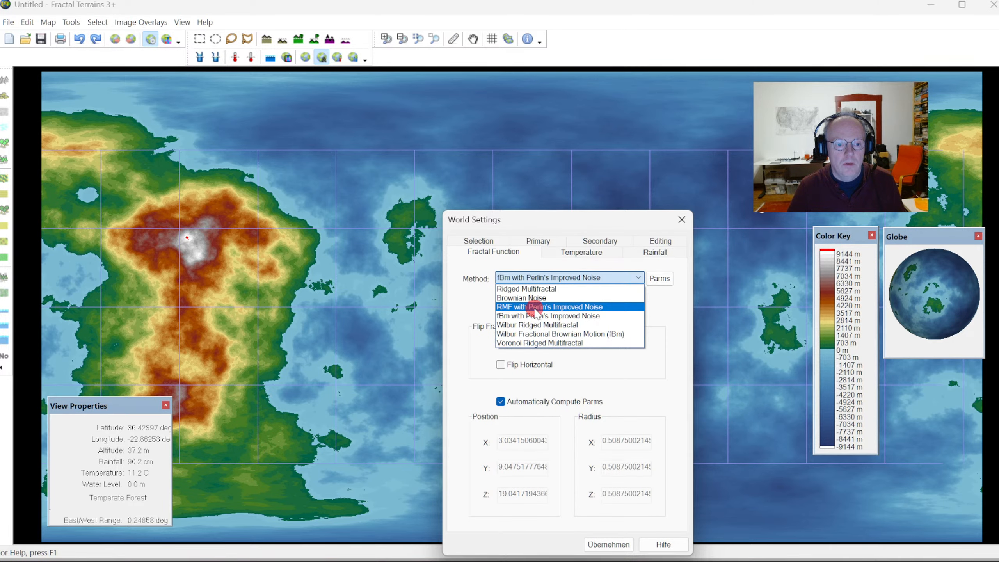
click(536, 308)
click(609, 544)
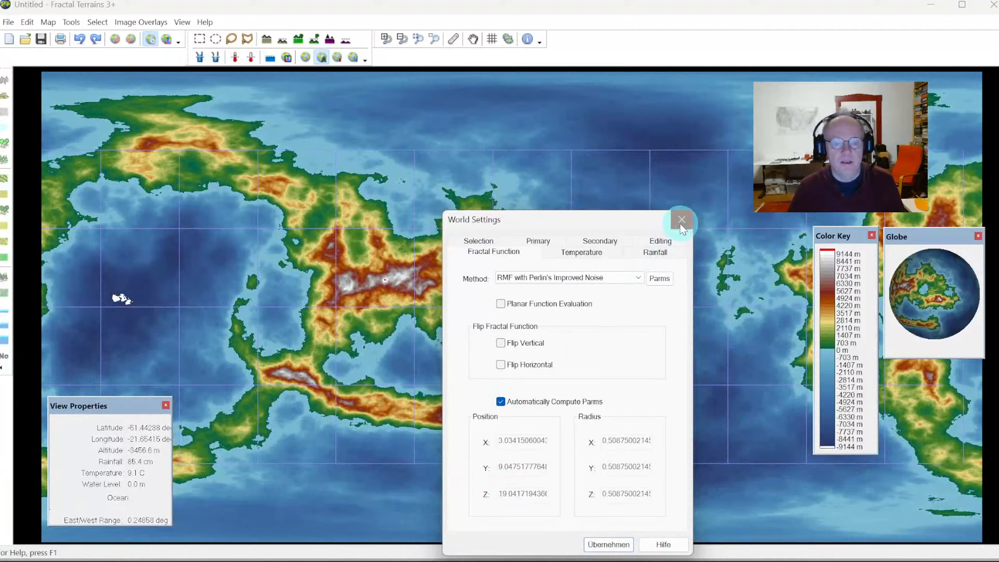
click(682, 225)
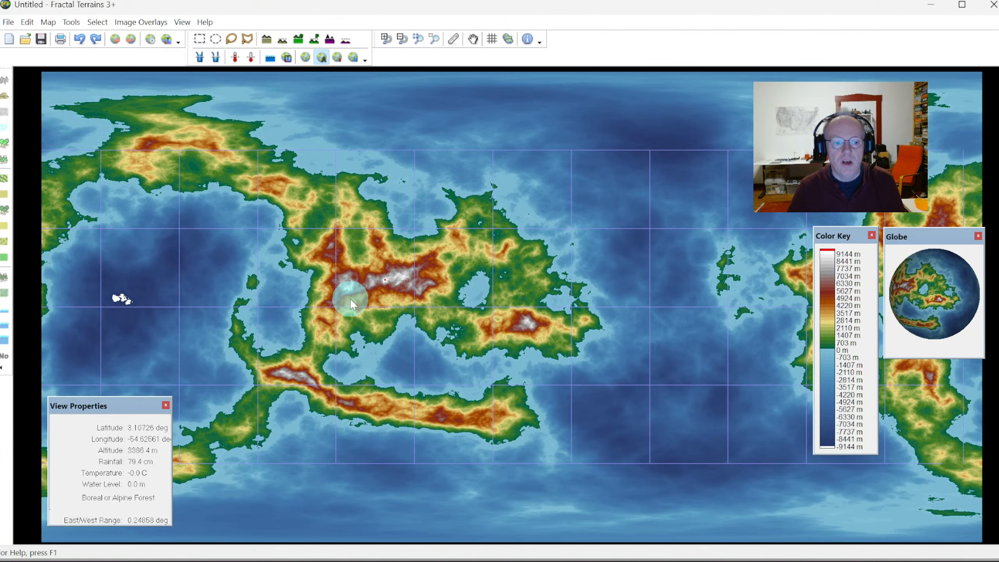
Compute ten successive previous worlds using the RMF with Perlin's Improved Noise method.
click(131, 39)
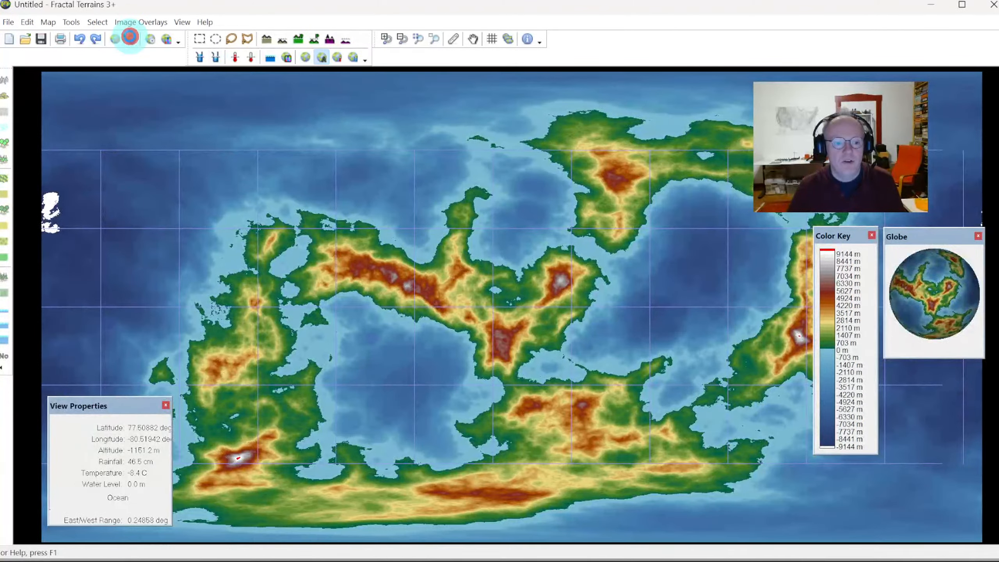
click(131, 39)
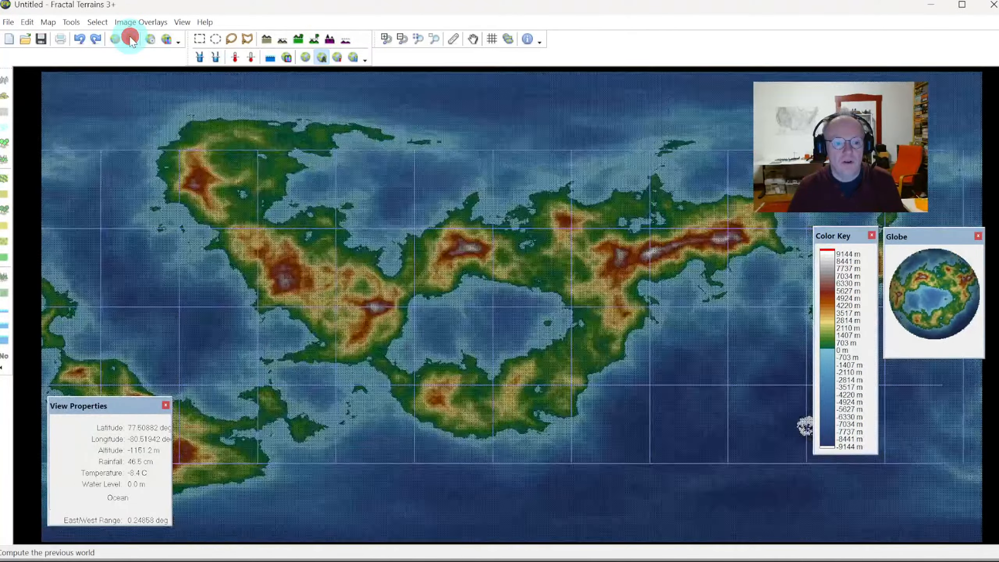
click(131, 39)
click(131, 40)
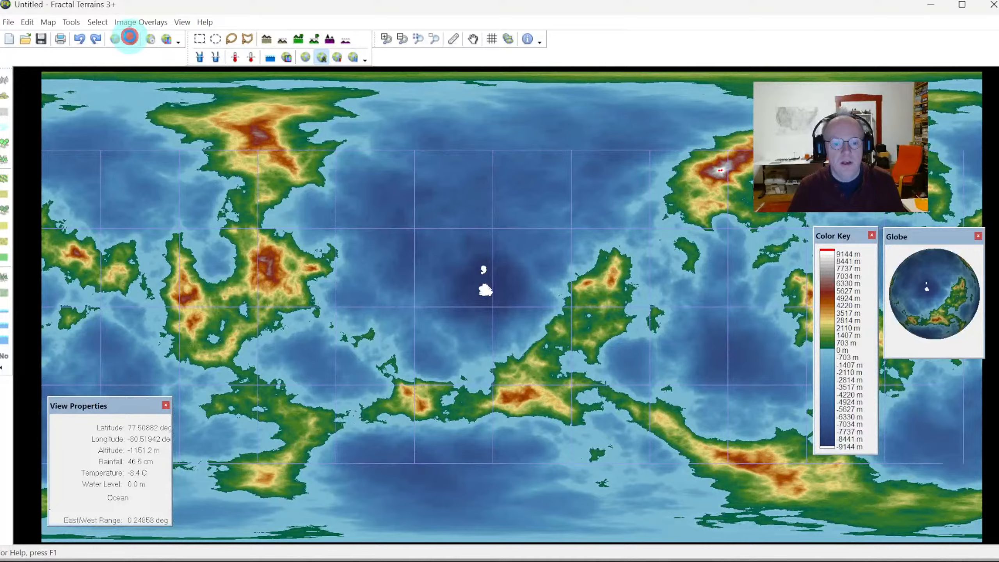
click(130, 38)
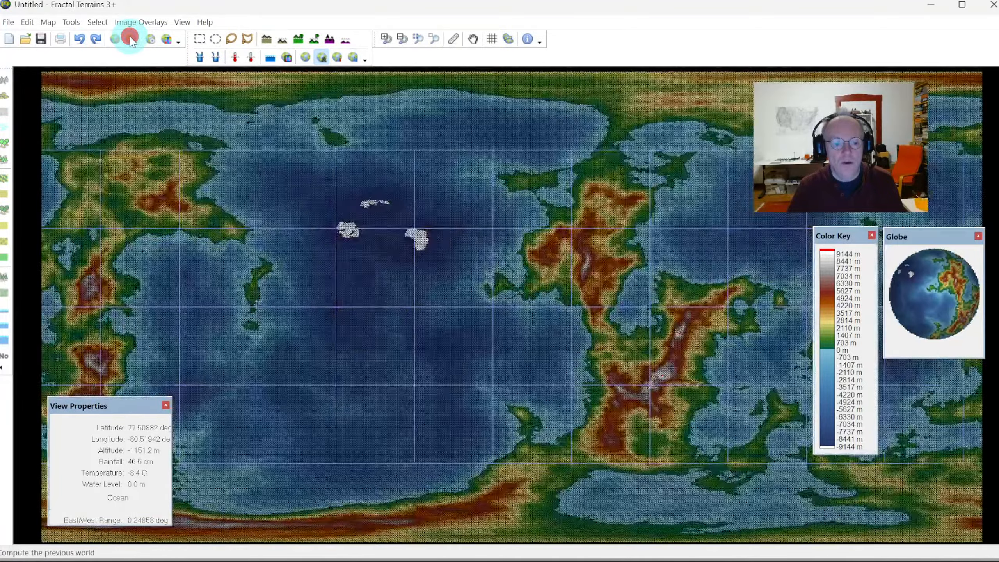
click(131, 39)
click(131, 39)
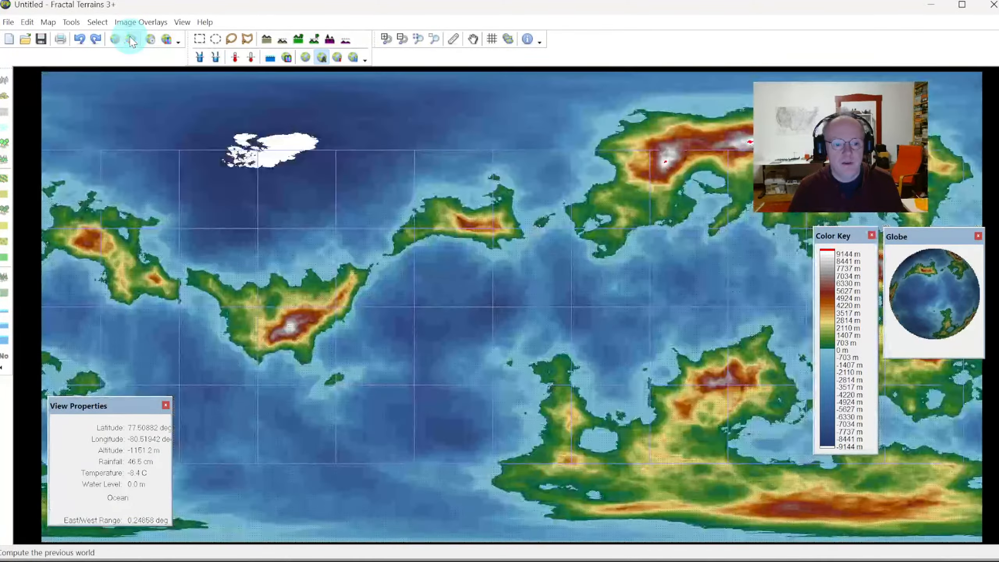
click(131, 39)
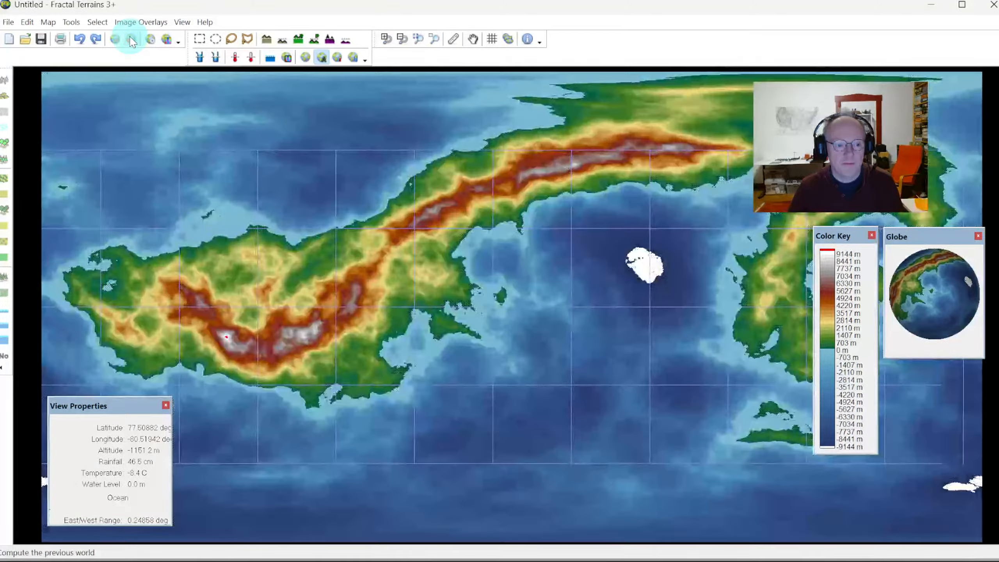
click(131, 39)
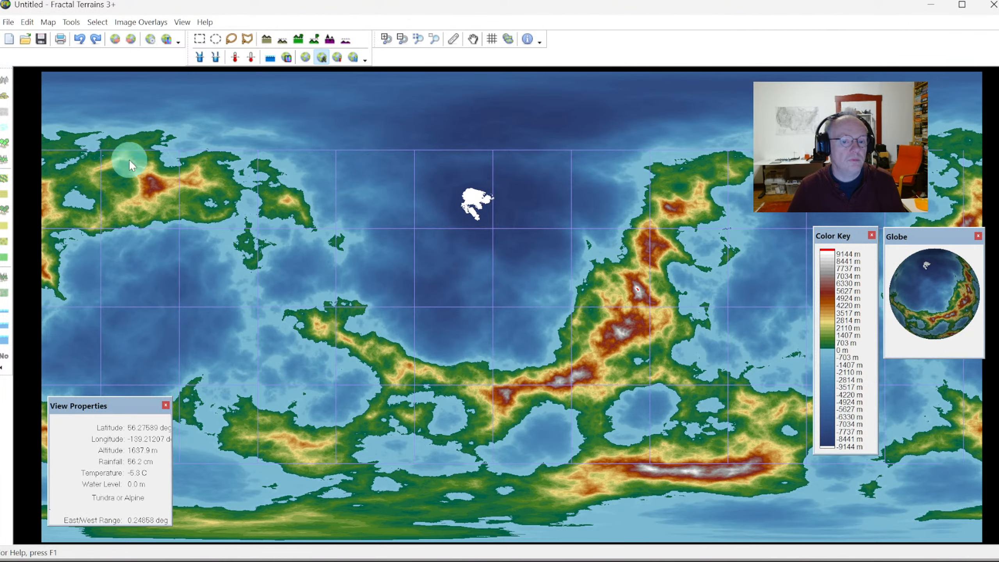
click(131, 41)
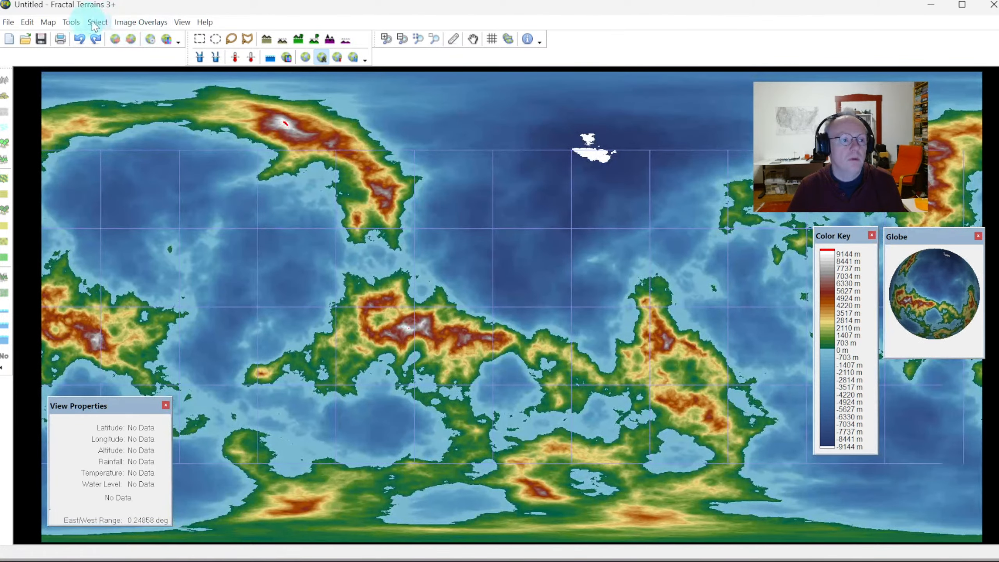
Switch the world's fractal function method to "Wilbur Ridged Multifractal", apply it and close the world settings.
click(71, 22)
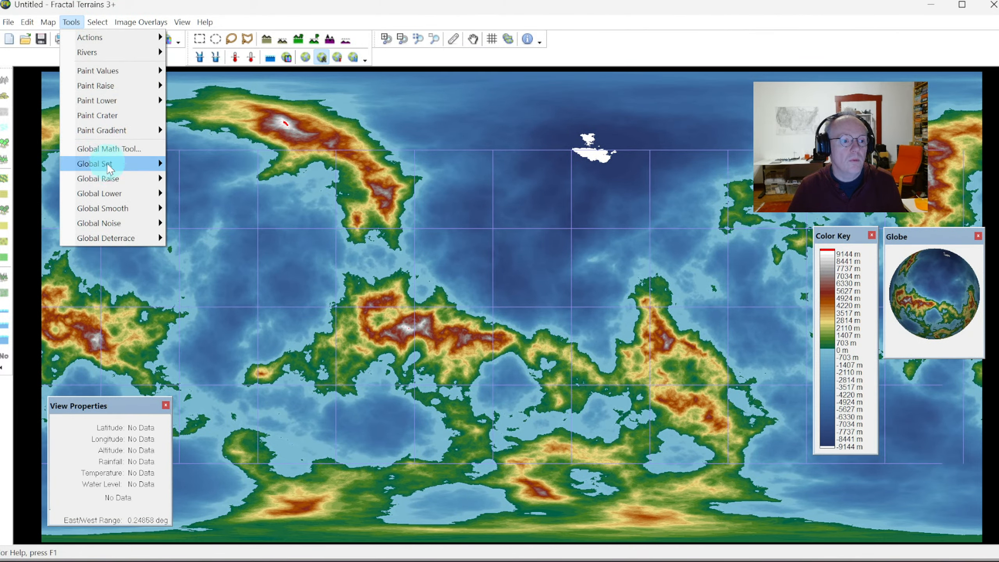
mouse_move(47, 31)
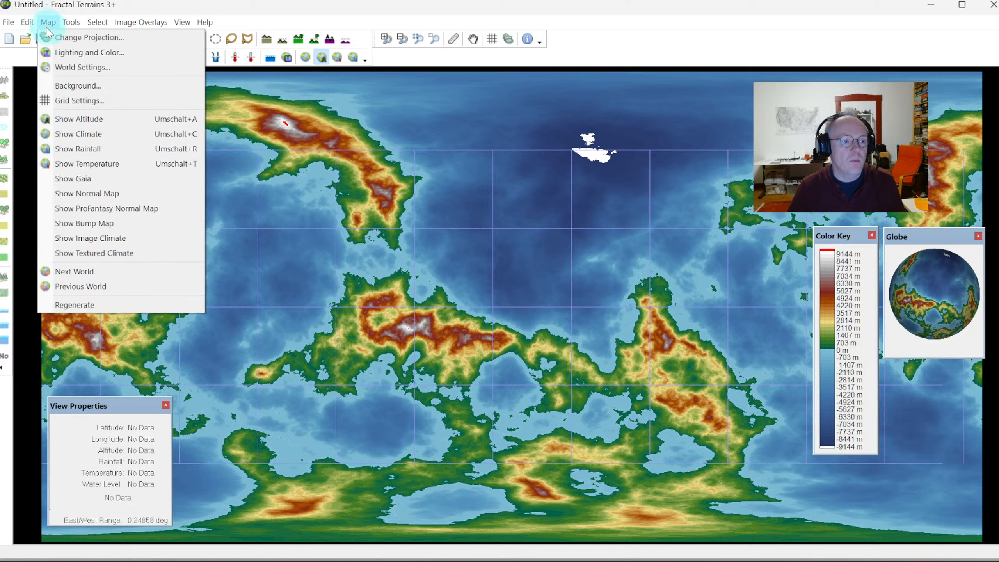
click(74, 67)
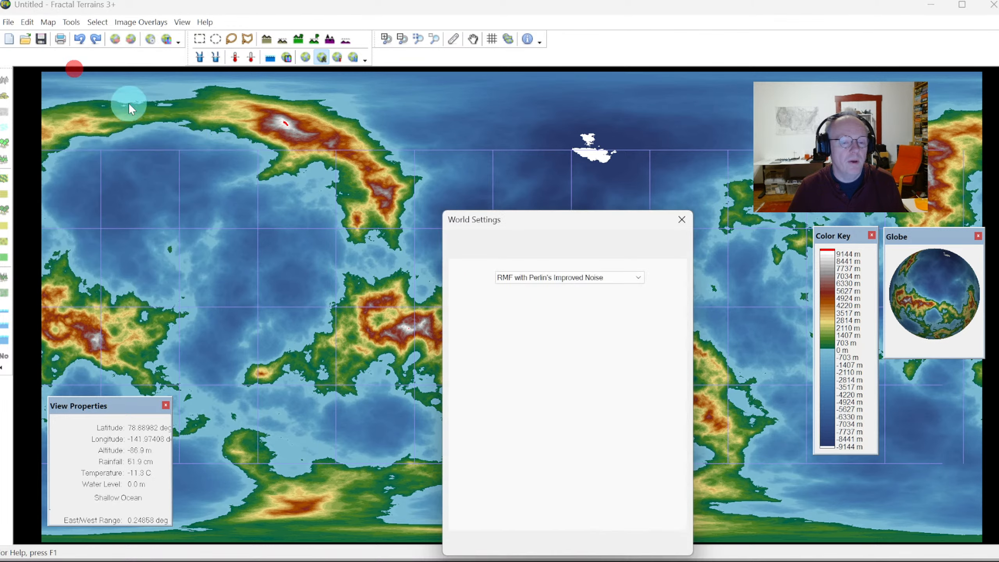
click(637, 278)
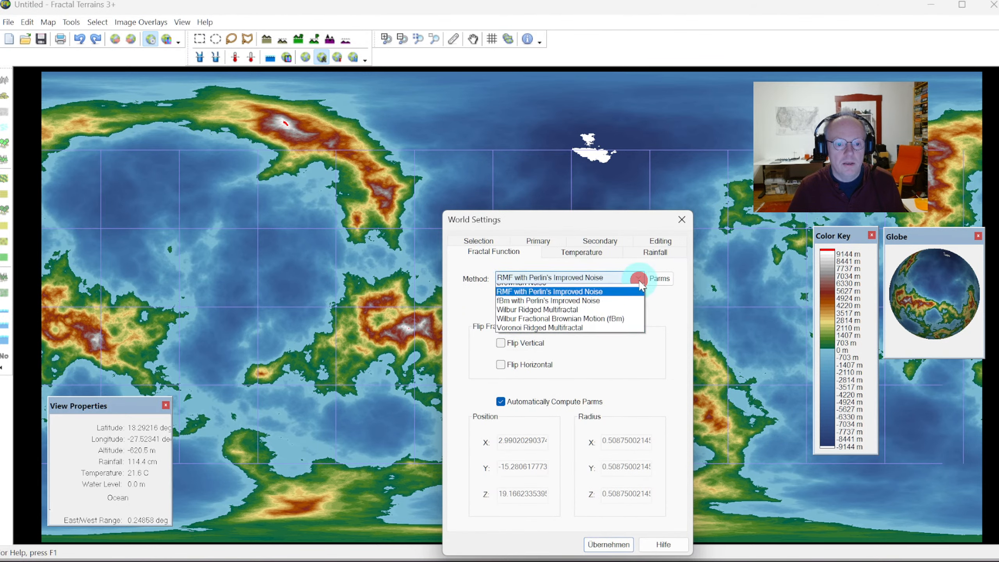
click(551, 326)
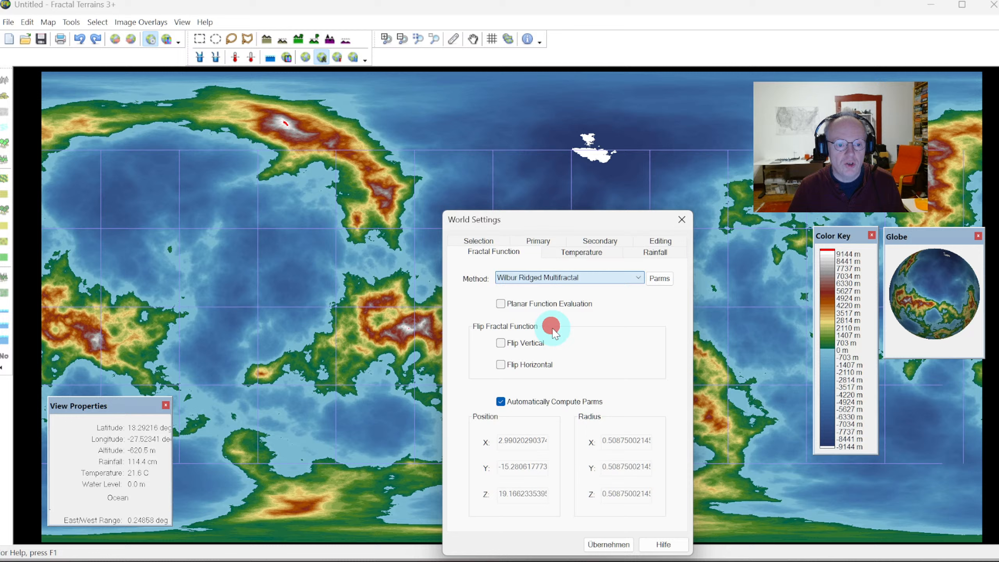
click(609, 541)
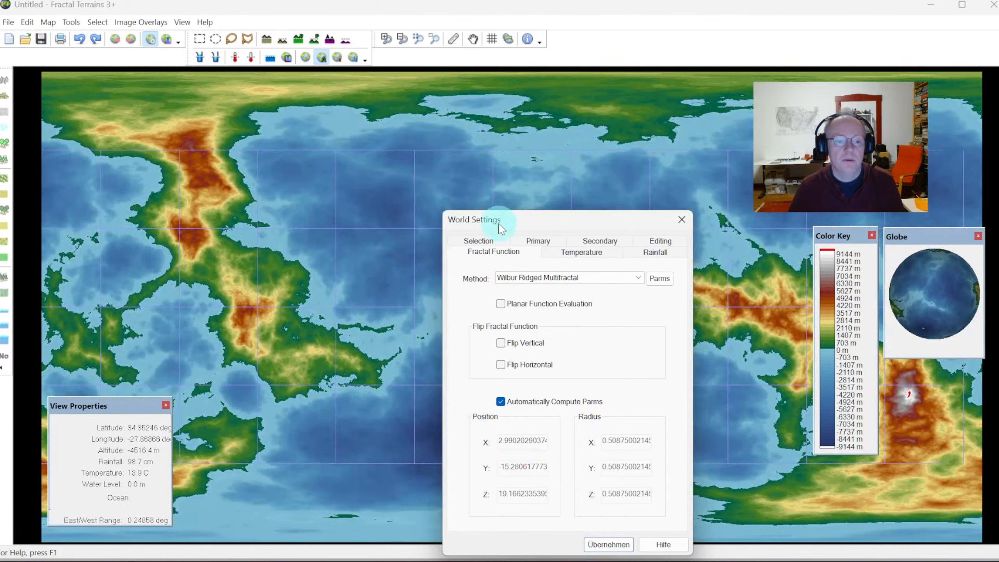
click(681, 220)
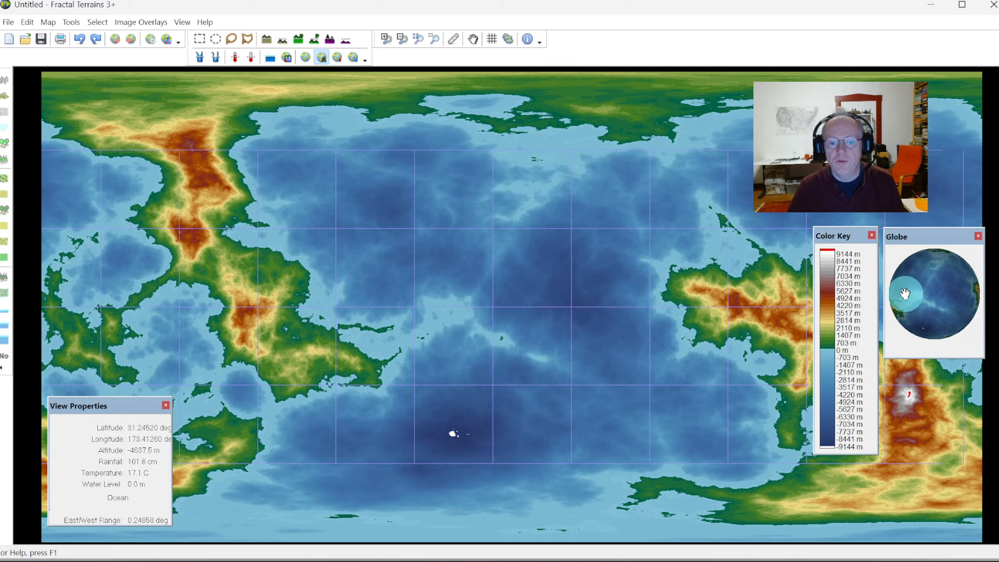
Rotate the globe to recentre the world map around the main group of continents.
drag(906, 295, 989, 306)
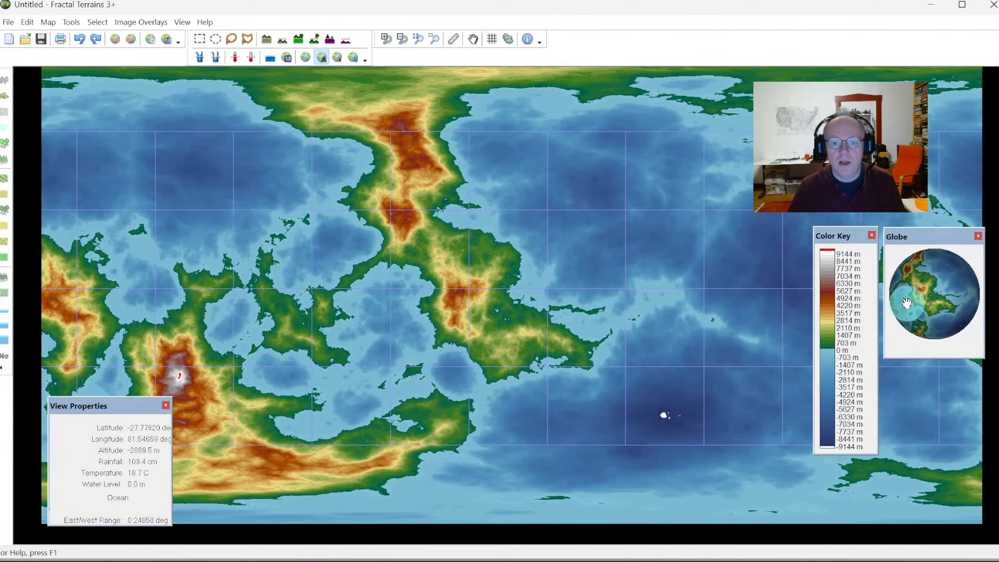
drag(906, 303, 935, 286)
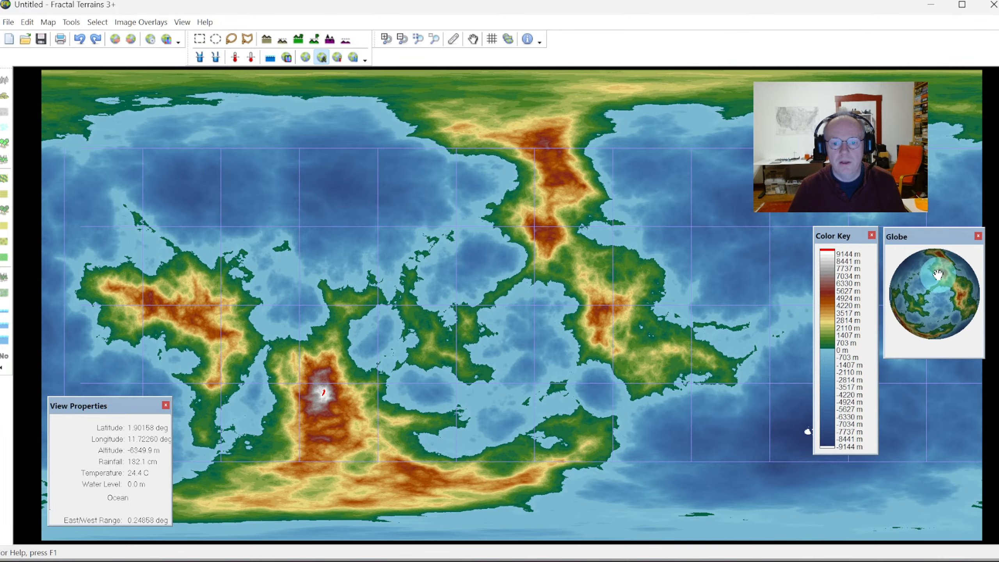
mouse_move(916, 291)
mouse_down()
mouse_move(930, 282)
mouse_move(951, 294)
mouse_up()
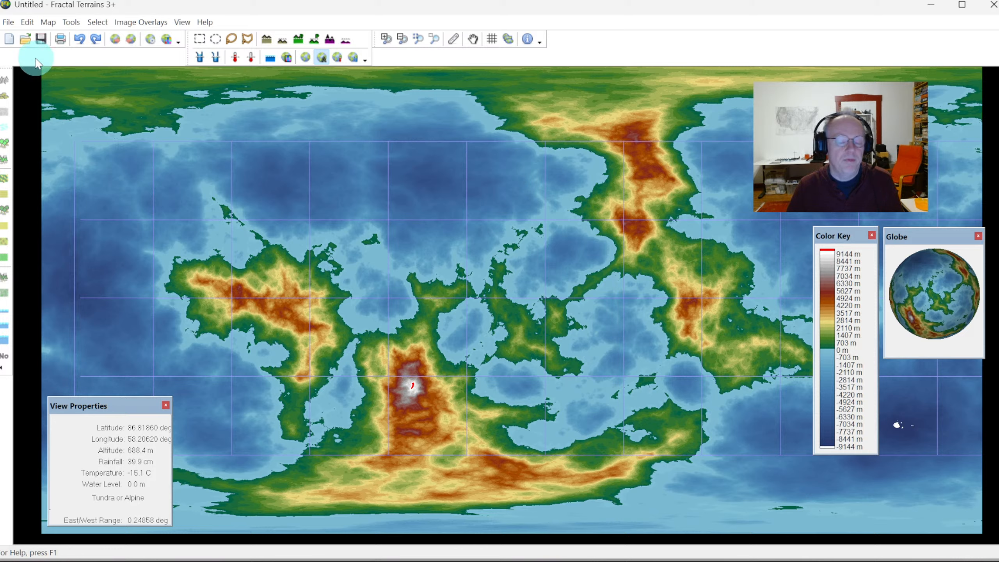
Save the world as "New Worlds" in the "184 - Fractal Parchment Worlds" folder as a Fractal Terrain file.
click(9, 22)
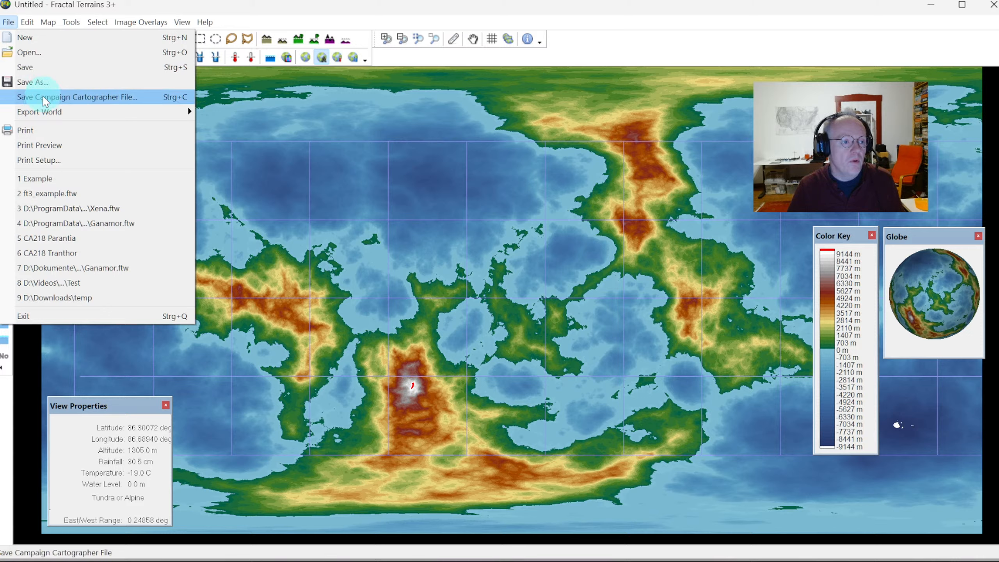
click(44, 83)
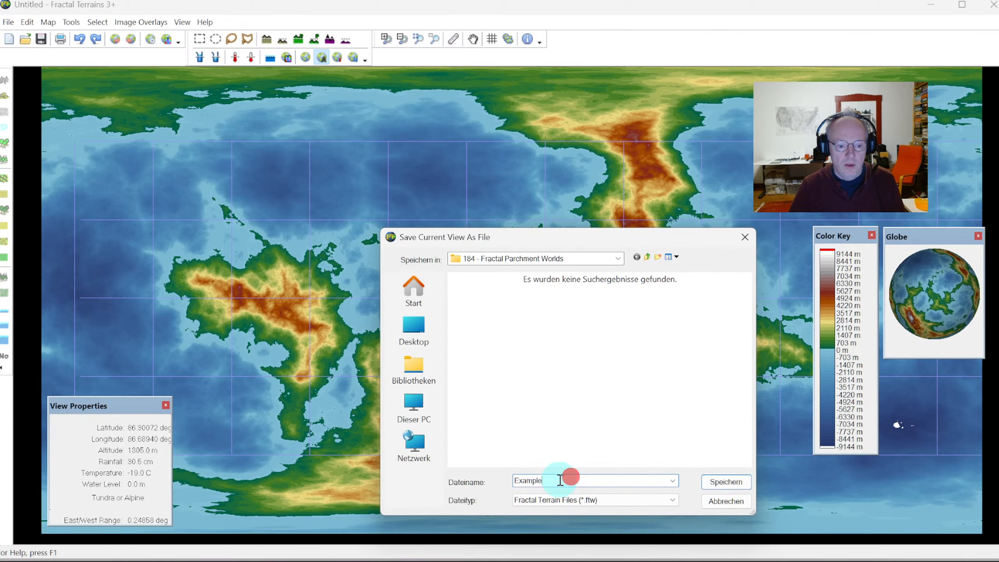
double_click(544, 480)
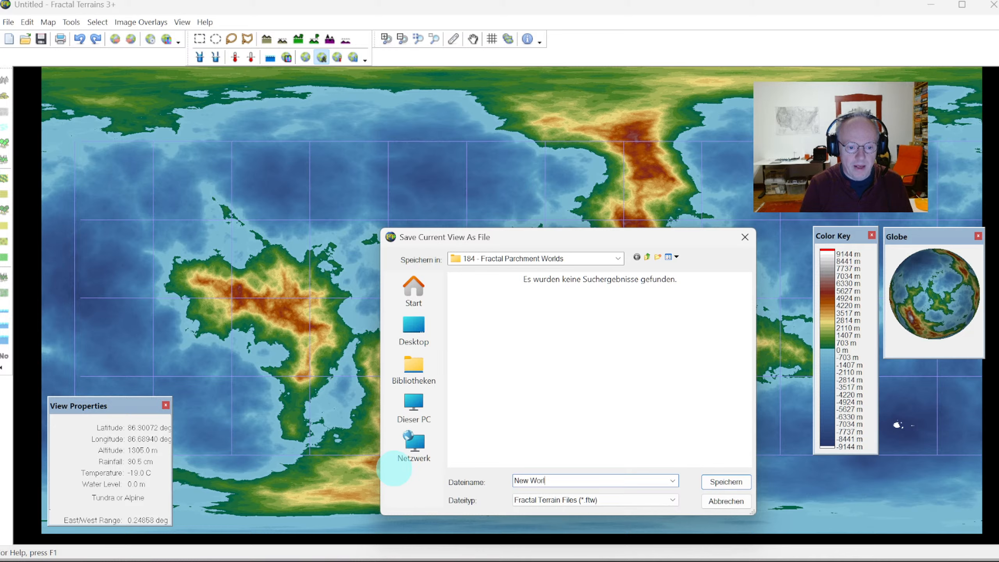
key(Return)
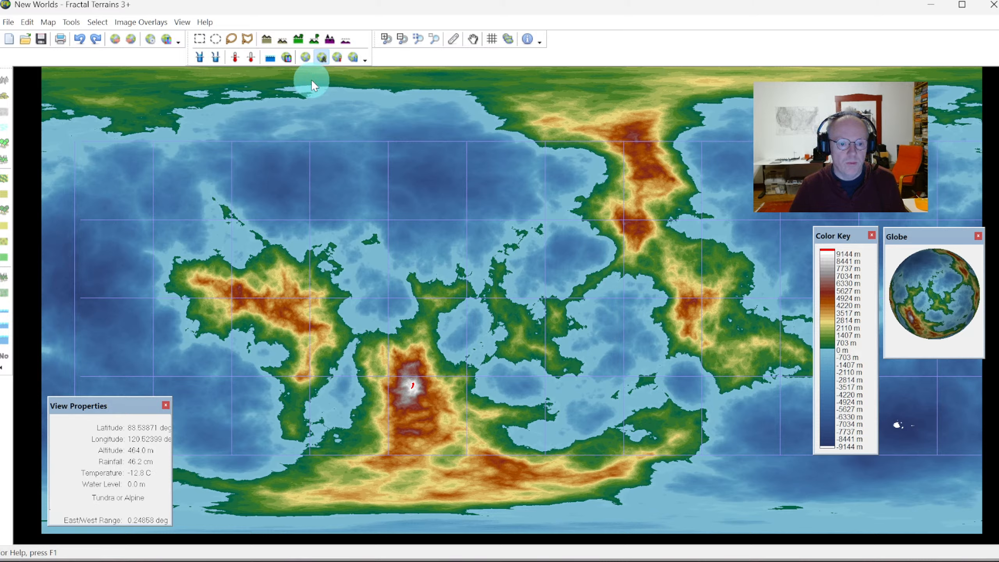
Load and apply the "CA218 2-Color Brown" coloring scheme and move the Lighting and Color dialog off the main continents.
click(168, 40)
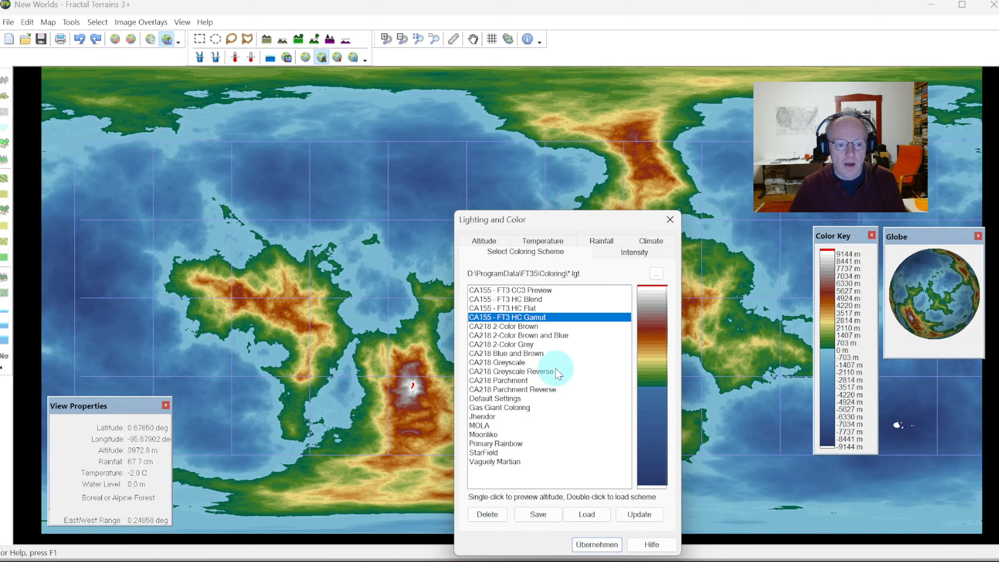
click(479, 326)
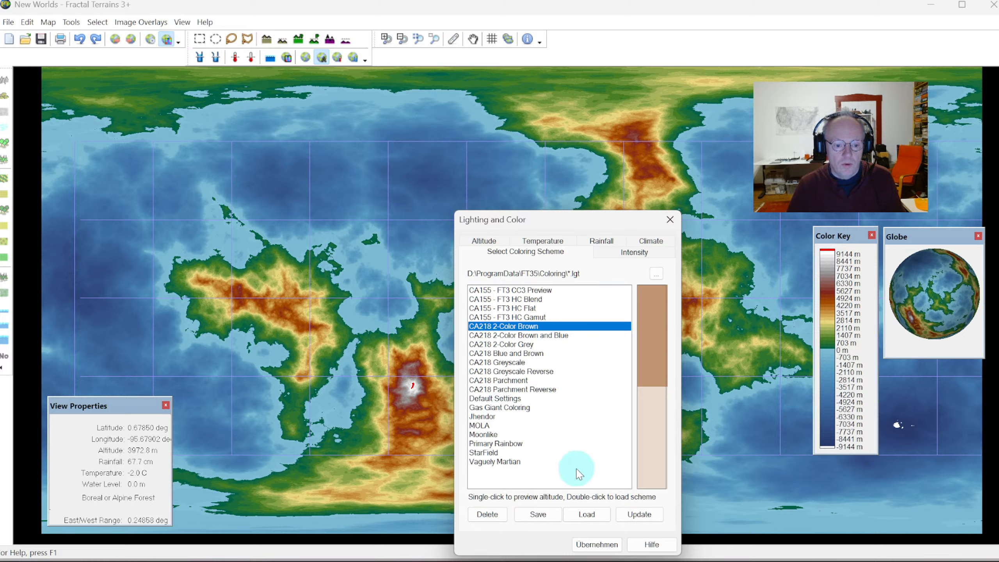
click(578, 514)
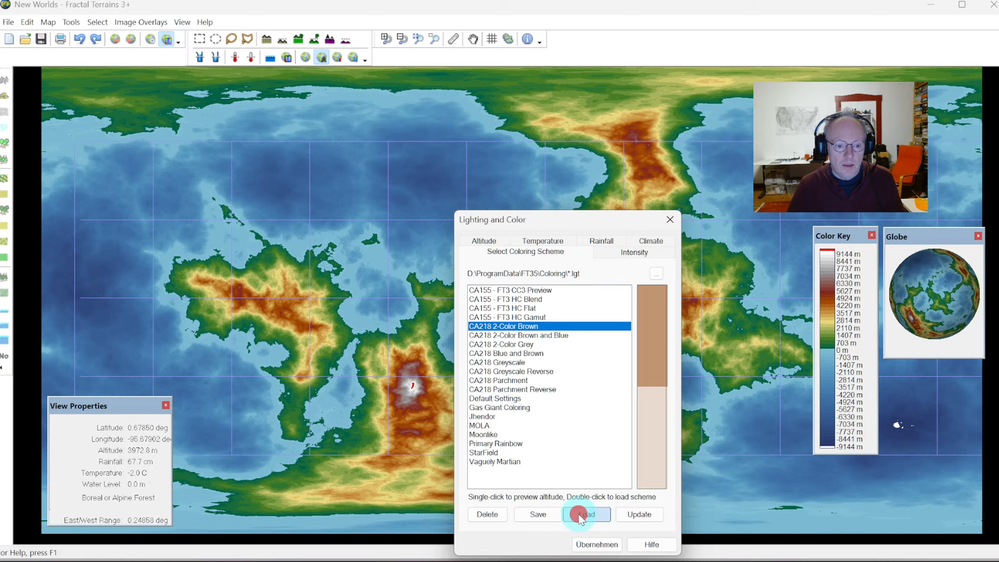
click(600, 550)
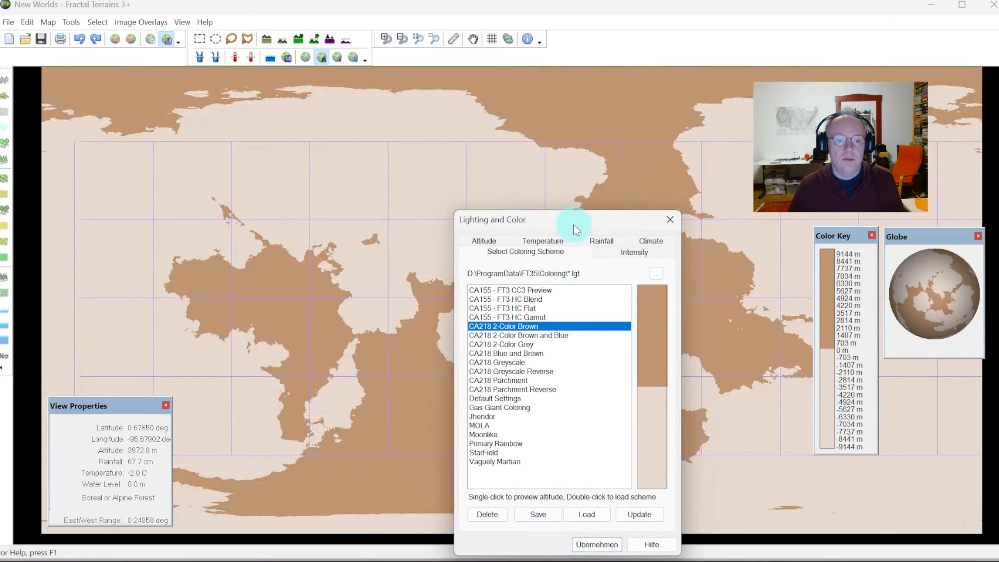
drag(574, 215, 707, 169)
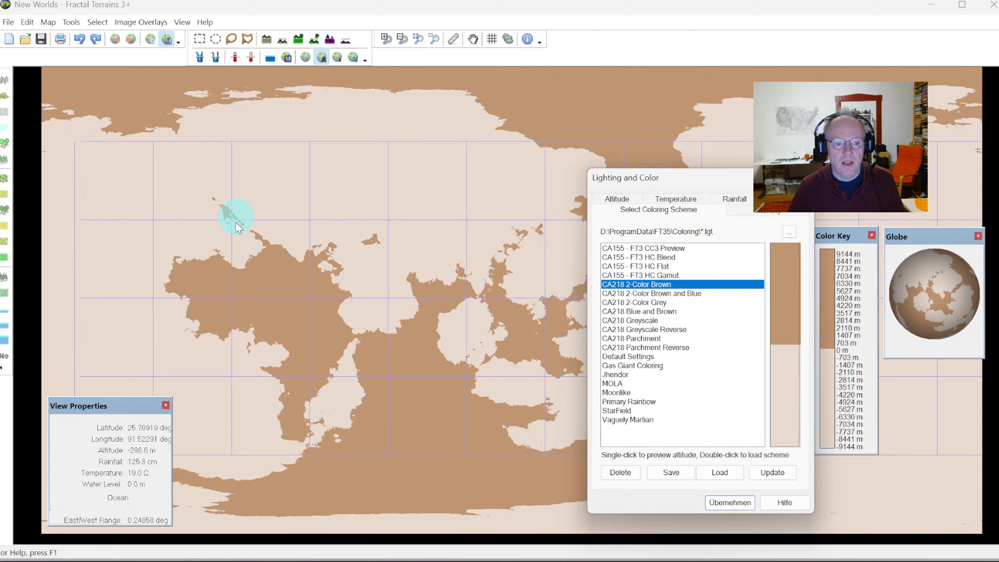
drag(683, 183, 719, 254)
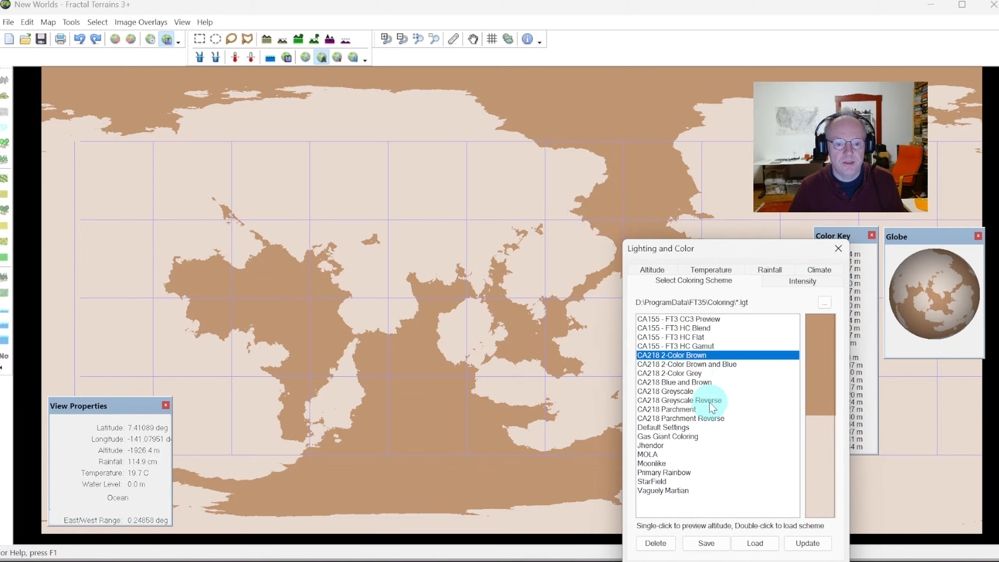
Apply the "CA218 2-Color Brown and Blue" coloring scheme to the world, followed by "CA218 2-Color Grey".
click(692, 364)
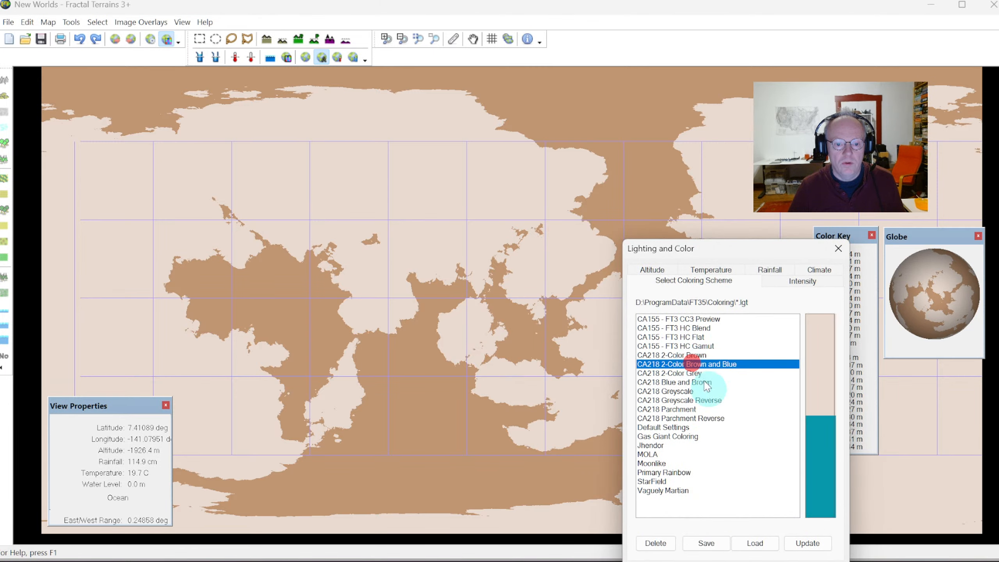
click(754, 543)
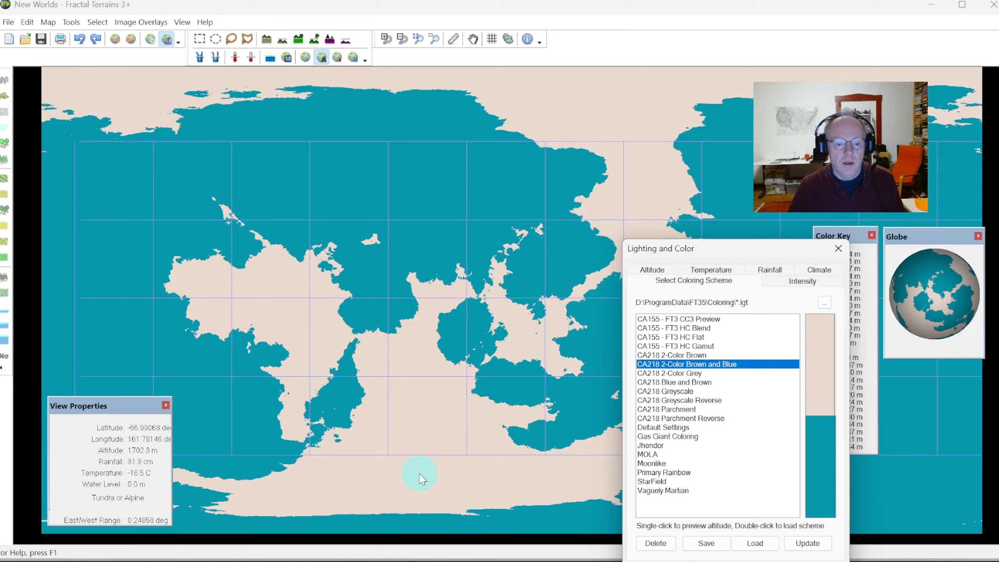
click(665, 374)
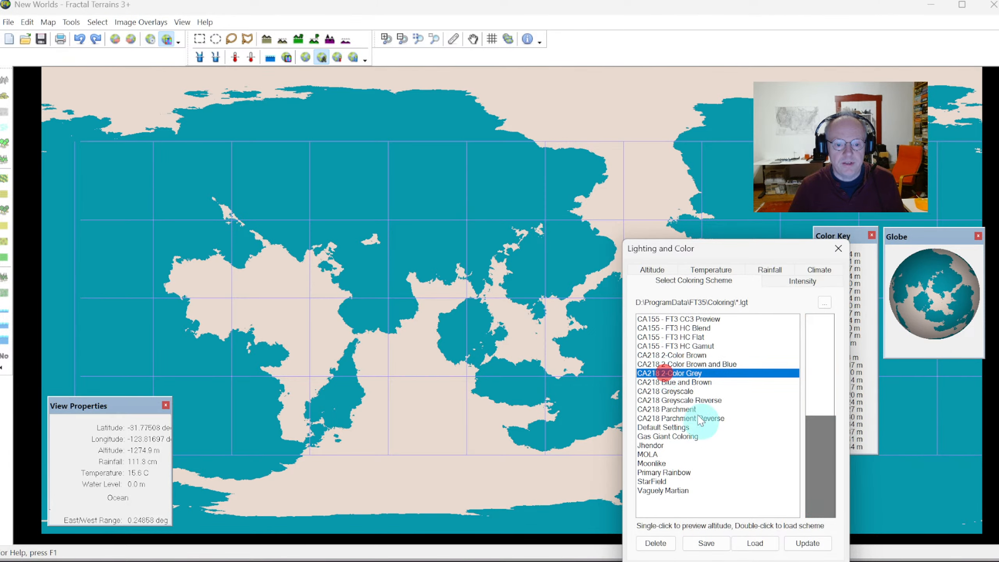
click(753, 544)
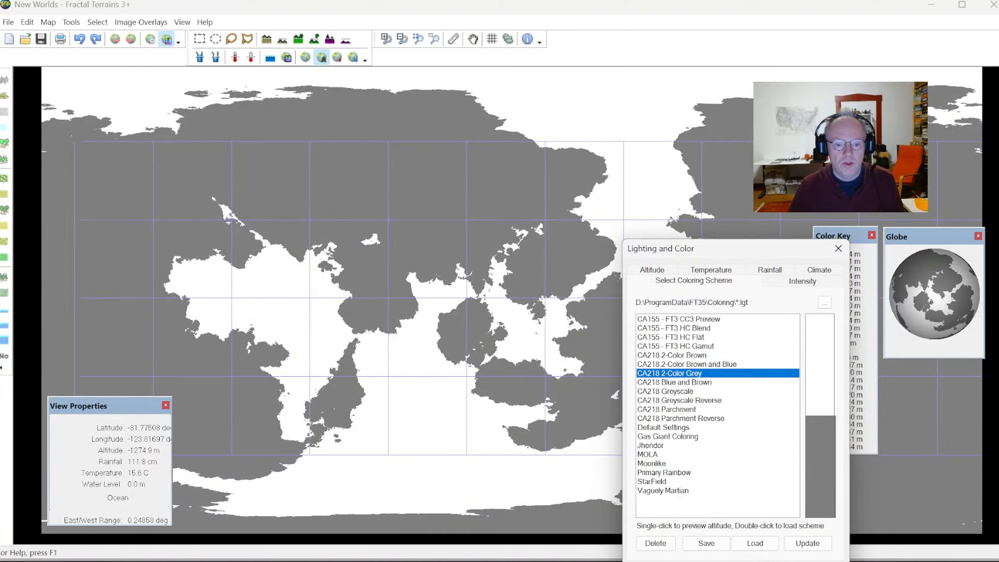
Load and apply the "CA218 Blue and Brown" coloring scheme to the world map.
click(686, 381)
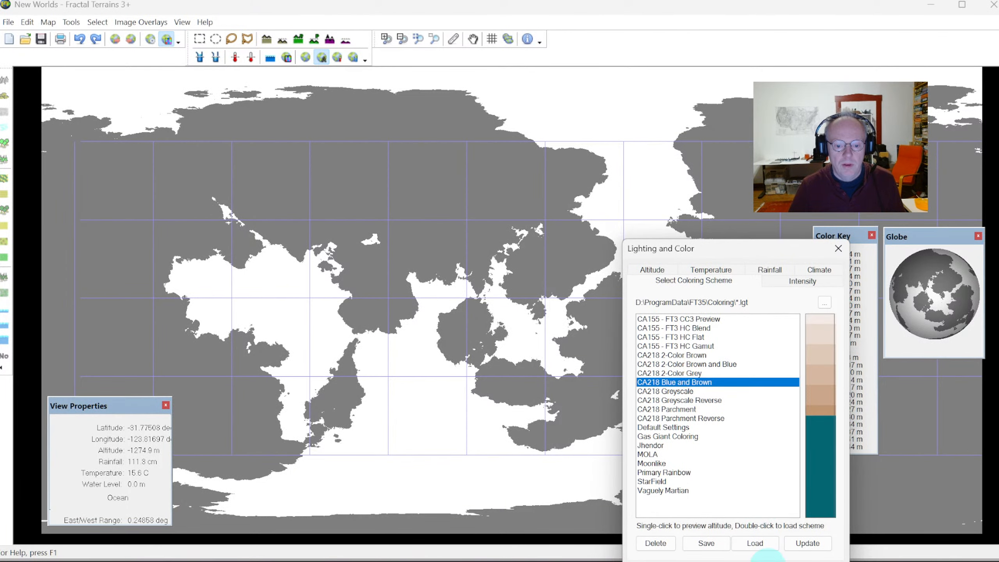
click(762, 561)
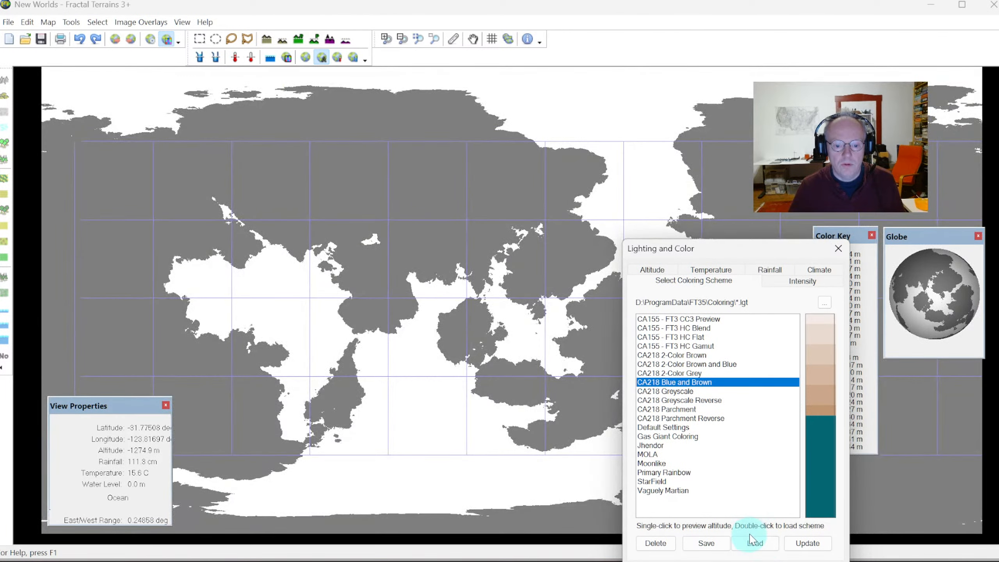
click(753, 542)
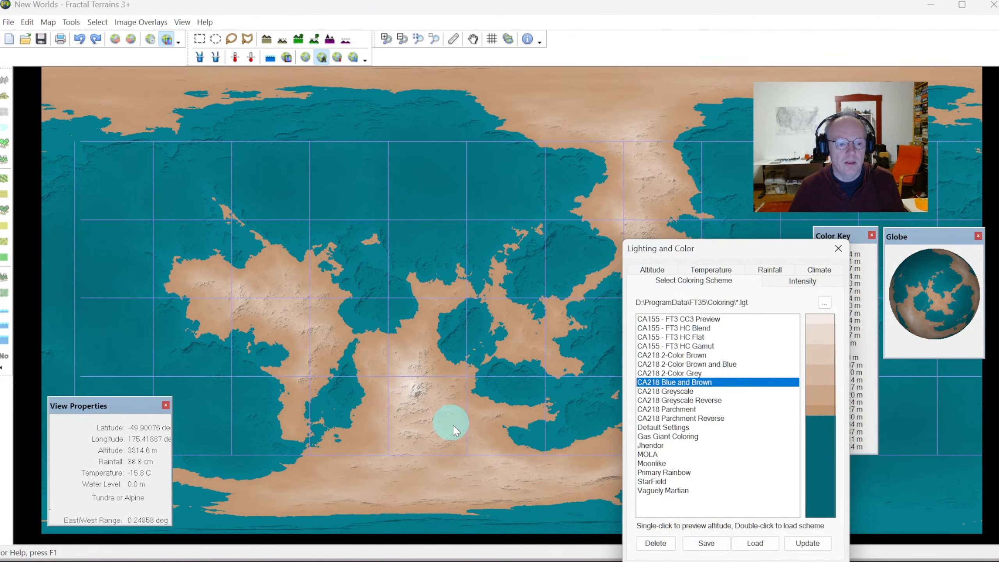
Apply the "CA218 Greyscale" coloring scheme to the world, followed by "CA218 Greyscale Reverse".
click(670, 391)
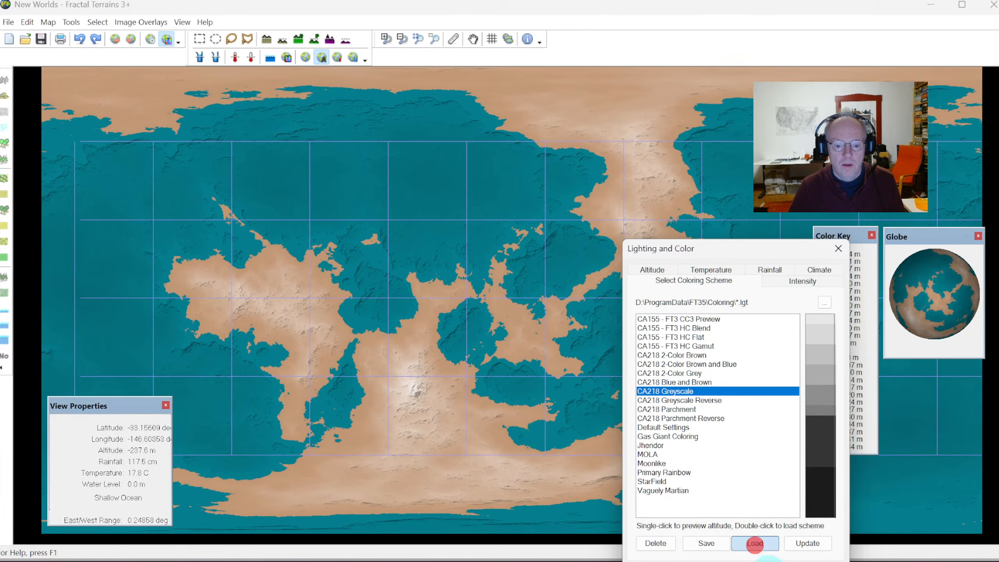
click(755, 543)
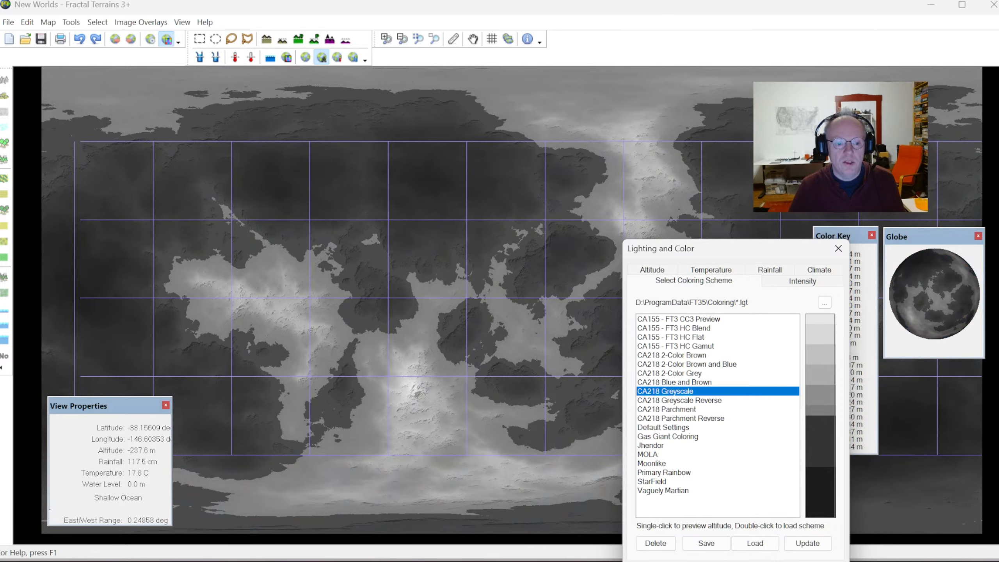
click(665, 401)
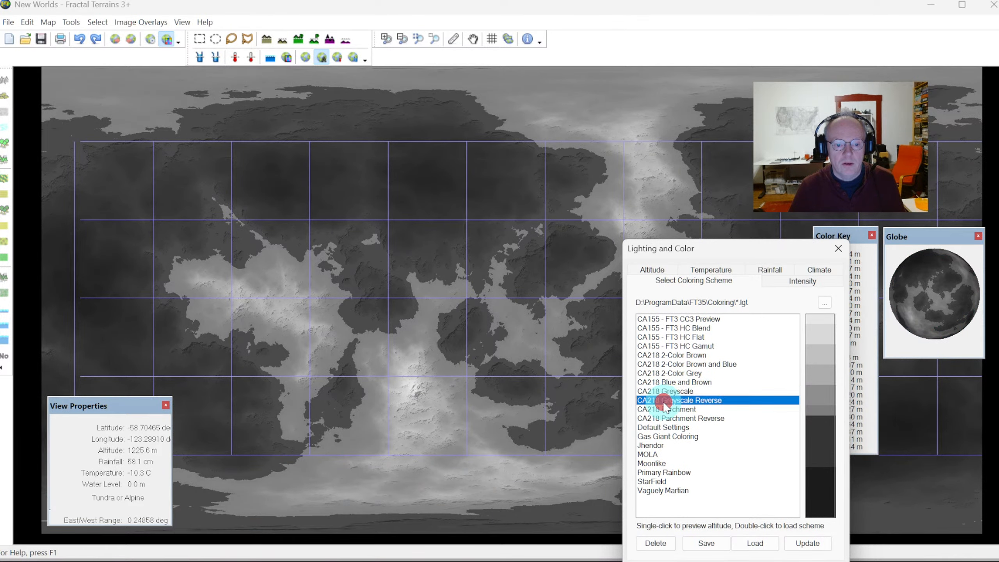
click(748, 540)
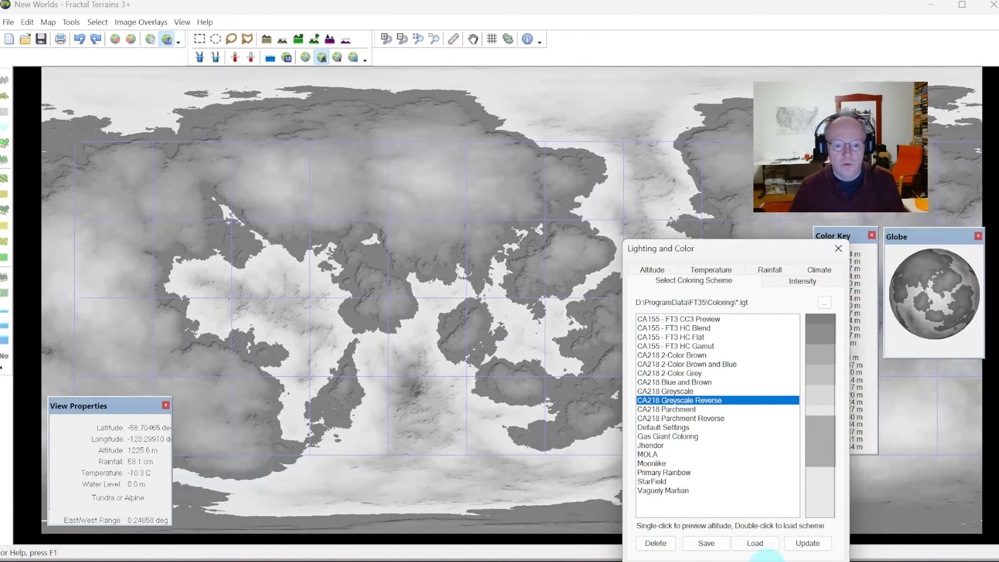
click(750, 542)
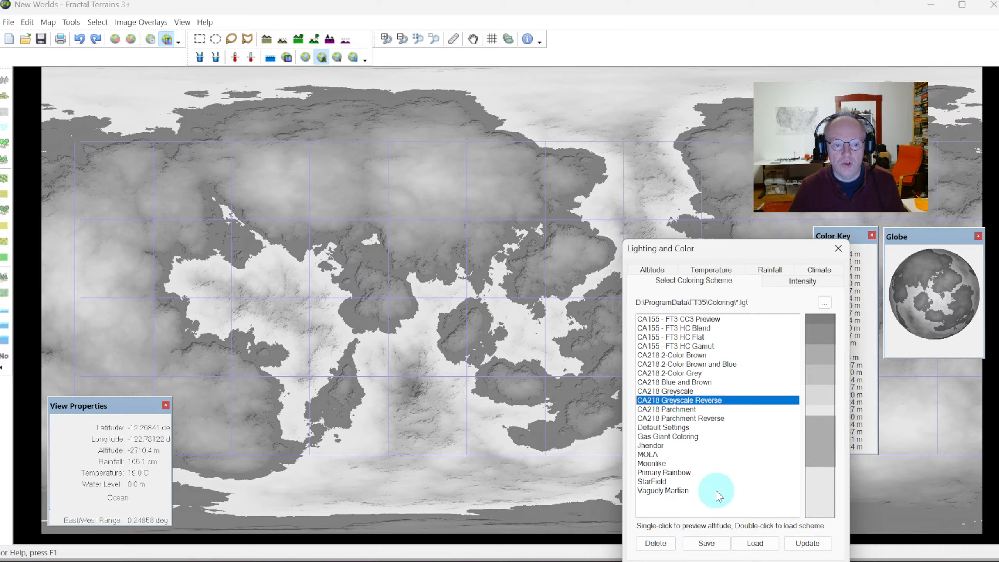
Apply the "CA218 Parchment" coloring scheme to the world, followed by "CA218 Parchment Reverse".
click(682, 409)
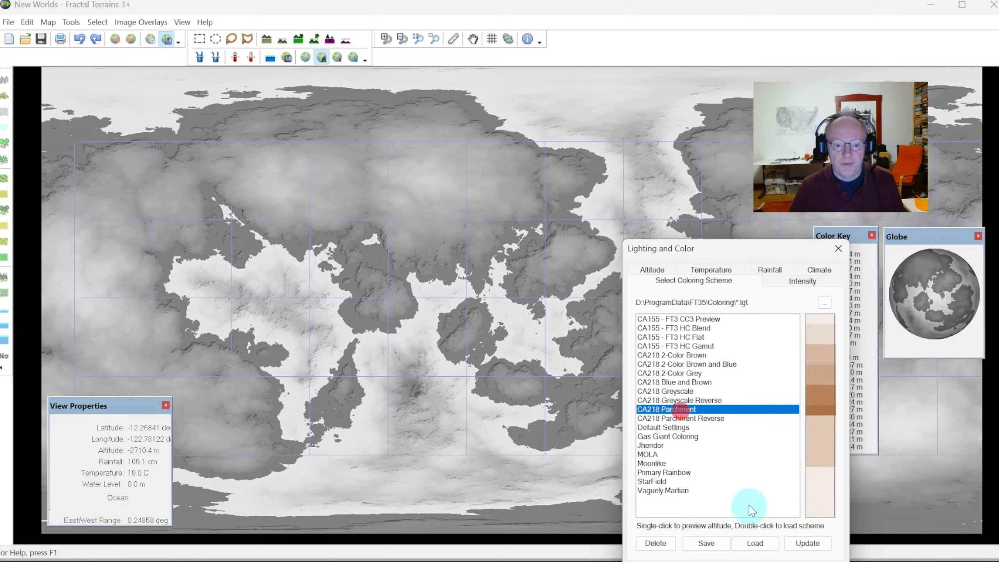
click(754, 543)
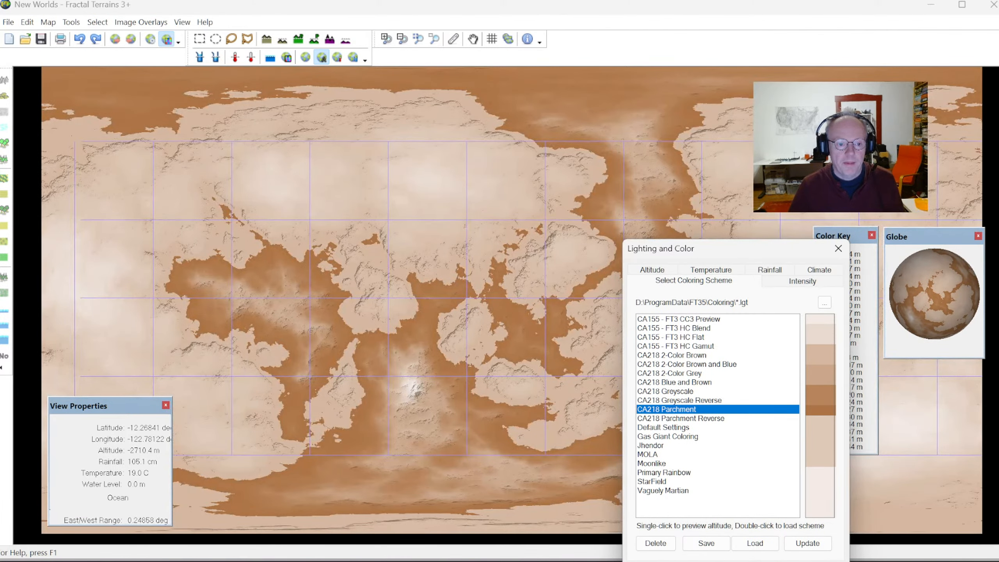
click(685, 419)
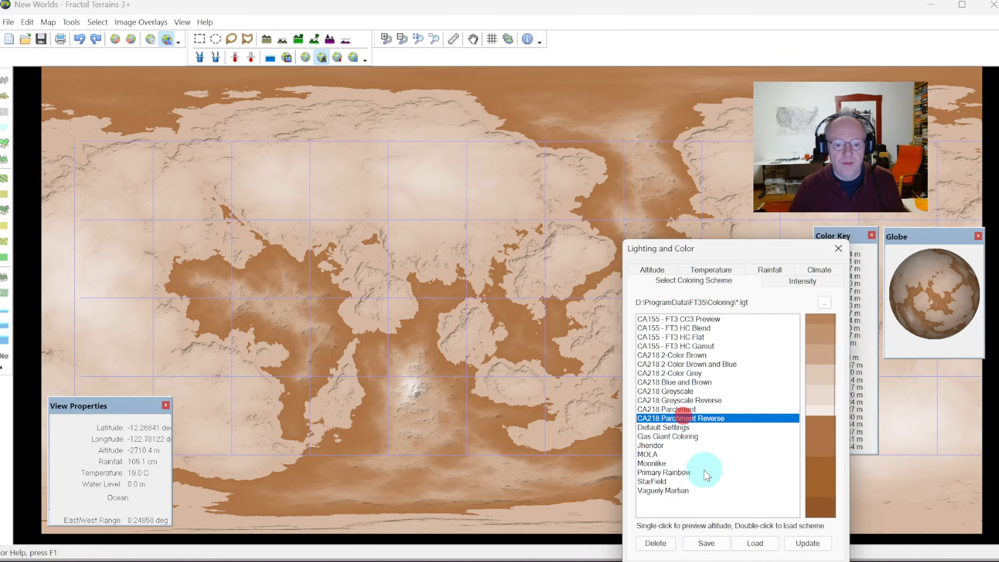
click(747, 544)
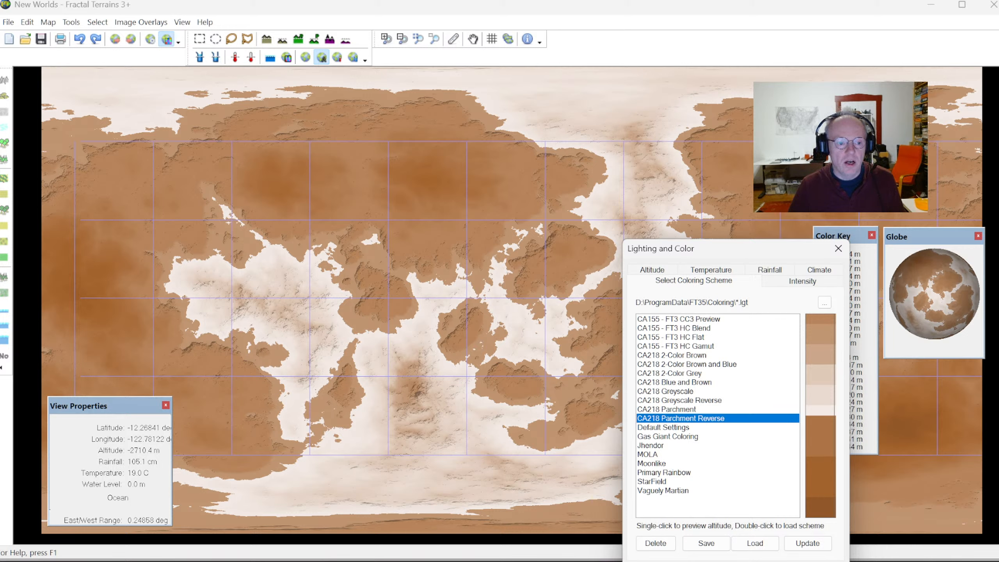
Load the "CA218 Parchment" coloring scheme for the world again and close the Lighting and Color dialog.
click(673, 409)
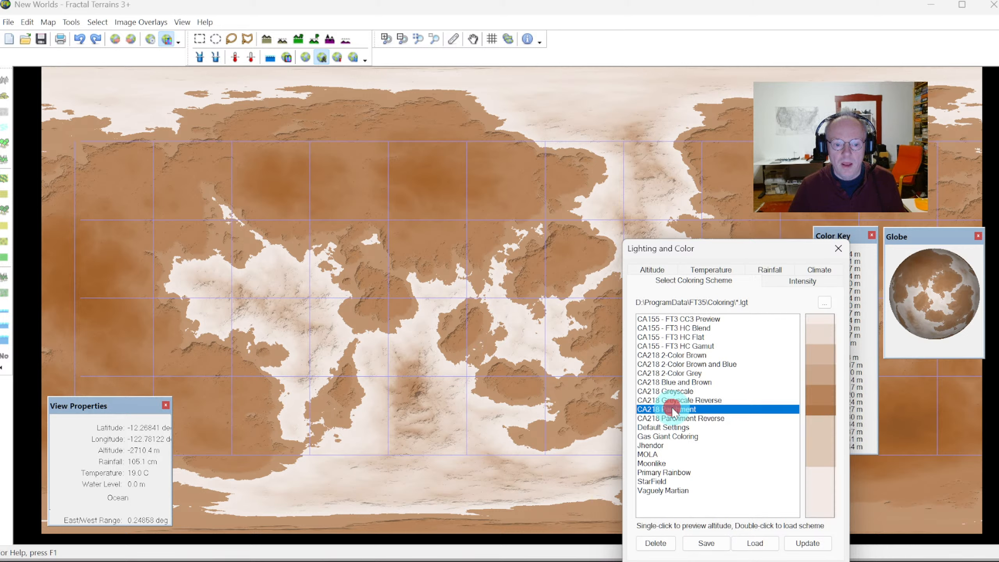
click(747, 543)
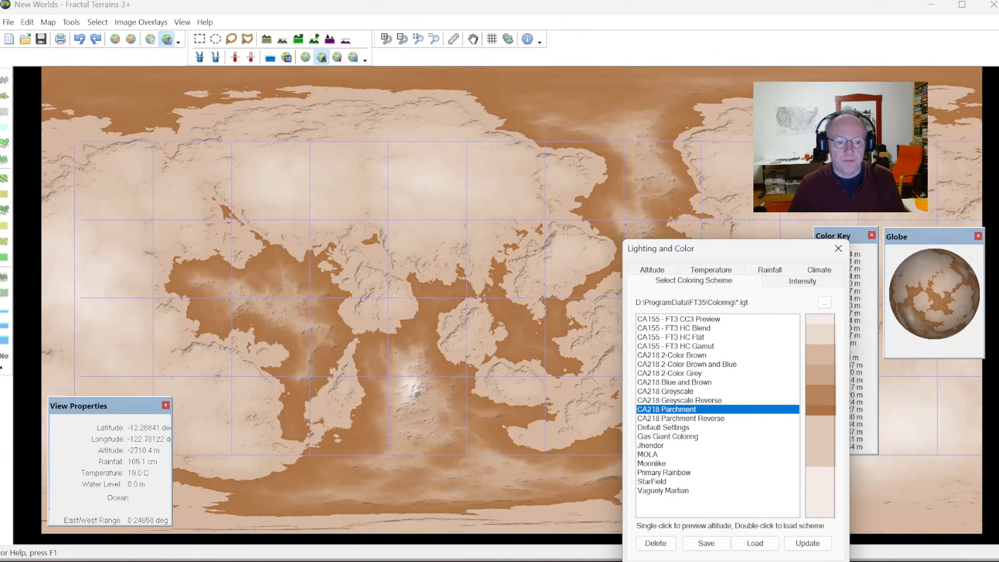
click(837, 248)
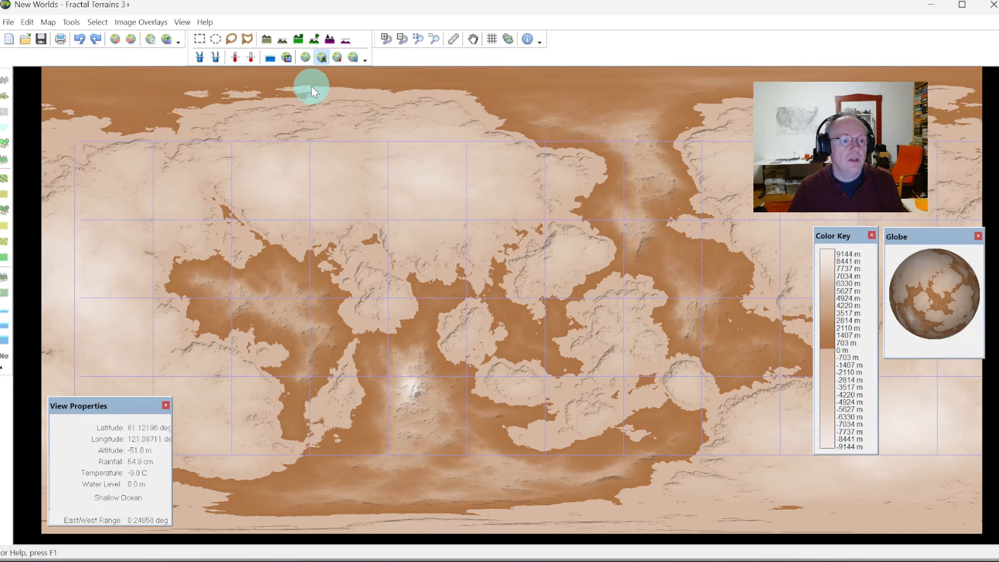
click(131, 22)
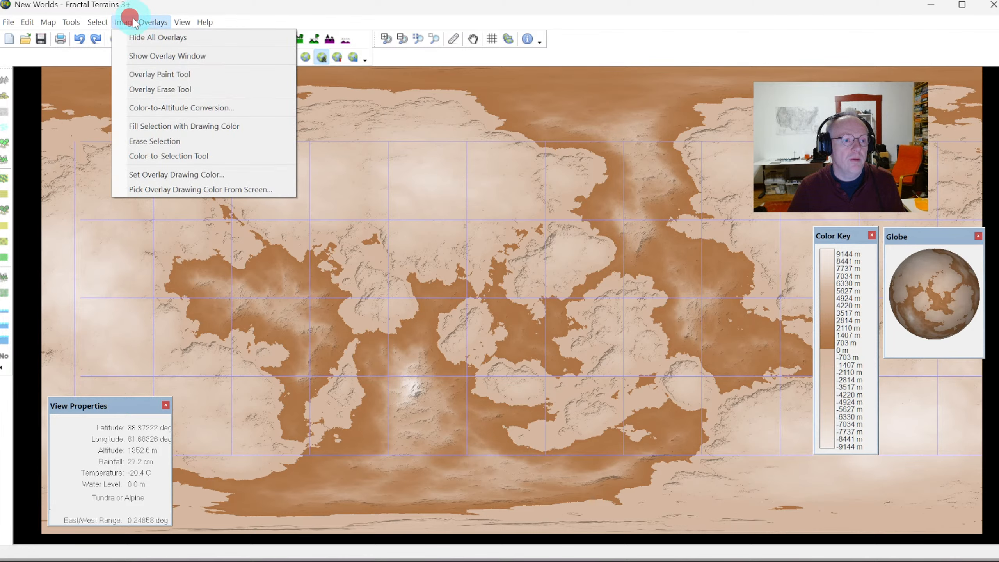
click(164, 56)
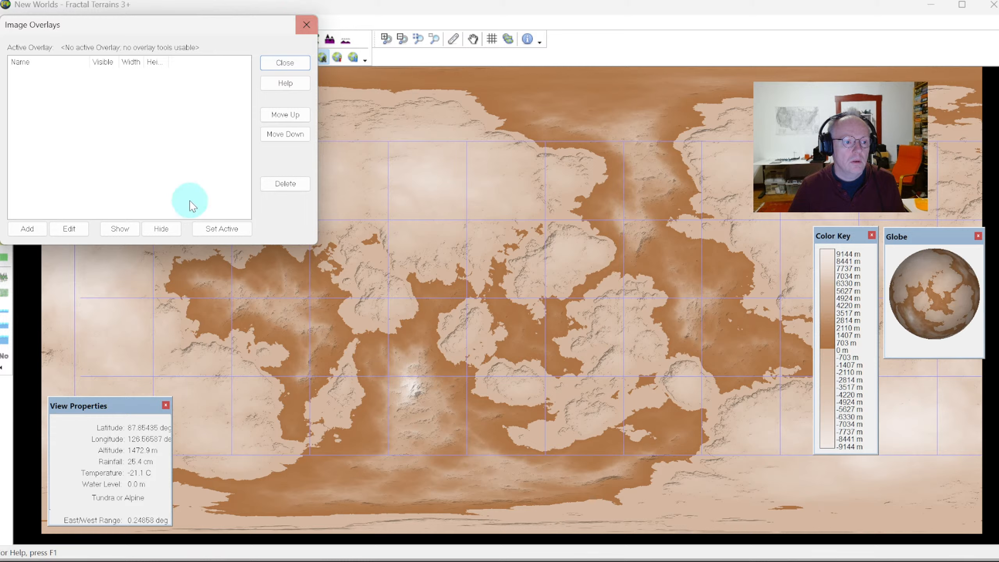
click(306, 24)
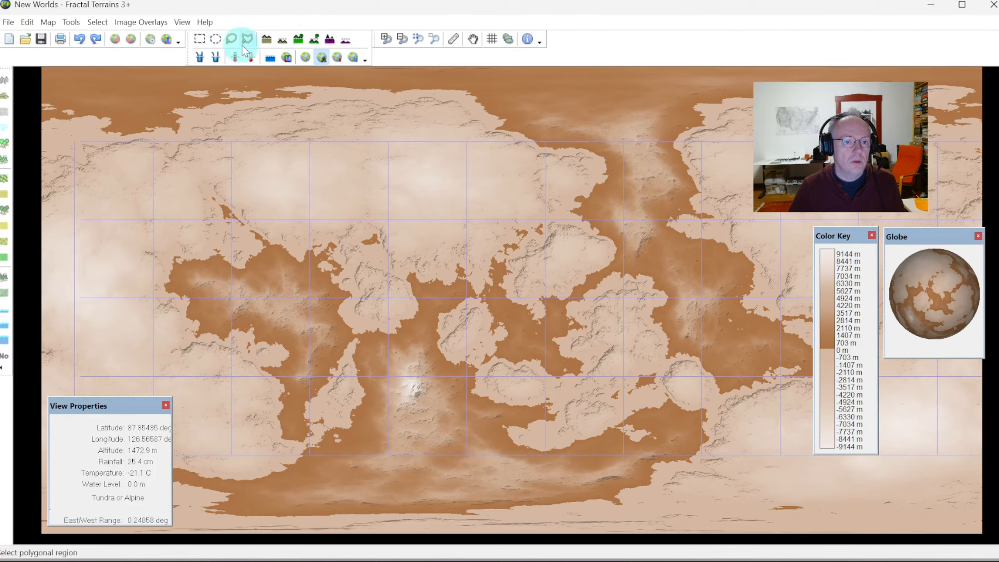
click(141, 23)
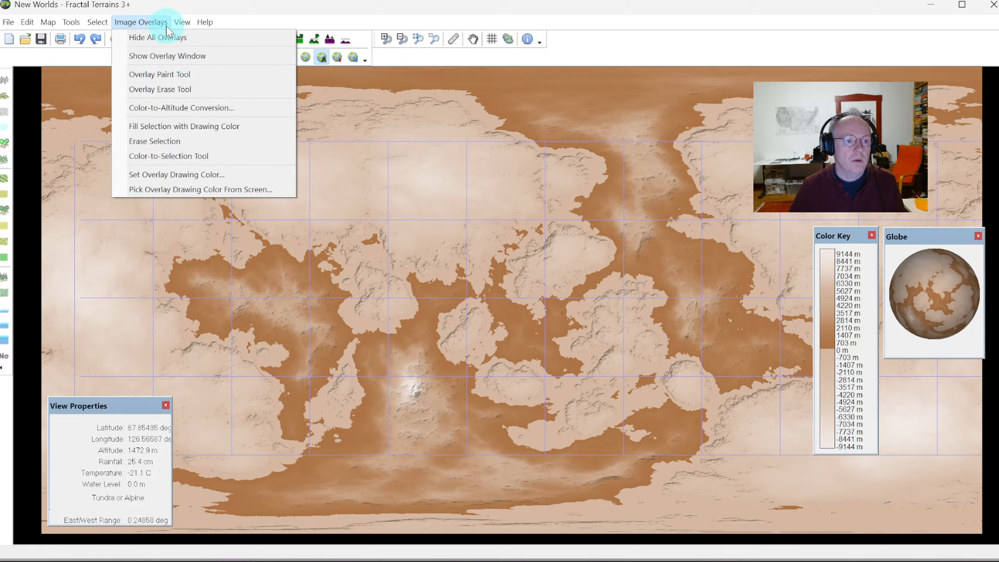
click(181, 22)
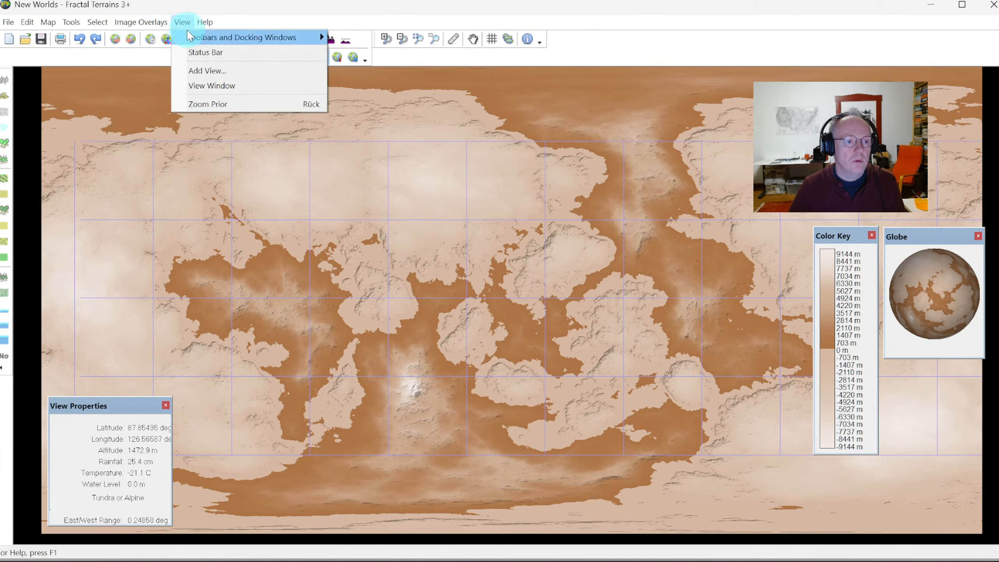
click(142, 22)
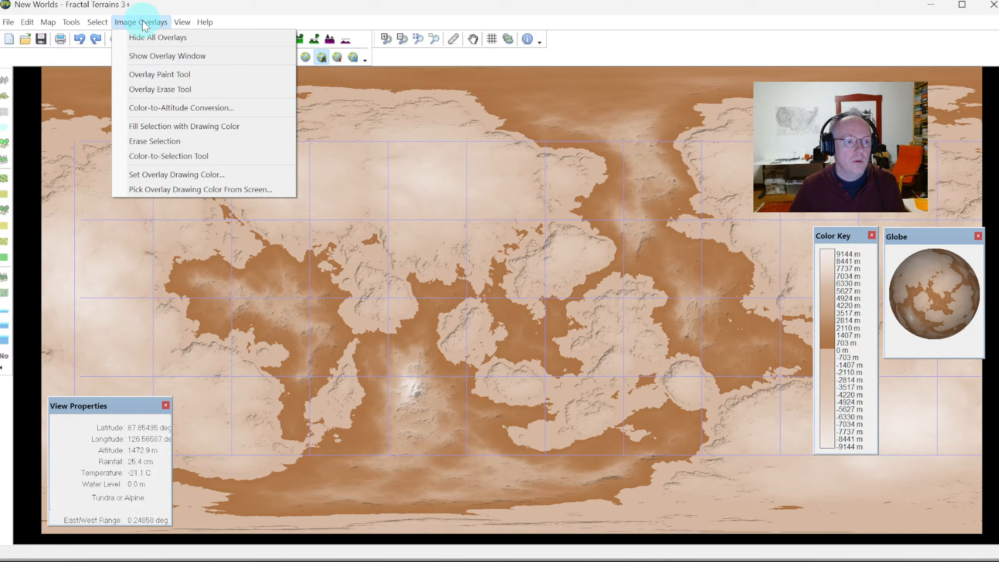
click(70, 22)
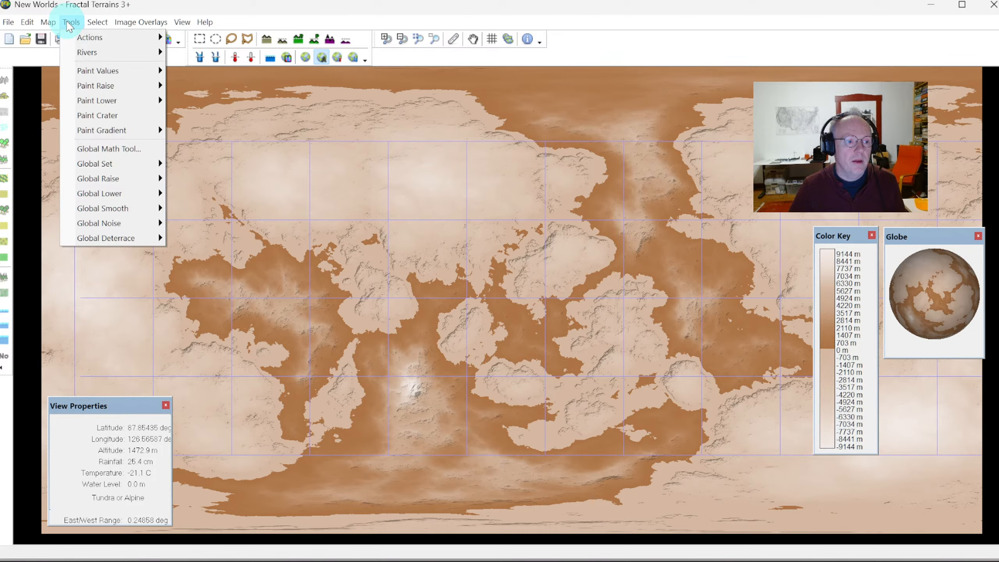
click(70, 23)
click(138, 22)
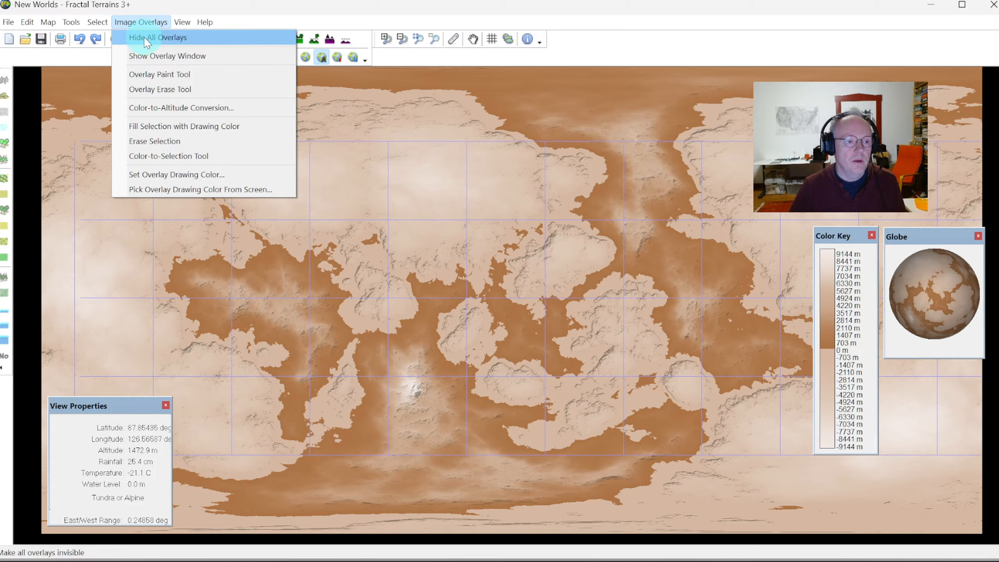
click(145, 36)
click(144, 22)
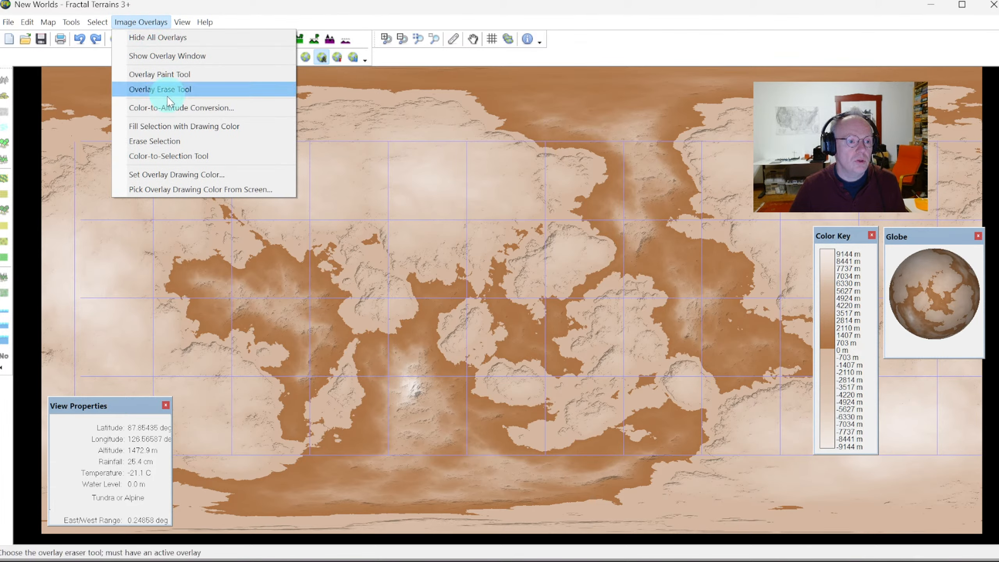
click(156, 57)
click(128, 24)
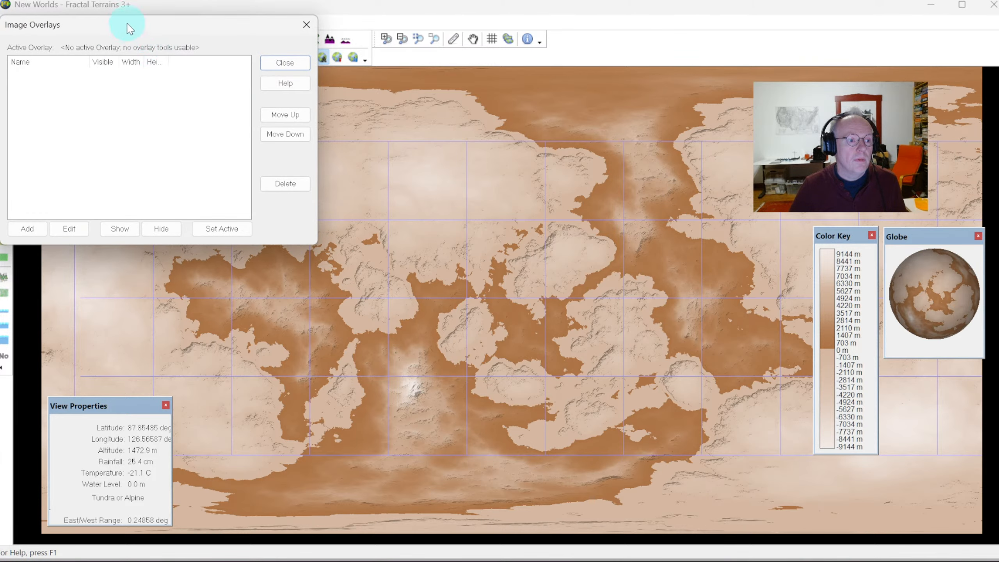
drag(124, 18, 343, 182)
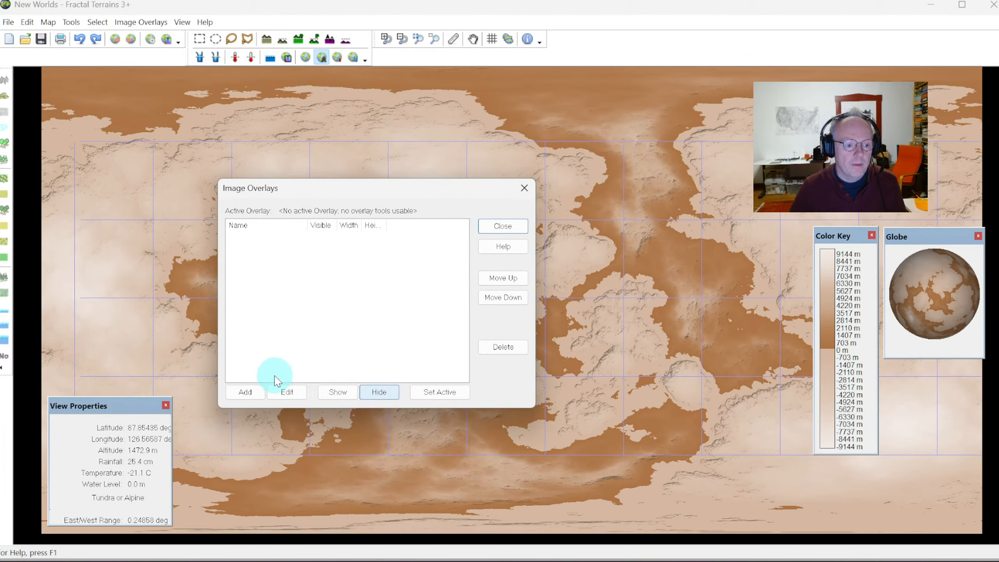
click(249, 391)
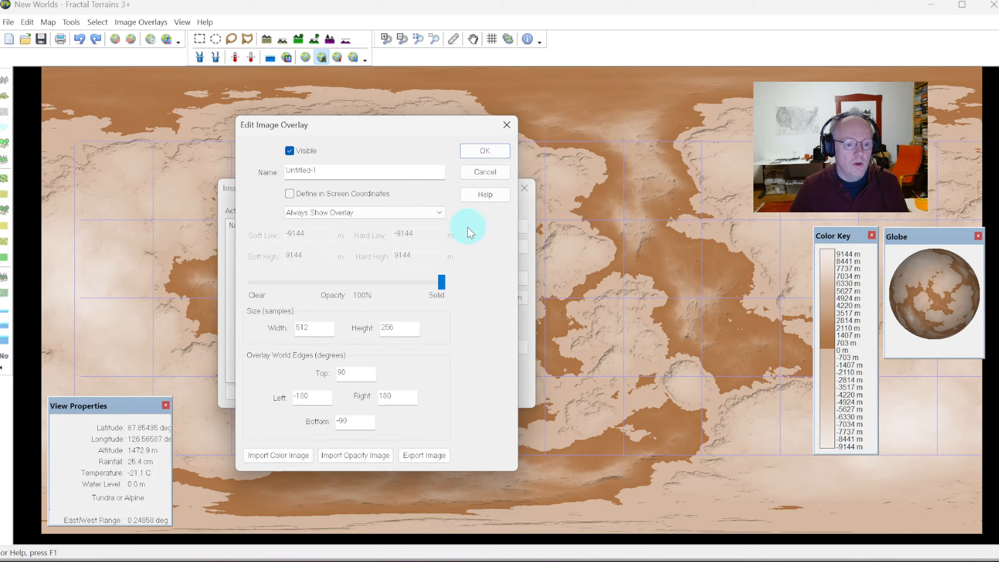
key(Escape)
click(524, 188)
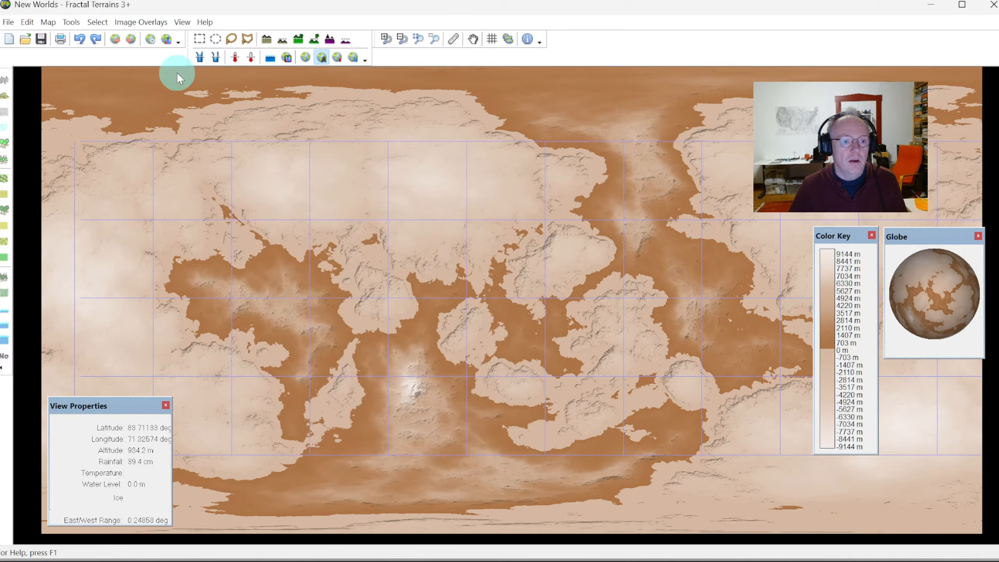
Change the line color of the 30-degree latitude and longitude grid to dark brown.
click(491, 40)
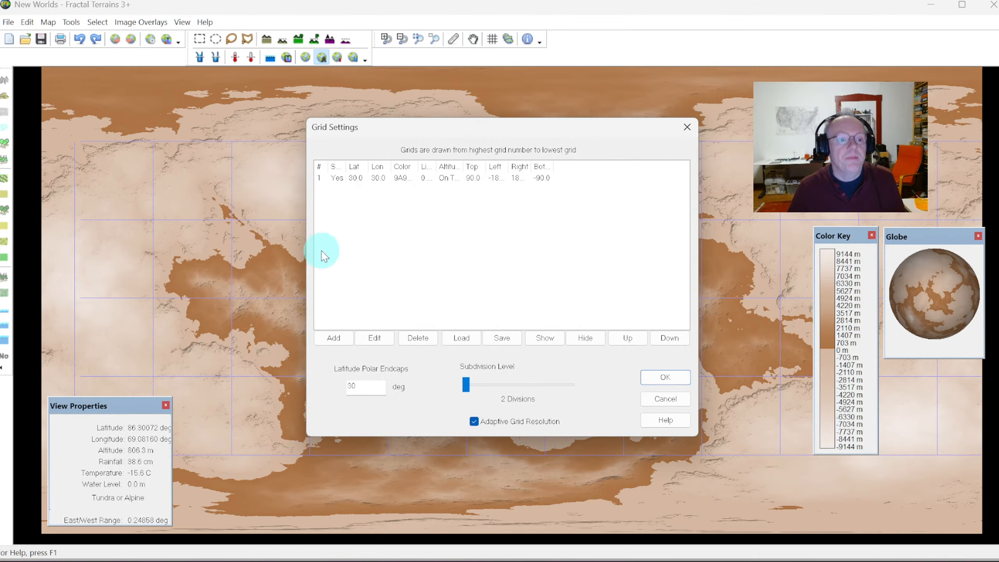
click(367, 178)
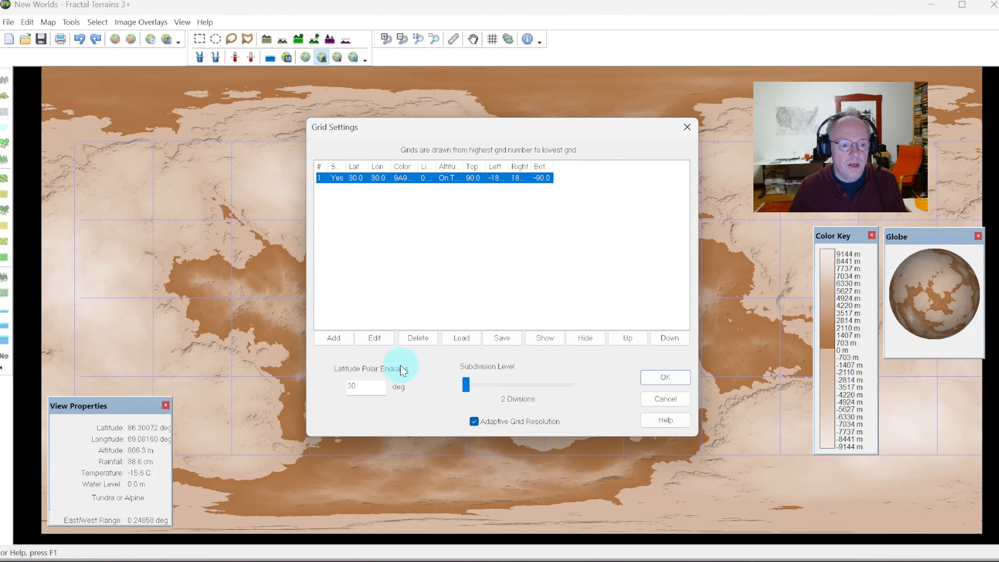
click(370, 338)
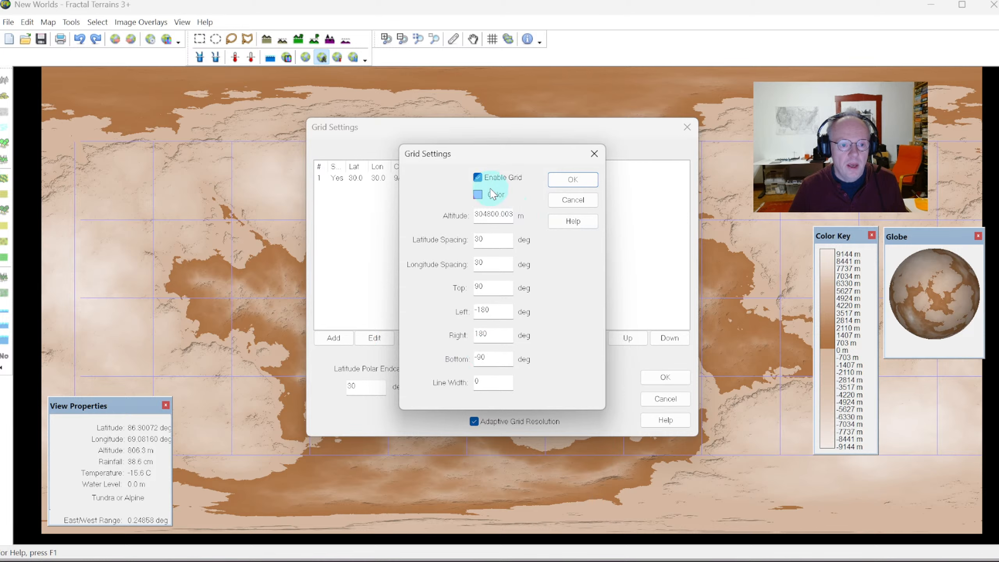
click(479, 194)
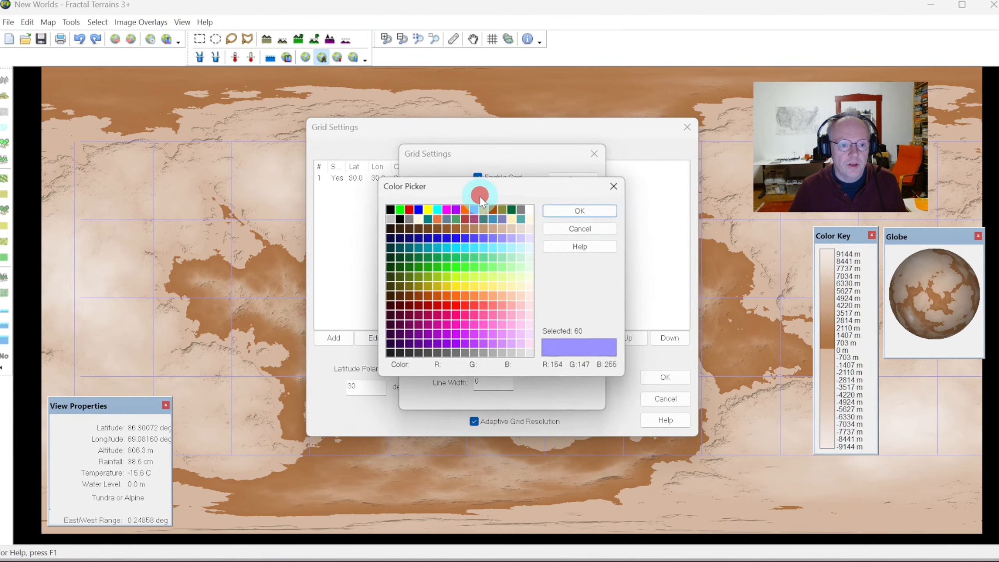
click(416, 226)
click(558, 210)
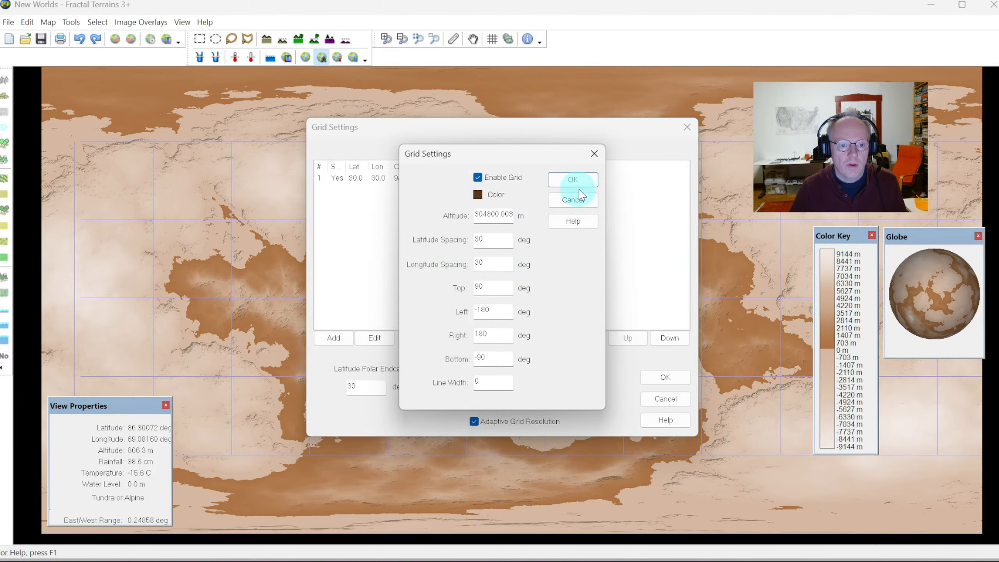
click(572, 180)
click(664, 377)
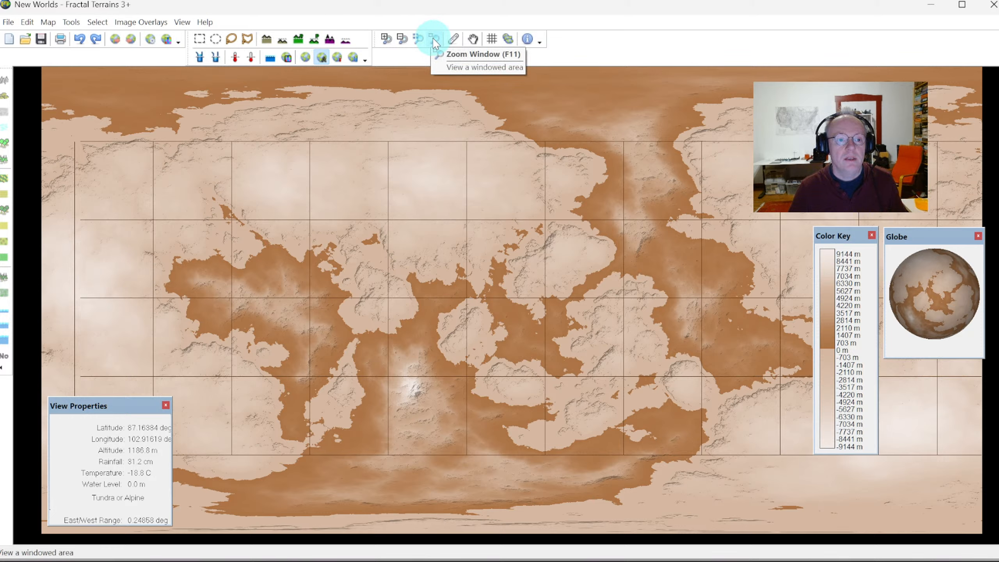
Disable the 30-degree latitude and longitude grid in the grid settings so it is hidden on the map.
click(492, 39)
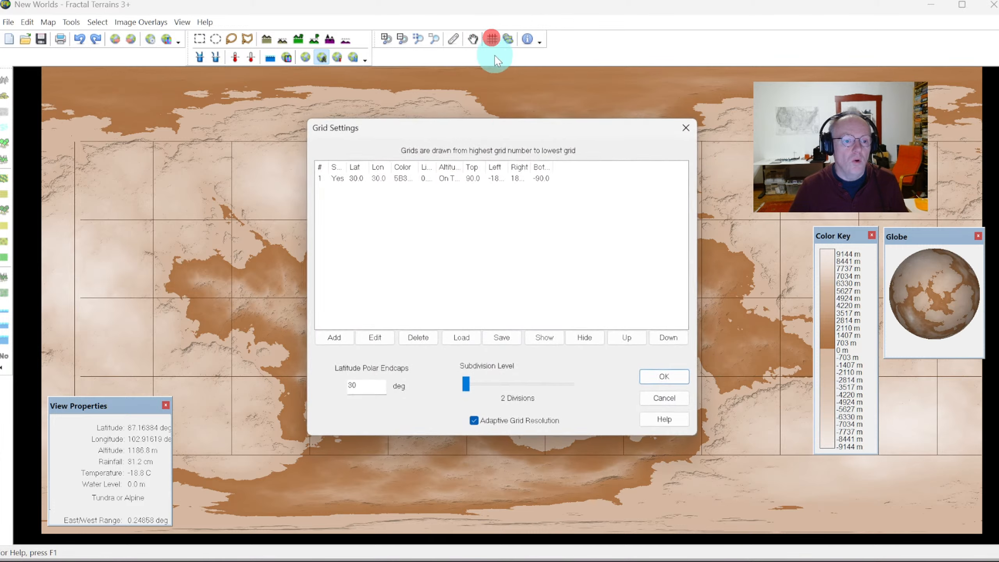
click(365, 179)
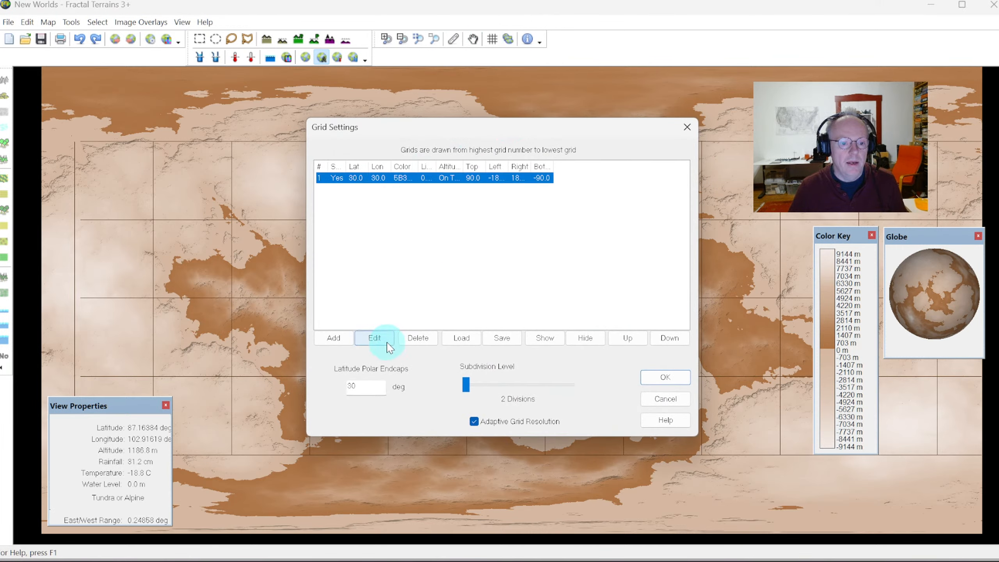
click(374, 338)
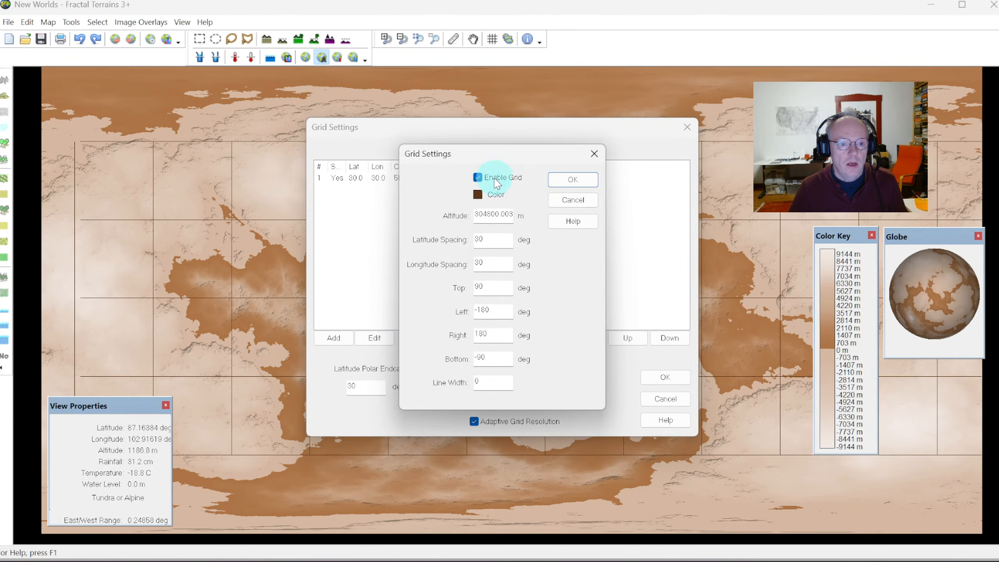
click(575, 178)
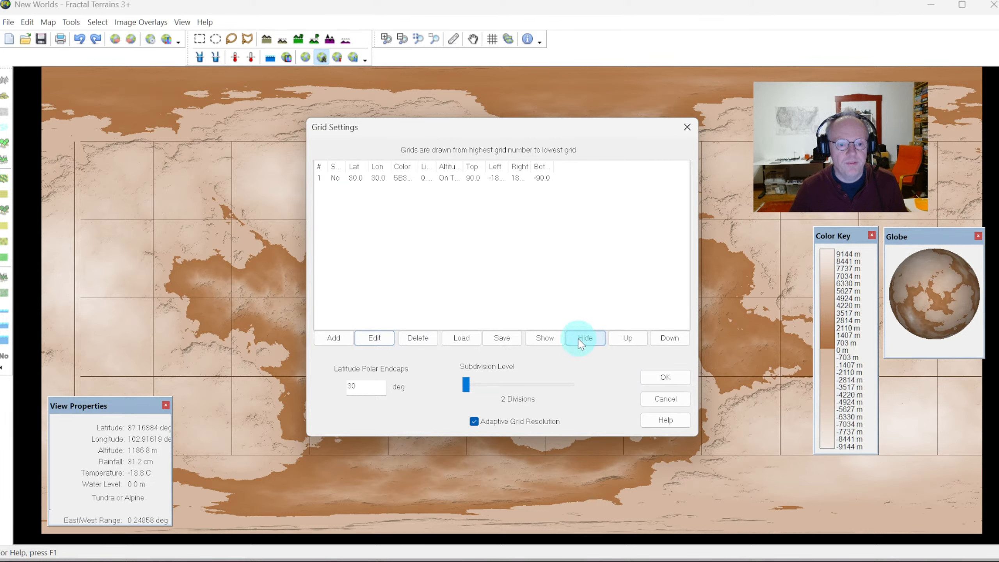
click(671, 379)
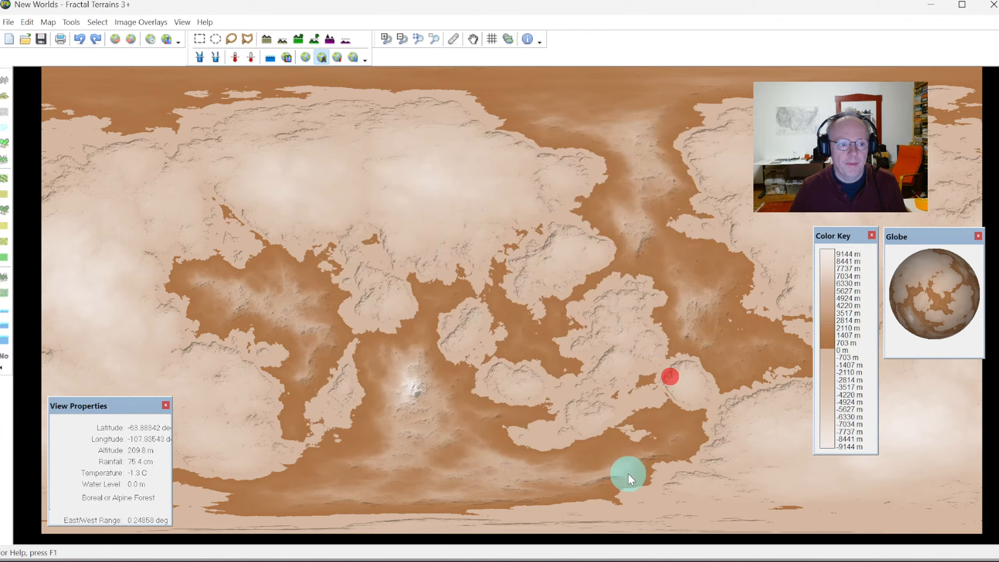
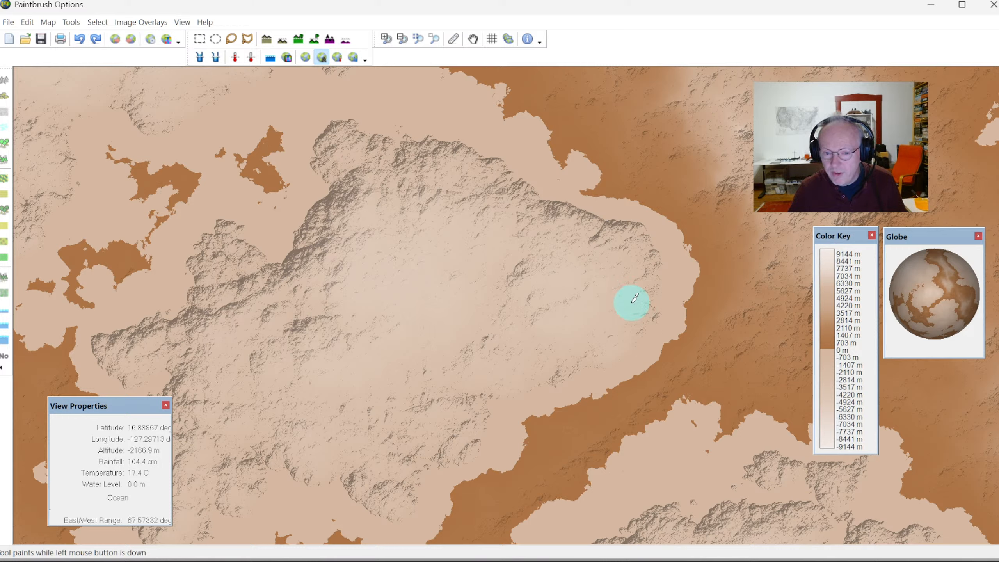
Try to bring up the paintbrush's Tool Options panel, minimizing Fractal Terrains briefly and returning to the world.
mouse_move(628, 283)
mouse_down()
mouse_move(627, 253)
mouse_move(604, 246)
mouse_move(644, 202)
mouse_move(629, 221)
mouse_move(656, 231)
mouse_move(673, 221)
mouse_move(668, 247)
mouse_up()
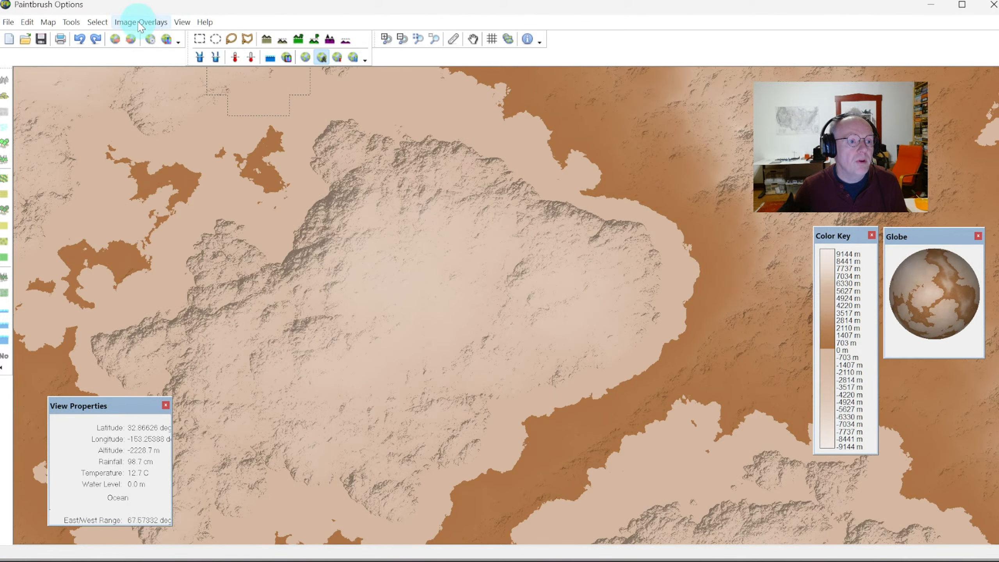
click(174, 25)
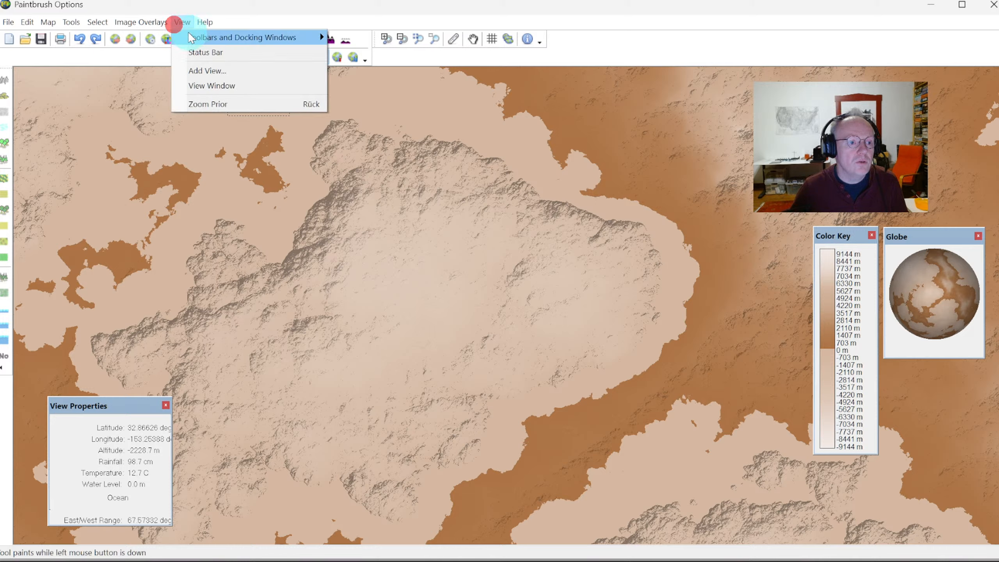
mouse_move(281, 39)
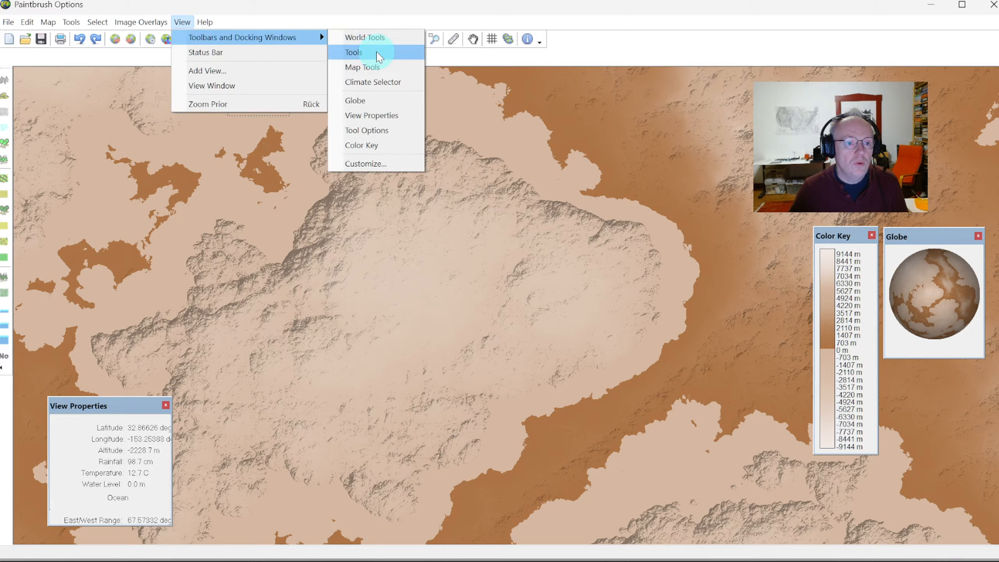
click(376, 130)
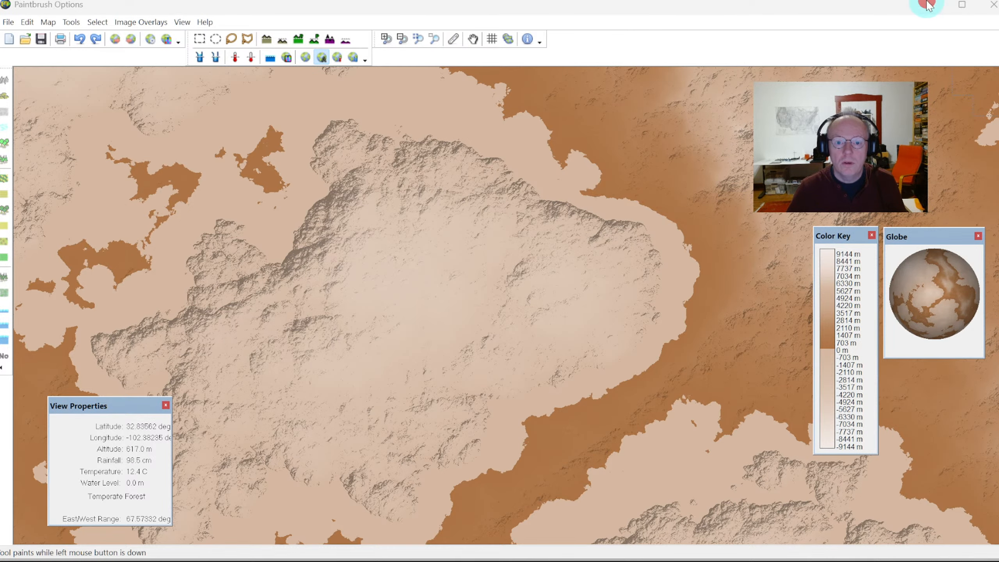
click(929, 5)
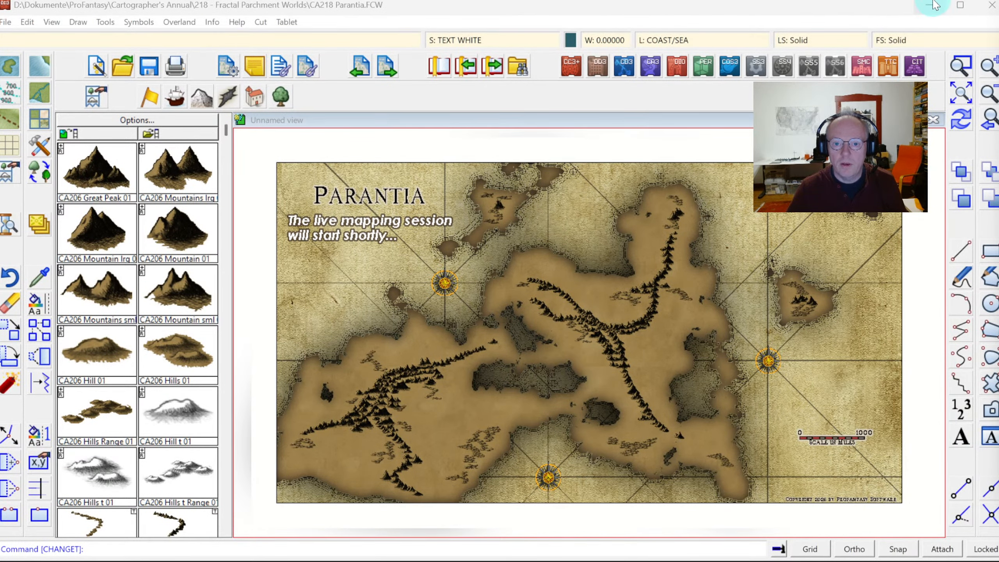
click(931, 6)
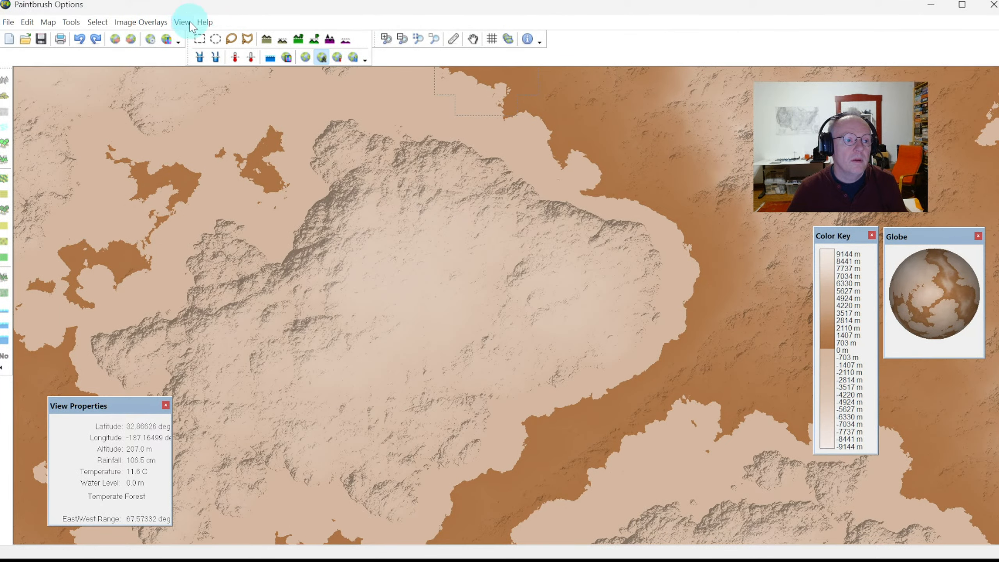
Hide the Tools toolbar and show it again.
click(183, 23)
click(190, 23)
click(190, 22)
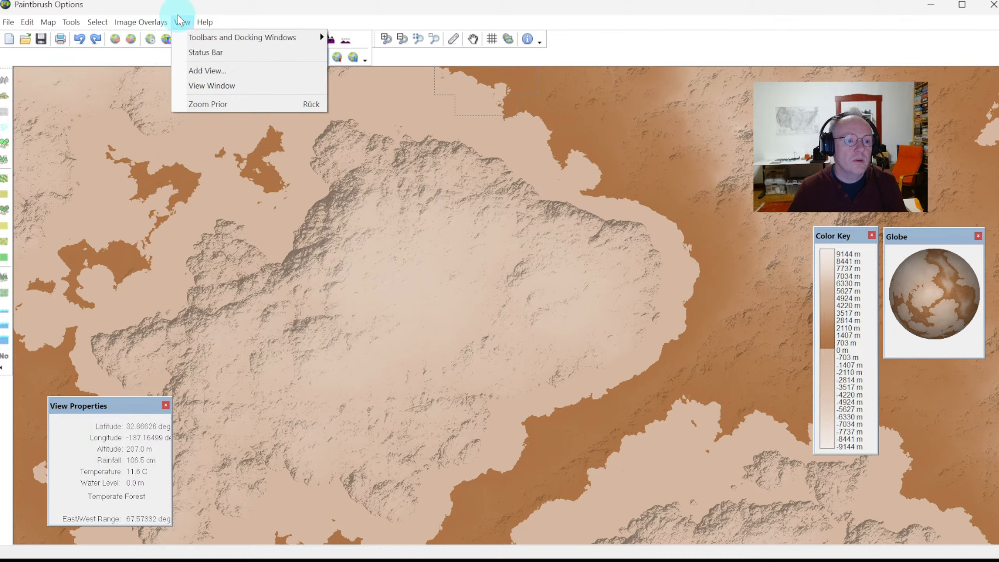
mouse_move(248, 44)
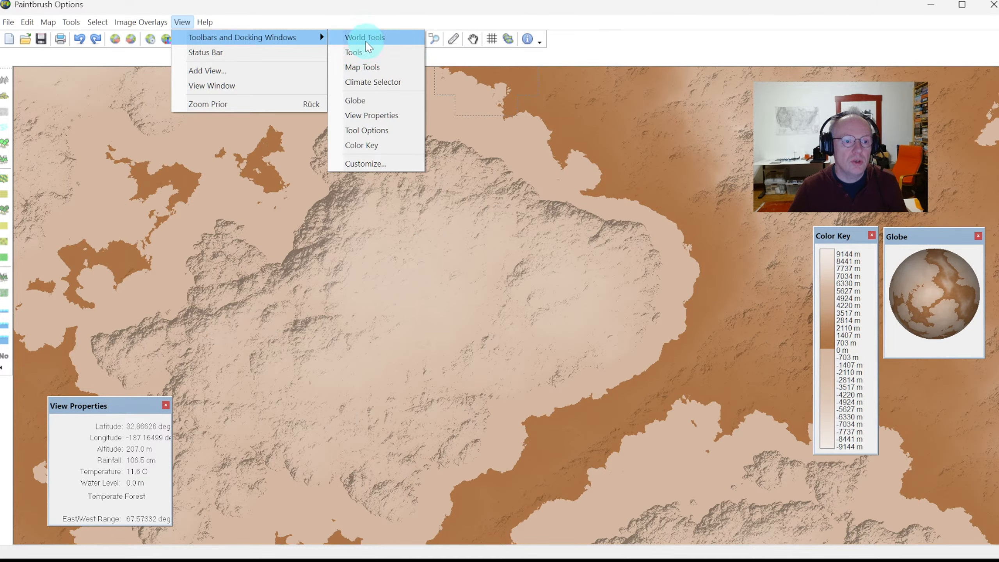
click(362, 51)
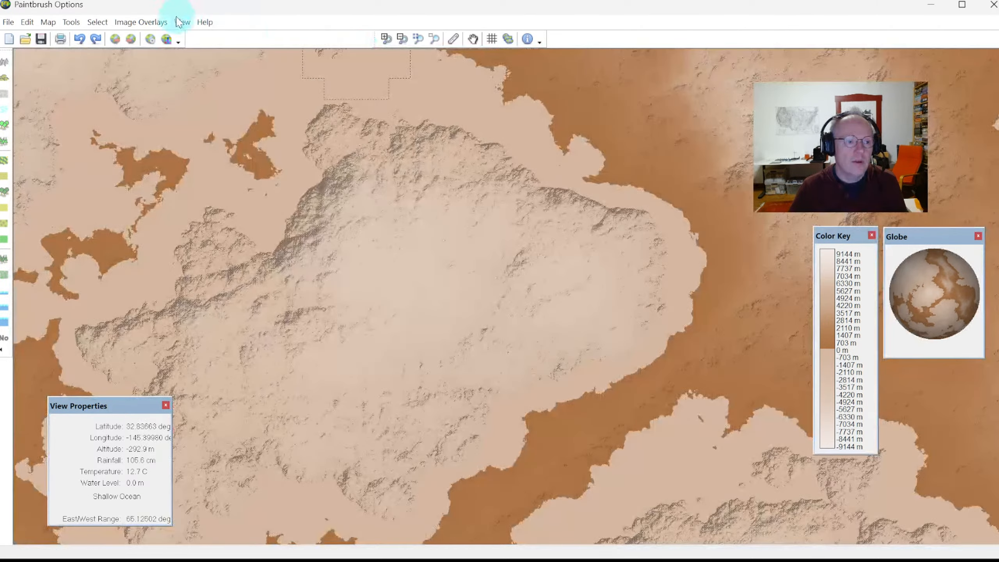
click(182, 22)
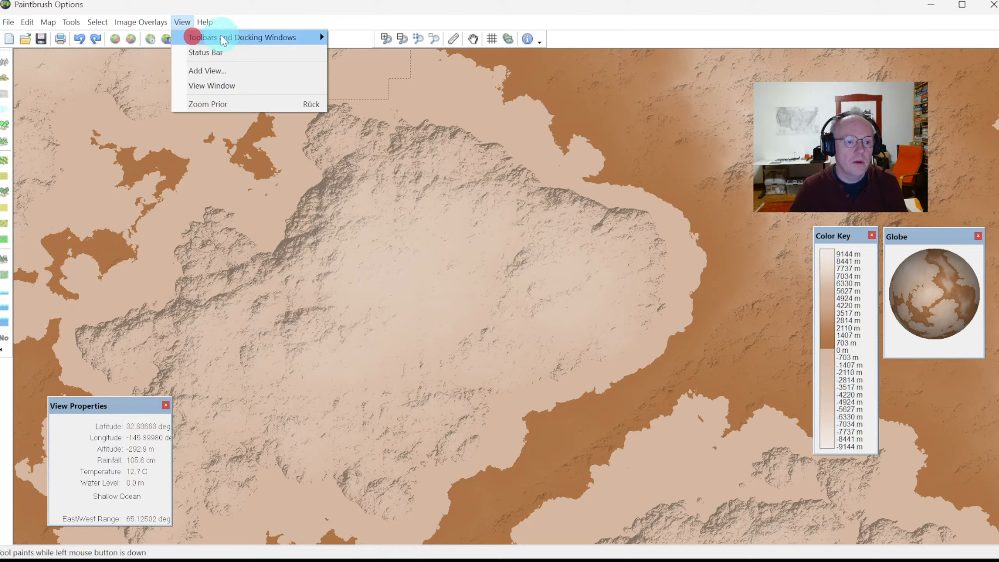
mouse_move(194, 36)
click(351, 53)
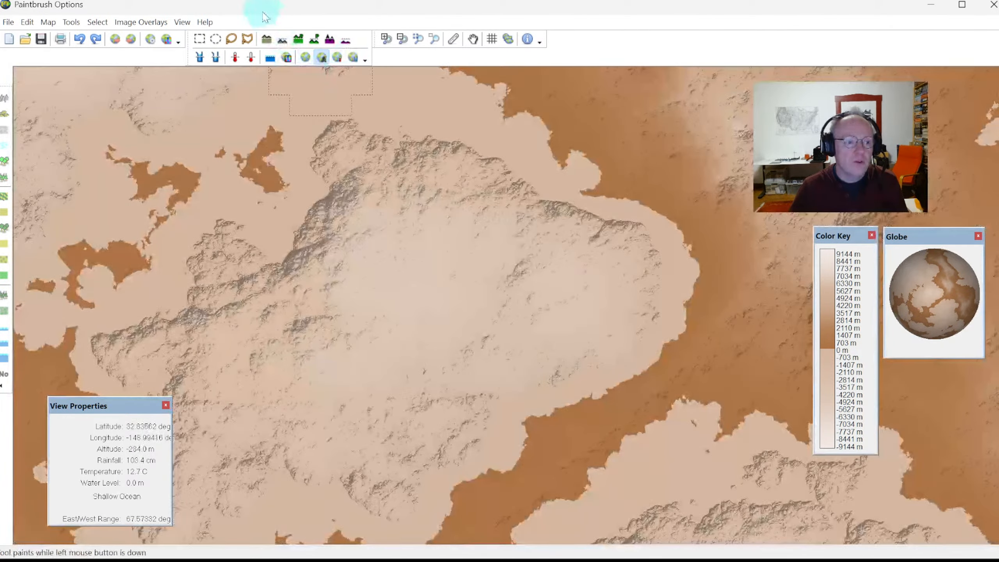
Show the Tool Options panel and widen the floating window that it shares with View Properties.
click(182, 22)
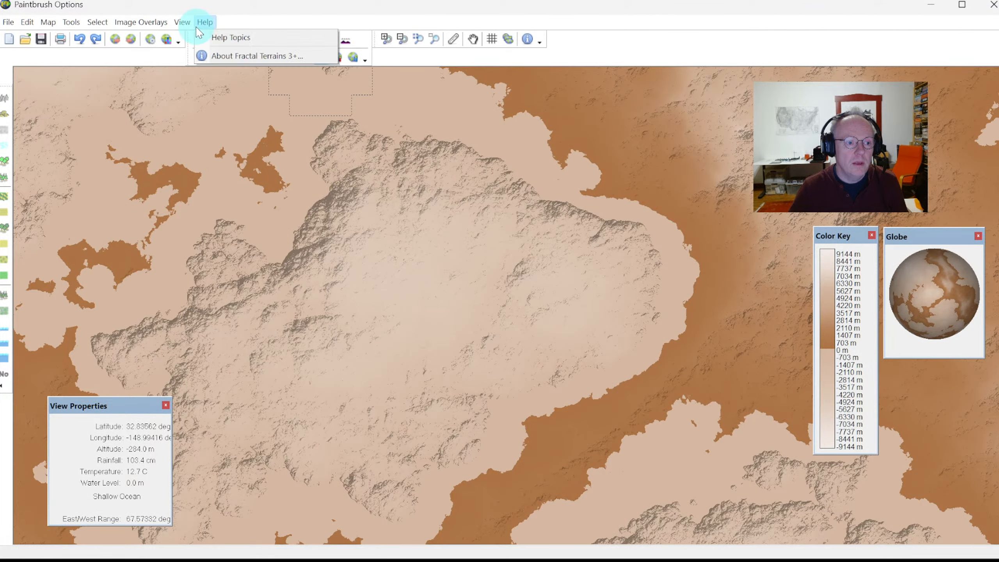
click(214, 23)
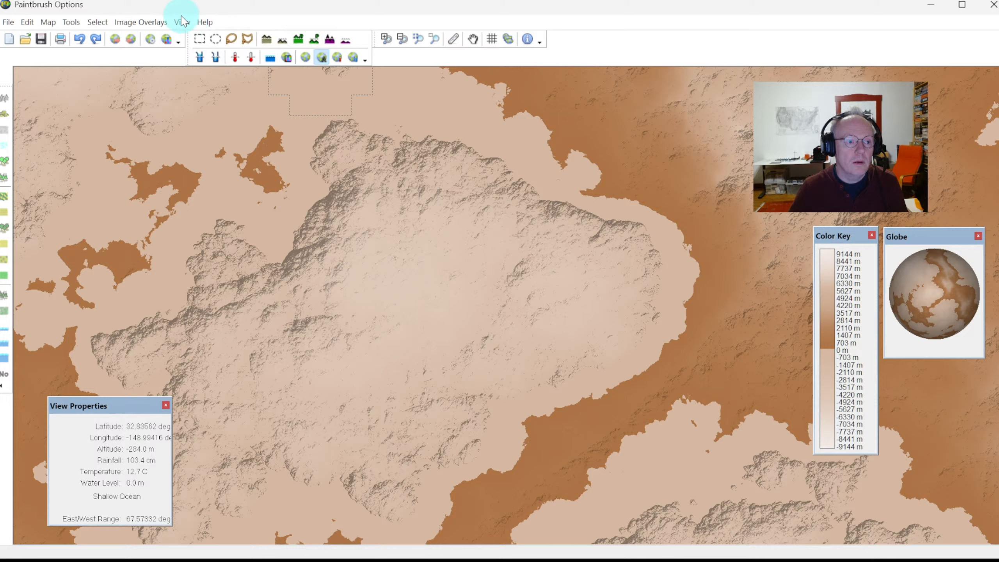
click(182, 22)
mouse_move(196, 37)
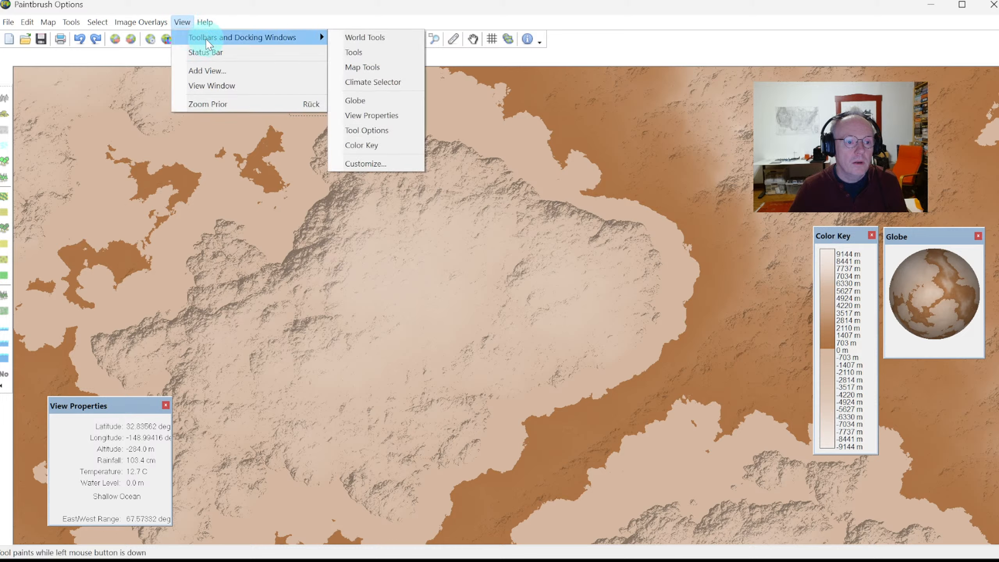
click(355, 131)
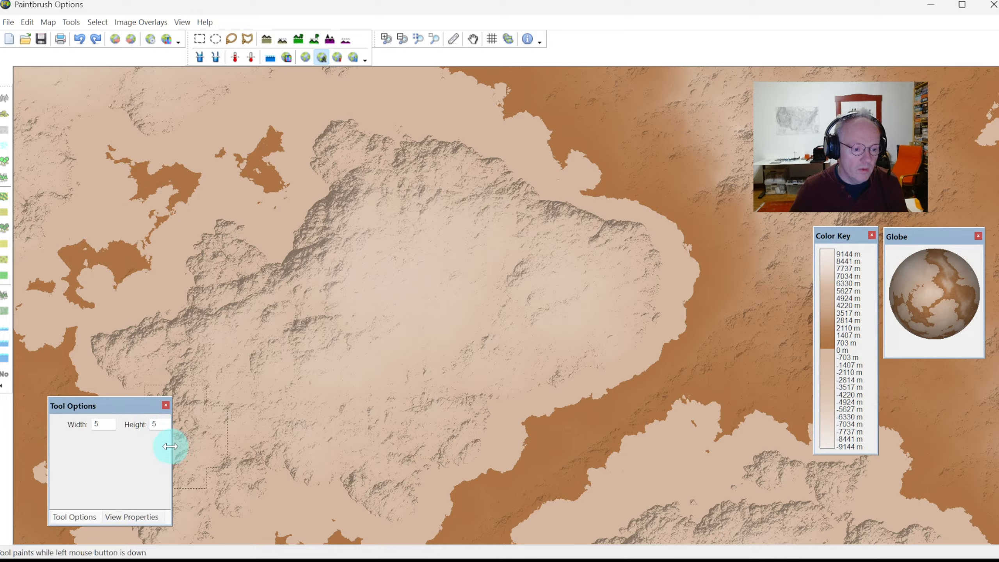
drag(171, 446, 434, 461)
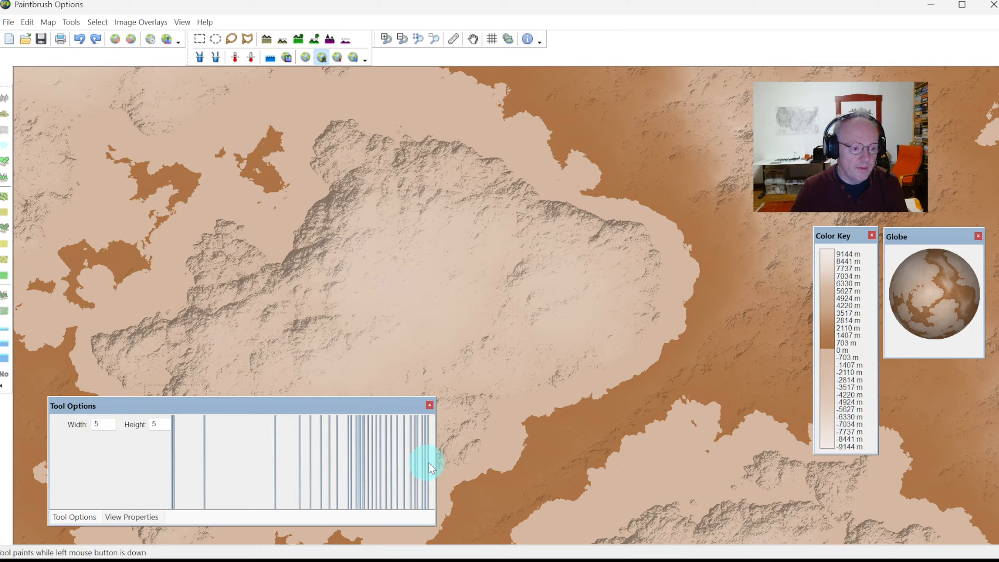
click(126, 516)
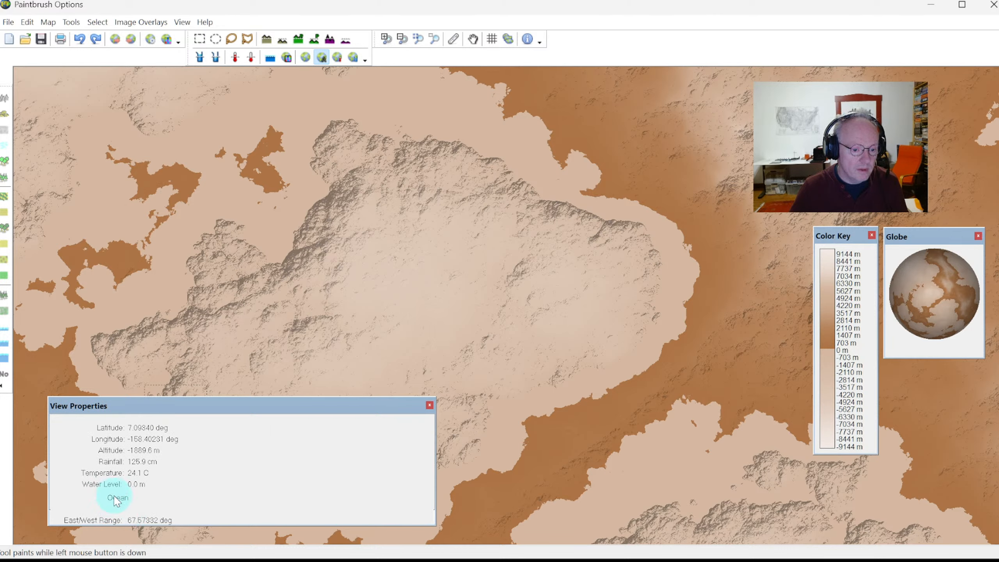
drag(436, 488, 536, 497)
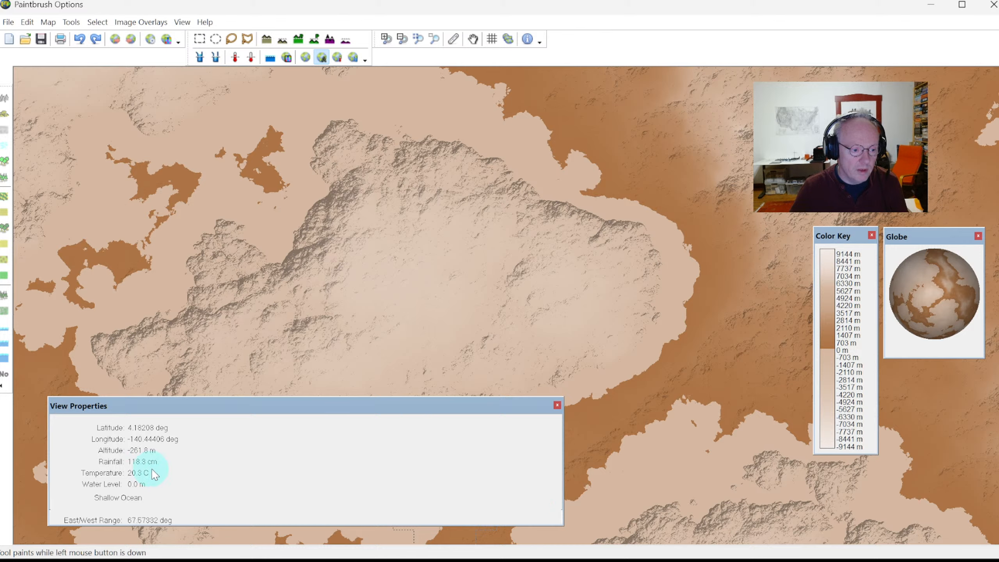
mouse_move(170, 406)
mouse_down()
mouse_move(253, 315)
mouse_move(344, 429)
mouse_move(207, 408)
mouse_move(179, 459)
mouse_move(156, 389)
mouse_move(157, 414)
mouse_up()
Turn off the Tool Options panel and close the floating View Properties window.
click(176, 23)
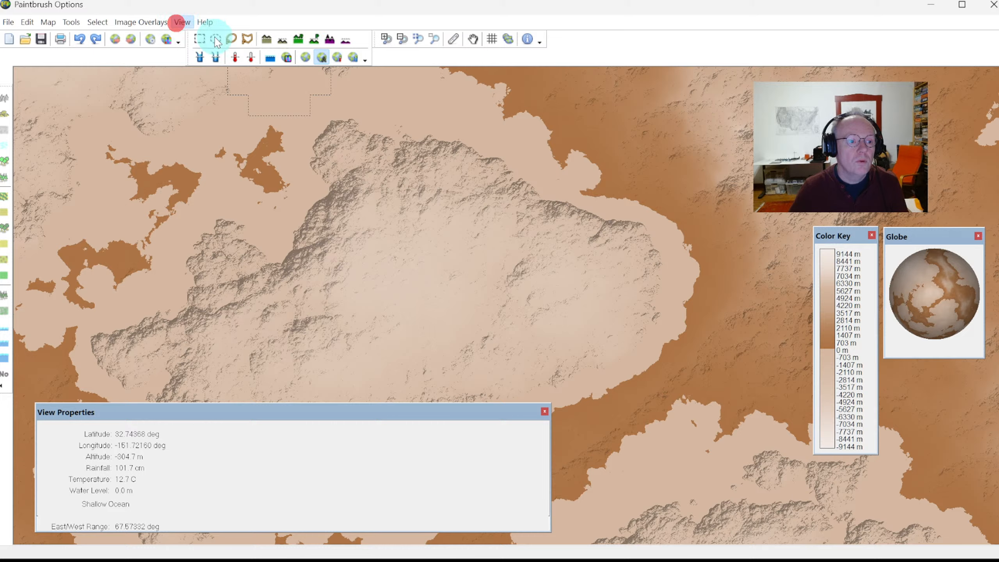
mouse_move(191, 23)
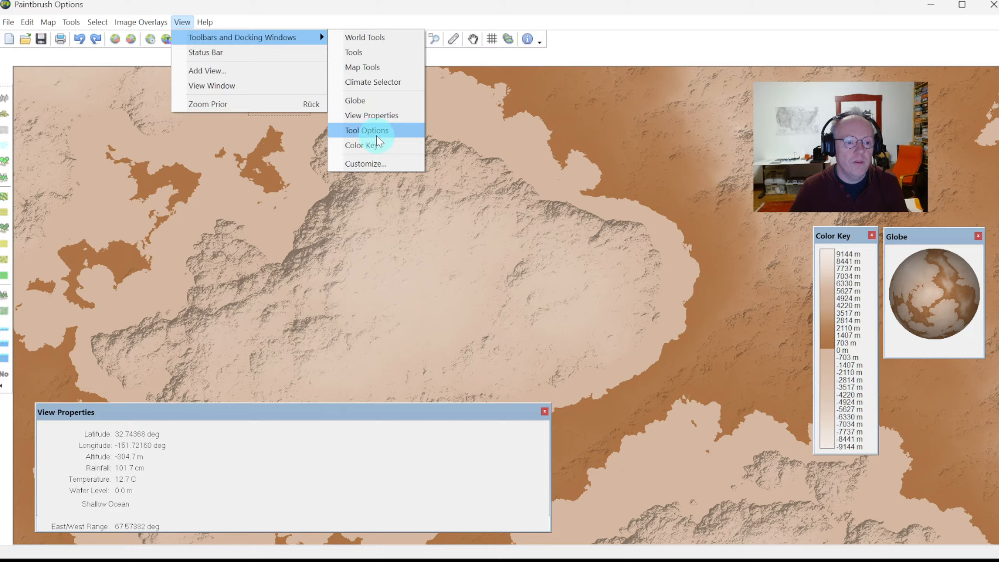
click(376, 134)
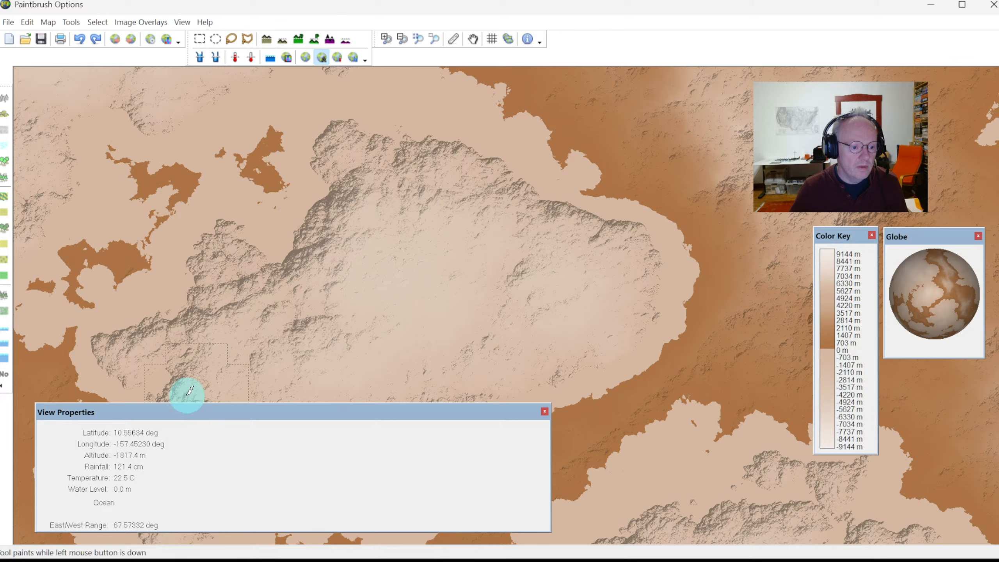
drag(178, 413, 150, 419)
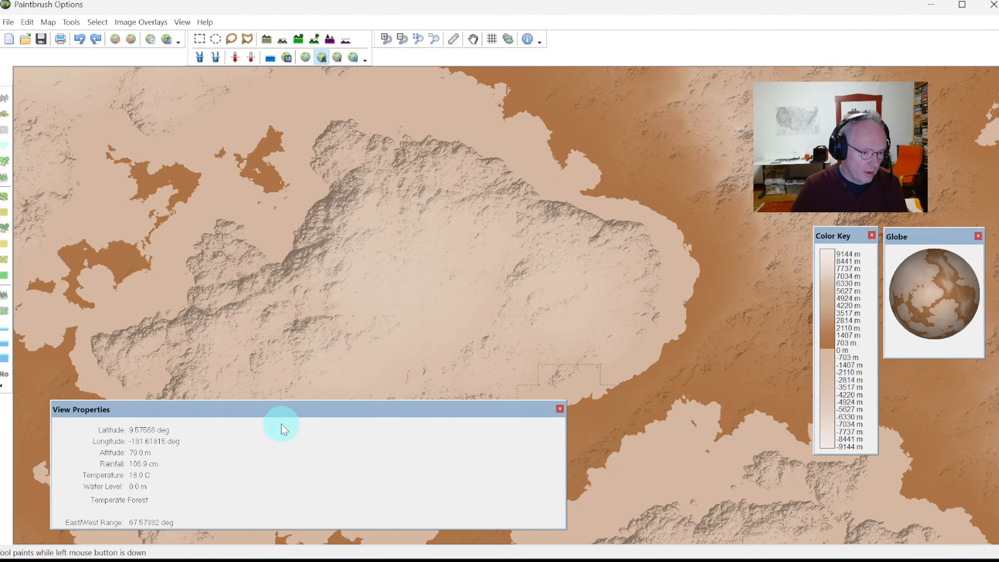
drag(127, 411, 102, 420)
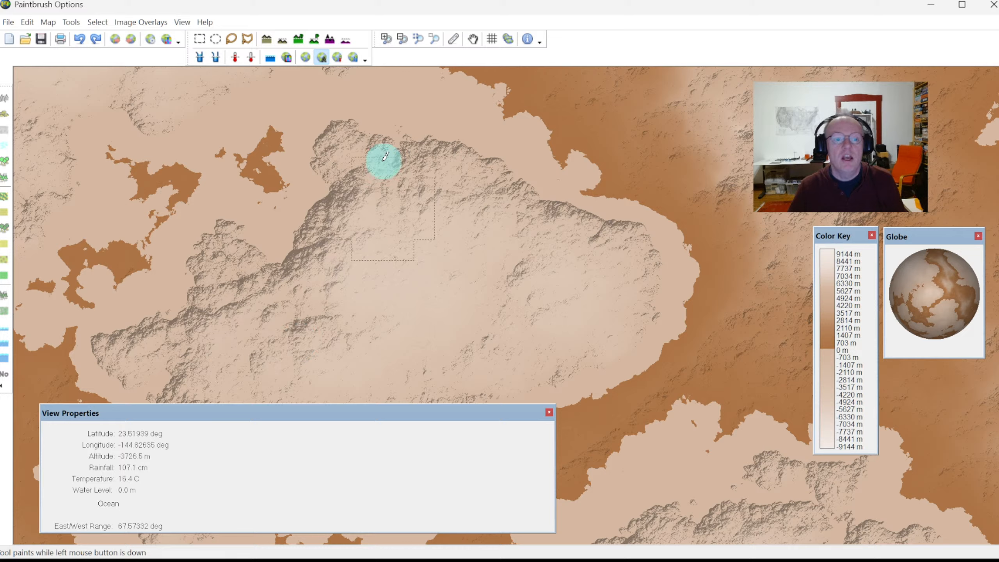
click(549, 412)
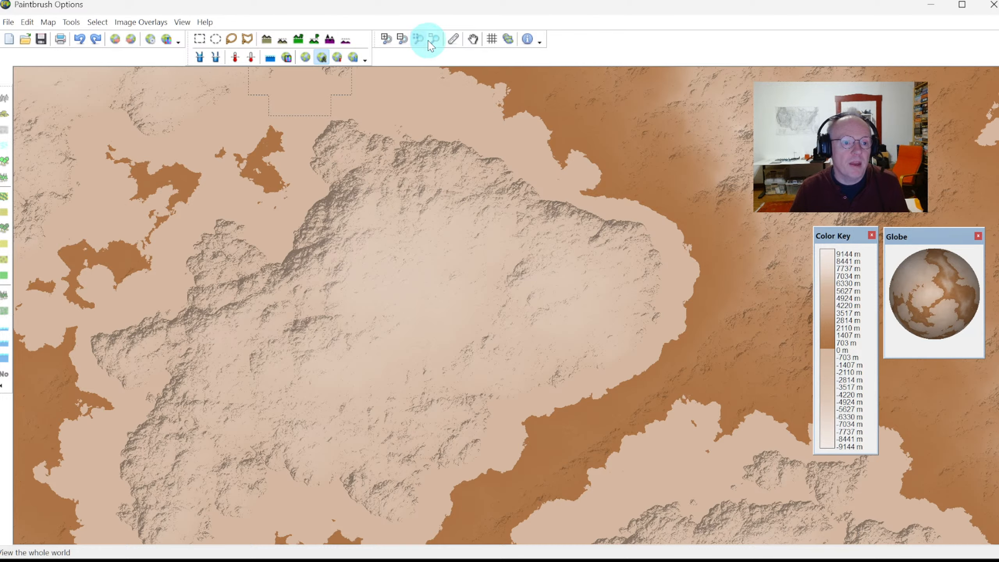
Open the "_CA218 Parchment World" settings of the Campaign Cartographer export for editing.
click(419, 37)
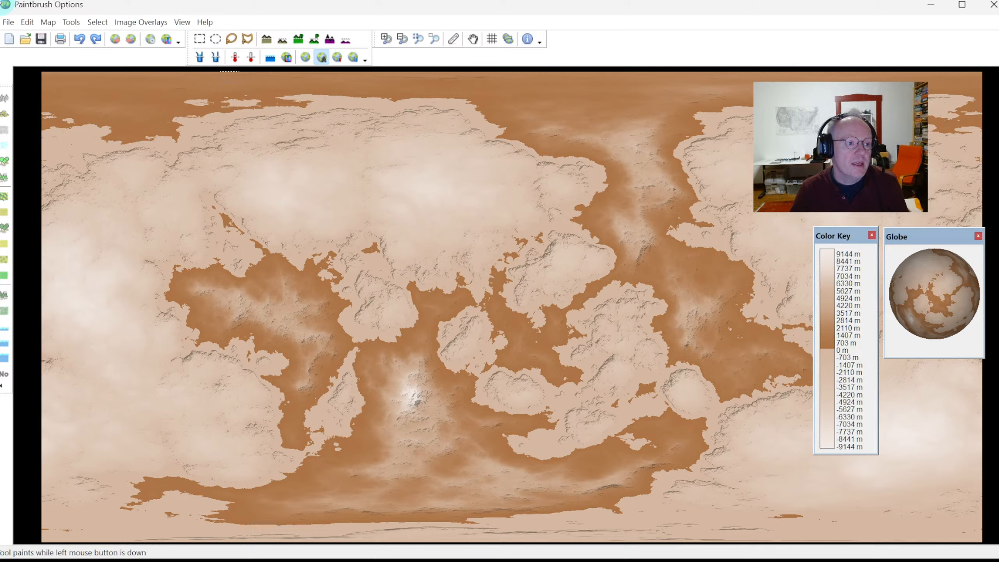
click(8, 22)
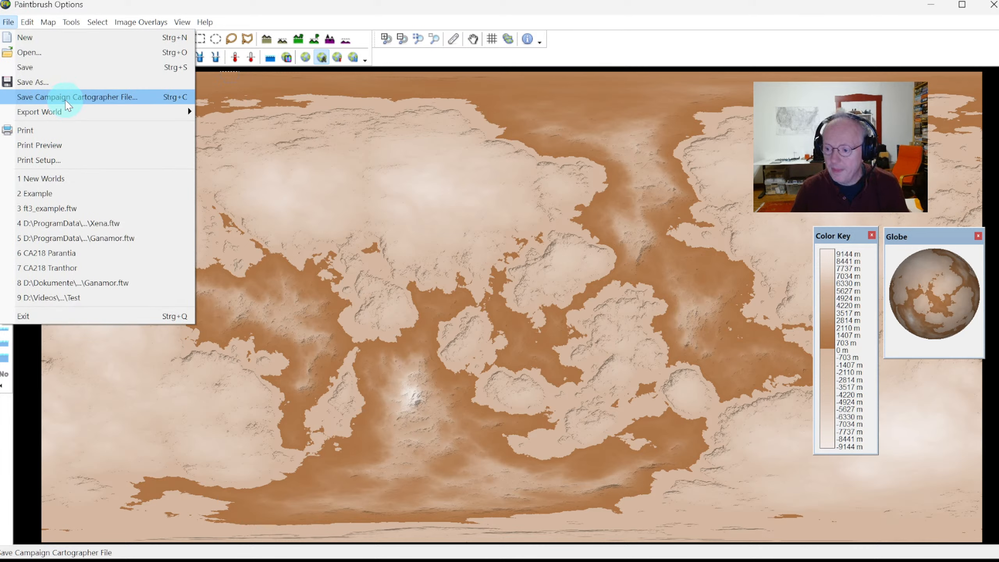
click(66, 101)
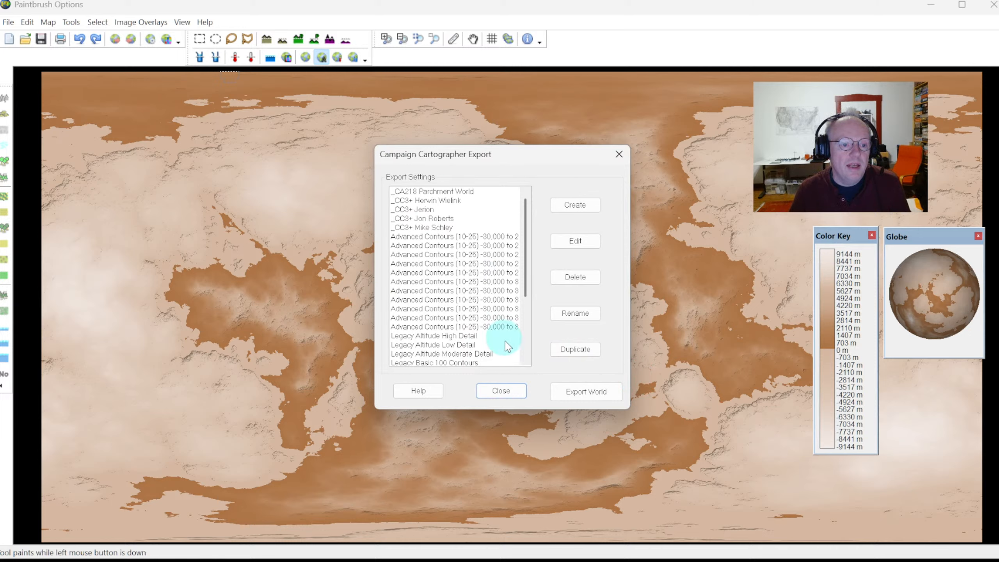
click(426, 191)
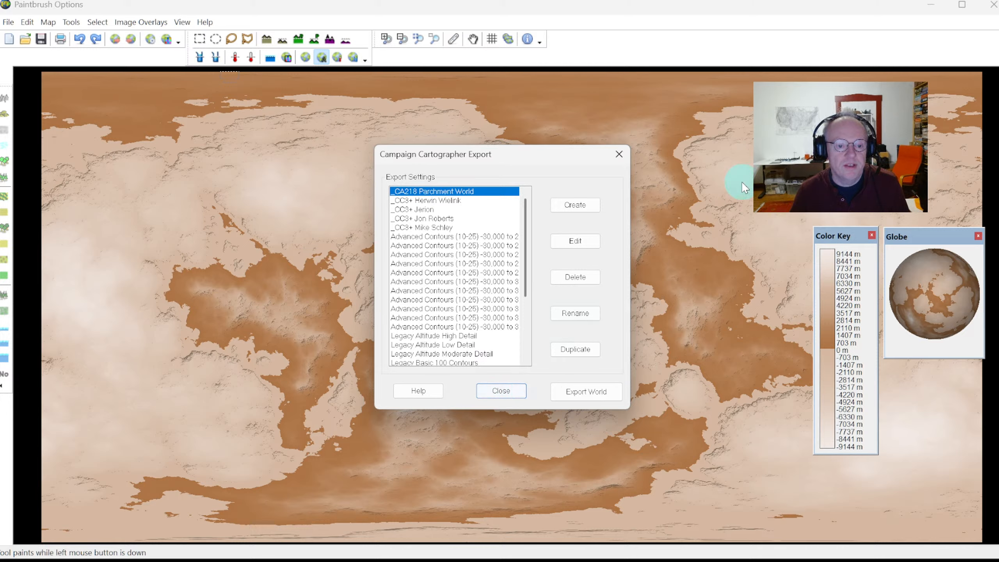
click(581, 243)
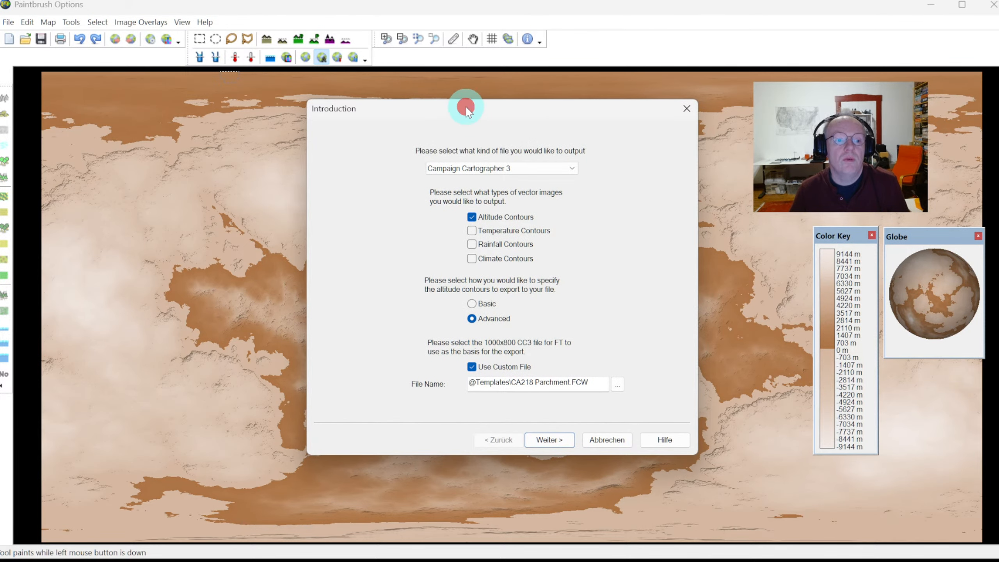
drag(467, 111, 434, 139)
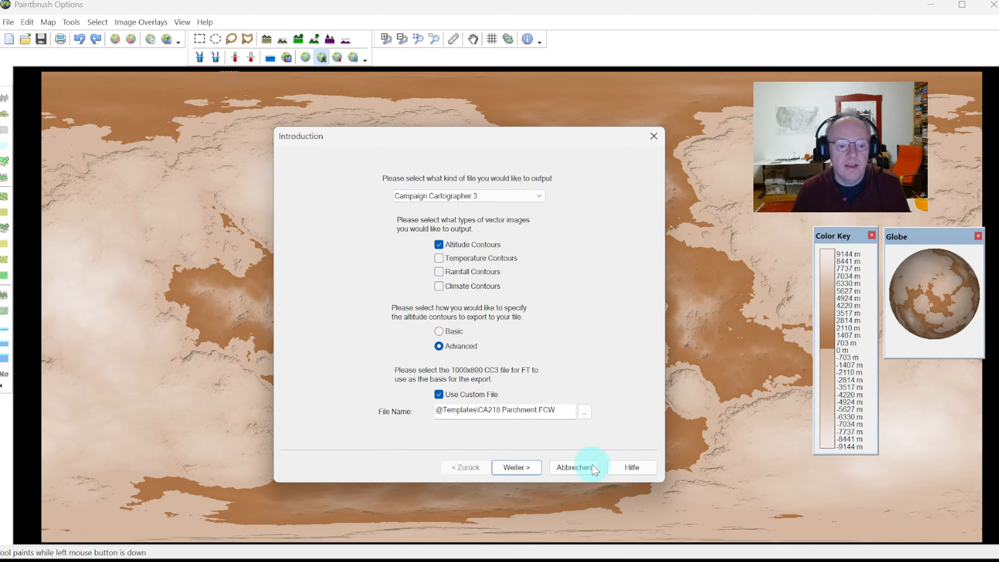
Examine the CC3 files in the Templates folder offered as the export's custom basis, and leave without choosing a new one.
click(585, 412)
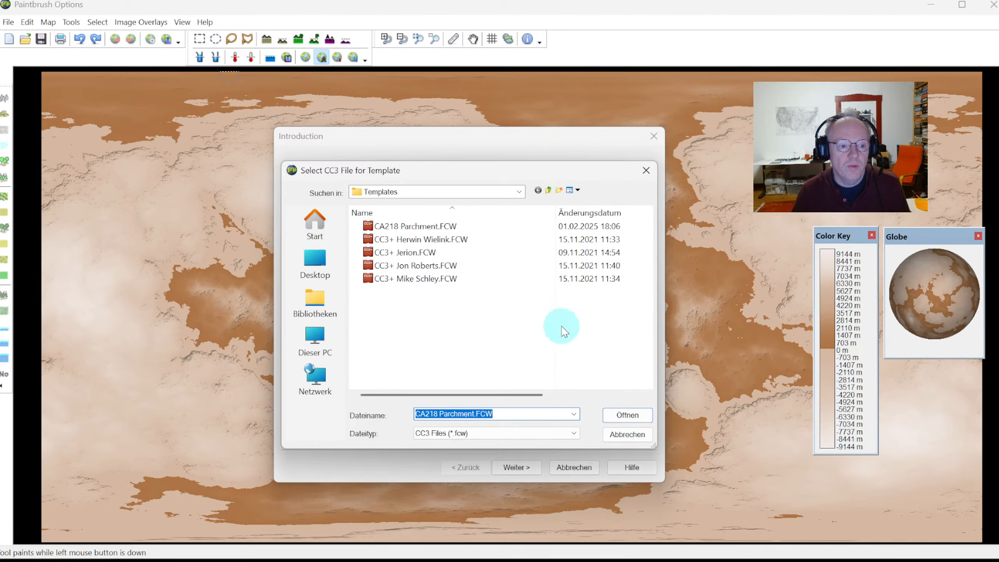
click(521, 192)
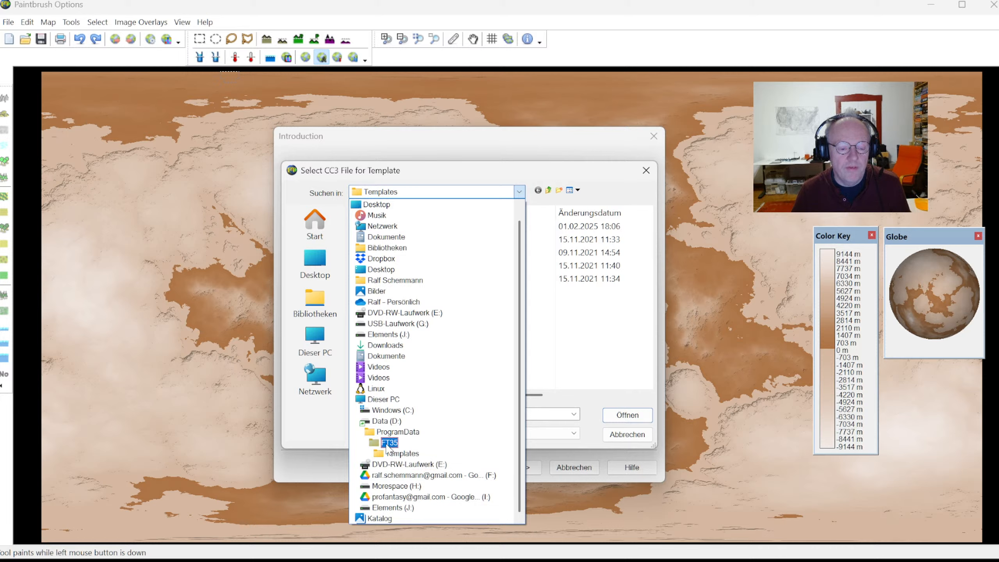
click(403, 454)
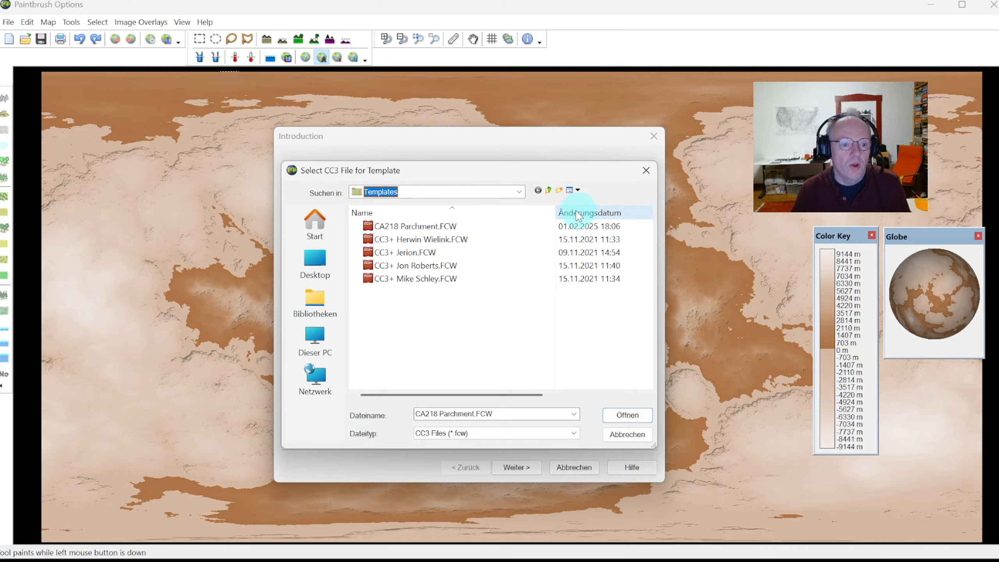
click(424, 225)
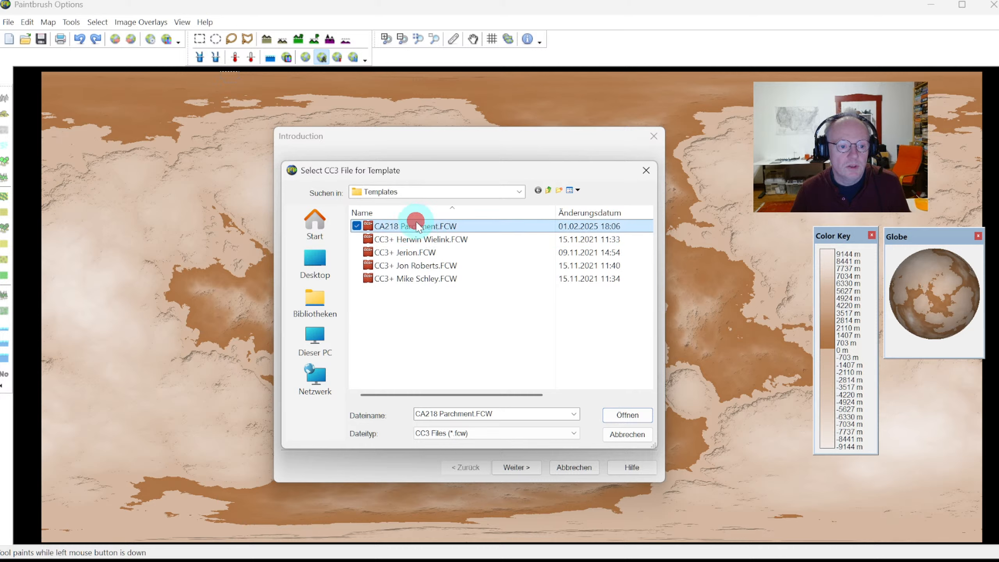
click(626, 435)
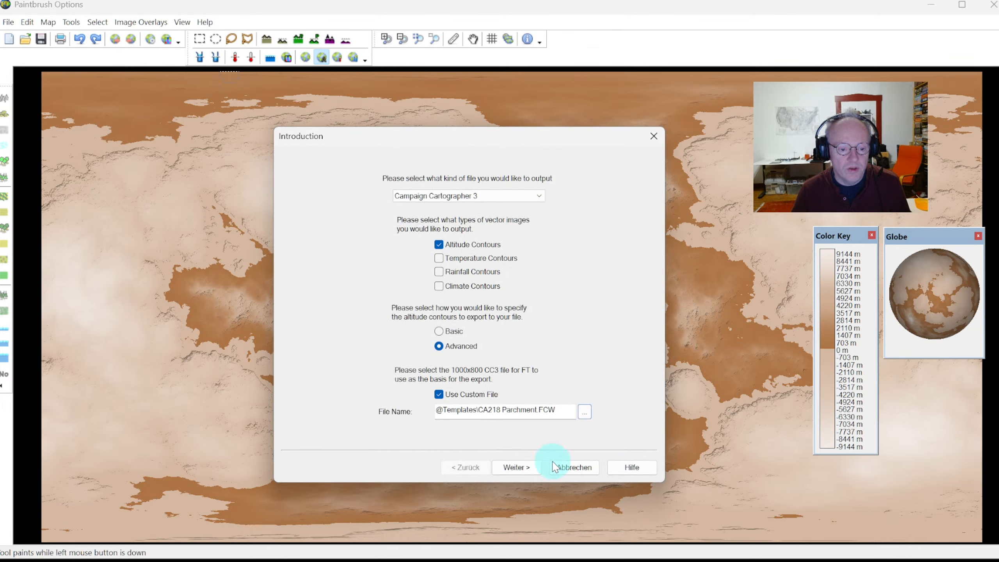
Review the advanced altitude contours of the export settings, widen the Match Fill column, and finish the settings wizard after the Other Items page.
click(515, 467)
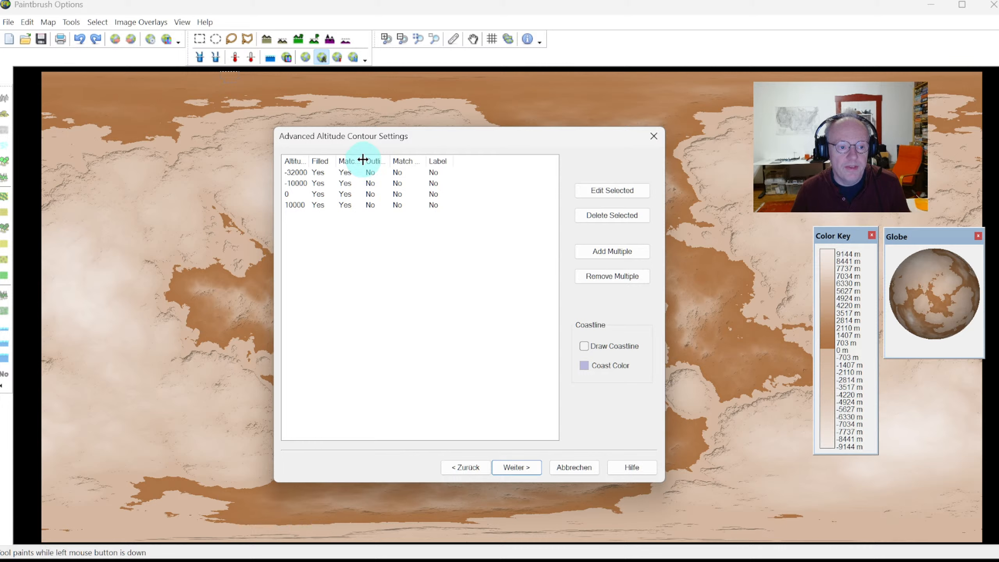
drag(362, 159, 428, 160)
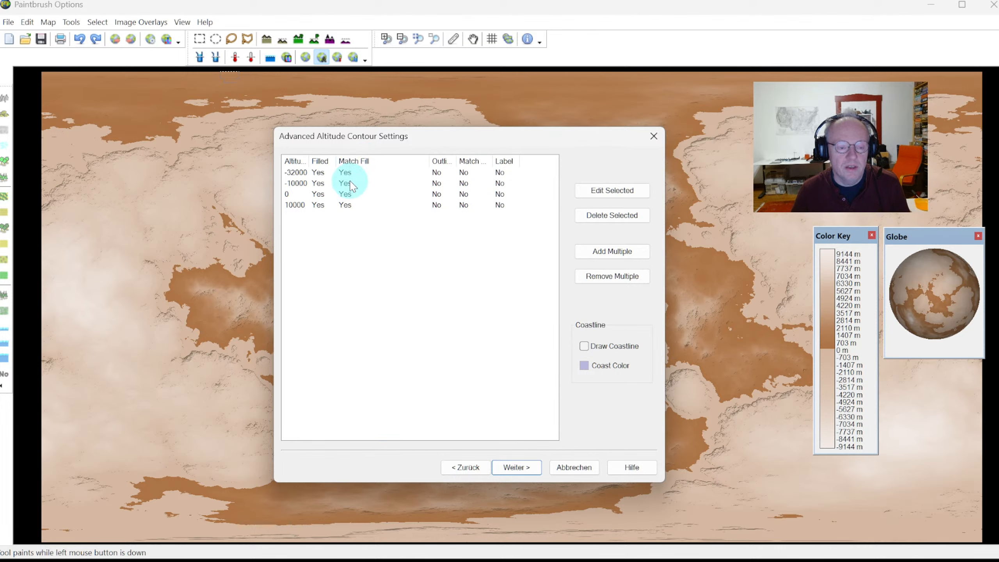
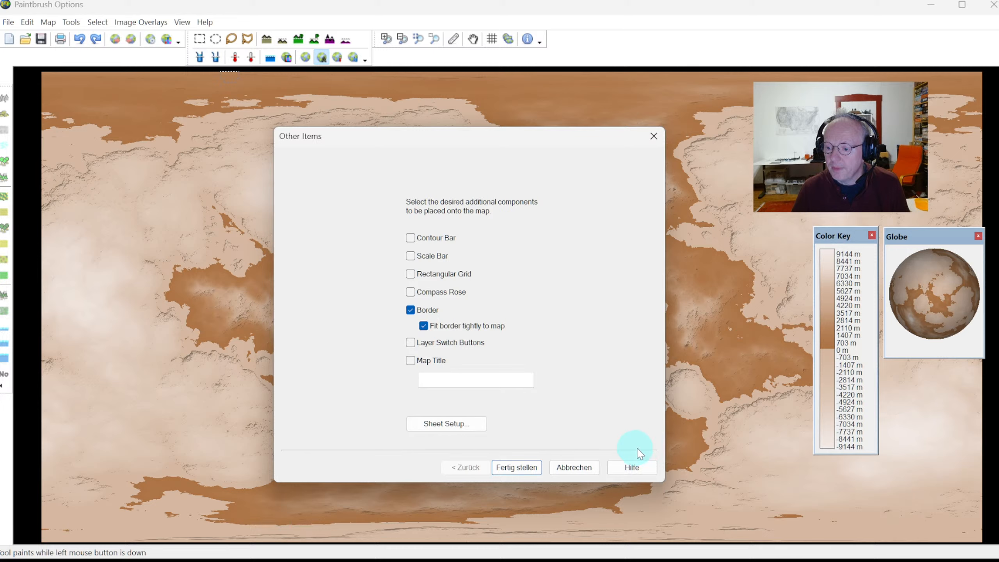
click(526, 469)
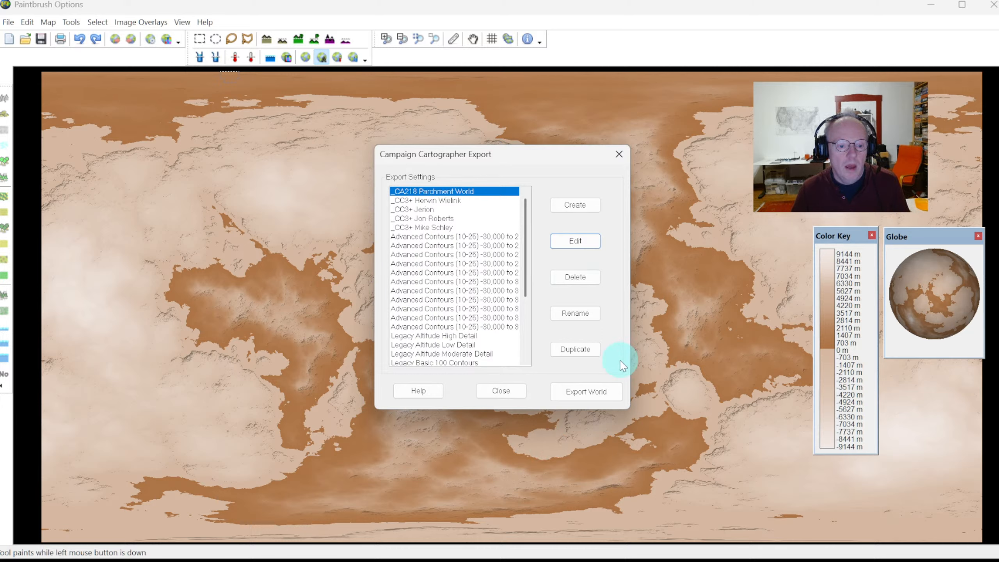
Start exporting the world with the "_CA218 Parchment World" settings and browse to the Profantasy Streams folder in Videos.
click(588, 392)
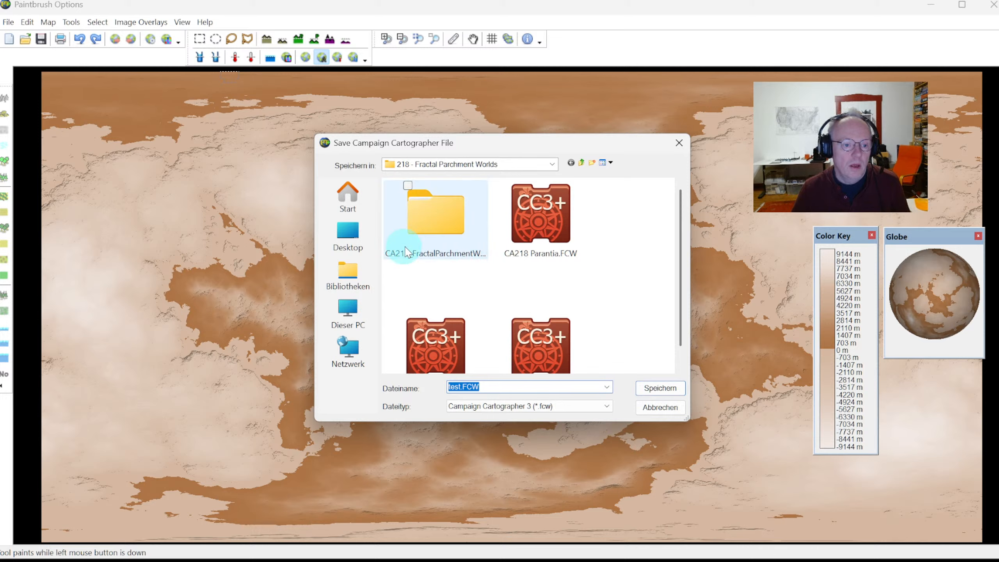
click(346, 322)
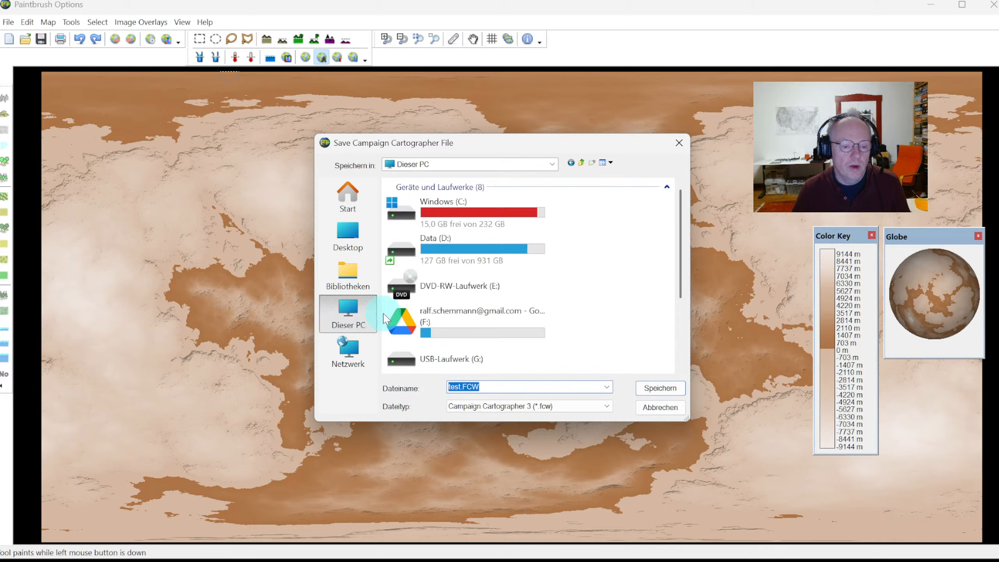
scroll(393, 318, down, 3)
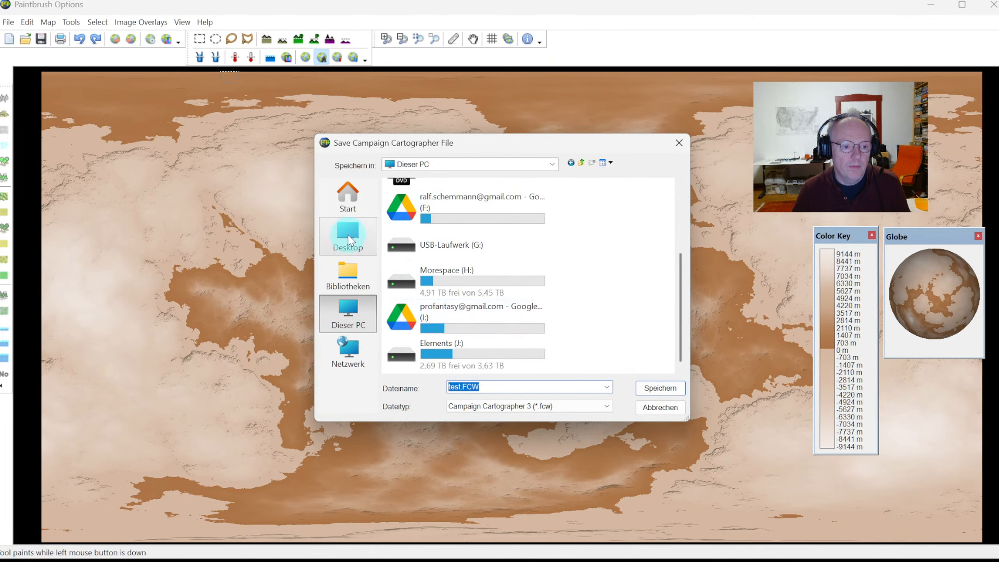
click(348, 197)
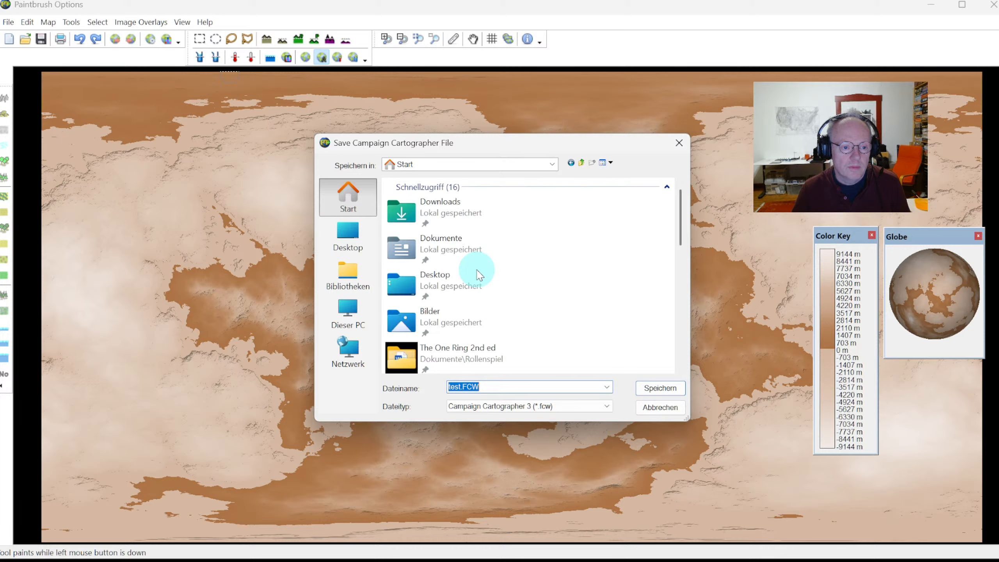
scroll(478, 271, down, 5)
click(449, 206)
click(450, 206)
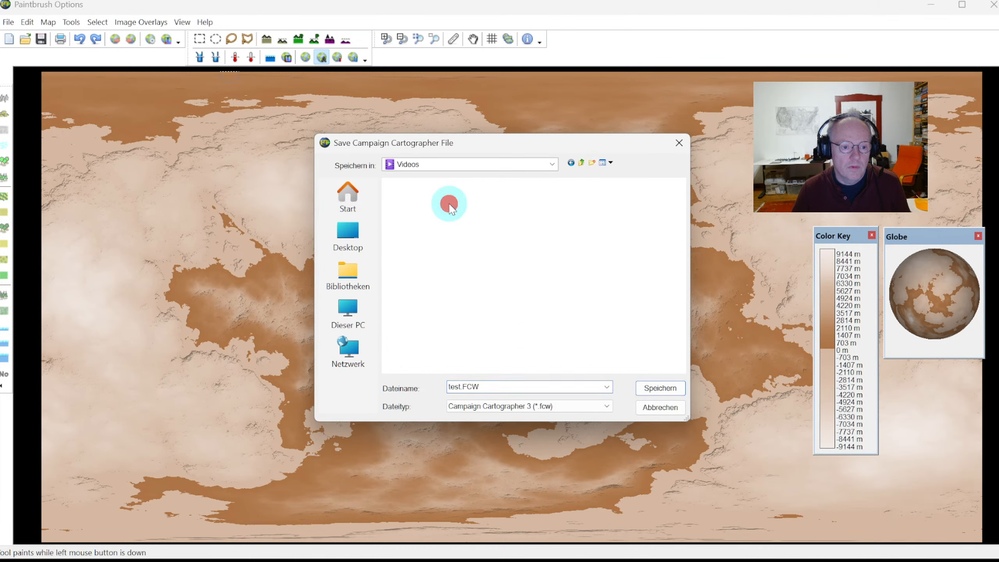
scroll(499, 284, down, 5)
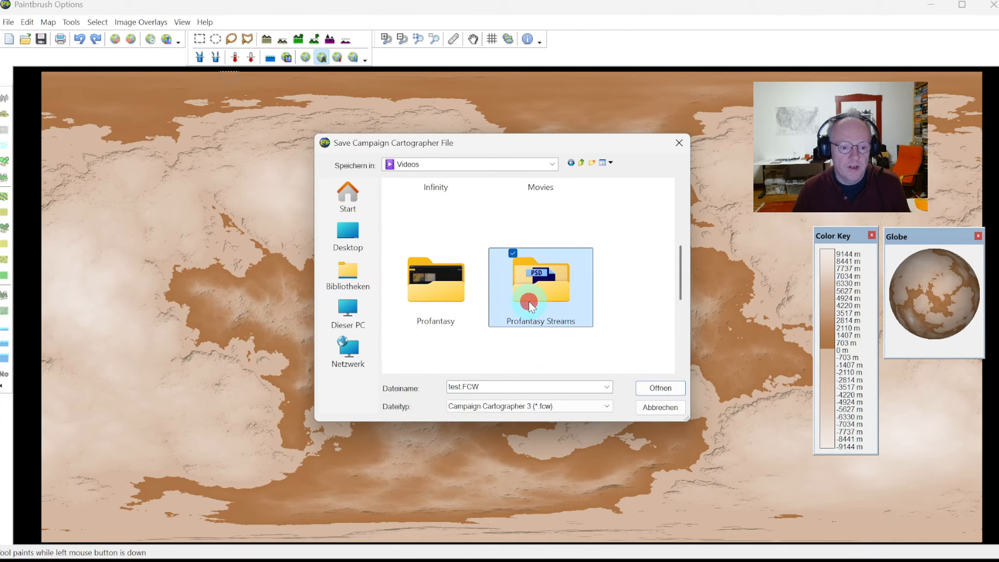
double_click(532, 309)
Show the folders as small icons, open "184 - Fractal Parchment Worlds", and save the Campaign Cartographer 3 file there.
scroll(527, 303, down, 10)
scroll(529, 307, down, 15)
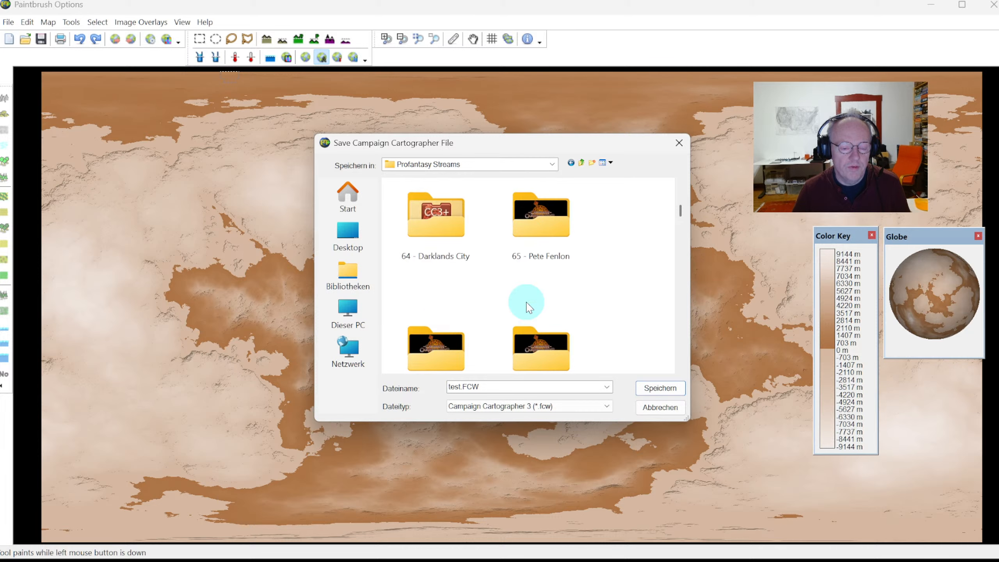
scroll(594, 316, down, 1)
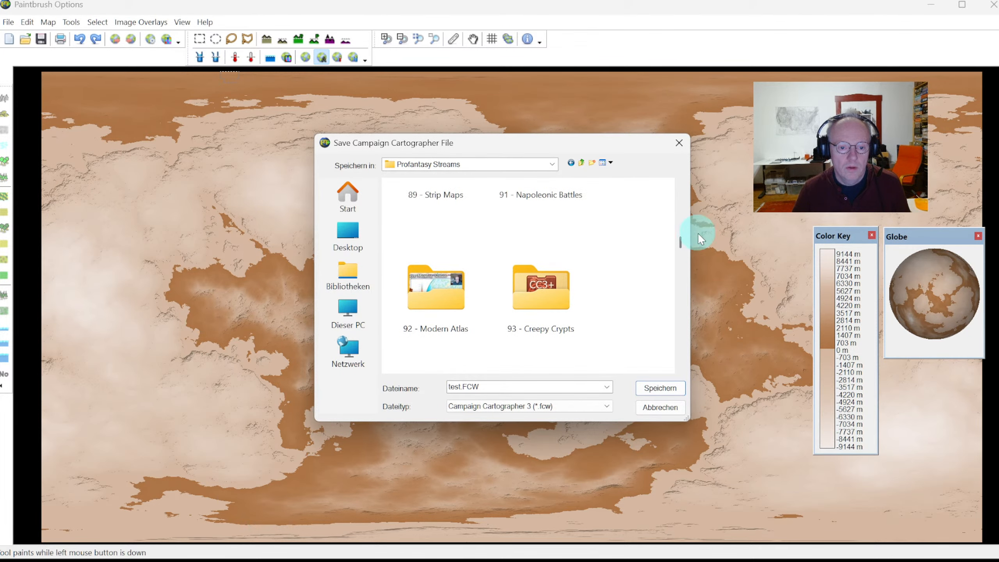
click(607, 162)
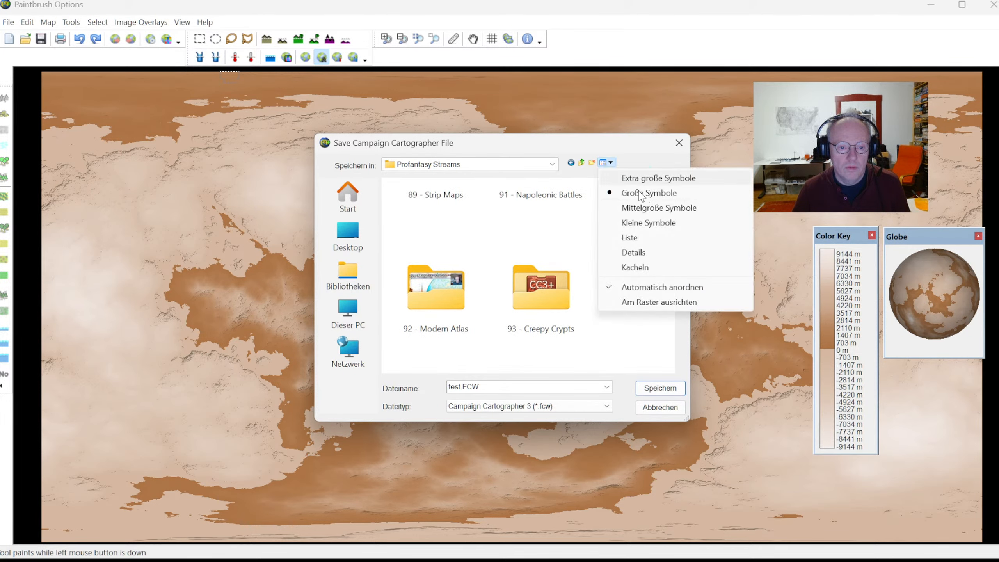
click(639, 221)
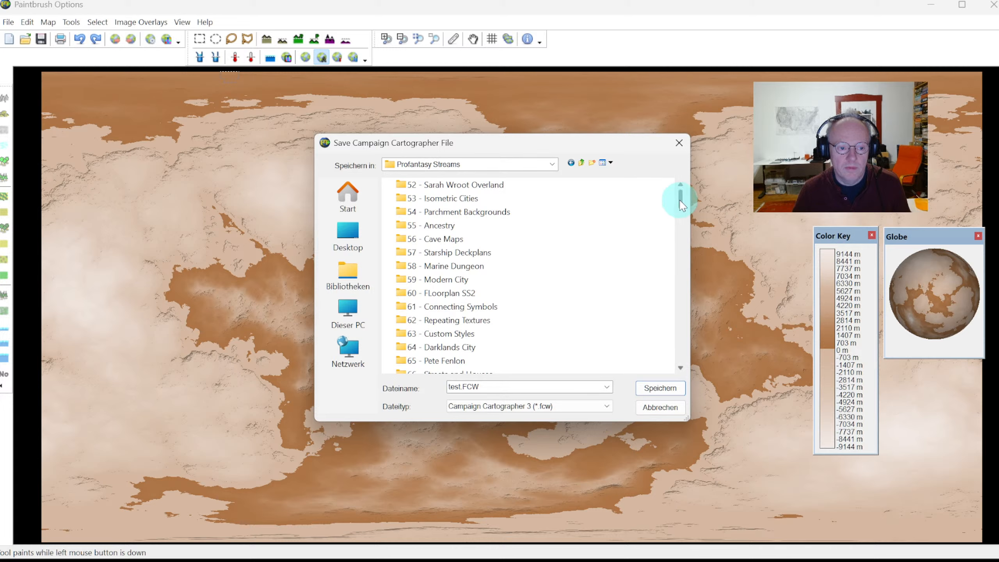
drag(680, 196, 680, 353)
double_click(452, 340)
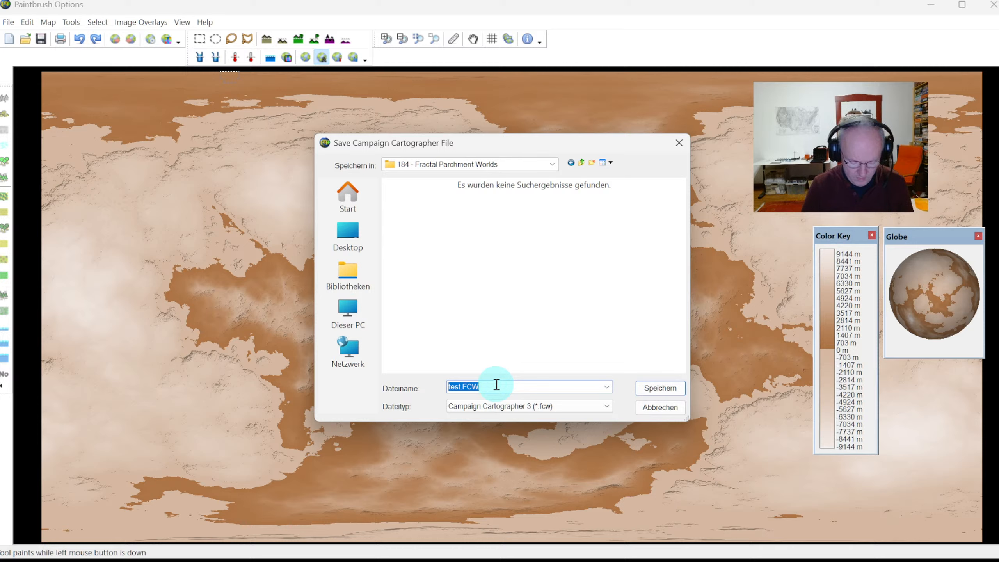
key(Return)
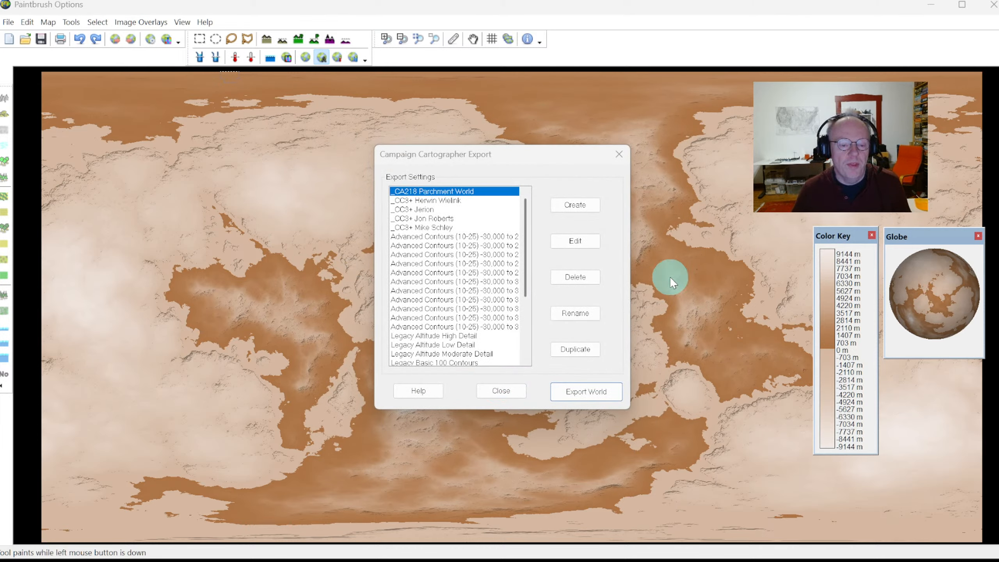
Close the Campaign Cartographer export and open the recent world ft3_example.ftw without saving the changes to New Worlds.
click(618, 154)
click(9, 22)
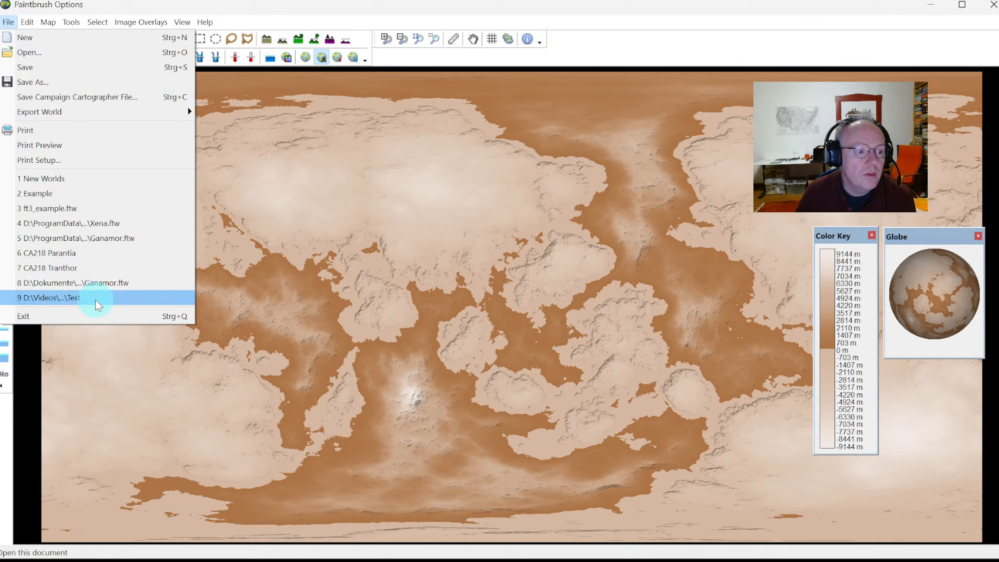
click(88, 208)
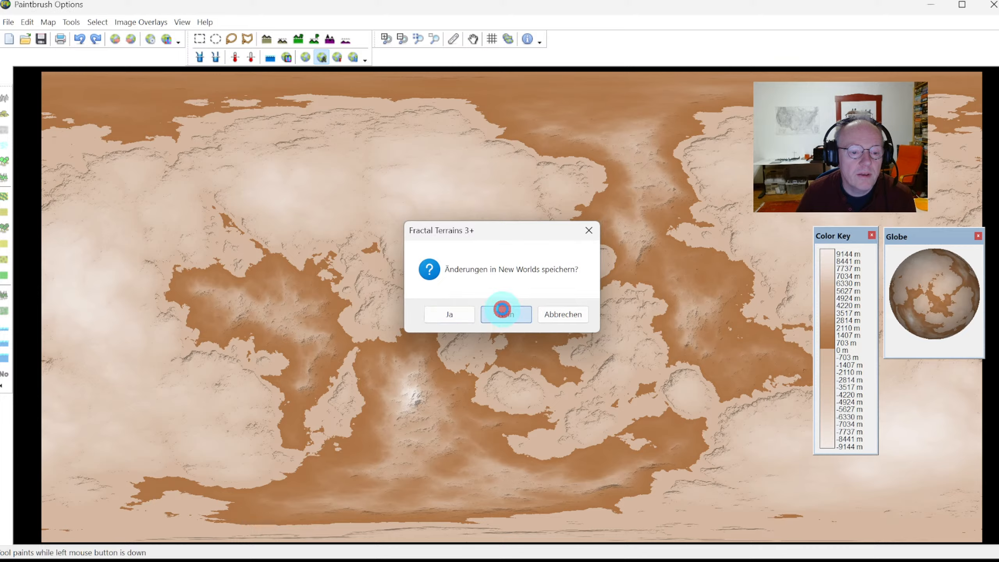
click(502, 309)
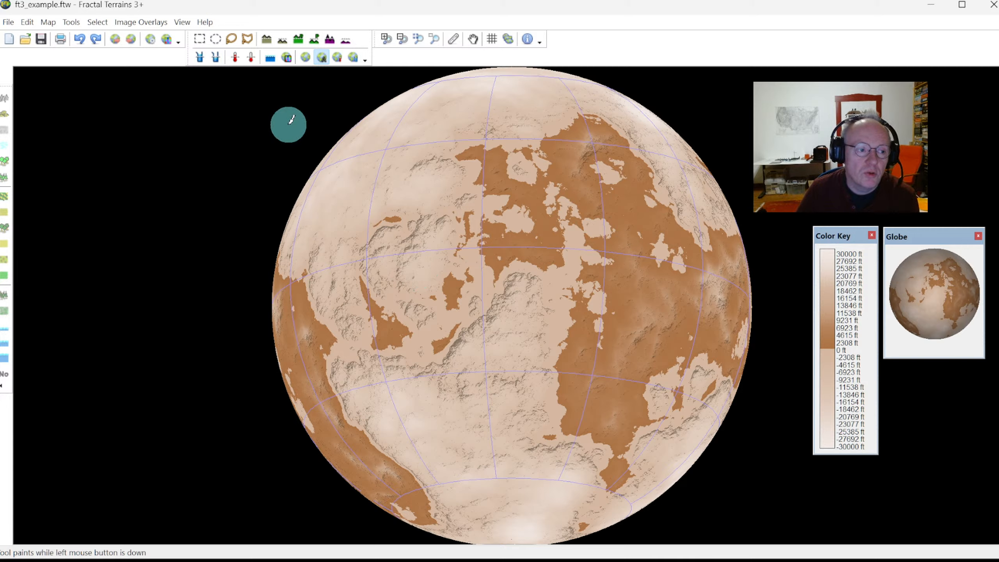
Load the "CA155 - FT3 HC Flat" coloring scheme for the world in the Lighting and Color settings.
click(180, 41)
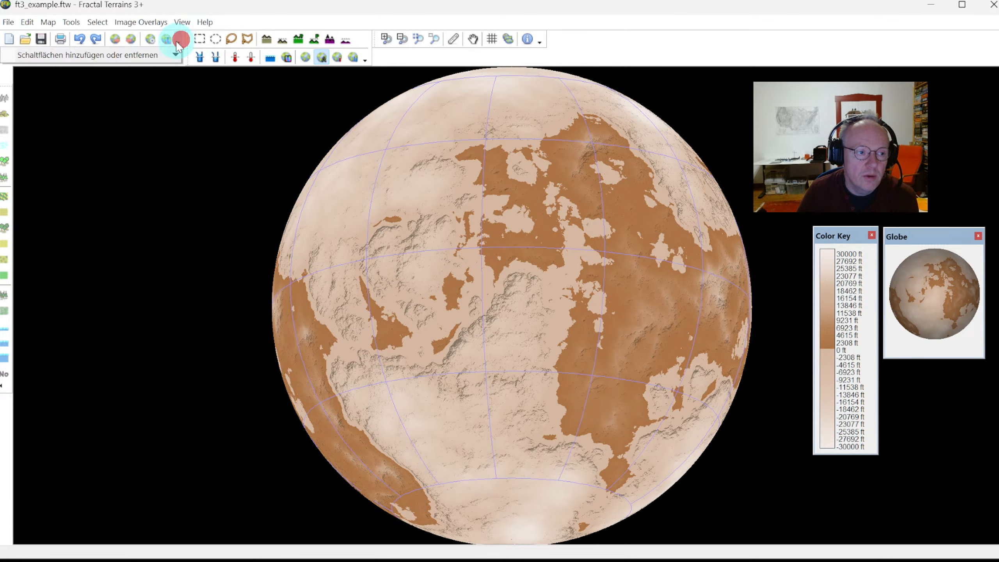
click(177, 44)
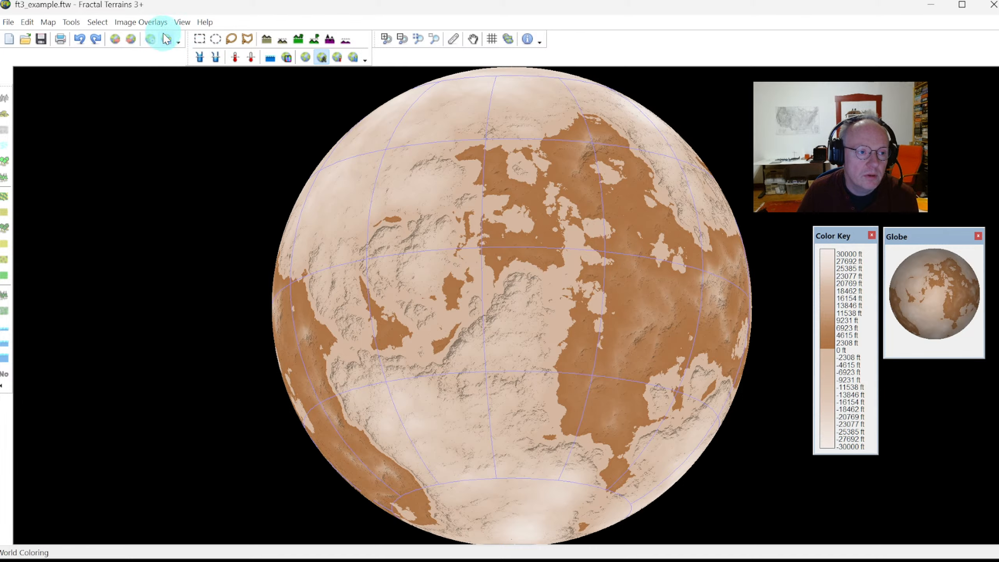
click(177, 40)
click(177, 41)
click(168, 40)
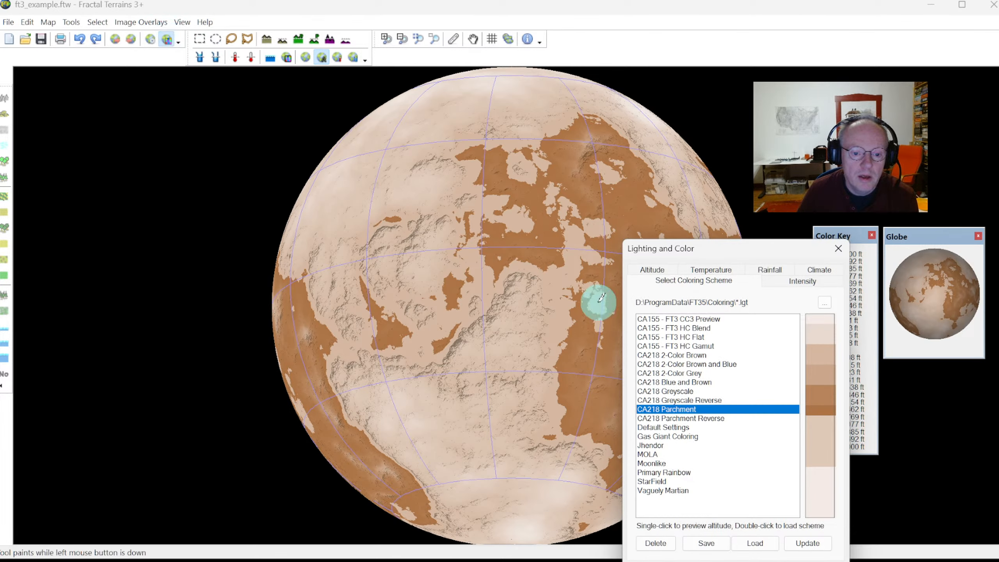
click(673, 335)
double_click(673, 344)
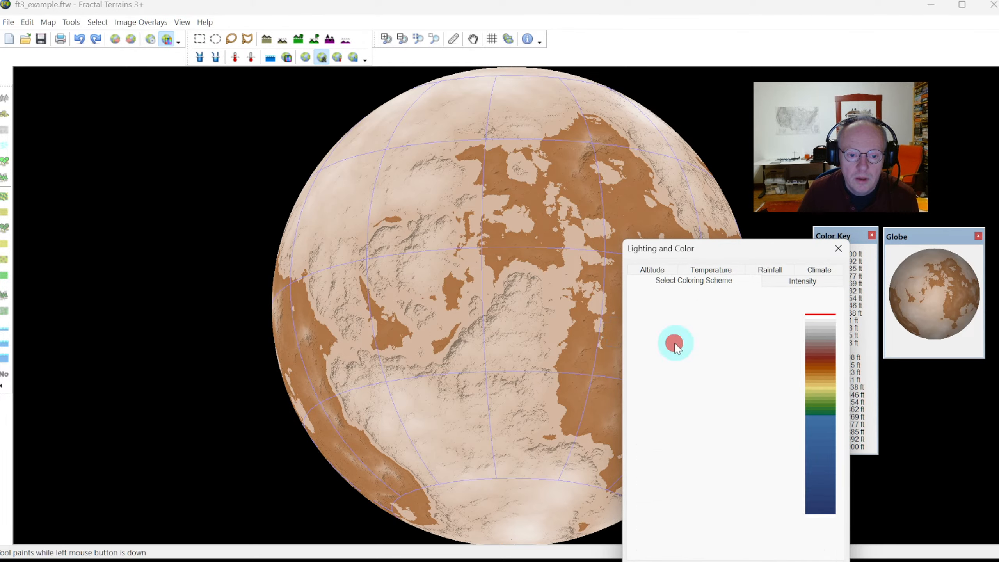
click(684, 337)
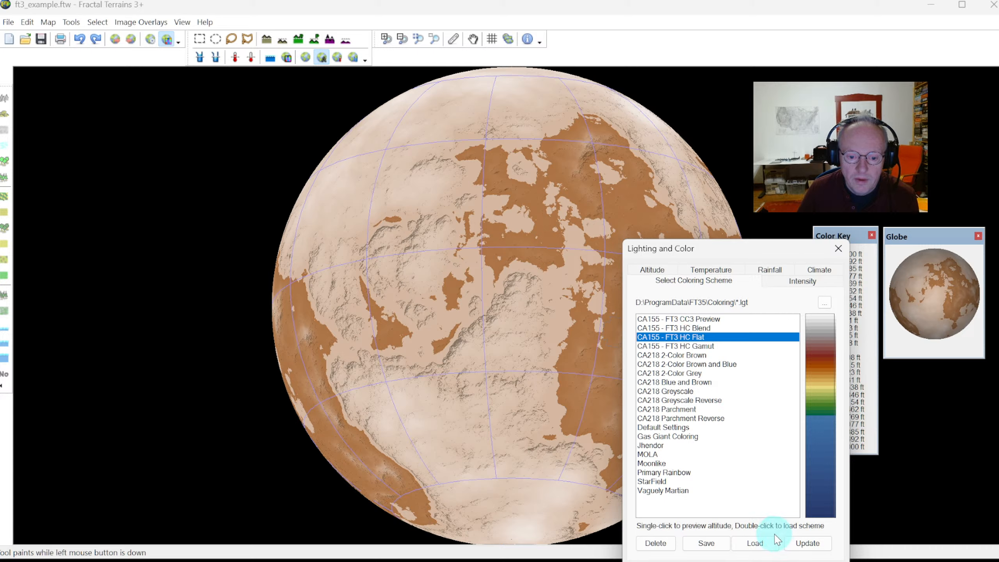
click(755, 543)
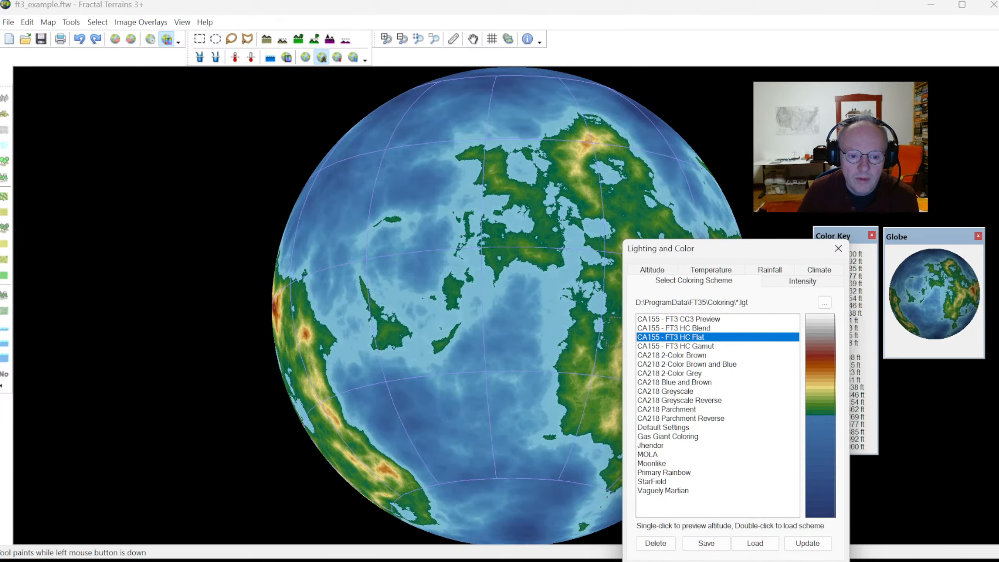
Load the "CA218 Parchment" coloring scheme for the world again and close the Lighting and Color settings.
click(686, 410)
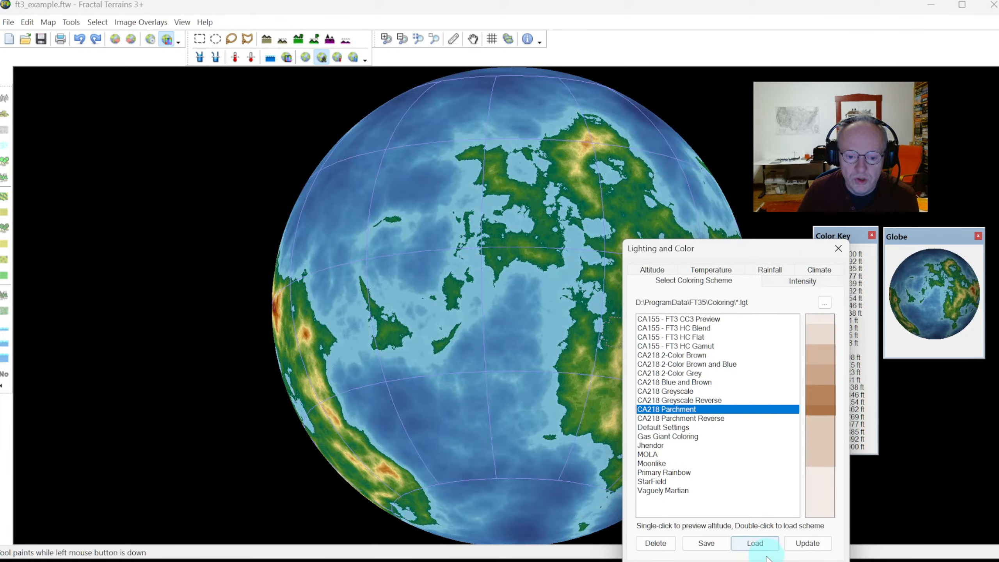
click(762, 541)
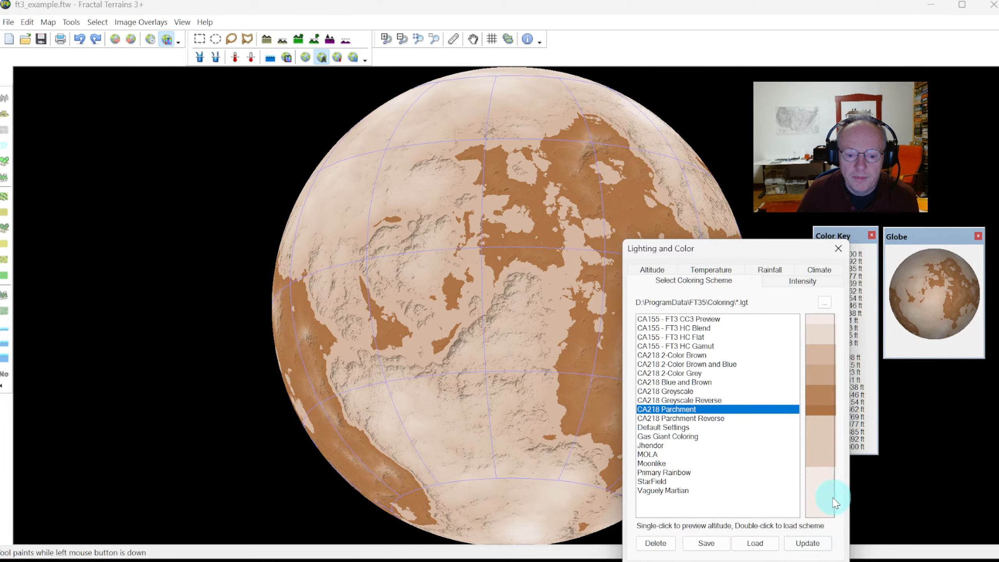
click(841, 248)
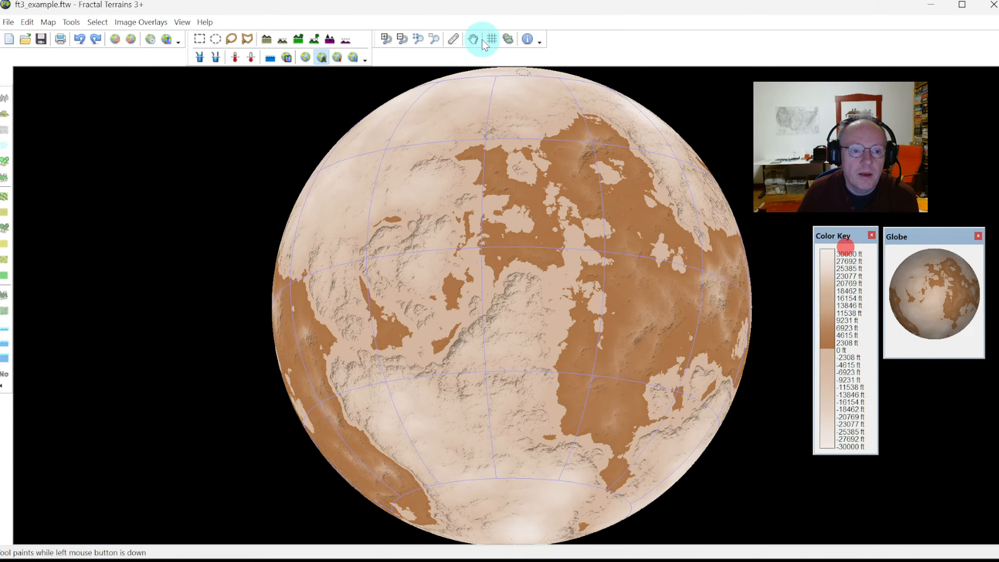
Preview the Equirectangular, Mercator, Mollweide and Miller Cylindrical map projections, and apply the Stereo Hemispheres projection to the world.
click(508, 39)
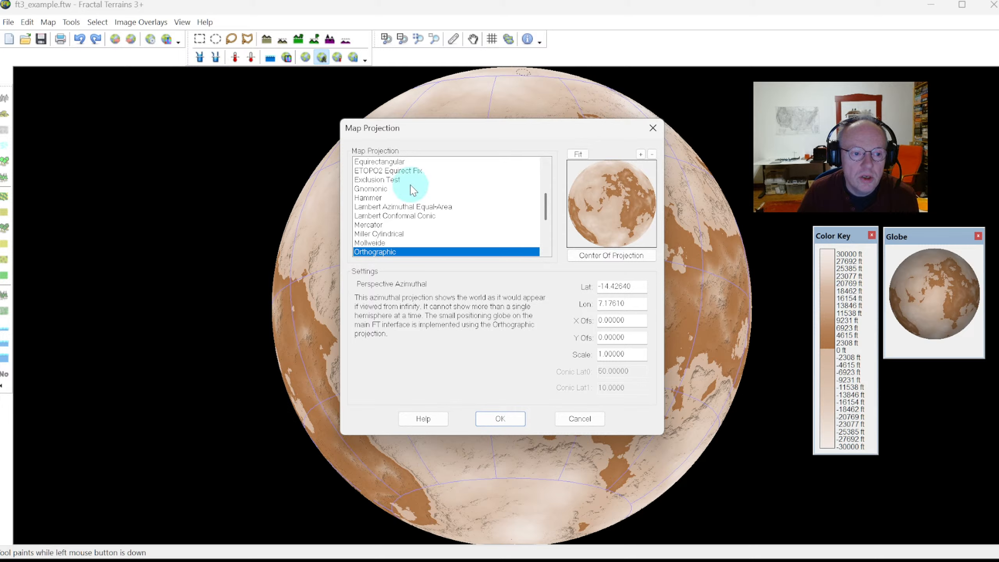
click(389, 161)
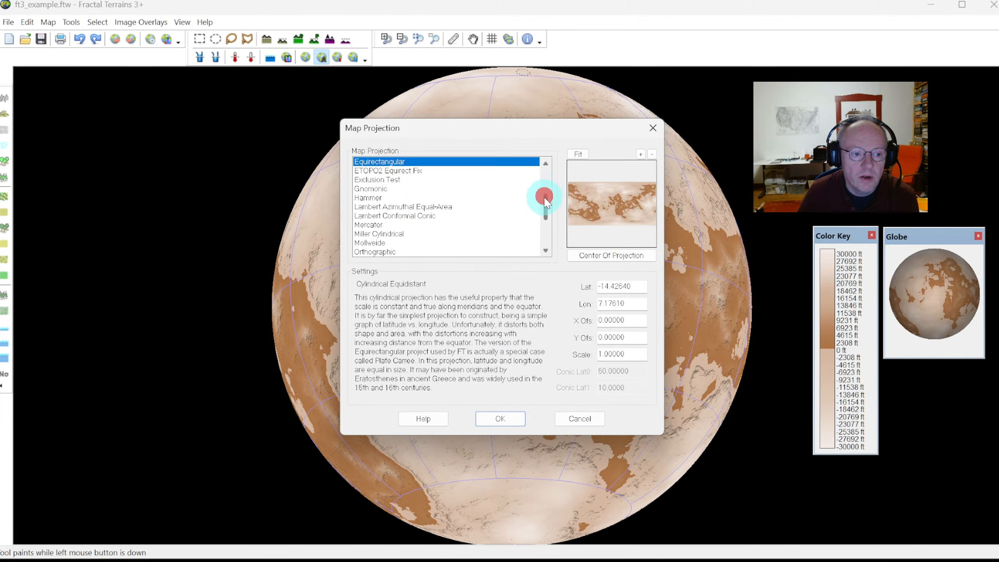
drag(544, 197, 545, 214)
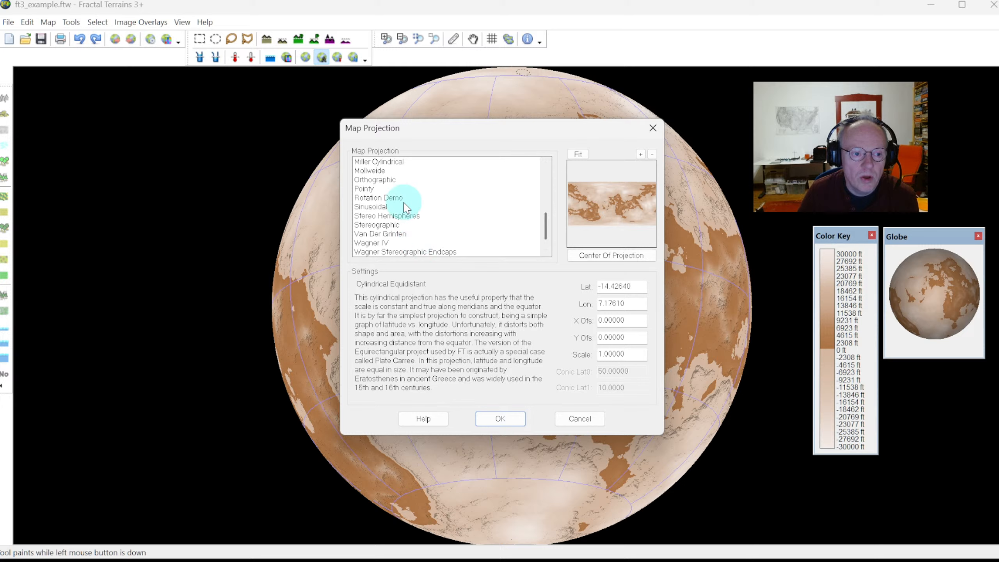
drag(549, 217, 545, 211)
click(371, 170)
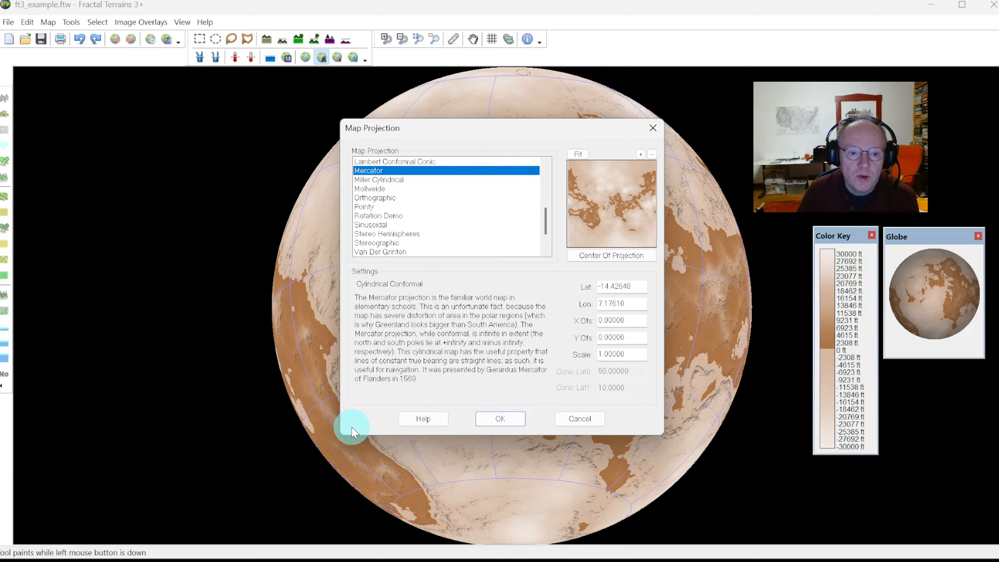
click(372, 189)
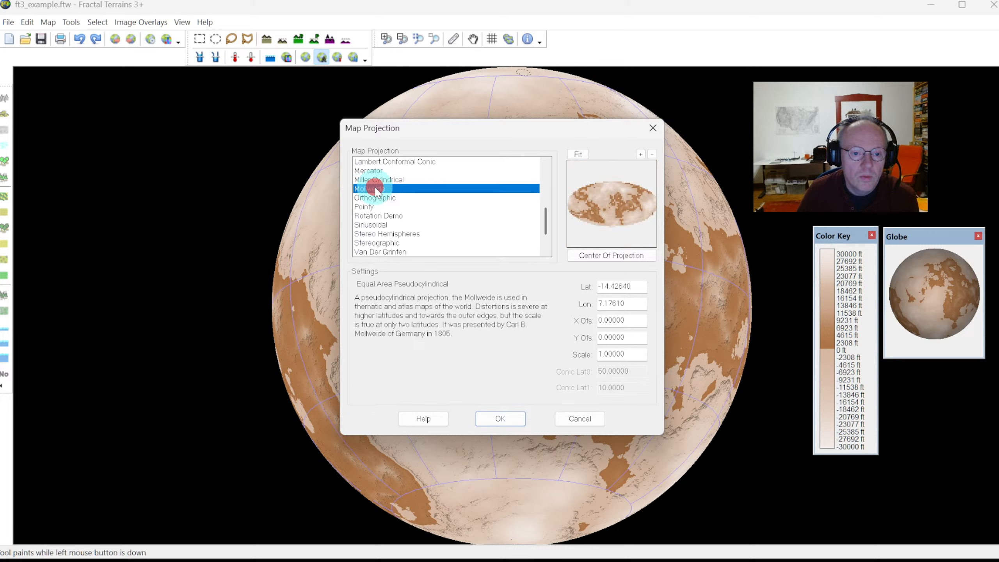
click(393, 178)
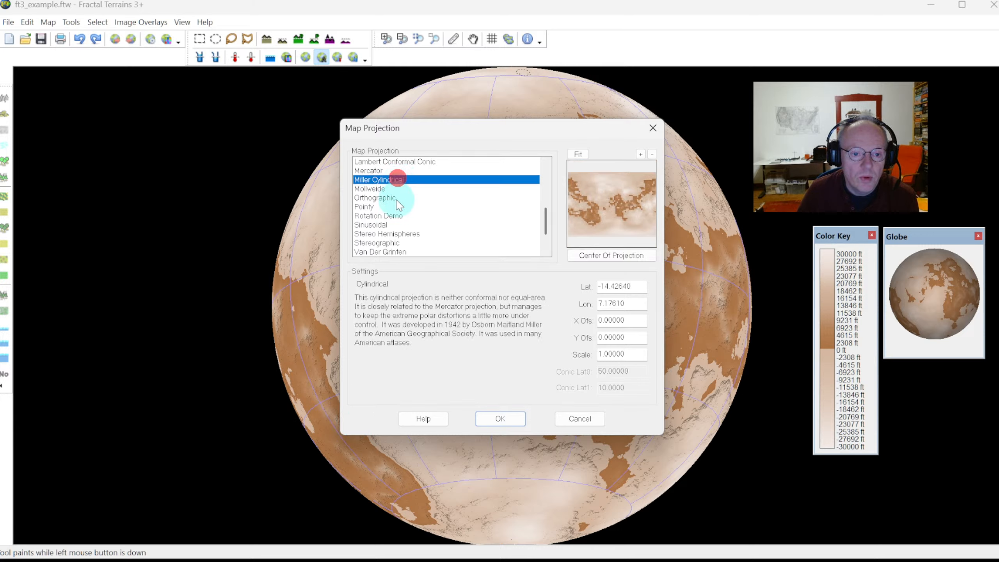
click(377, 233)
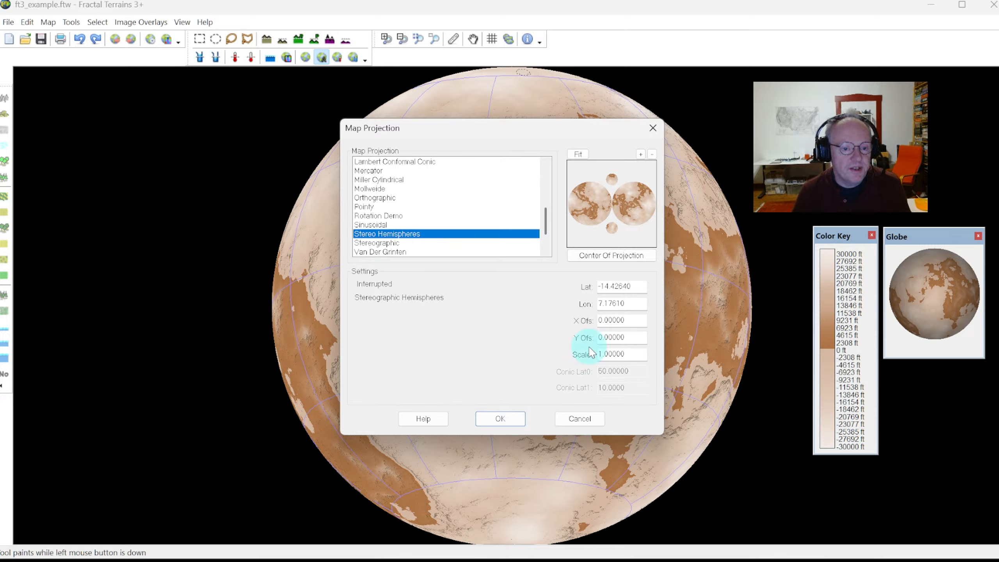
click(500, 419)
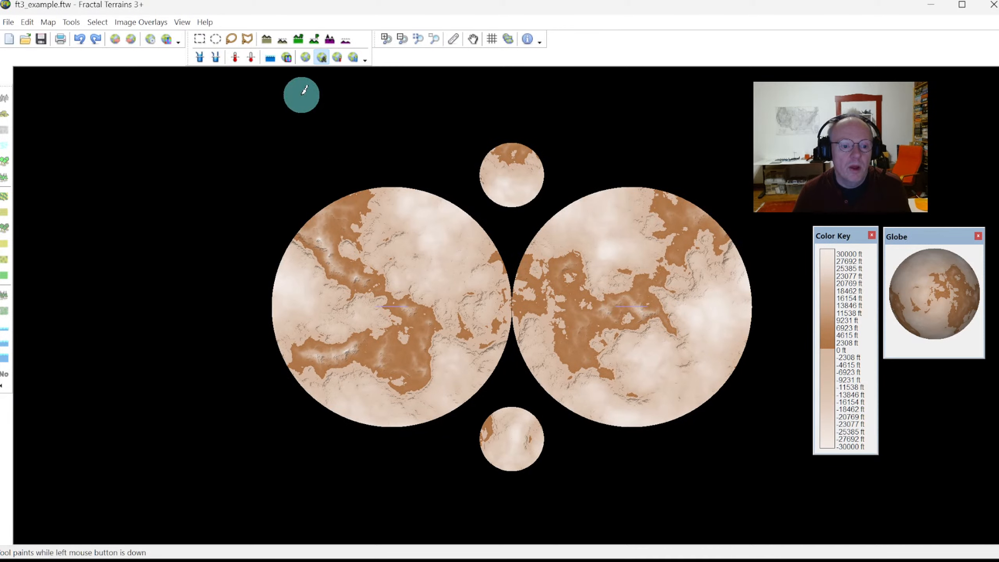
Hide the 30-degree latitude and longitude grid on the world map in the Grid Settings.
click(492, 40)
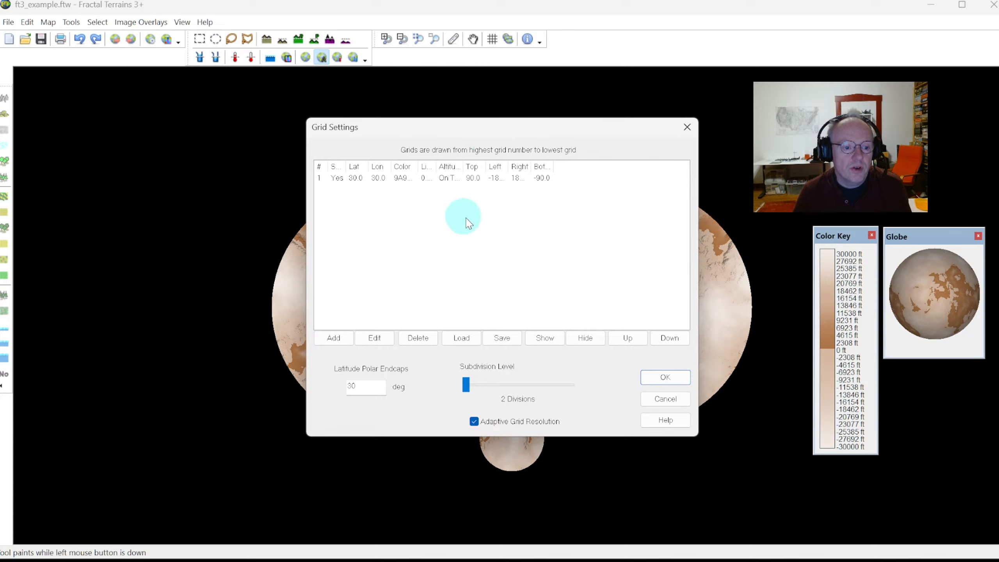
click(584, 338)
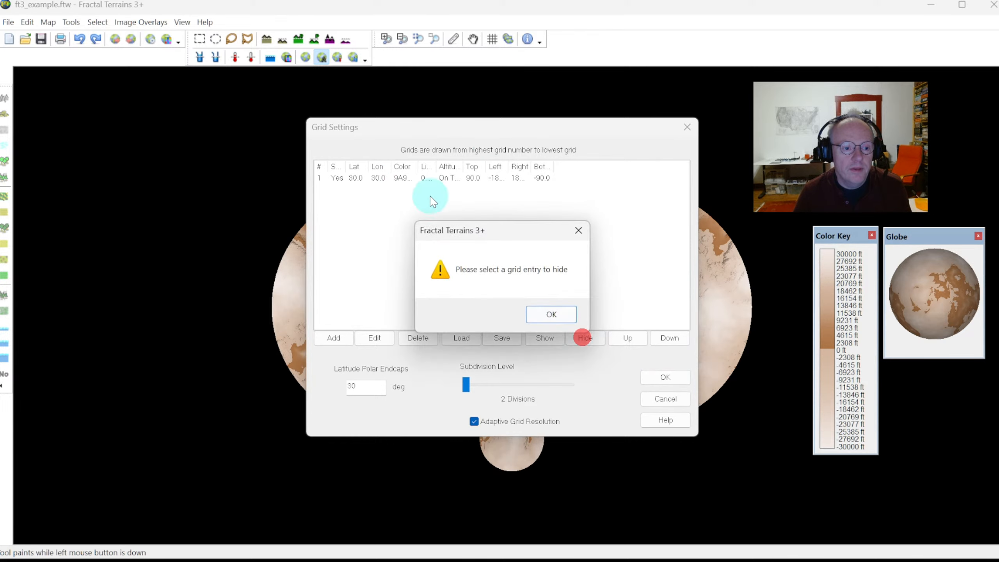
click(546, 317)
click(424, 177)
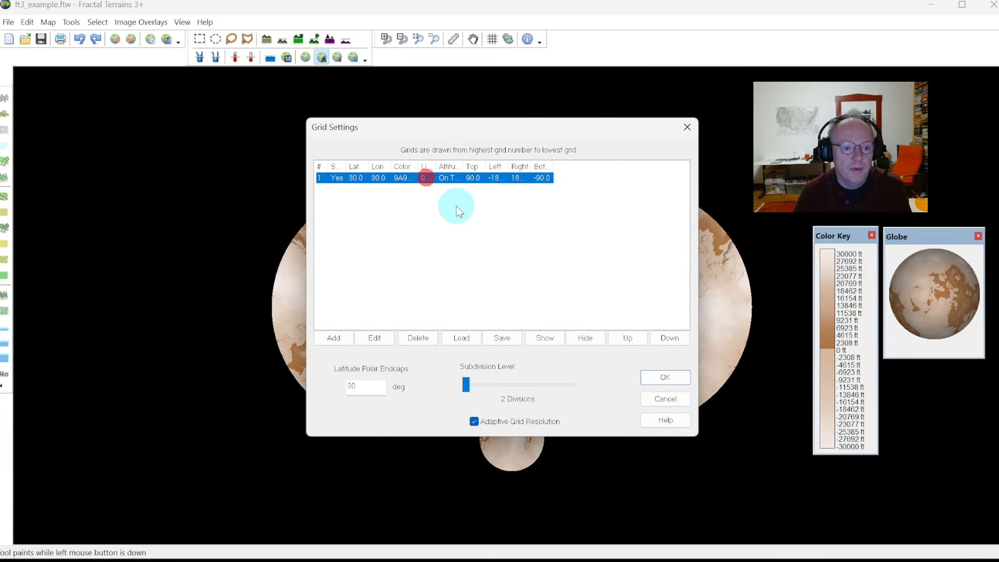
click(570, 338)
click(664, 377)
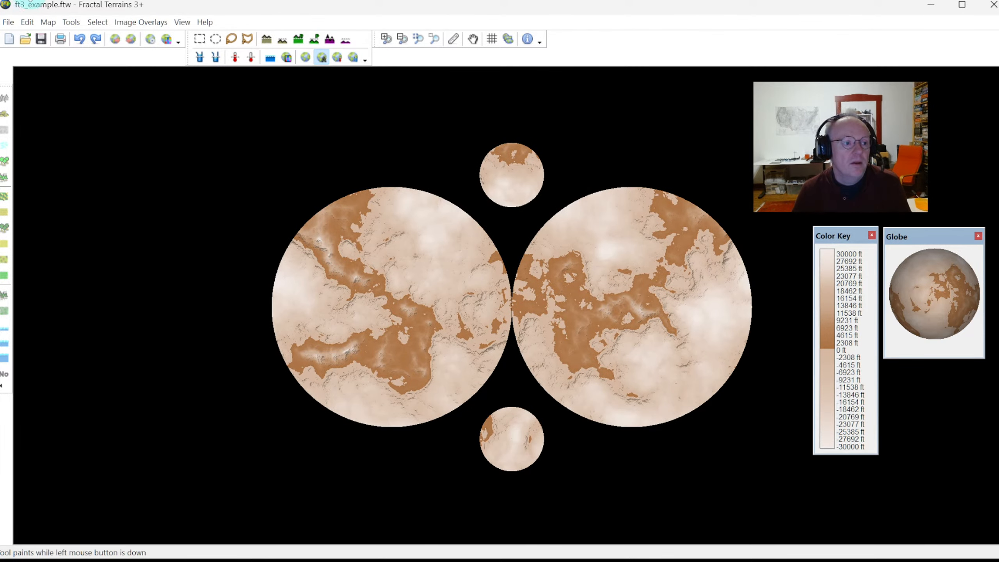
Start a Campaign Cartographer export of the world with the "_CA218 Parchment World" export settings.
click(9, 22)
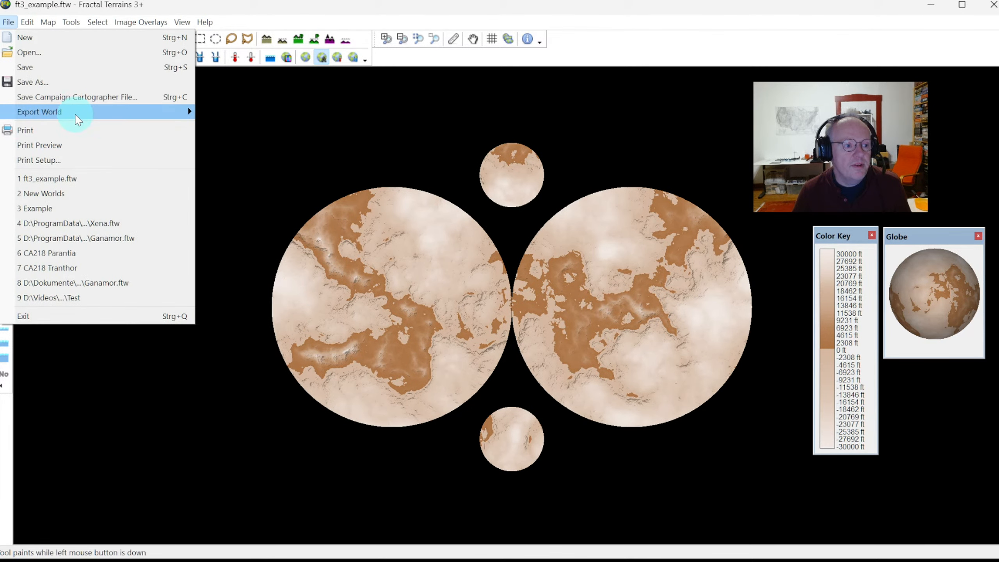
click(82, 96)
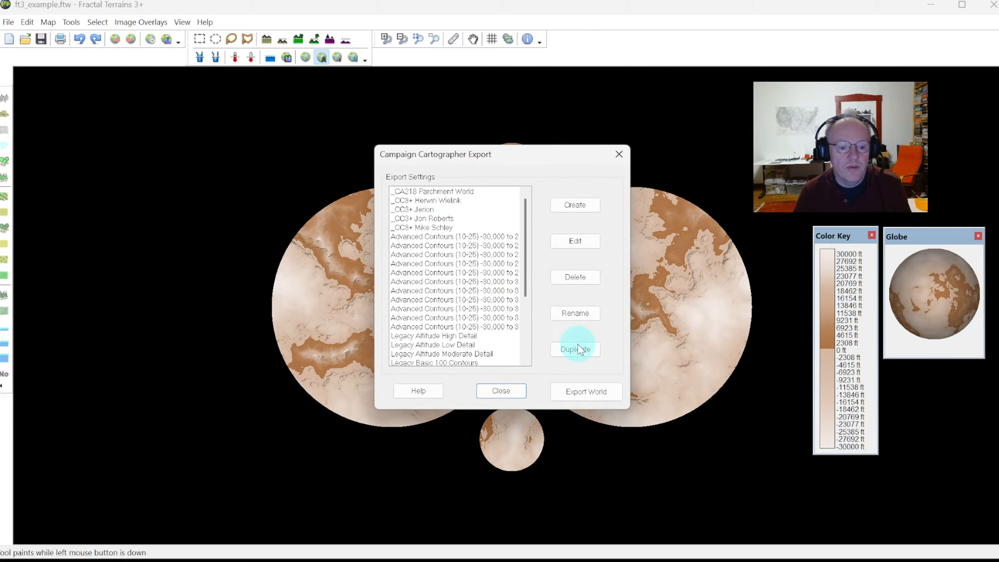
click(590, 391)
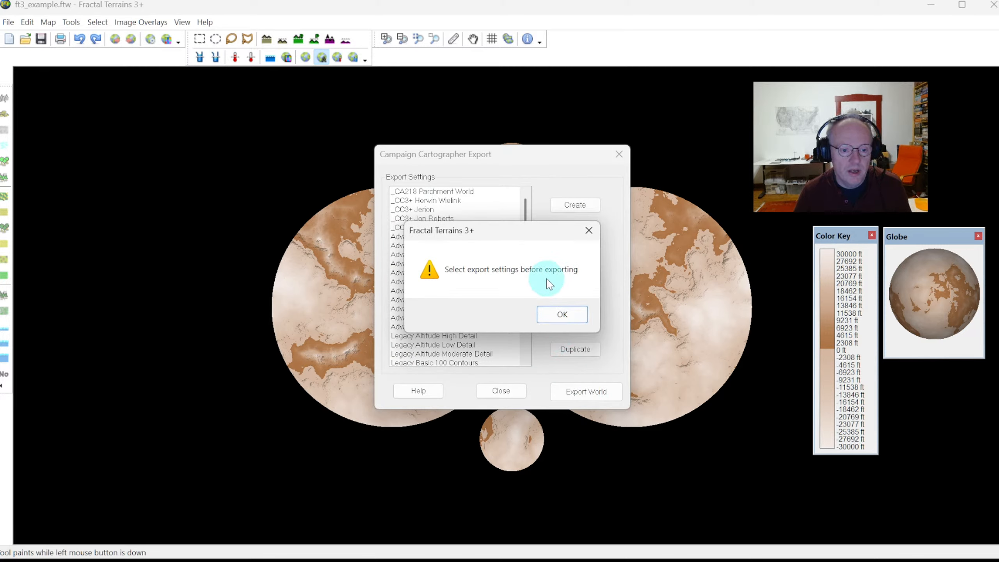
click(555, 314)
click(436, 192)
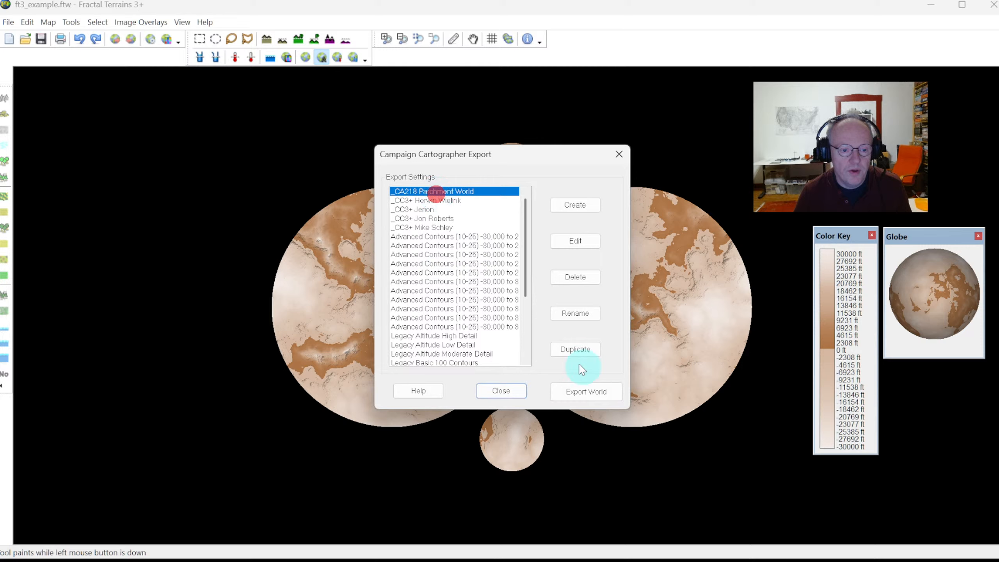
click(586, 391)
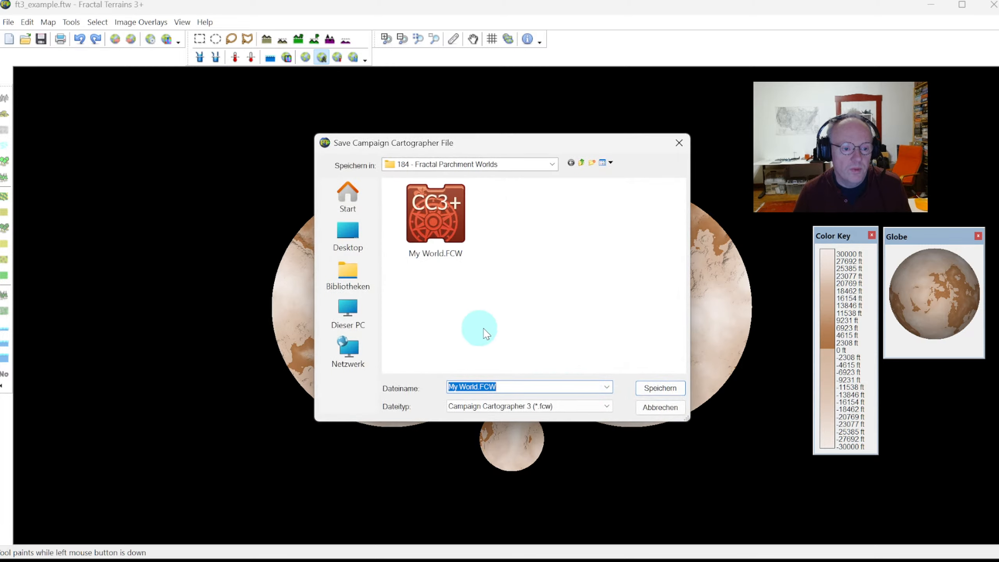
Name the Campaign Cartographer 3 file "Example", decline the first replacement of the existing file, save the export and close the export settings.
text(Exa)
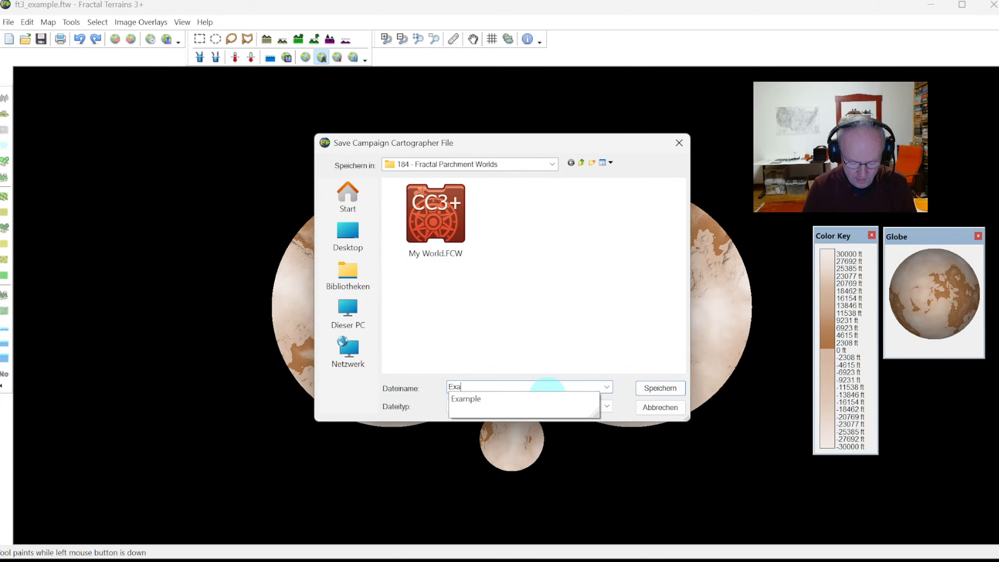
text(mpl)
click(547, 397)
key(Return)
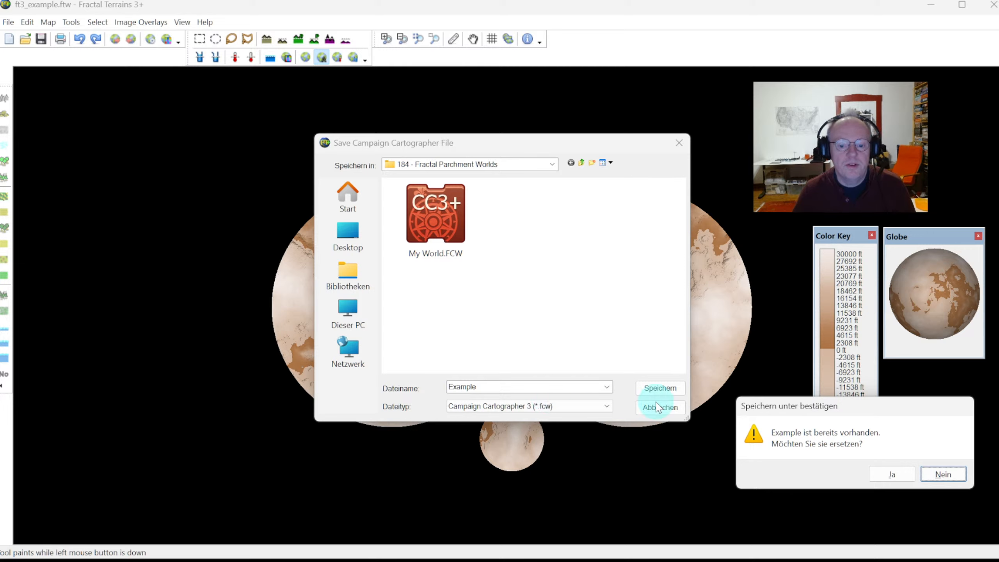
click(488, 389)
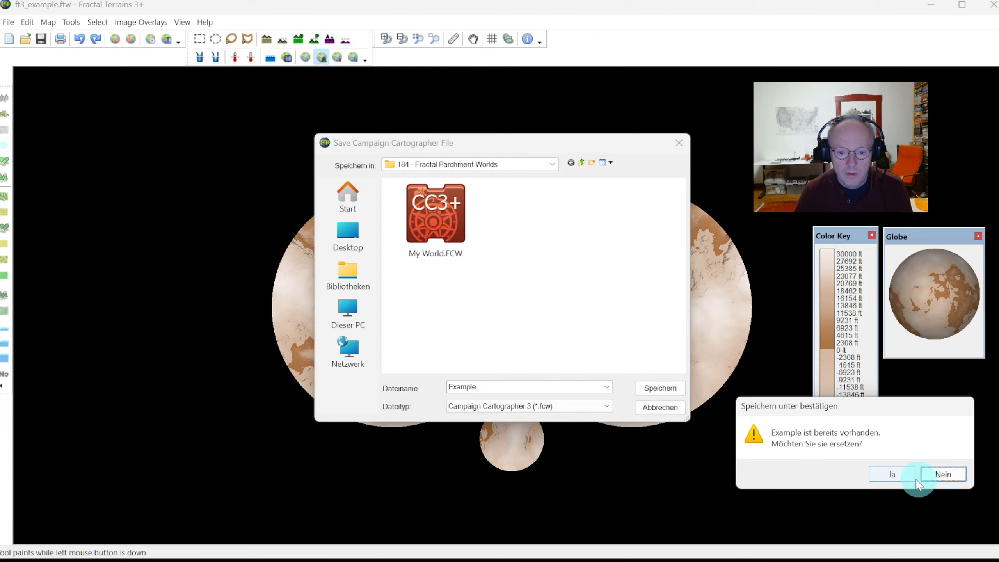
click(940, 475)
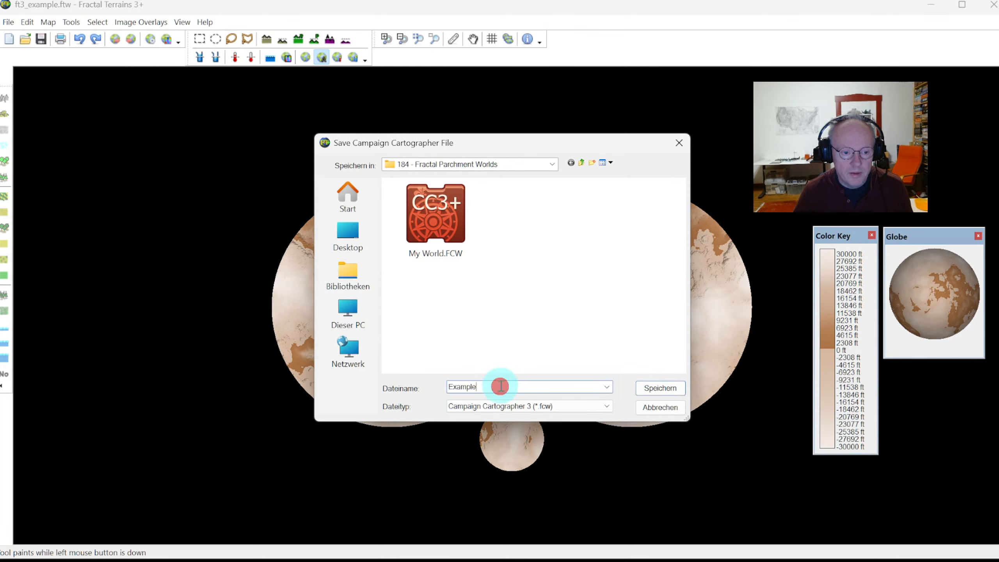
click(655, 388)
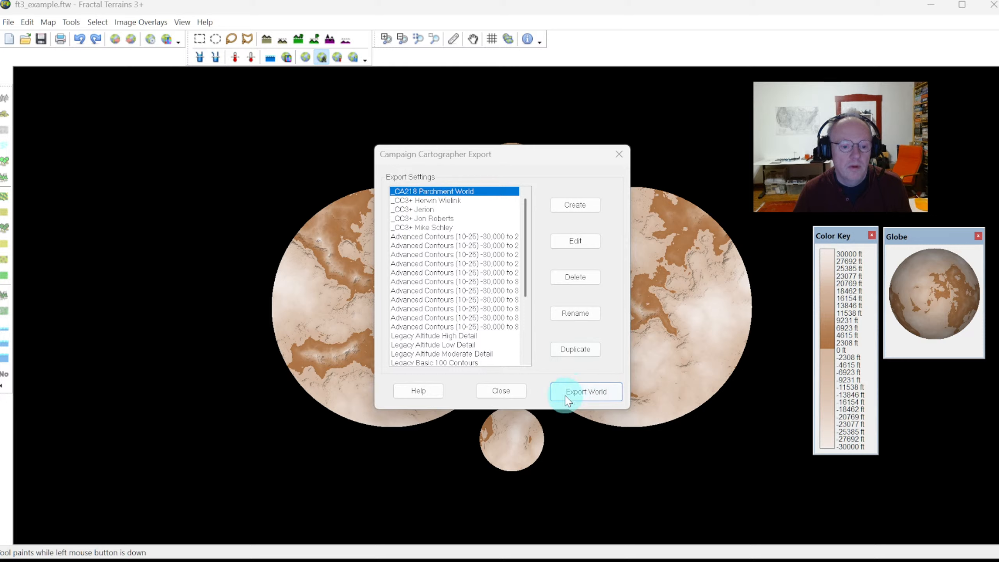
click(497, 389)
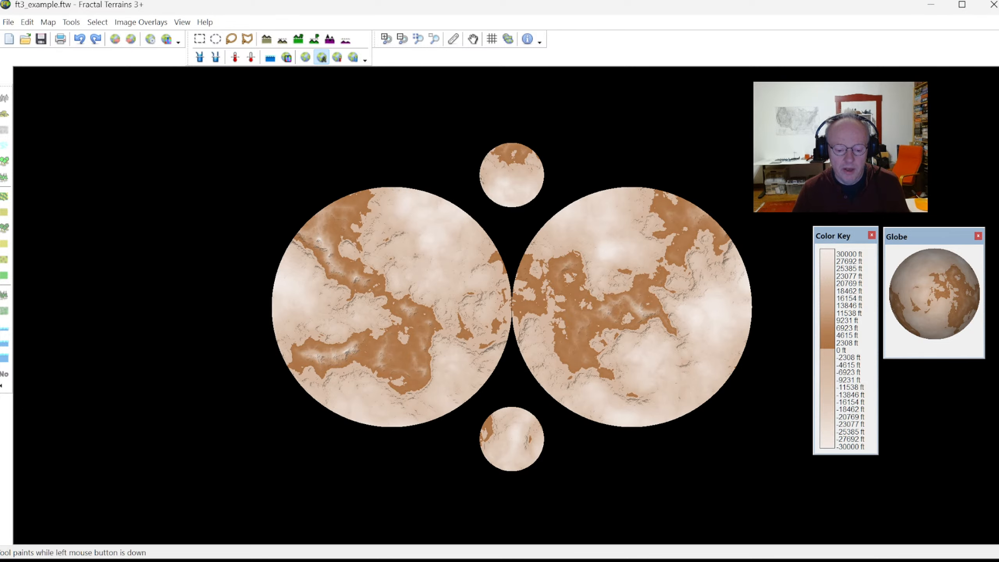
Switch to Campaign Cartographer 3+ and browse for the exported drawing in the Profantasy Streams folder under Videos.
click(562, 560)
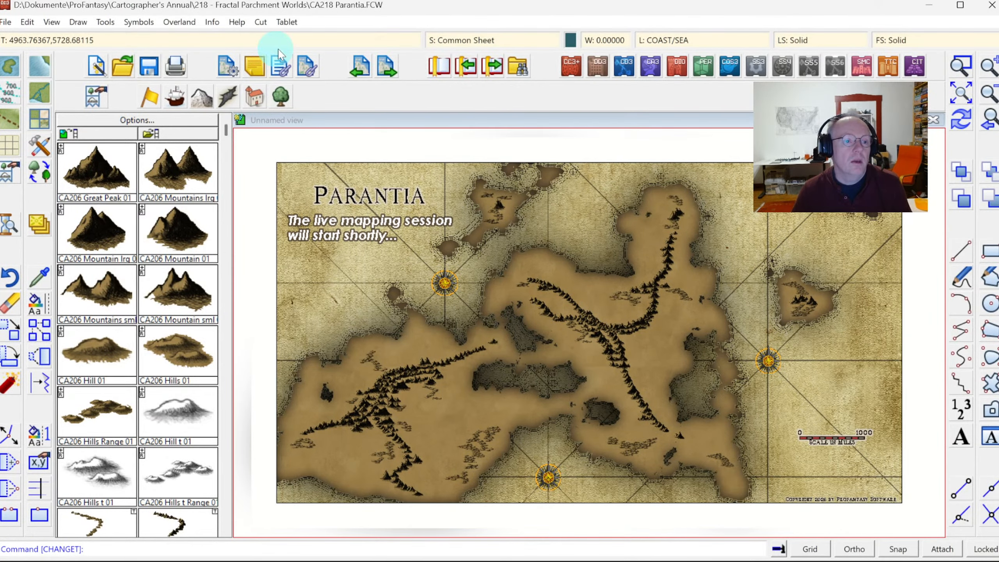
click(124, 72)
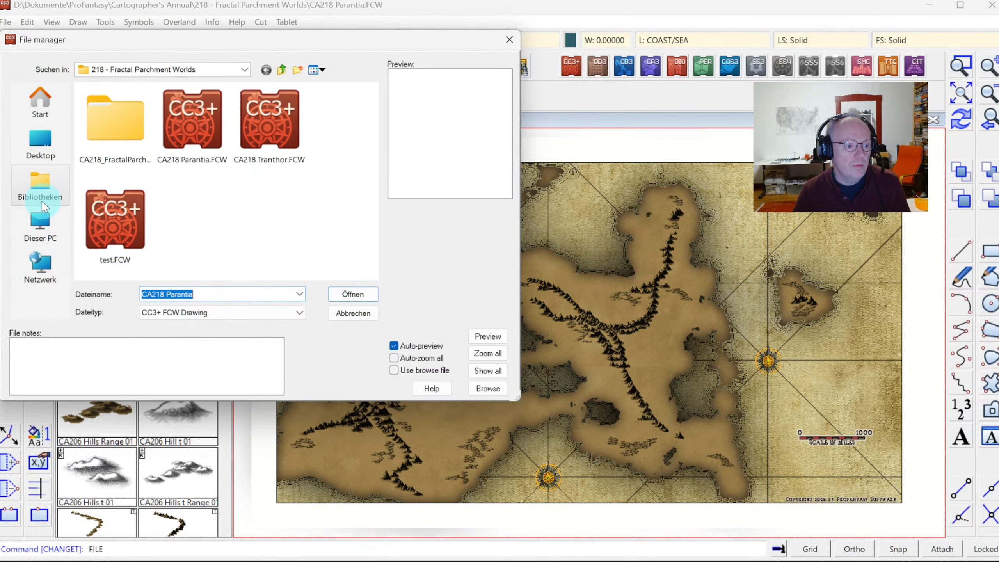
click(45, 105)
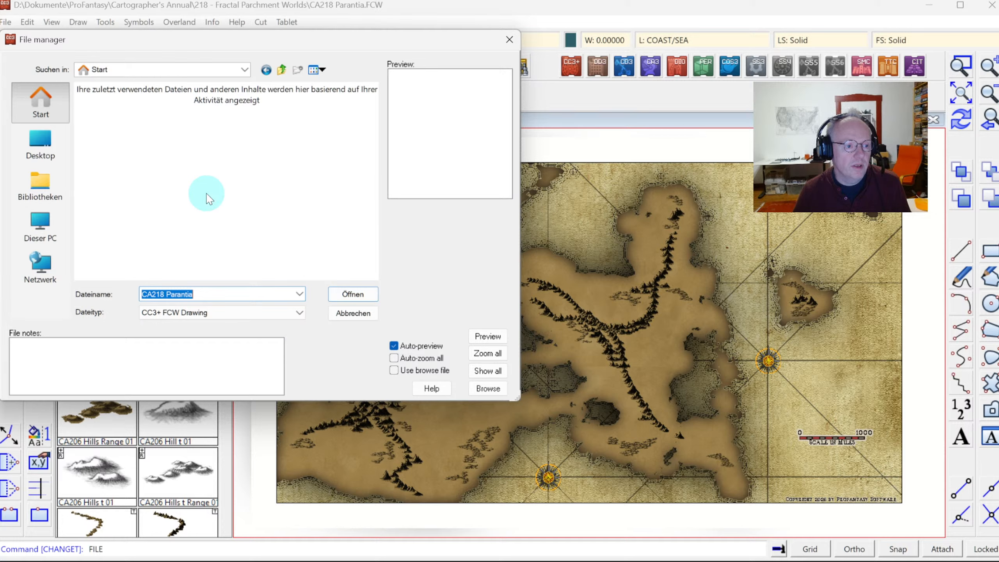
scroll(200, 194, down, 5)
click(121, 262)
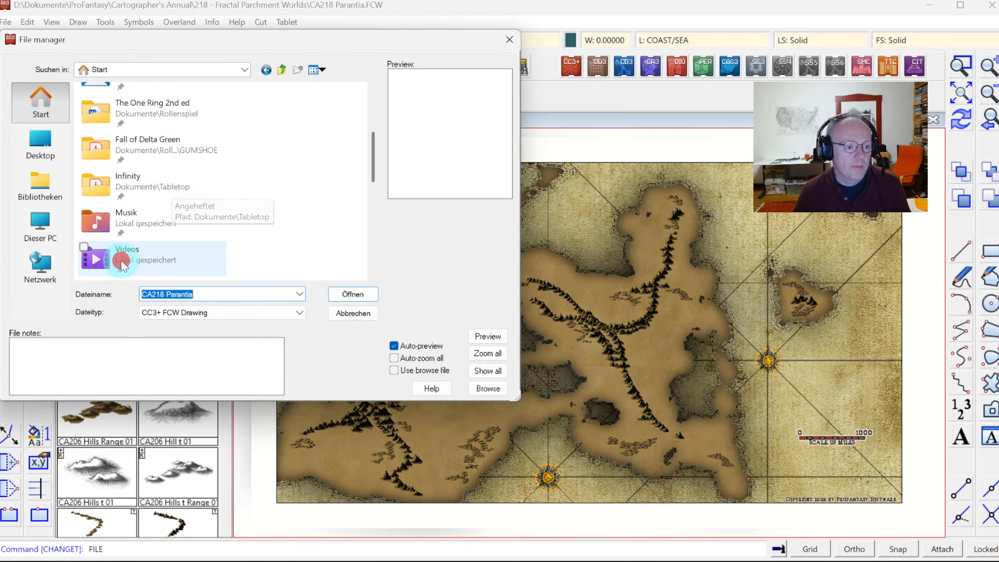
click(121, 262)
scroll(205, 198, down, 2)
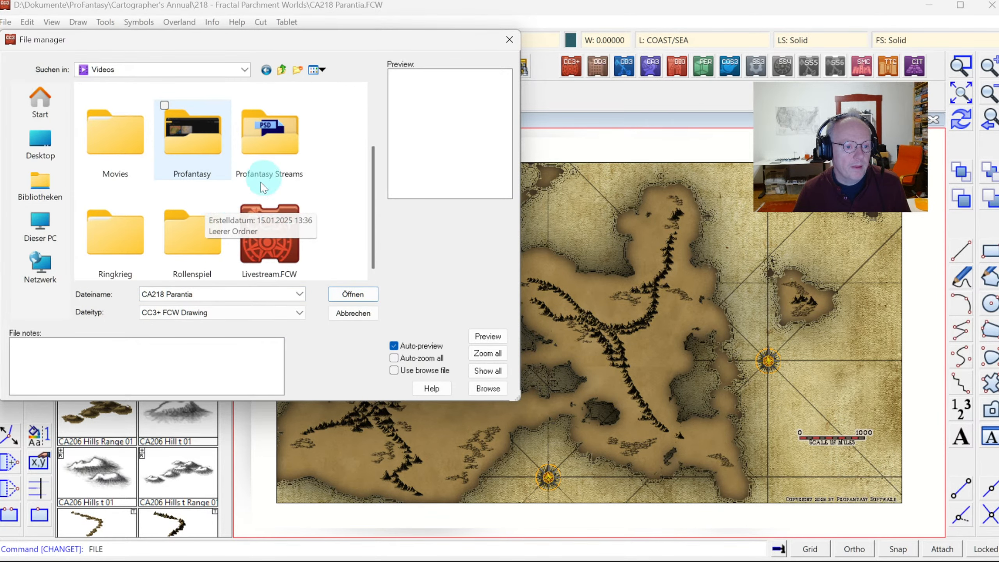
click(276, 161)
click(285, 150)
scroll(240, 170, down, 4)
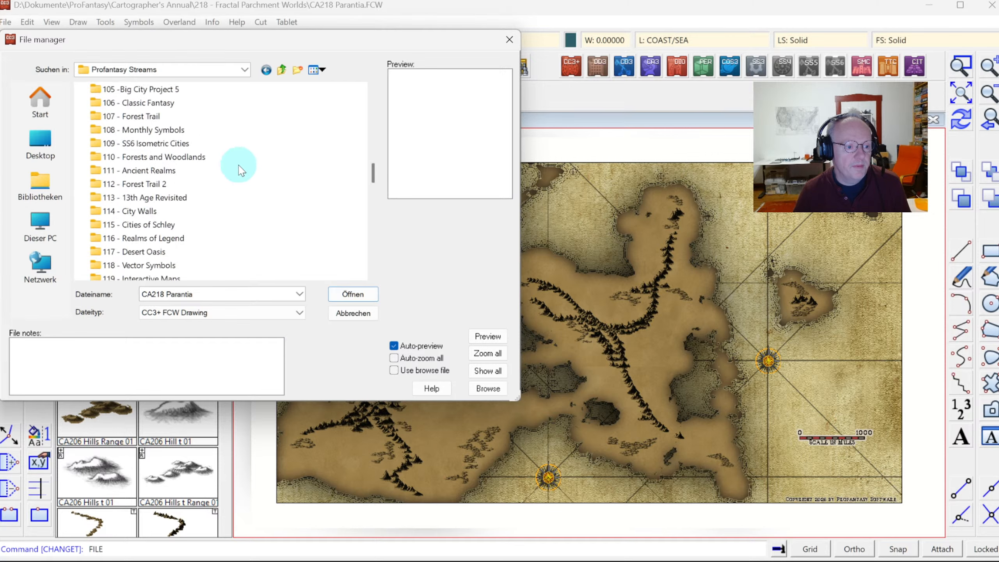
scroll(241, 170, down, 20)
double_click(180, 249)
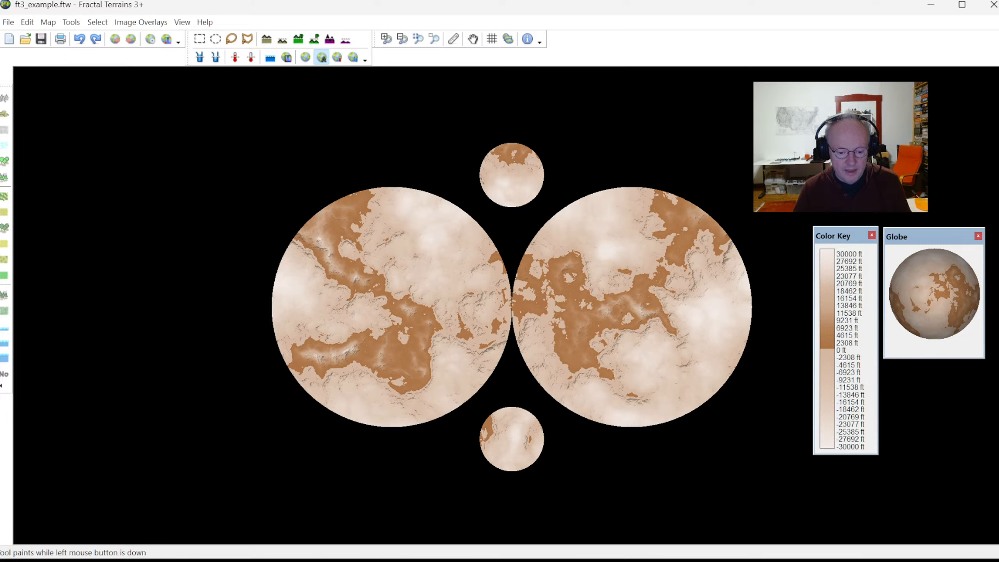
Switch to Campaign Cartographer 3+ and browse the file manager to the Profantasy Streams folder under Videos.
key(alt+Tab)
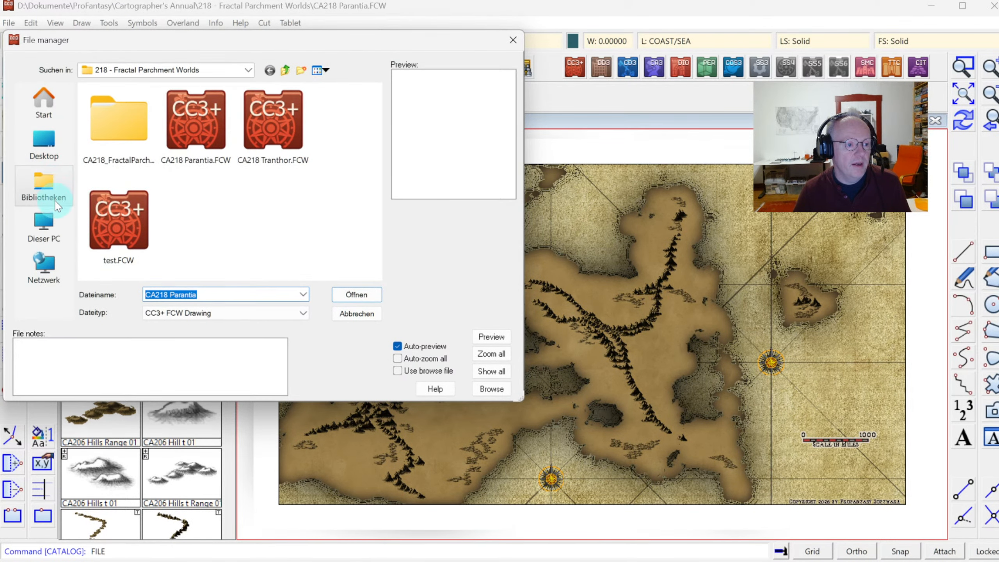
click(54, 203)
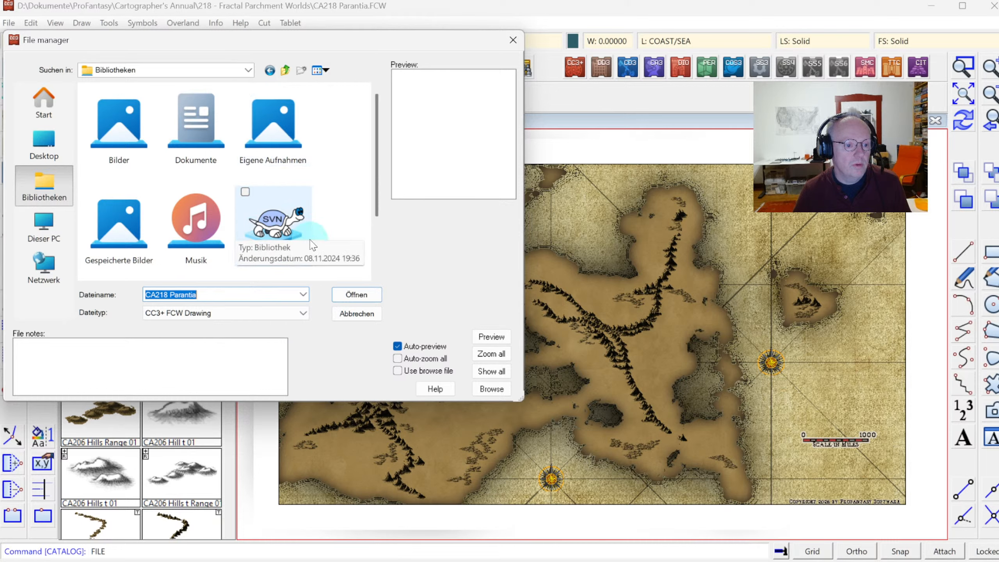
mouse_move(376, 138)
mouse_down()
mouse_move(377, 217)
mouse_move(377, 150)
mouse_up()
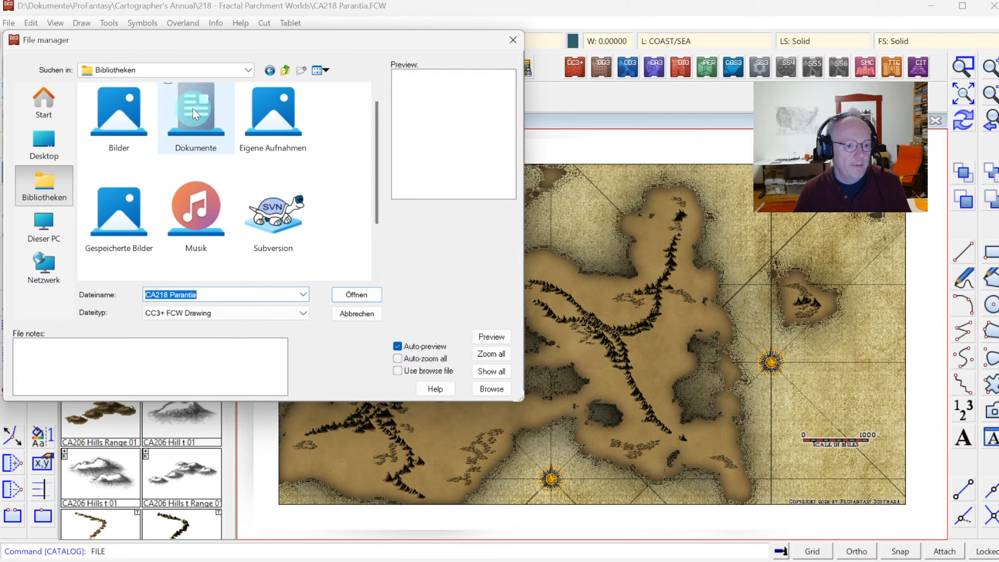
click(27, 118)
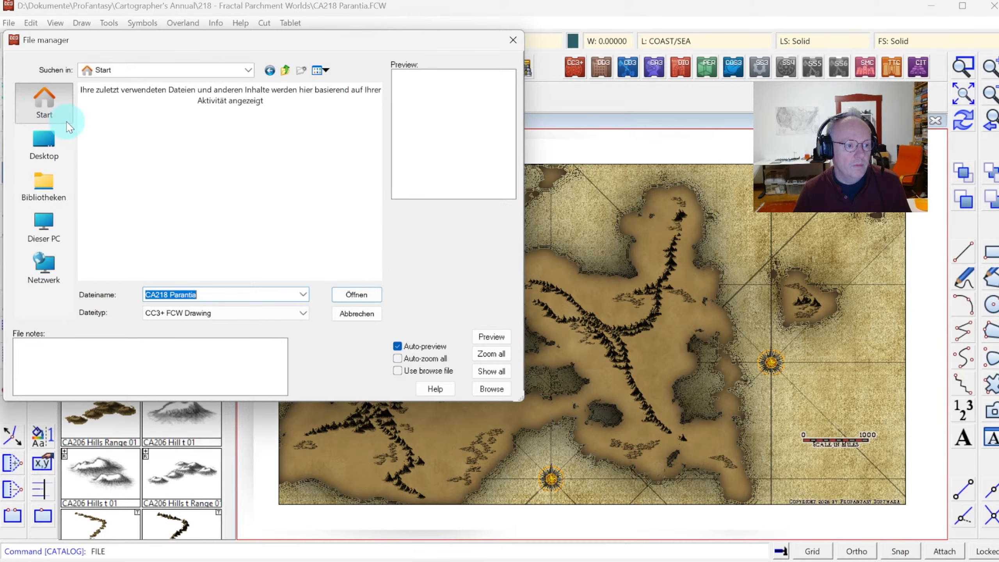
scroll(165, 187, down, 5)
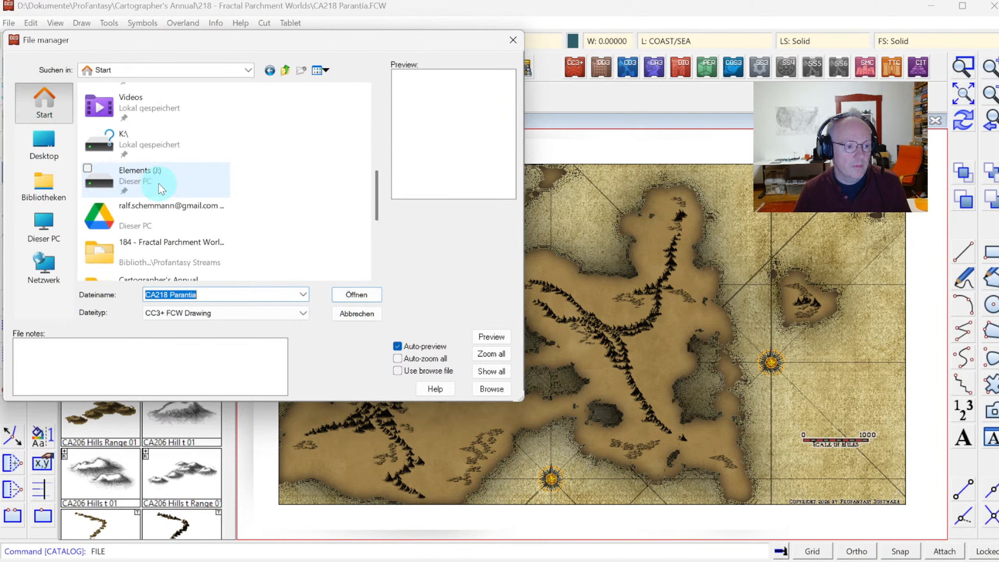
double_click(144, 104)
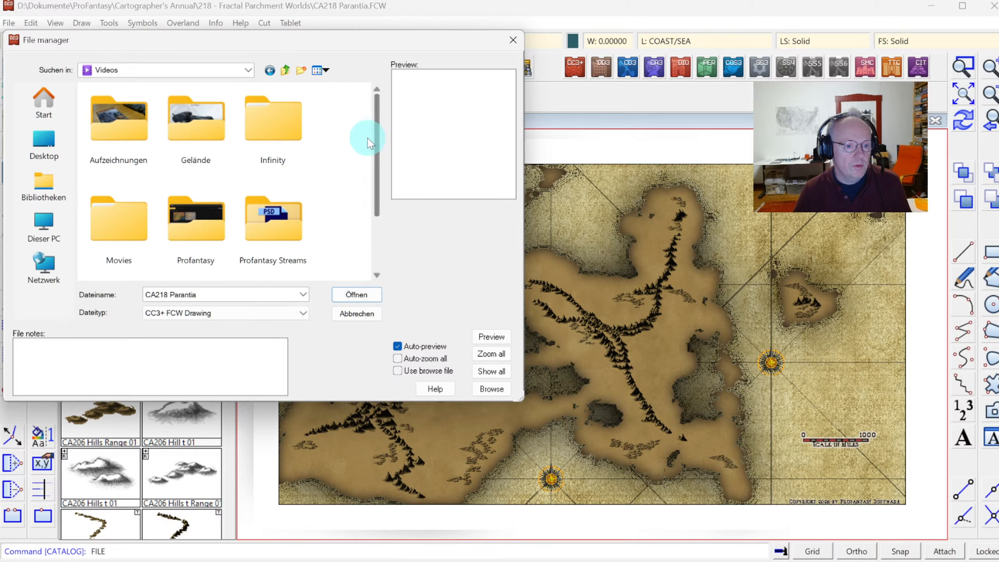
drag(380, 134, 379, 216)
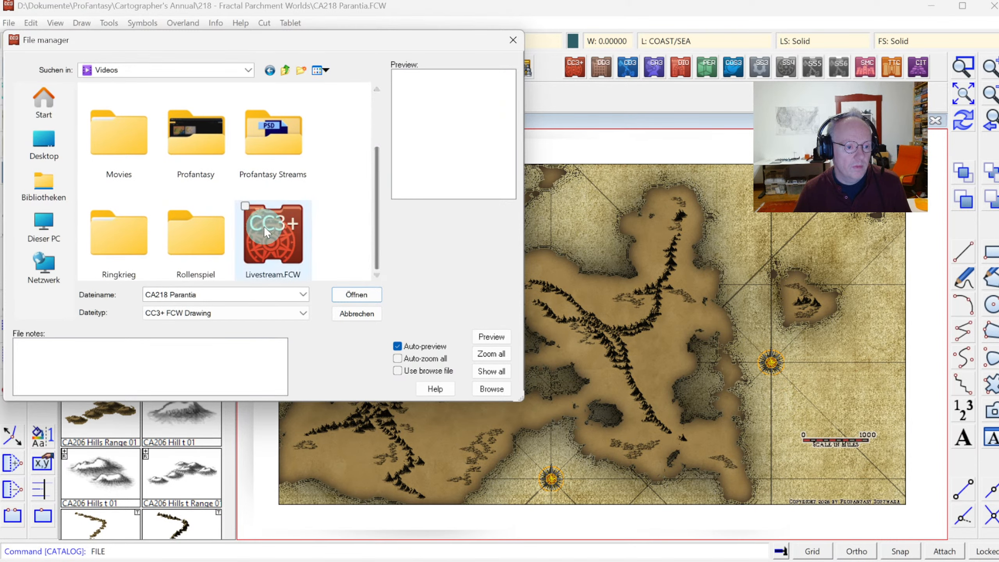
double_click(265, 134)
scroll(225, 200, down, 10)
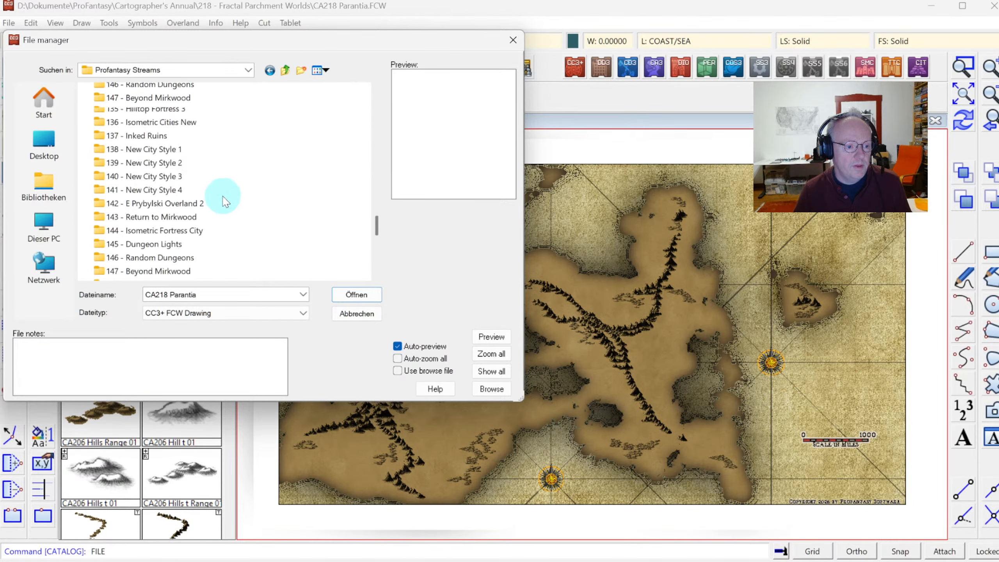
scroll(223, 196, down, 5)
double_click(149, 253)
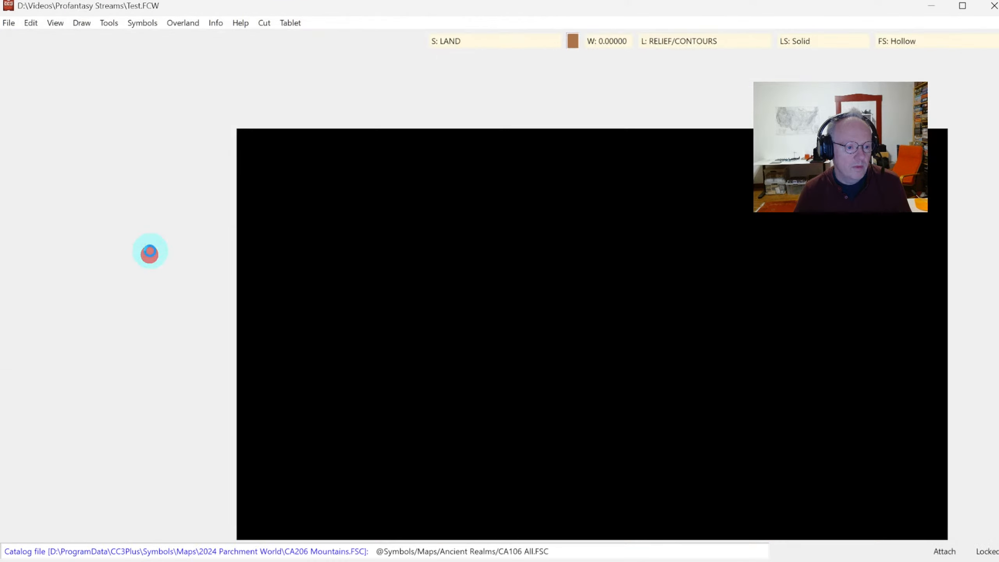
Open My World.FCW from the "184 - Fractal Parchment Worlds" folder inside Profantasy Streams.
click(124, 66)
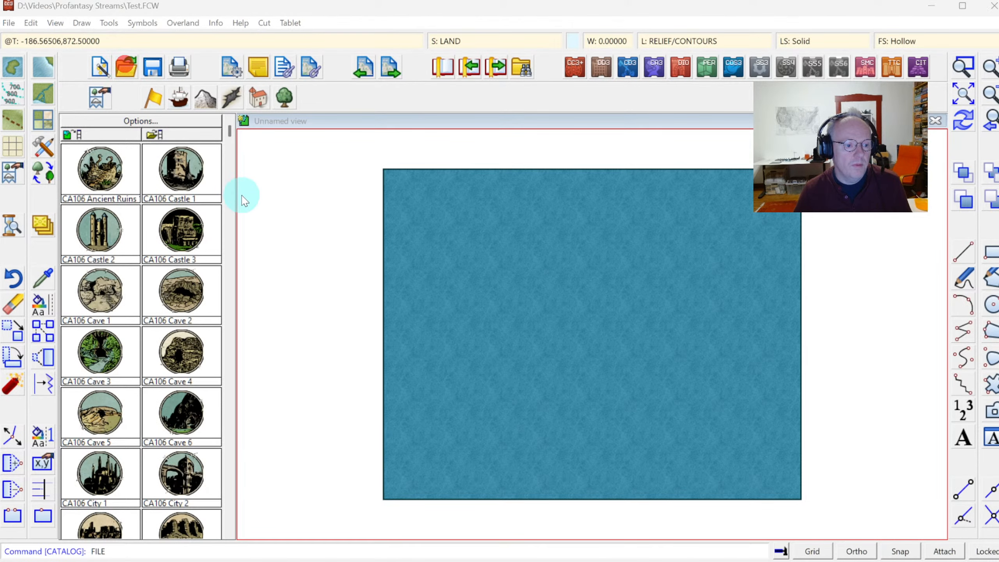
scroll(240, 208, down, 15)
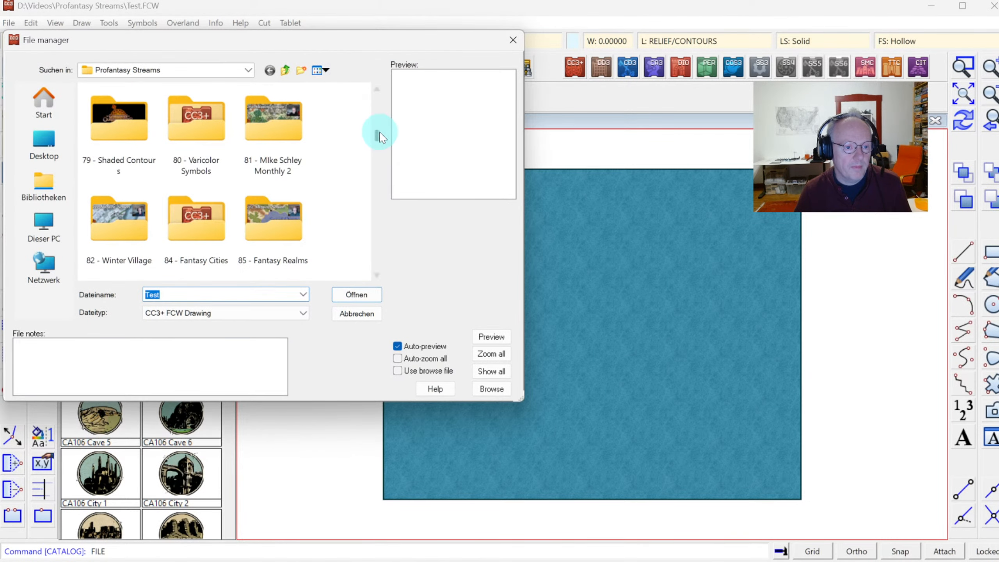
drag(378, 136, 368, 285)
click(130, 221)
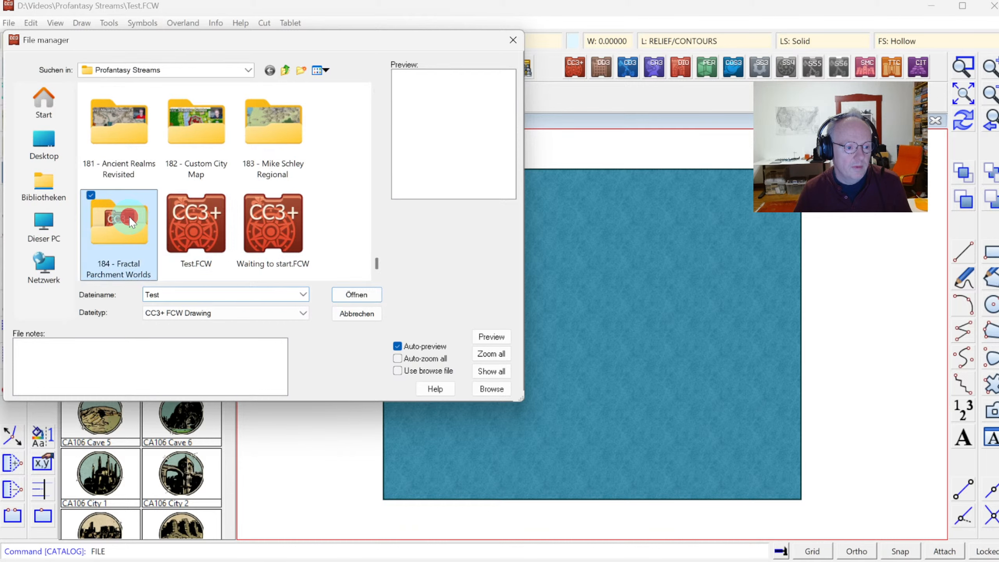
double_click(130, 220)
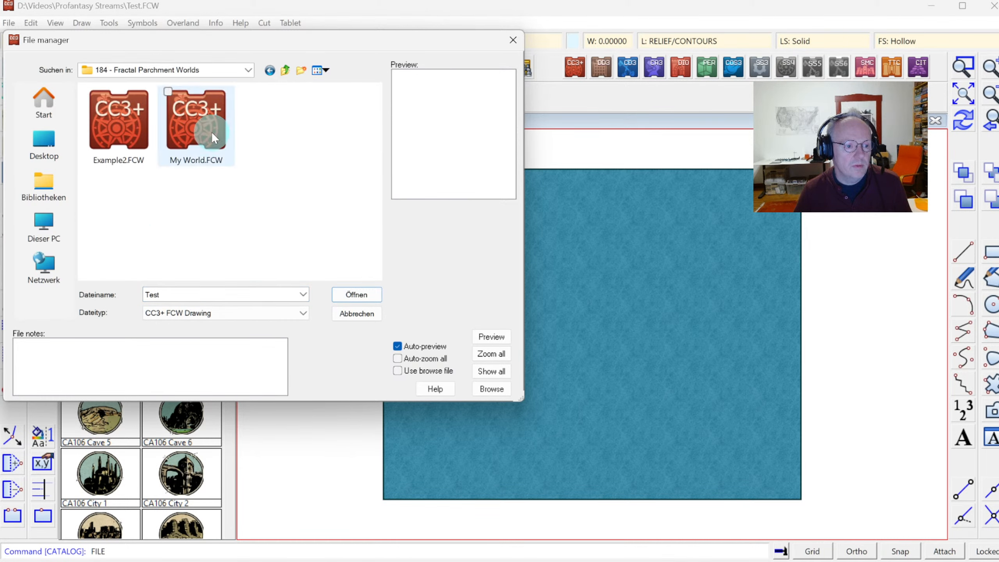
click(200, 129)
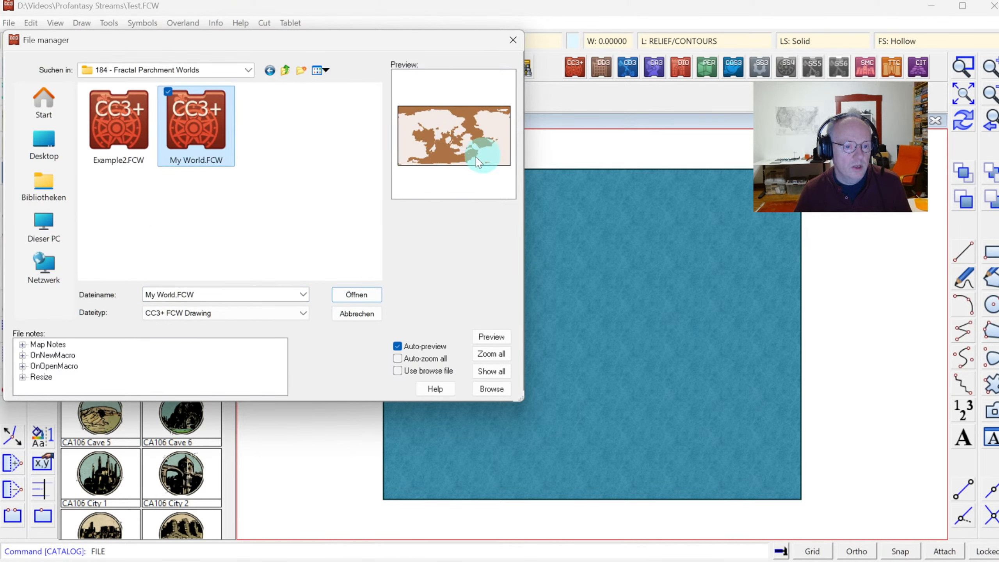
click(361, 295)
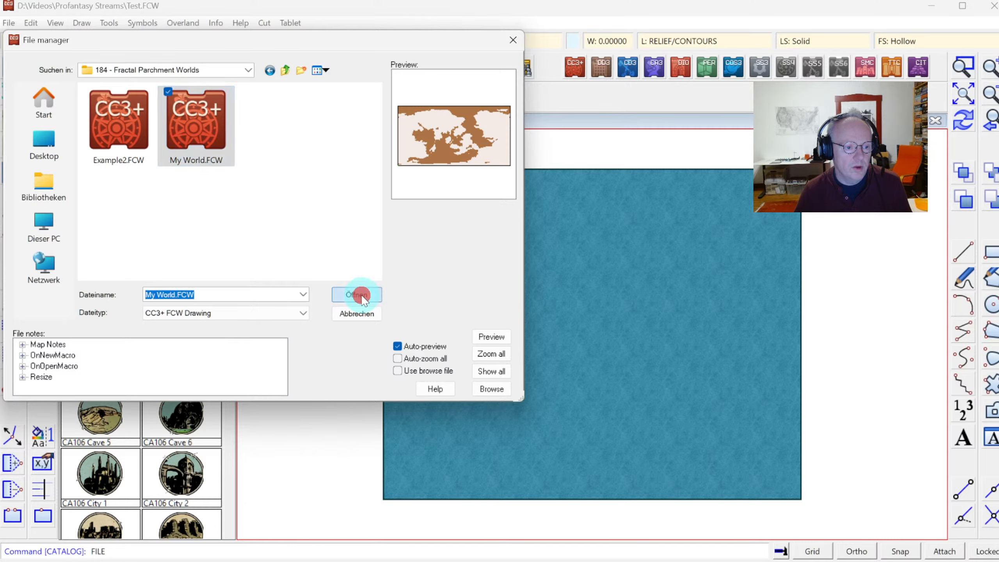
click(875, 561)
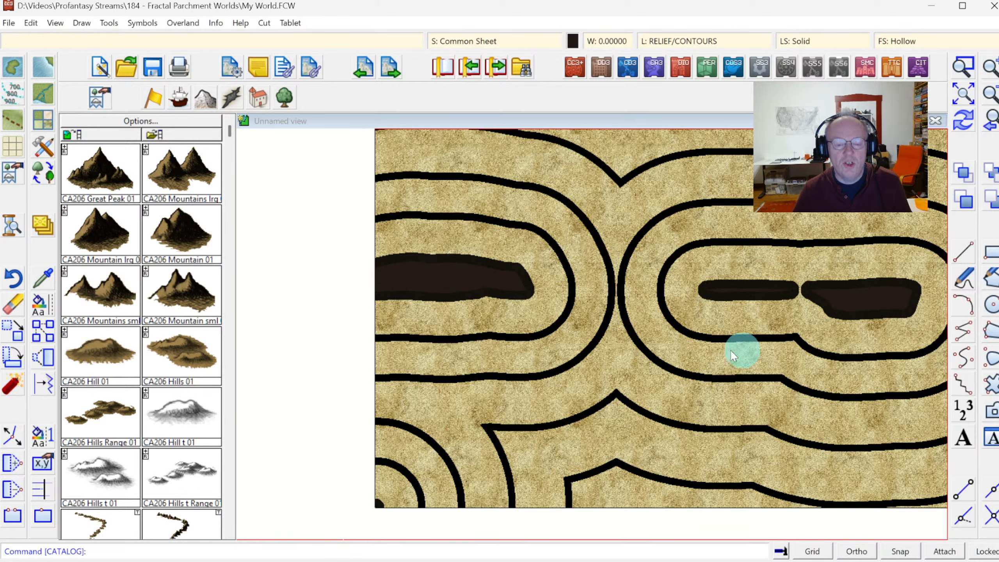
Set the blur radius of the LAND sheet's first Glow effect to 1 and redraw the map with it.
click(961, 95)
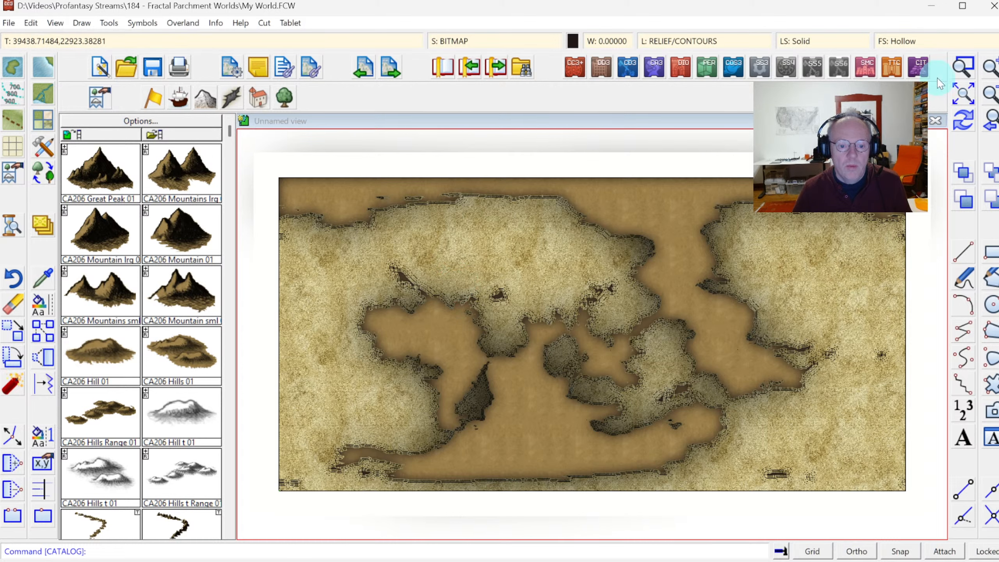
click(954, 70)
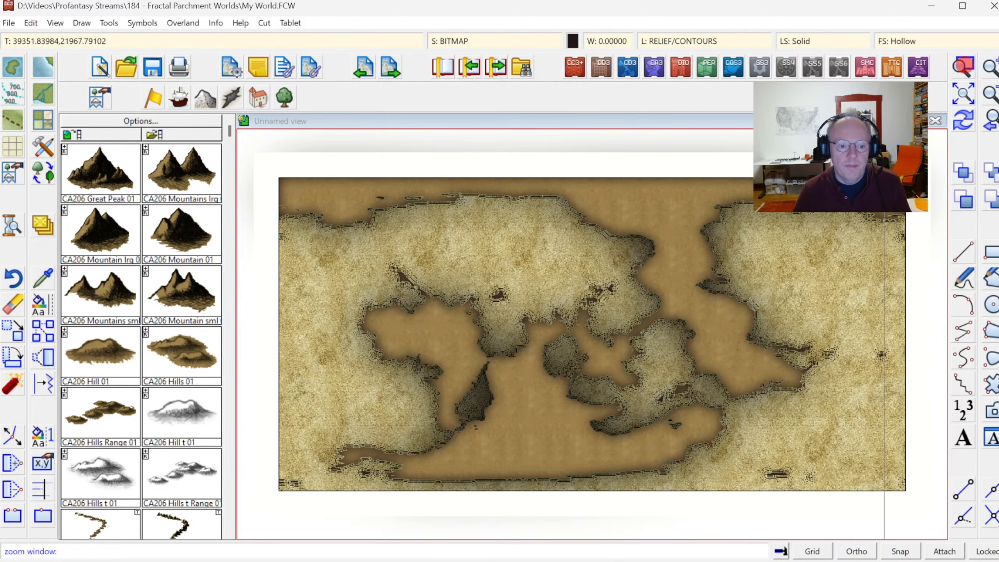
click(462, 283)
click(727, 442)
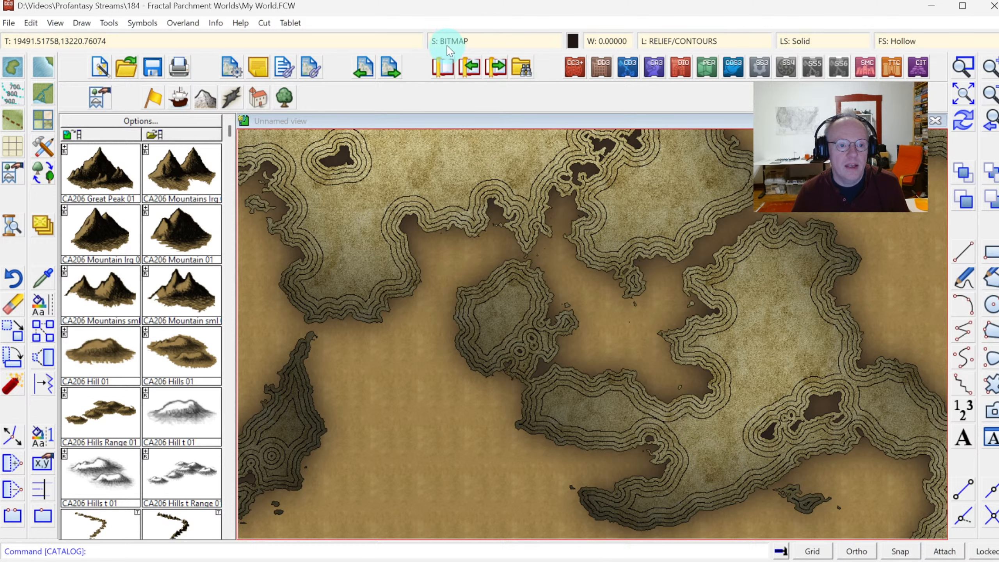
click(454, 38)
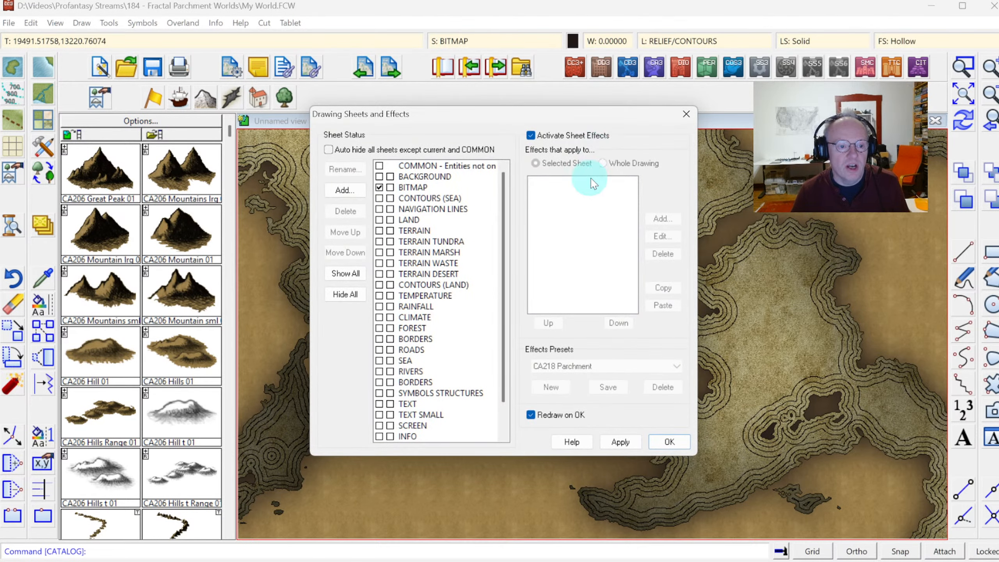
click(414, 221)
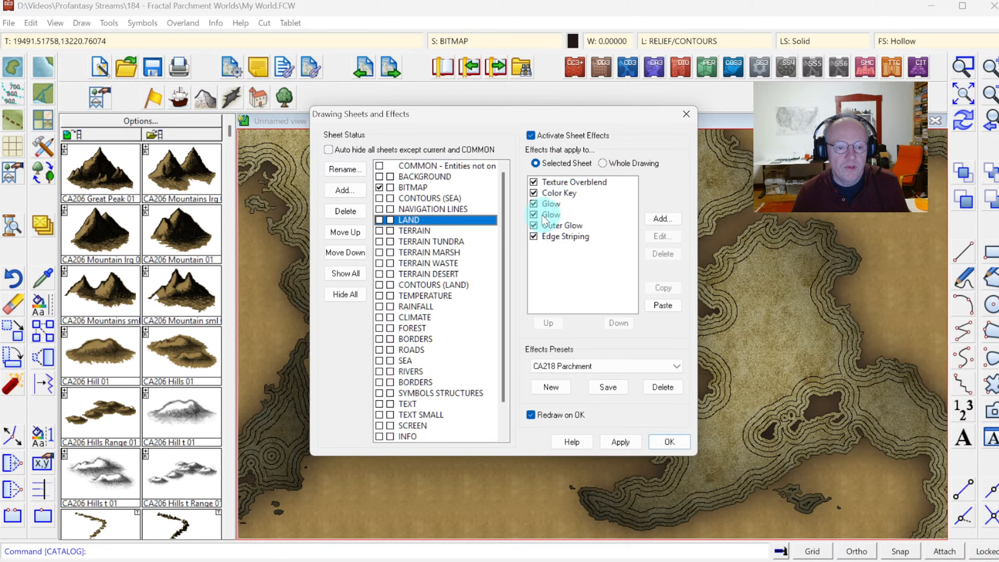
click(547, 203)
click(647, 238)
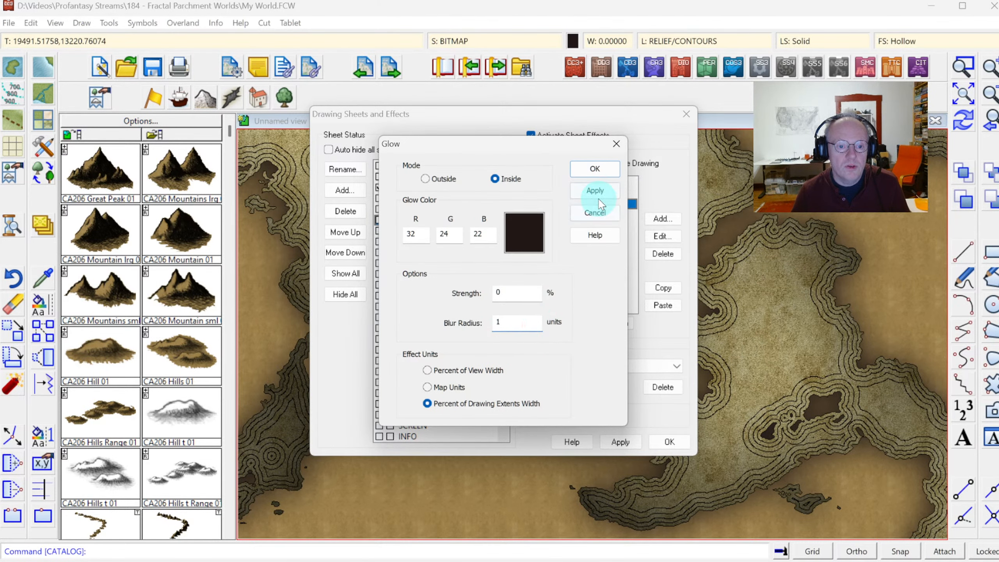
click(596, 192)
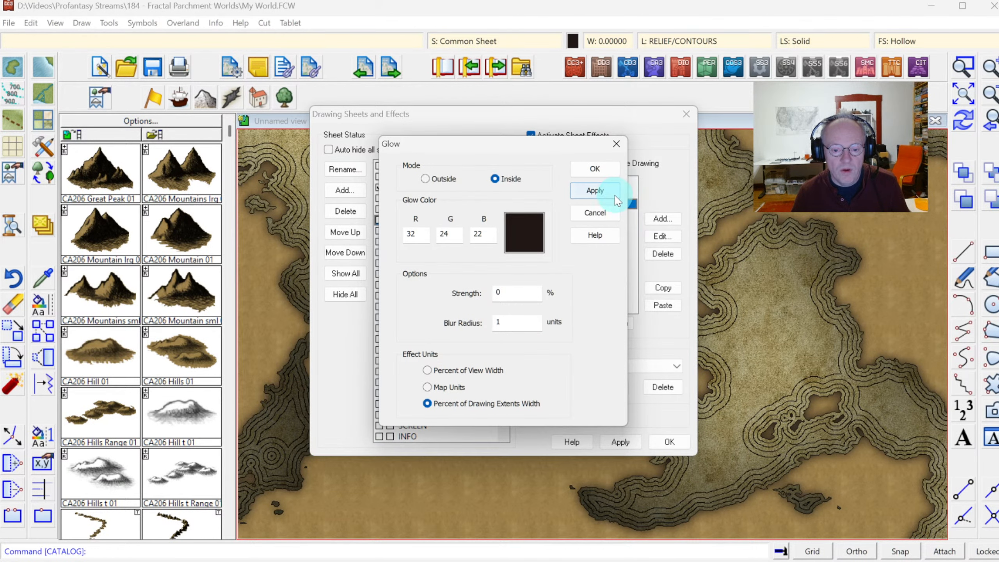
click(580, 168)
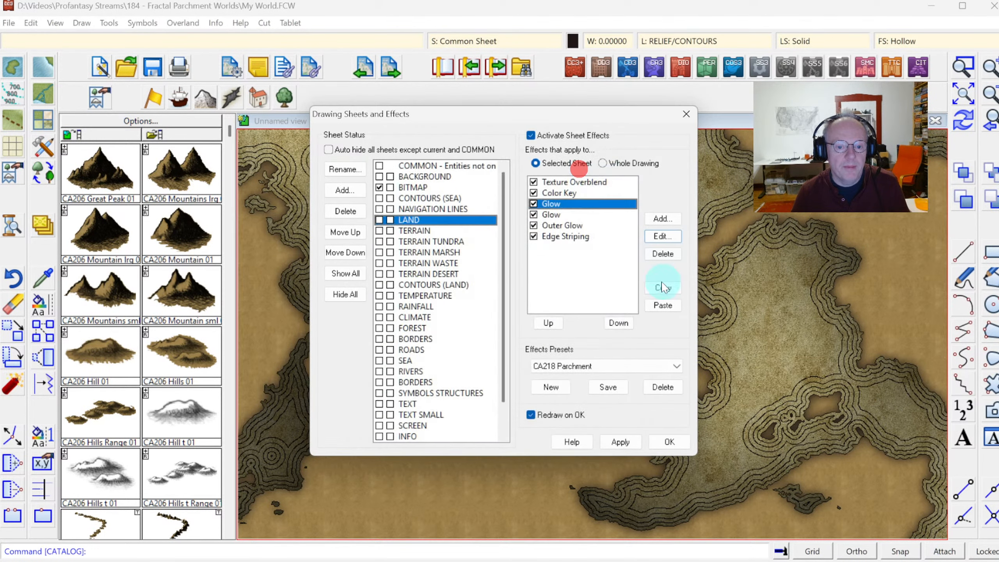
click(669, 432)
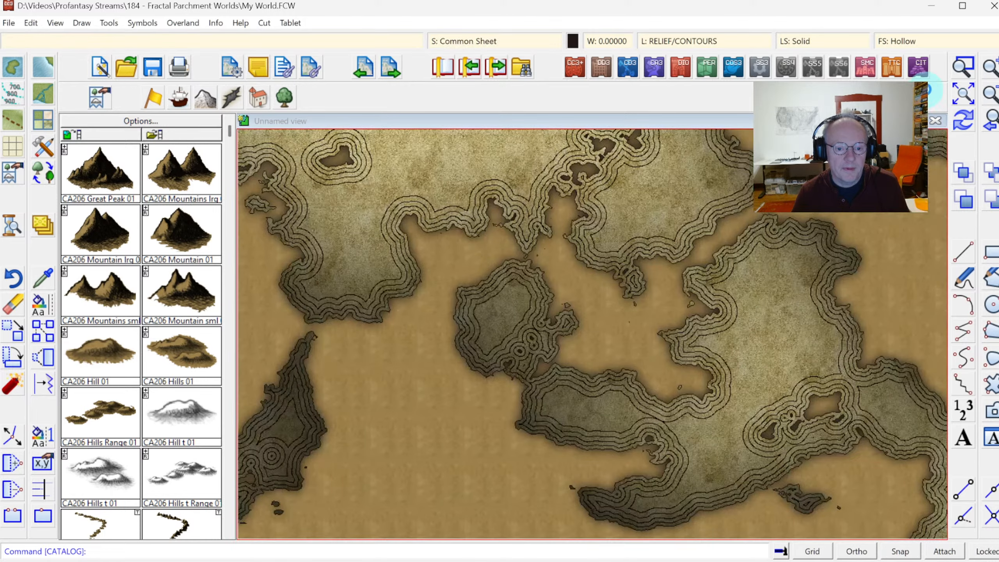
Turn off the Texture Overblend effect on the LAND sheet and redraw the map.
click(964, 95)
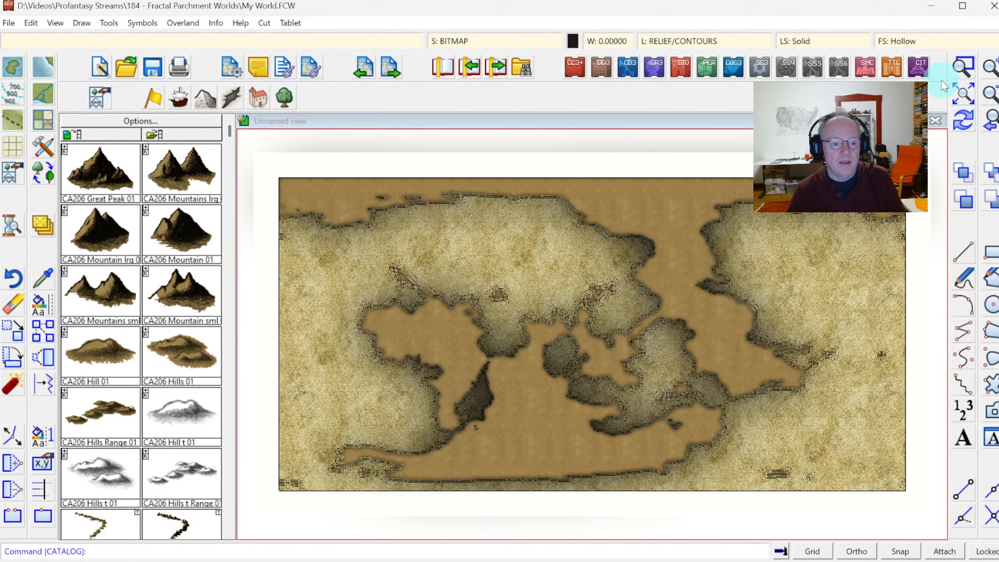
click(962, 71)
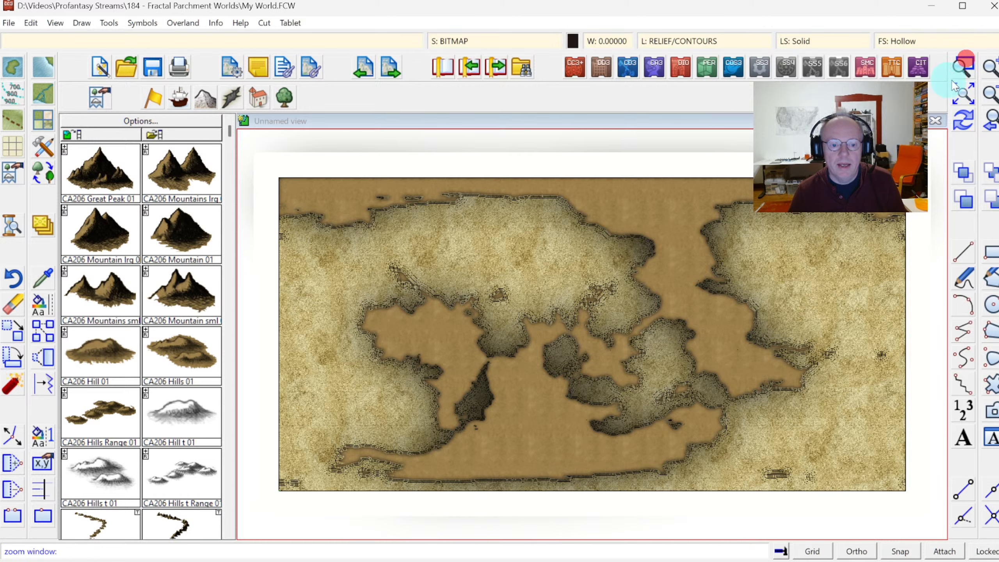
click(614, 268)
click(753, 359)
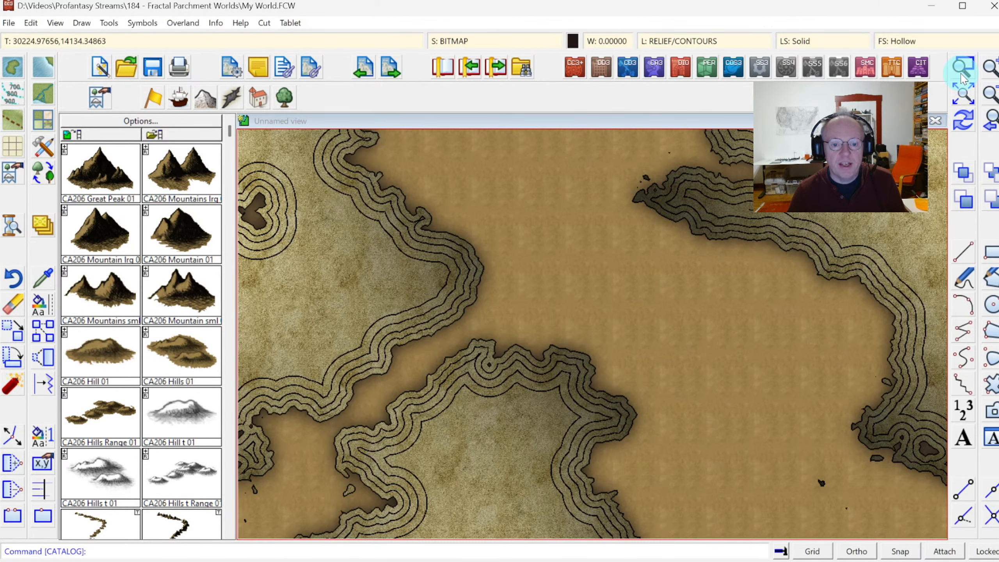
click(963, 102)
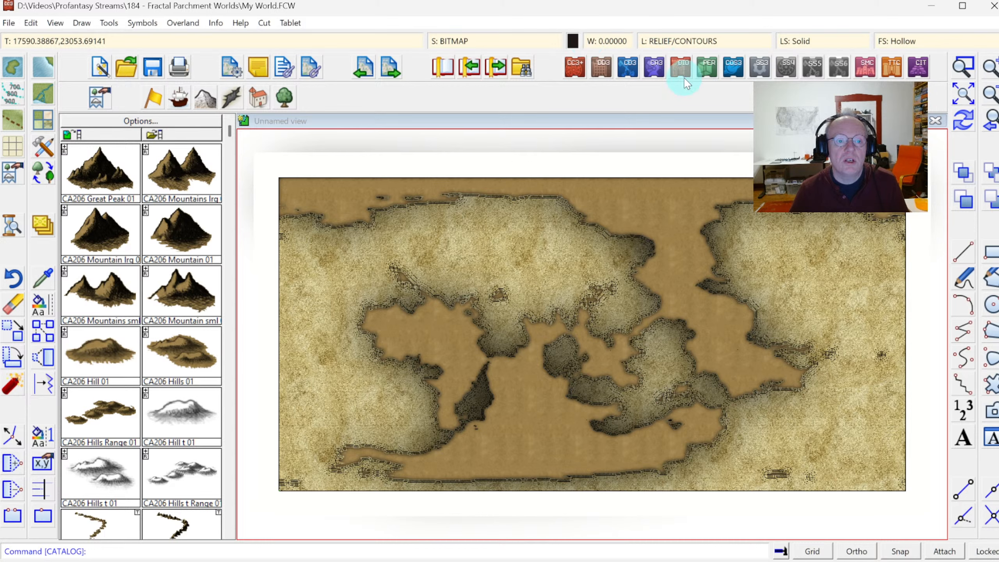
click(462, 38)
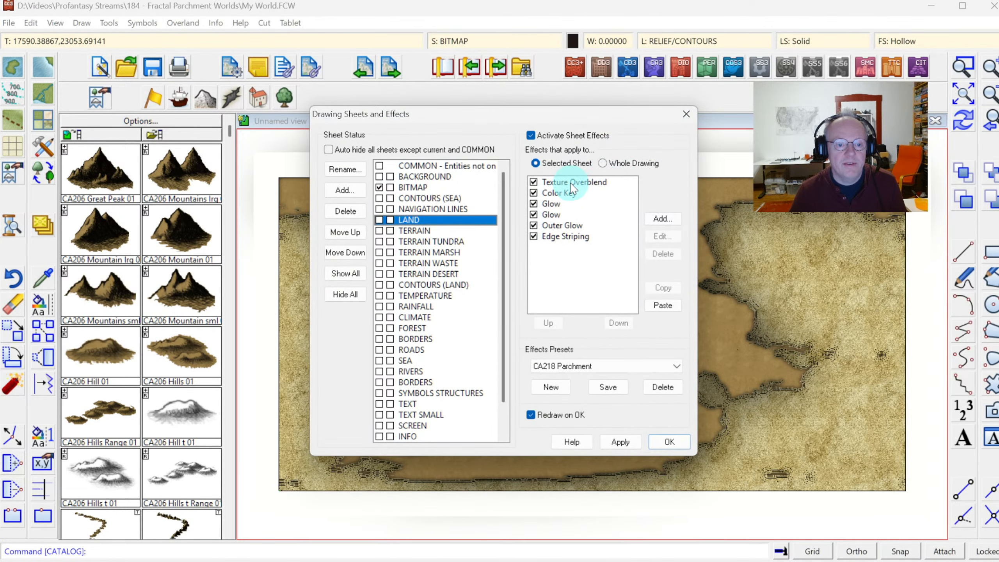
click(570, 183)
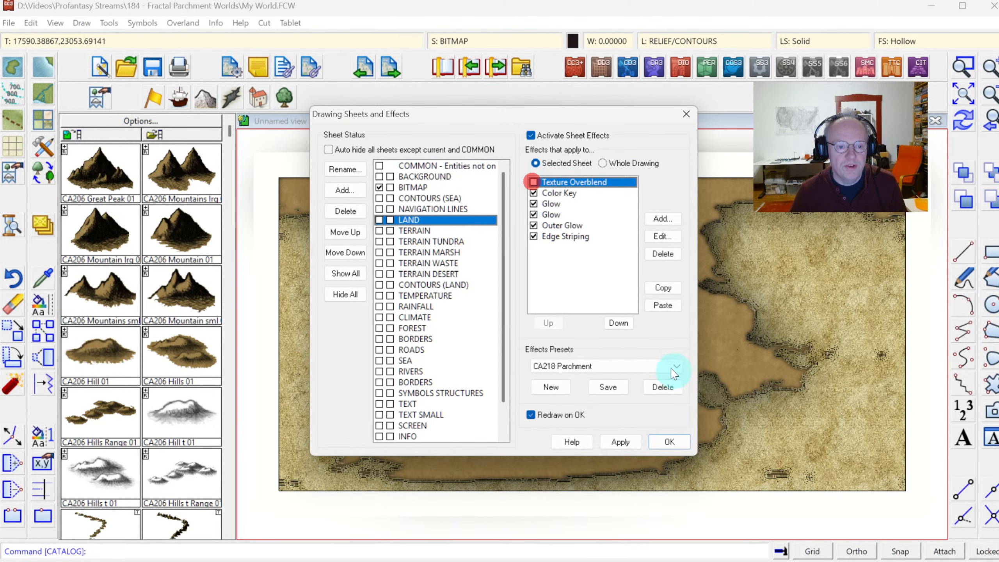
click(668, 441)
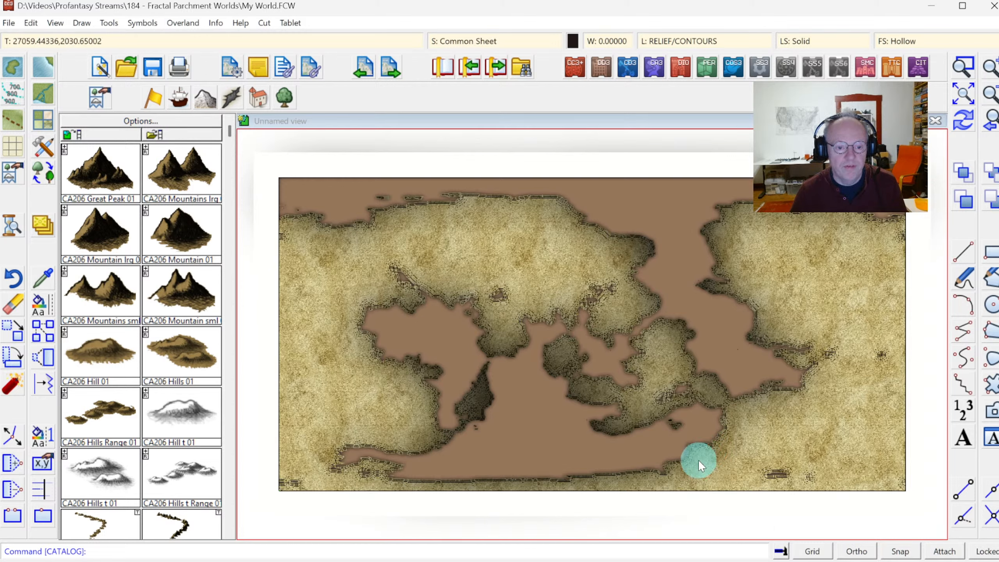
click(573, 39)
click(578, 207)
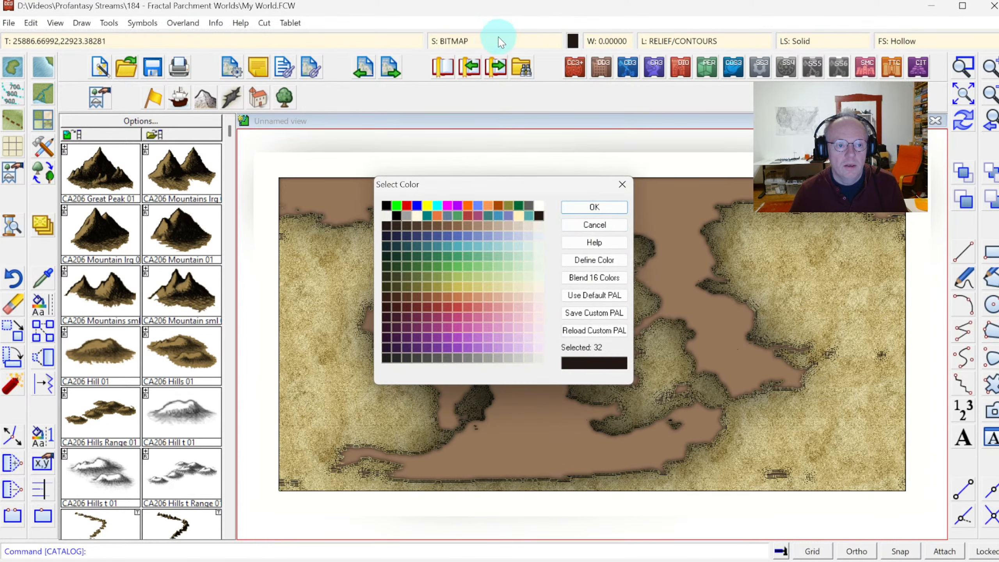
Turn off the Texture Overblend effect on the CONTOURS (SEA) sheet and redraw the map.
click(484, 39)
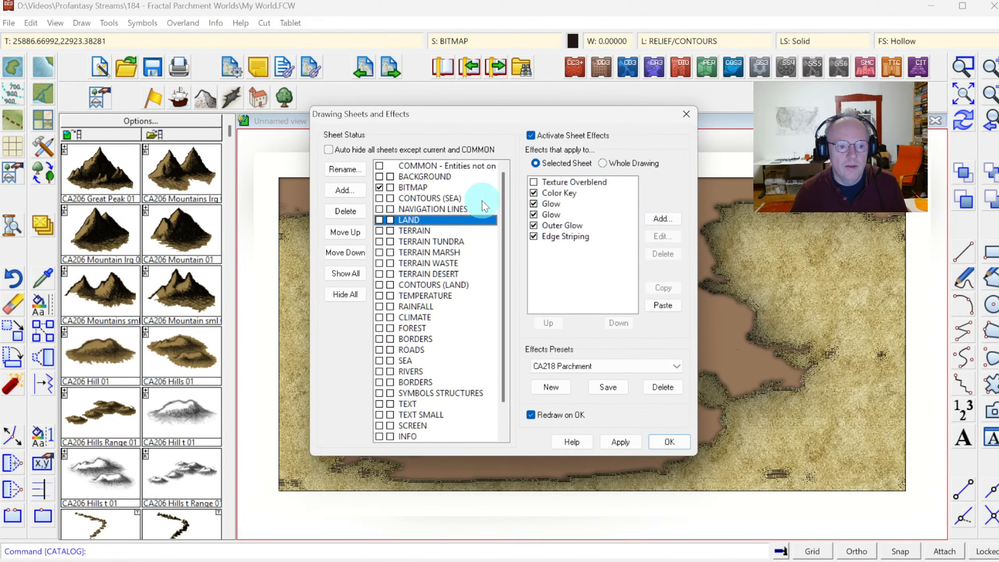
click(410, 198)
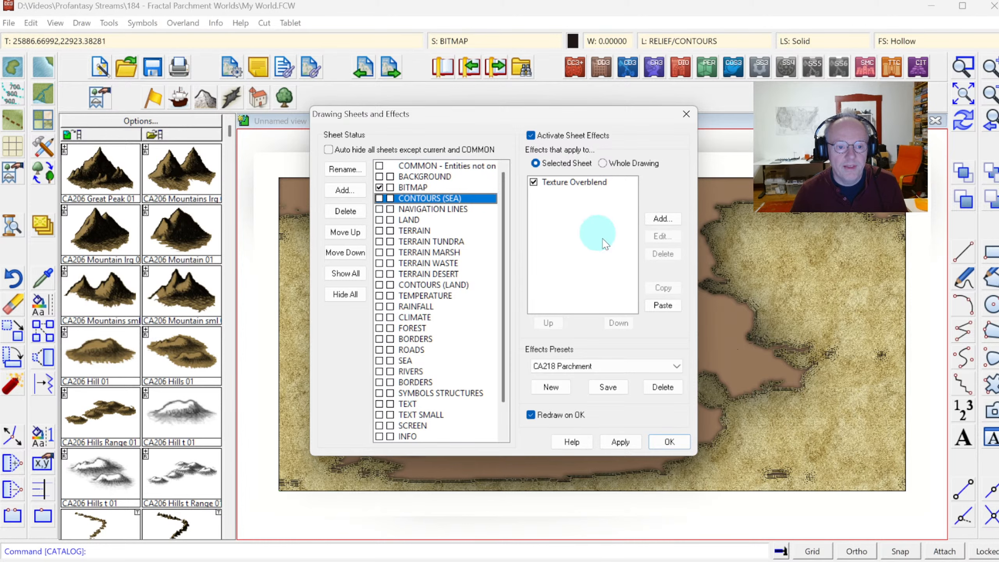
click(533, 183)
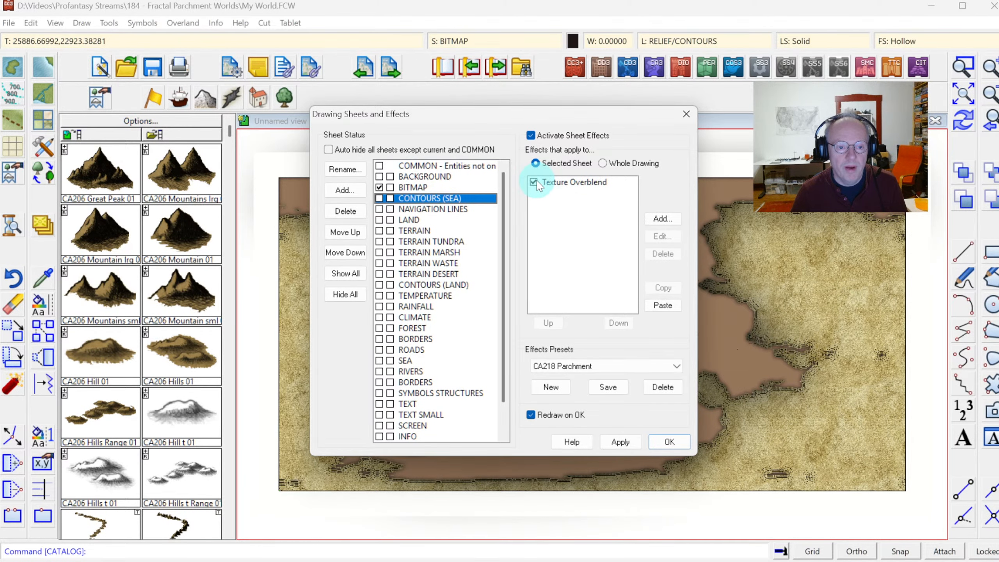
click(552, 188)
click(672, 440)
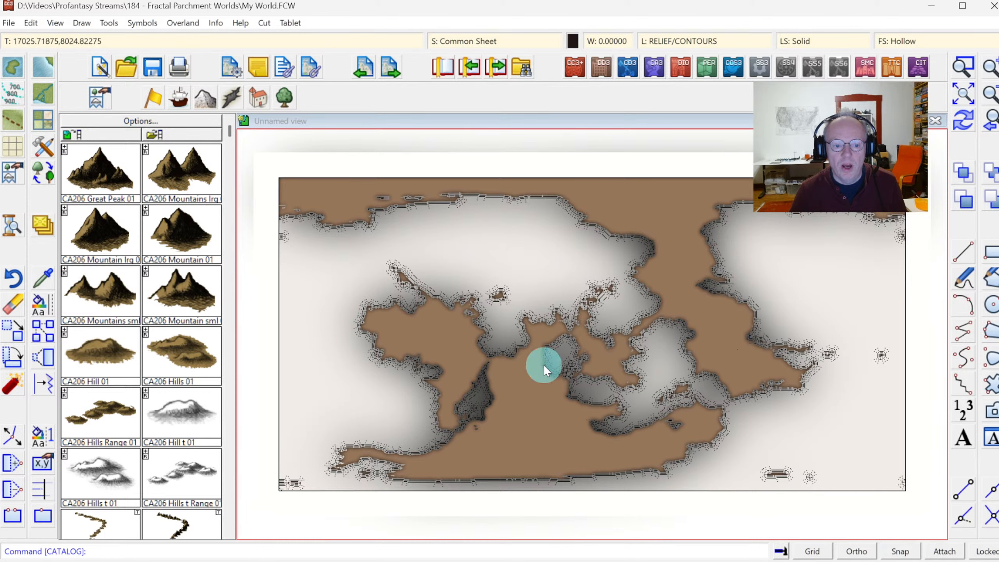
Turn the CONTOURS (SEA) sheet's Texture Overblend effect back on and copy it to the LAND sheet.
click(964, 67)
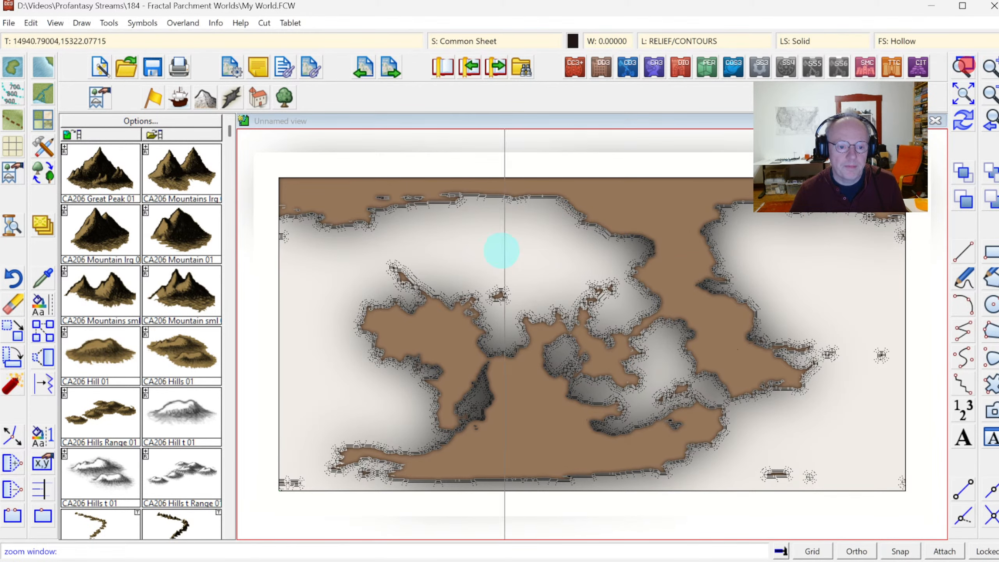
click(430, 261)
click(664, 430)
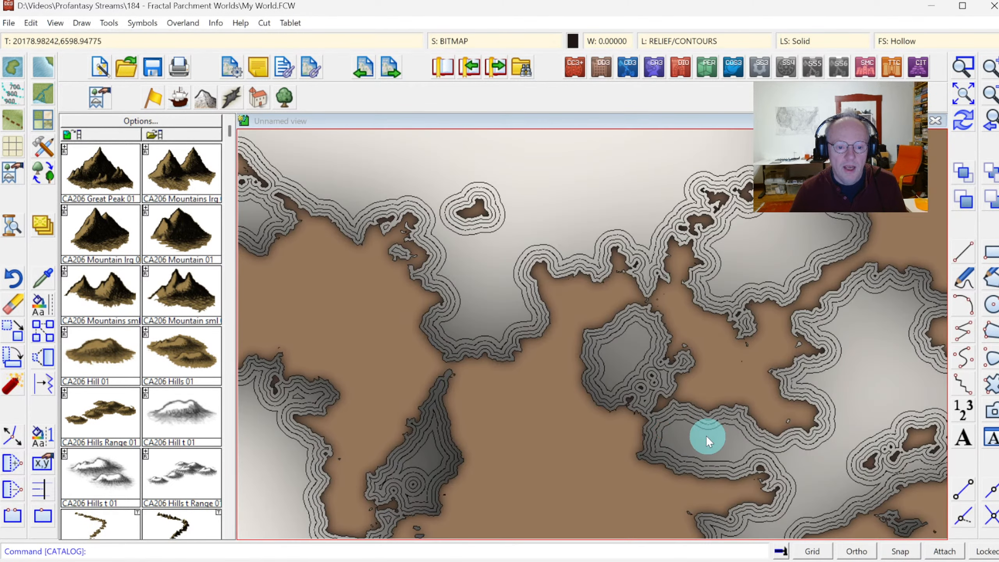
click(466, 41)
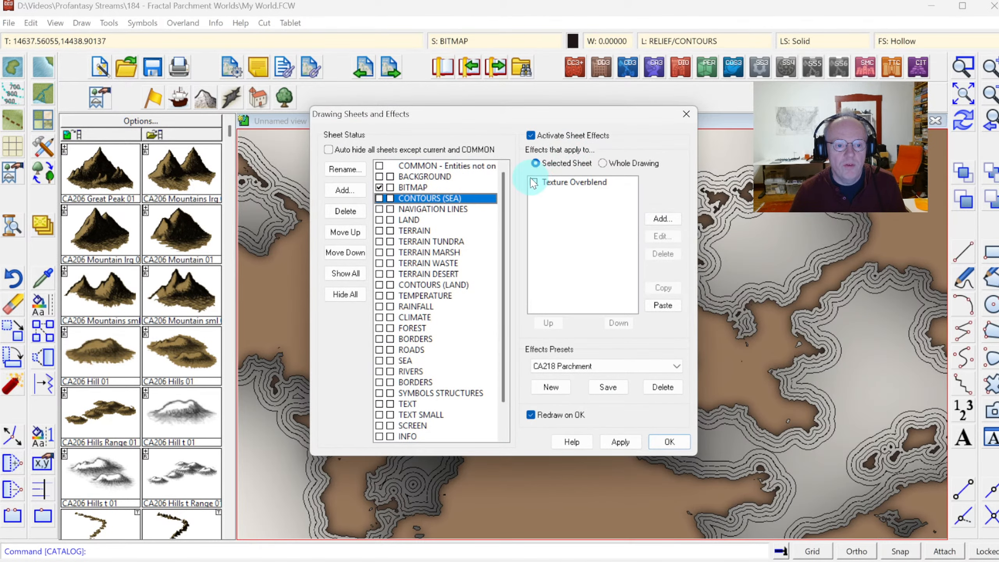
click(534, 183)
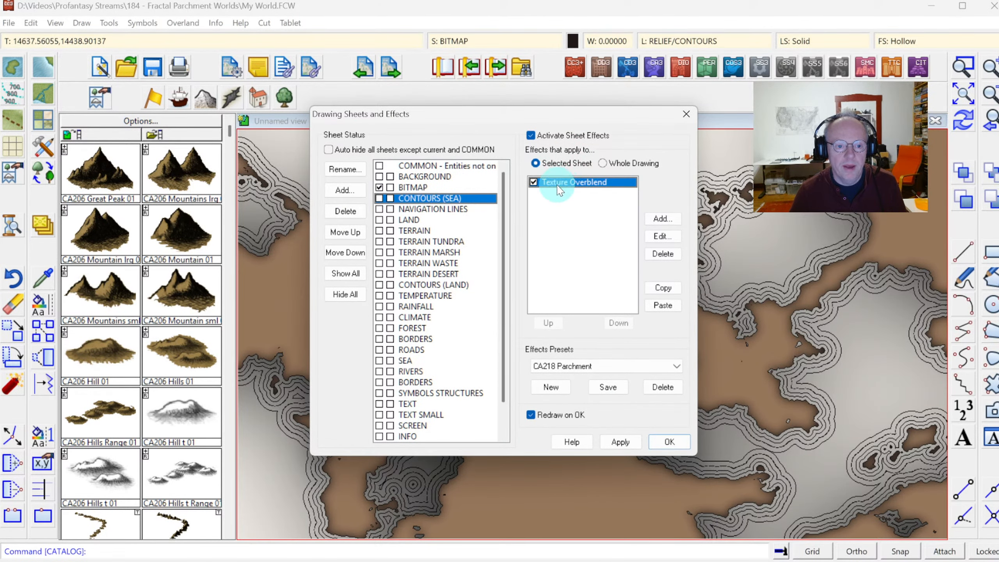
click(660, 289)
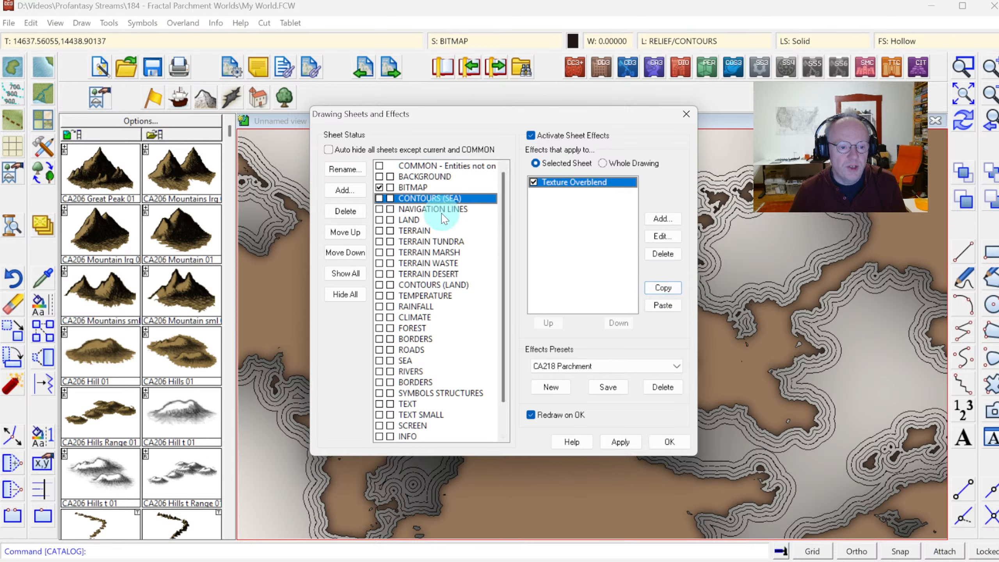
click(420, 221)
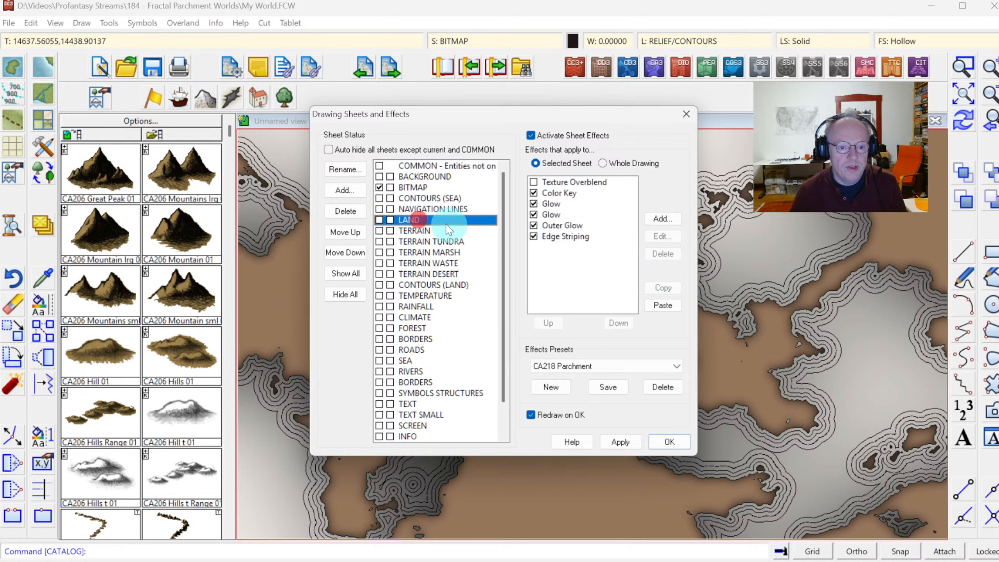
click(662, 306)
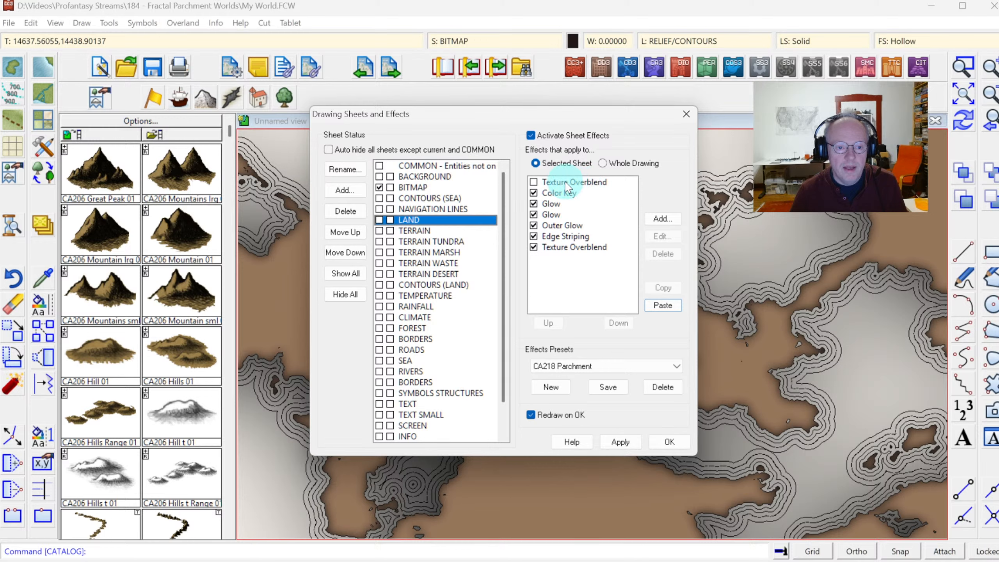
Move the pasted Texture Overblend effect on the LAND sheet up to directly below Color Key, ahead of both Glow effects.
click(535, 246)
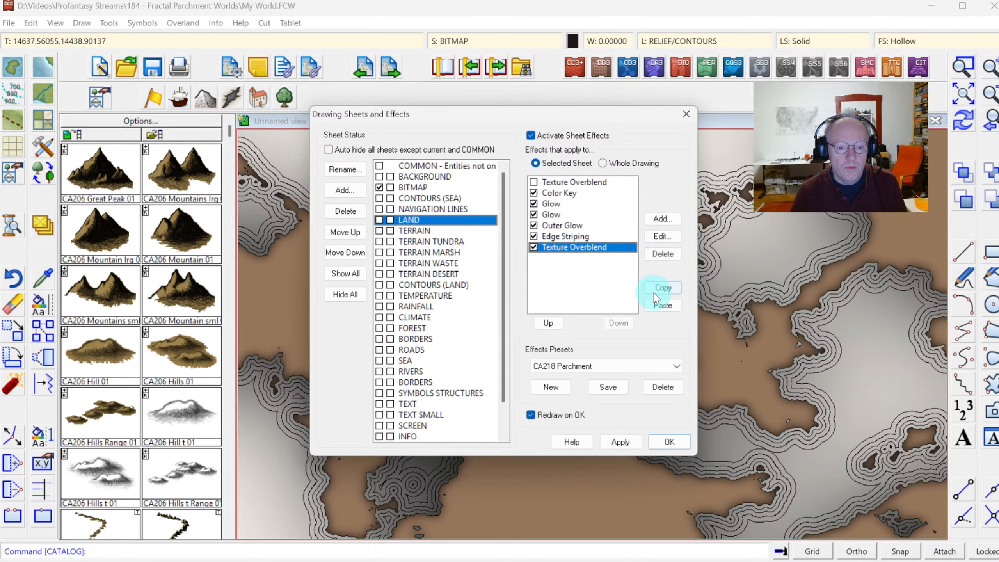
click(558, 321)
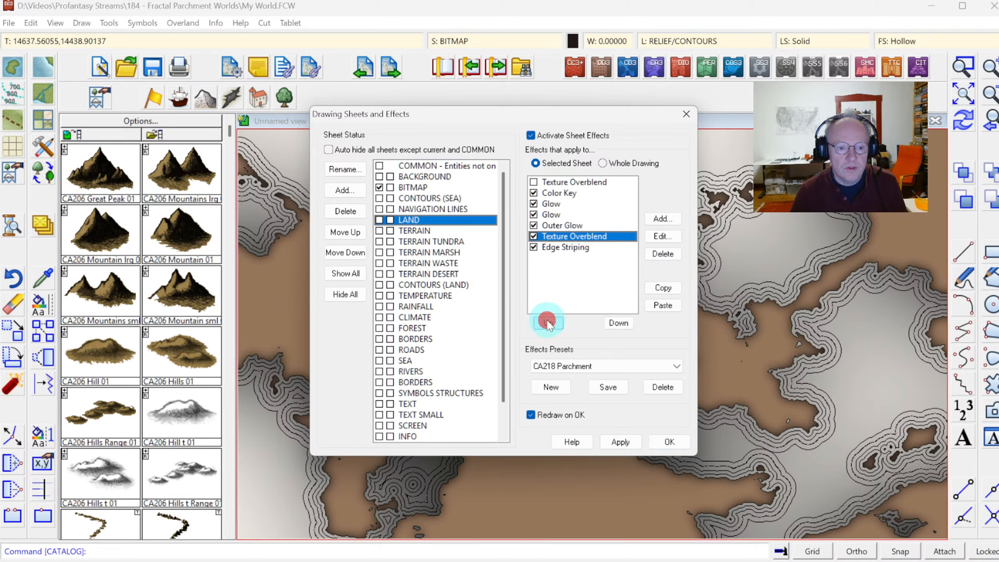
click(548, 322)
click(549, 322)
click(548, 322)
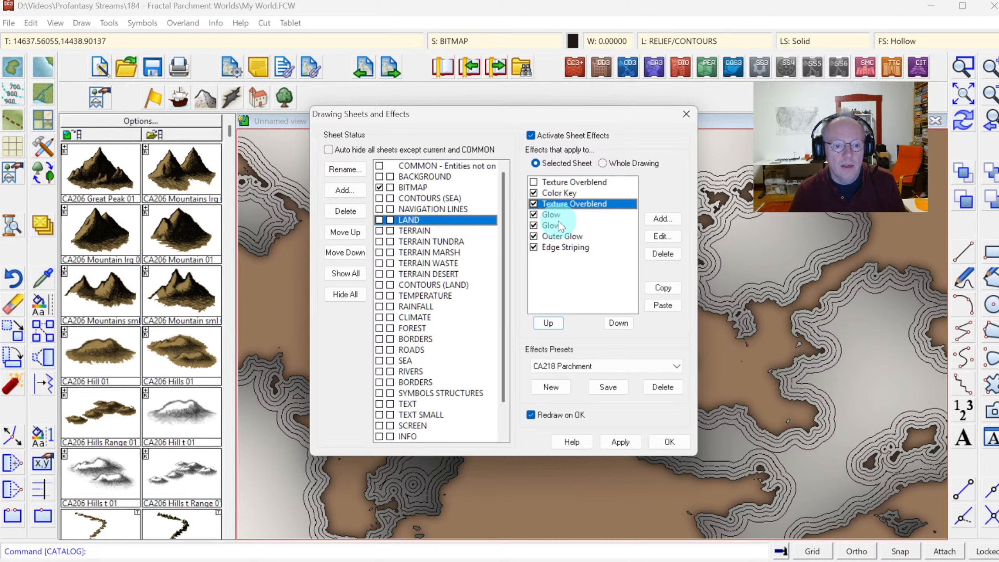
Move the LAND sheet's disabled Texture Overblend effect down one place so that it follows Color Key.
click(555, 180)
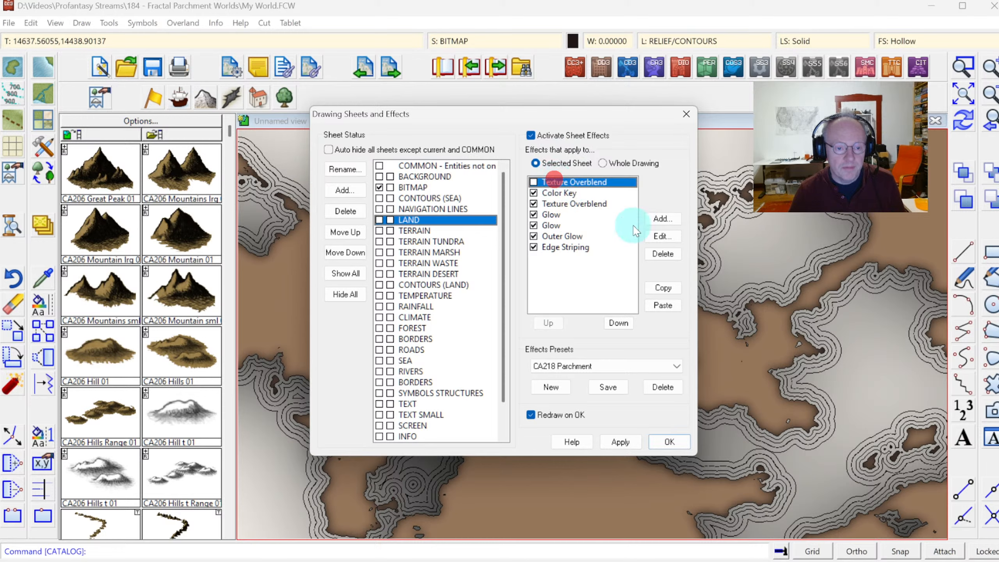
key(Down)
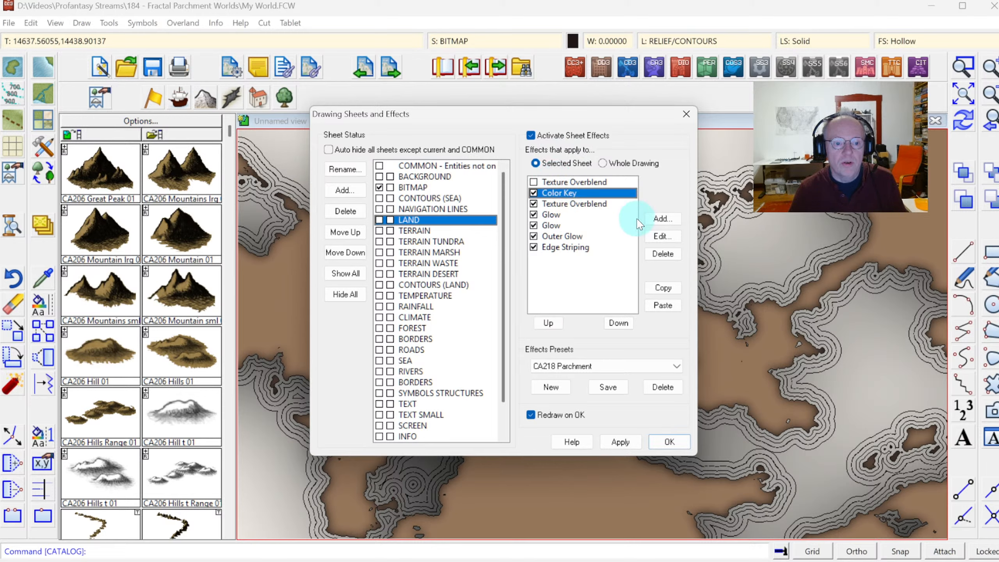
click(581, 178)
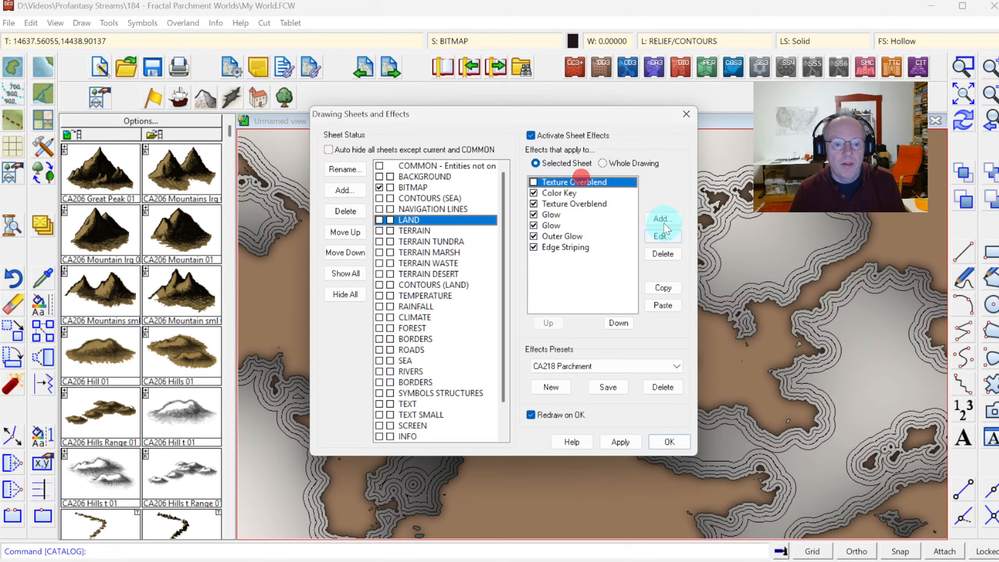
click(618, 324)
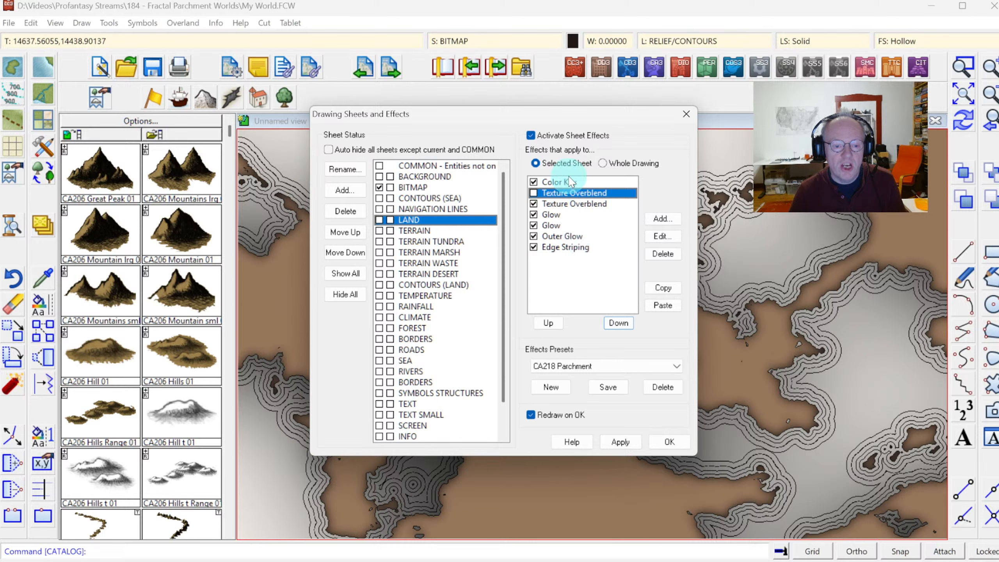
click(657, 221)
click(547, 428)
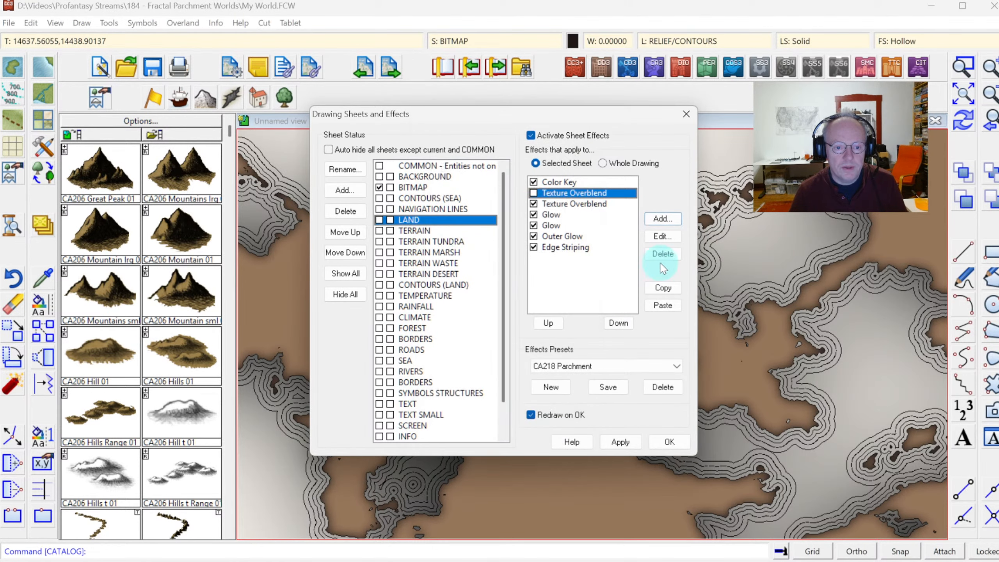
Paste the copied Texture Overblend effect onto the CONTOURS (SEA) sheet, turn off that sheet's original one, and redraw the map.
click(431, 200)
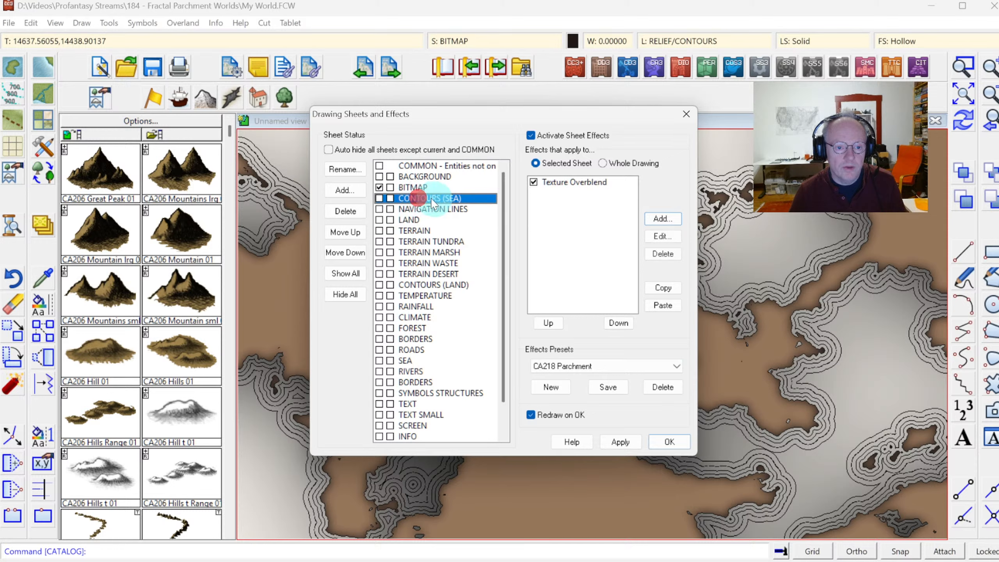
click(578, 210)
click(664, 306)
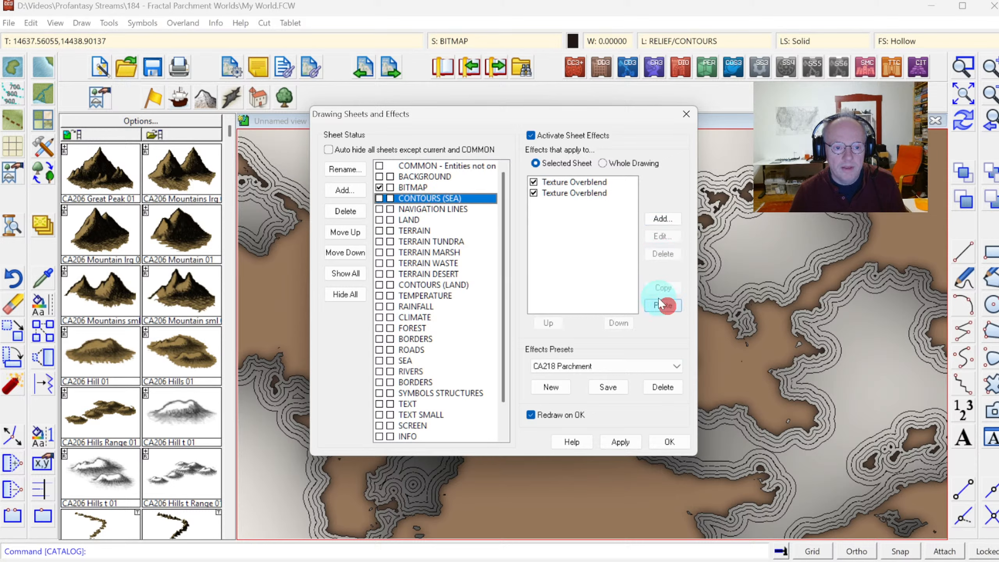
click(534, 182)
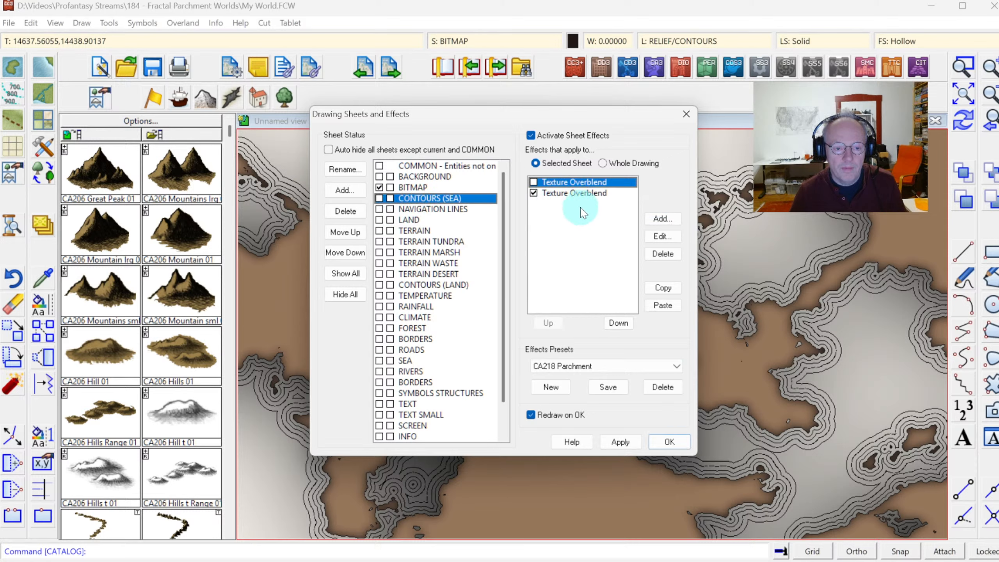
click(621, 442)
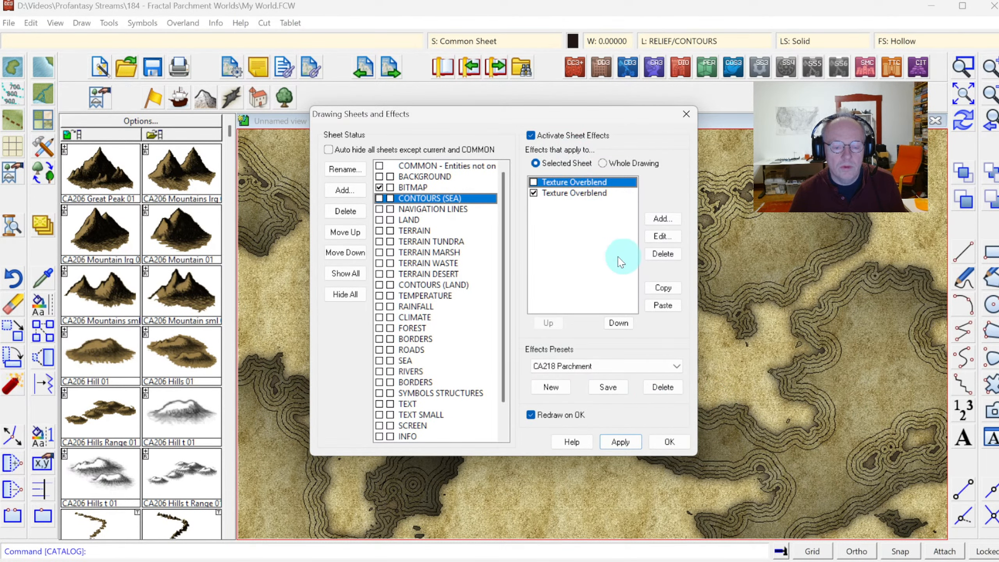
click(668, 442)
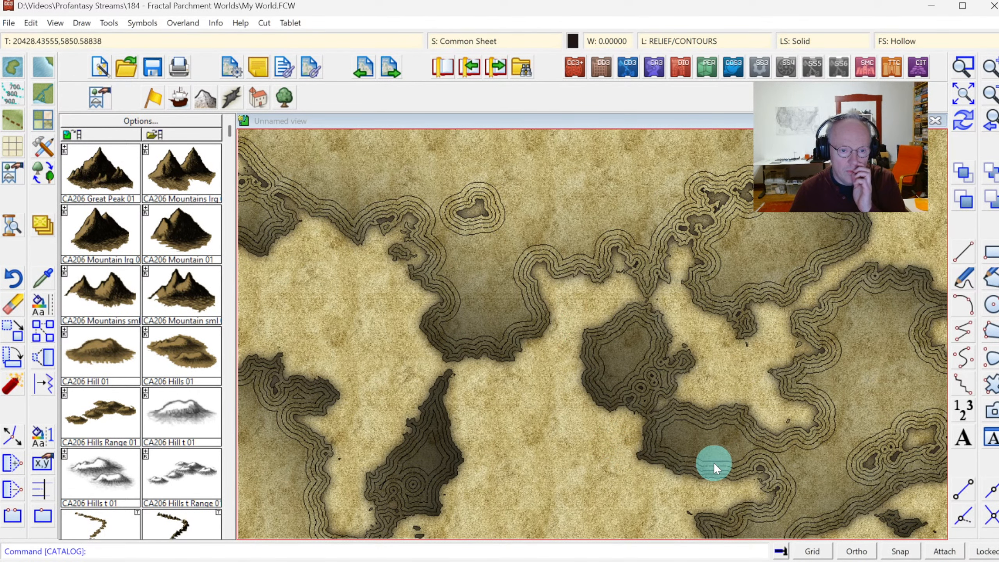
Examine the central coastlines on the map and the settings of both Texture Overblend effects on the CONTOURS (SEA) sheet.
click(960, 92)
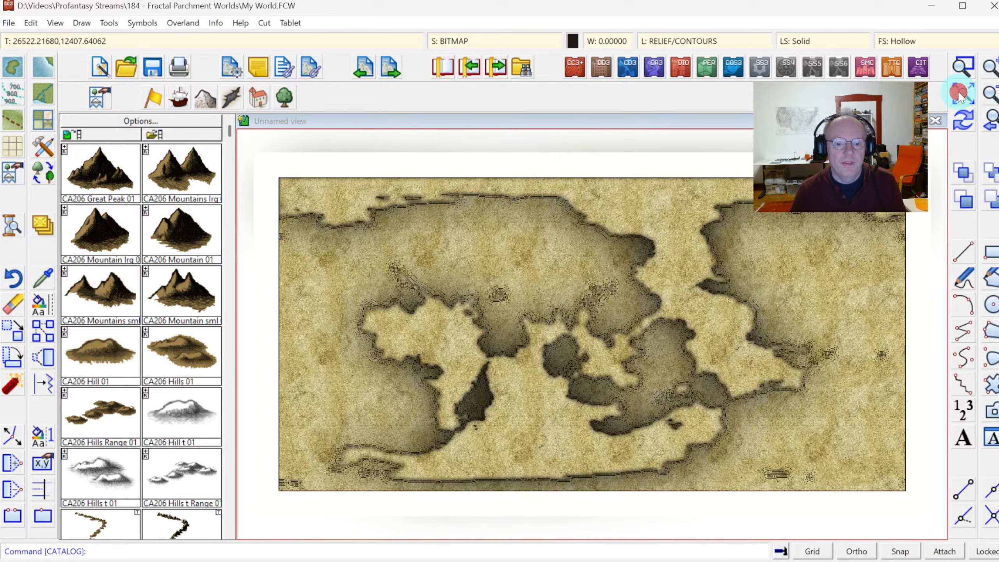
click(966, 71)
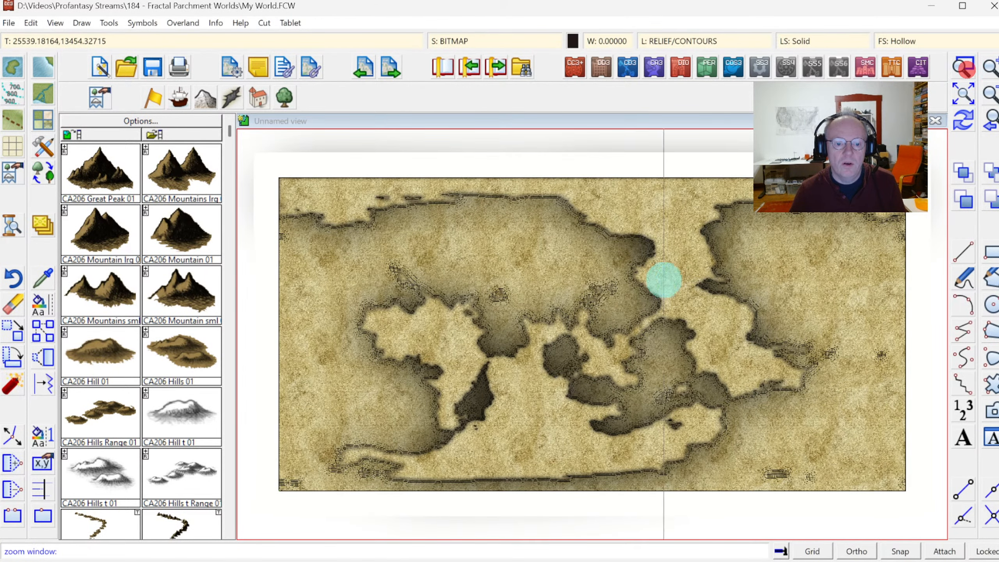
click(542, 277)
click(677, 369)
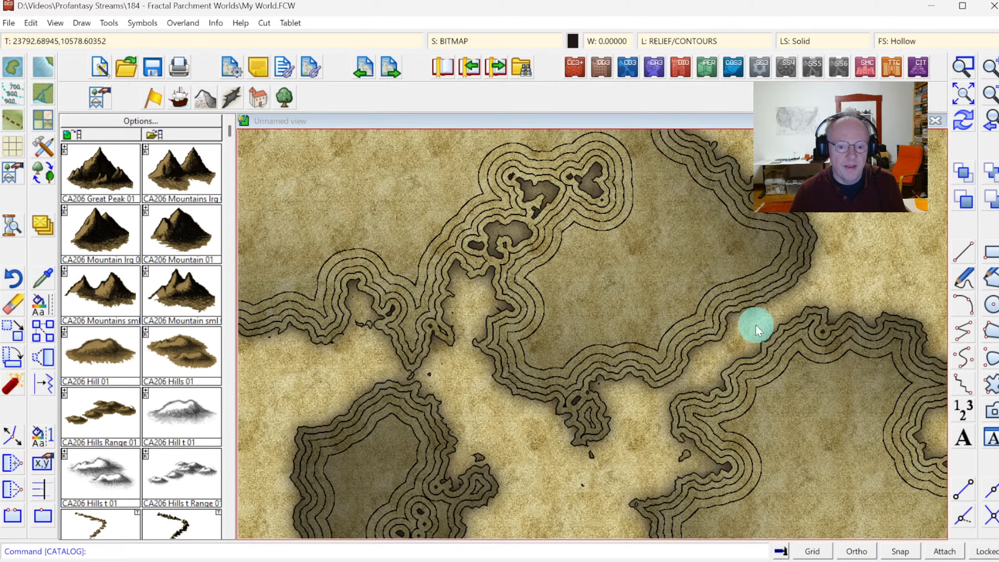
click(468, 34)
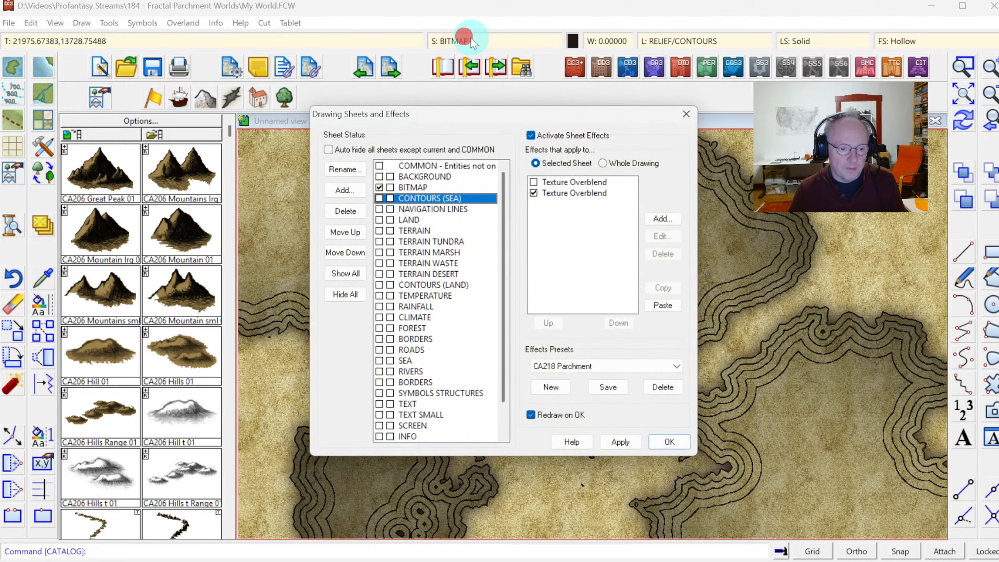
click(557, 183)
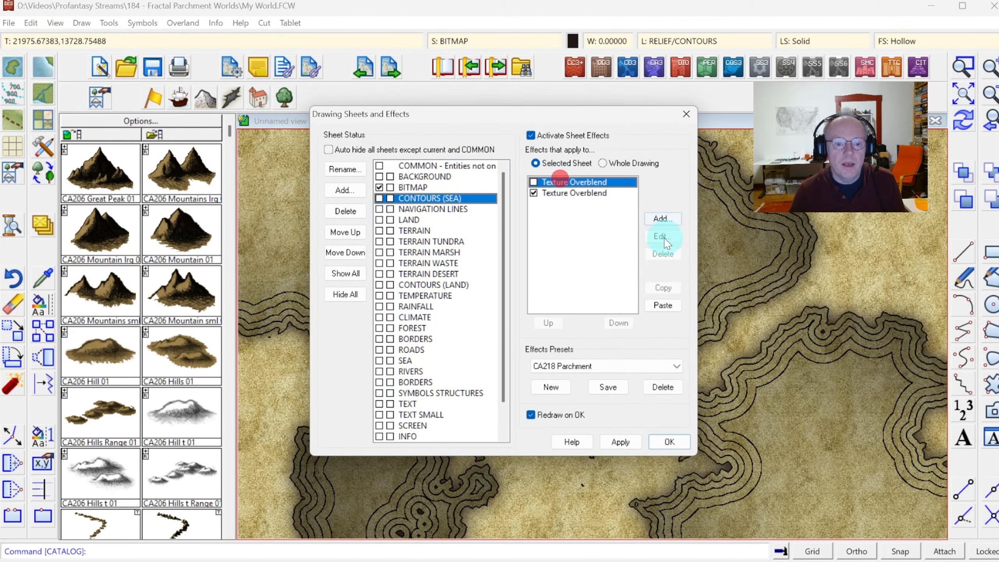
click(662, 237)
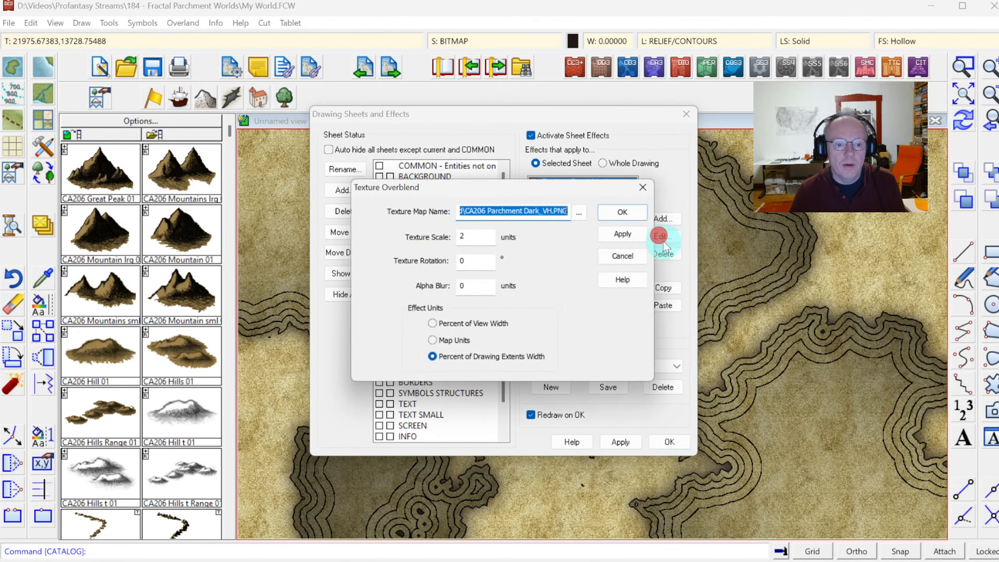
click(546, 211)
click(623, 255)
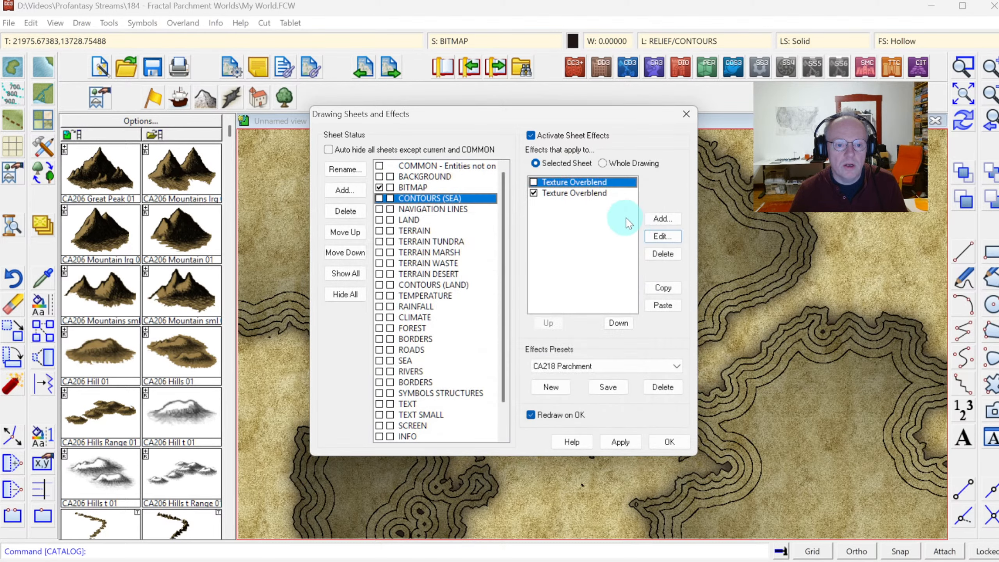
click(598, 193)
click(662, 236)
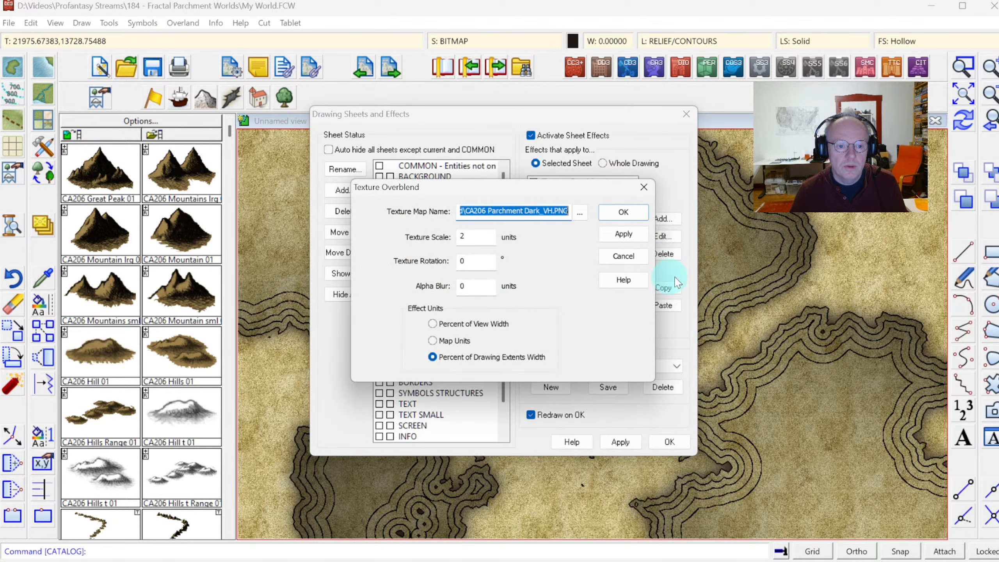
click(617, 256)
Paste the Texture Overblend effect onto the CONTOURS (SEA) sheet again, and delete both enabled copies, keeping only the disabled original.
click(565, 181)
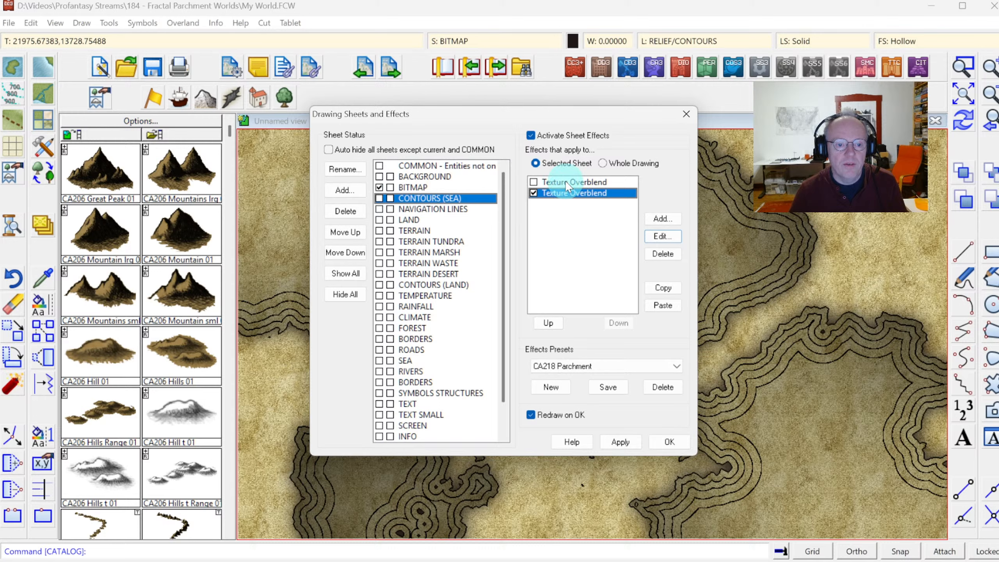
click(667, 311)
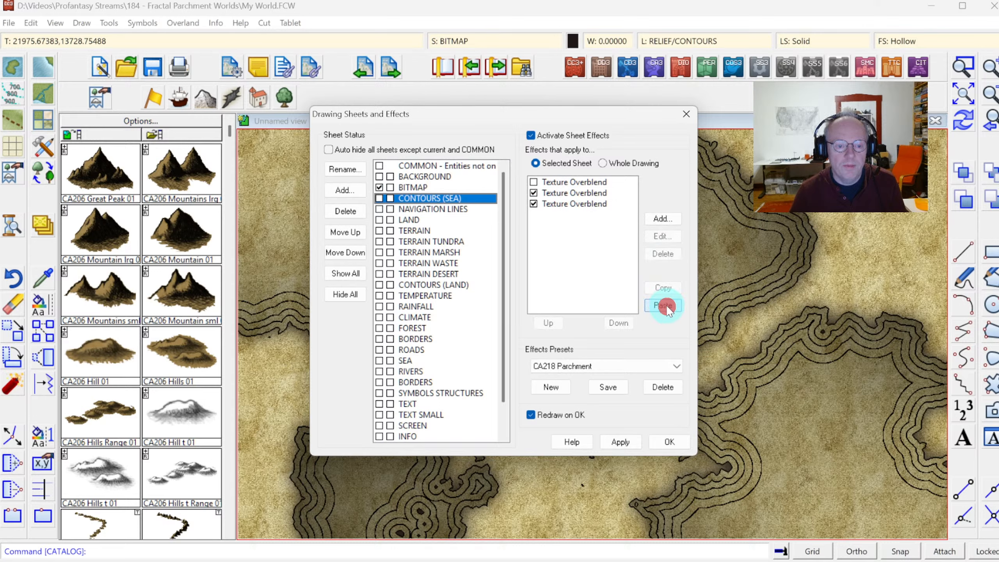
click(589, 203)
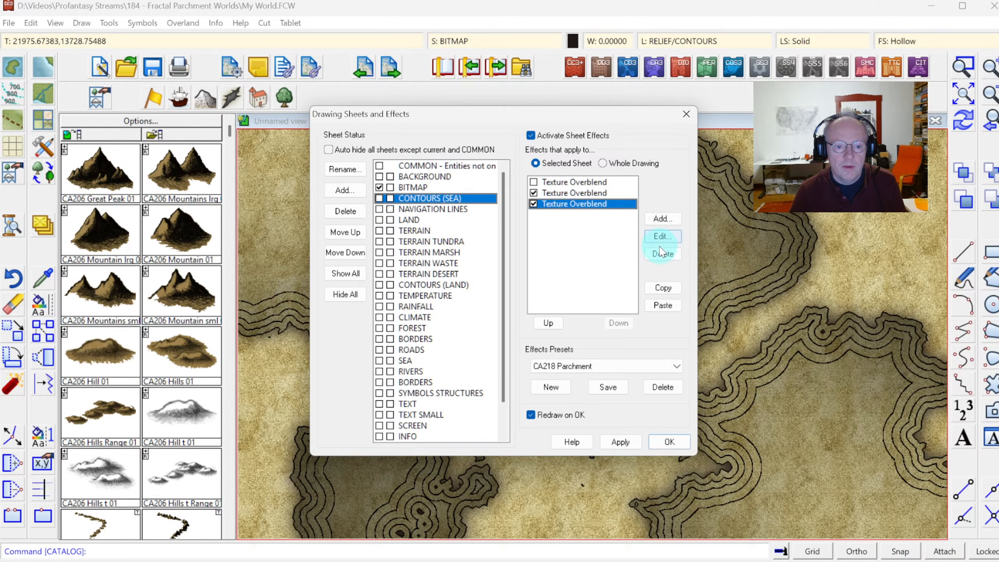
click(662, 254)
click(594, 193)
click(663, 253)
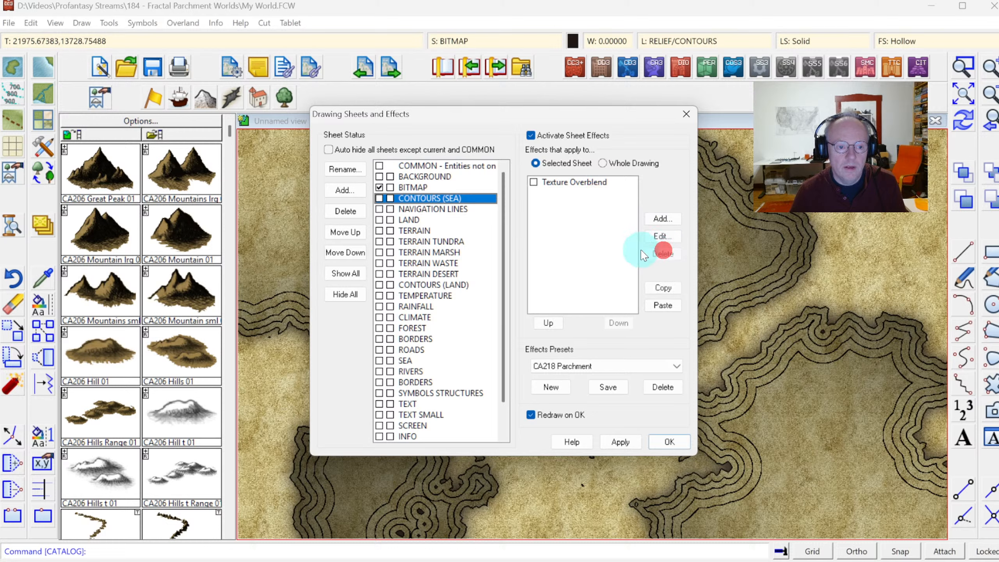
Compare the textures of both Texture Overblend effects on the LAND sheet and copy the disabled one using CA206 Land_VH.PNG.
click(426, 220)
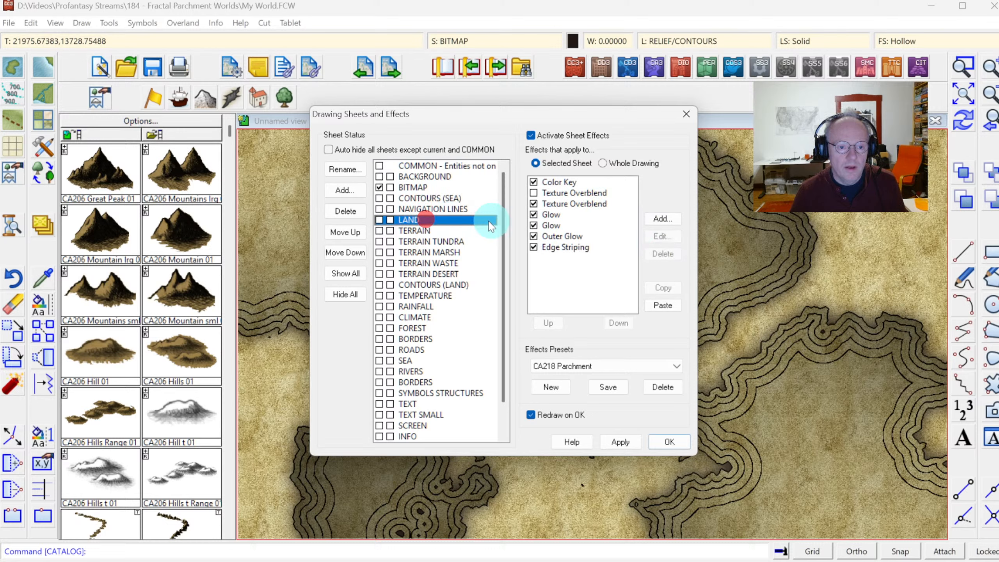
click(569, 203)
click(662, 237)
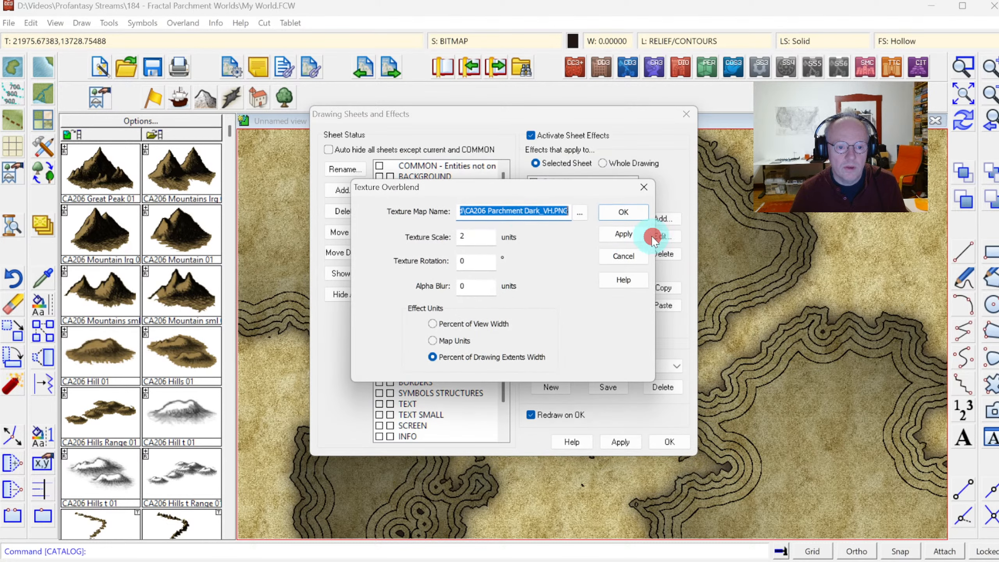
click(622, 255)
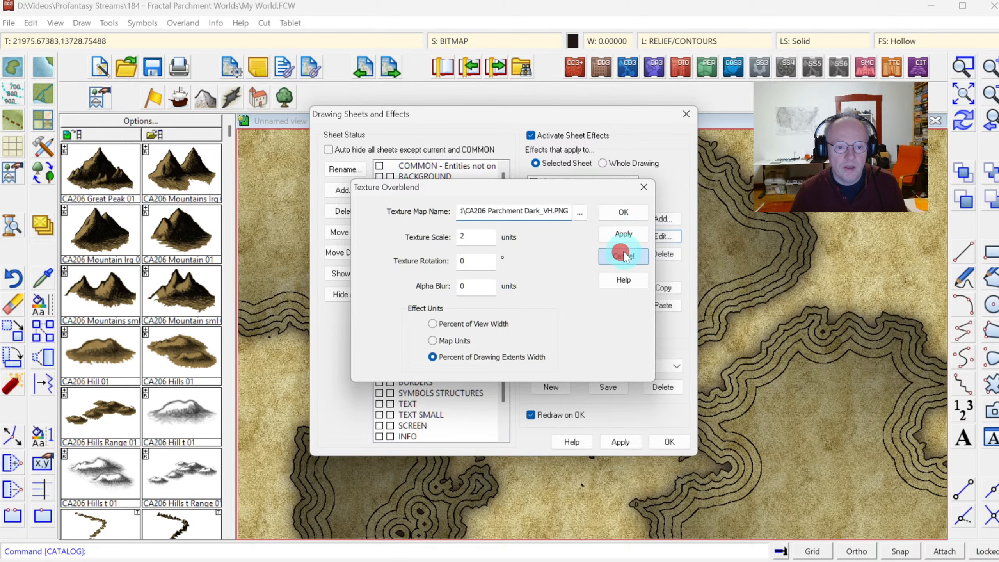
click(573, 193)
click(661, 236)
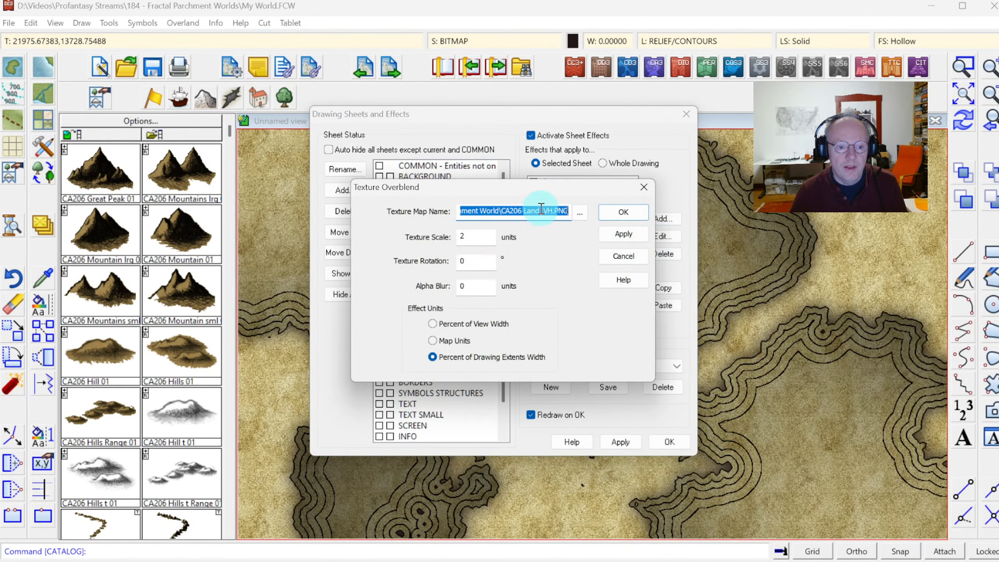
click(623, 255)
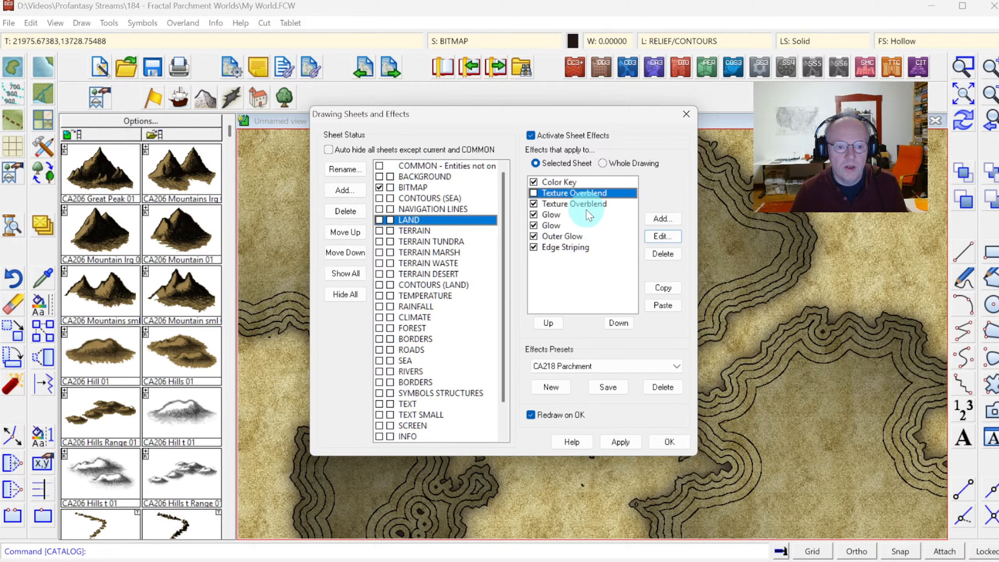
click(663, 288)
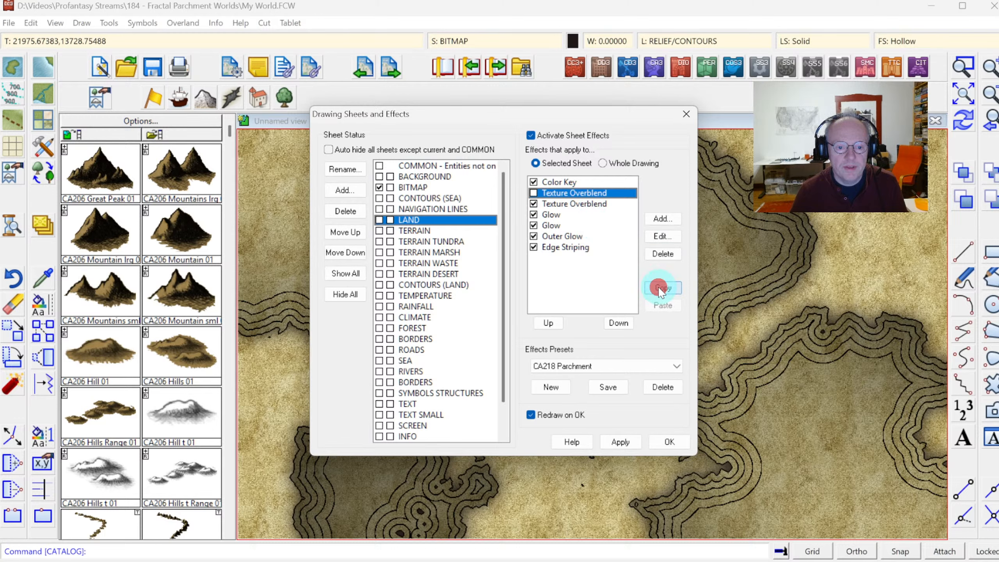
Paste the copied Texture Overblend effect onto the CONTOURS (SEA) sheet, check its texture, and redraw the map.
click(437, 198)
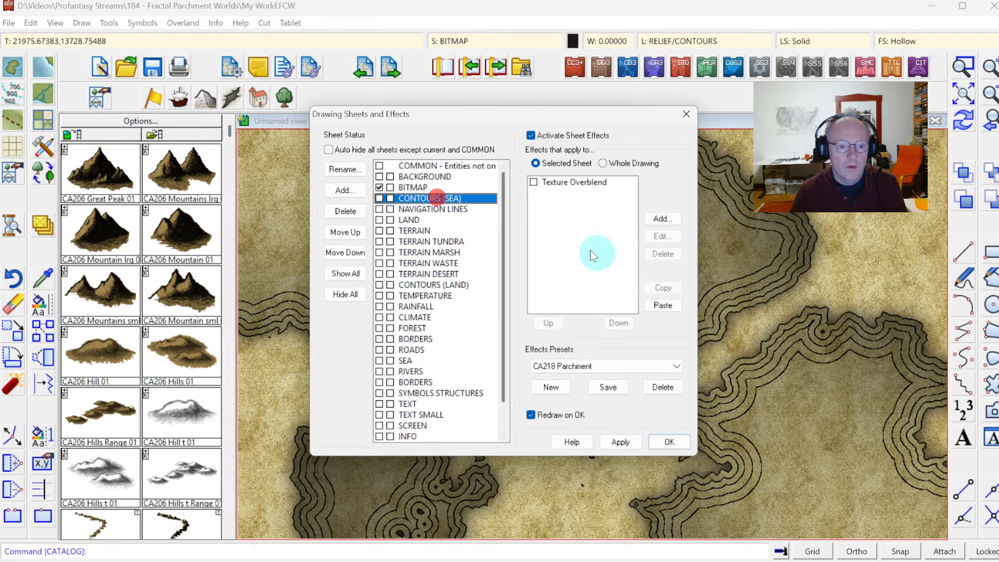
click(663, 305)
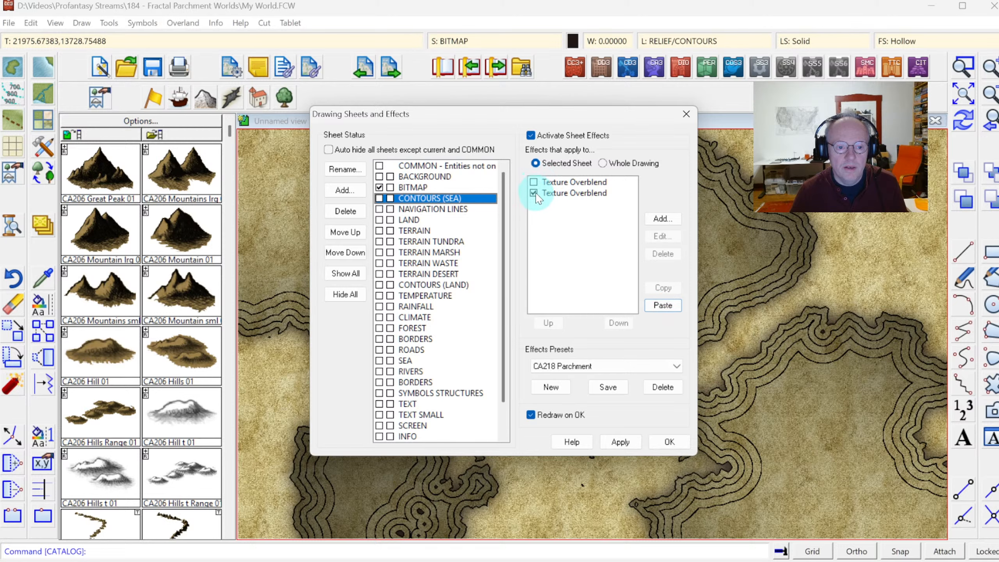
click(570, 193)
click(662, 236)
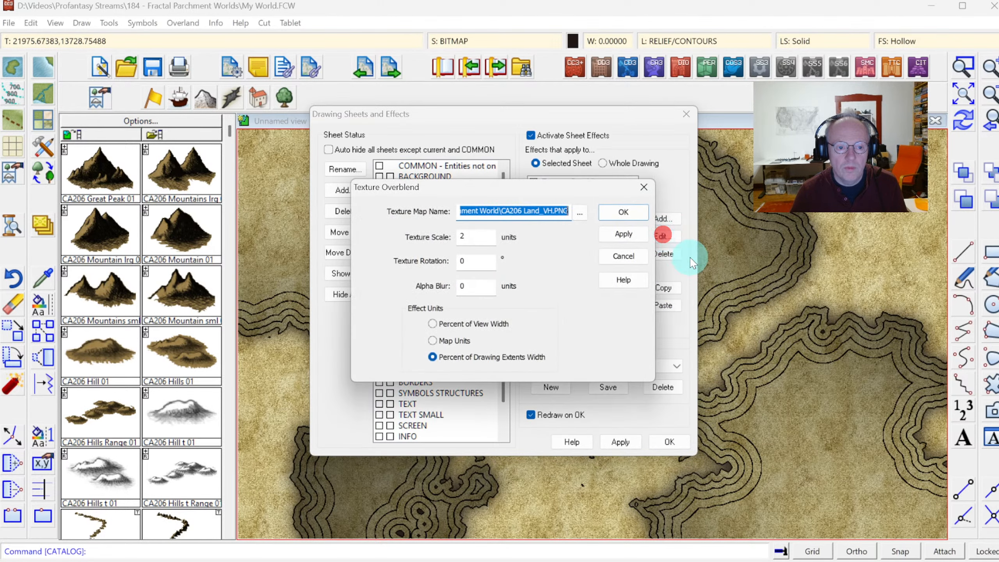
click(623, 211)
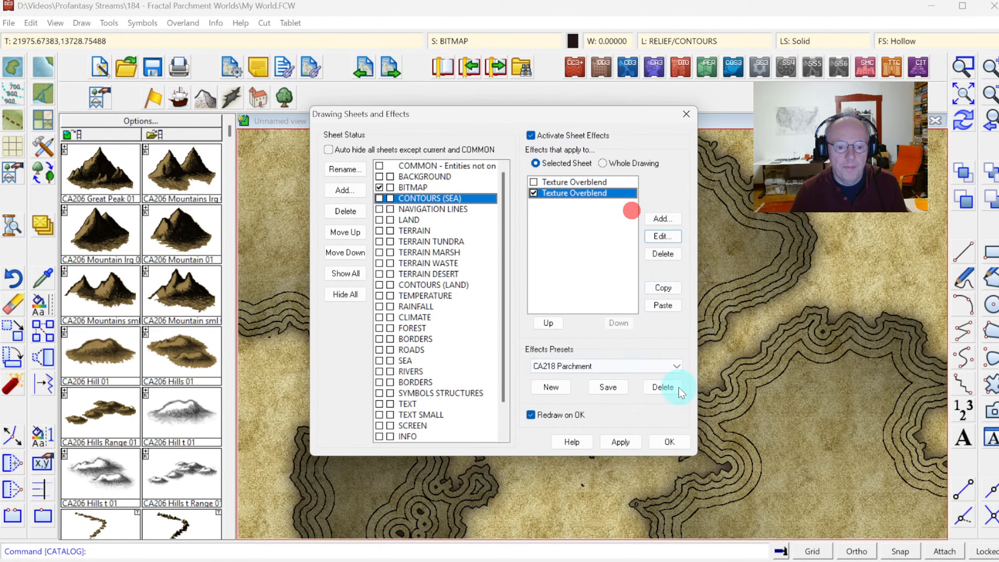
click(667, 440)
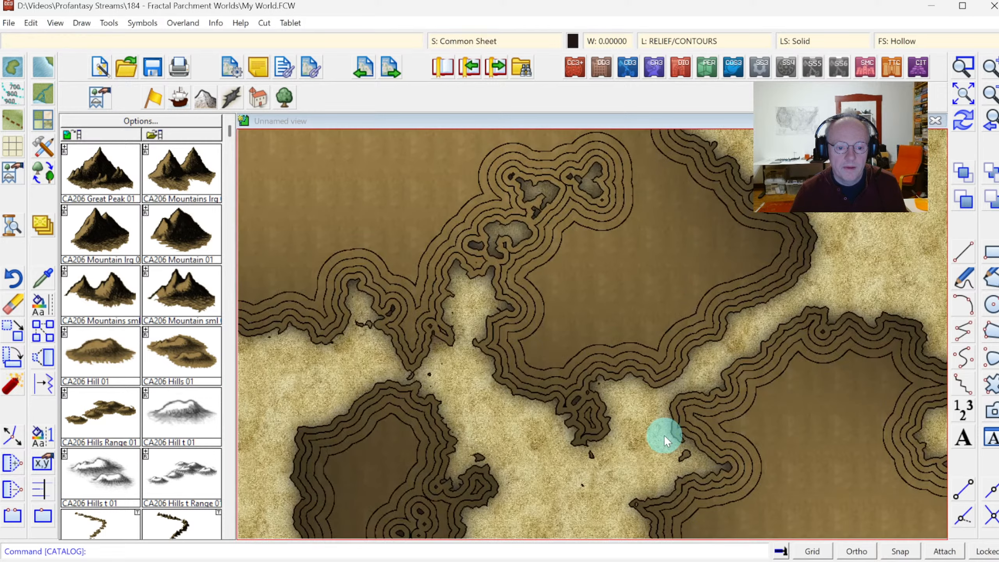
Make CONTOURS (SEA) the current sheet in place of BITMAP.
click(964, 95)
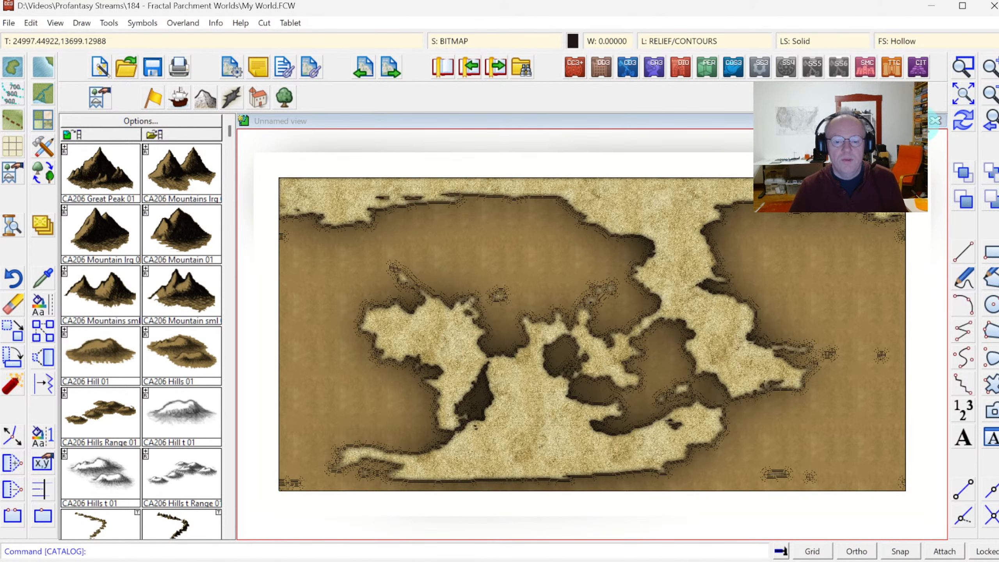
click(962, 67)
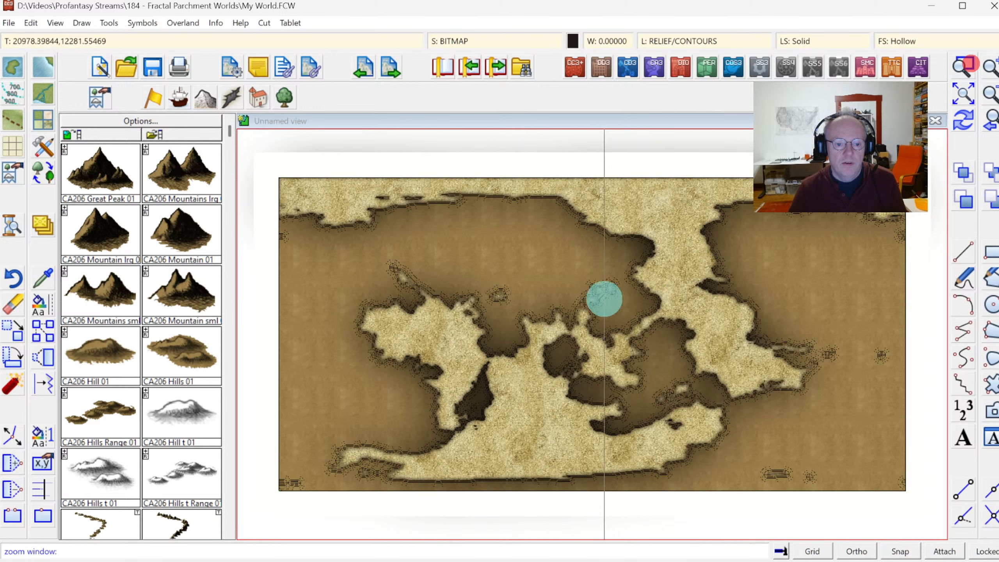
click(542, 279)
click(691, 376)
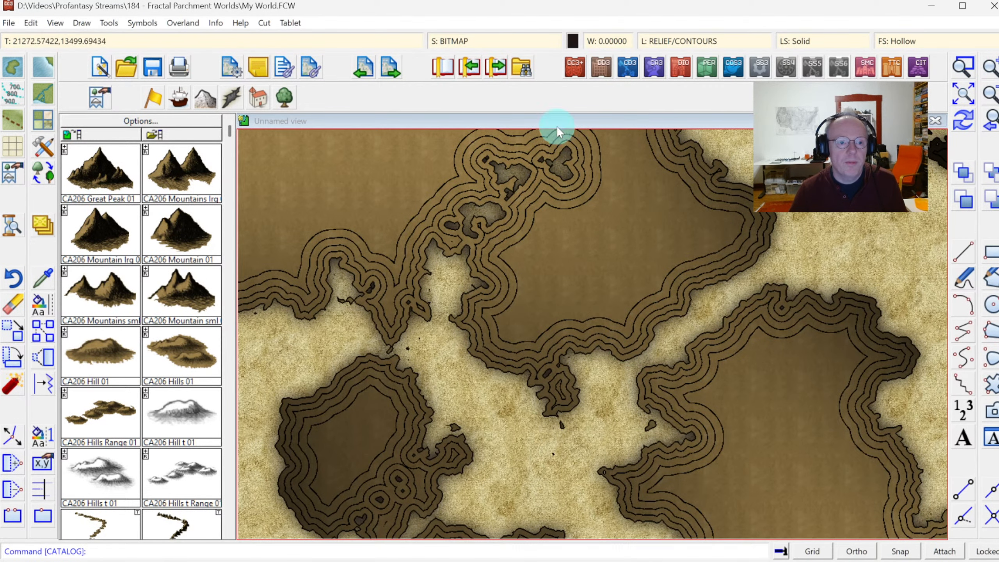
click(455, 38)
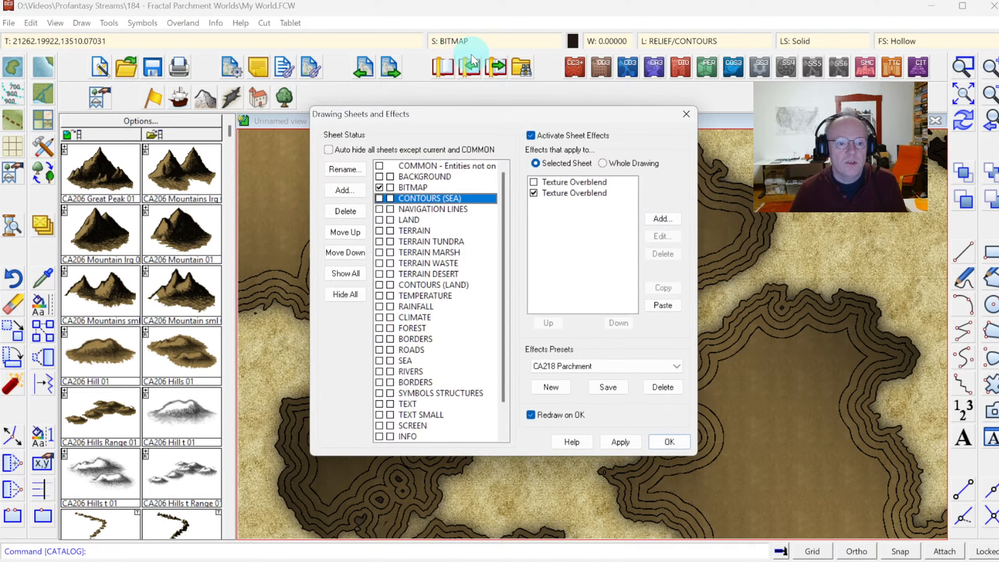
click(563, 193)
click(421, 219)
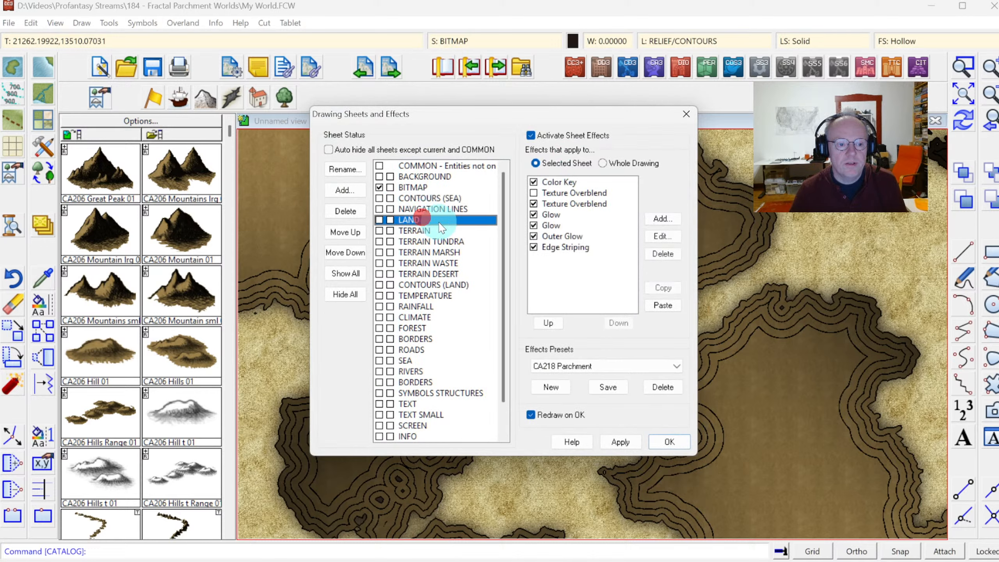
click(380, 220)
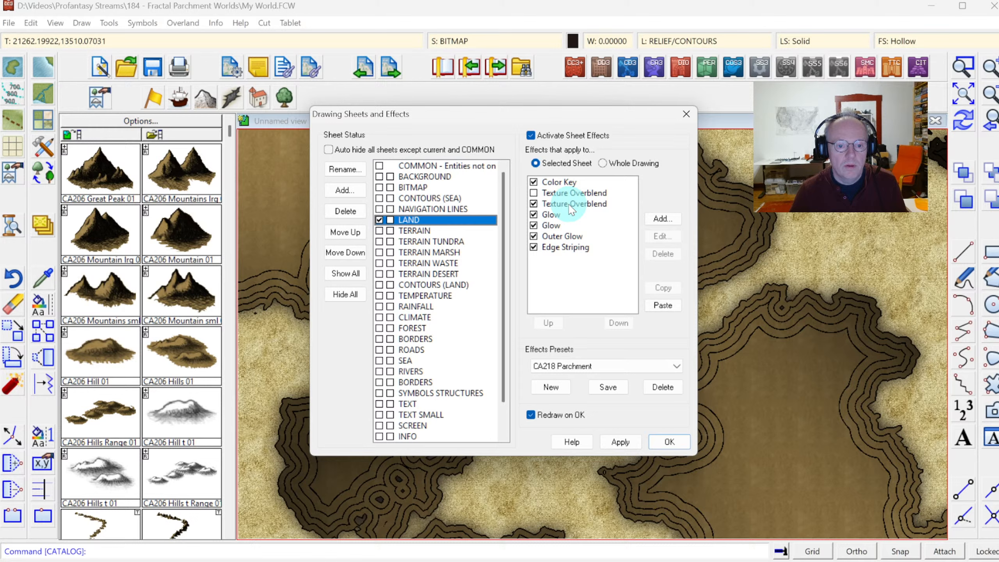
click(381, 198)
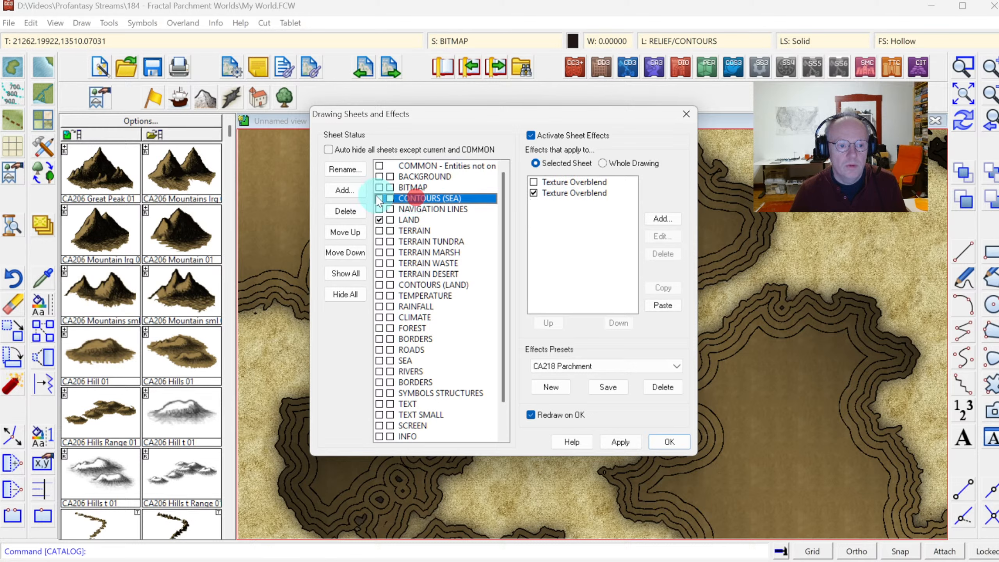
Set the texture scale of the enabled Texture Overblend effect on the CONTOURS (SEA) sheet to 10 after trying 4.
click(590, 196)
click(668, 236)
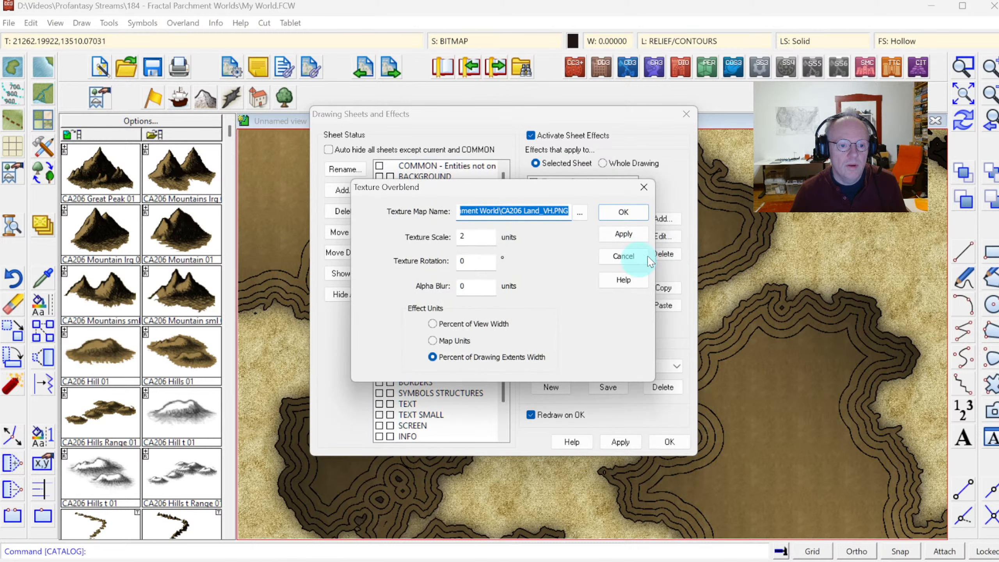
double_click(473, 238)
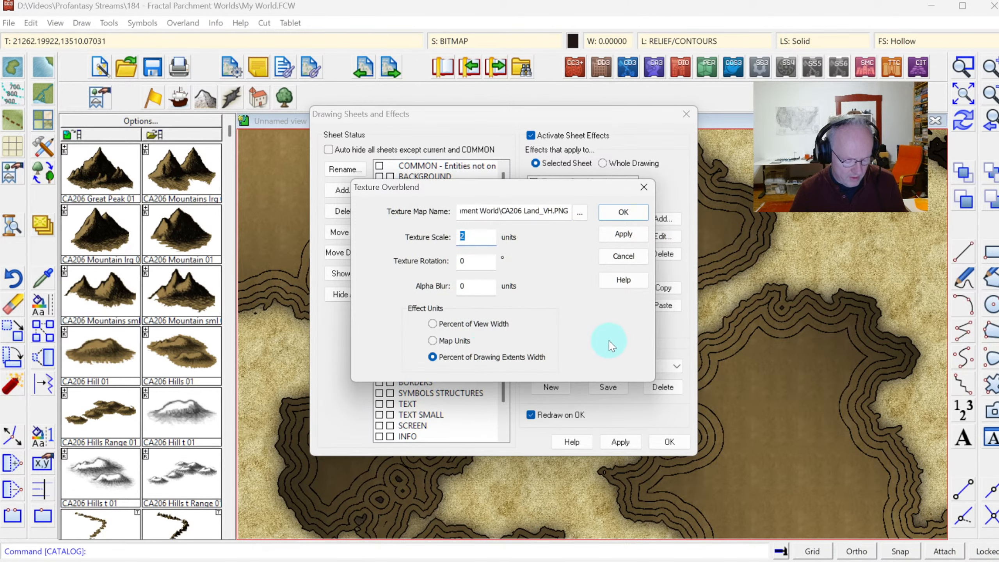
click(625, 235)
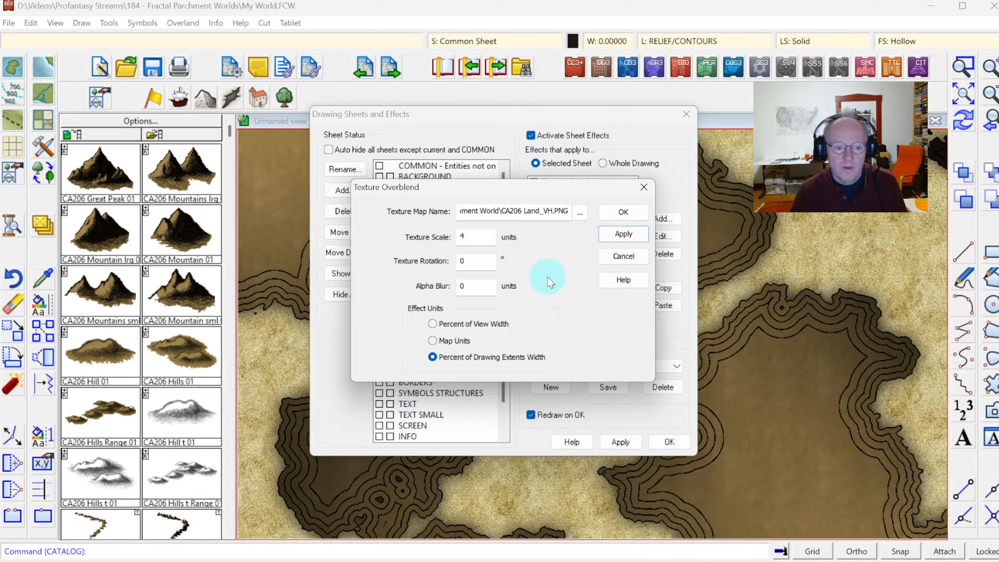
double_click(469, 237)
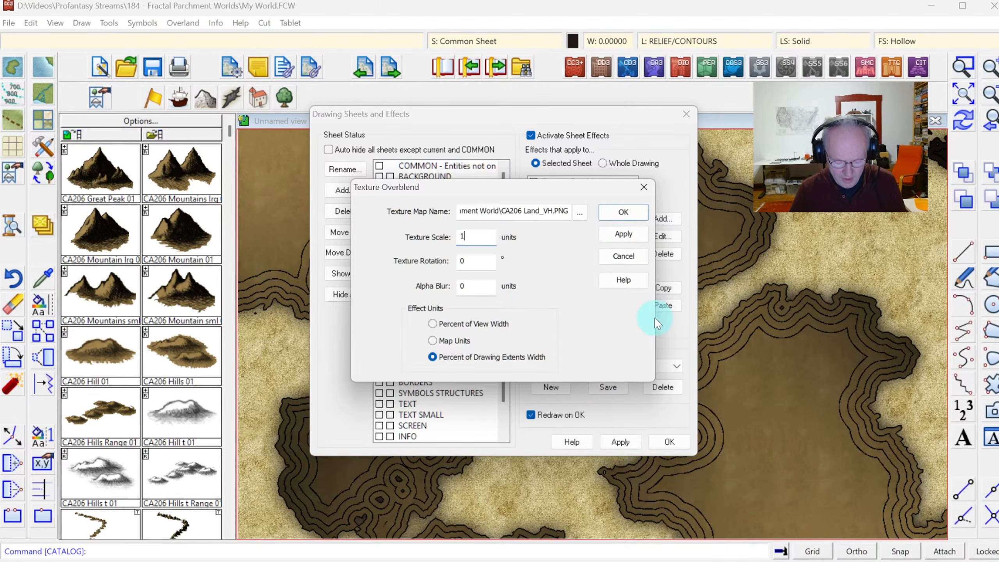
text(10)
click(636, 243)
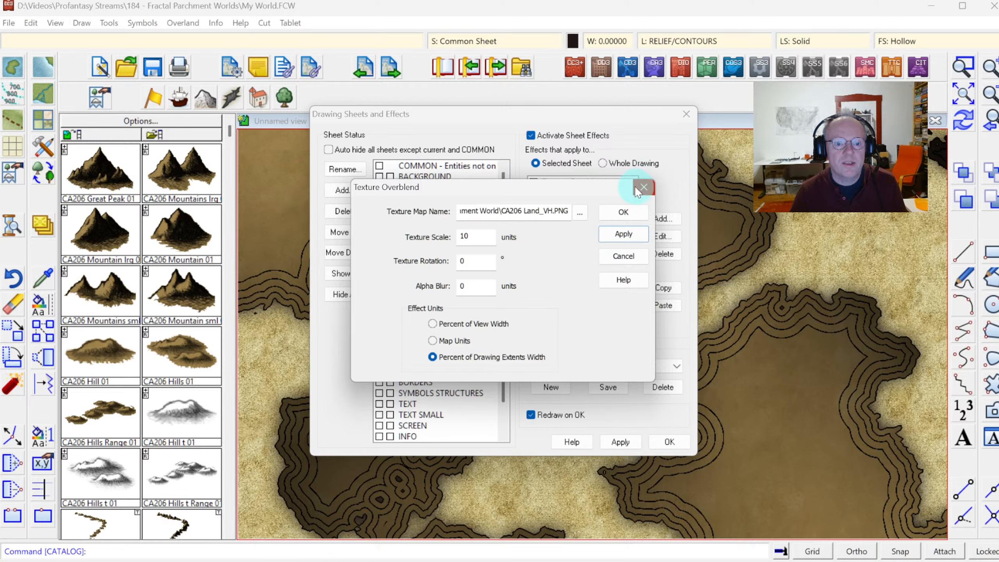
click(624, 215)
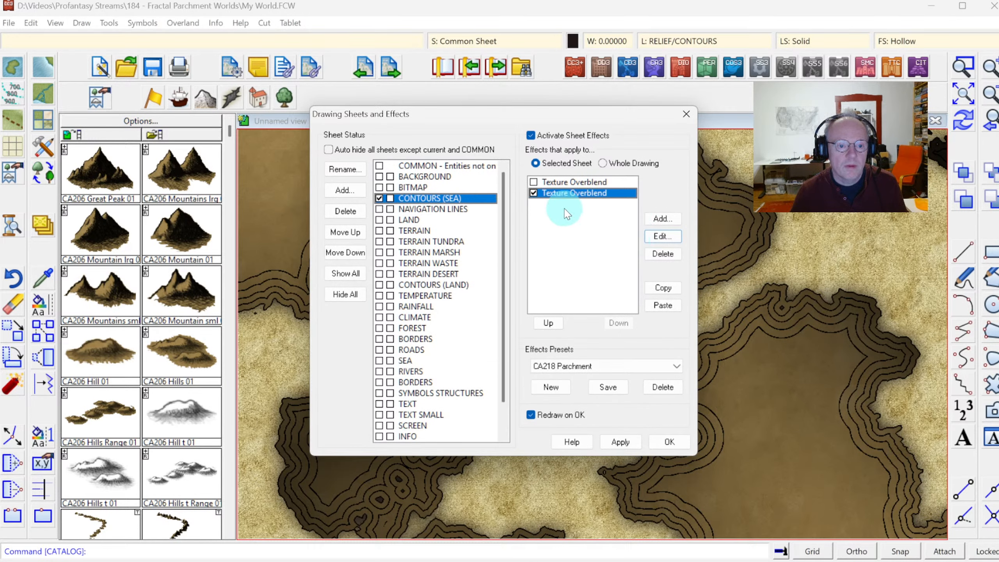
Set the texture scale of the LAND sheet's enabled Texture Overblend effect to 4 and redraw the map.
click(410, 220)
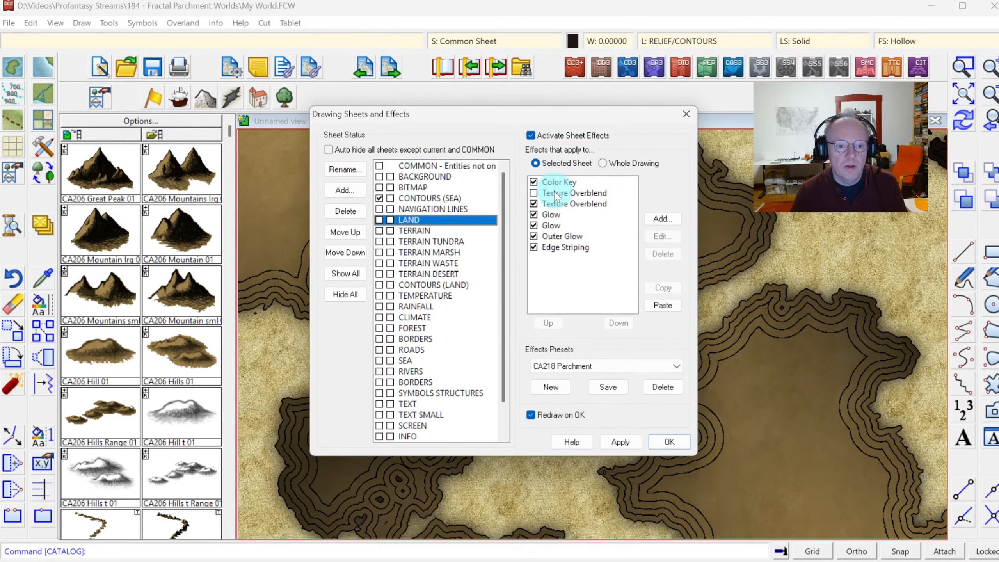
click(570, 203)
click(662, 236)
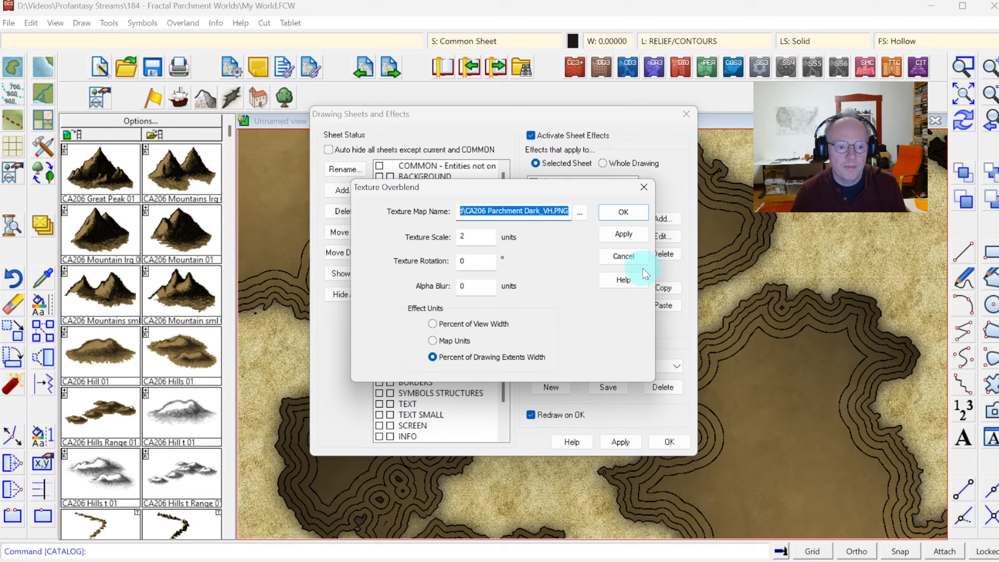
double_click(476, 235)
text(4)
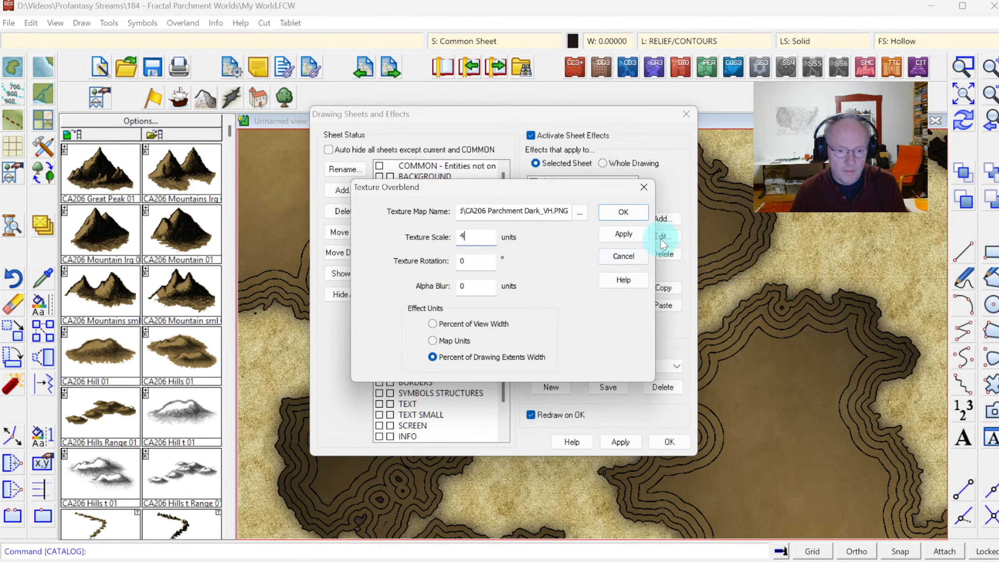
click(623, 233)
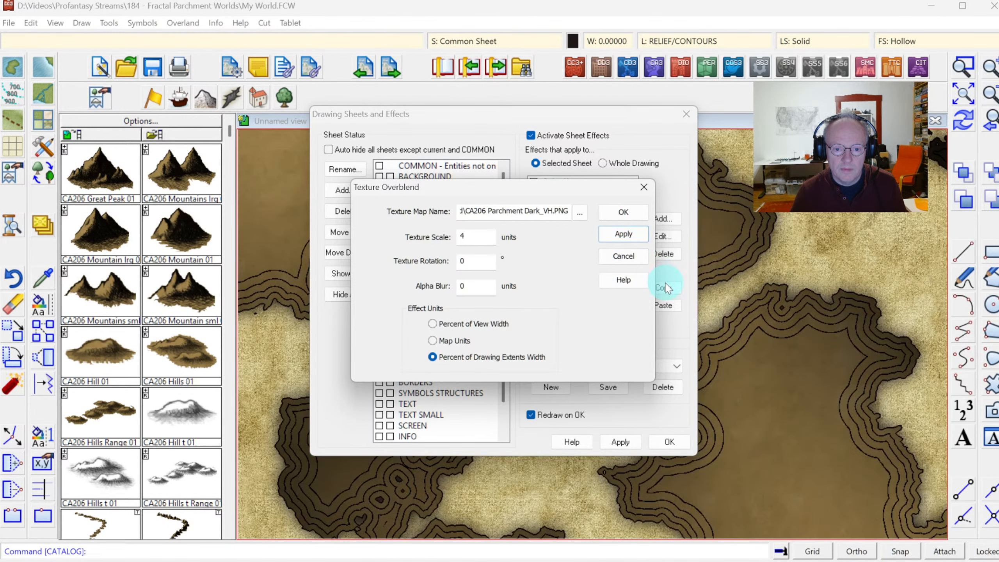
click(623, 212)
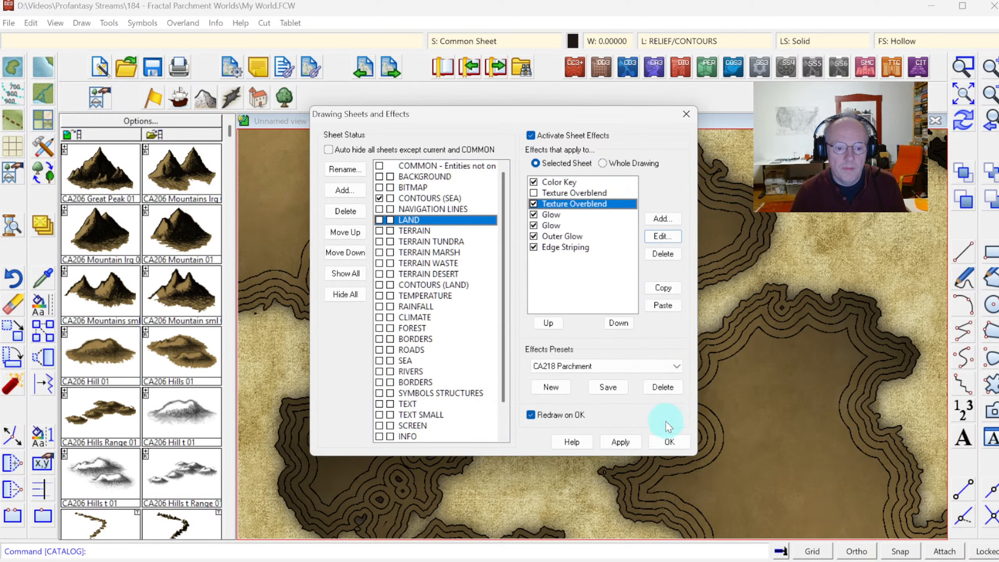
click(669, 440)
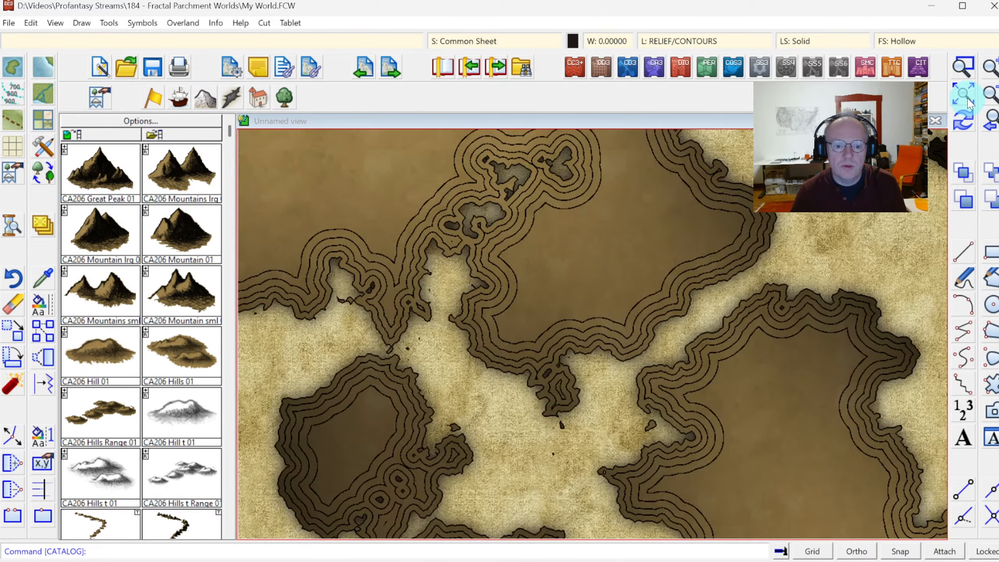
Delete the disabled Texture Overblend effect from the LAND sheet.
click(966, 97)
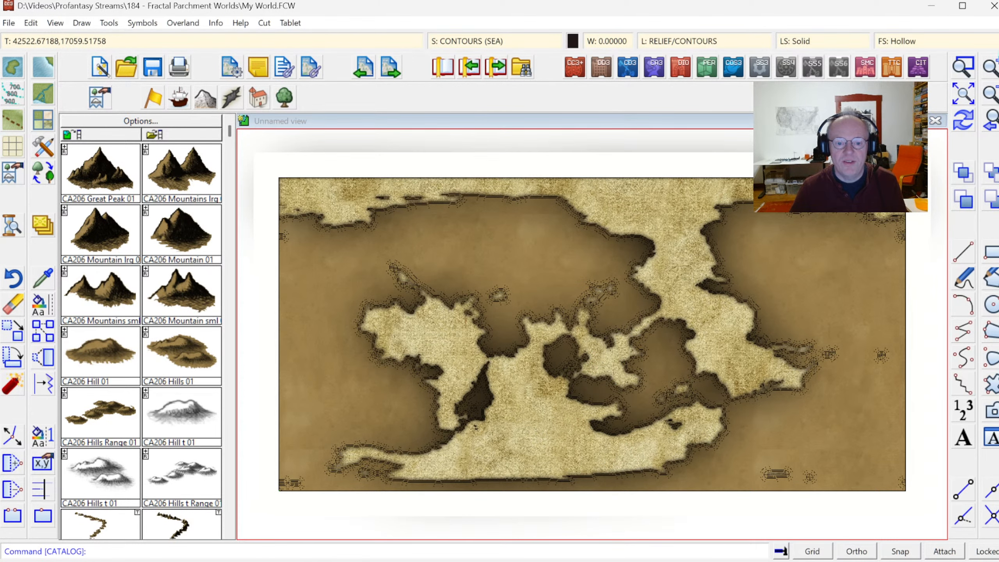
click(964, 67)
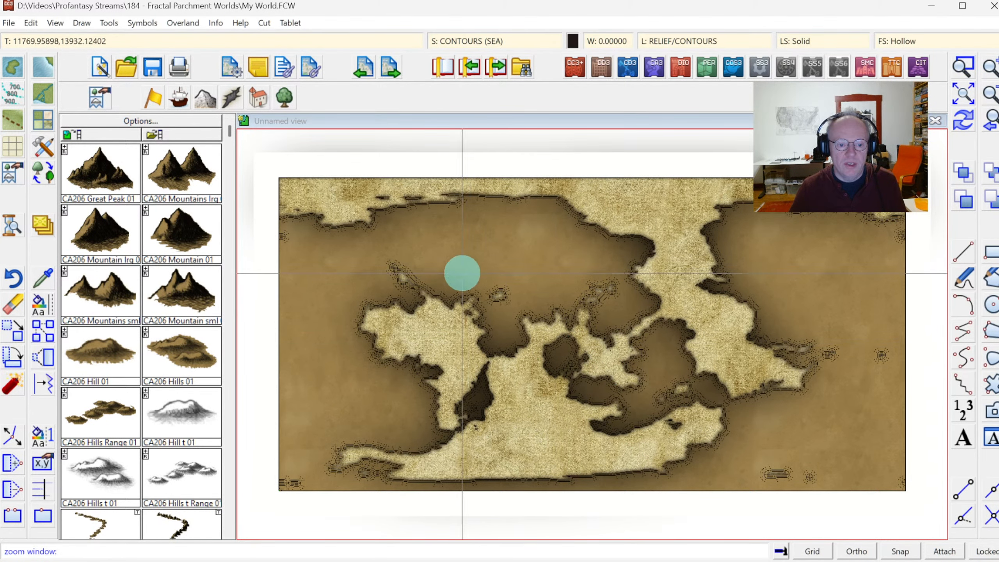
click(461, 273)
click(669, 414)
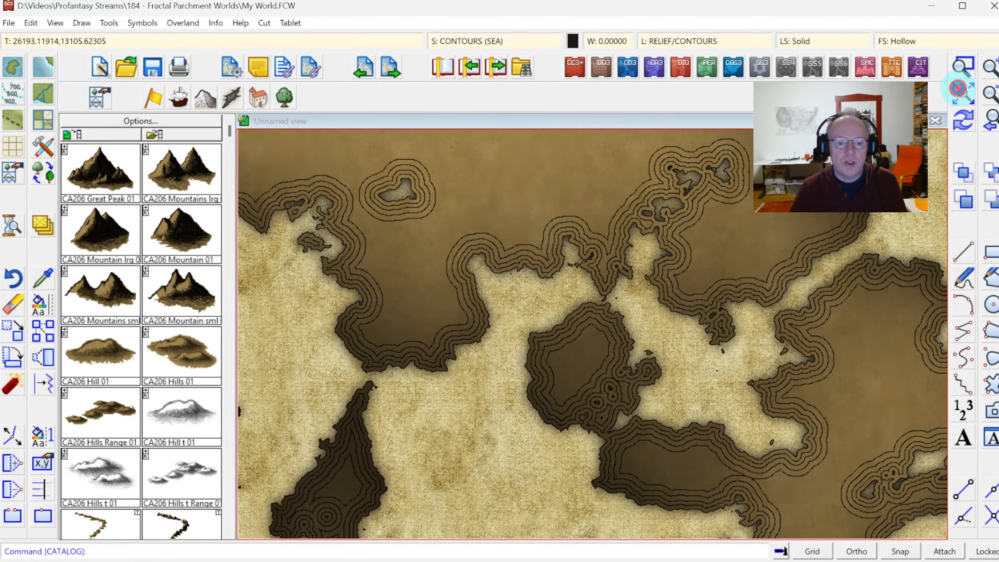
click(958, 88)
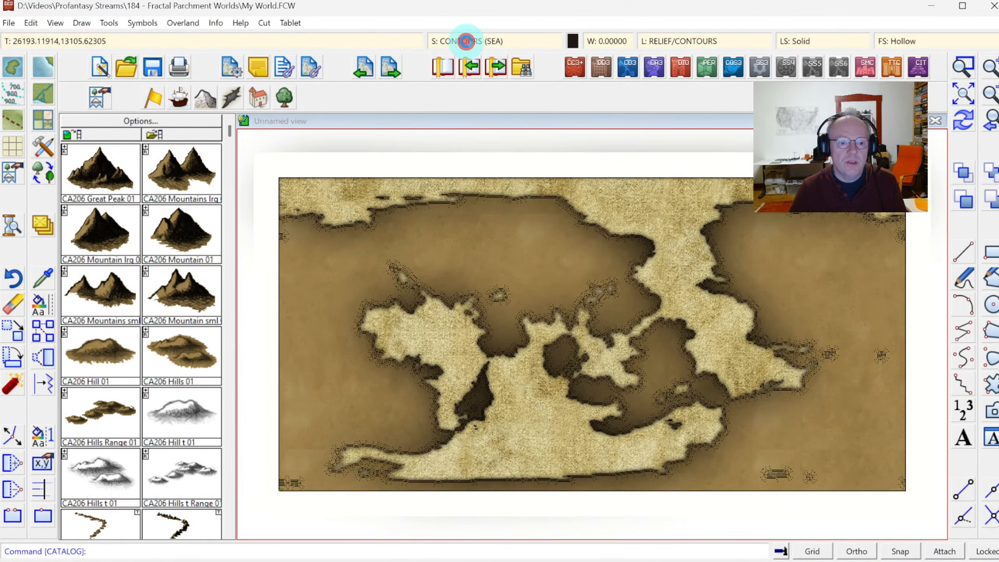
click(466, 41)
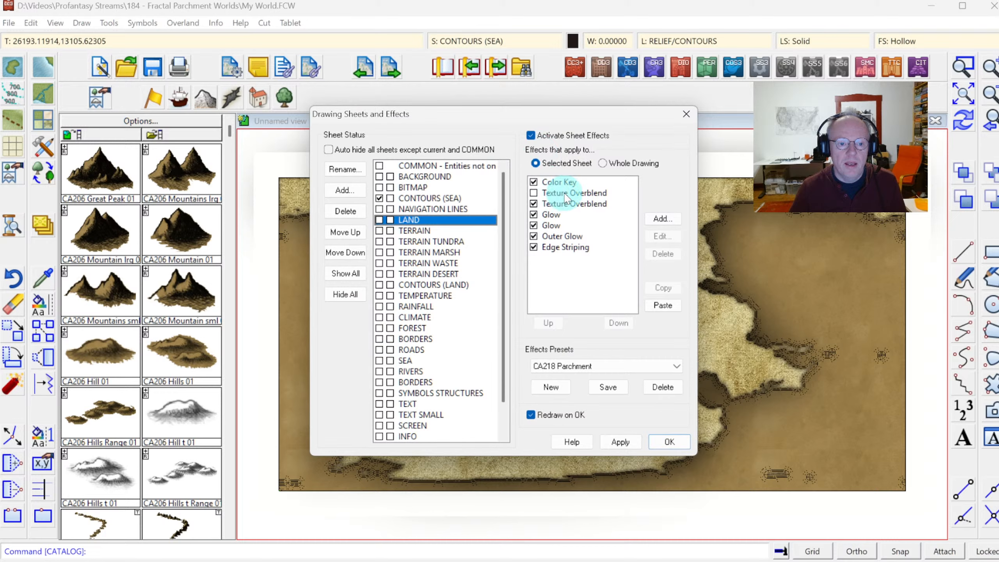
click(563, 193)
click(663, 253)
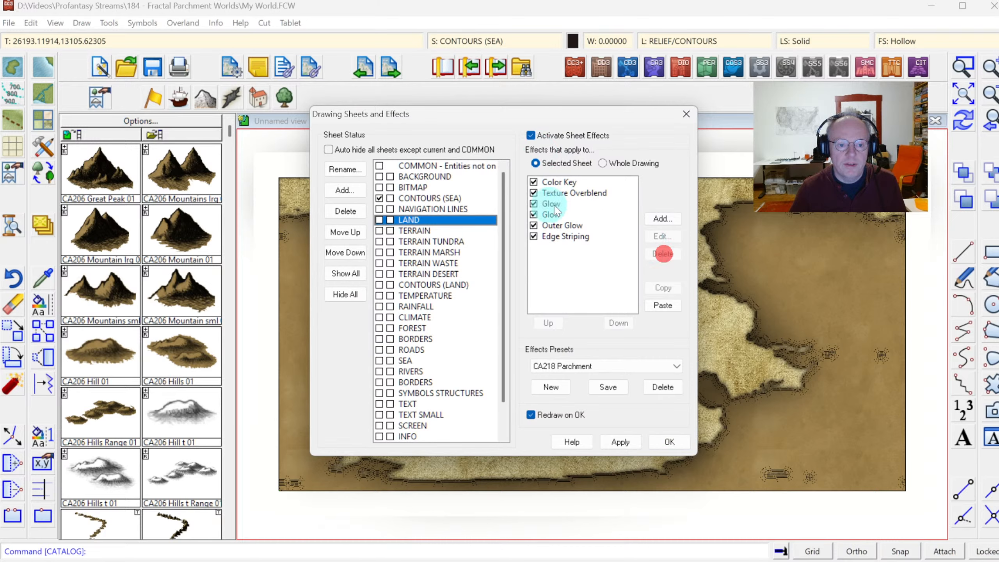
Turn off Texture Overblend on the LAND sheet; on CONTOURS (SEA), delete the inactive Texture Overblend and turn off the remaining one.
click(534, 193)
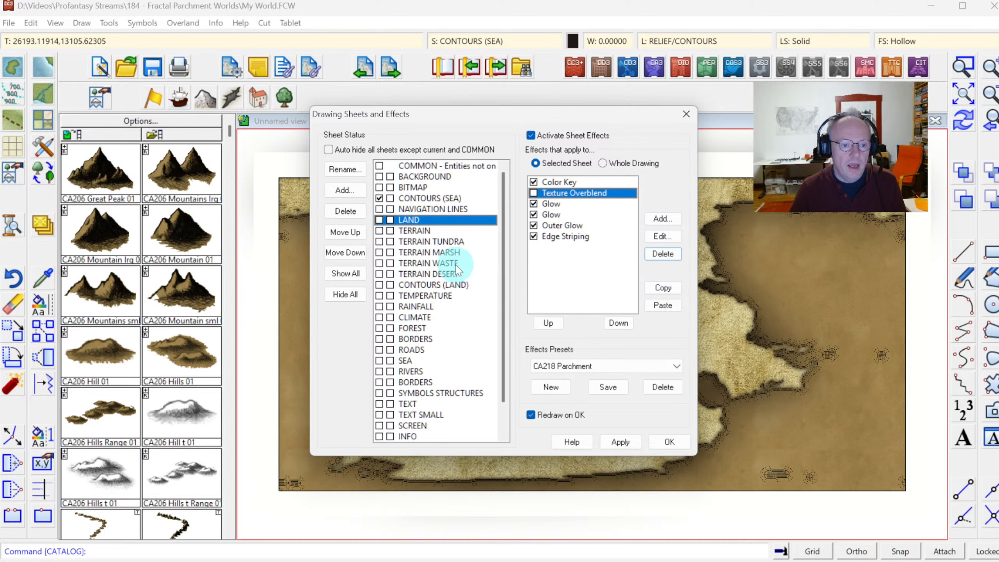
click(427, 198)
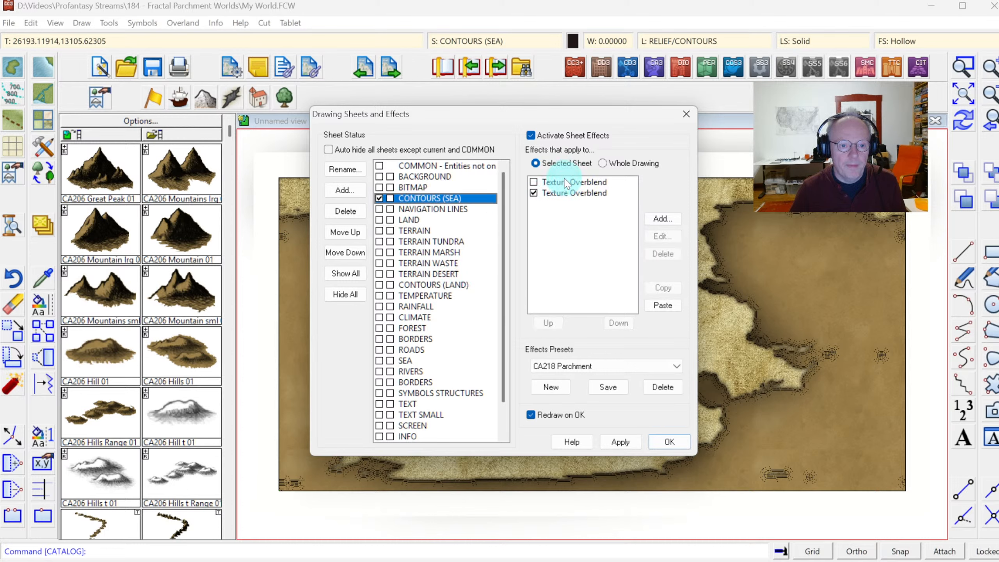
click(565, 183)
click(663, 253)
click(535, 182)
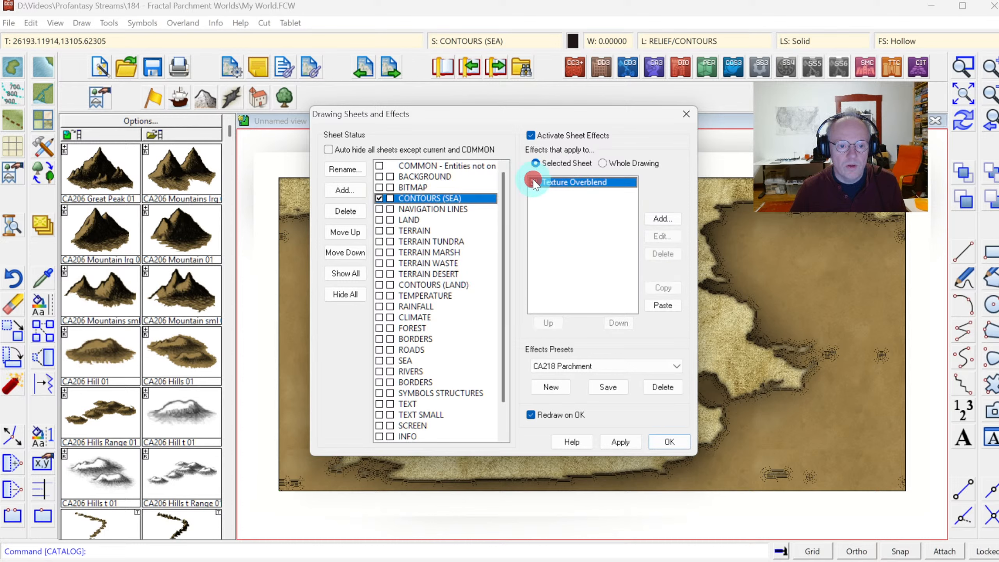
click(671, 439)
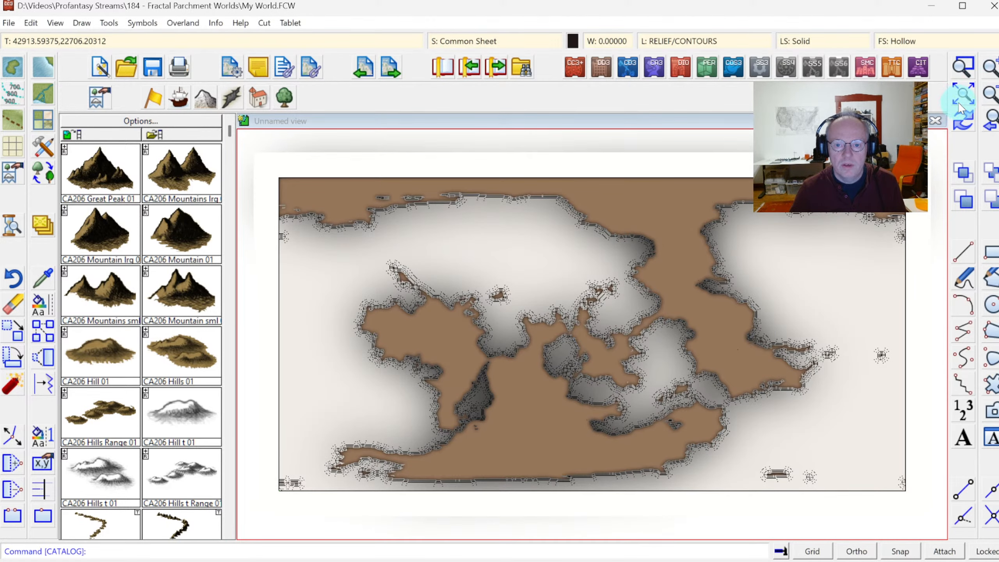
click(967, 122)
Examine the sea contours and the land fill around the southern landmass up close.
click(960, 67)
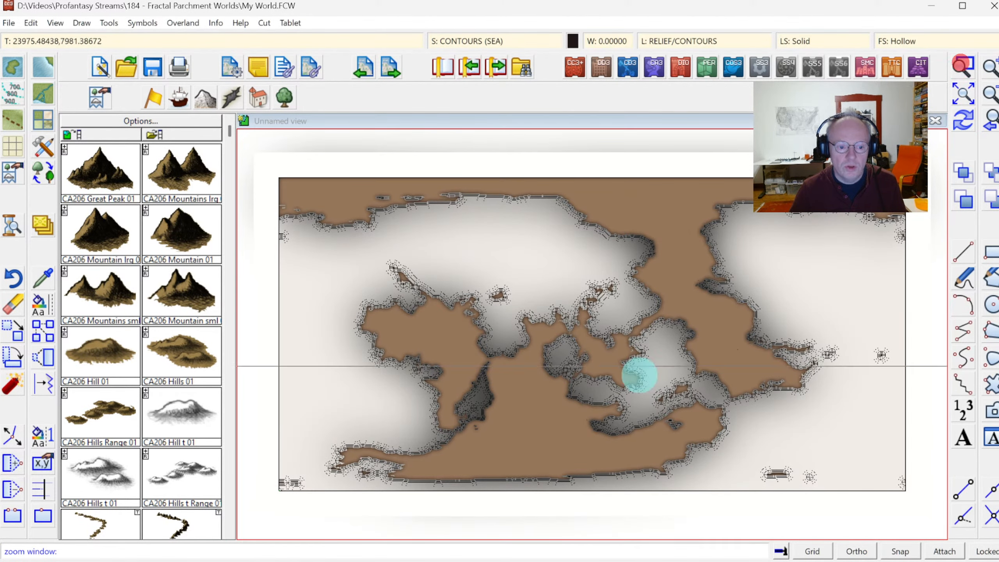
click(448, 393)
click(621, 487)
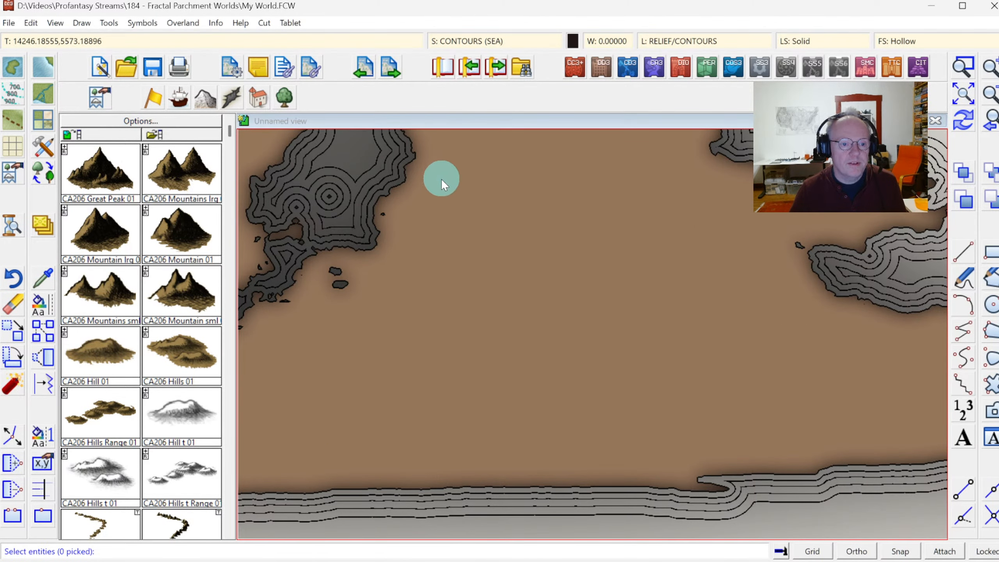
click(439, 157)
click(664, 389)
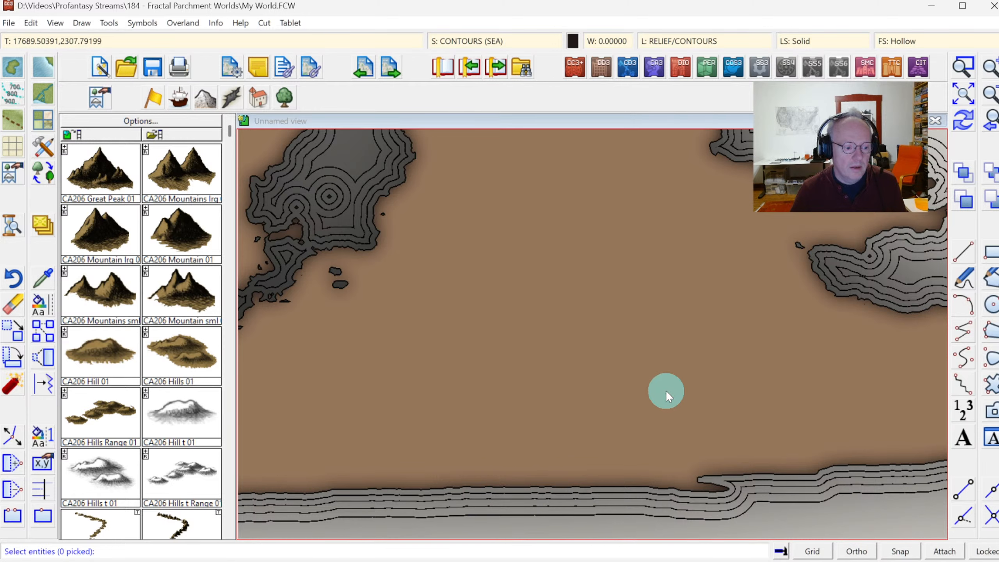
click(691, 403)
click(570, 261)
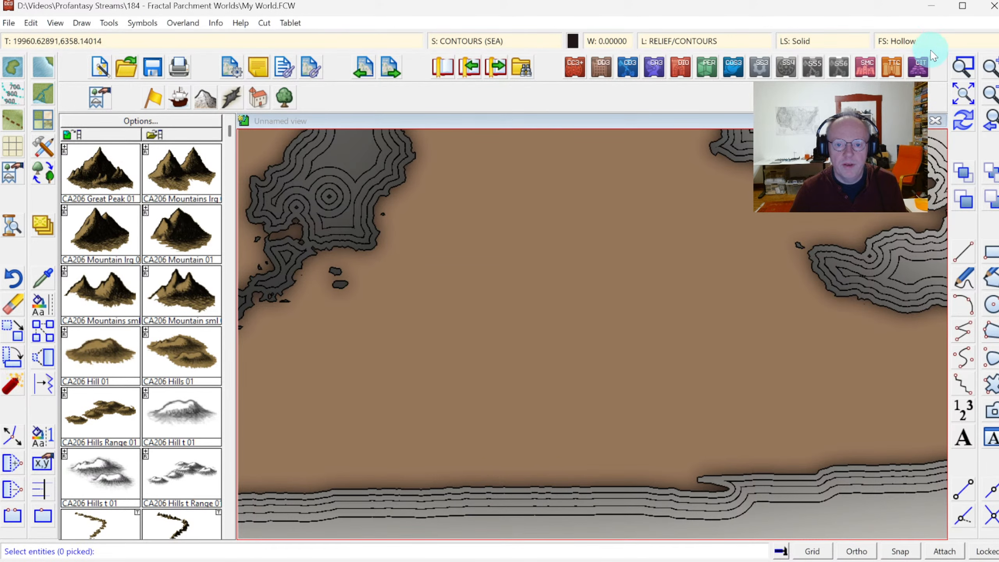
click(960, 94)
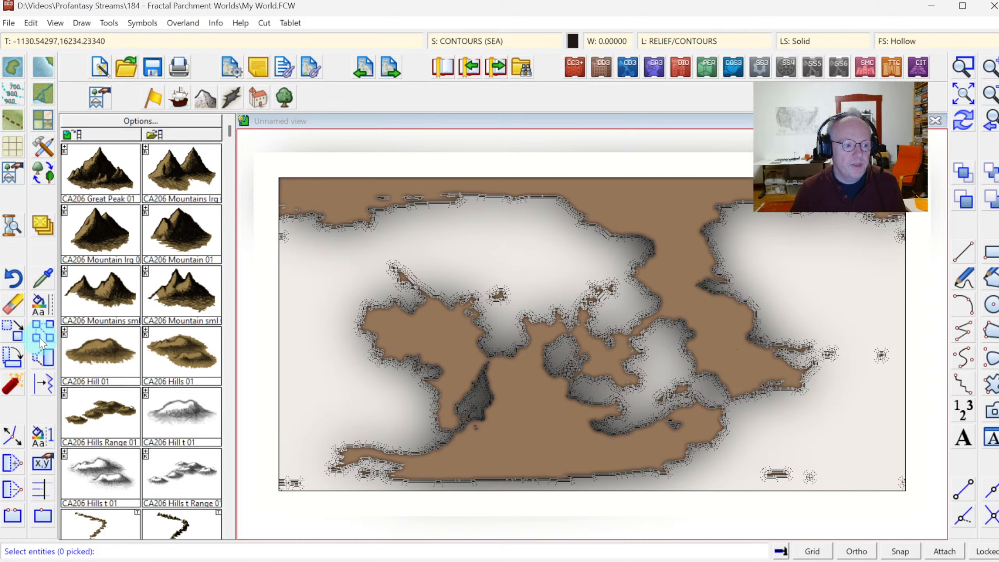
click(42, 306)
click(618, 215)
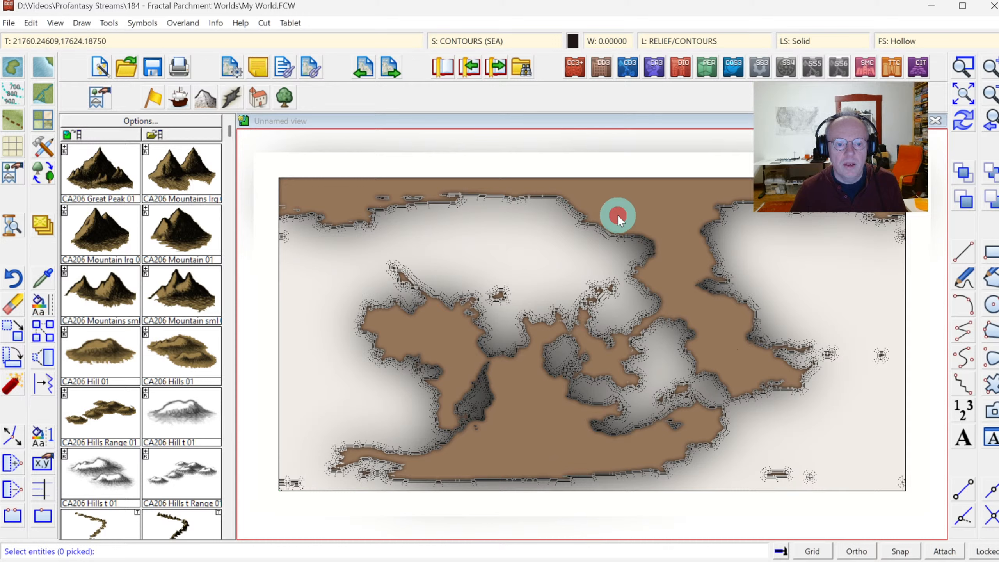
click(673, 190)
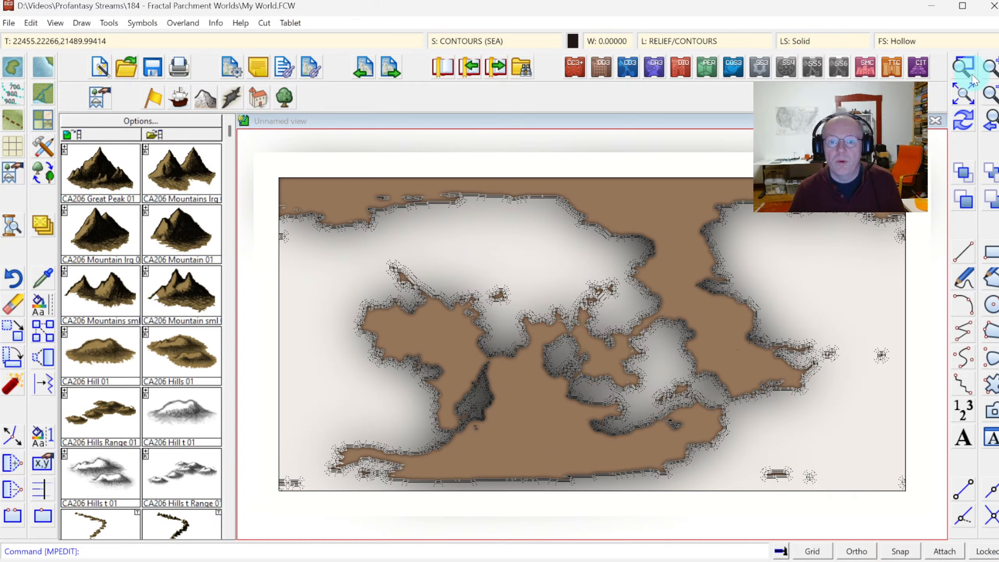
Draw a smooth Terrain Line Mountains path across the western continent, from its northwest corner curving east and down to the south.
click(962, 63)
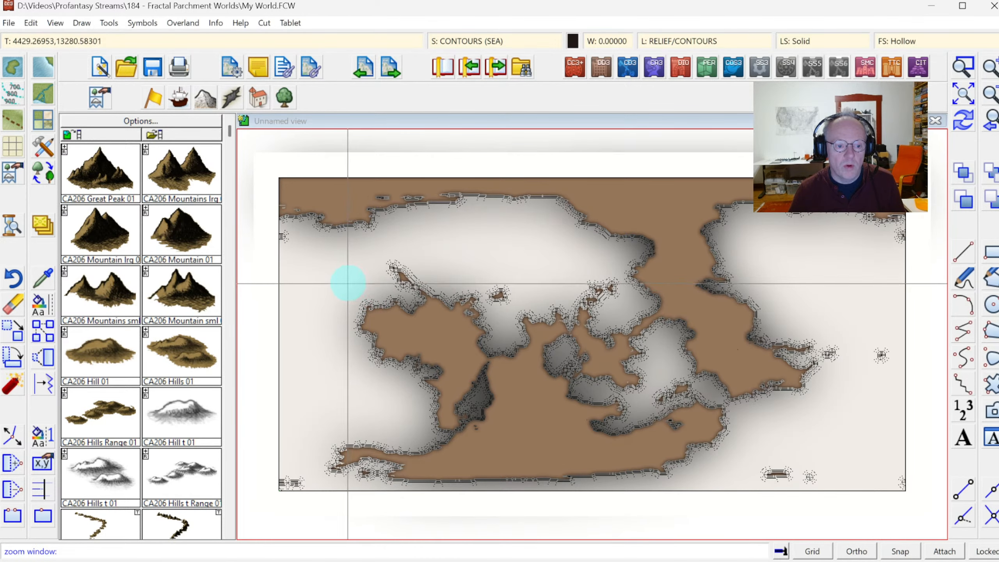
click(346, 285)
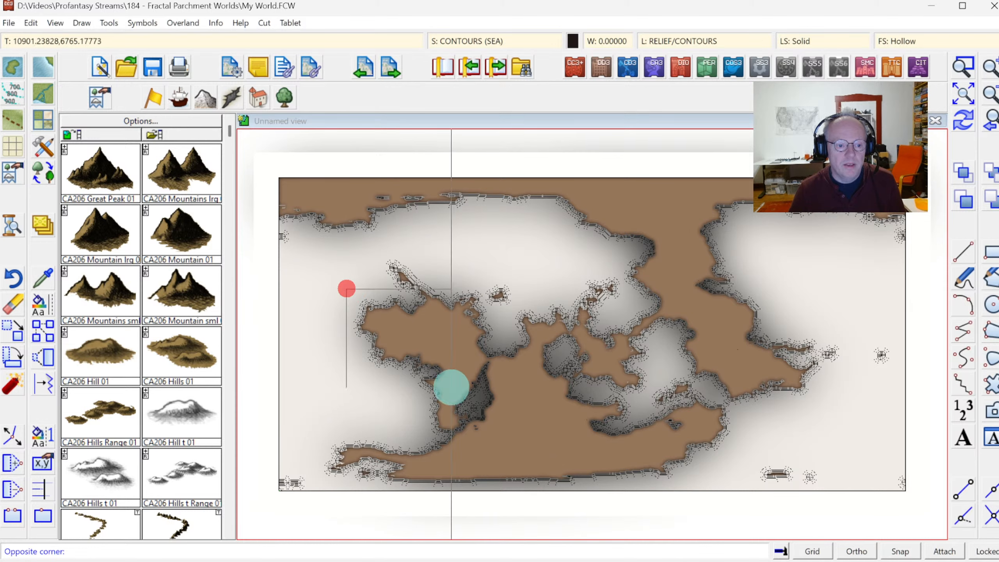
click(538, 440)
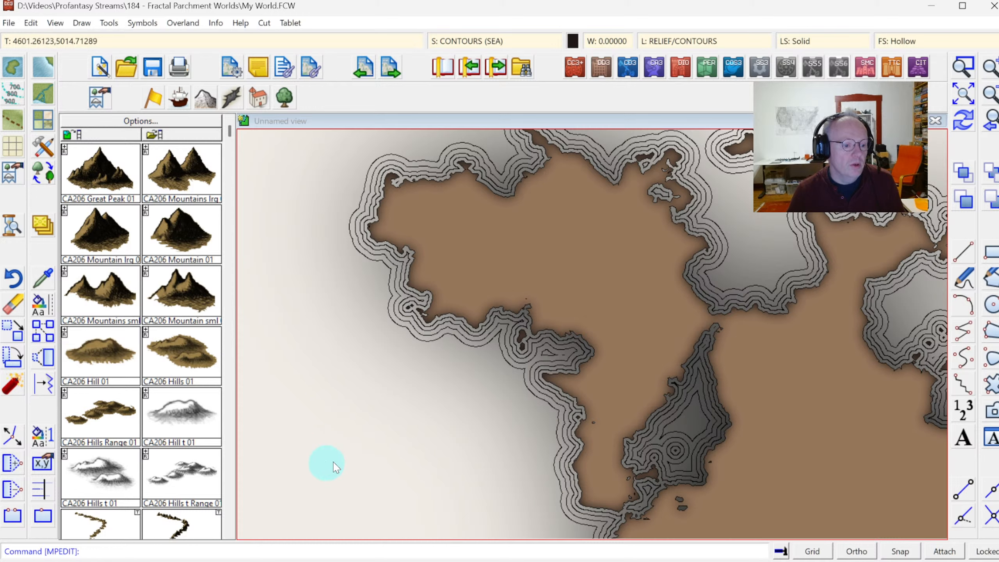
click(230, 533)
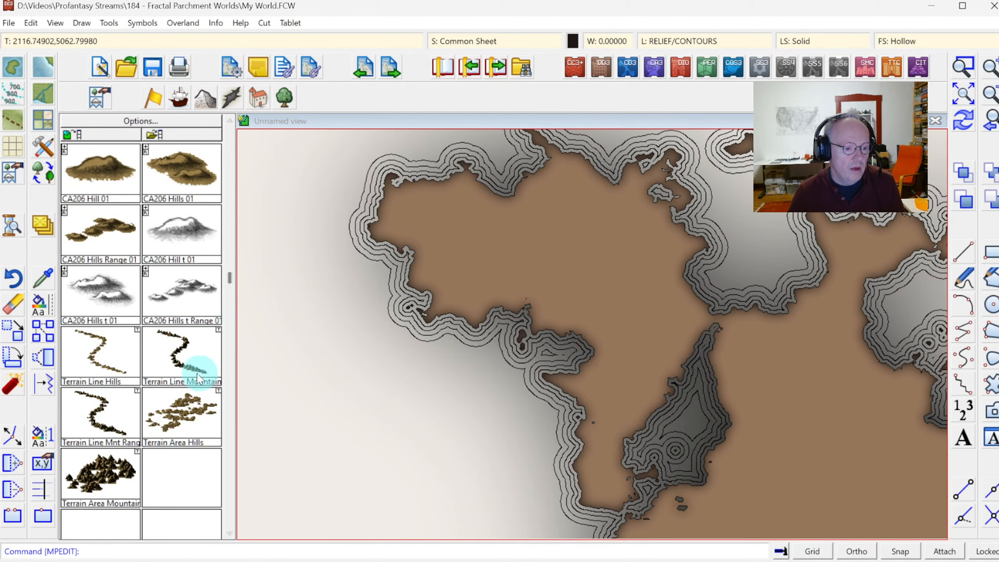
click(179, 349)
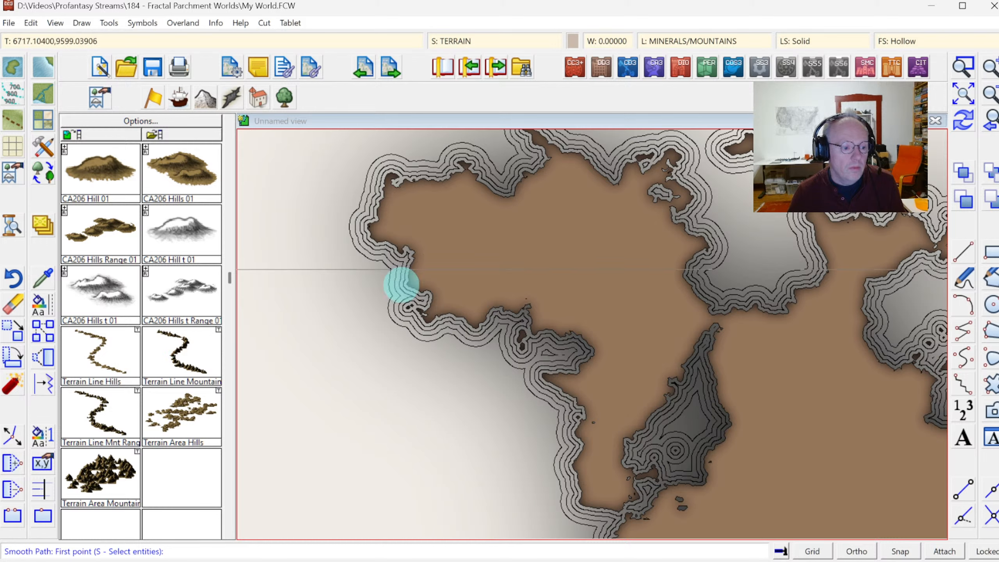
click(423, 205)
click(463, 233)
click(499, 236)
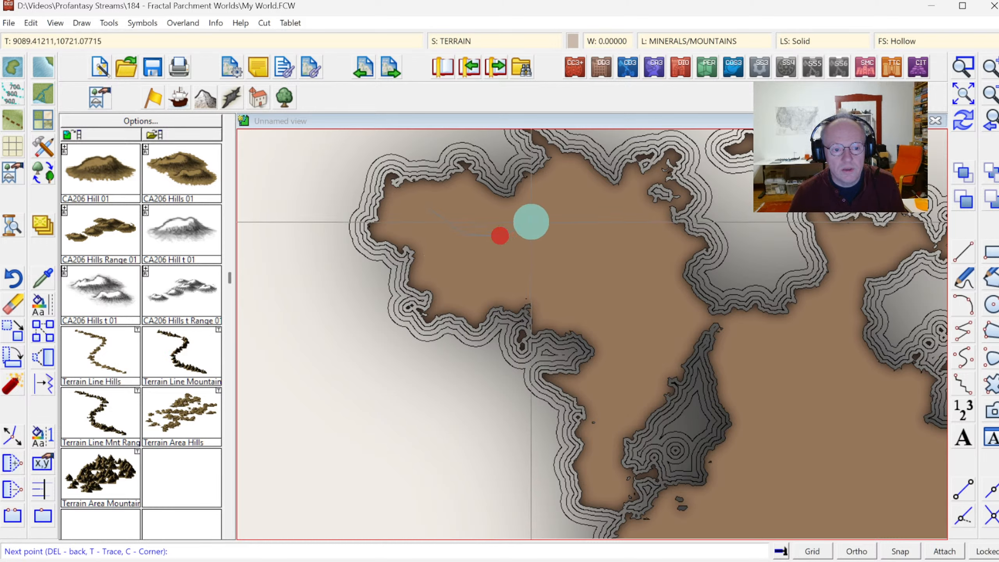
click(532, 221)
click(568, 223)
click(595, 263)
click(649, 309)
click(648, 345)
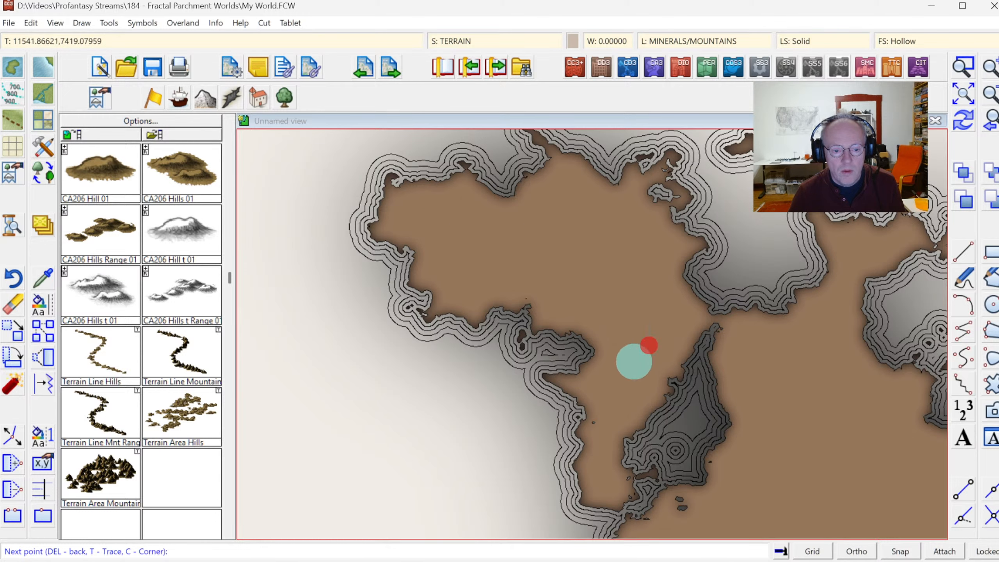
click(631, 362)
click(619, 392)
right_click(561, 400)
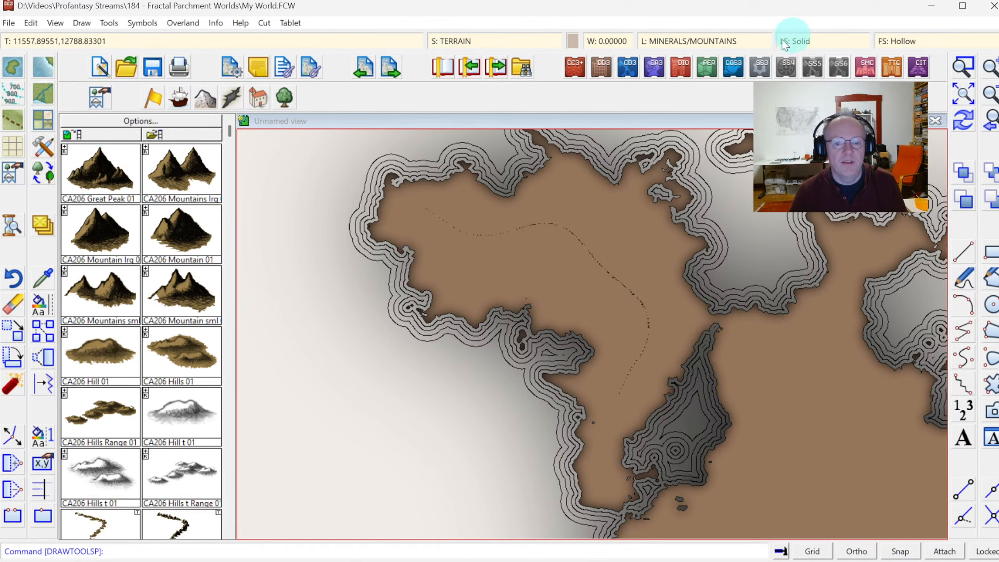
Inspect the size of the mountain symbols along the drawn line and the default symbol scale in the drawing presets.
click(963, 66)
click(585, 252)
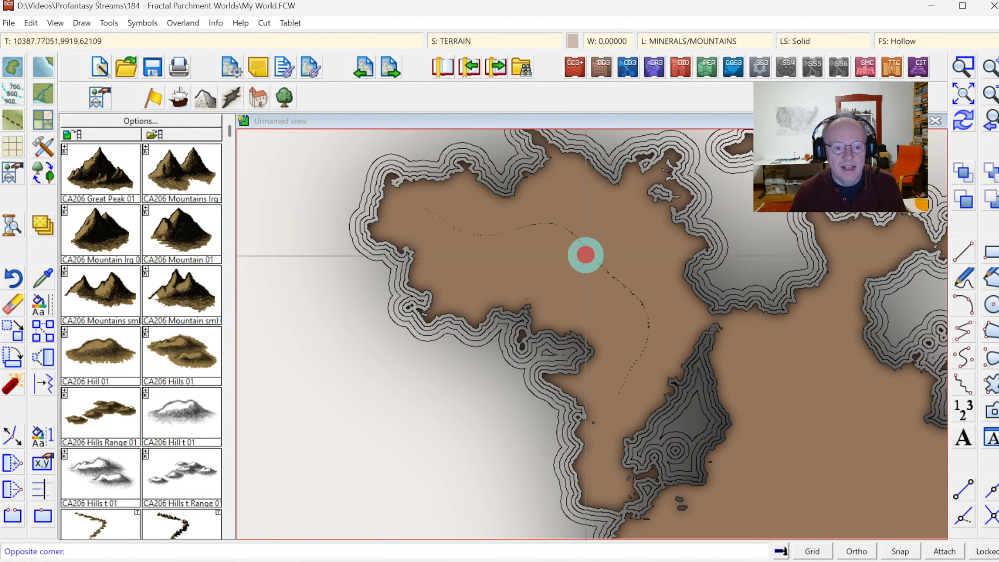
click(612, 276)
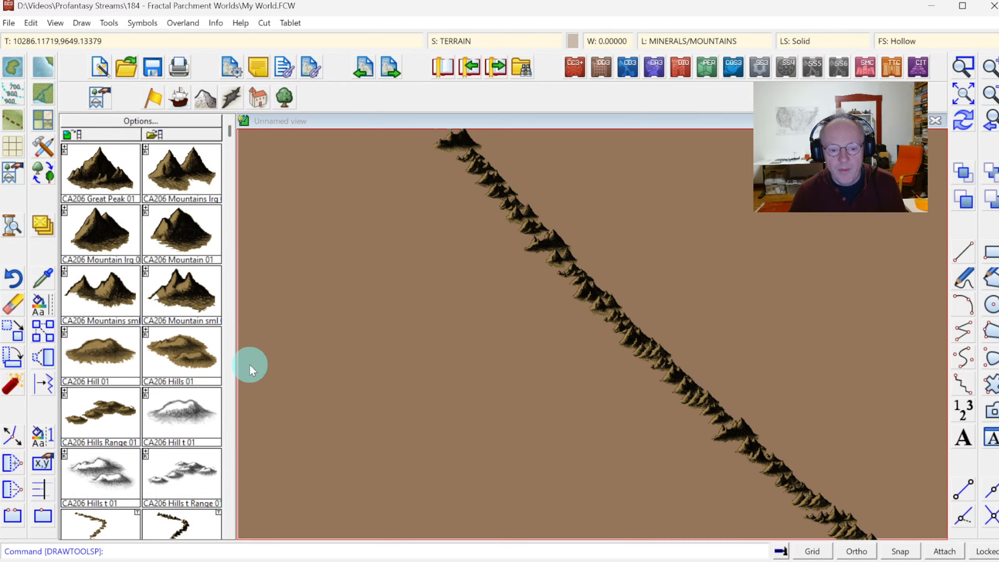
click(989, 120)
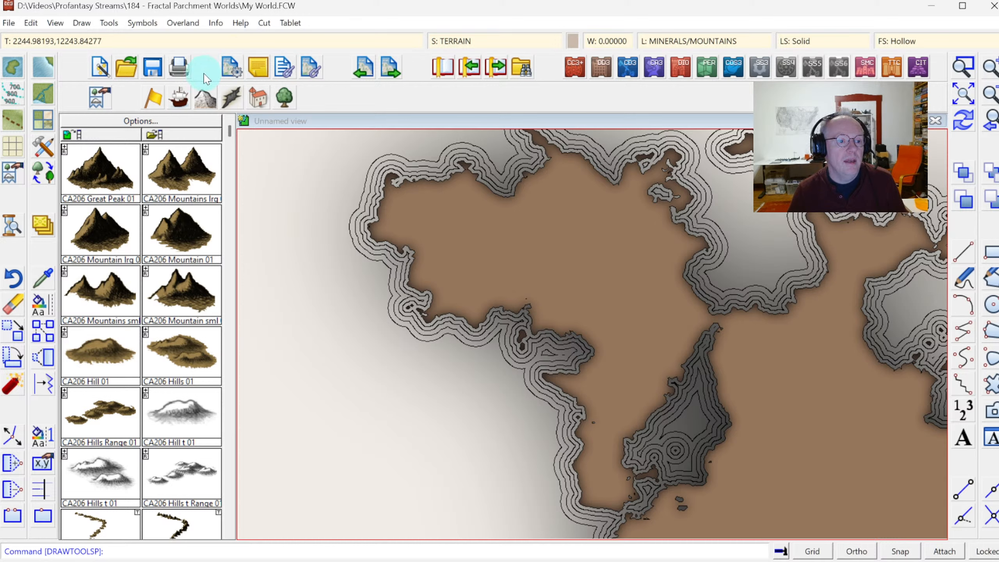
click(231, 72)
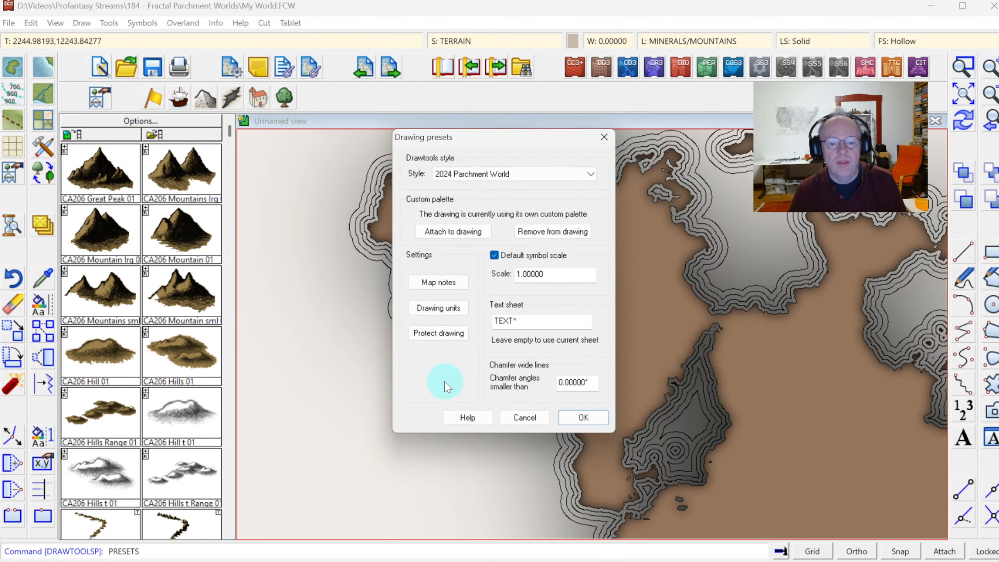
key(Escape)
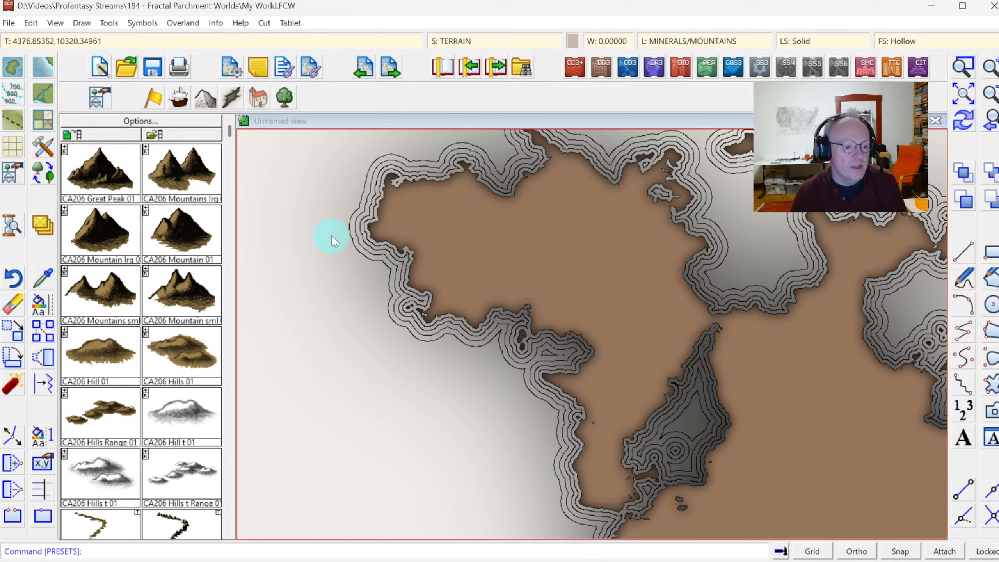
Check the placement scale of a large mountain symbol on the map, and set the drawing's default symbol scale to 25.
click(177, 175)
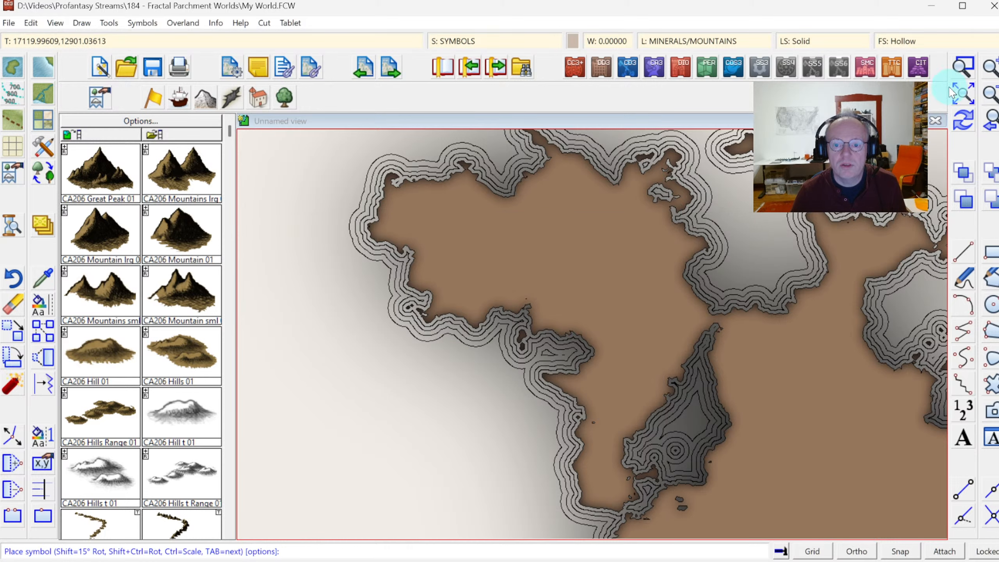
click(962, 93)
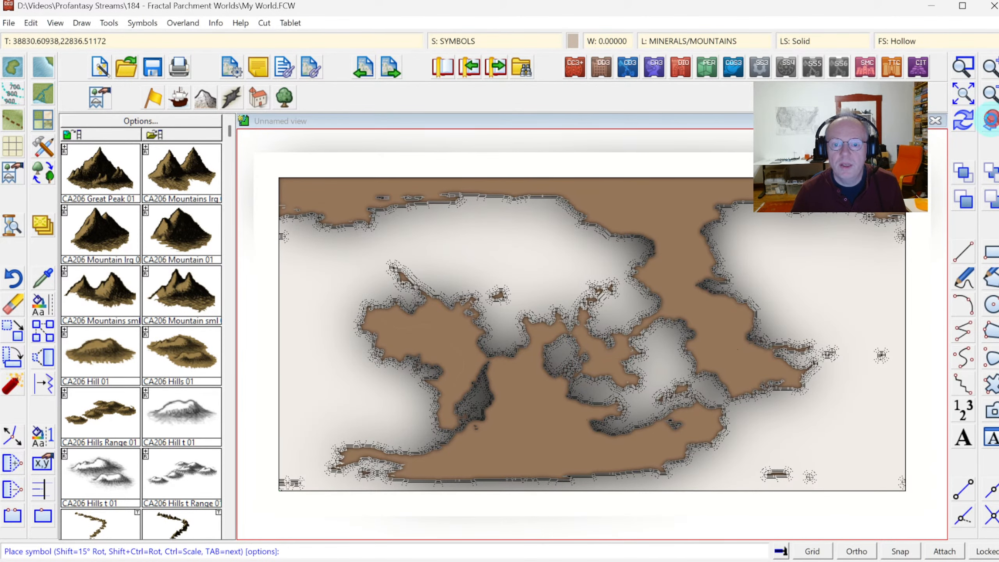
click(991, 118)
right_click(550, 258)
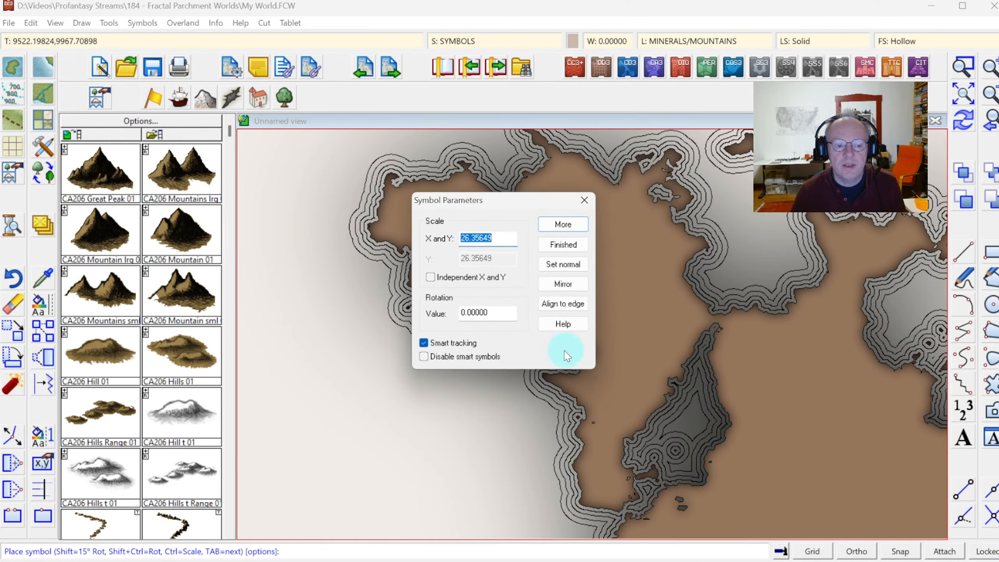
click(573, 243)
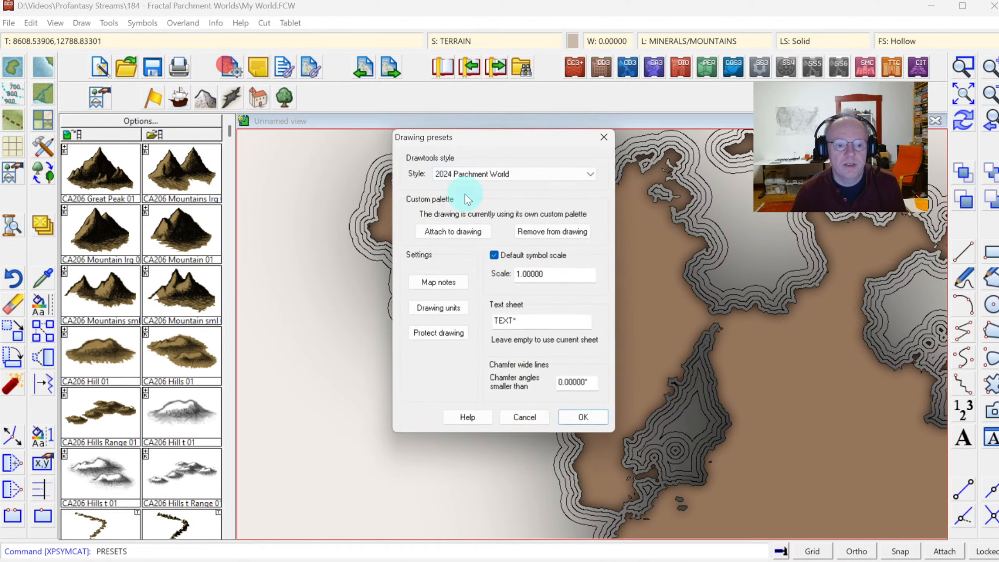
click(542, 273)
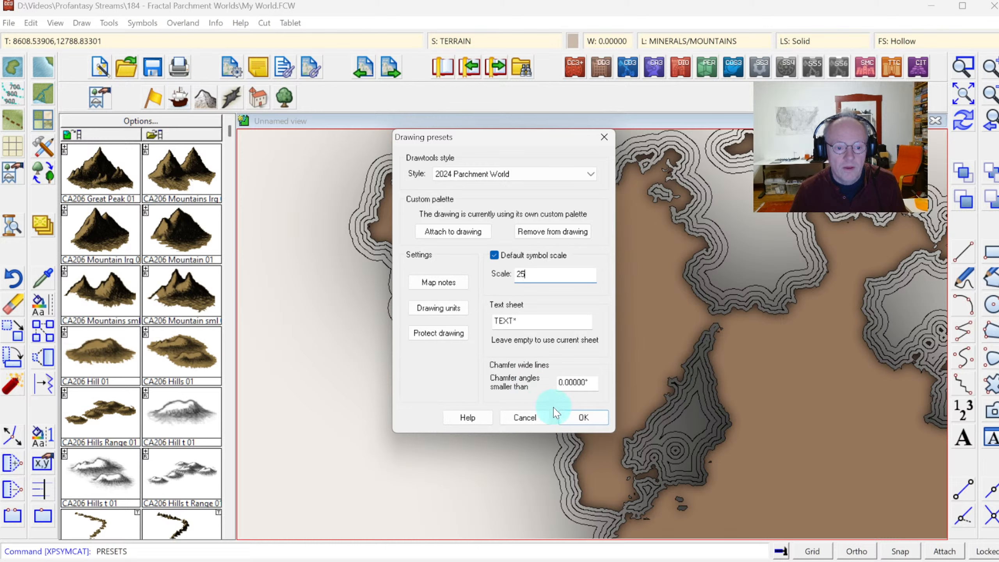
click(583, 417)
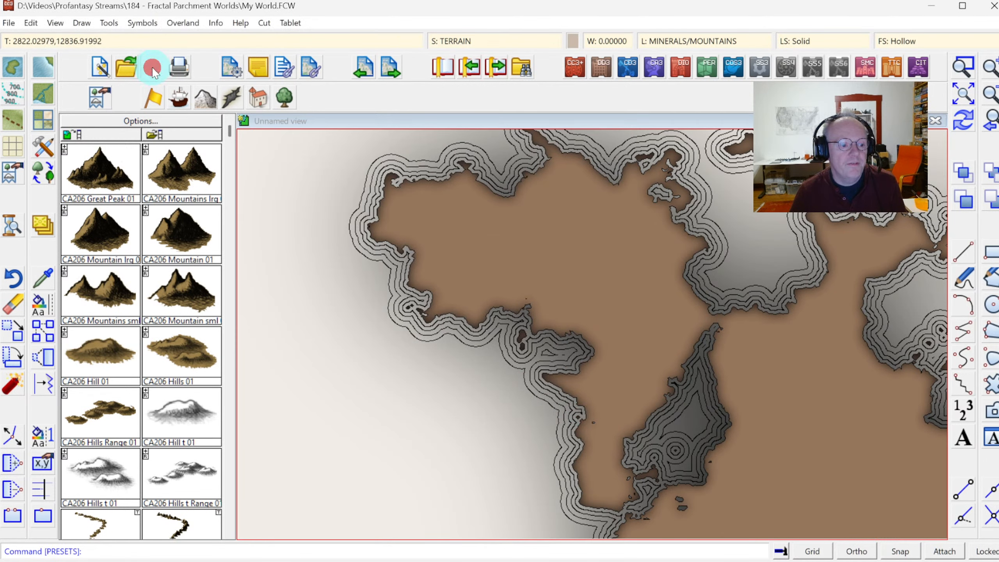
Draw a Terrain Line Mnt Range path across the western continent, from the northwest curving east and down to the south.
click(231, 532)
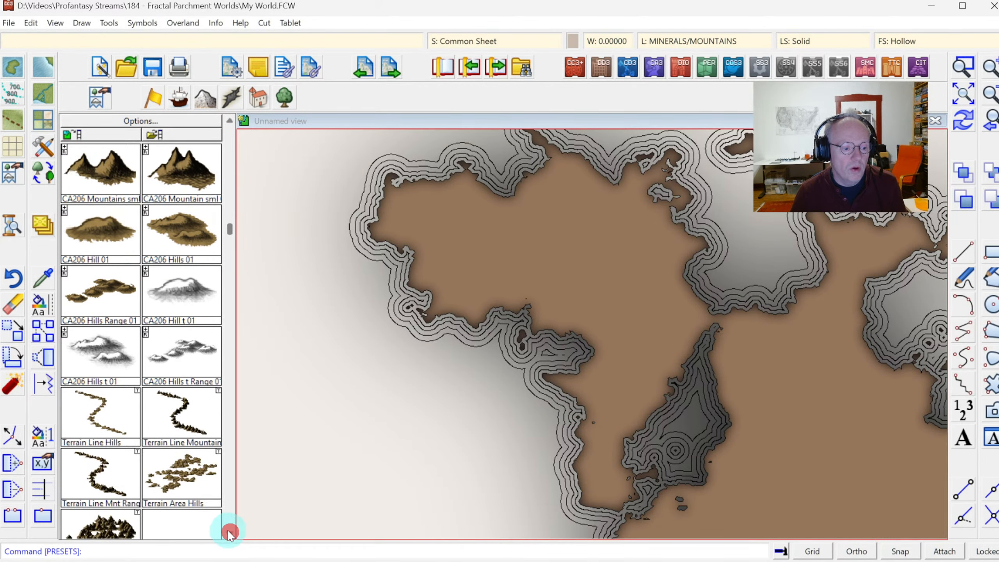
click(90, 475)
mouse_move(423, 214)
mouse_down()
mouse_move(481, 242)
mouse_move(576, 242)
mouse_move(634, 271)
mouse_move(654, 325)
mouse_move(617, 402)
mouse_up()
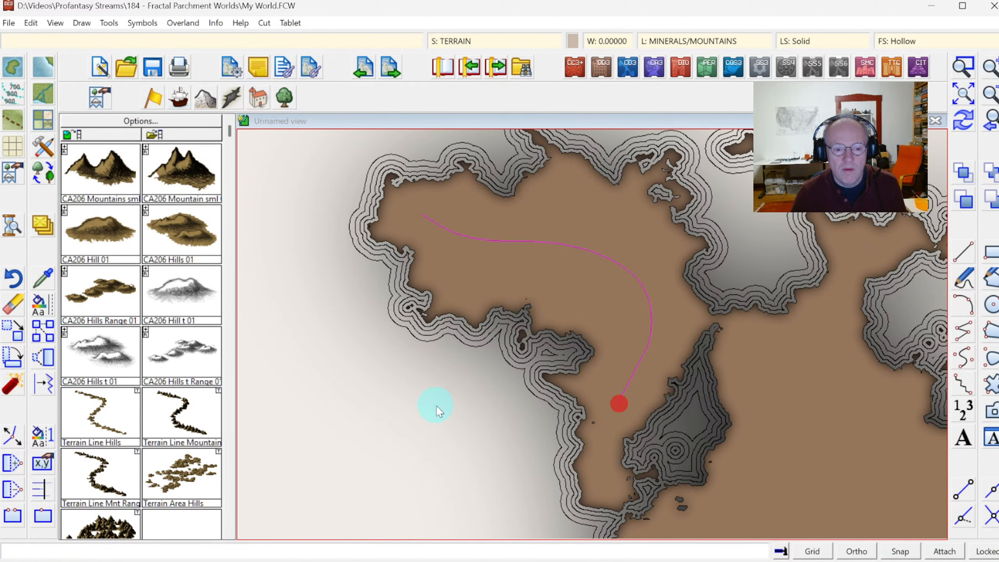
right_click(435, 406)
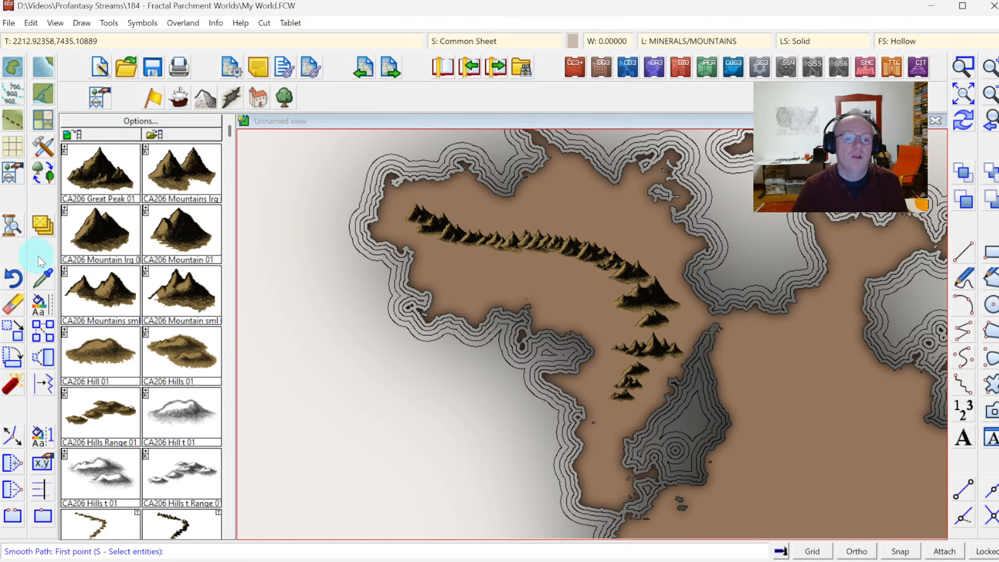
Draw a Terrain Line Mountains path along the southern side of the mountain range on the western continent.
click(171, 528)
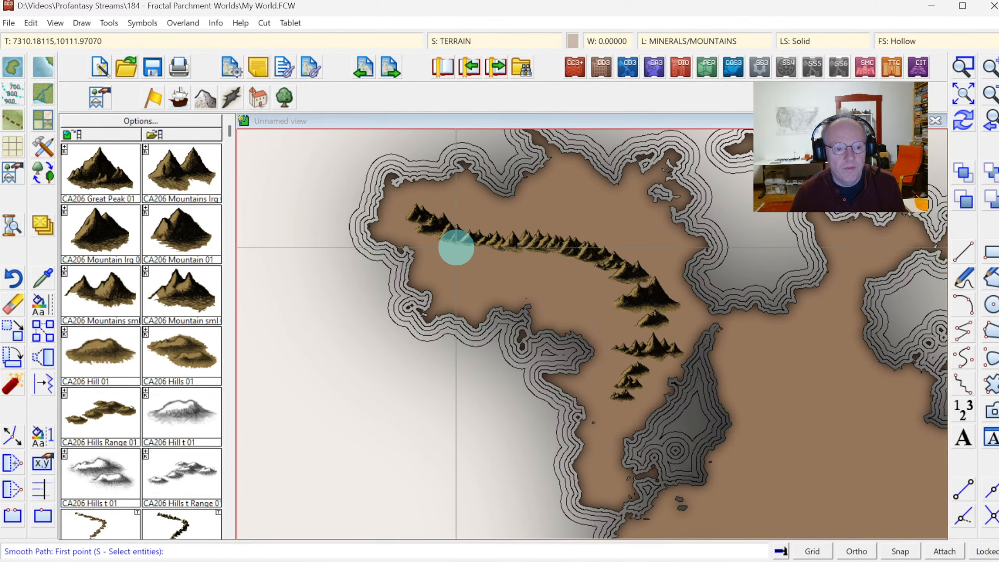
mouse_move(452, 249)
mouse_down()
mouse_move(568, 260)
mouse_move(611, 286)
mouse_up()
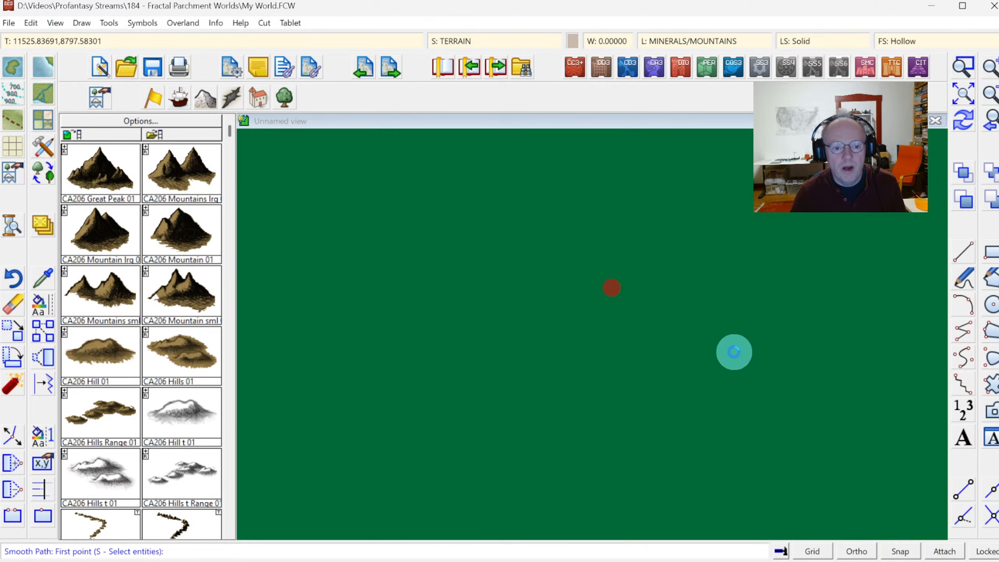
Choose the single large mountain symbol and reset its placement scale to the normal value of 25.
mouse_move(499, 231)
mouse_down()
mouse_move(587, 240)
mouse_move(631, 261)
mouse_up()
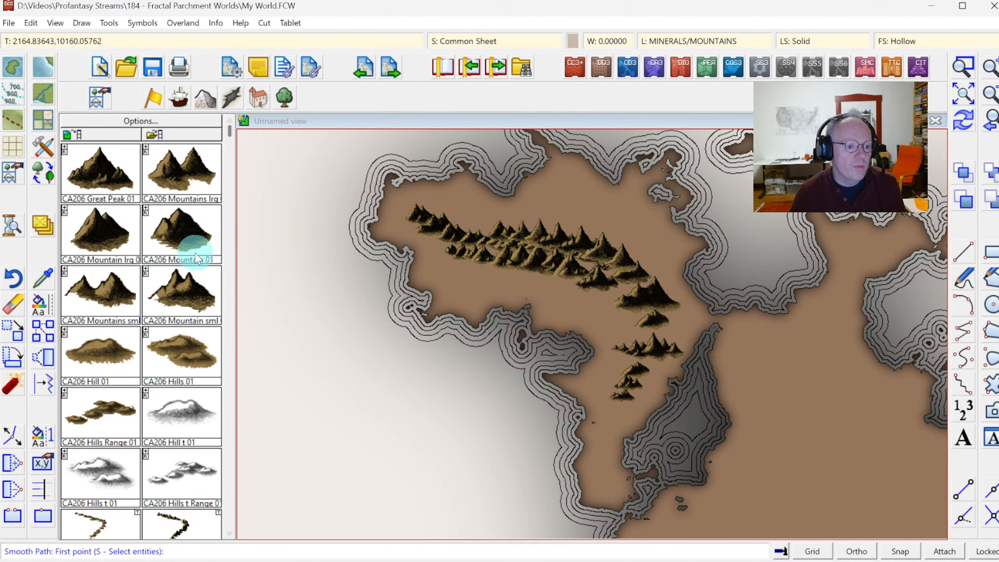
click(123, 232)
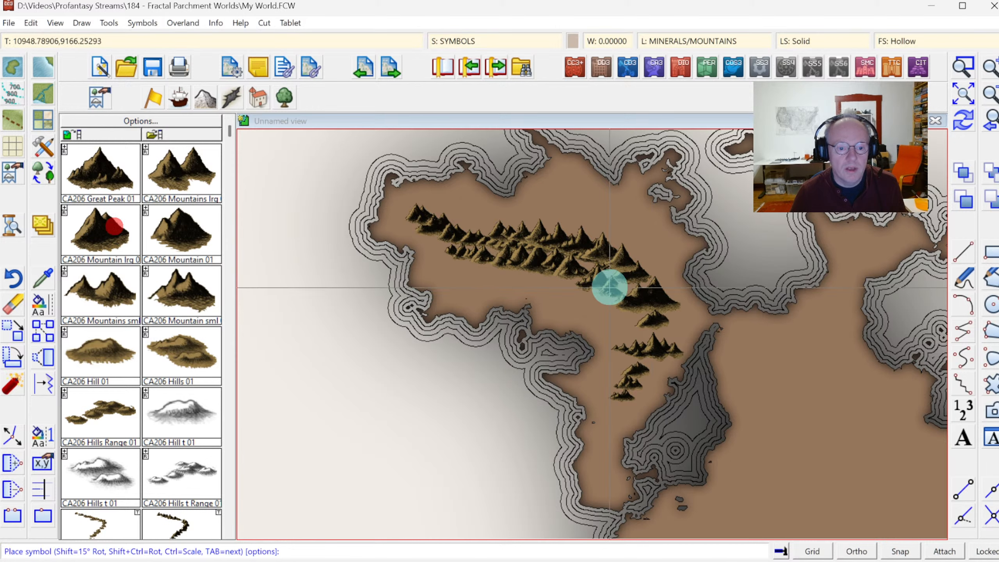
right_click(539, 279)
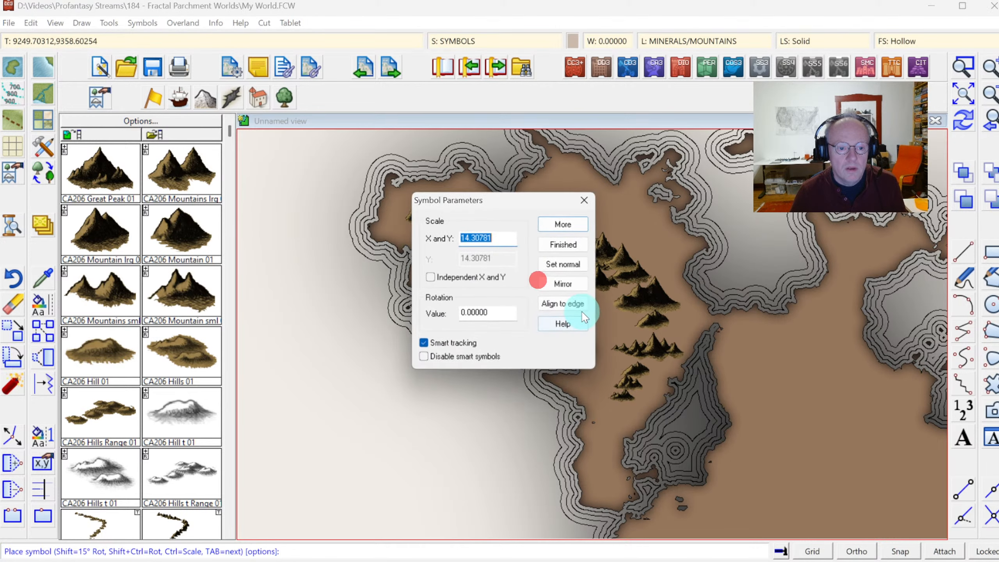
click(563, 264)
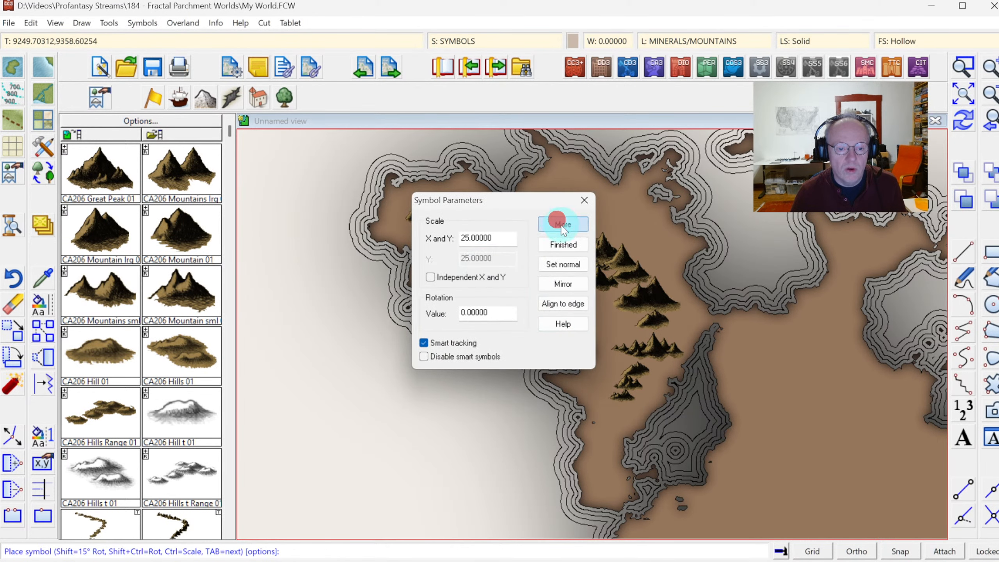
click(560, 244)
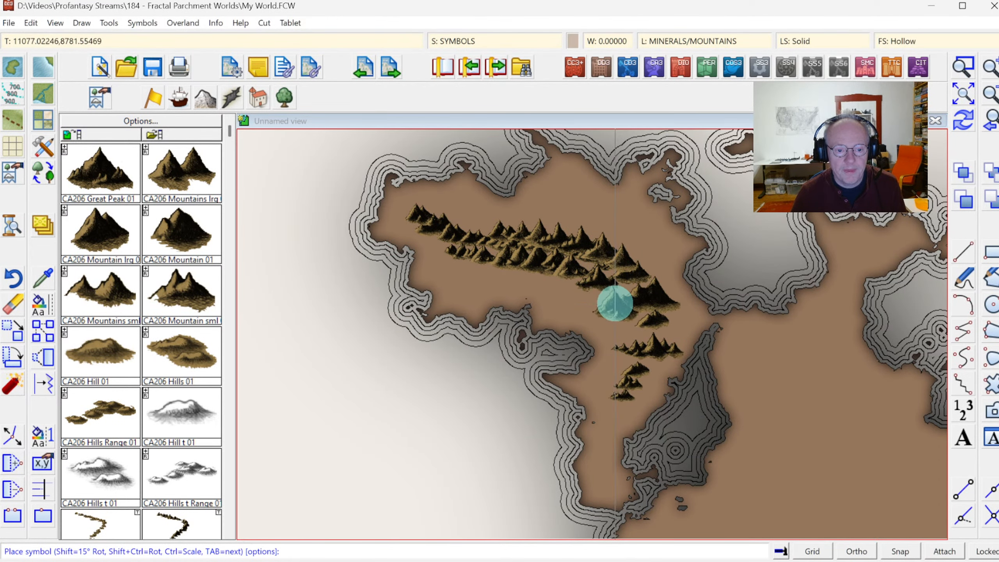
Place large mountain symbols along the southern side, the centre and the eastern end of the western continent's range.
click(615, 303)
click(559, 274)
click(496, 266)
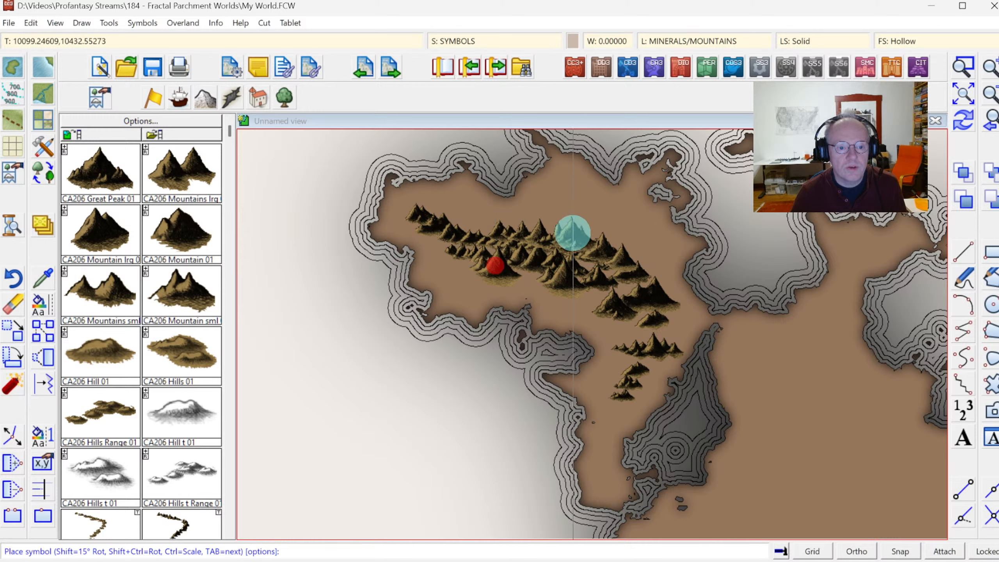
click(562, 219)
click(593, 258)
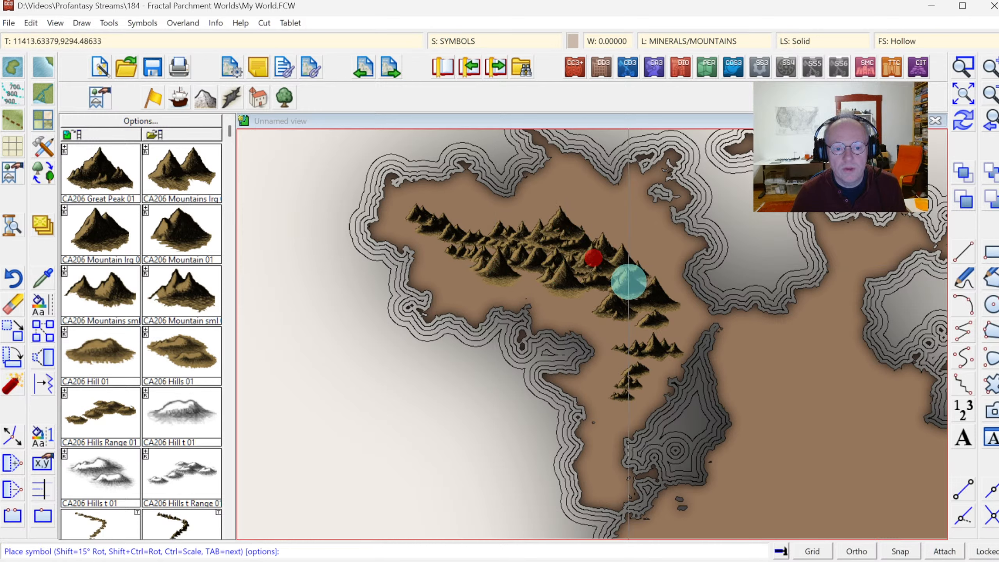
click(620, 279)
click(634, 255)
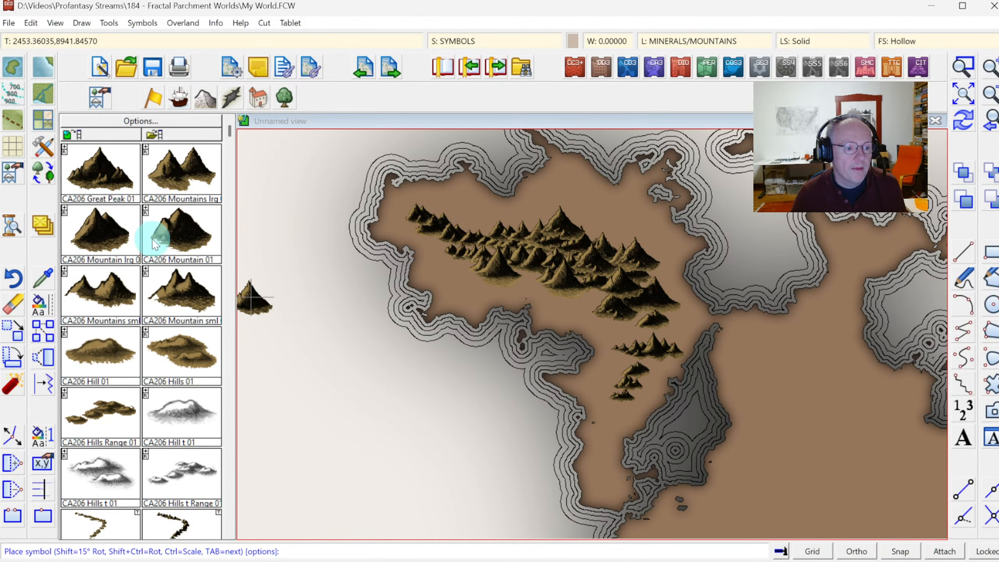
Place two CA206 Mountain 01 symbols along the northern edge of the mountain range.
click(180, 230)
click(472, 225)
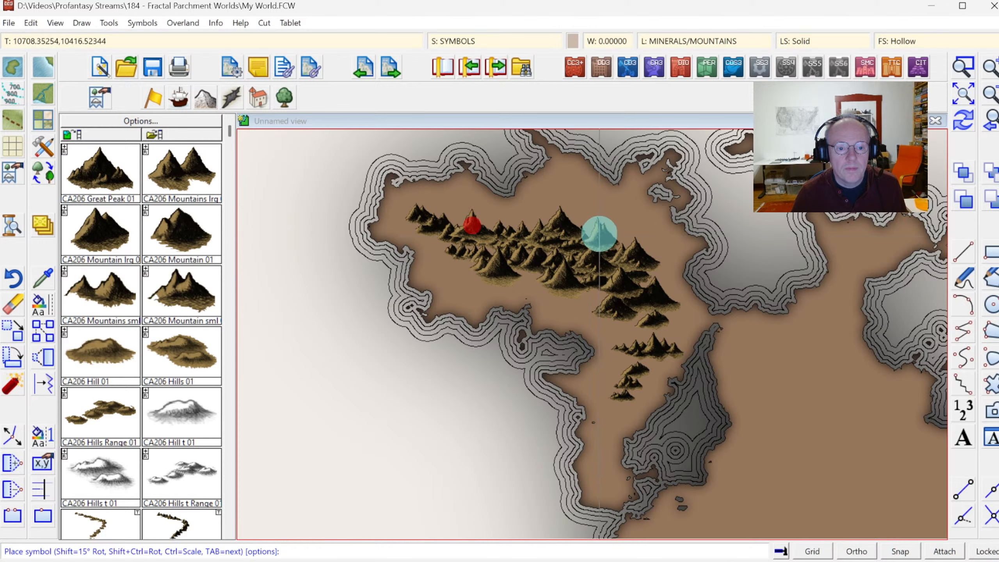
click(594, 228)
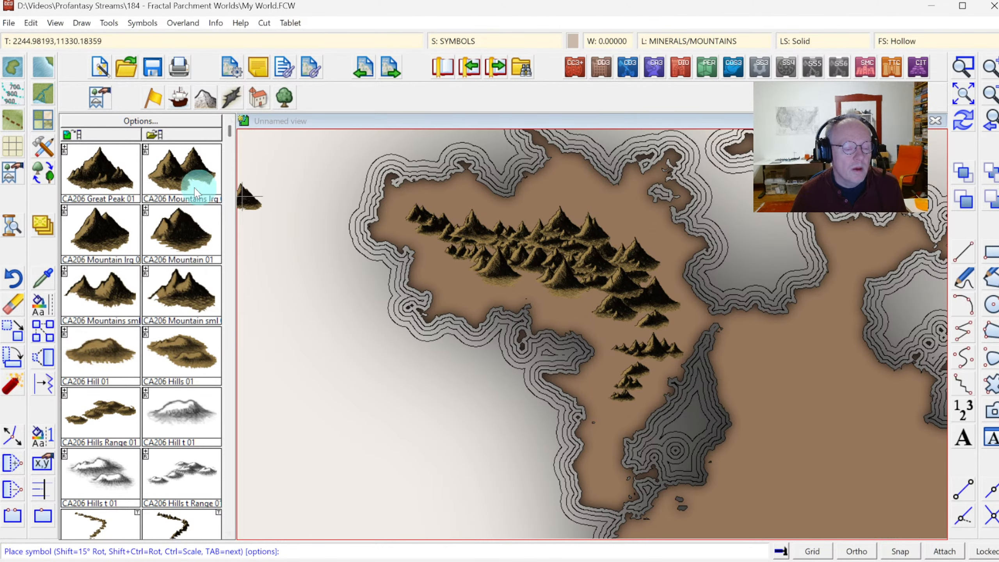
Place a small cluster of CA206 Mountain sml symbols on the continent's southern peninsula.
click(185, 295)
click(603, 457)
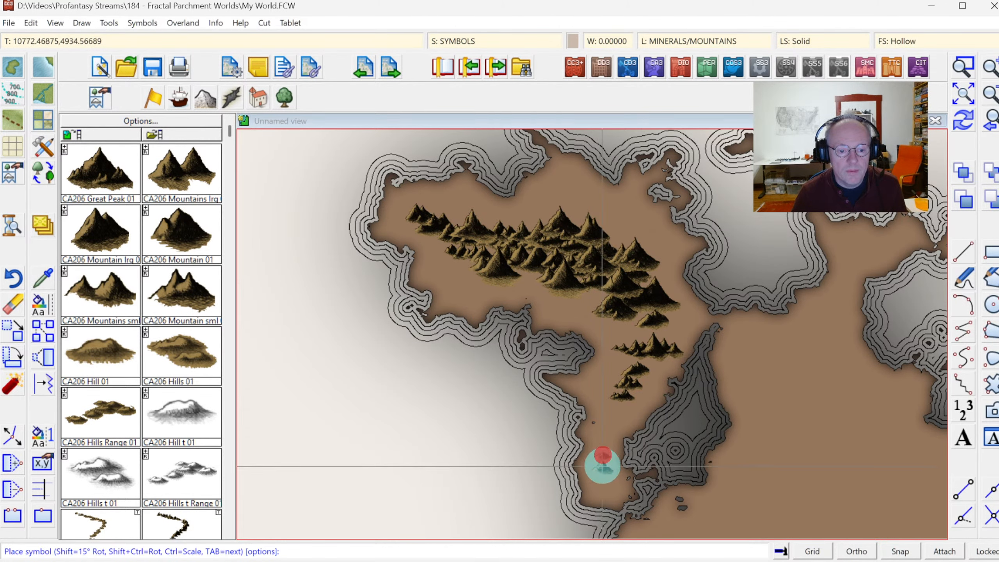
click(595, 459)
click(609, 483)
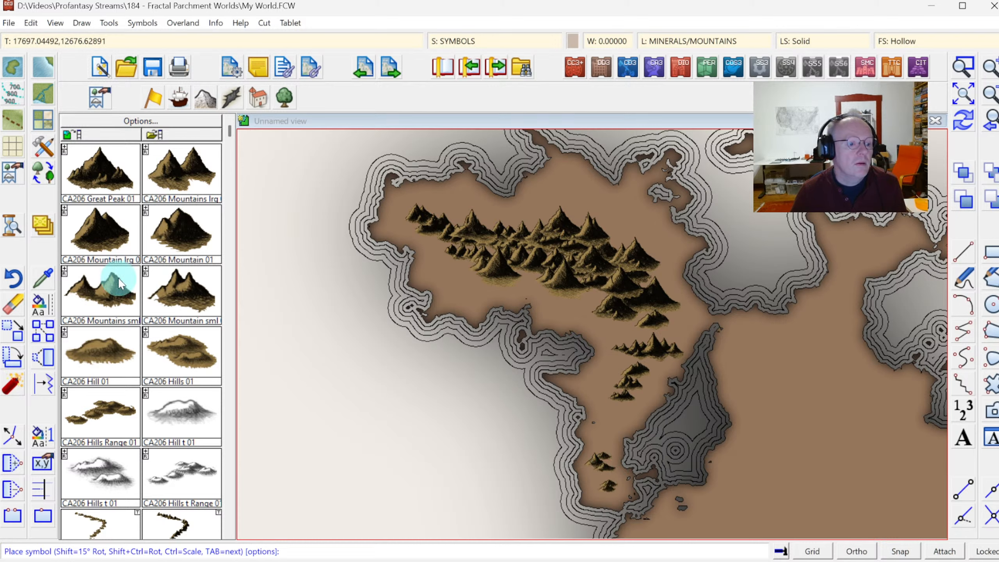
Place CA206 Hills t Range symbols as foothills south and north of the mountain range and beside its southern end.
click(173, 474)
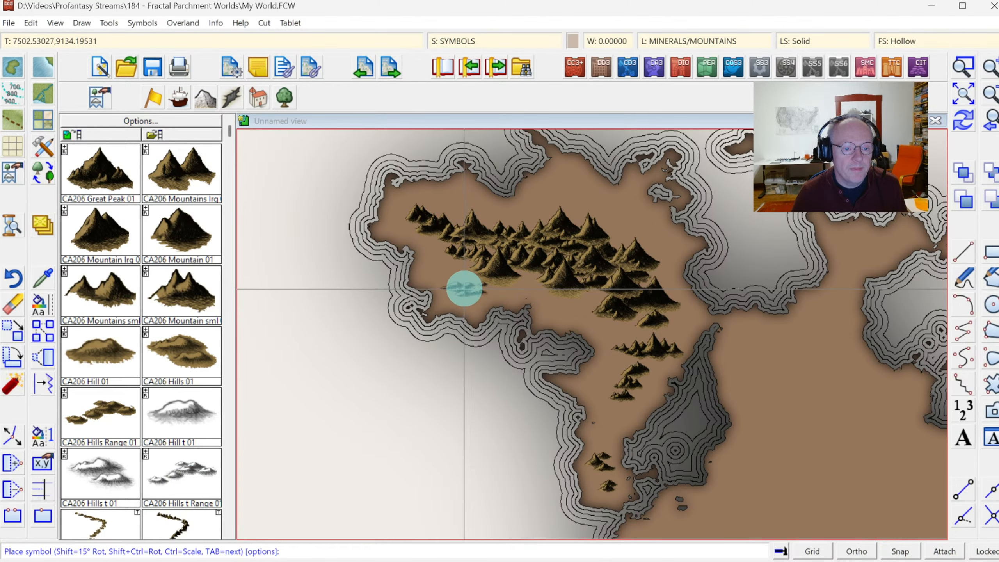
click(480, 286)
click(567, 302)
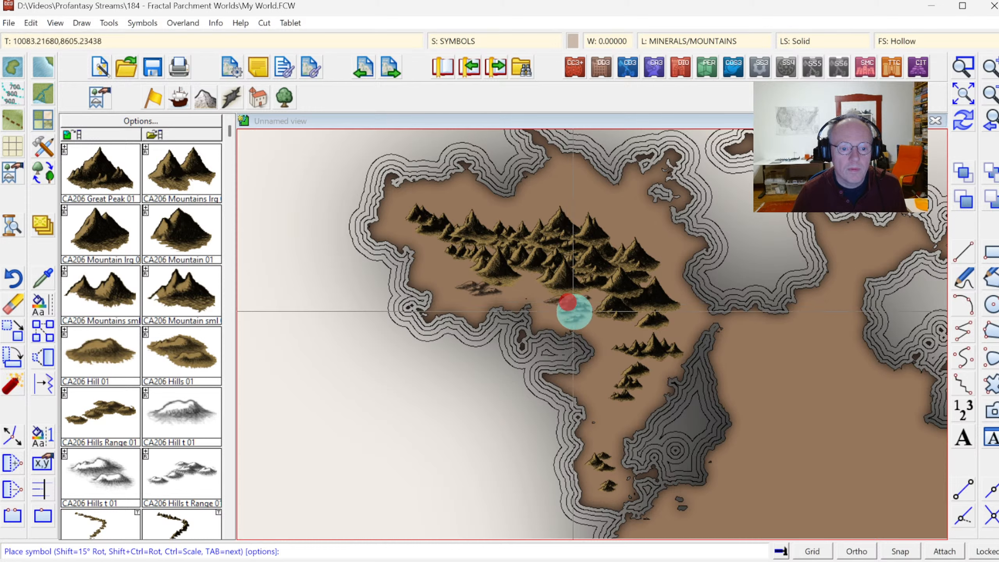
click(607, 329)
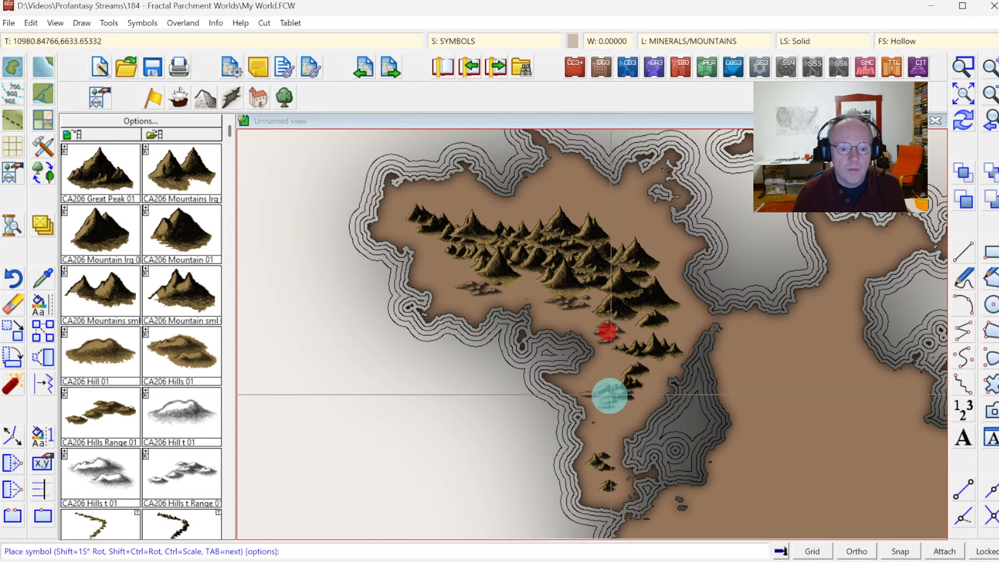
click(621, 414)
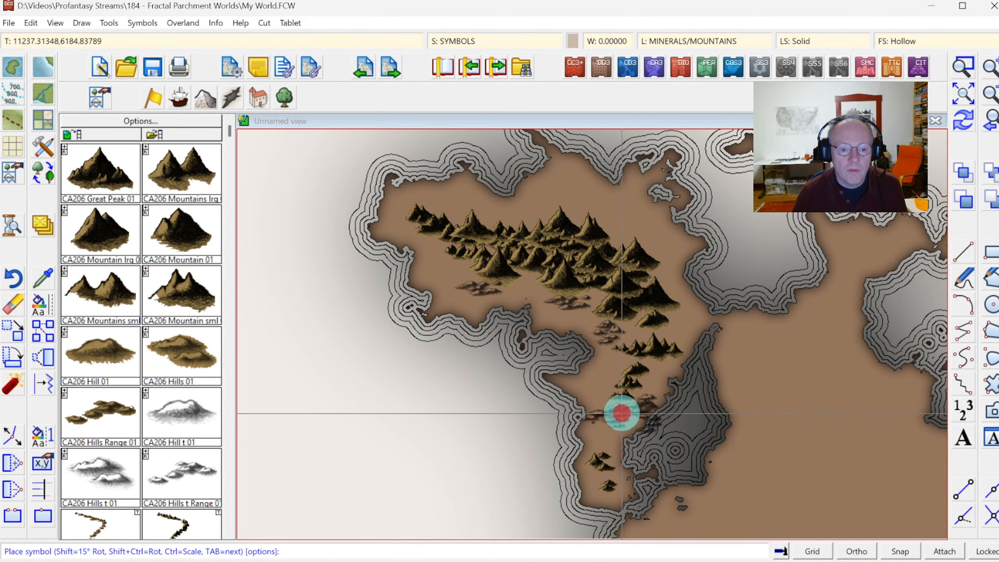
click(550, 195)
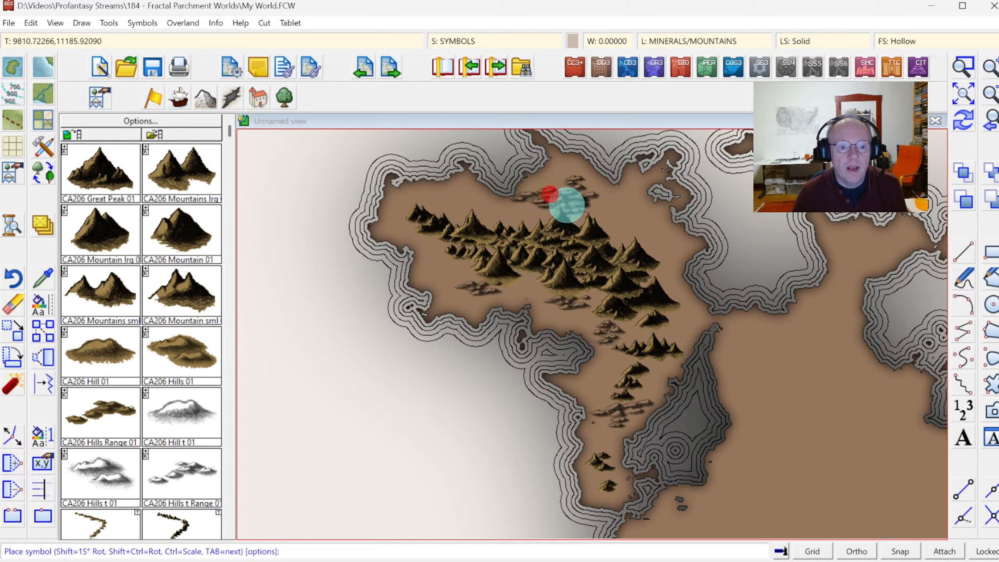
click(634, 227)
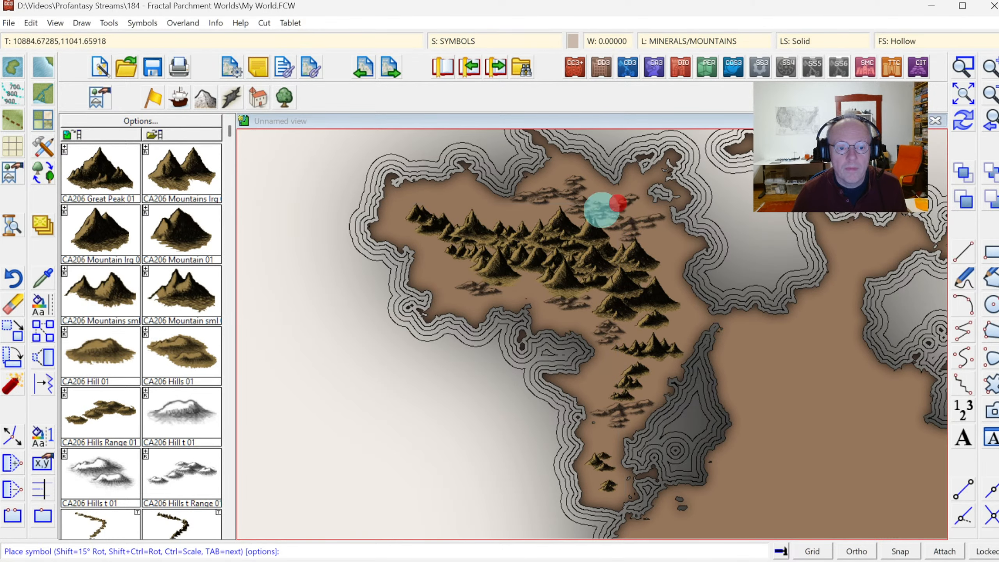
click(463, 196)
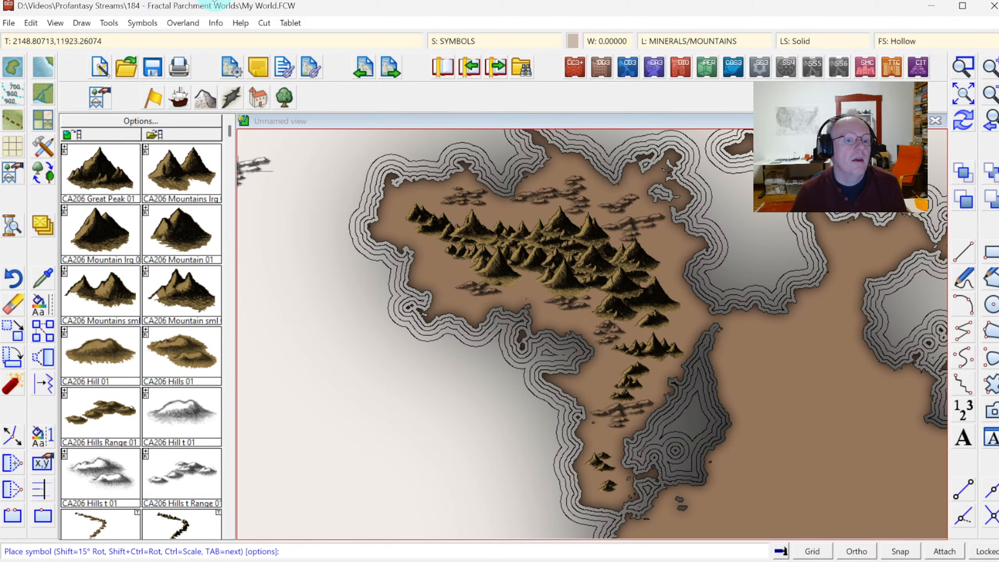
Sort all symbols in the map so the mountains and hills overlap in the correct order.
click(149, 27)
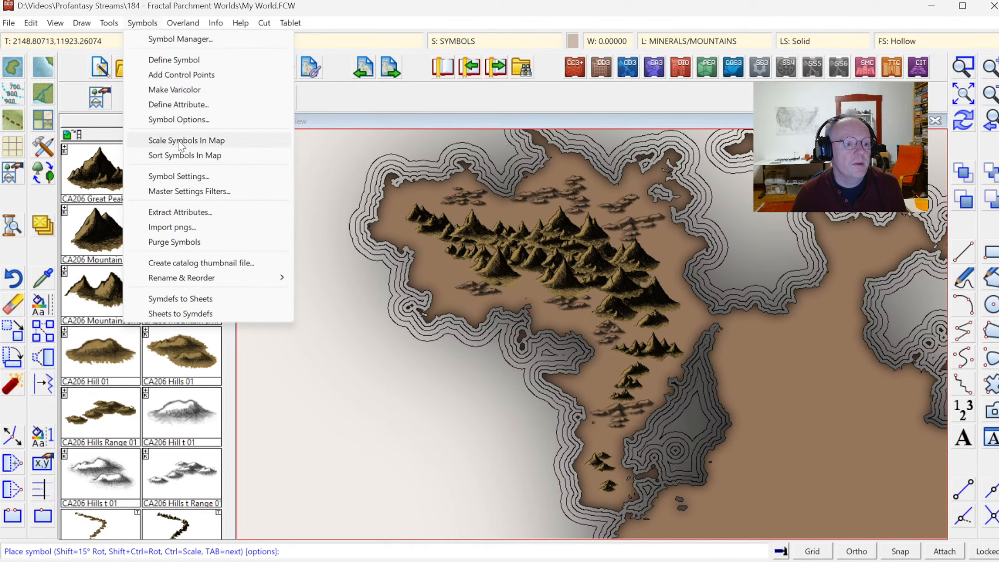
click(165, 155)
right_click(373, 215)
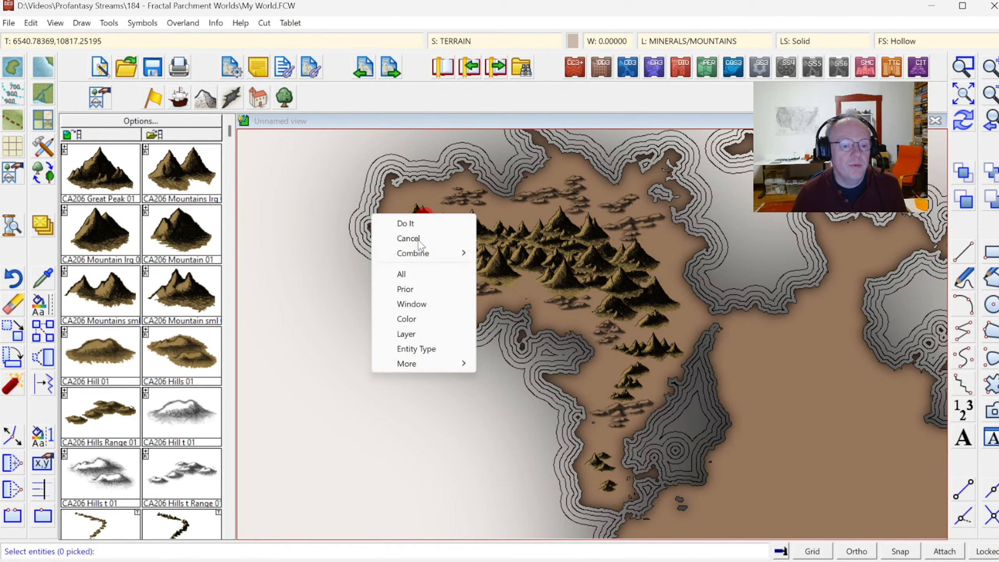
click(401, 275)
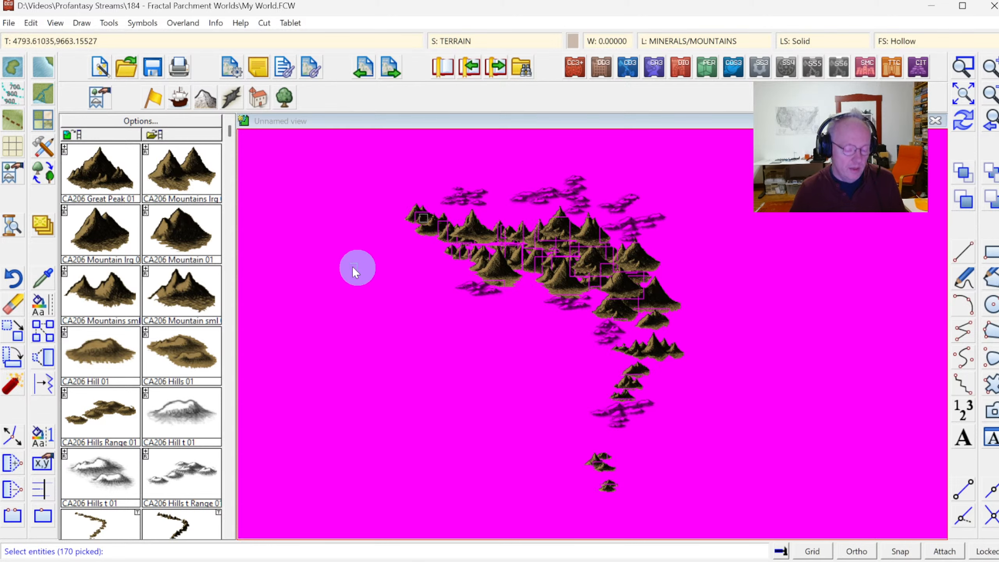
right_click(411, 266)
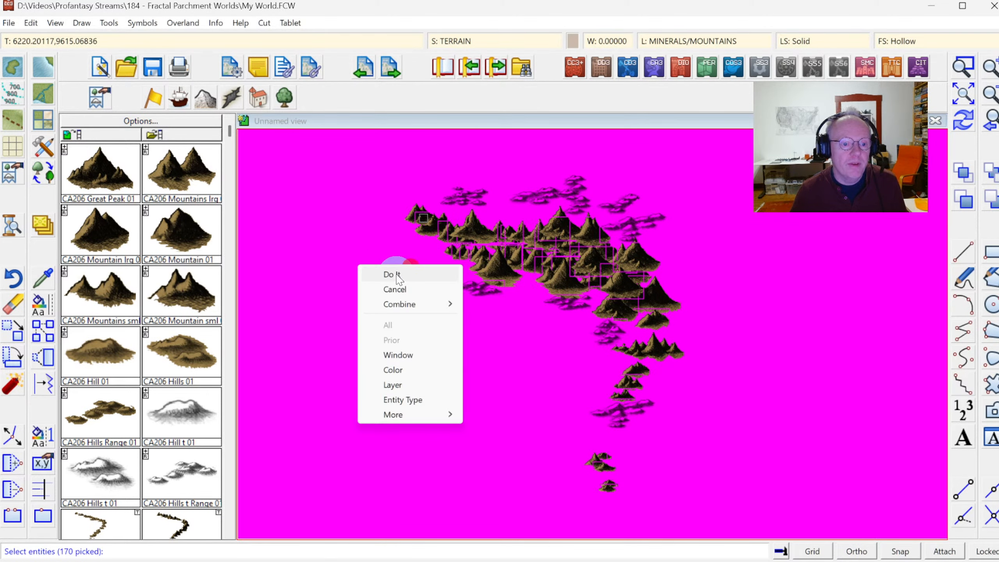
click(405, 272)
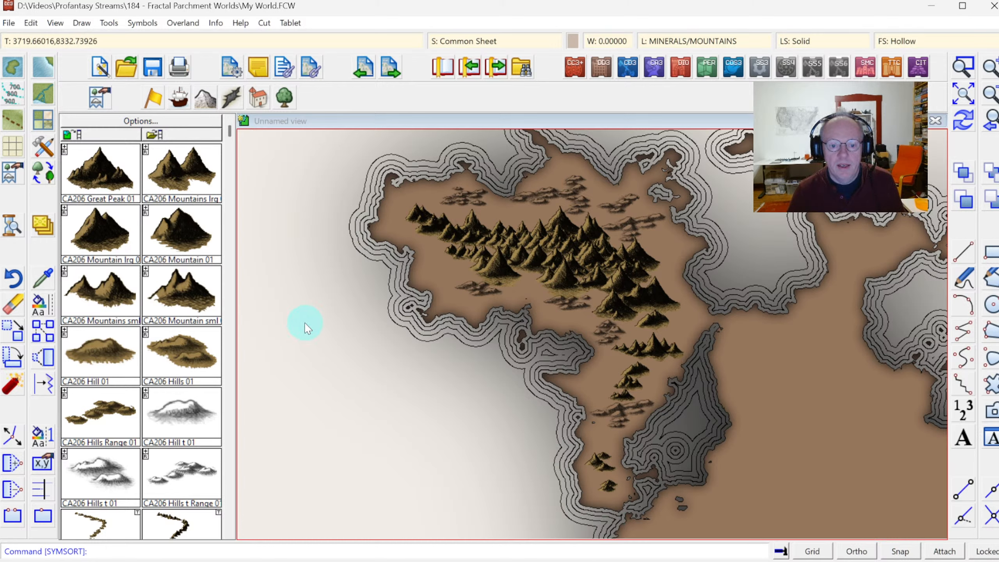
Draw a River, Default path from the western continent's northern coastal inlet down into the mountain range.
click(964, 97)
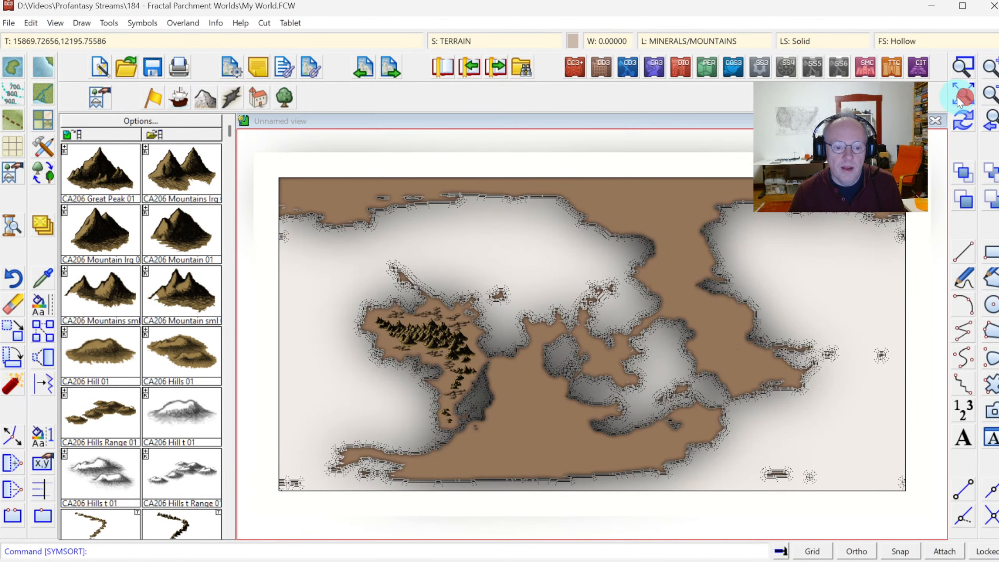
click(963, 64)
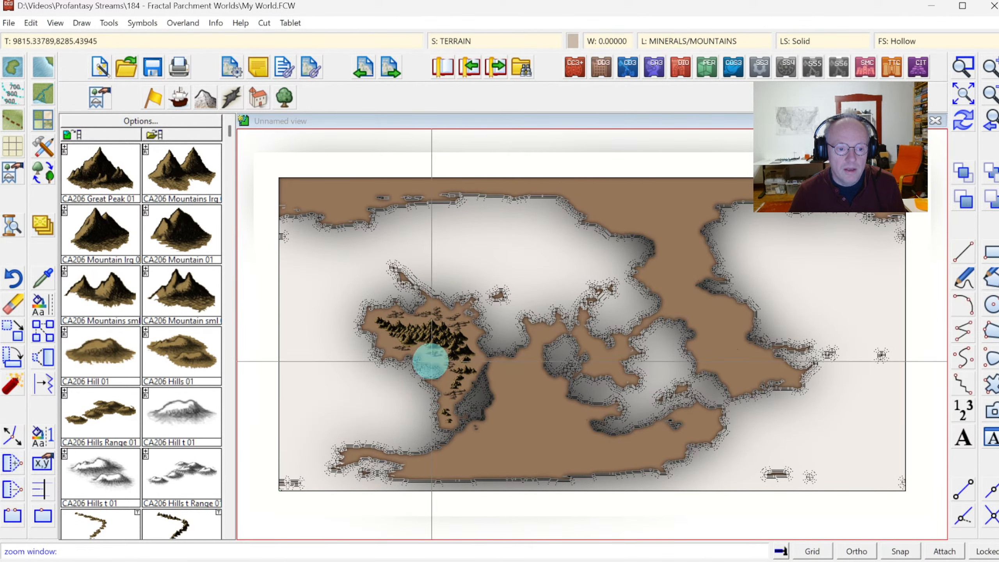
click(374, 290)
click(470, 388)
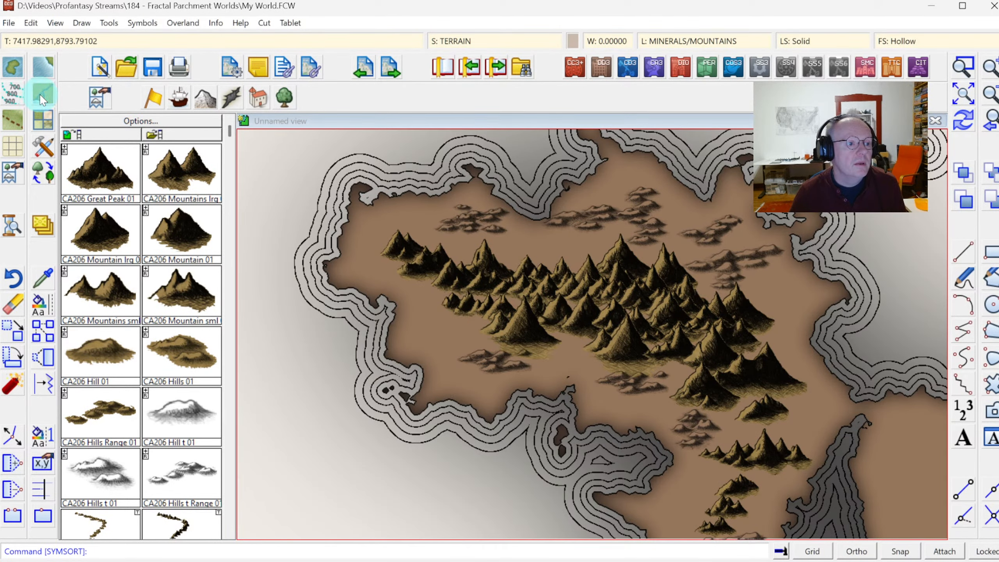
click(47, 96)
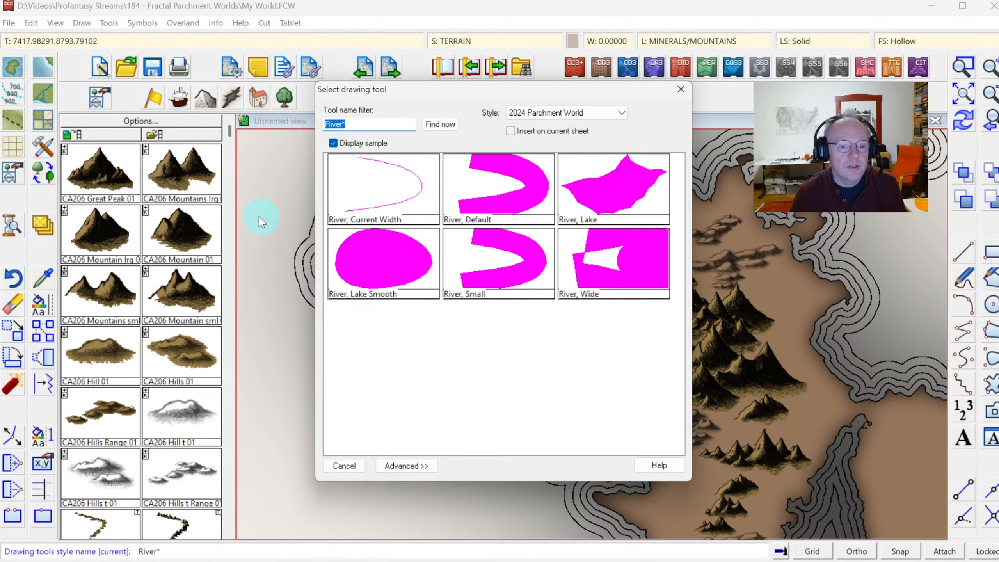
click(503, 198)
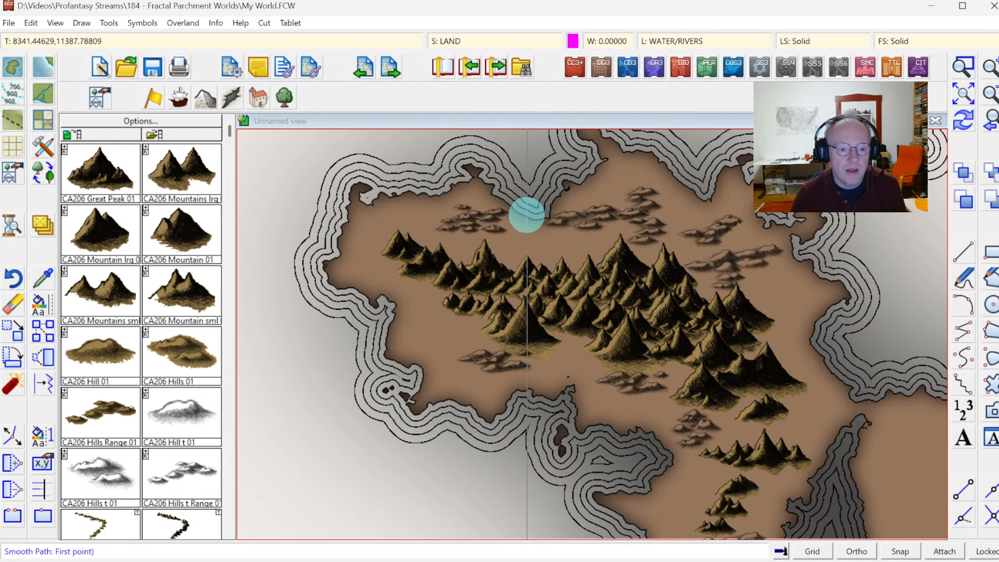
click(526, 215)
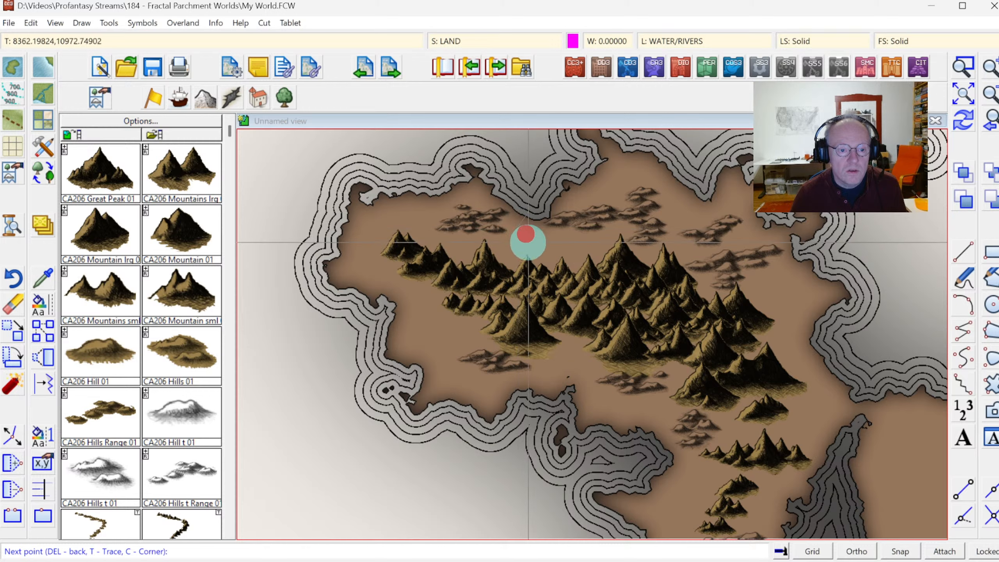
click(497, 268)
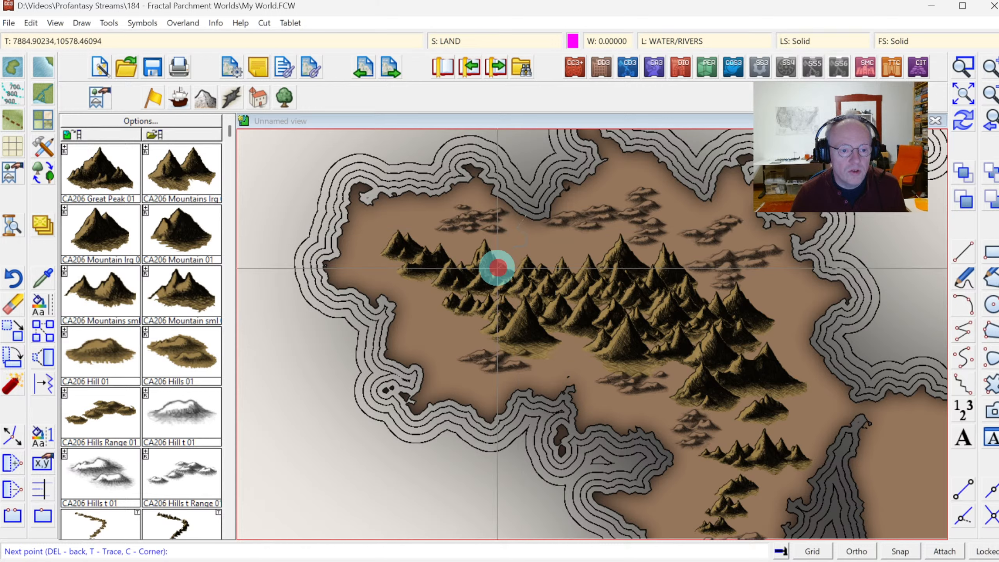
right_click(496, 268)
right_click(560, 298)
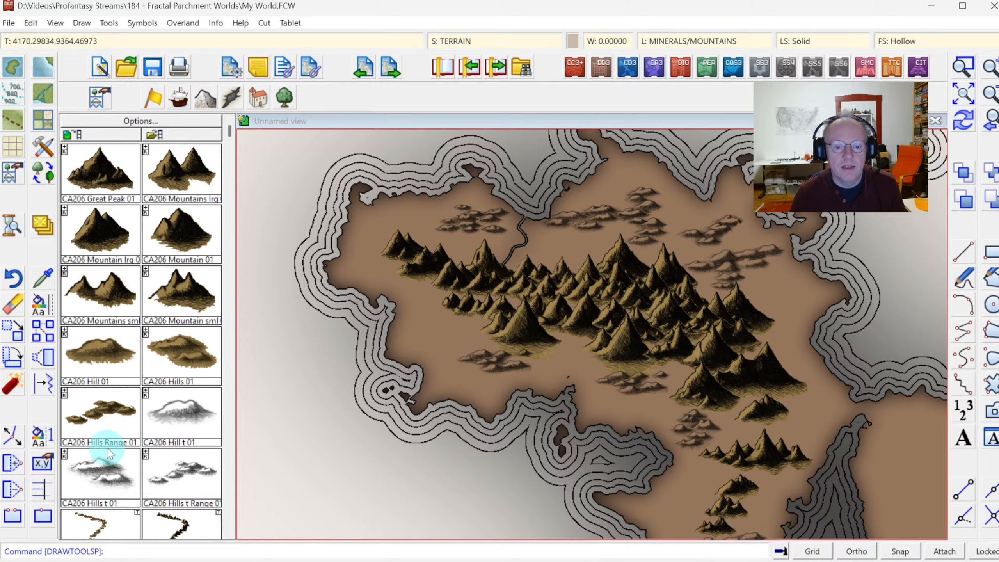
Draw a River Default path from the mountain range's eastern end to the bay on the western continent's east coast.
click(178, 102)
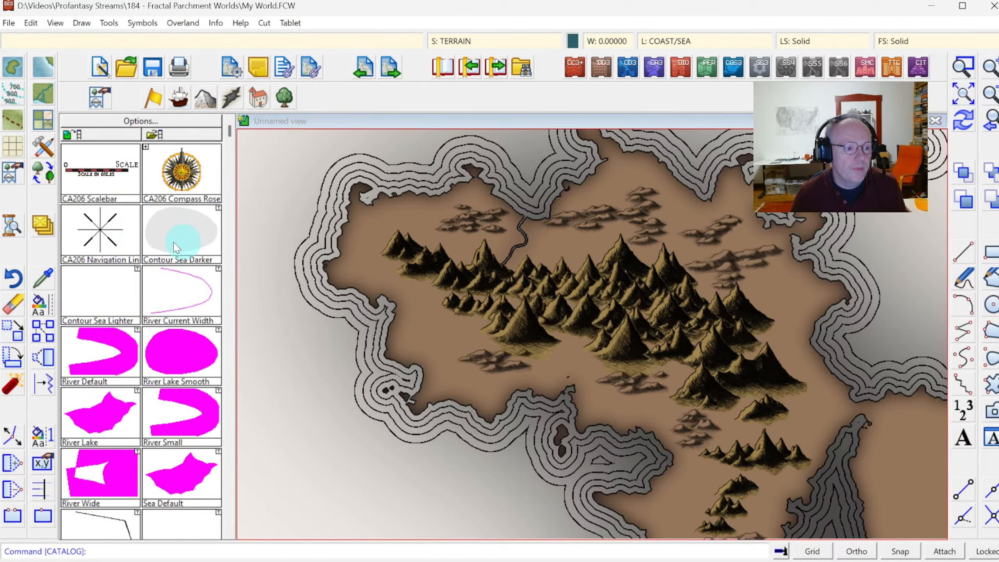
click(228, 533)
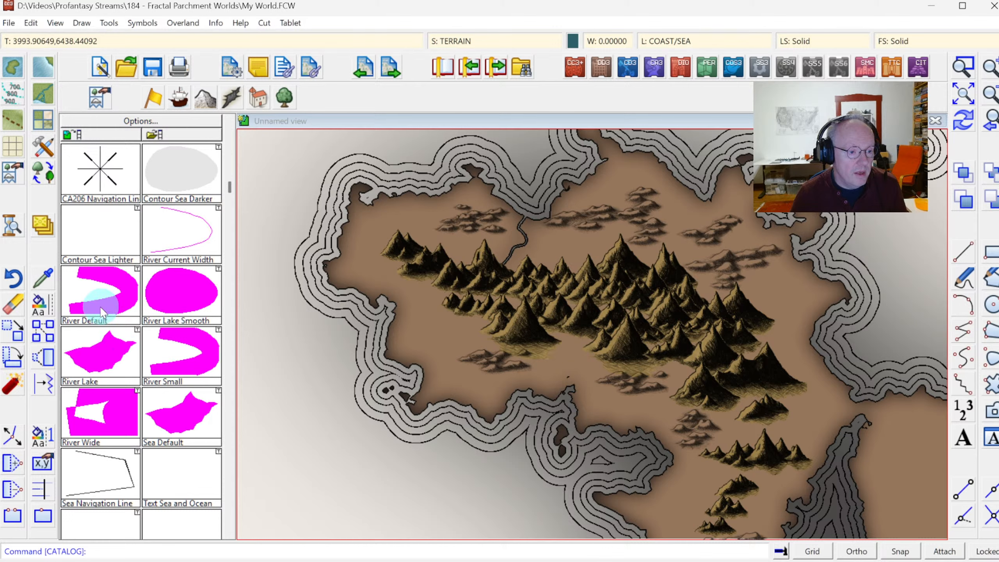
click(105, 292)
click(739, 310)
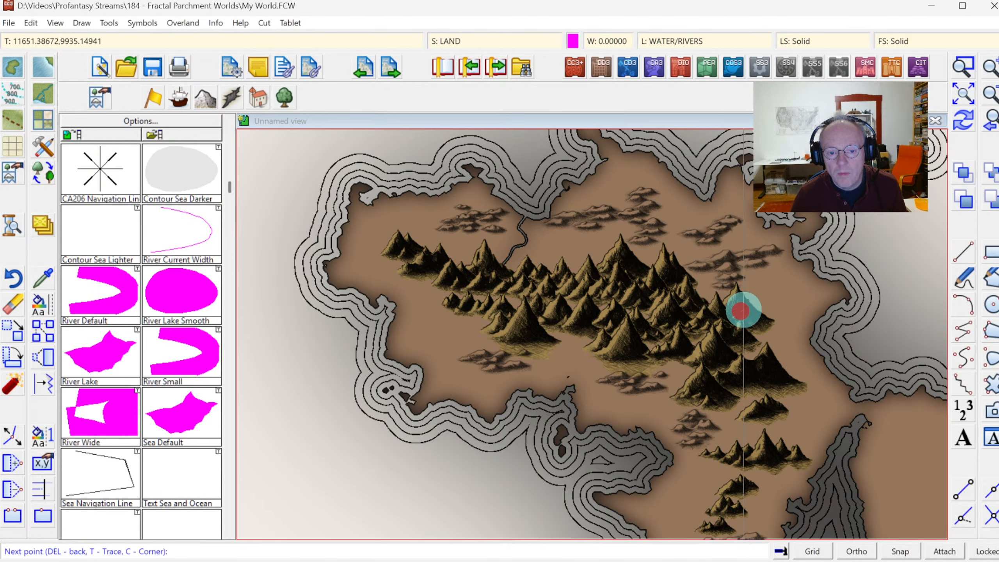
click(758, 299)
click(793, 295)
click(810, 282)
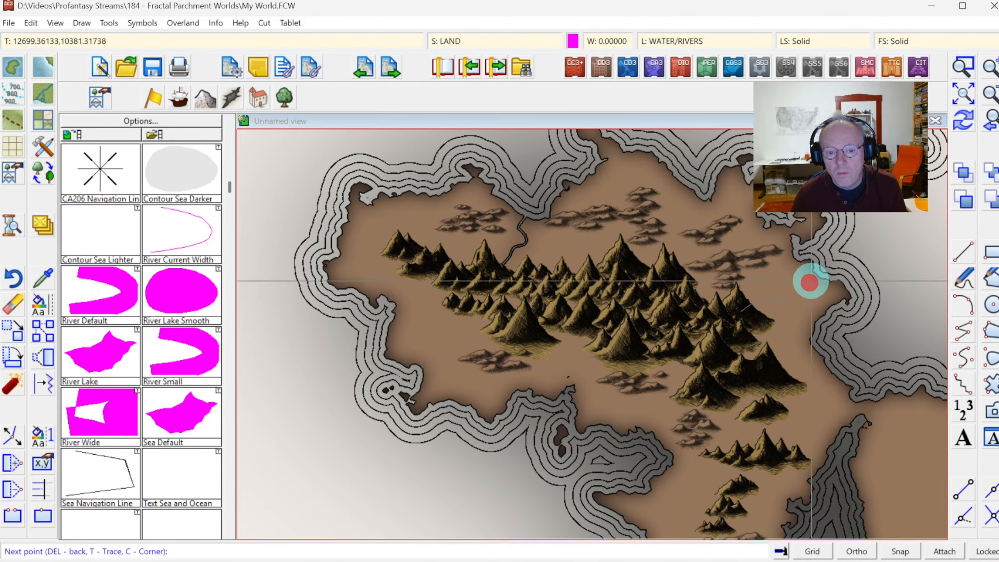
click(817, 276)
right_click(817, 274)
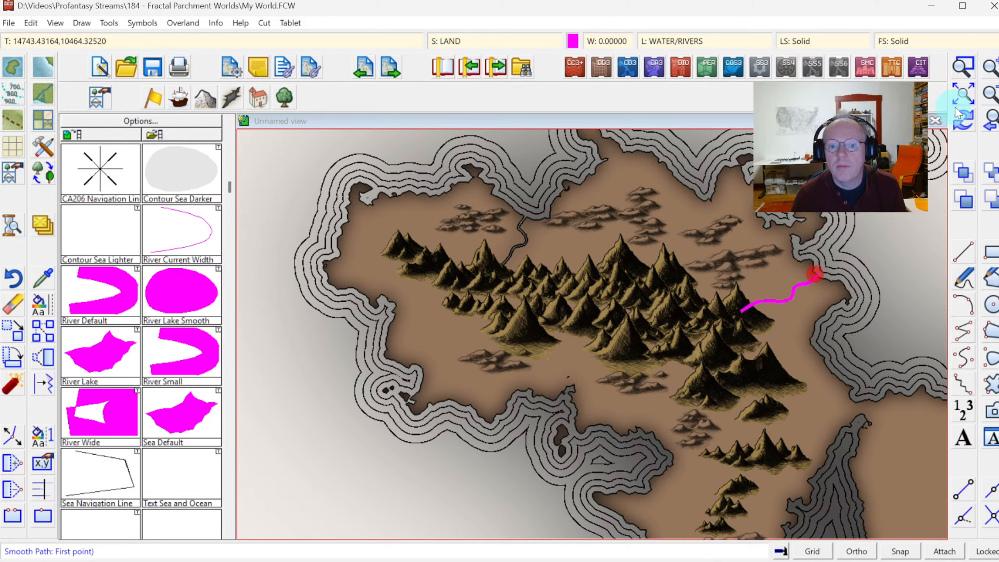
click(959, 123)
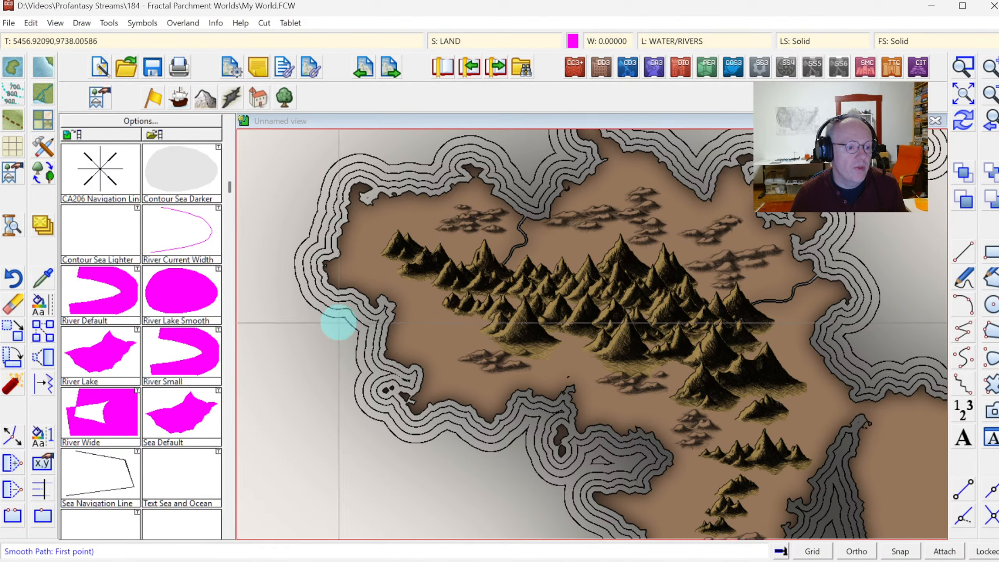
Draw two River Default paths from the range's southwestern slopes, one to the southwestern bay and one to the narrow southern inlet.
mouse_move(474, 319)
mouse_down()
mouse_move(434, 338)
mouse_move(426, 358)
mouse_up()
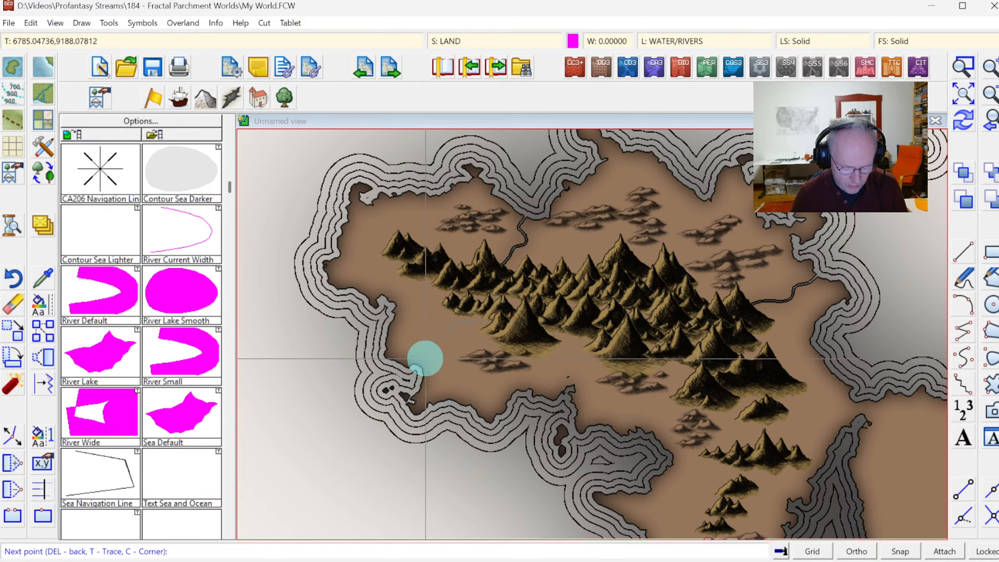
click(420, 367)
right_click(418, 369)
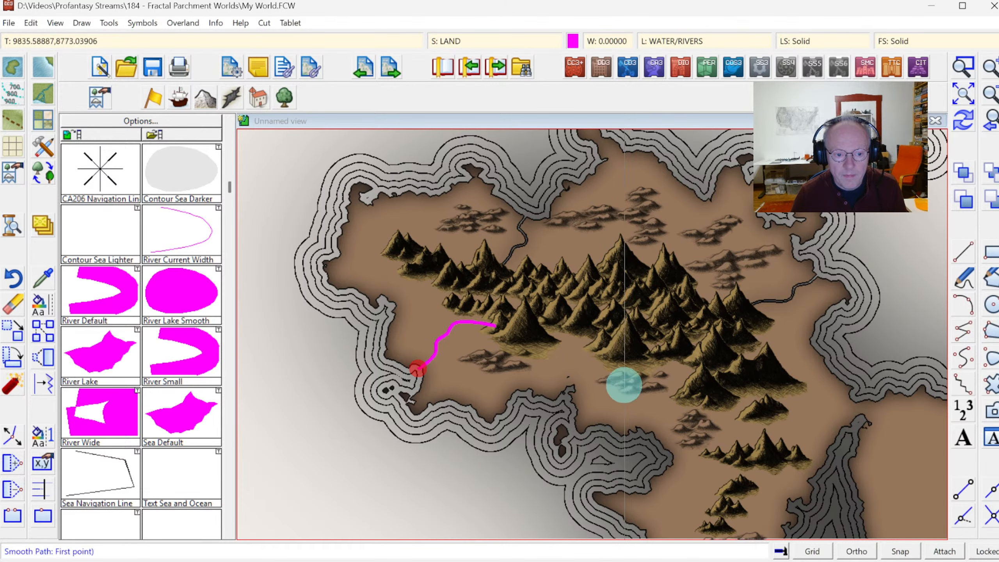
mouse_move(545, 336)
mouse_down()
mouse_move(572, 344)
mouse_move(583, 367)
mouse_up()
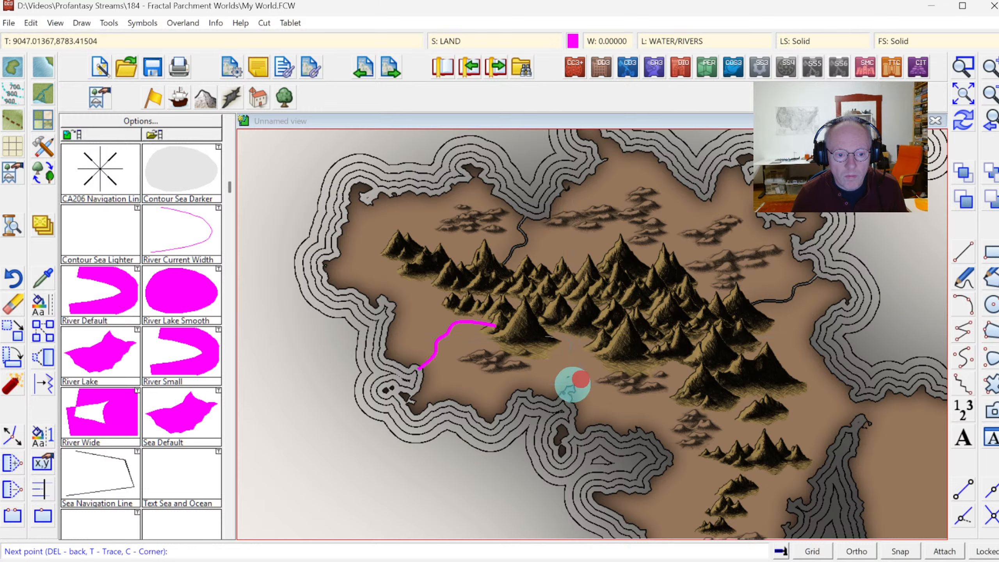
right_click(572, 386)
Draw a River Default path from the mountain range's southeastern peaks southwest to the southern coast.
click(694, 381)
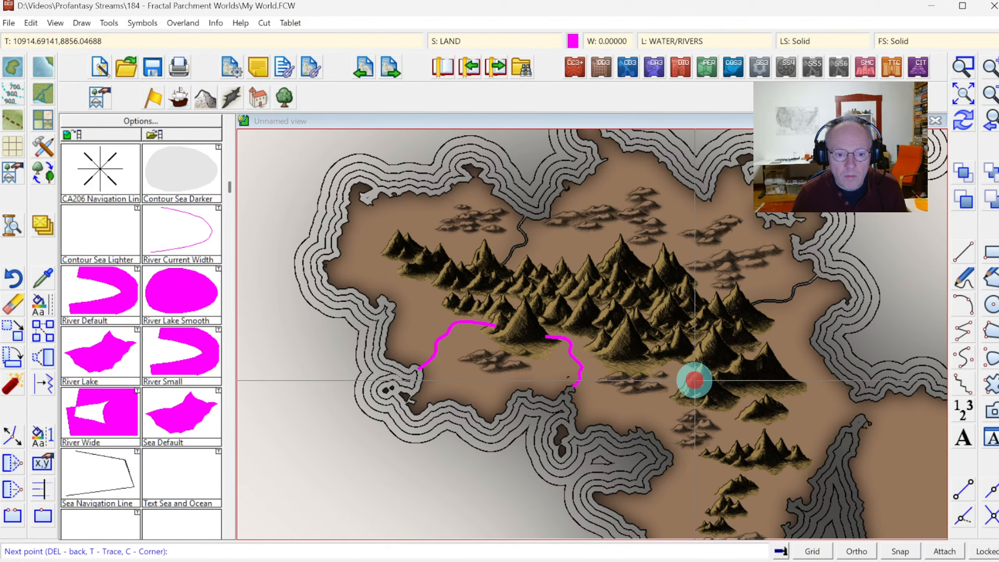
click(684, 379)
drag(680, 382, 651, 432)
right_click(652, 433)
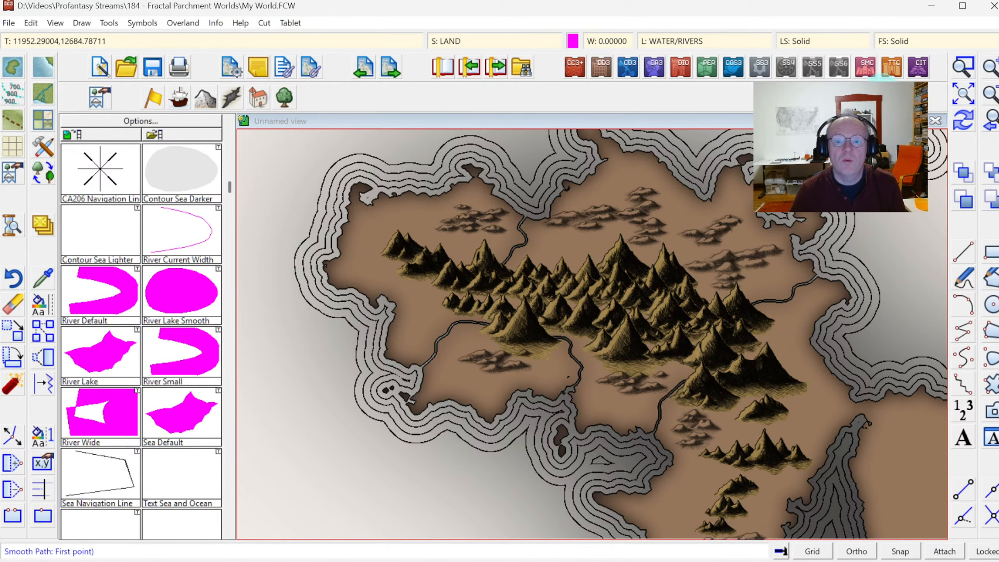
Bring up the terrain drawing tools and start a Terrain Darker area with the western continent in view.
click(968, 96)
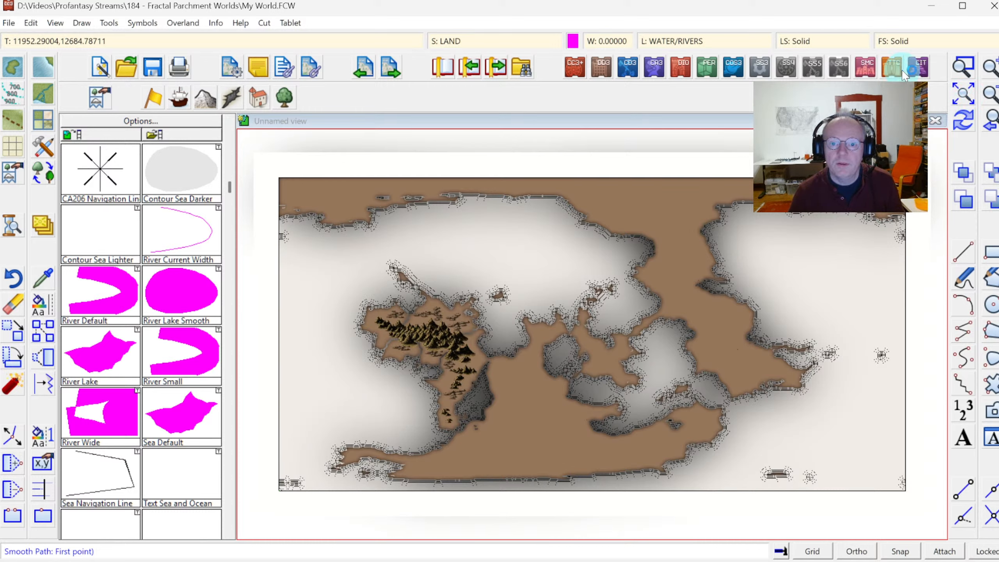
click(961, 68)
click(361, 302)
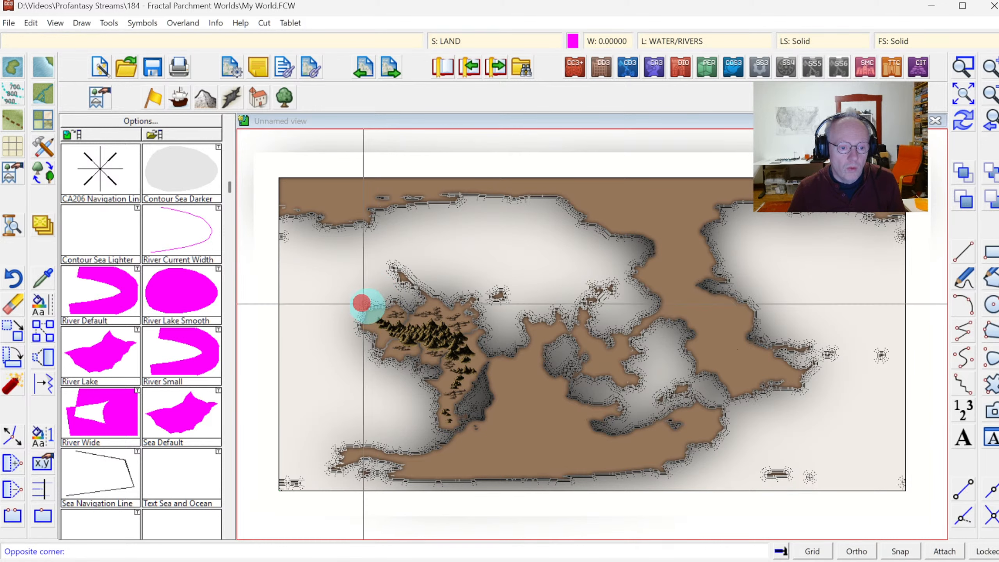
click(562, 438)
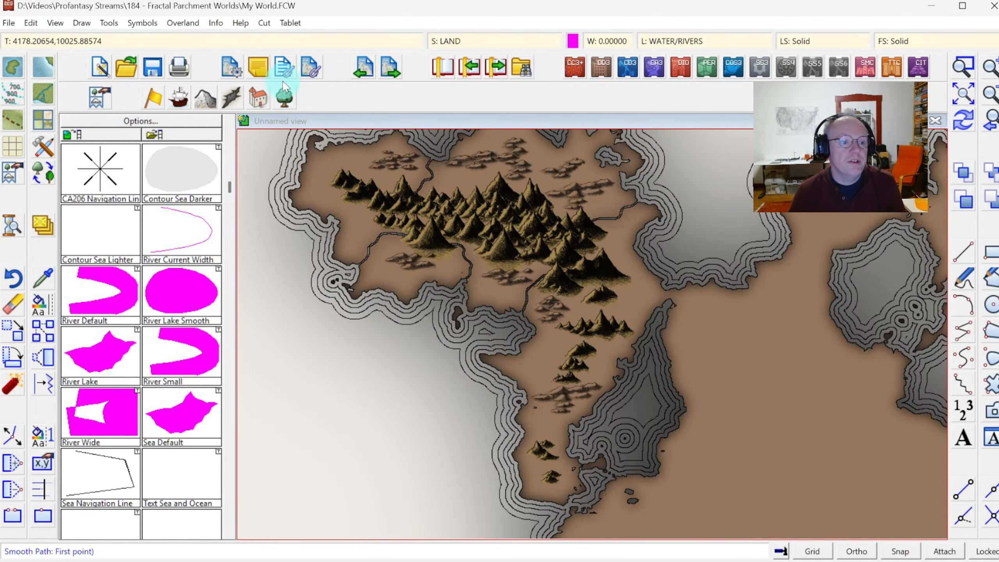
click(284, 98)
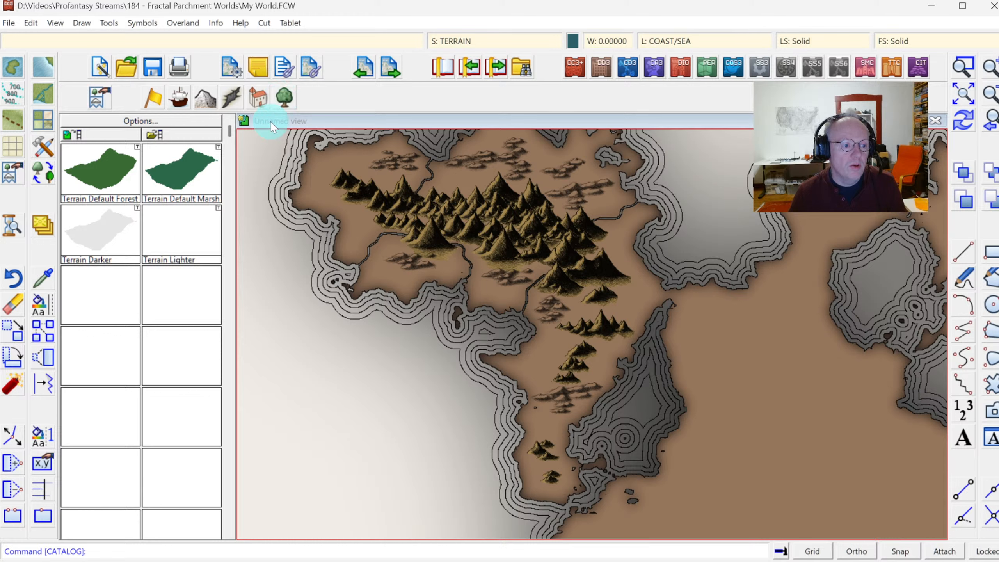
click(101, 173)
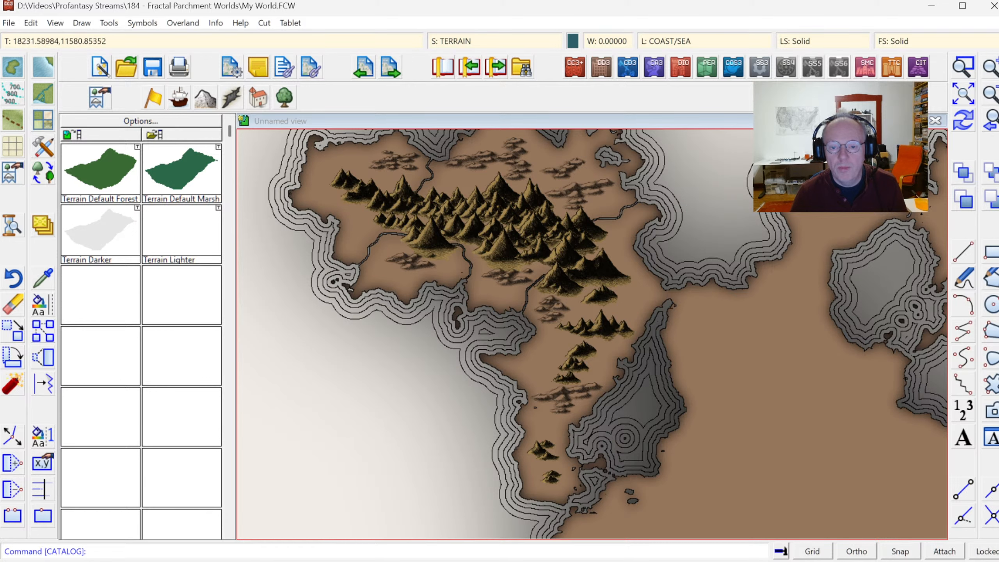
click(962, 94)
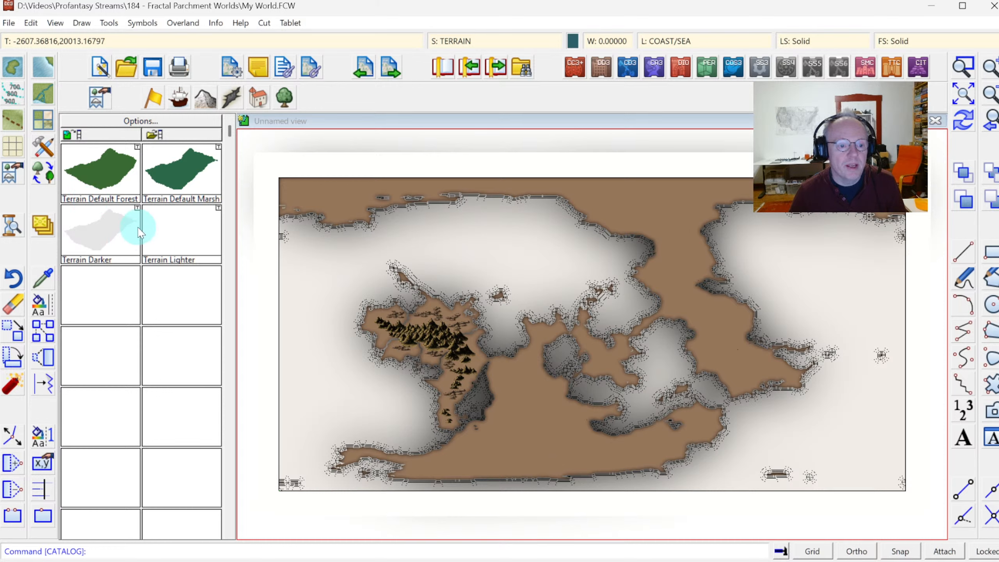
click(103, 236)
click(963, 66)
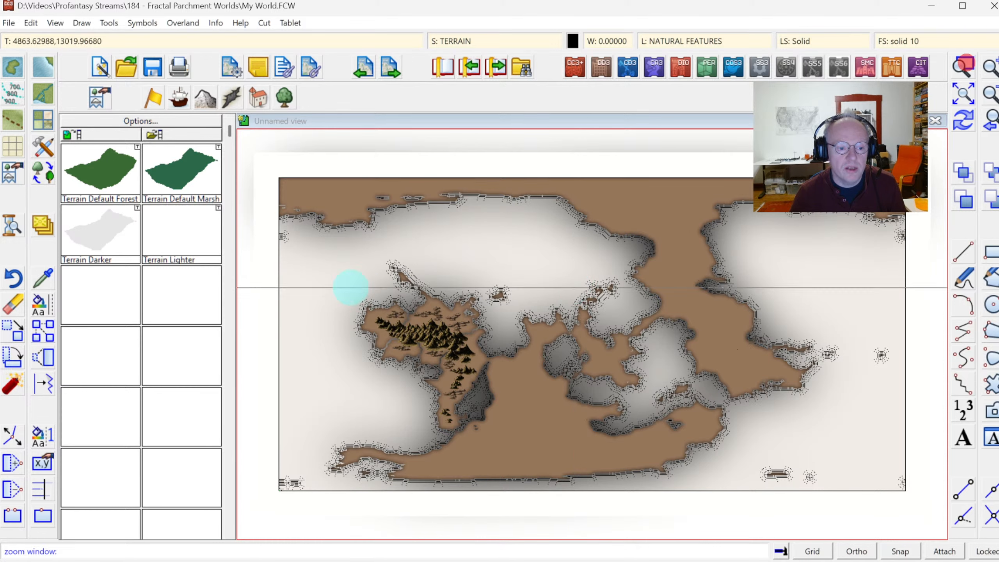
click(347, 286)
click(535, 433)
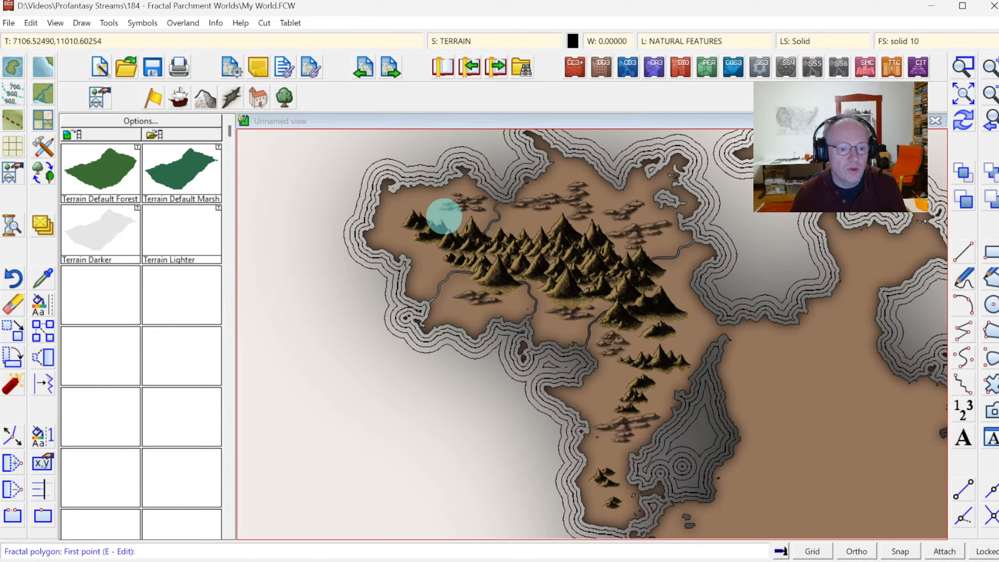
Outline the Terrain Darker polygon from the range's western end along its southern side to the small mountains in the south.
click(431, 219)
click(415, 222)
click(404, 247)
click(435, 251)
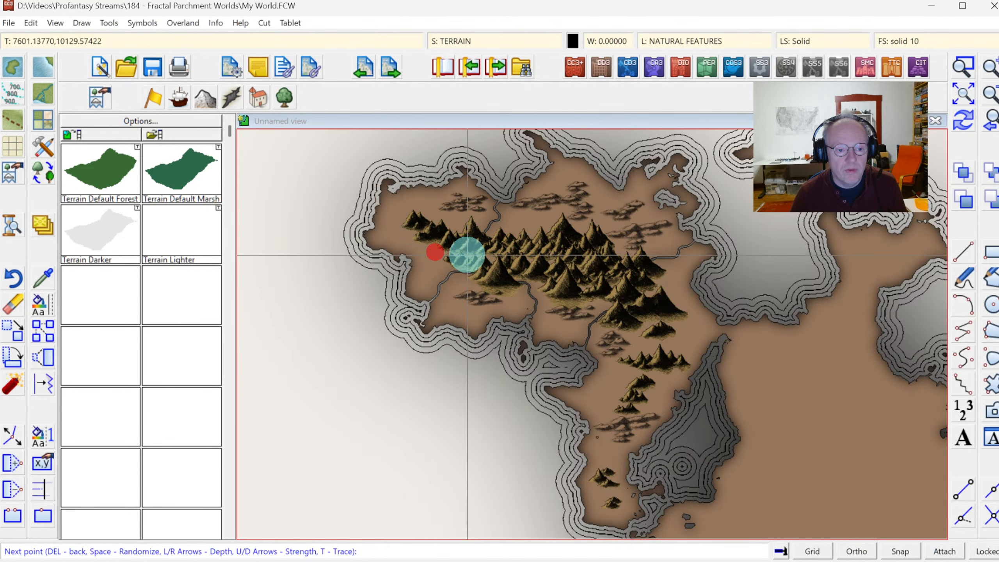
click(549, 284)
click(568, 314)
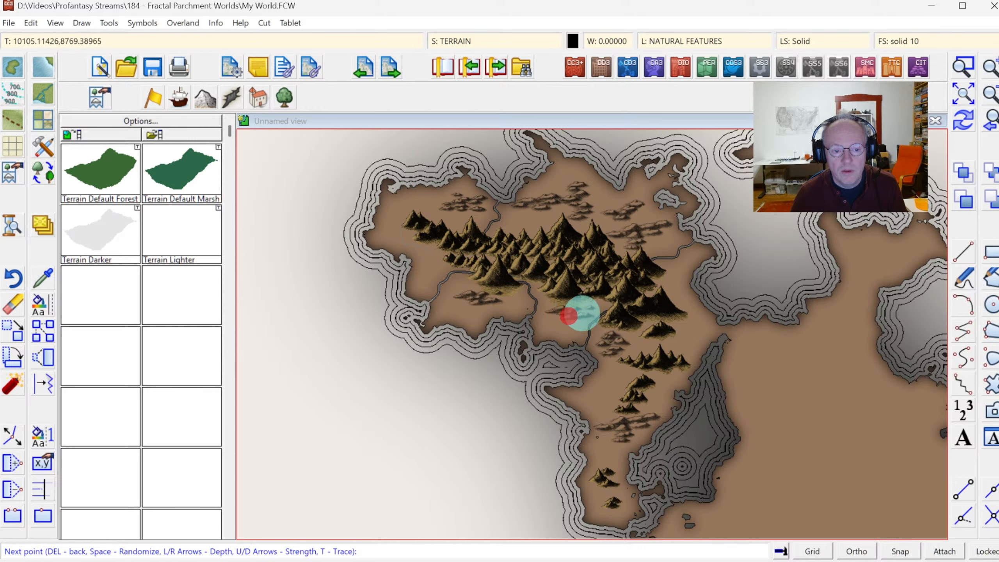
click(597, 295)
click(643, 335)
click(634, 380)
click(636, 406)
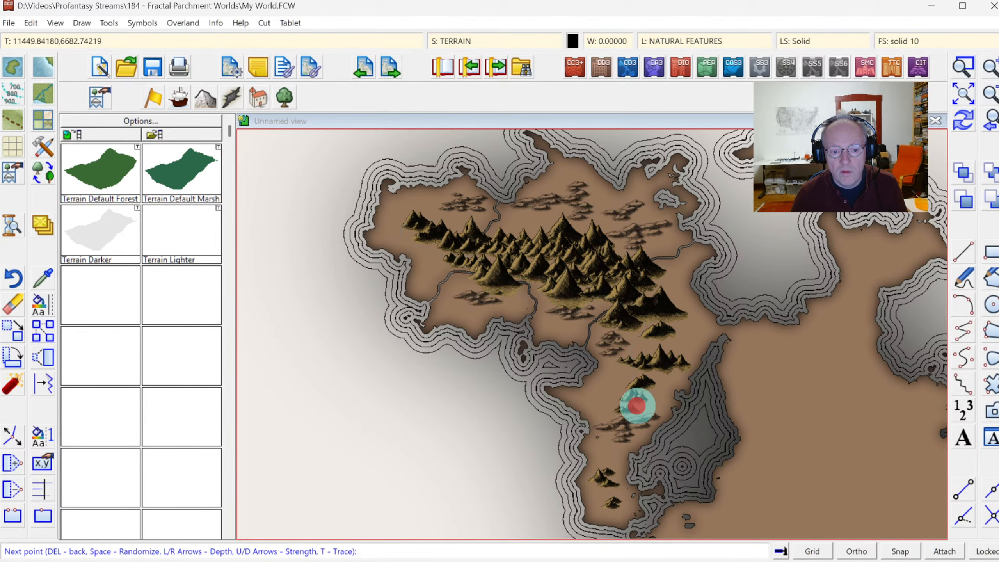
Continue the Terrain Darker outline up the range's eastern side and along its northern edge, closing it at the western end.
click(665, 375)
click(680, 305)
click(660, 283)
click(609, 261)
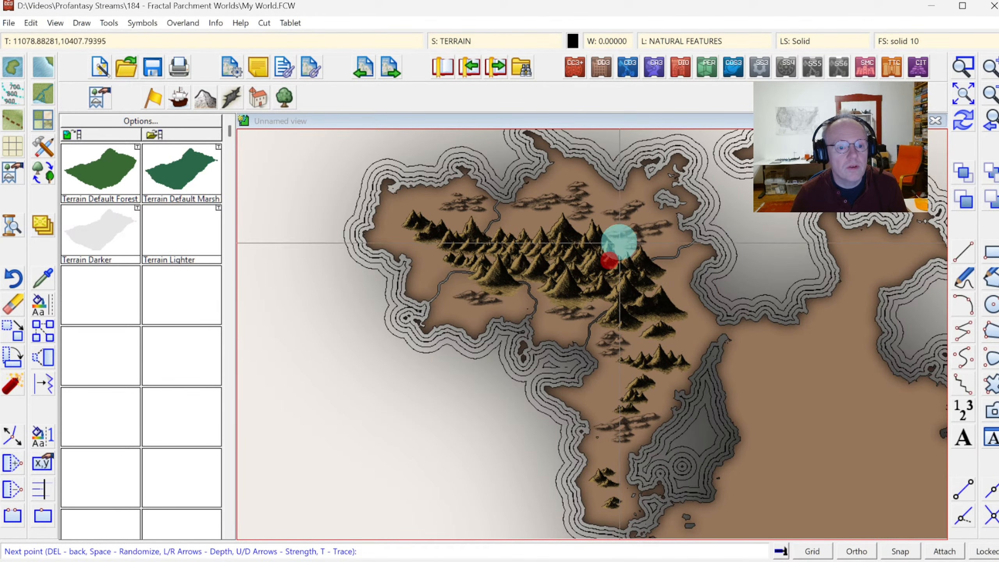
click(614, 236)
click(561, 225)
click(496, 242)
click(472, 243)
click(459, 221)
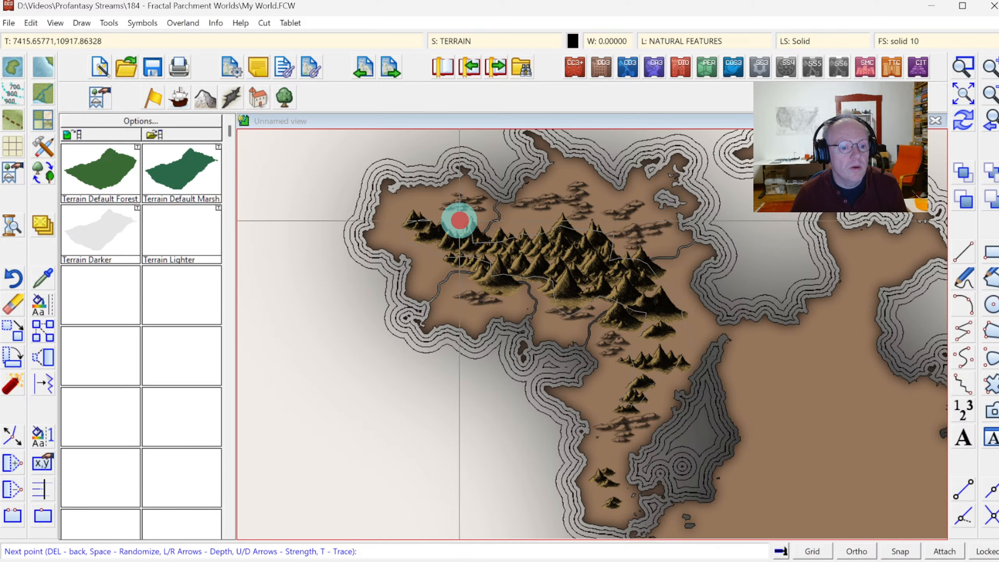
right_click(459, 221)
right_click(645, 198)
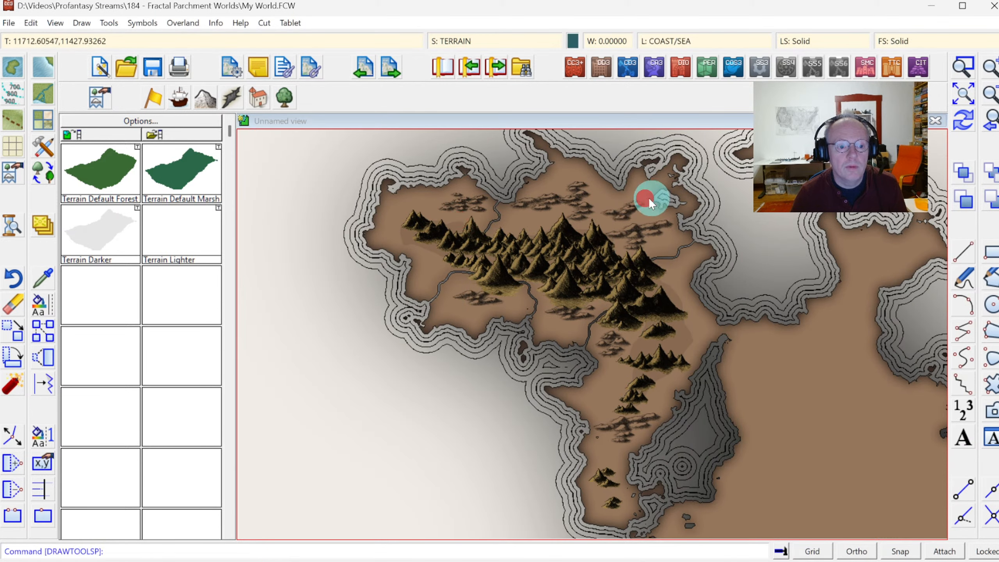
click(966, 119)
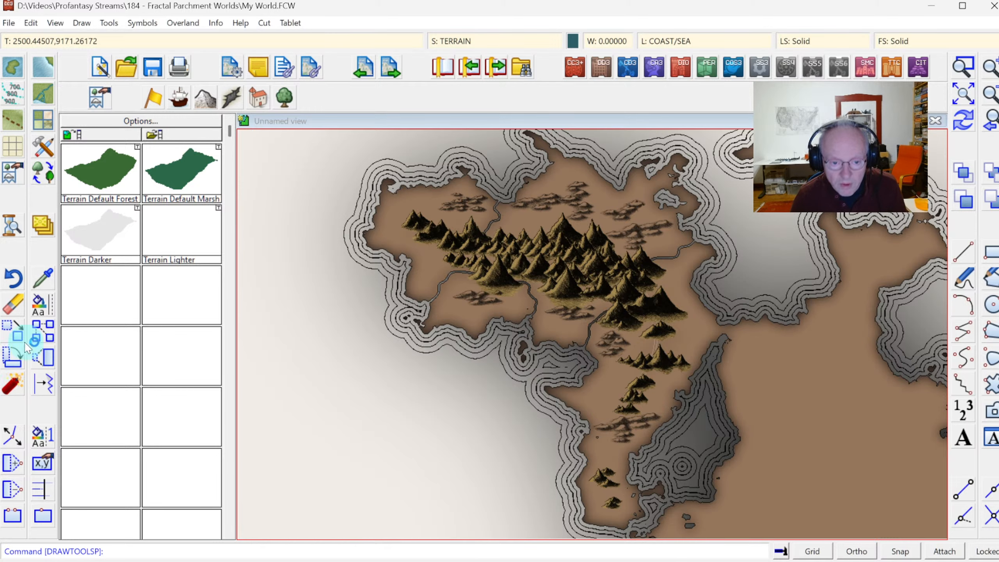
Pick up the darker terrain polygon's properties and examine the Edge Fade, Inner settings of its TERRAIN sheet.
click(43, 279)
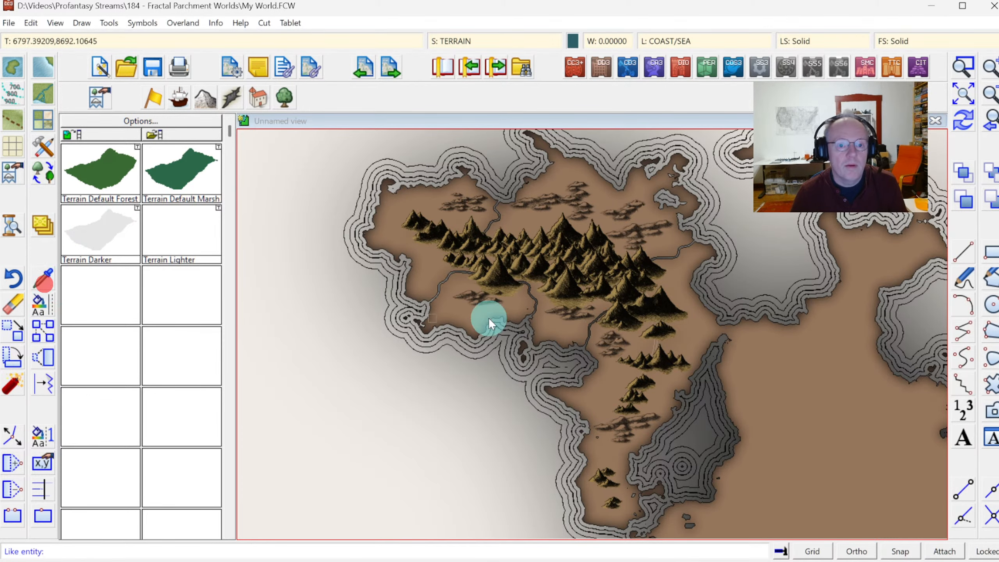
click(688, 343)
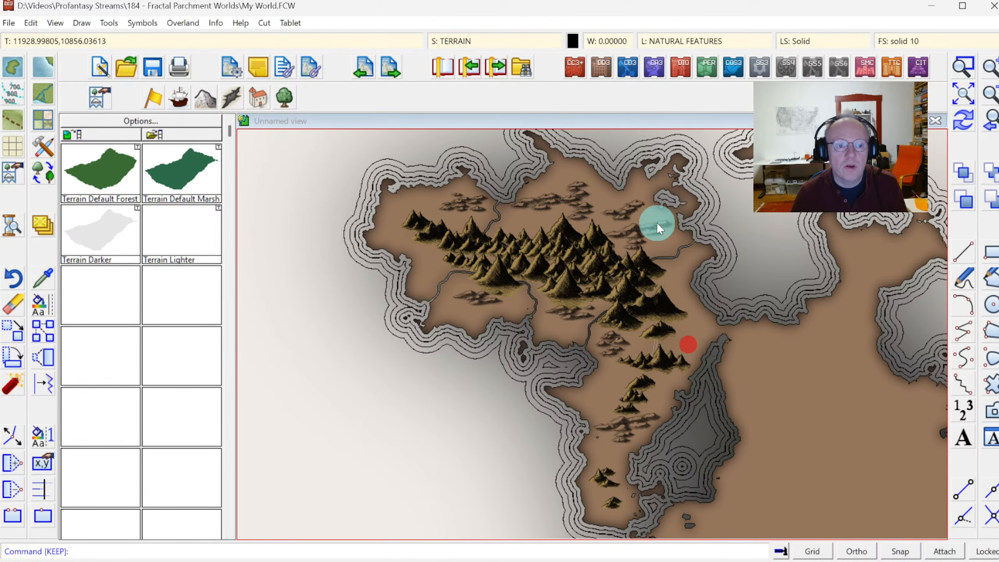
click(449, 39)
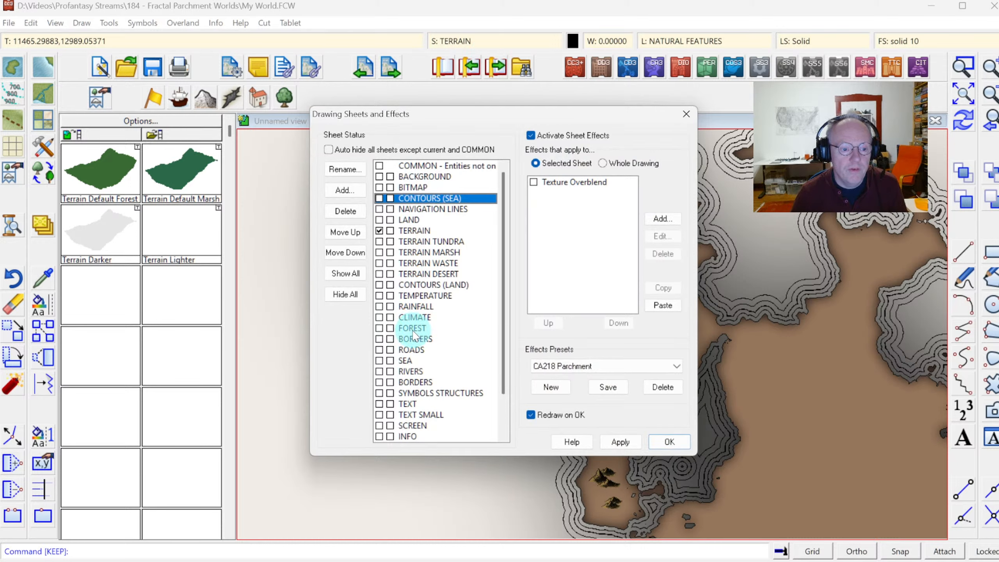
click(418, 229)
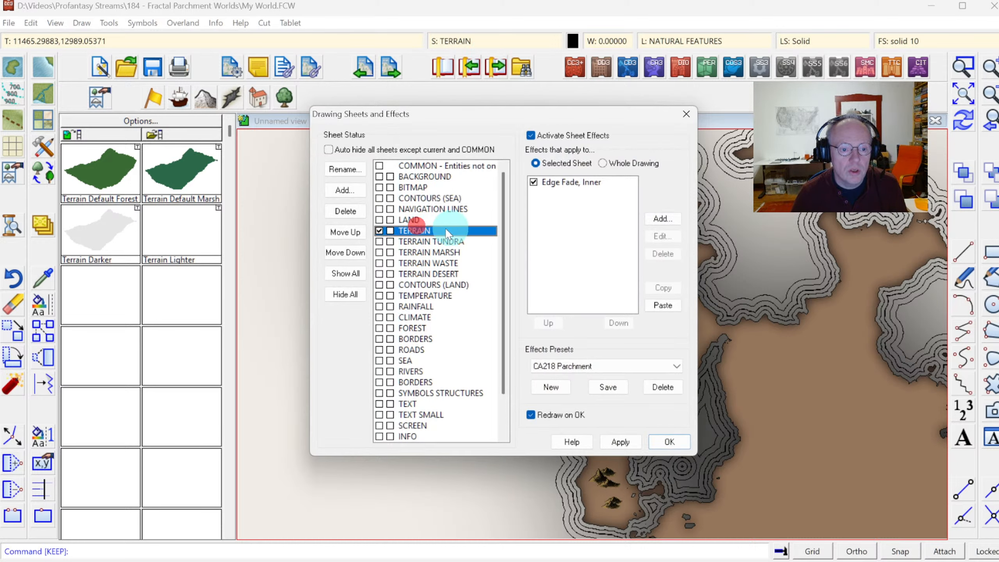
click(552, 183)
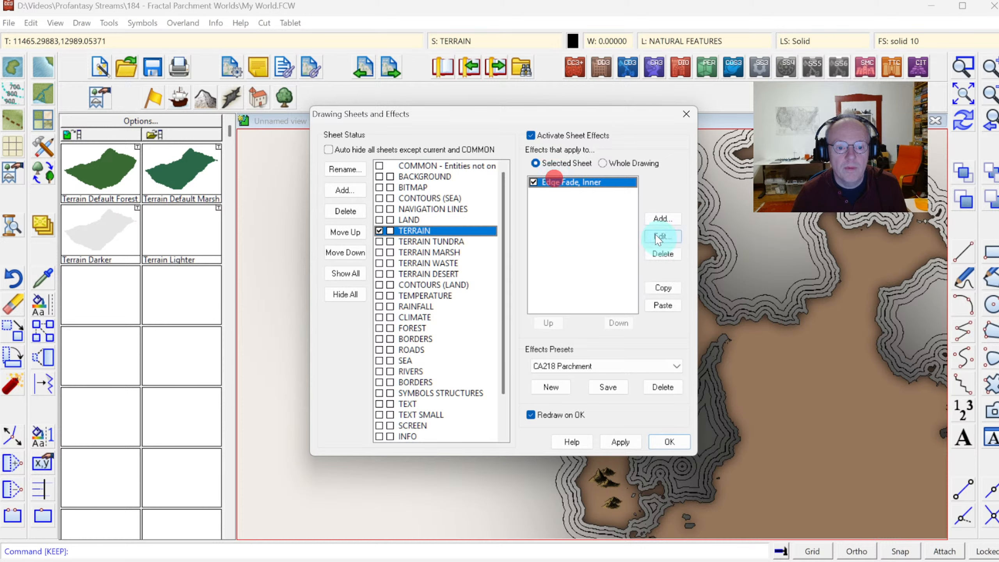
click(663, 236)
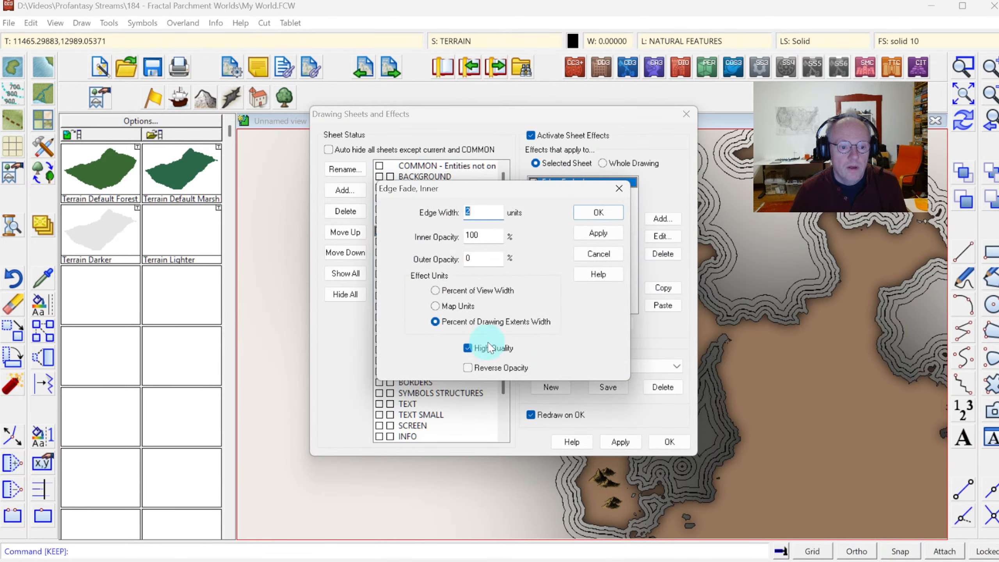
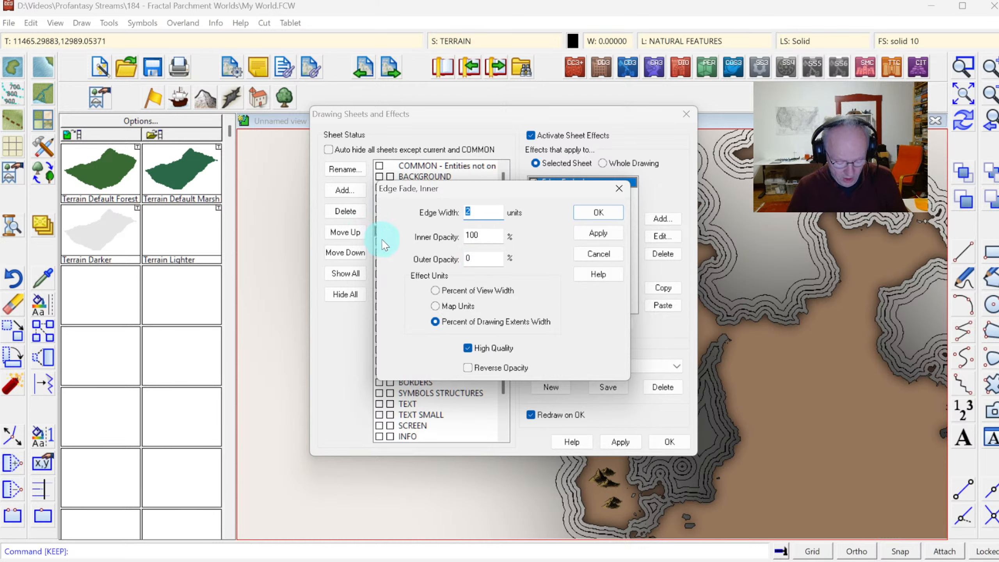
click(595, 214)
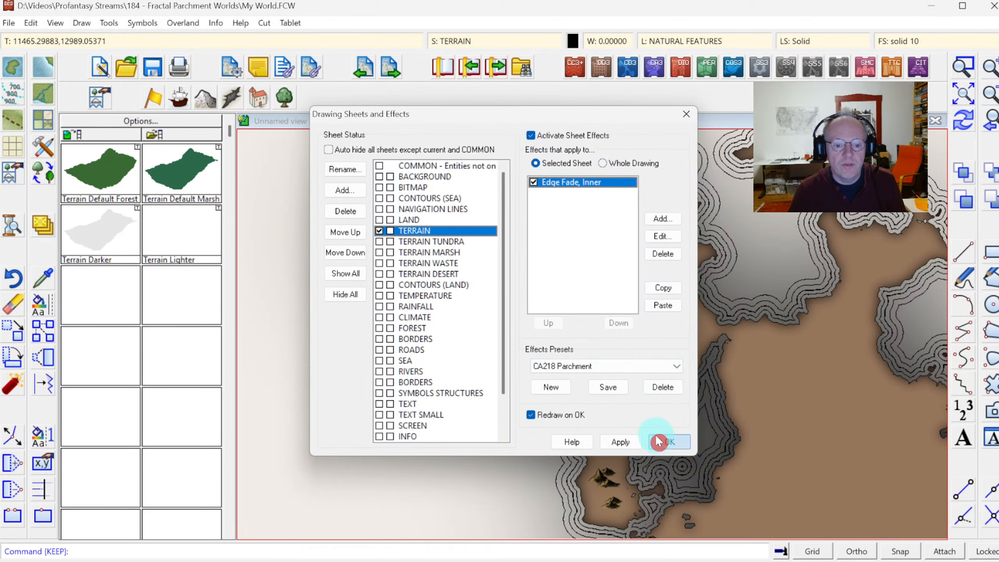
click(658, 441)
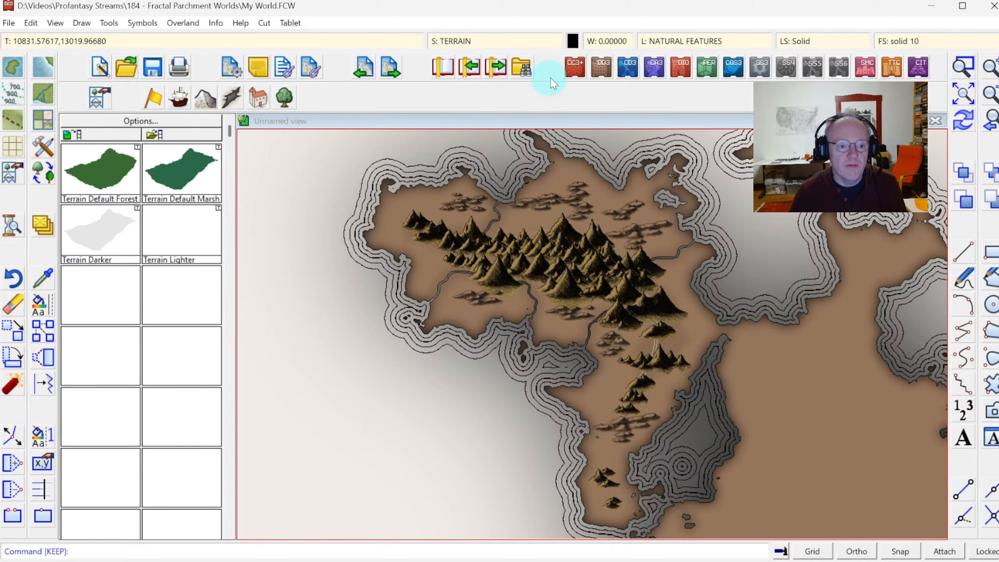
Switch off the Edge Fade, Inner effect on the TERRAIN sheet and apply the sheet settings.
click(477, 42)
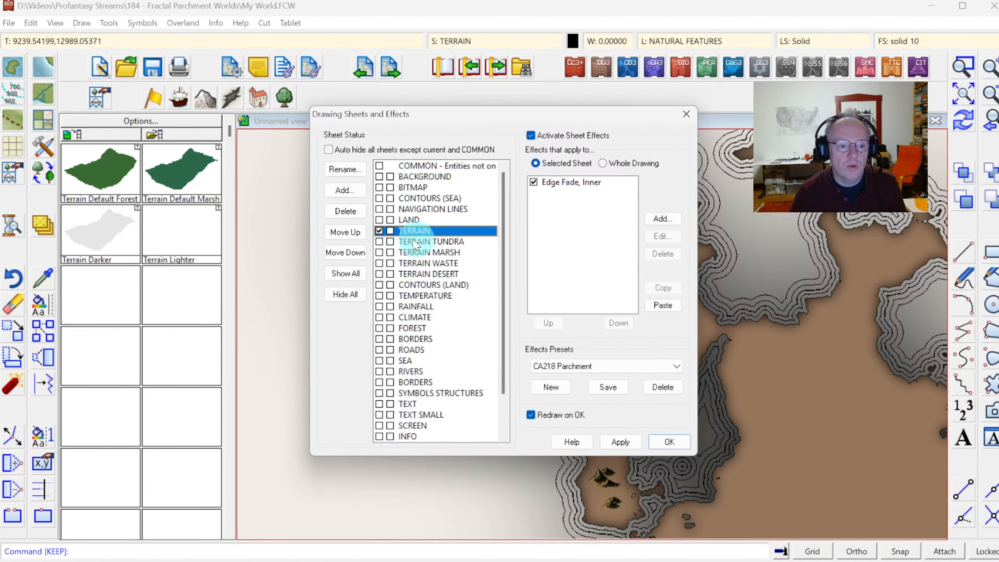
click(535, 183)
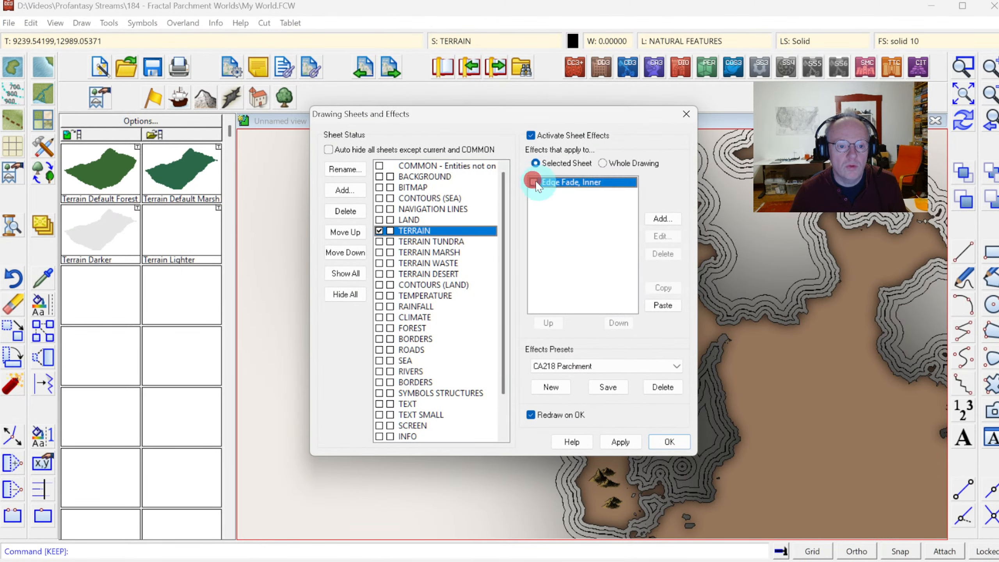
click(668, 441)
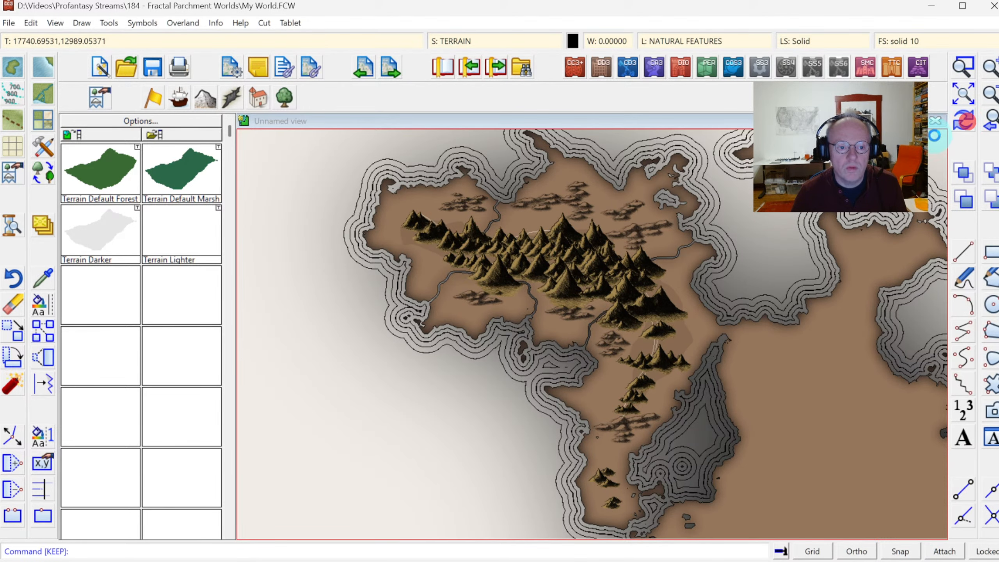
Place a CA206 Capital symbol on the narrow land bridge east of the range and a CA206 Castle symbol just northwest of it.
click(958, 99)
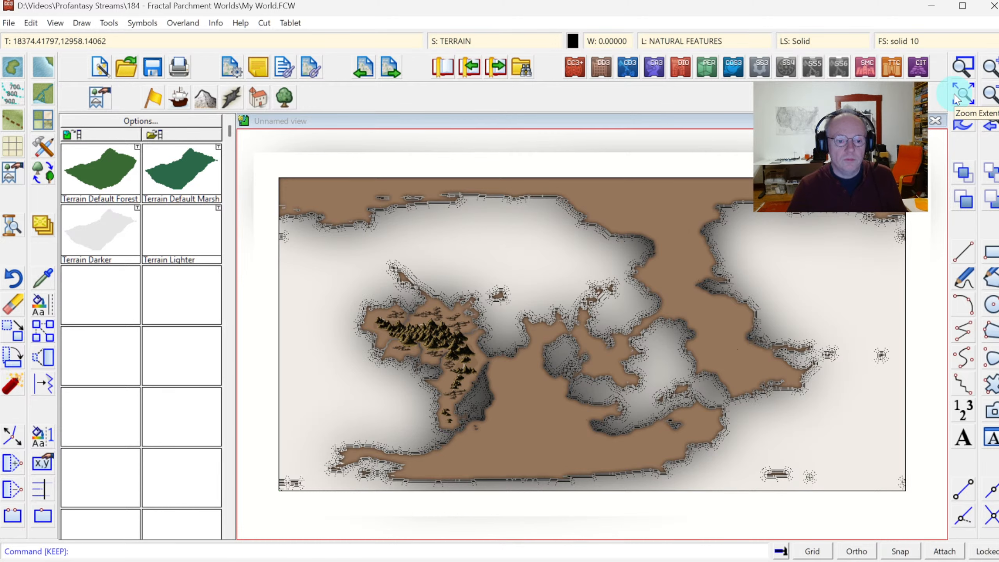
click(963, 67)
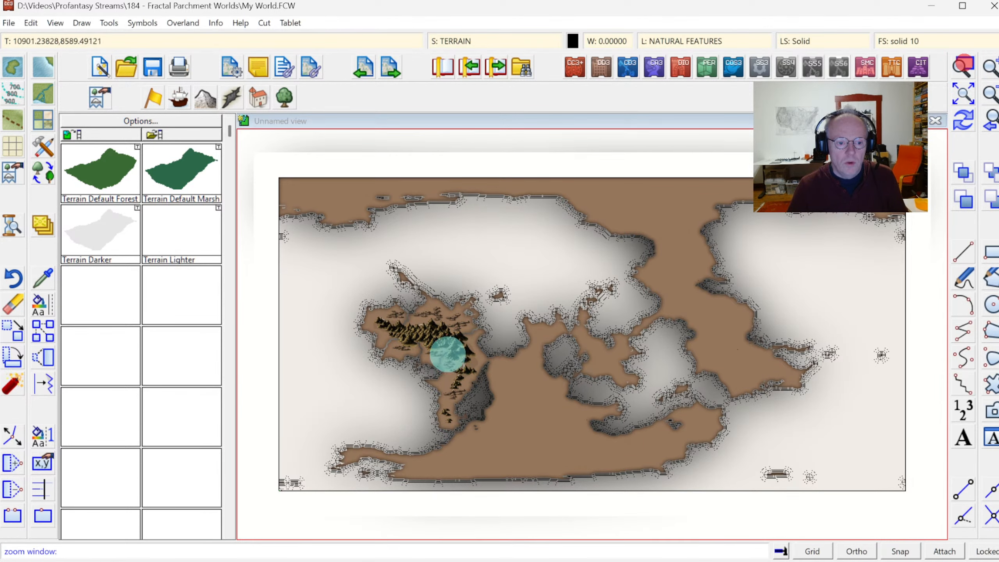
click(412, 338)
click(560, 429)
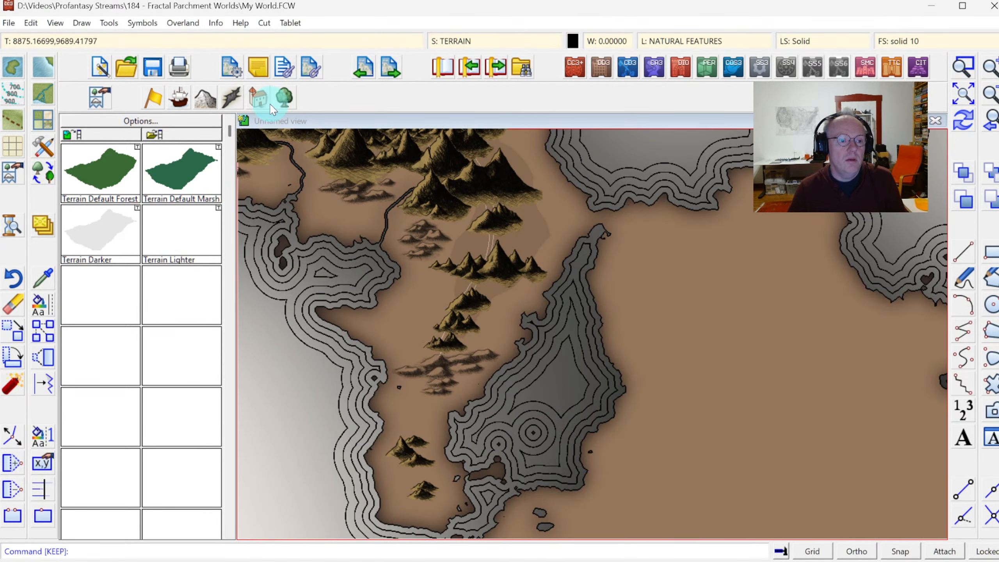
click(259, 98)
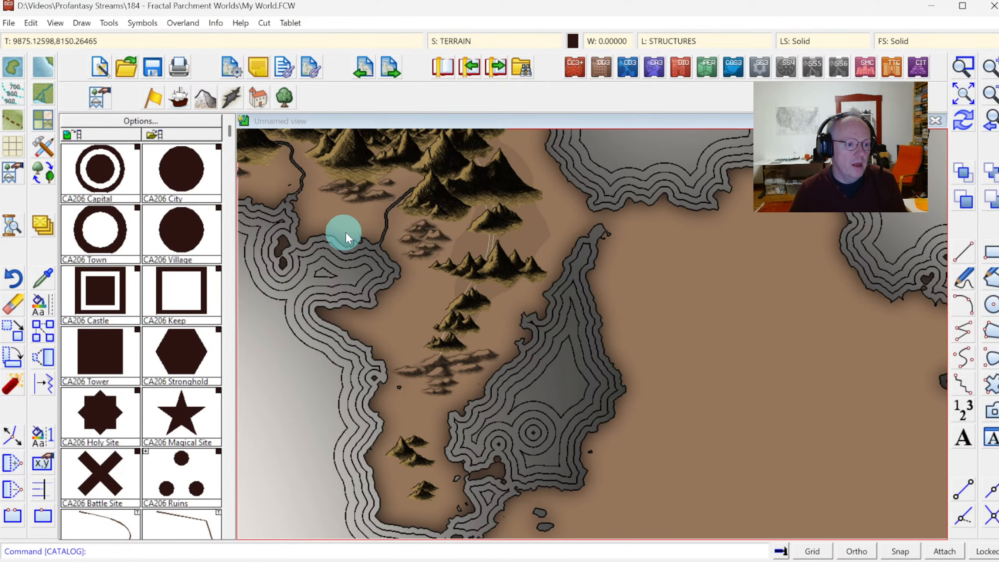
click(100, 170)
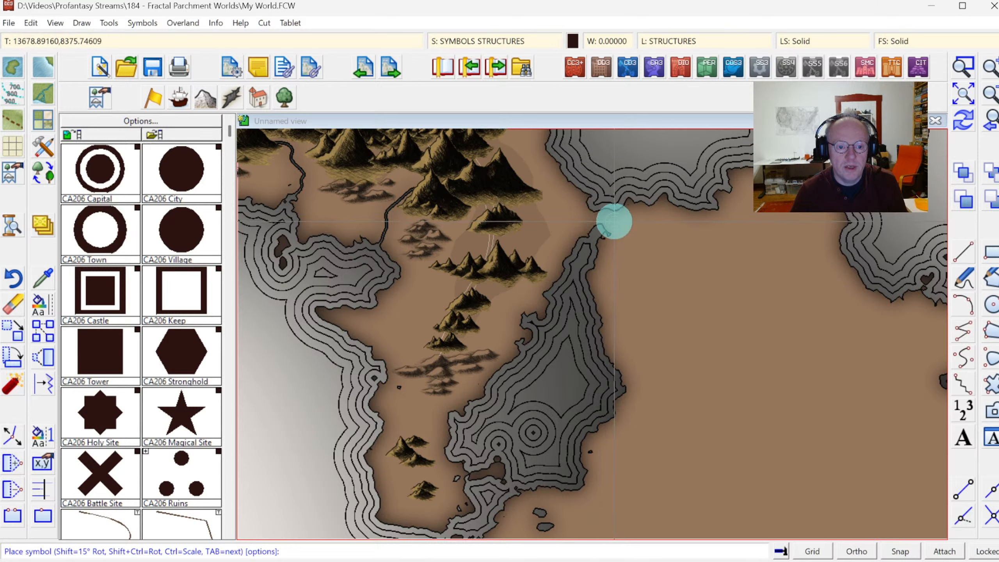
click(613, 222)
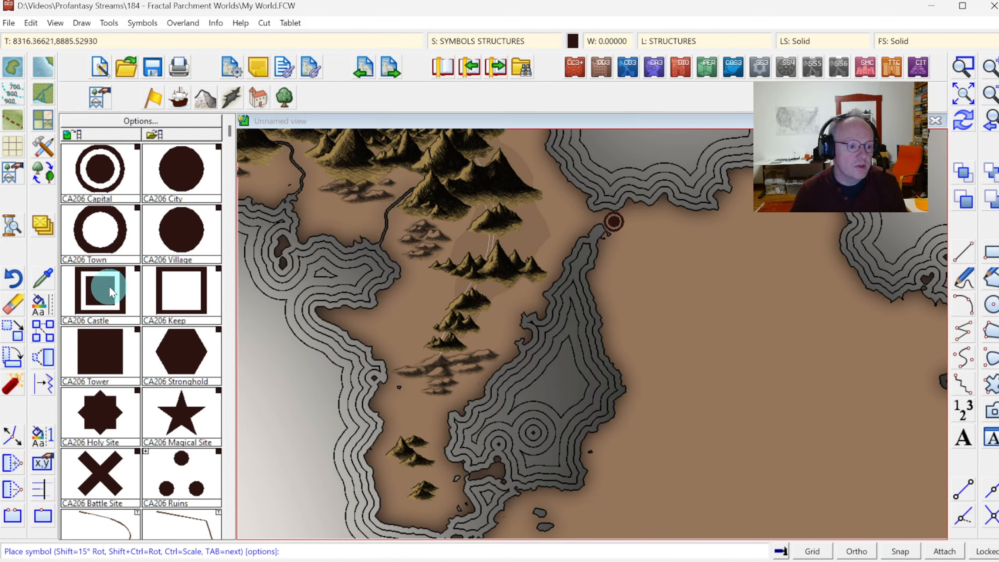
click(120, 295)
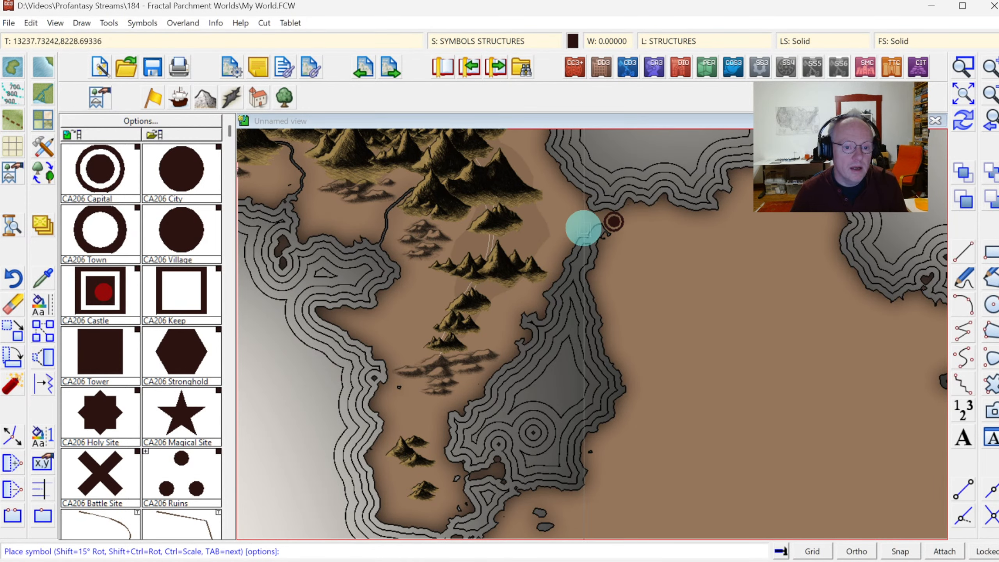
click(576, 209)
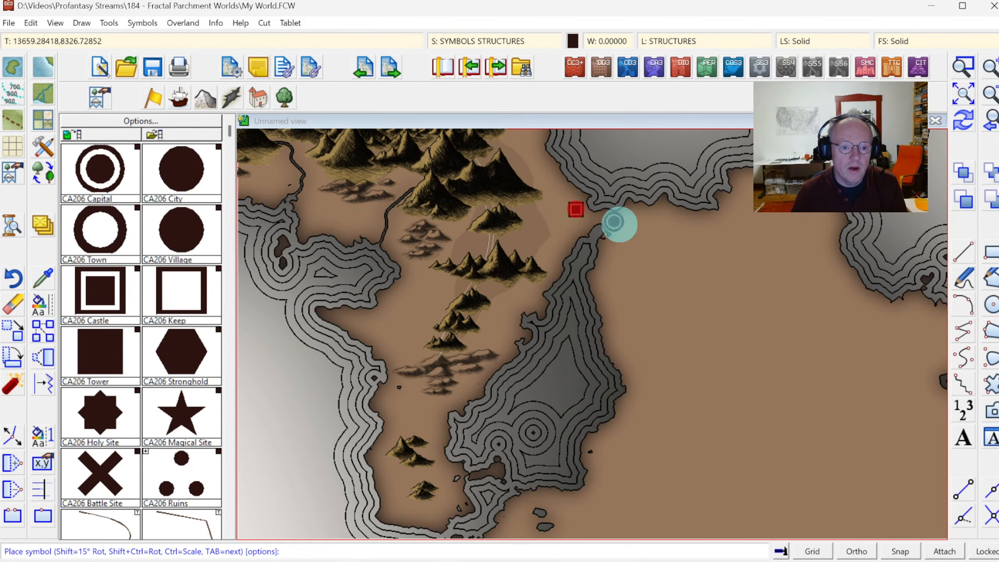
click(959, 123)
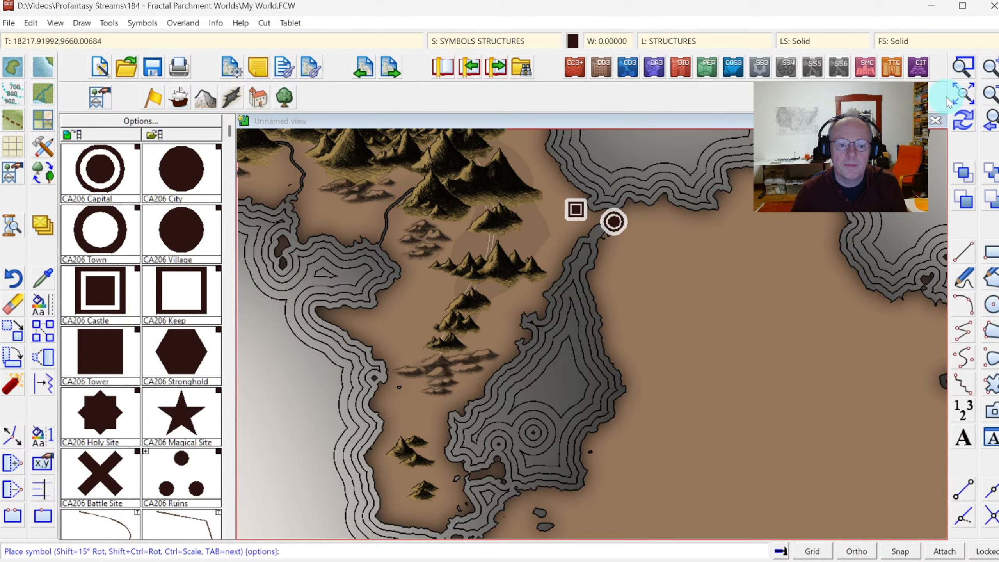
Examine how the capital and castle symbols and their glow look across the whole map, the western continent and close up.
click(959, 92)
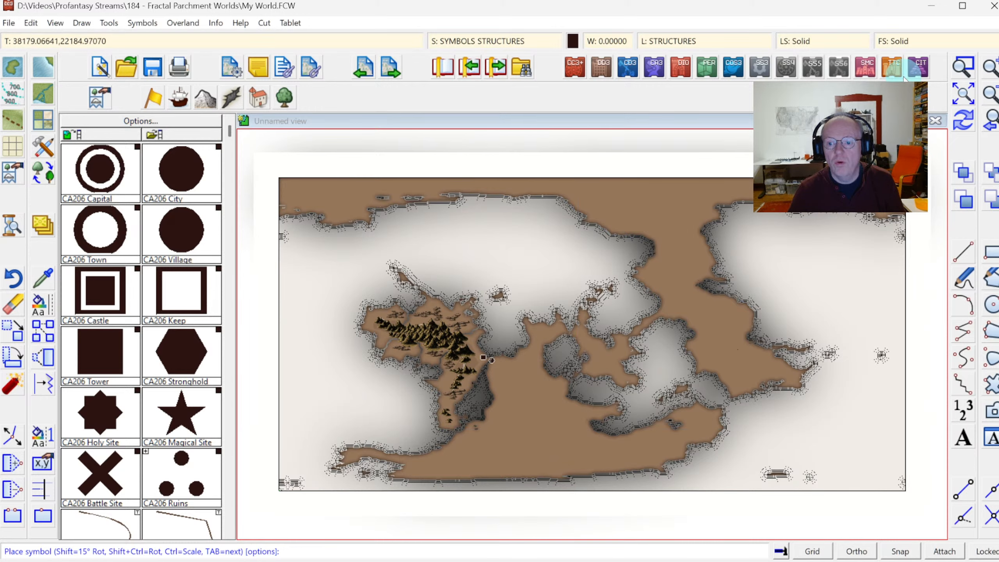
click(960, 64)
click(341, 261)
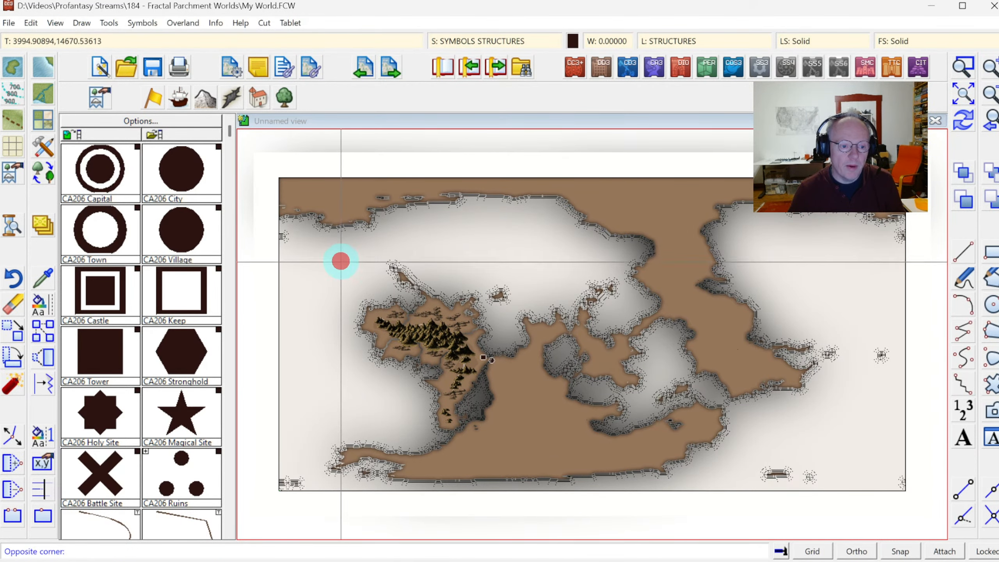
click(586, 439)
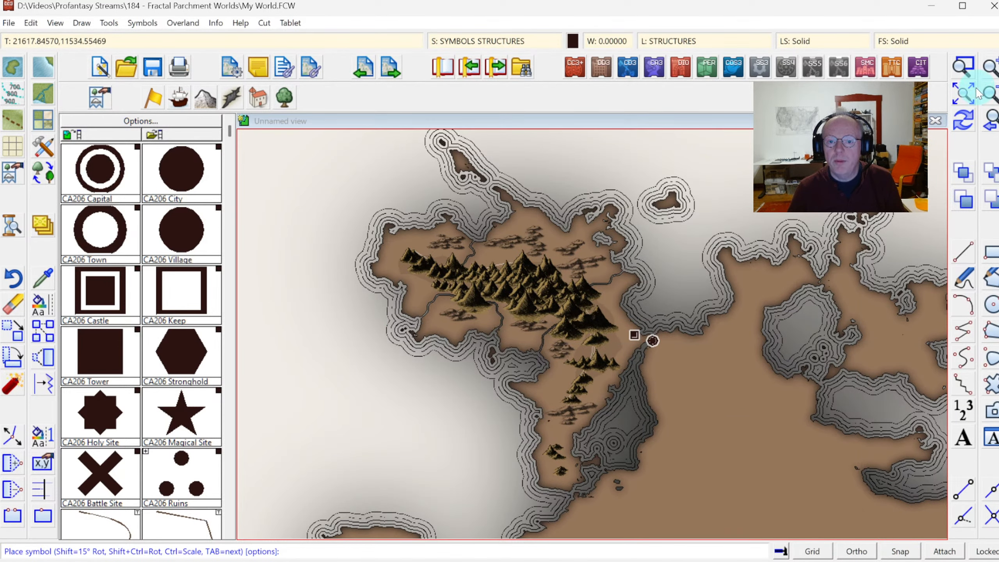
click(963, 66)
click(591, 313)
click(698, 384)
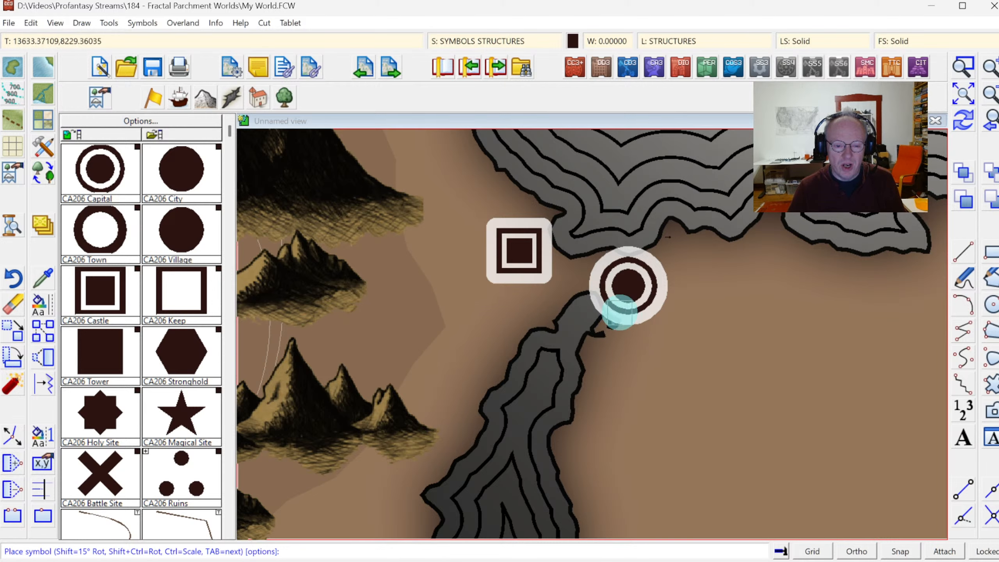
Set the SYMBOLS STRUCTURES sheet's Outer Glow to 50% opacity and a range of 0.75 units.
click(473, 40)
click(432, 393)
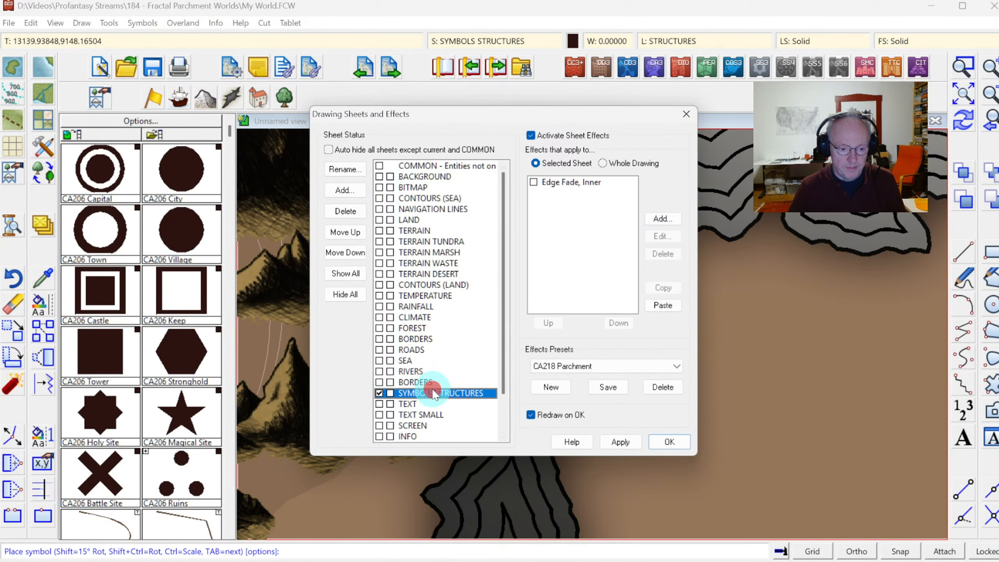
click(560, 182)
click(663, 236)
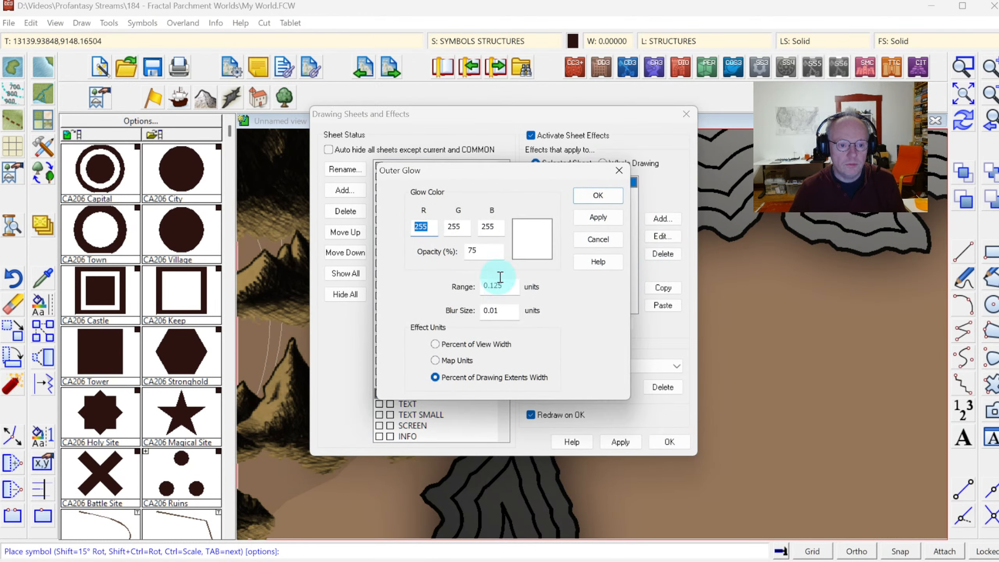
double_click(476, 249)
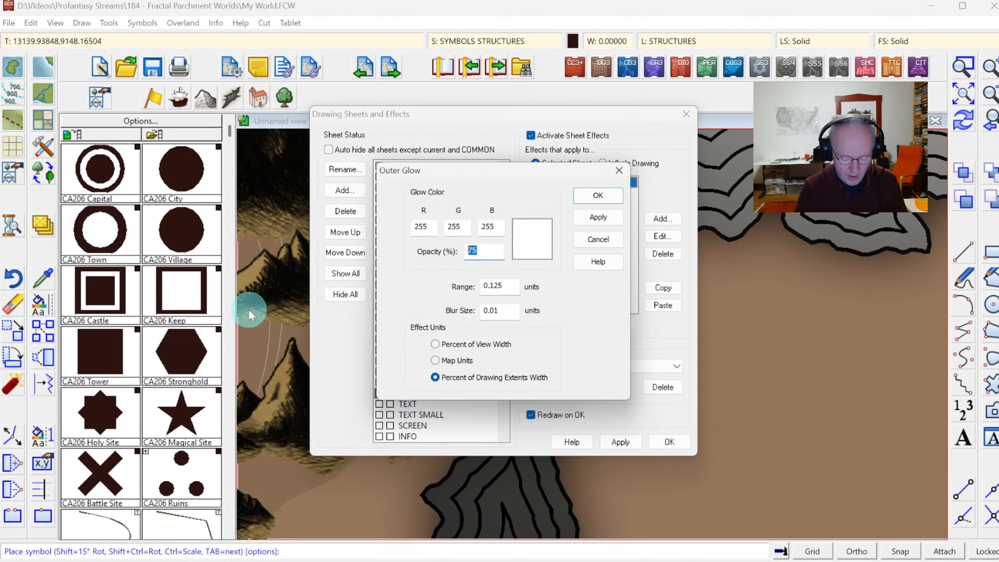
double_click(499, 289)
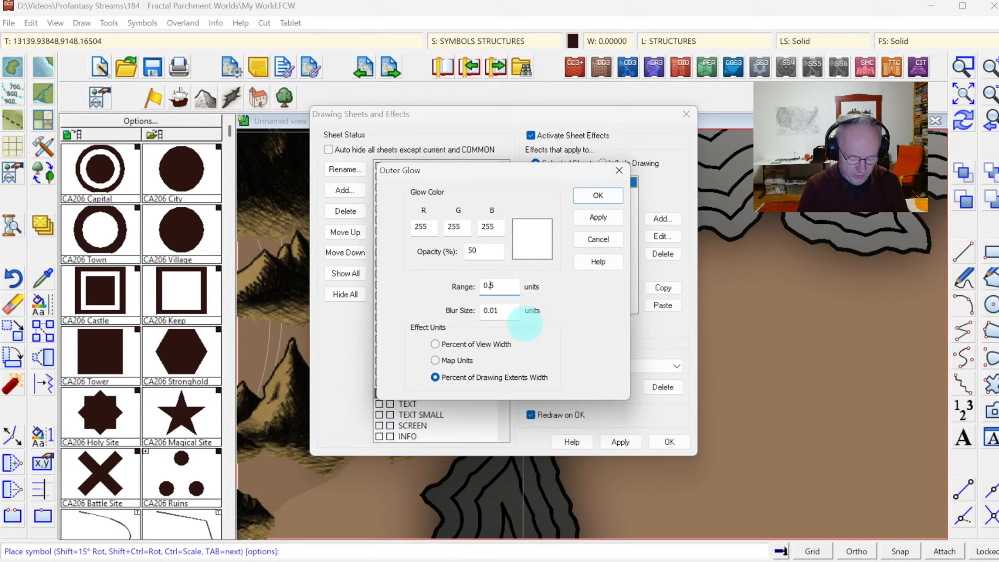
click(598, 195)
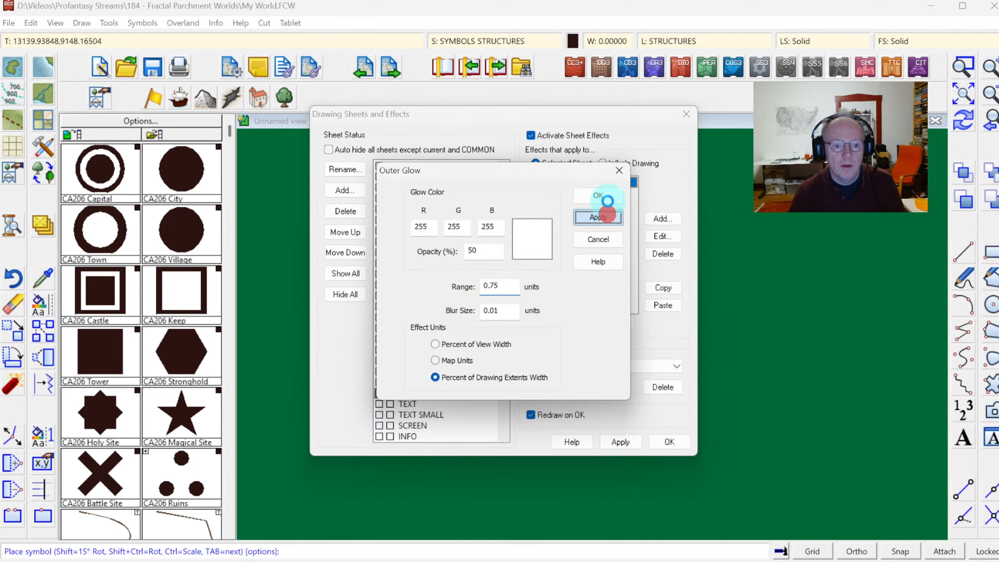
click(669, 441)
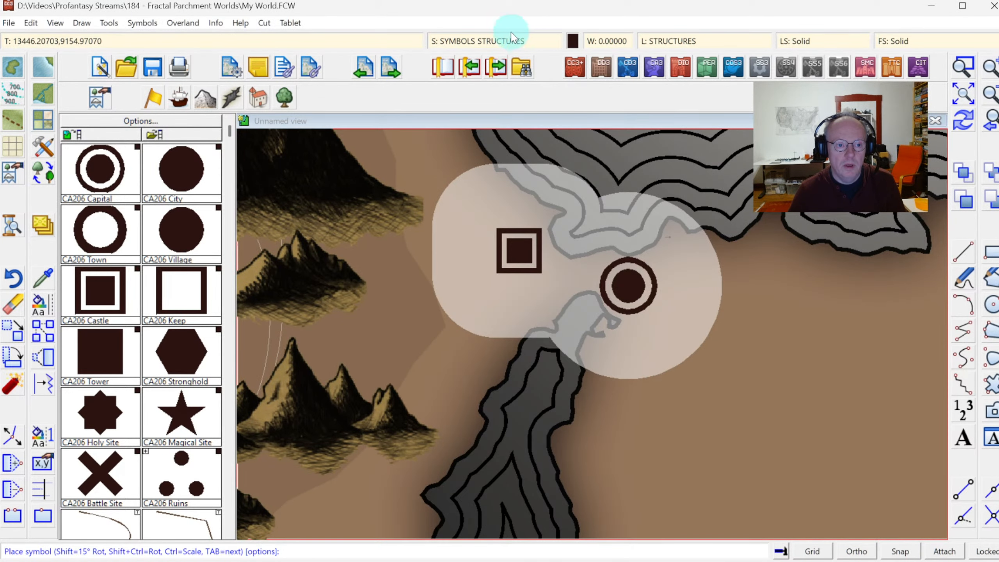
Reduce the SYMBOLS STRUCTURES Outer Glow range to 0.075 units and review the glow with the western continent in view.
right_click(488, 35)
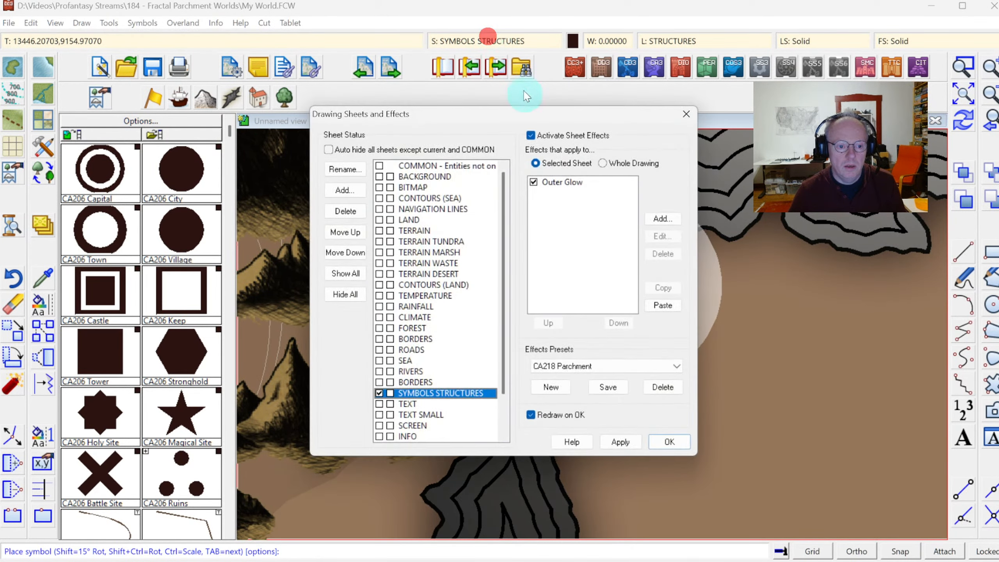
click(570, 183)
click(662, 236)
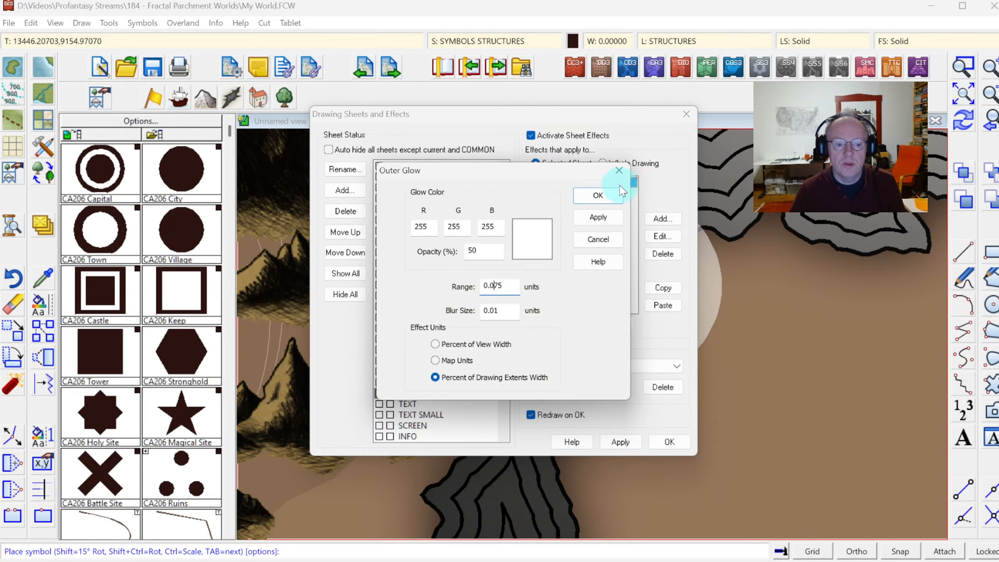
click(599, 195)
click(667, 440)
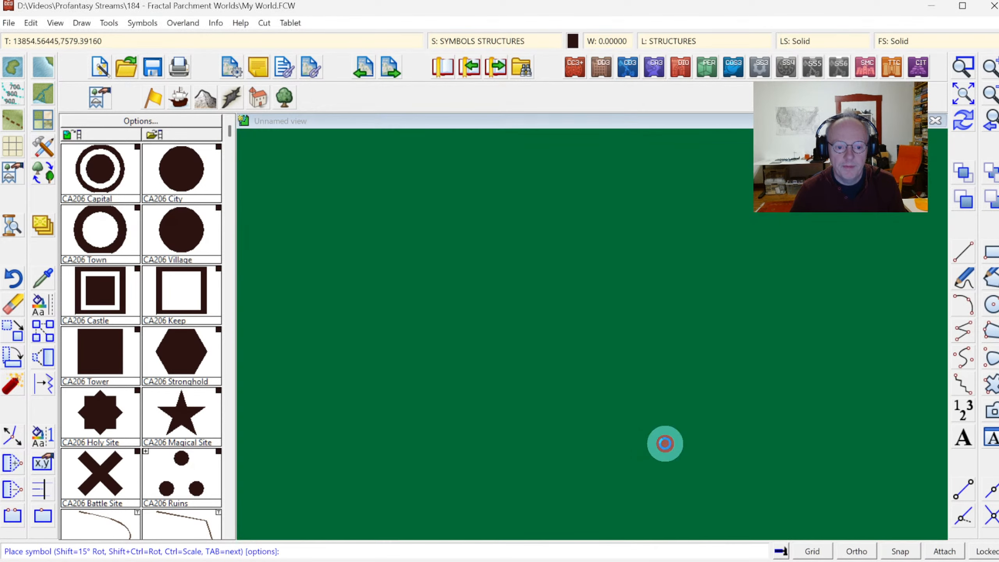
click(985, 121)
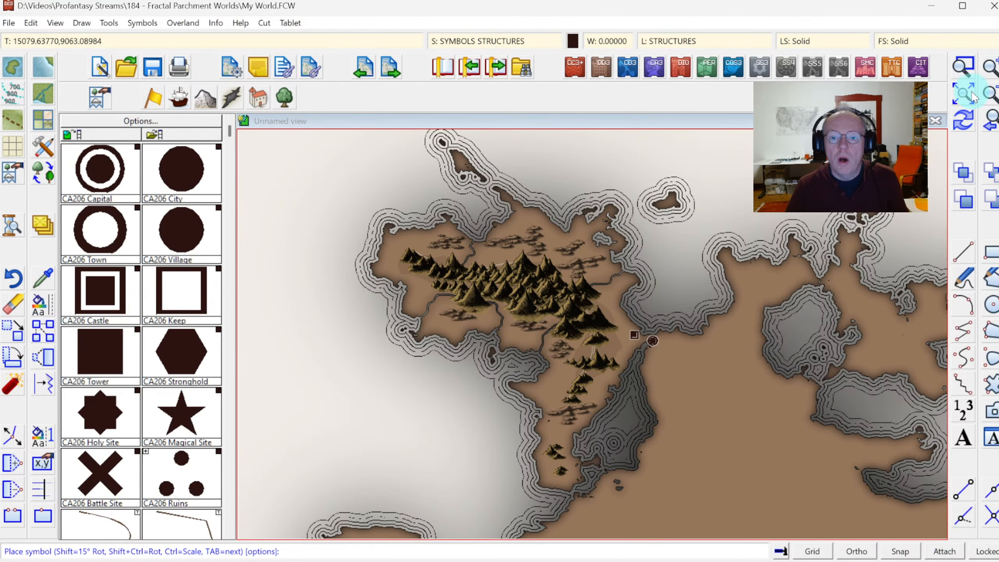
Pick up the Map Title symbol, try it in the ocean north of the western continent, and check the drawing's default symbol scale.
click(960, 95)
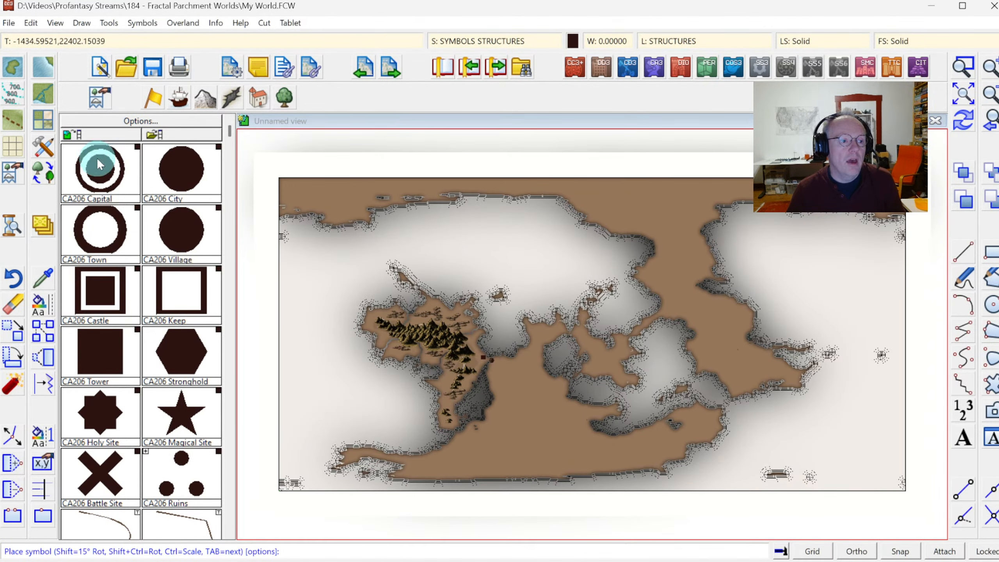
click(99, 137)
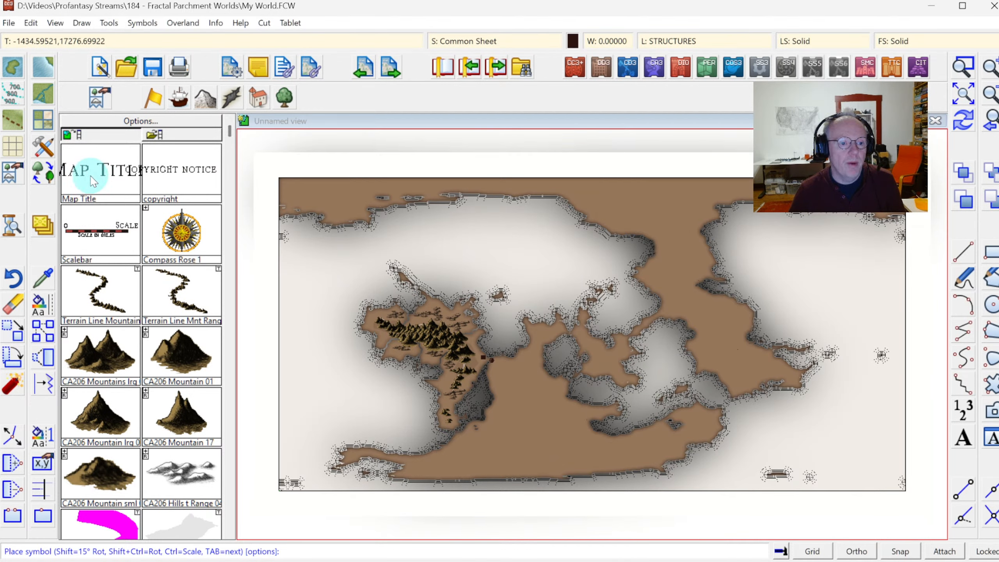
click(93, 179)
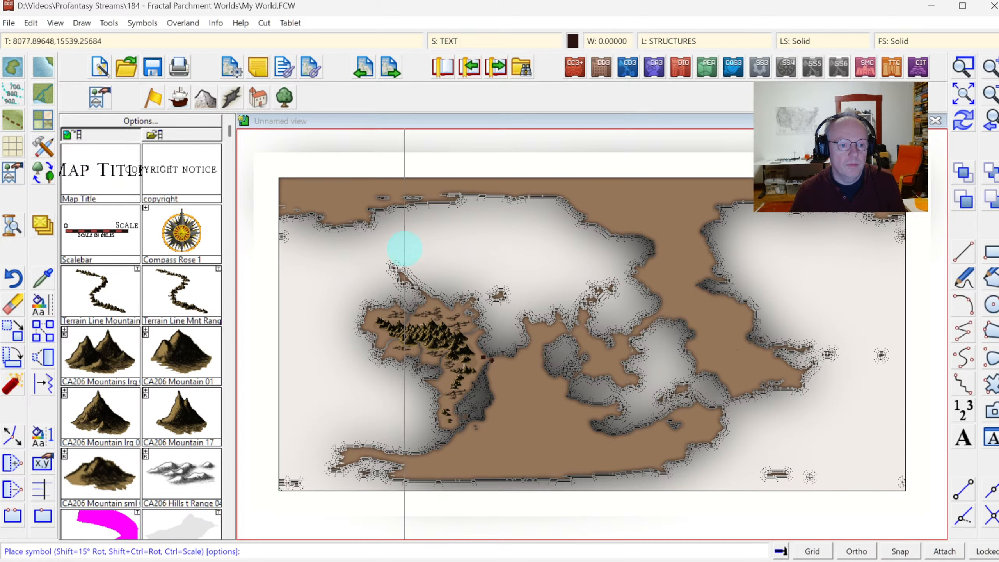
click(412, 239)
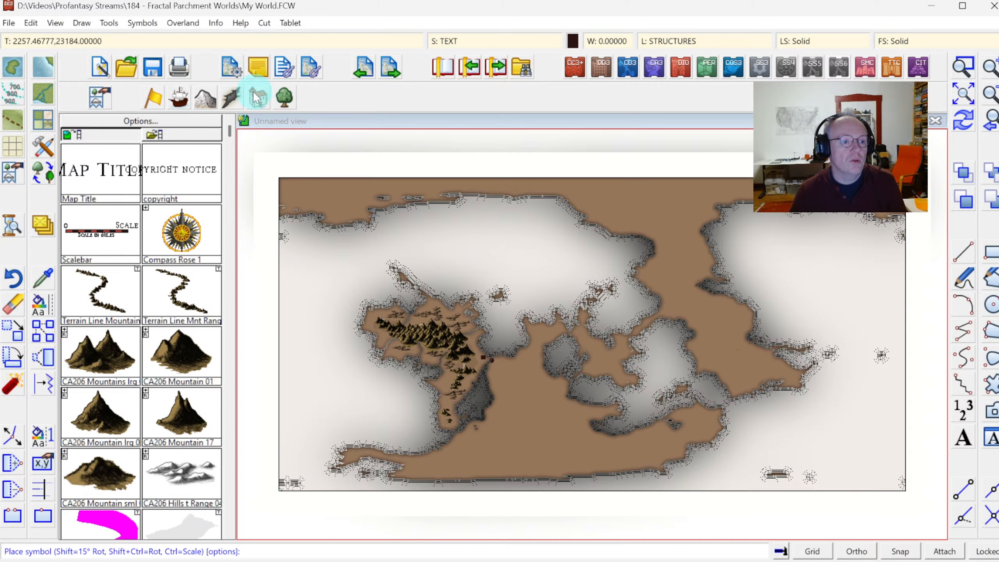
click(232, 68)
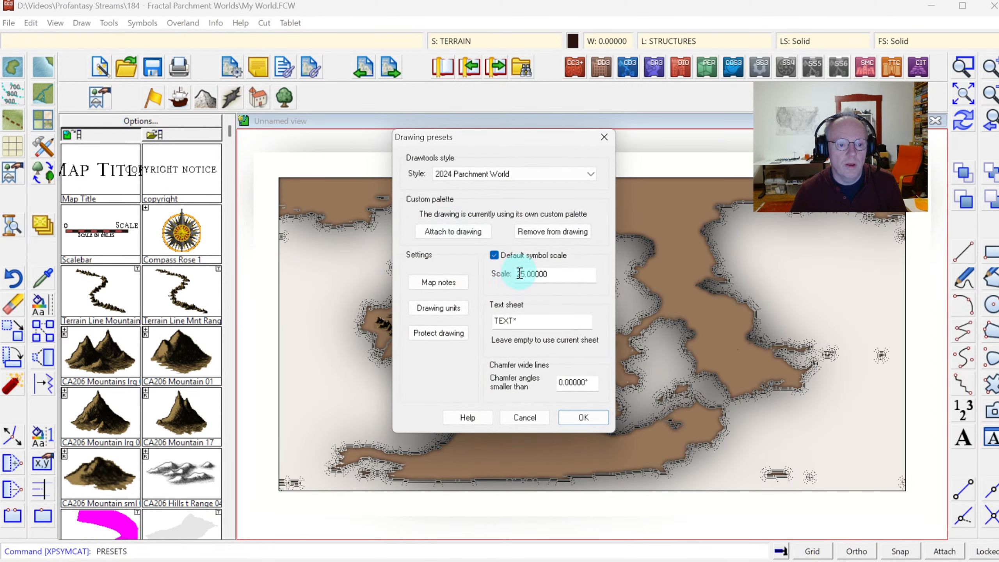
click(583, 417)
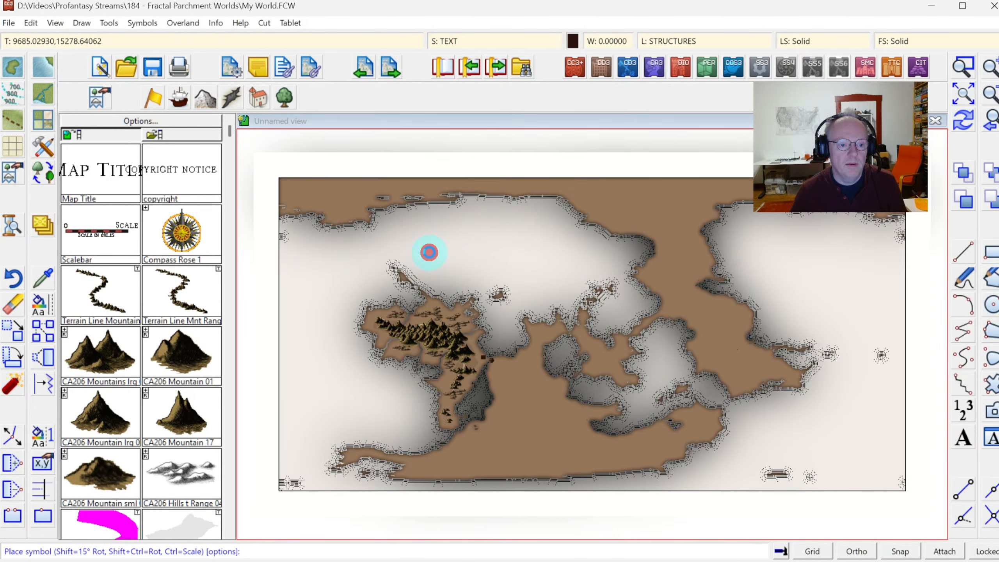
Try placing the title World of Urathia at the normal symbol scale in the ocean north of the western continent.
right_click(429, 252)
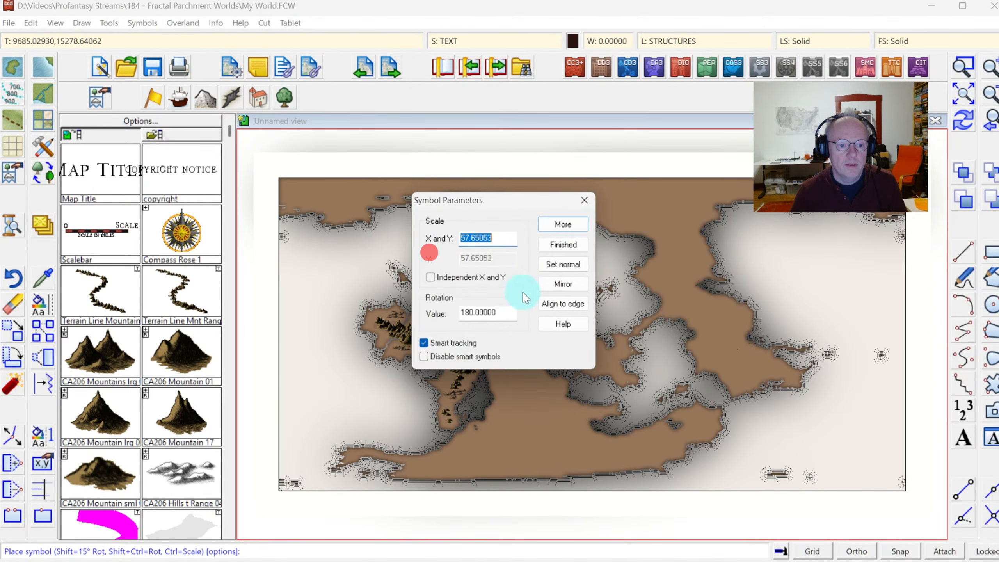
click(562, 264)
click(560, 223)
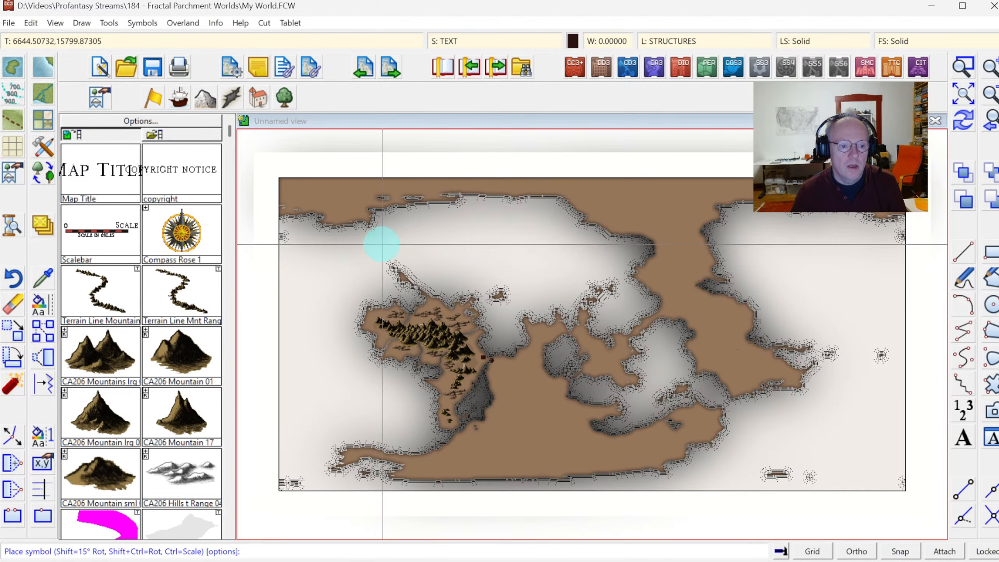
click(373, 244)
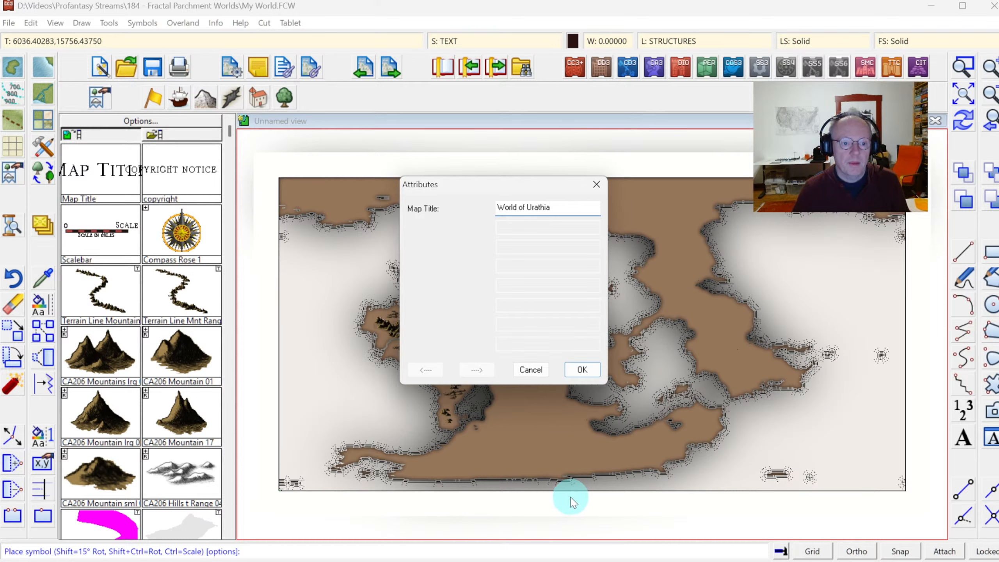
click(582, 369)
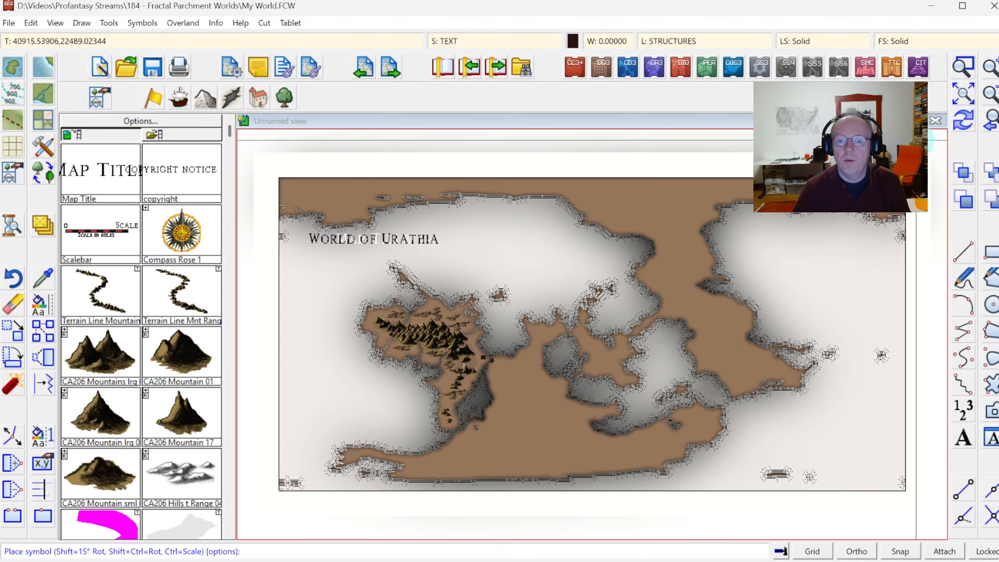
click(960, 127)
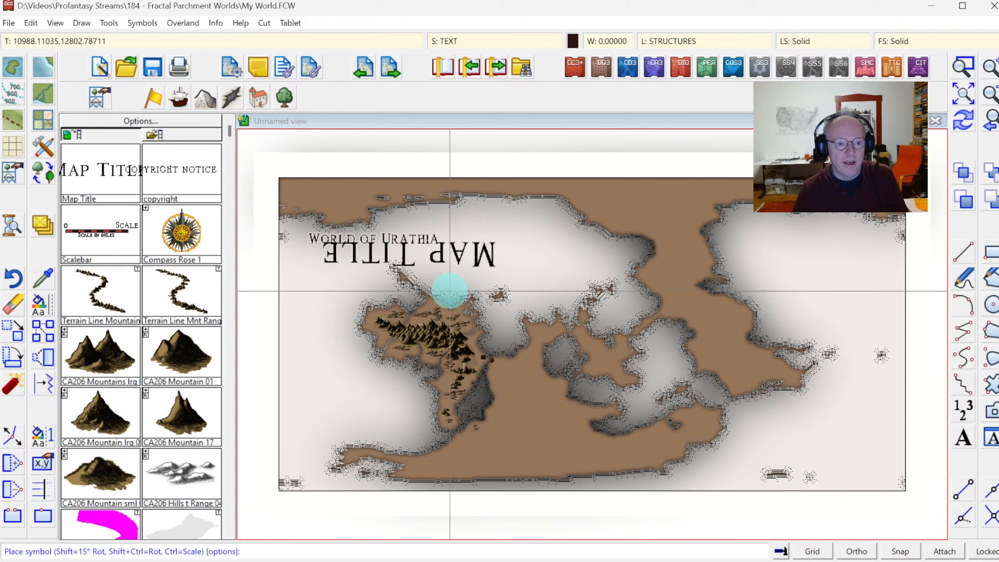
key(Escape)
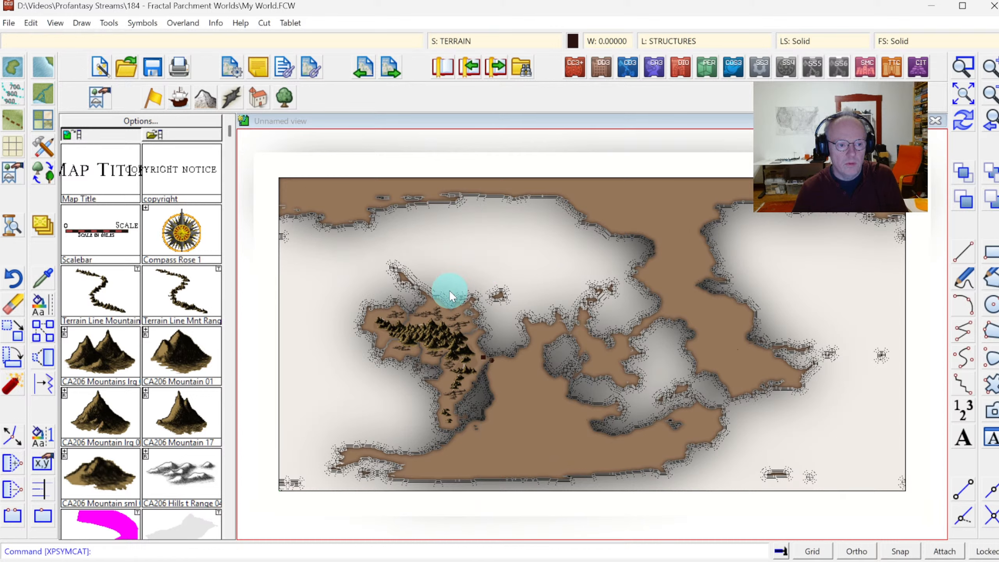
Place the Map Title symbol with the text World of Urathia in the ocean northwest of the western continent.
click(105, 177)
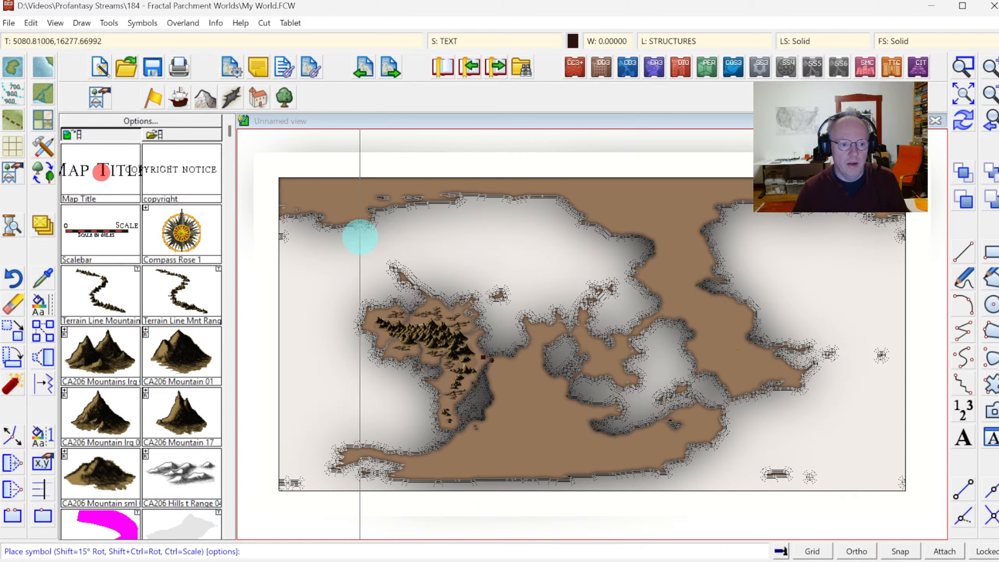
click(366, 241)
text(World of Urathia)
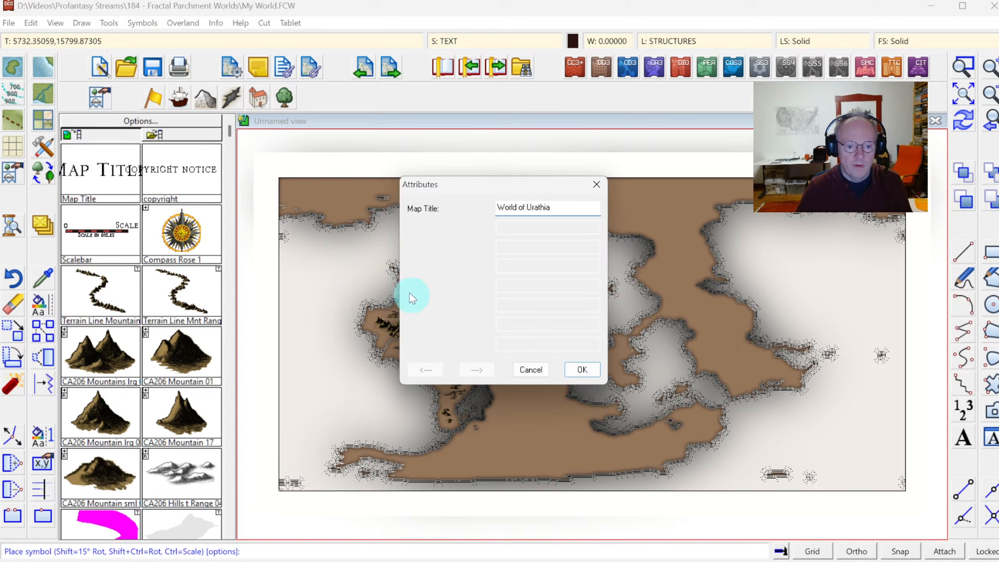
click(582, 370)
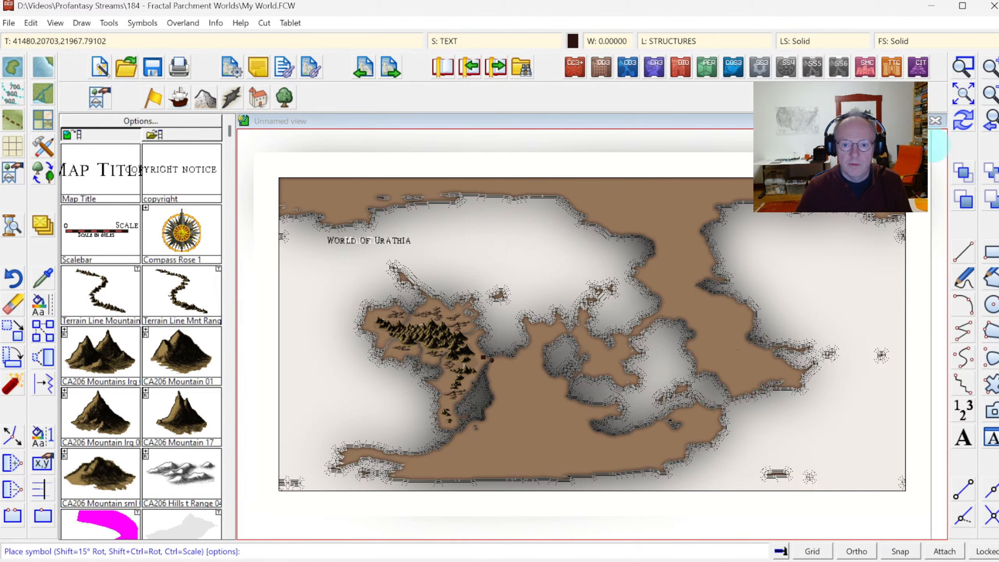
click(963, 120)
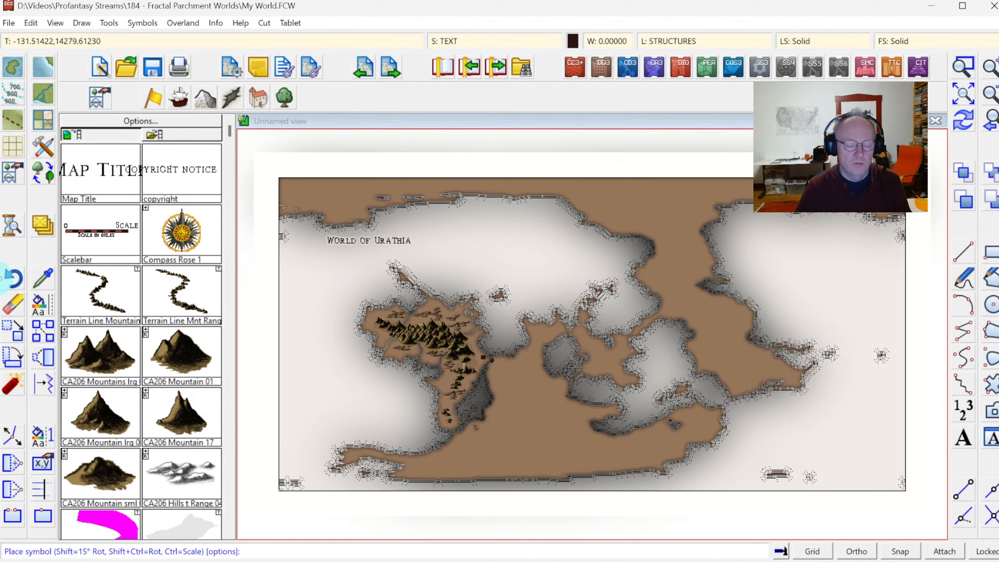
Move the World of Urathia title slightly and scale it up to more than twice its size above the western continent.
click(12, 334)
click(356, 242)
right_click(370, 256)
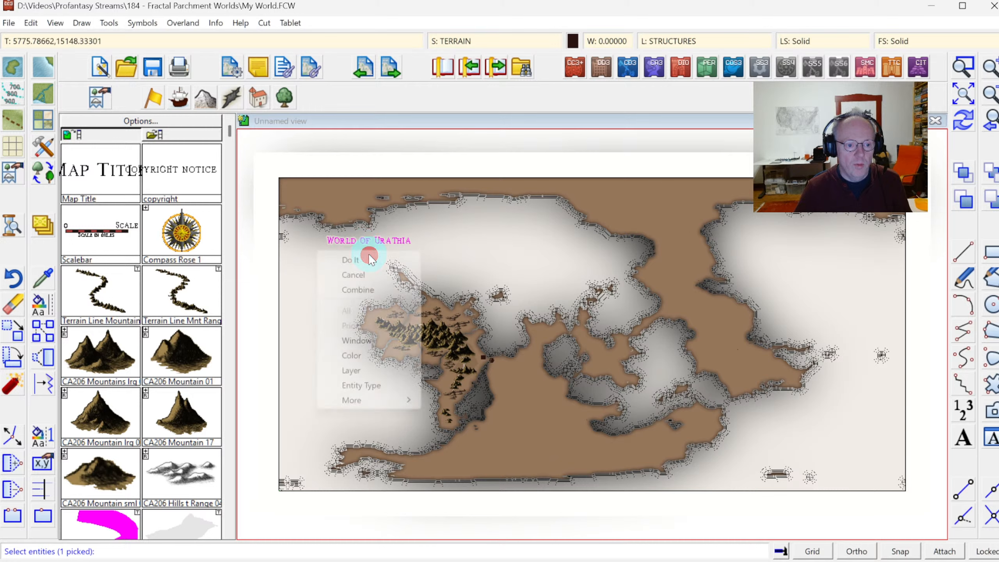
click(370, 259)
click(368, 240)
key(ctrl)
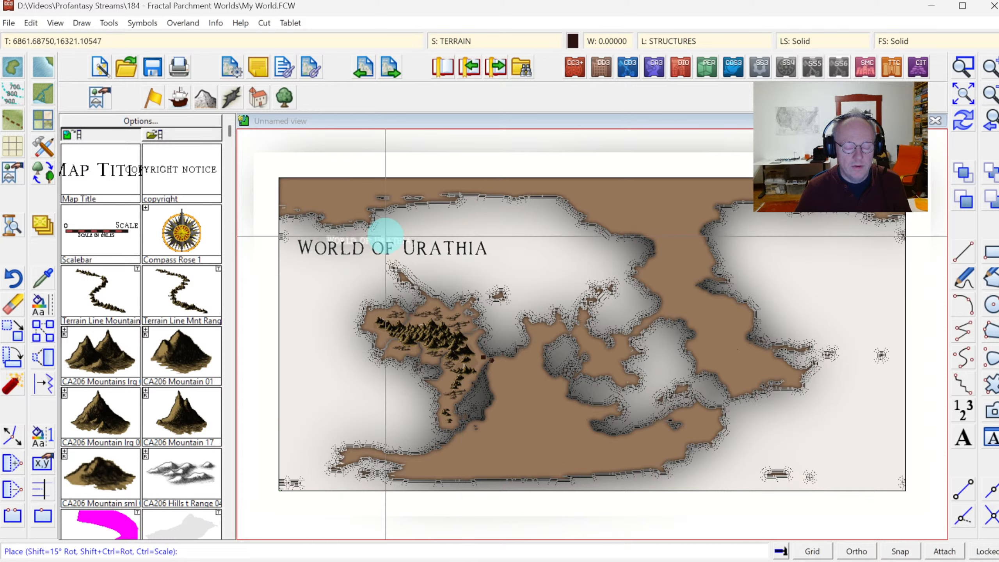
click(385, 235)
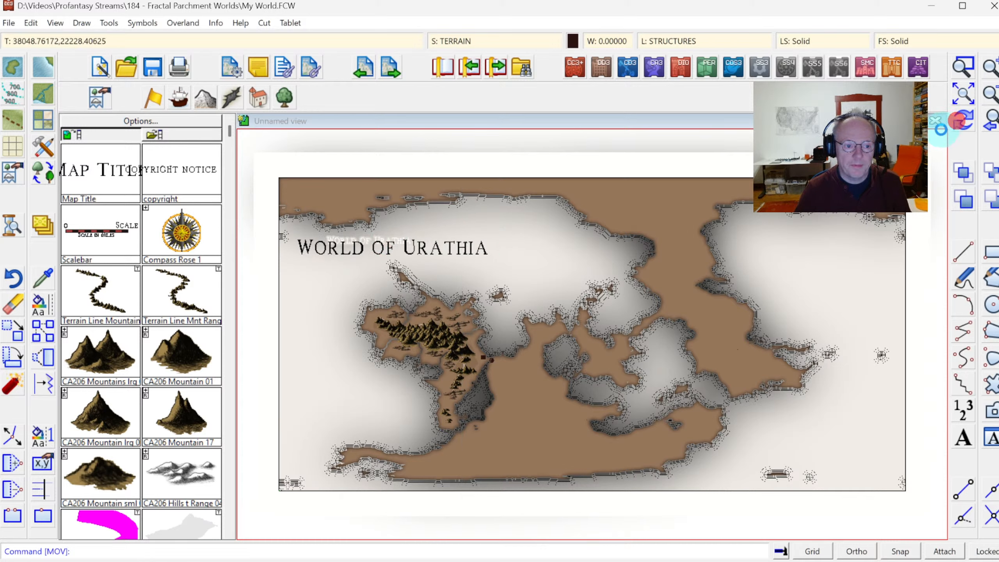
Add the label West Pierkan across the western continent's mountains, scaled to about 650 high and rotated to about 336° along the range.
click(967, 88)
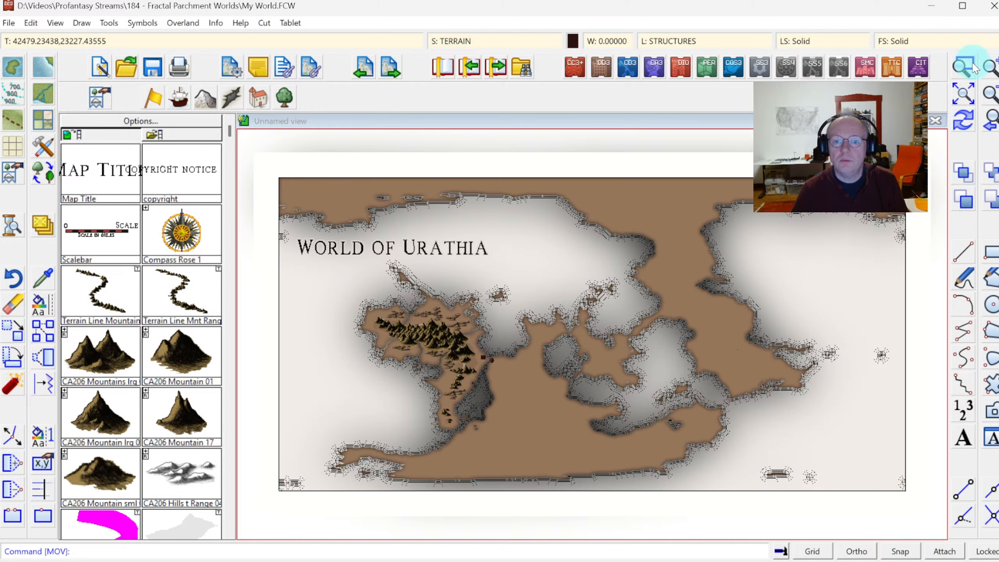
click(259, 219)
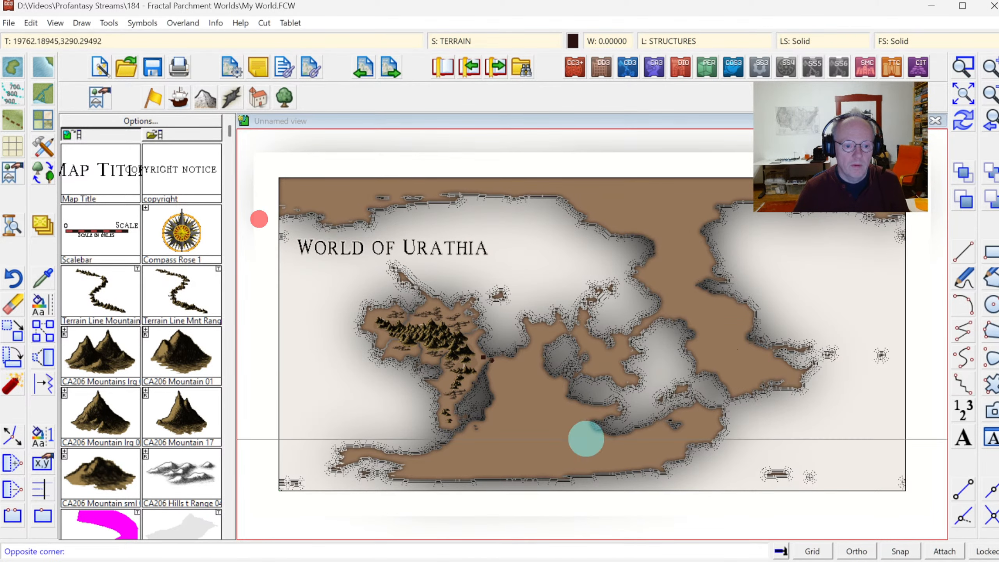
click(619, 438)
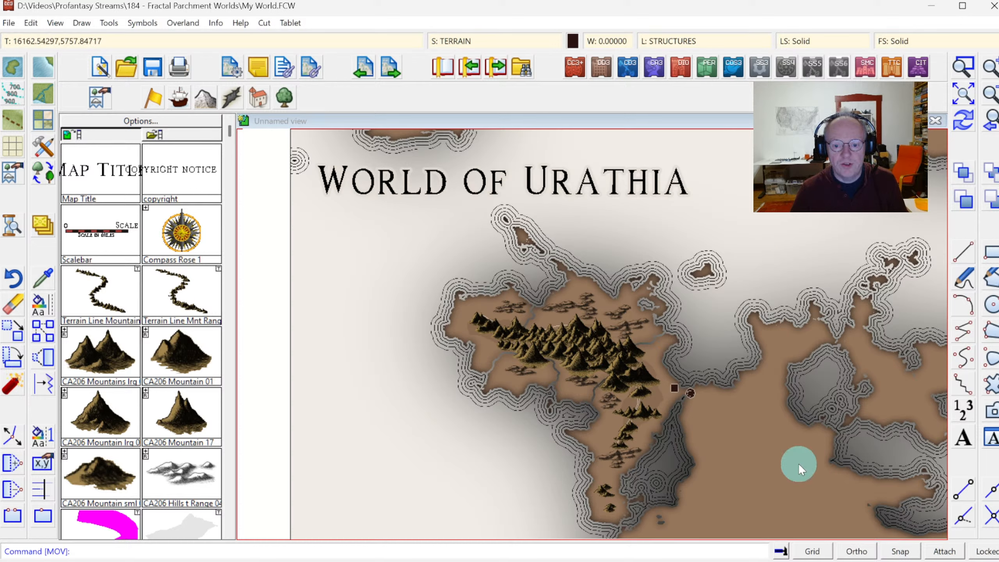
click(959, 437)
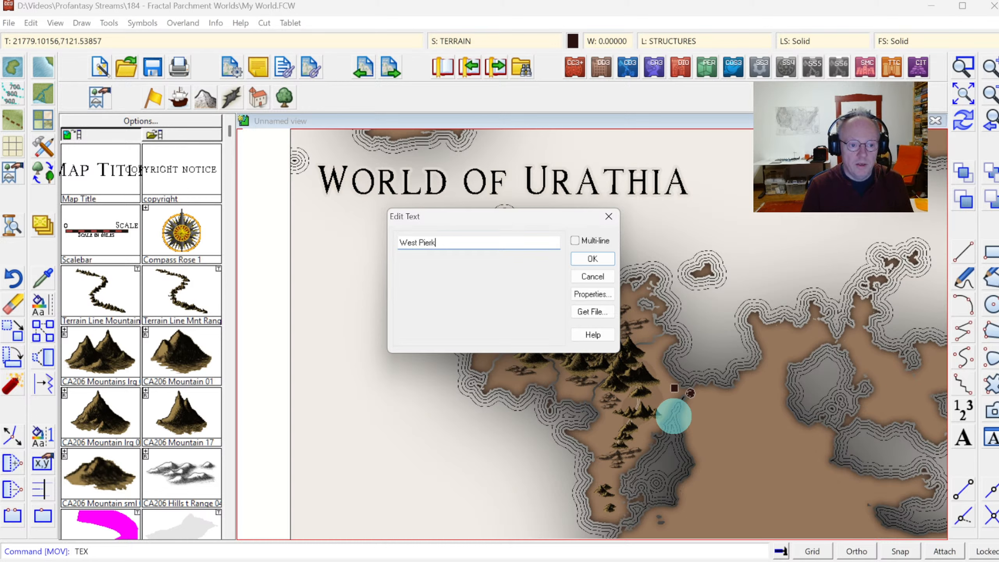
click(589, 260)
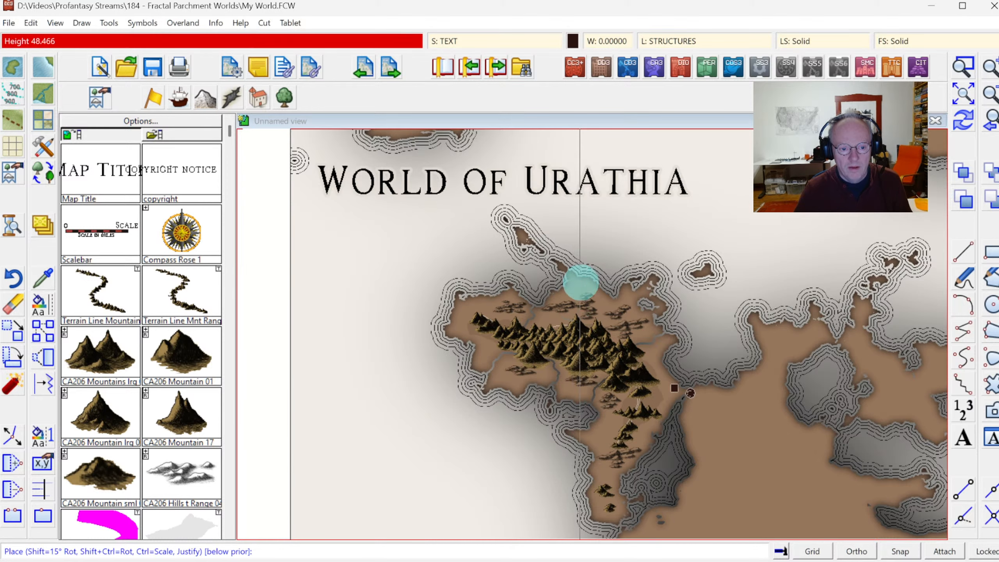
key(ctrl)
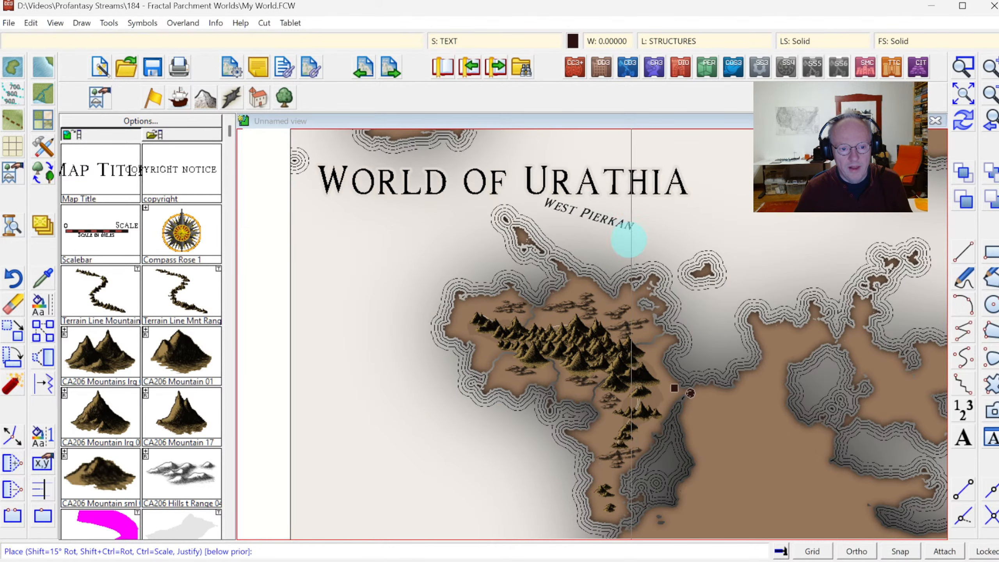
key(ctrl)
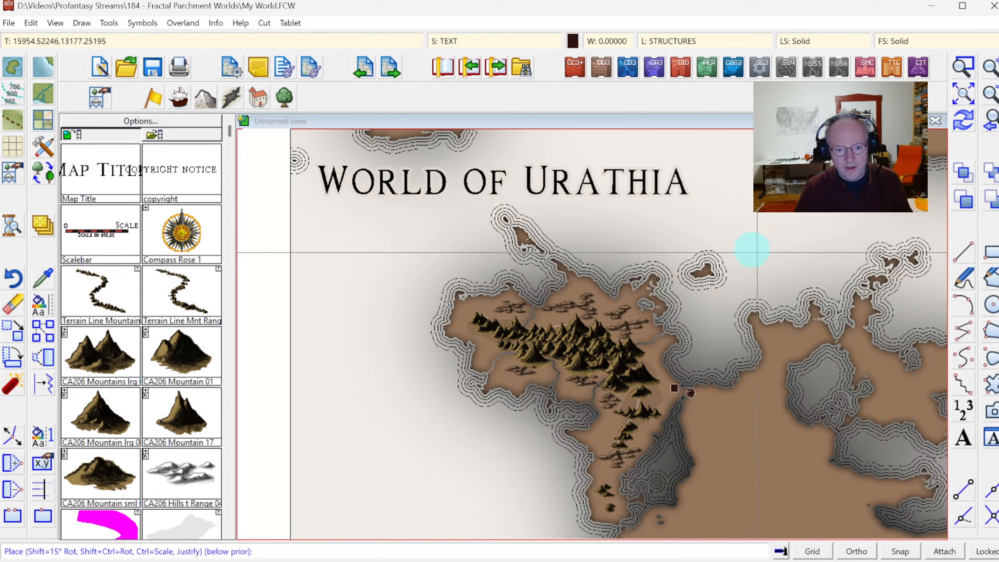
key(ctrl)
key(ctrl+shift)
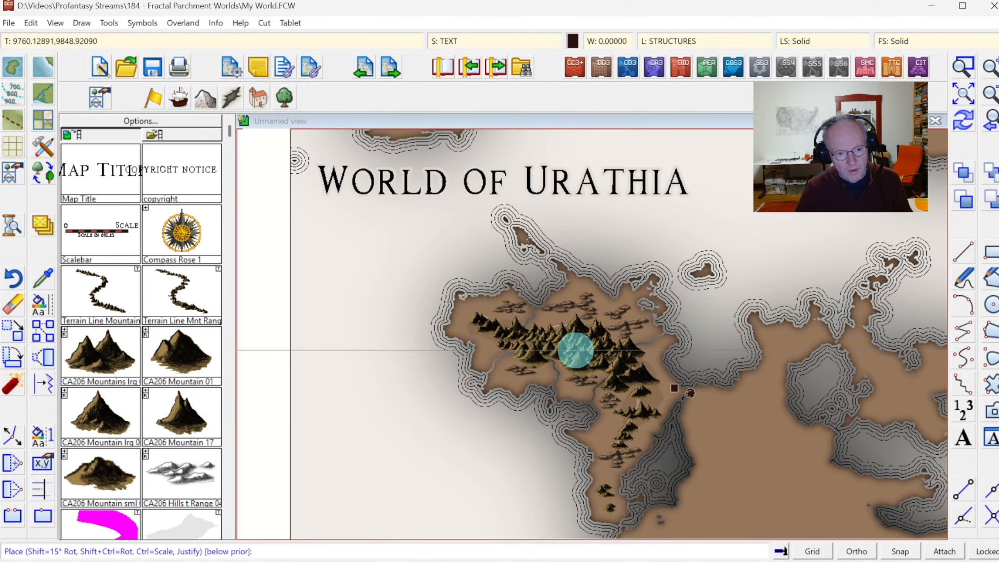
click(576, 352)
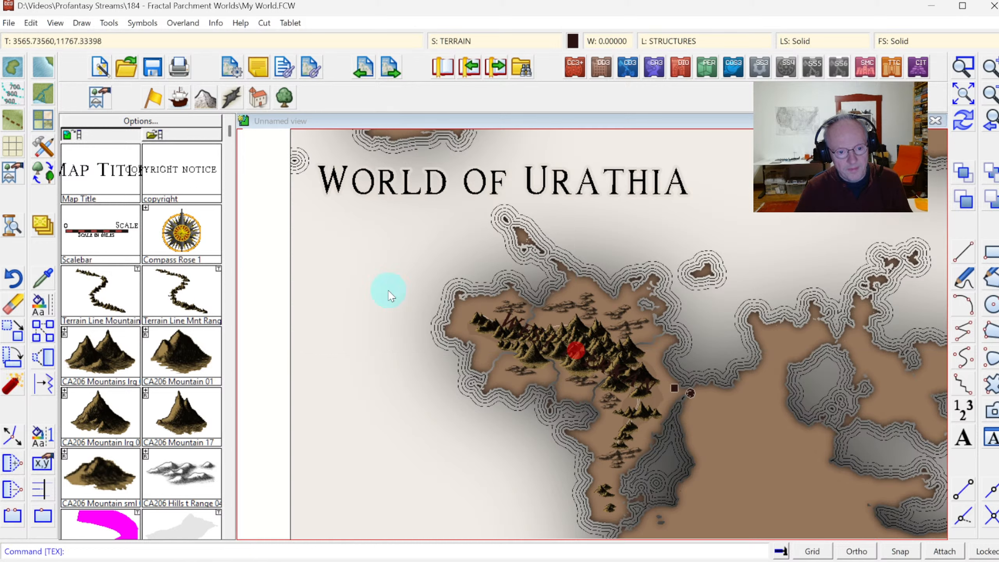
click(963, 120)
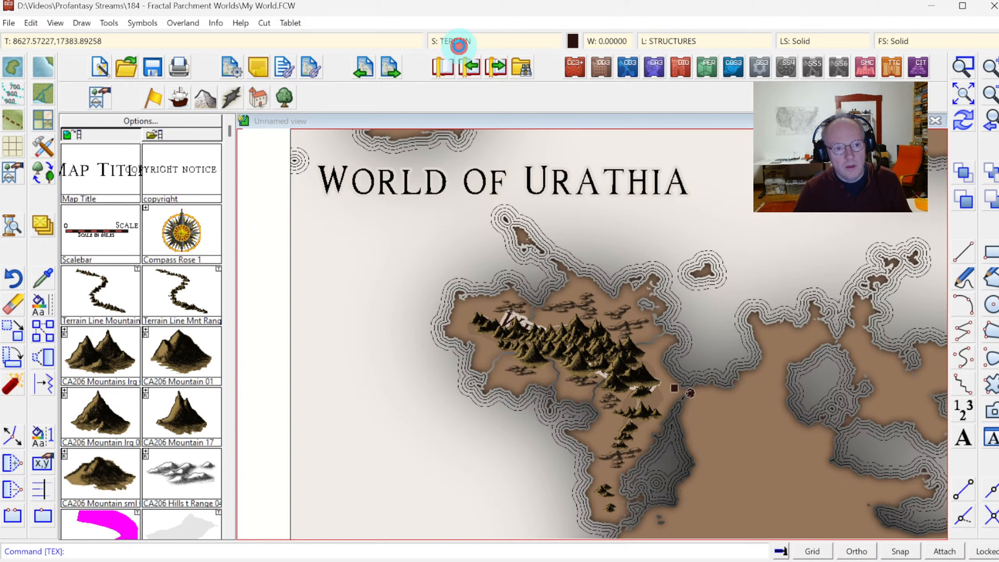
Move the SYMBOLS sheet up the sheet order to sit directly before SYMBOLS STRUCTURES and apply the new order.
click(458, 44)
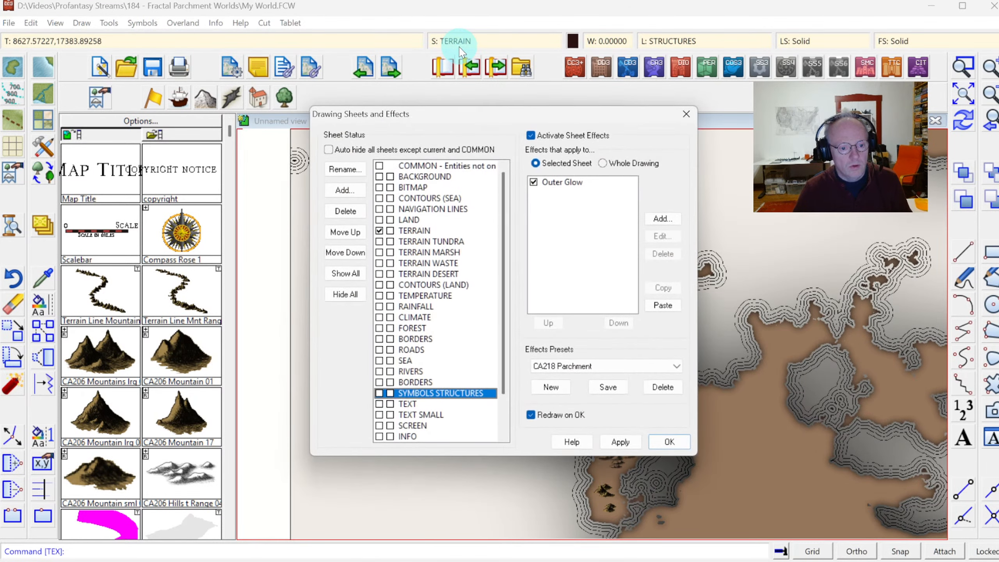
click(505, 414)
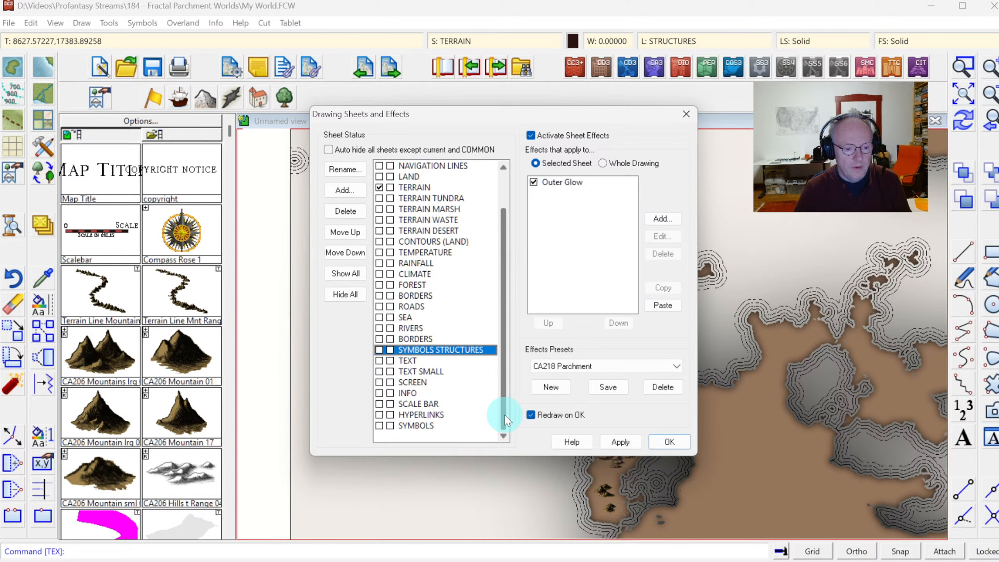
click(430, 425)
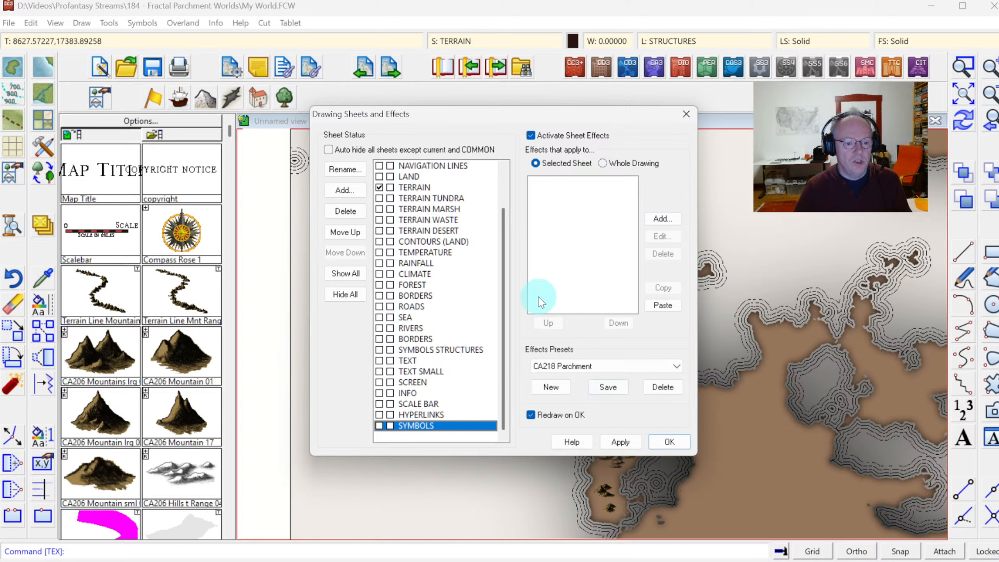
click(345, 232)
click(345, 233)
click(345, 232)
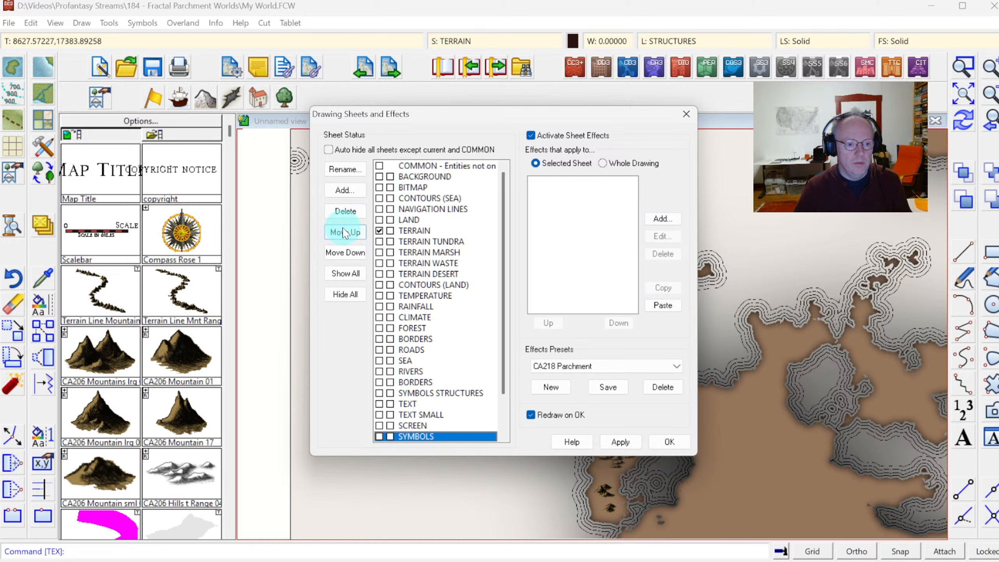
click(503, 415)
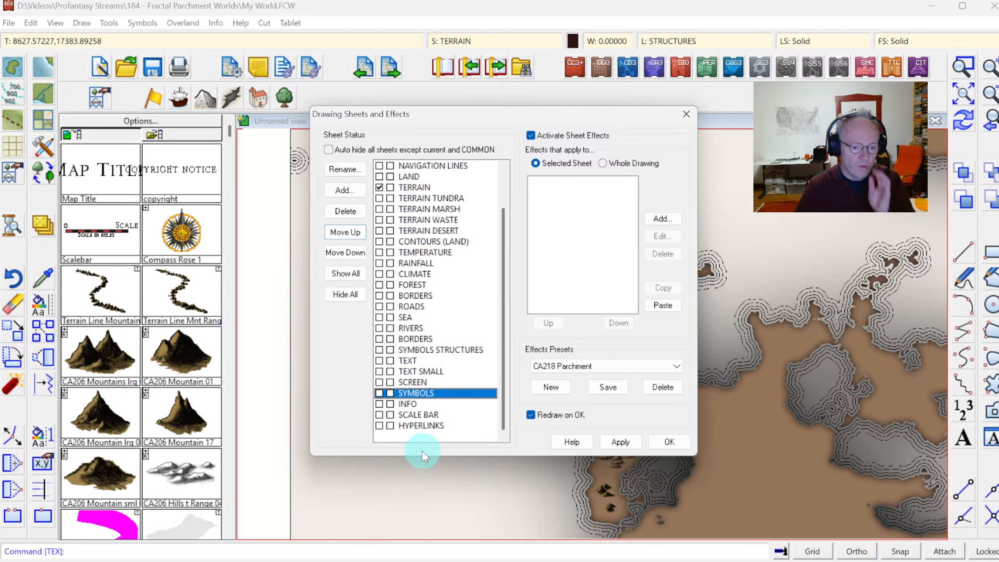
click(353, 234)
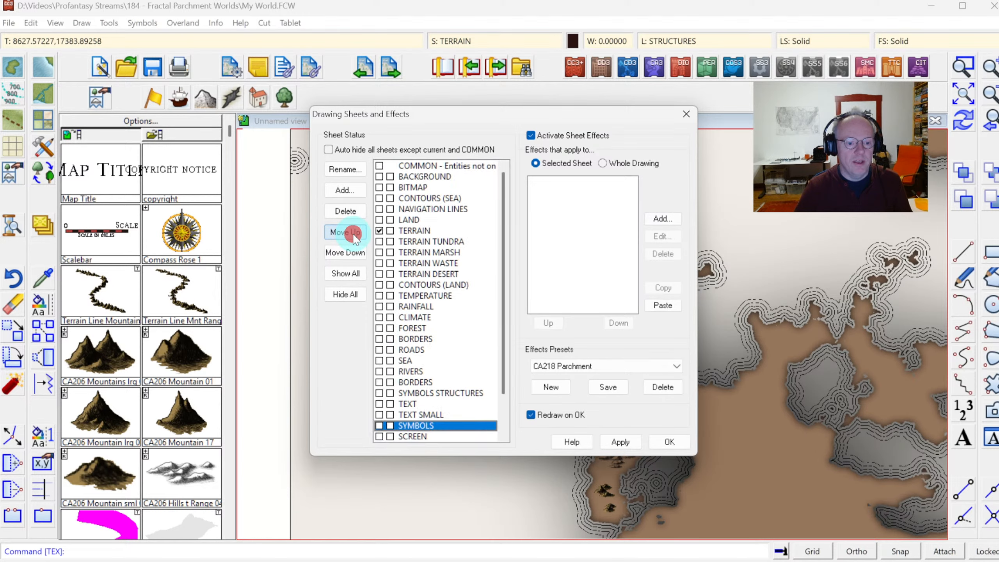
click(355, 238)
click(355, 237)
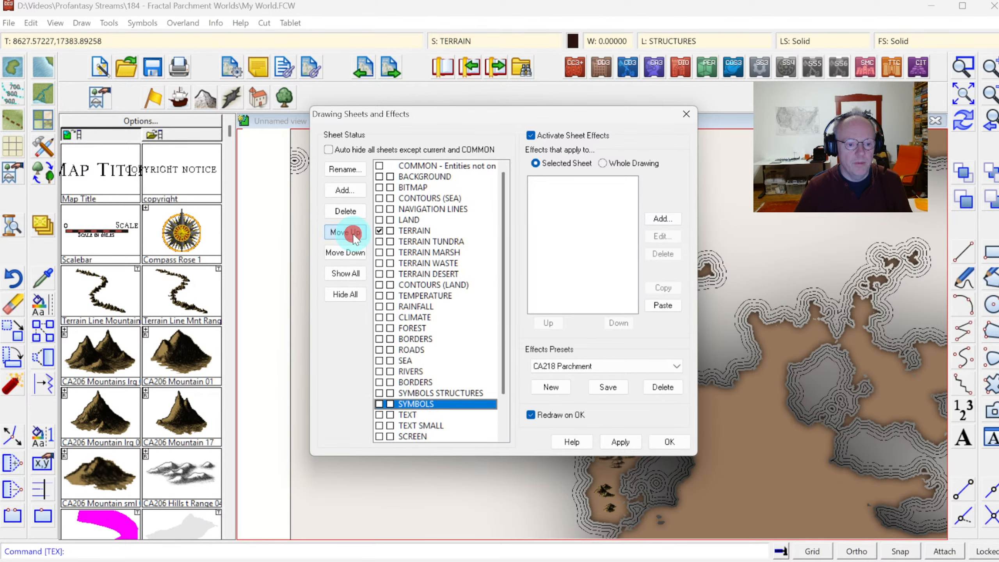
click(355, 238)
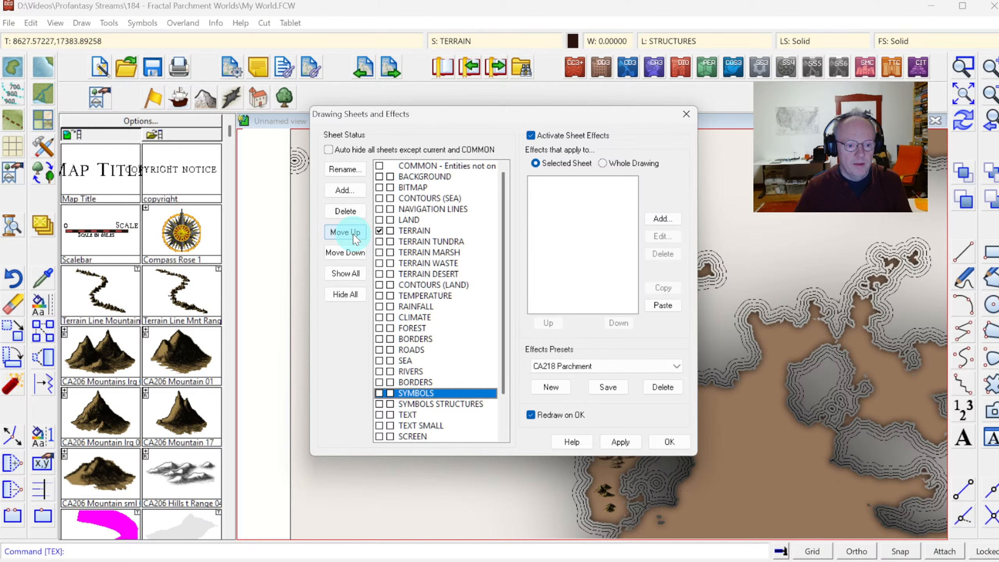
click(668, 441)
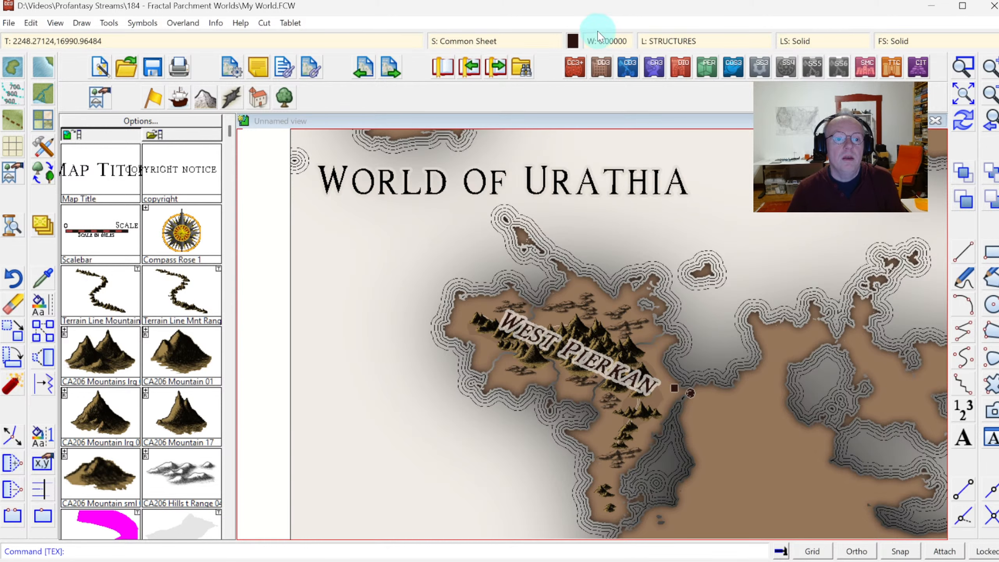
Make TEXT SMALL the current drawing sheet.
click(467, 39)
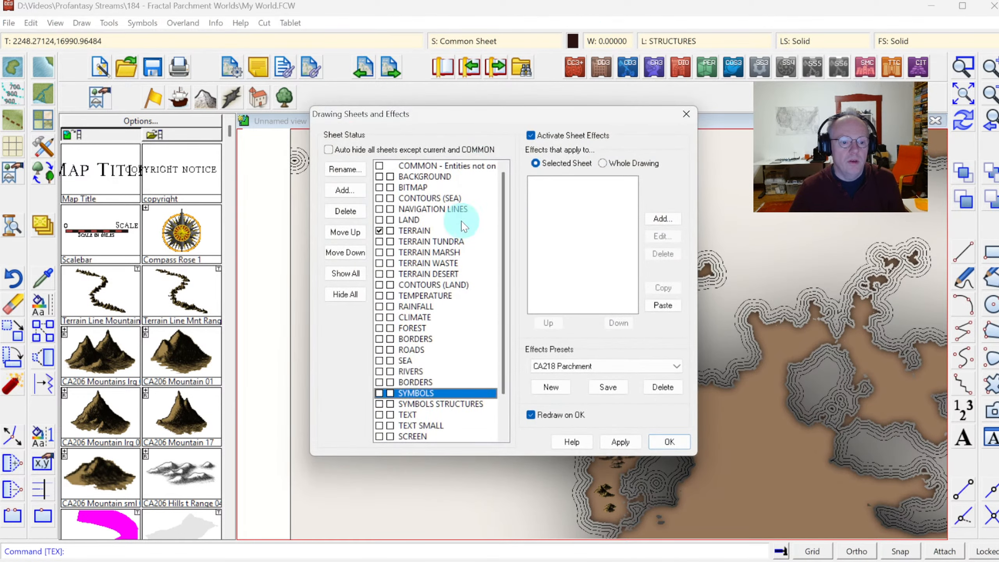
click(378, 426)
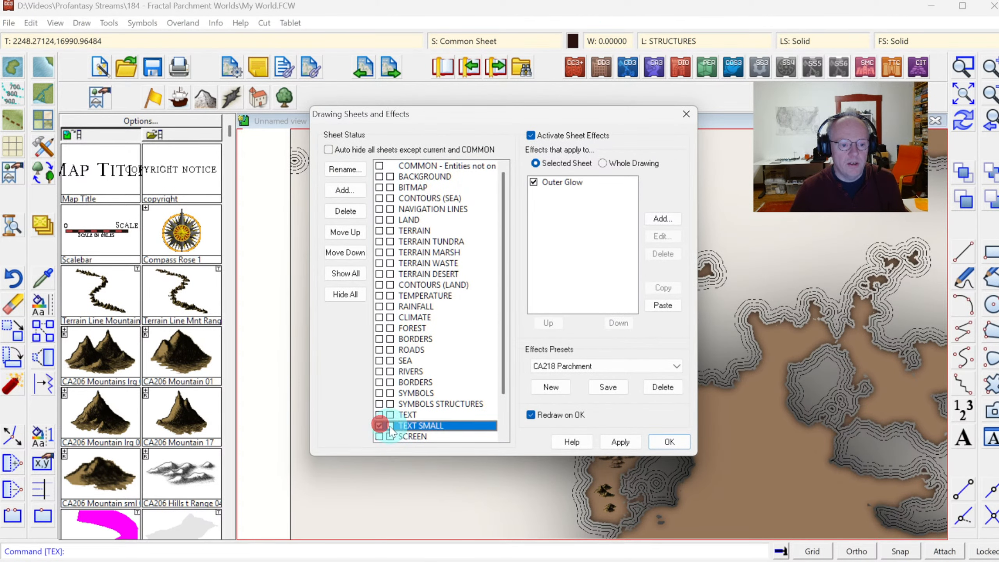
click(669, 442)
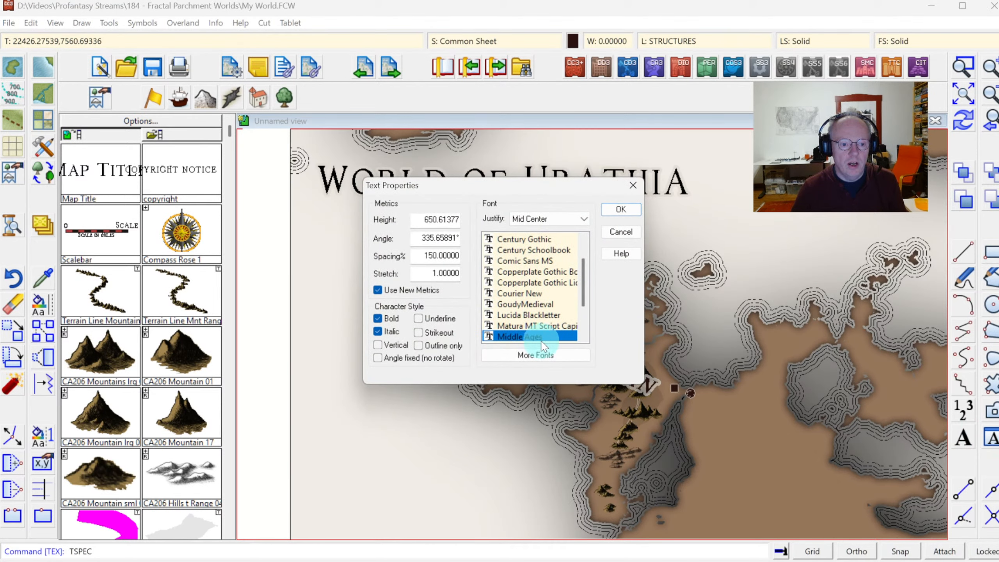
Turn off bold and italic for the Middle Ages label font, change the text height and apply the text properties.
click(391, 321)
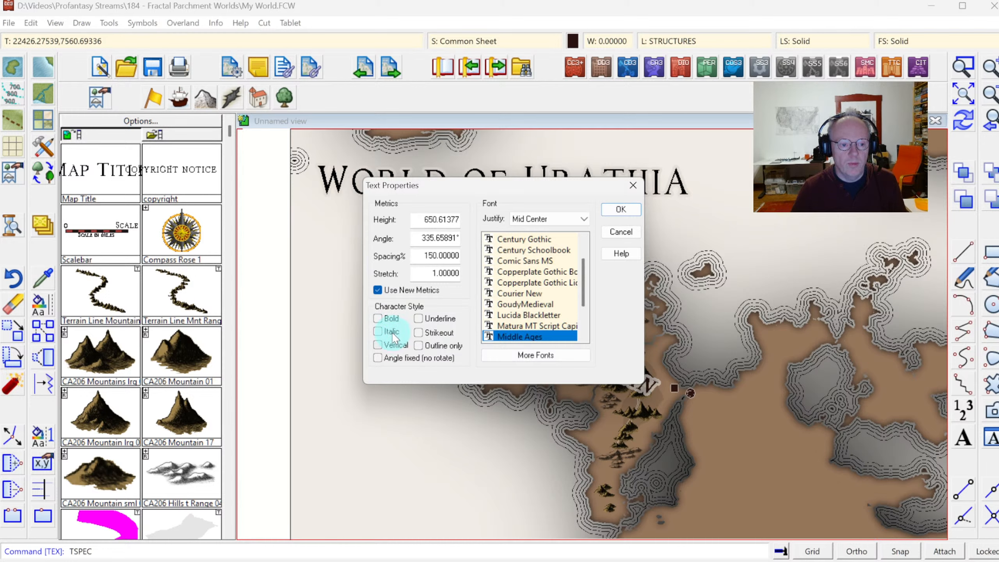
double_click(420, 219)
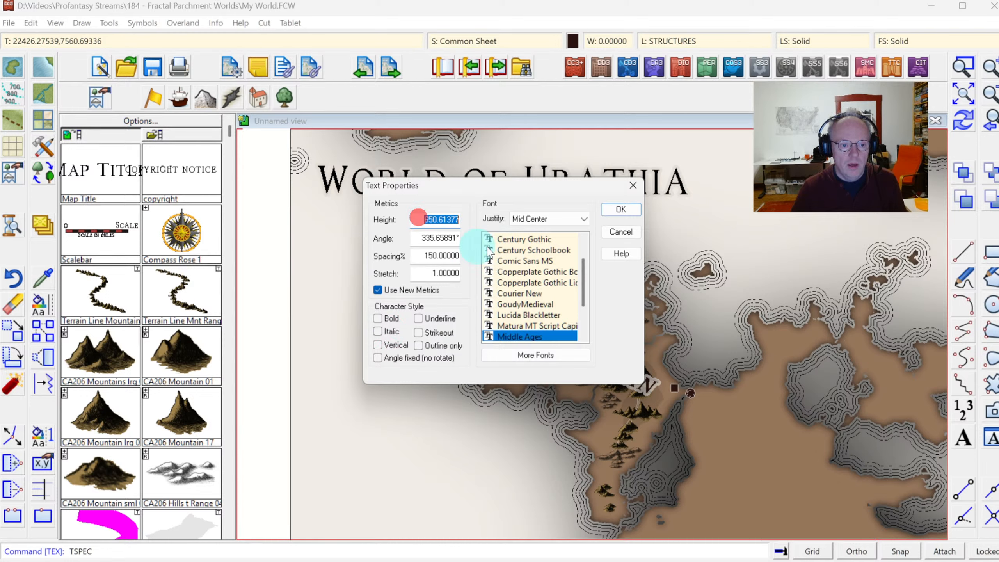
click(609, 213)
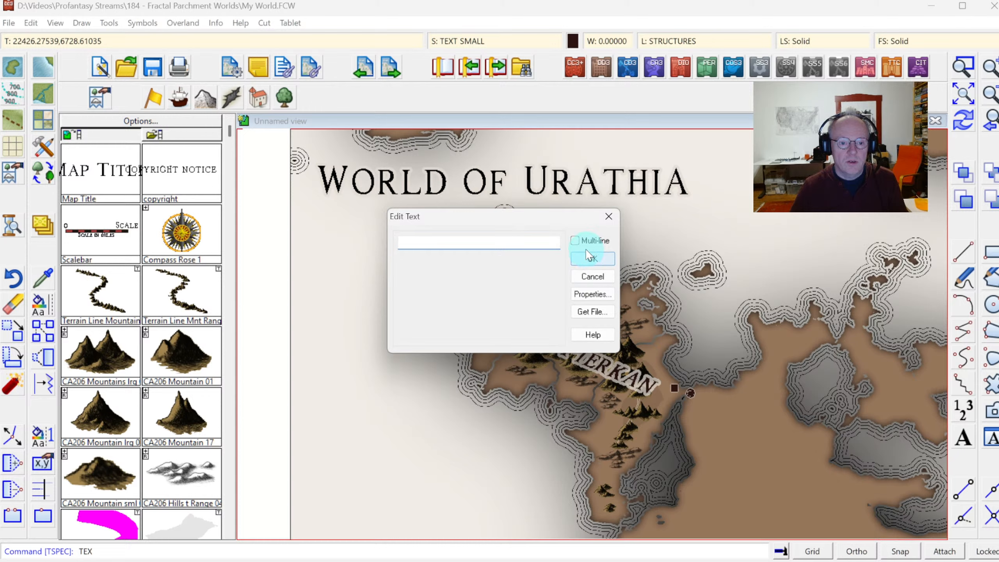
click(591, 241)
click(592, 242)
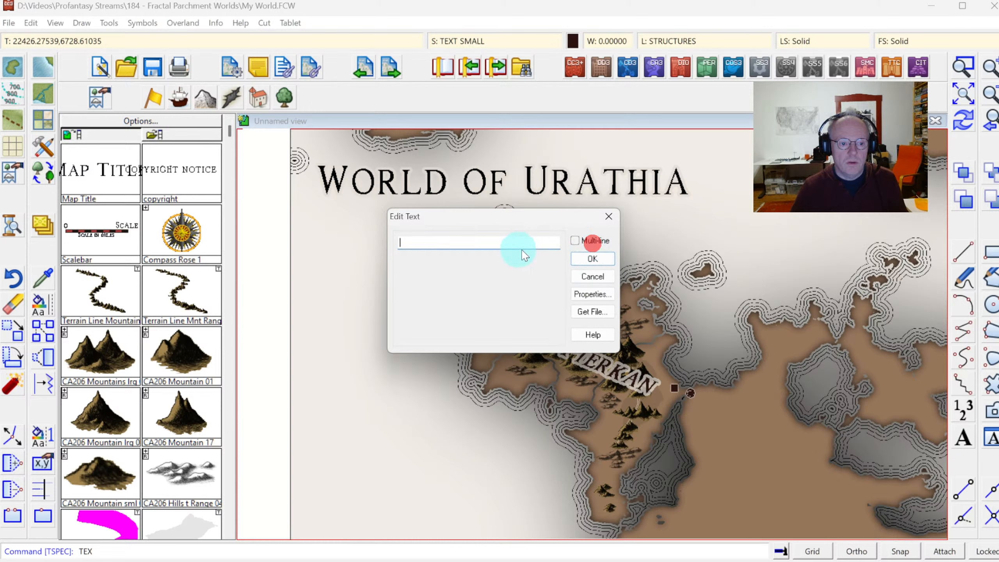
key(Escape)
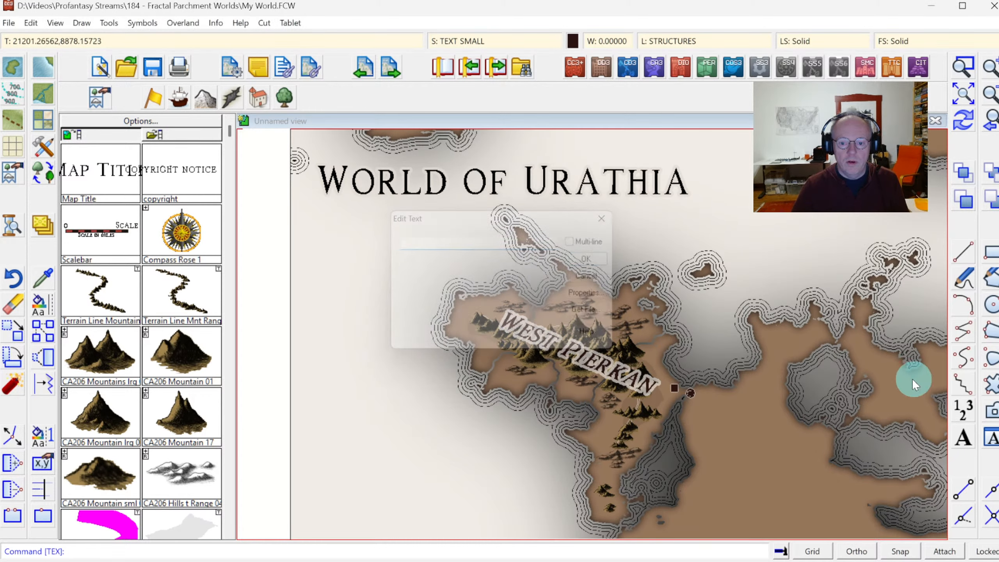
Add the label New Boltan, scaled down, just east of the round capital symbol.
click(965, 436)
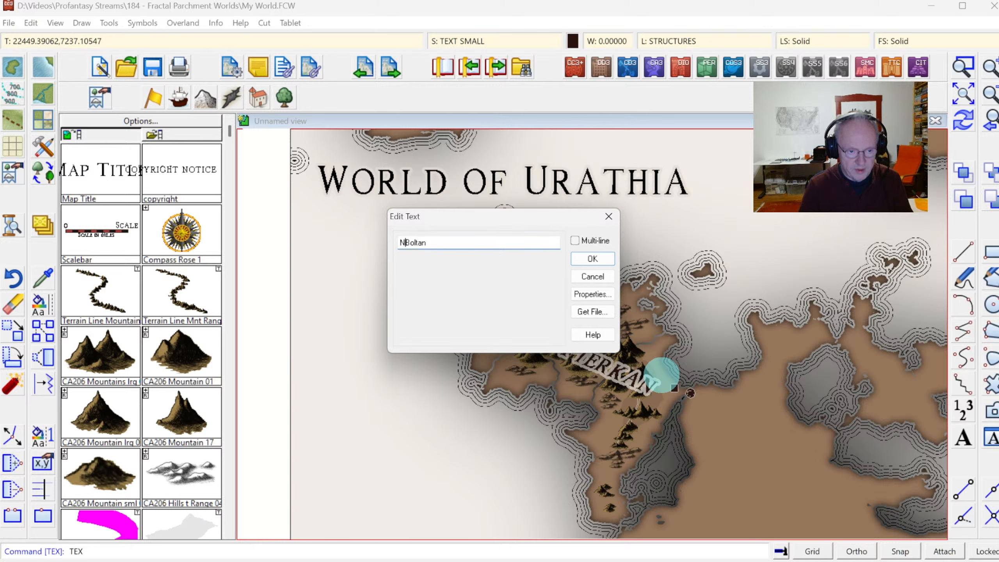
click(588, 258)
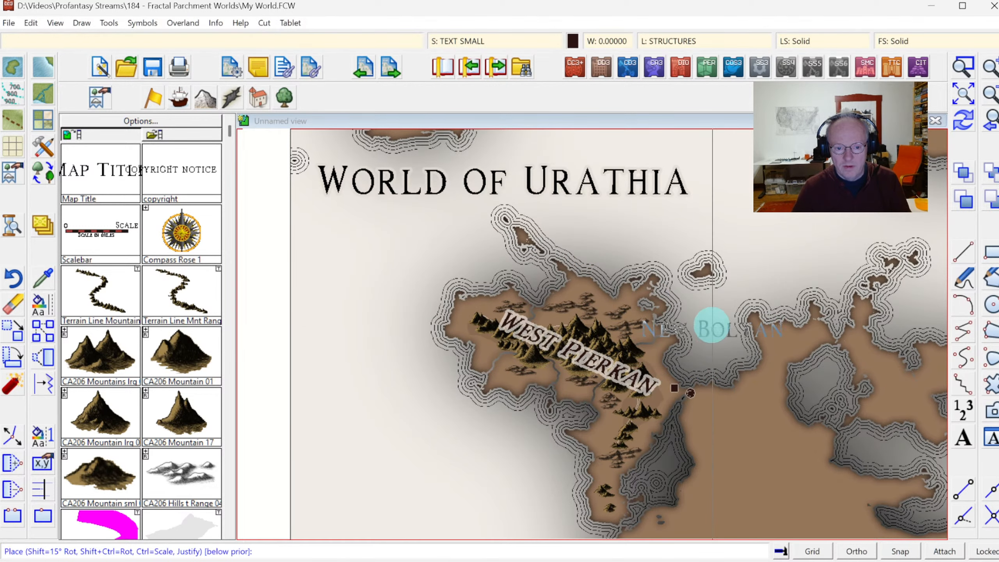
key(ctrl)
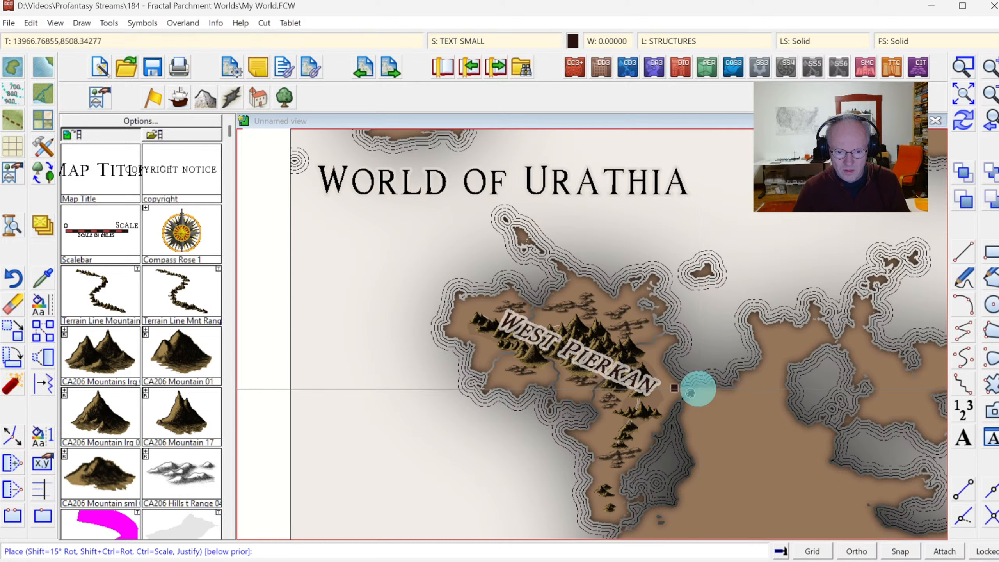
click(696, 387)
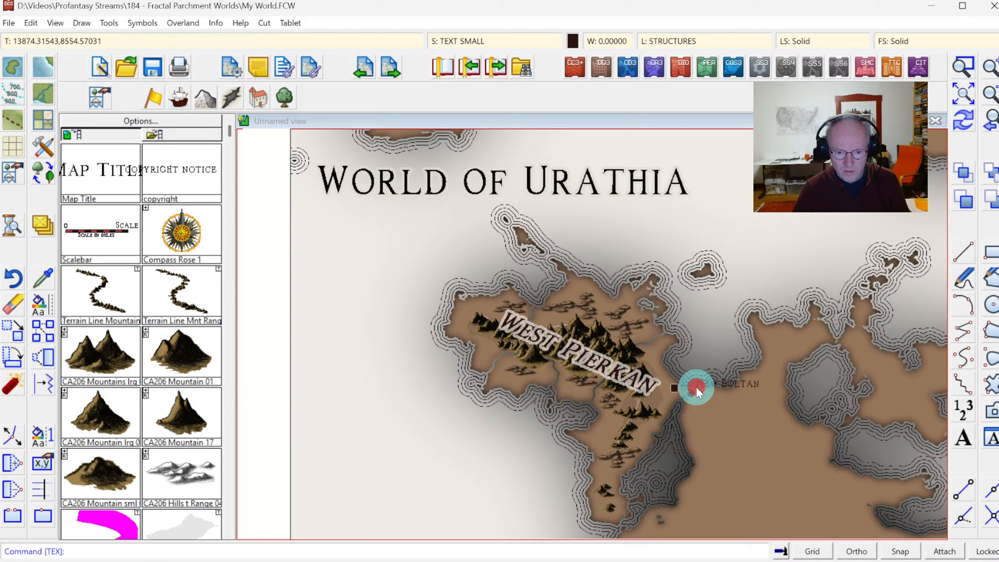
click(962, 120)
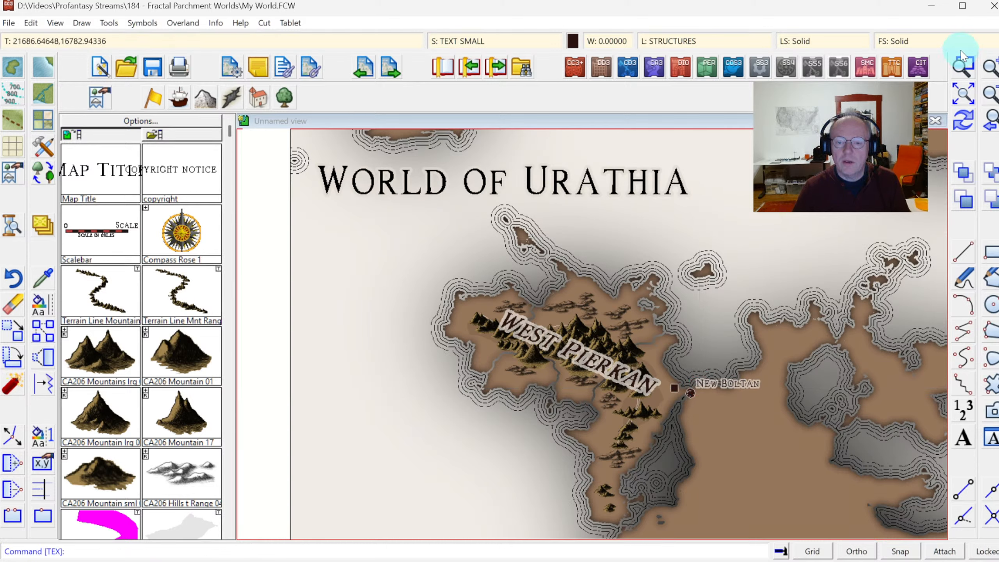
Add the label Castle Crange with its justification changed so the name ends just southwest of the square castle symbol.
click(962, 67)
click(580, 362)
click(786, 446)
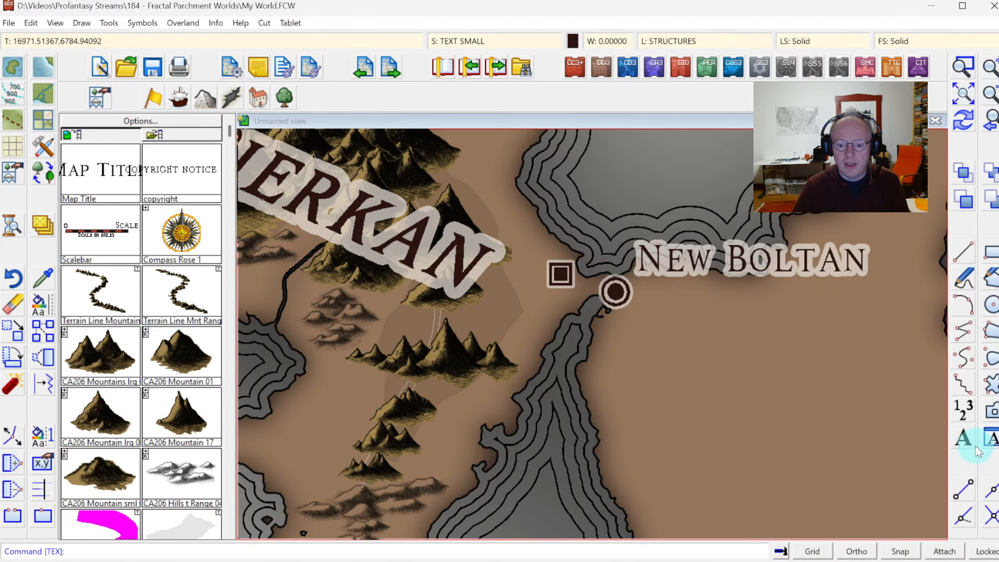
click(877, 441)
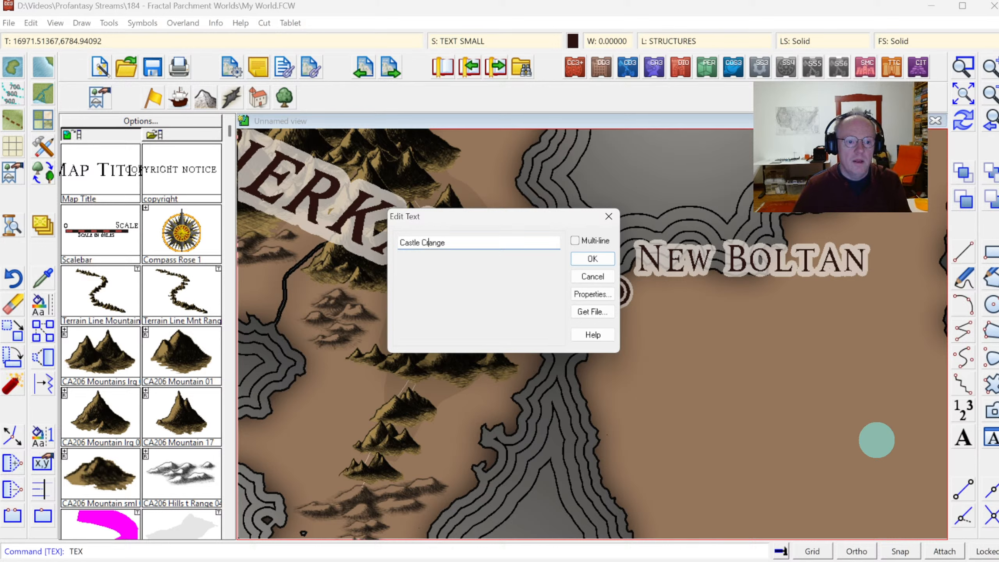
click(593, 258)
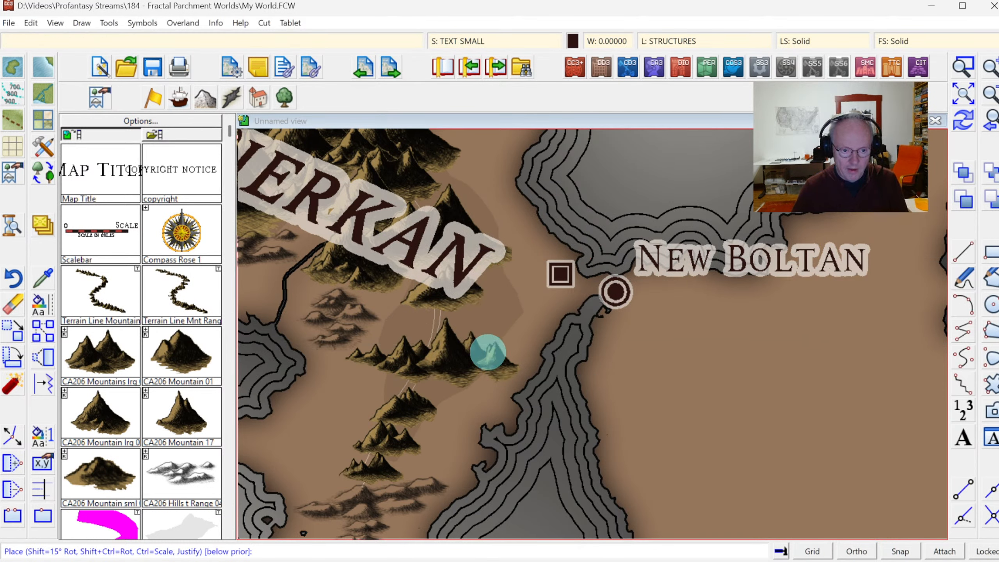
key(j)
key(j)
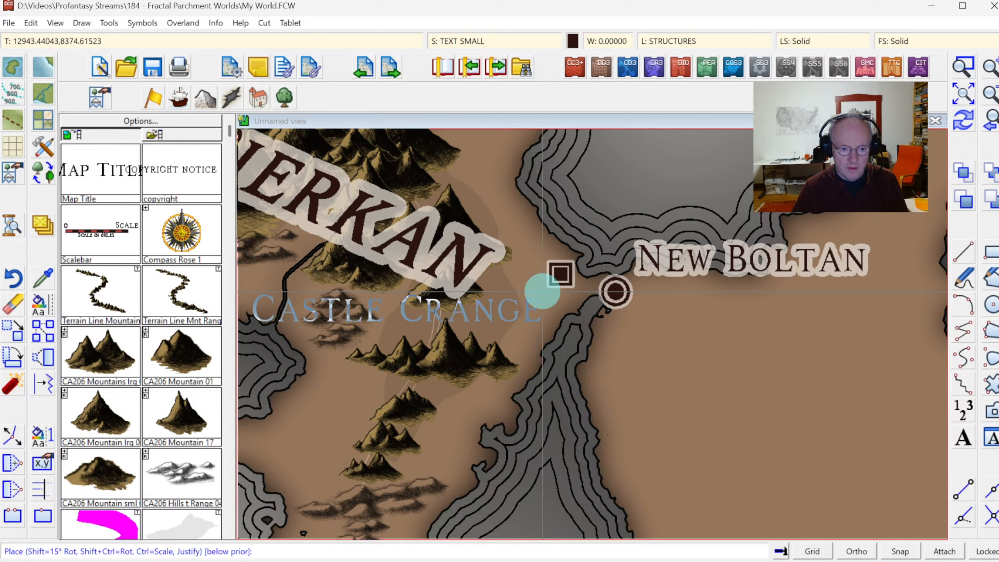
click(541, 291)
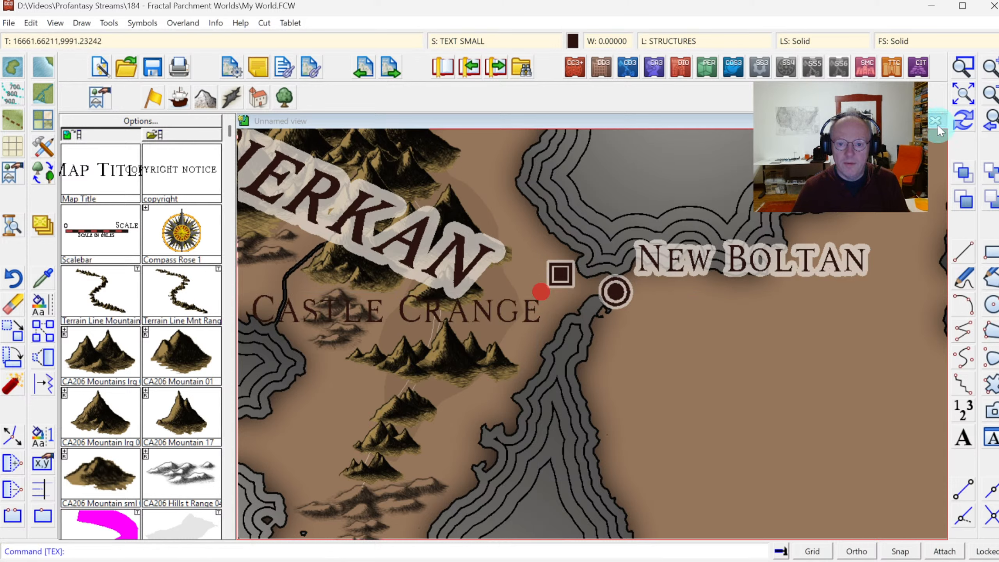
click(961, 120)
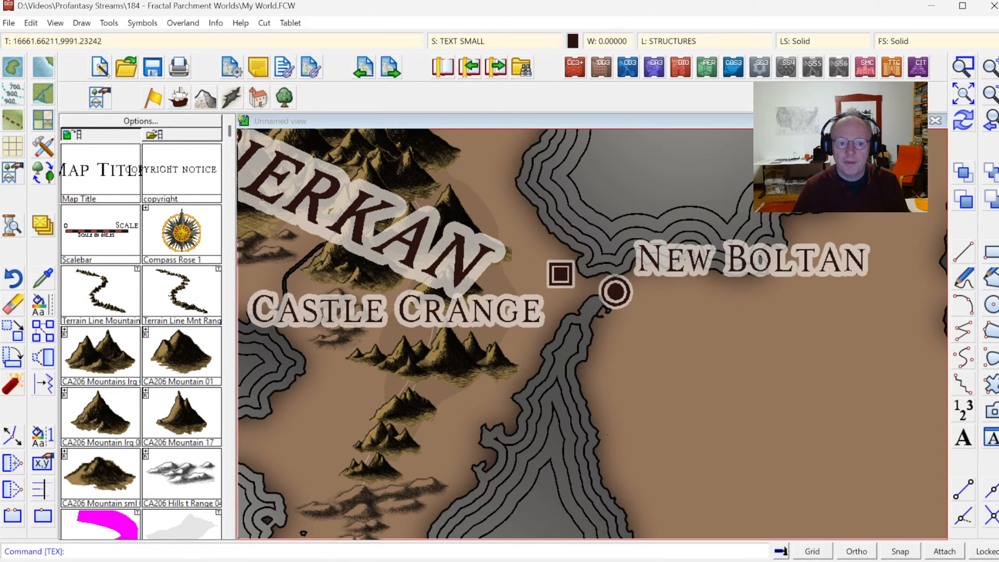
click(989, 92)
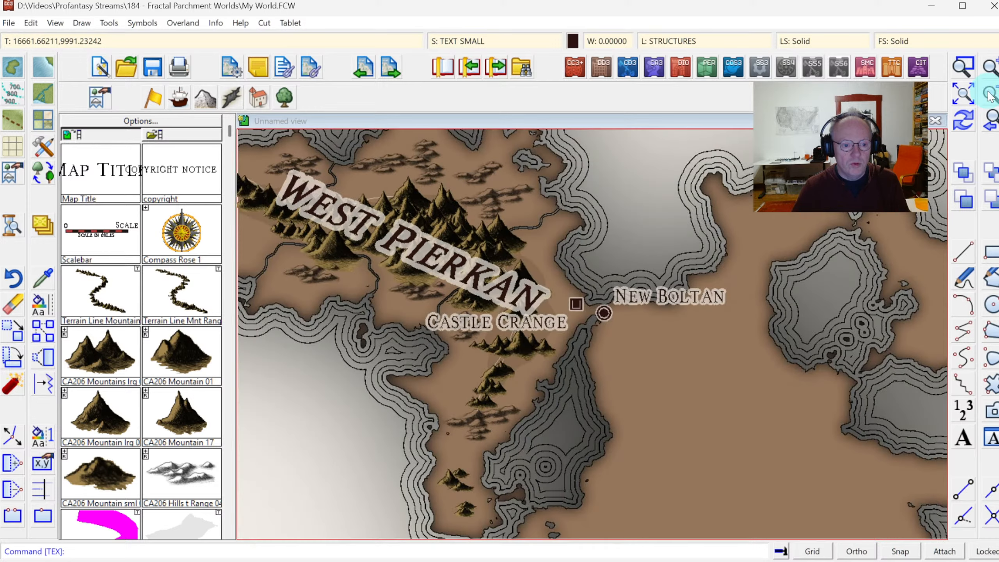
click(988, 92)
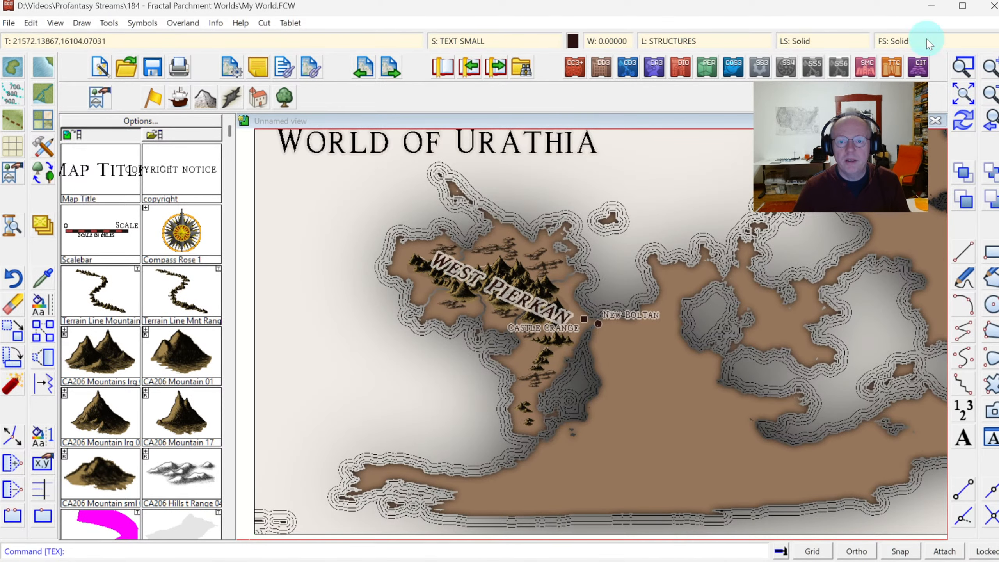
click(963, 67)
click(401, 239)
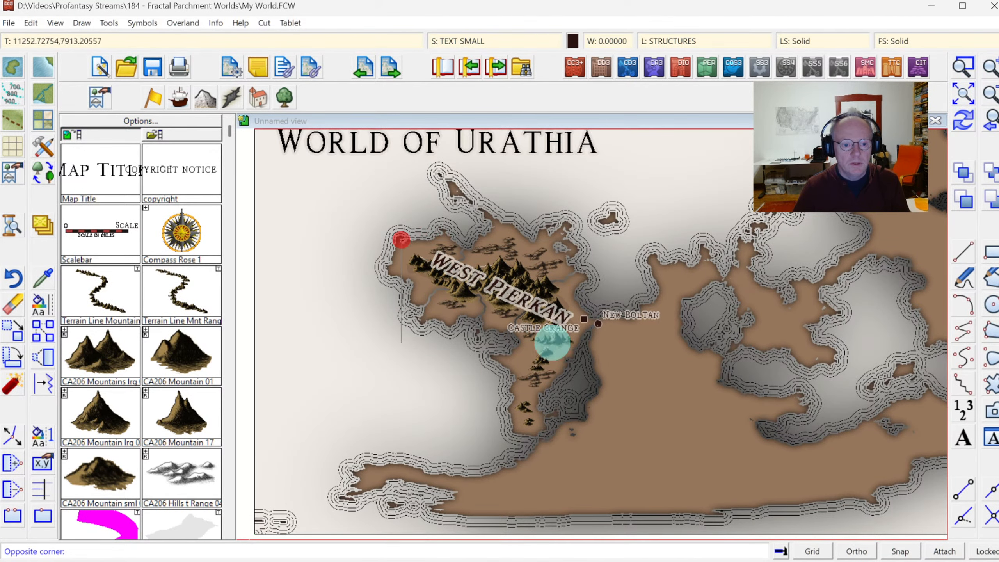
click(616, 367)
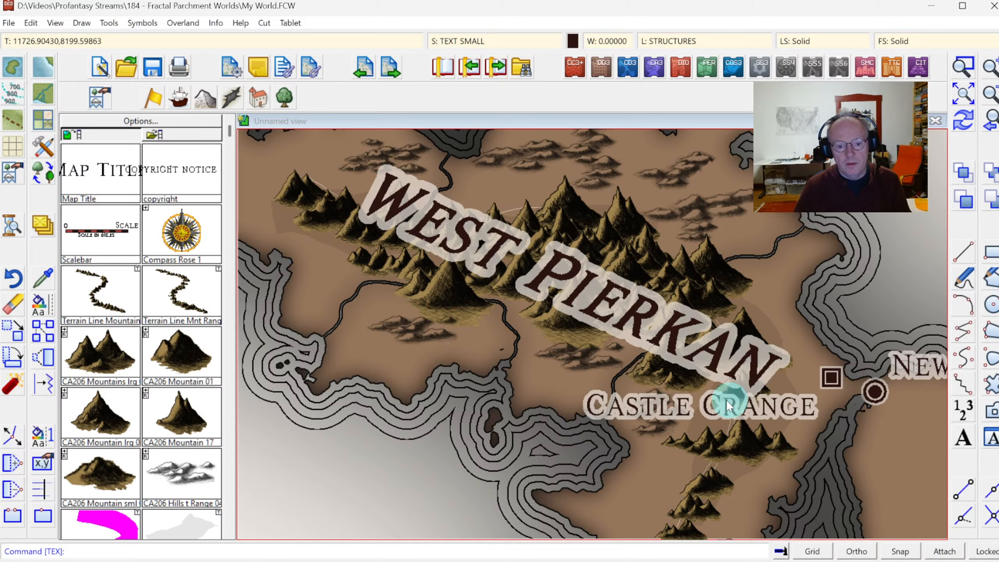
click(14, 332)
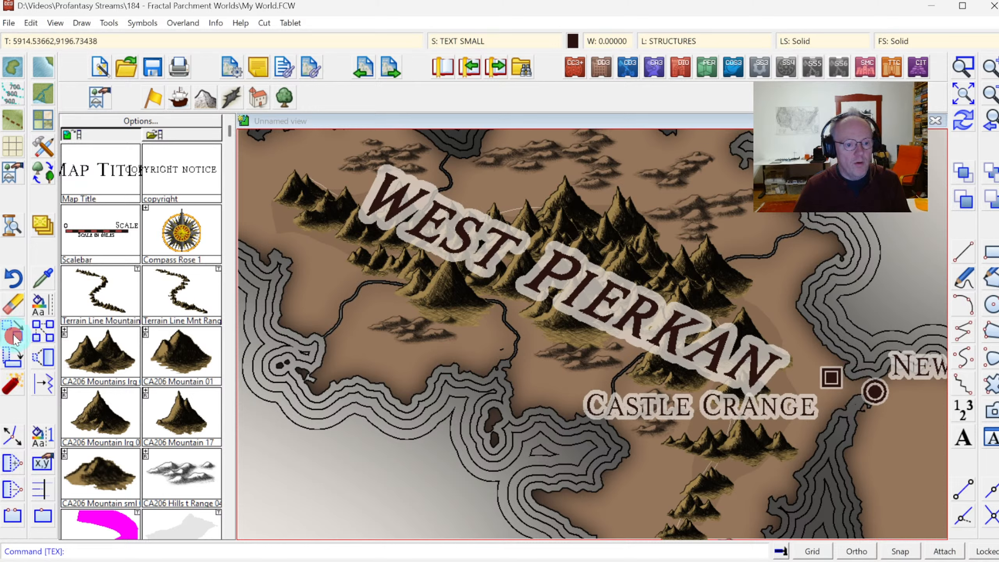
click(407, 233)
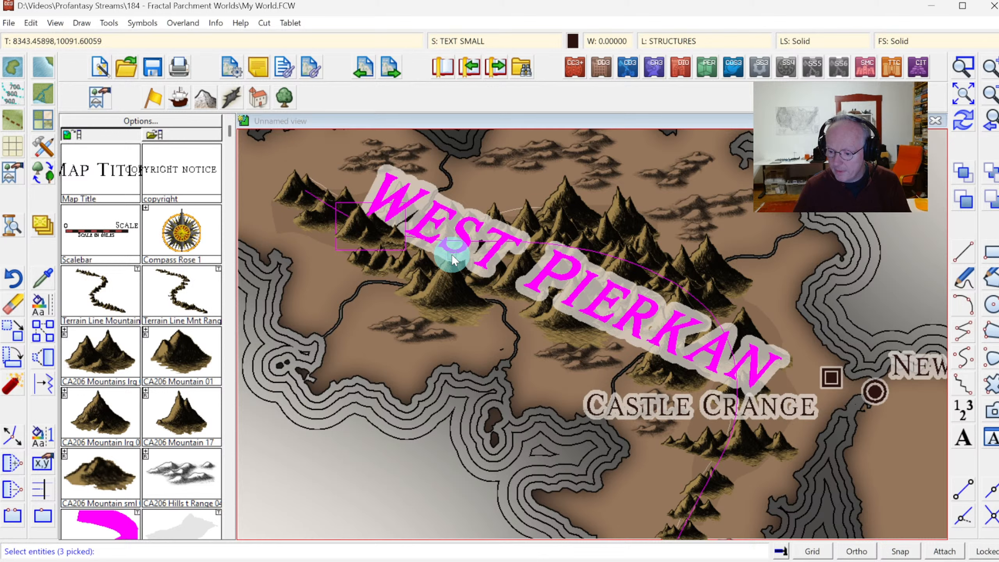
key(Escape)
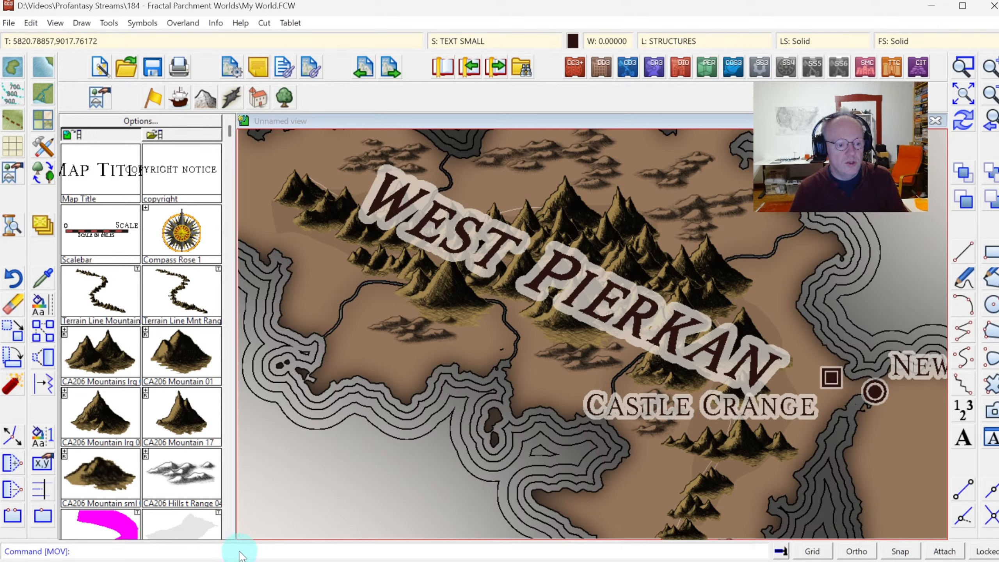
click(229, 533)
click(229, 534)
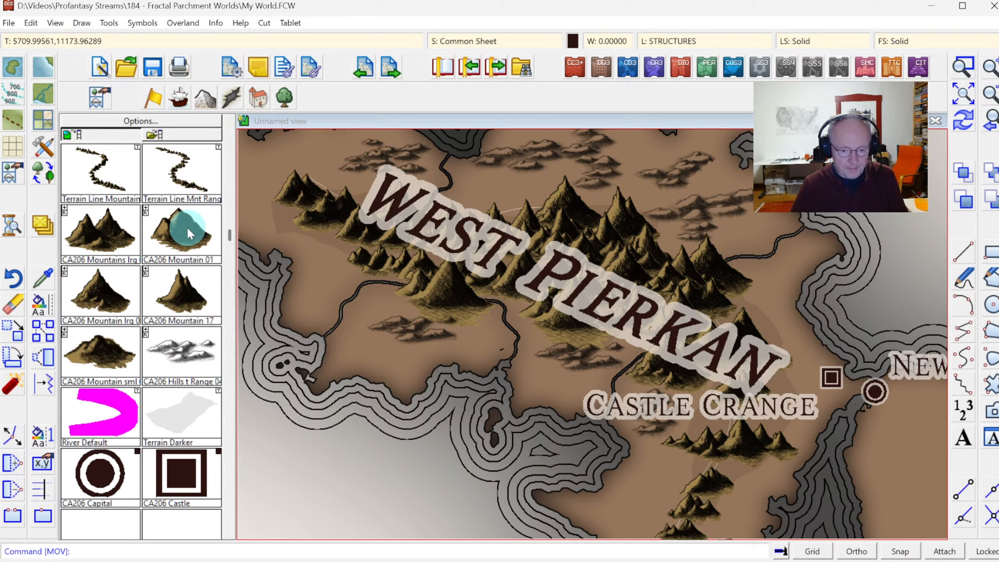
click(970, 122)
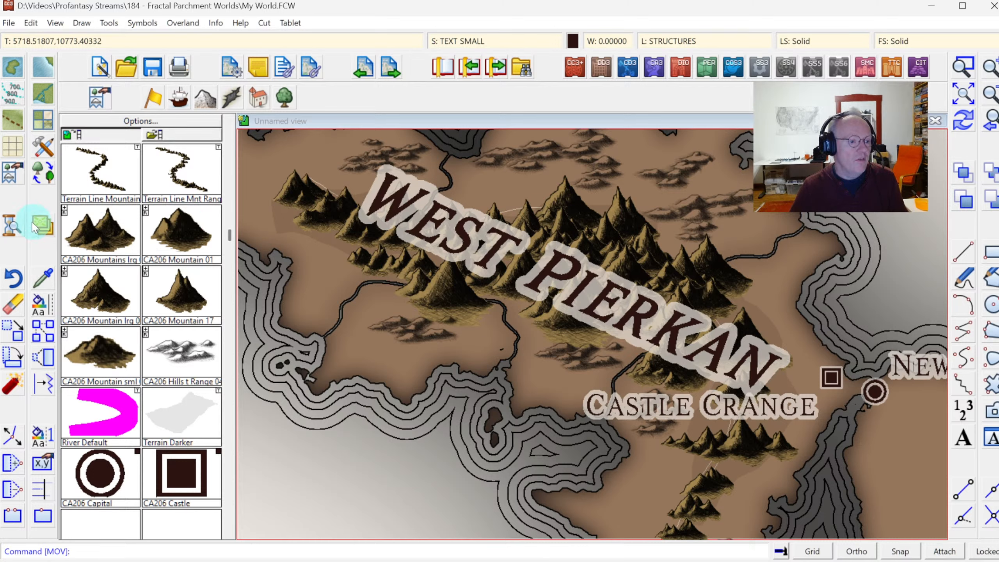
Move the West Pierkan label northwest along the mountain range, clear of the Castle Crange label.
click(13, 331)
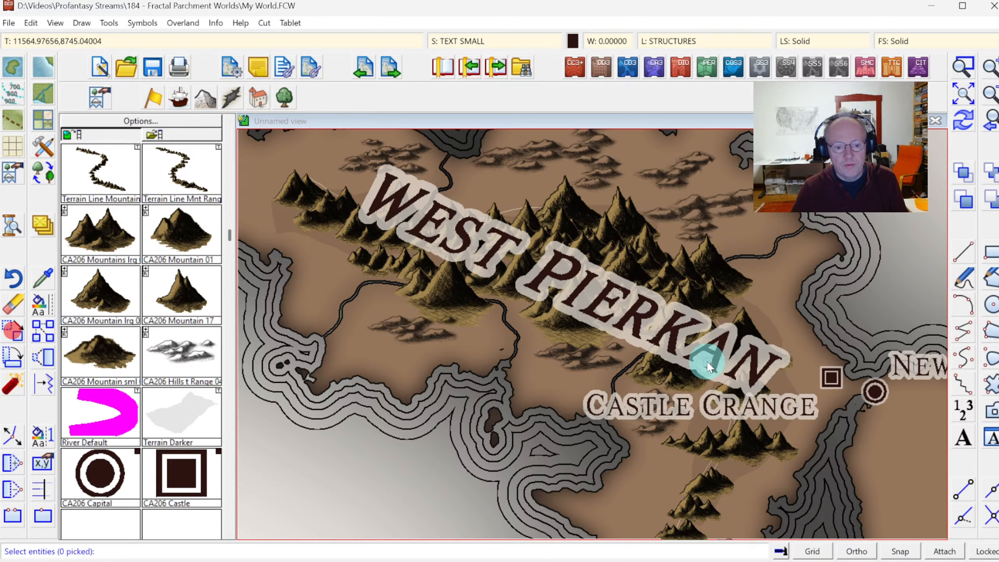
click(640, 341)
right_click(614, 341)
click(626, 348)
click(651, 328)
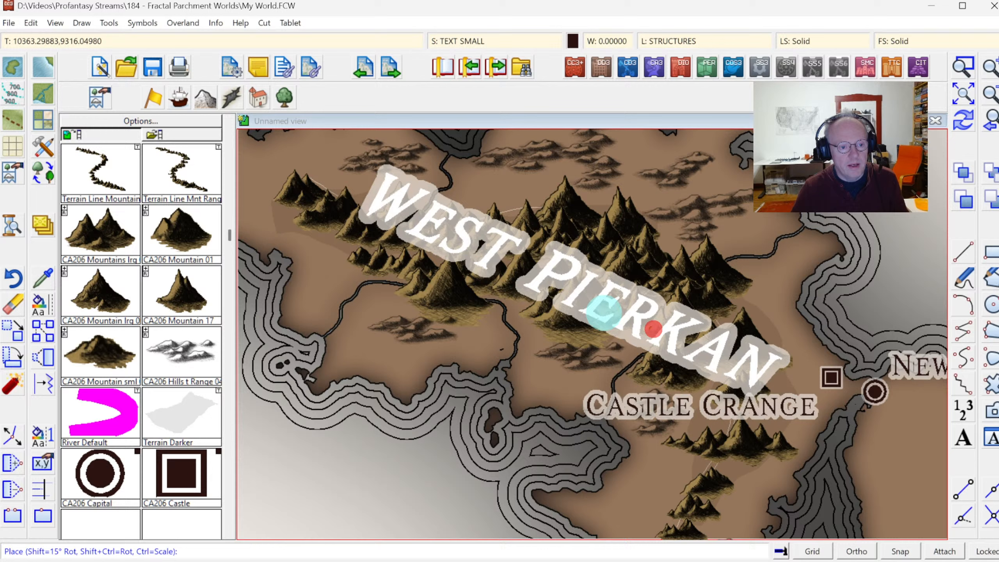
click(572, 286)
click(964, 120)
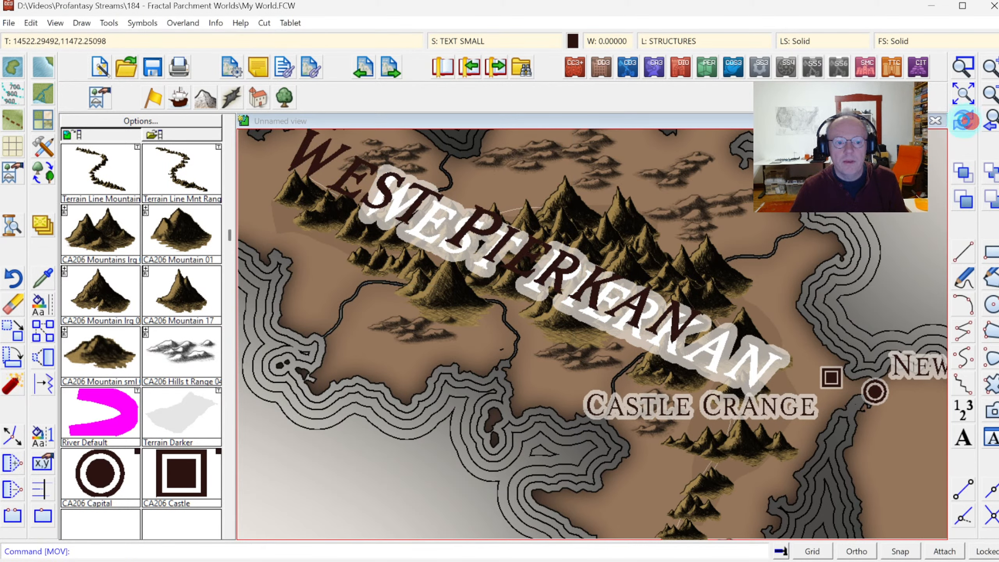
Adopt the drawing properties of the thin line in the mountain range and inspect the TERRAIN sheet's effects.
click(42, 280)
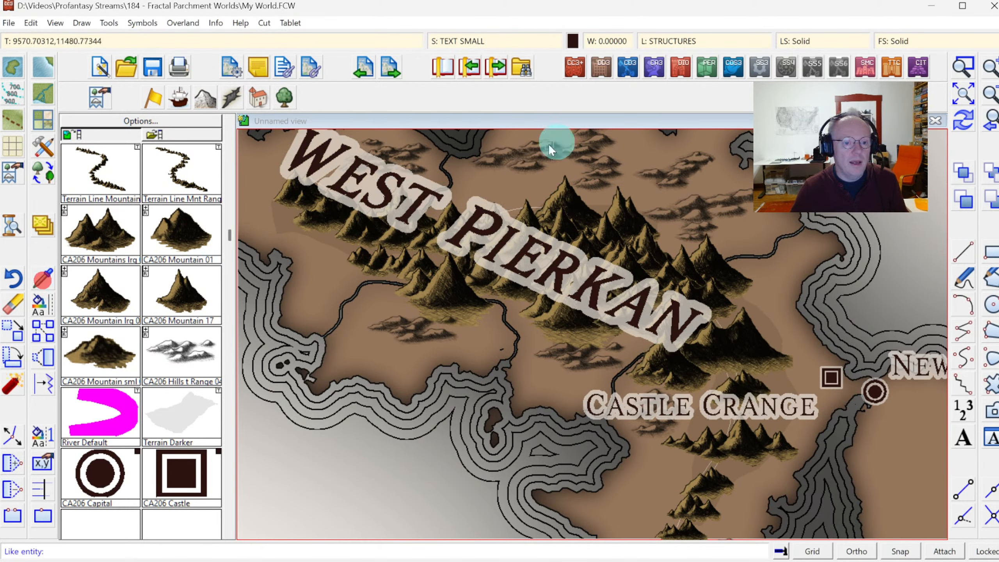
click(513, 207)
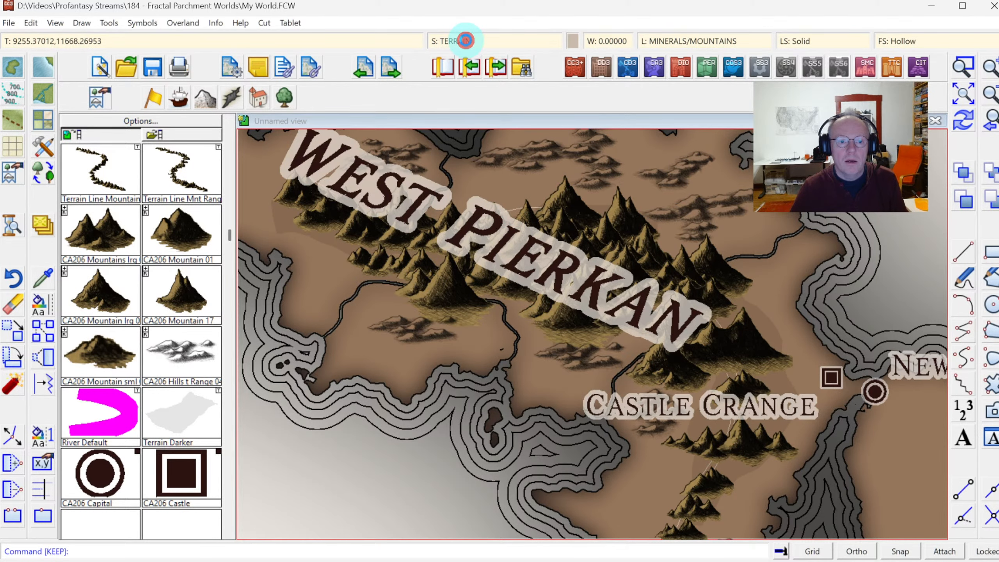
click(466, 40)
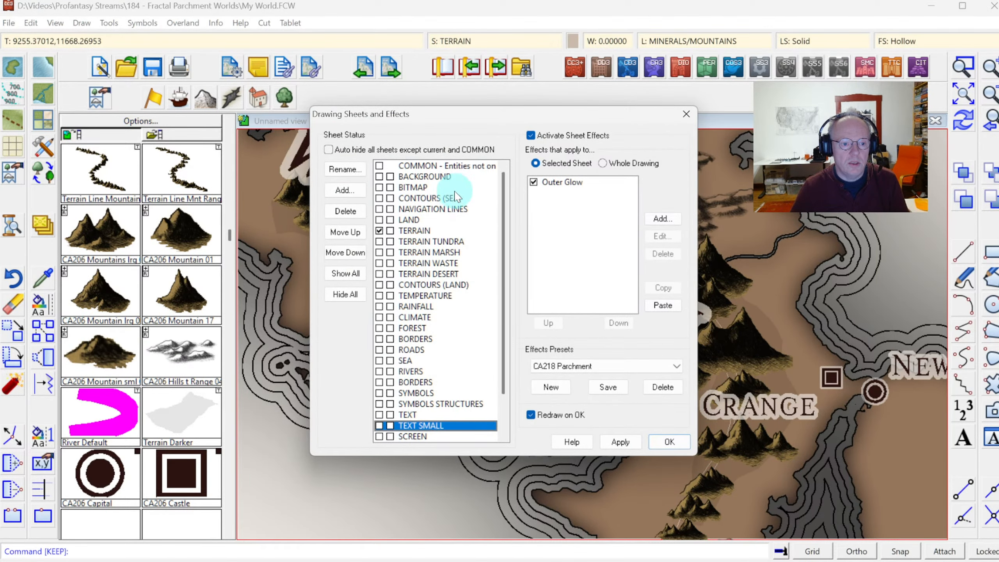
drag(441, 210, 435, 230)
click(436, 232)
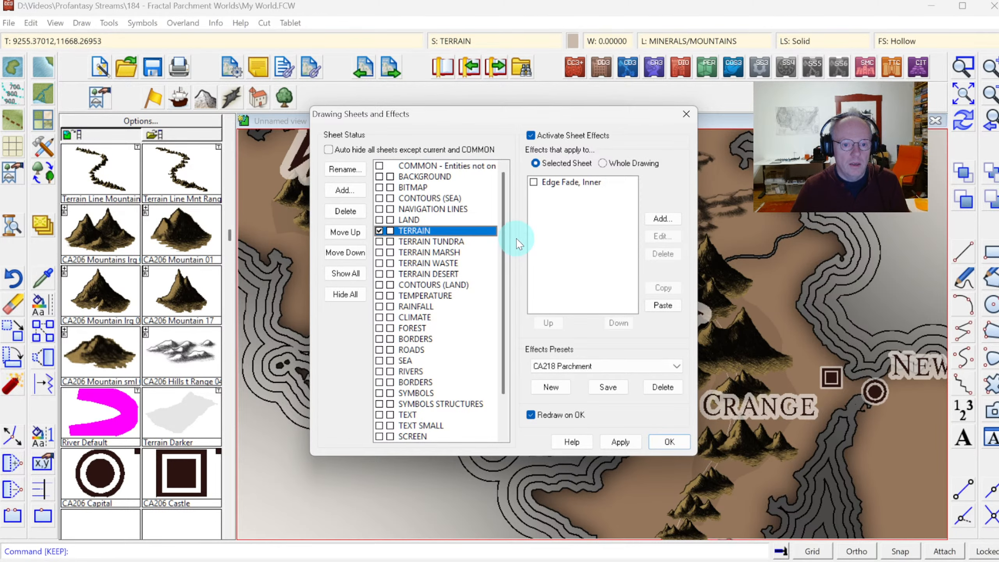
key(Return)
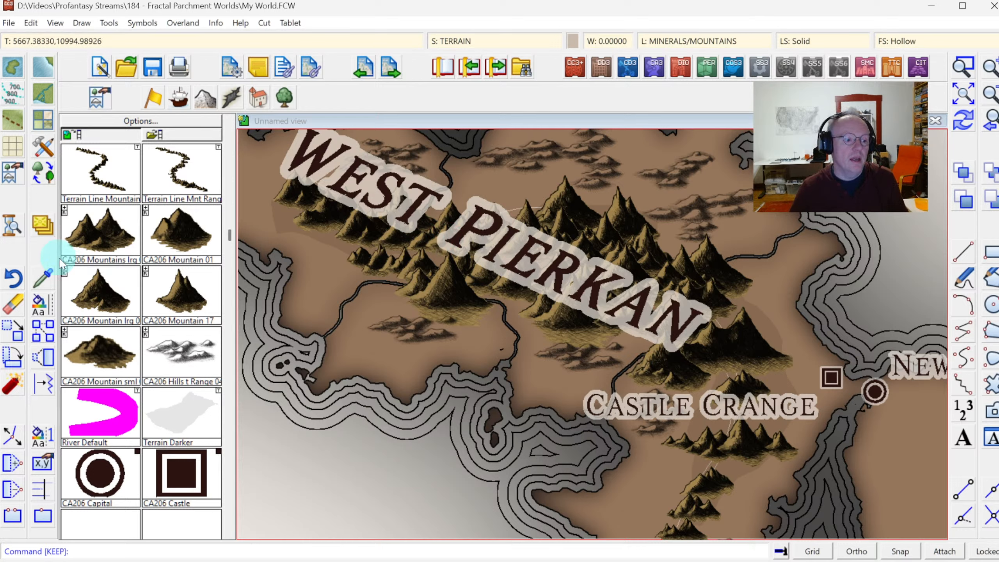
Start erasing and select all entities on the MINERALS/MOUNTAINS layer.
click(13, 305)
right_click(576, 204)
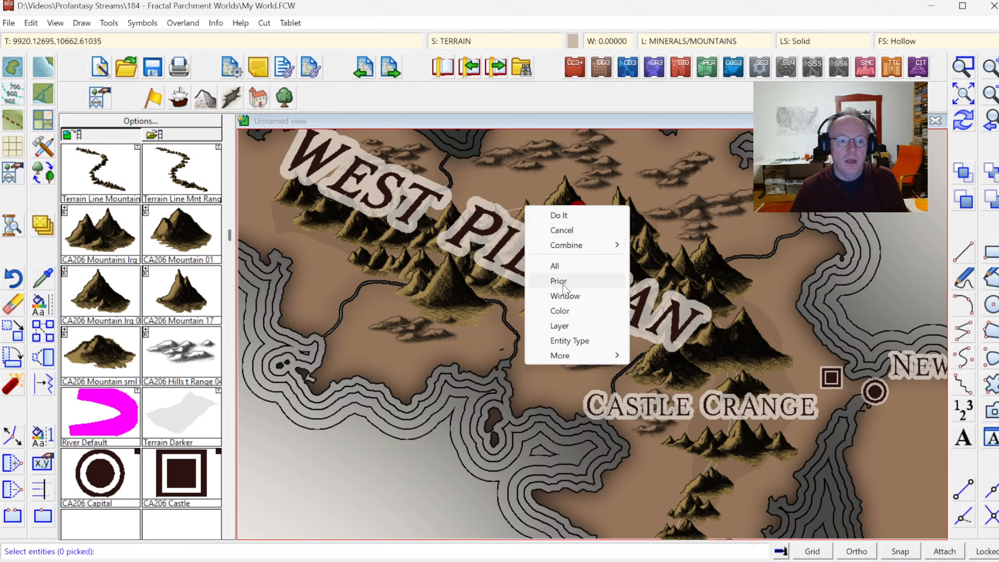
click(559, 326)
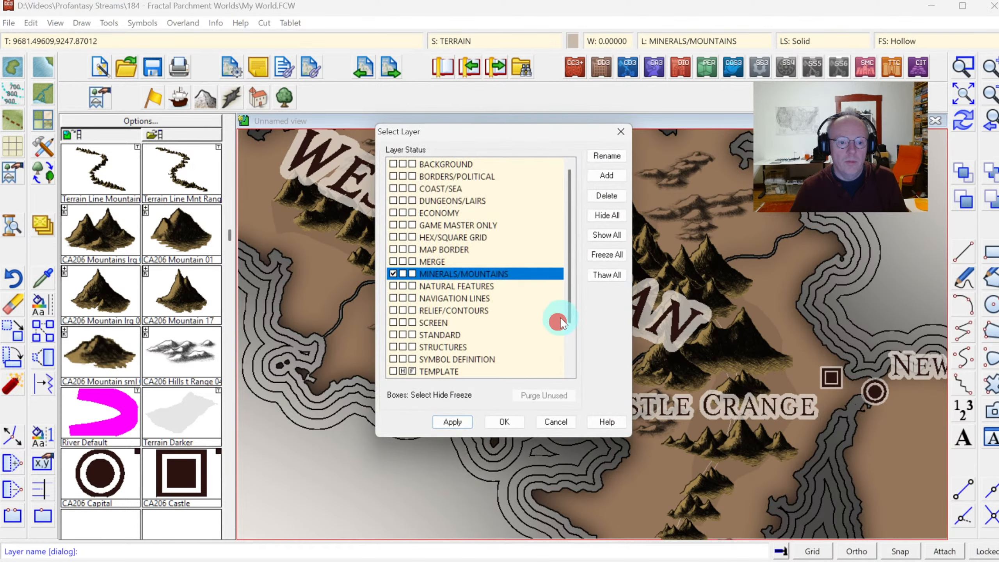
click(505, 421)
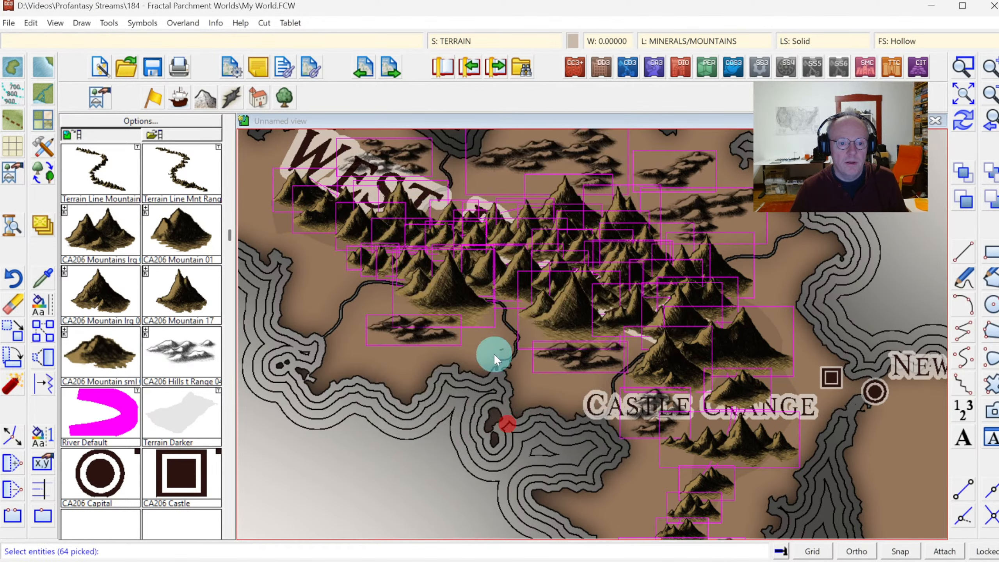
Restrict the erase selection to 2D Spline entities with an And combination and delete those stray curves from the mountain range.
right_click(468, 224)
mouse_move(486, 254)
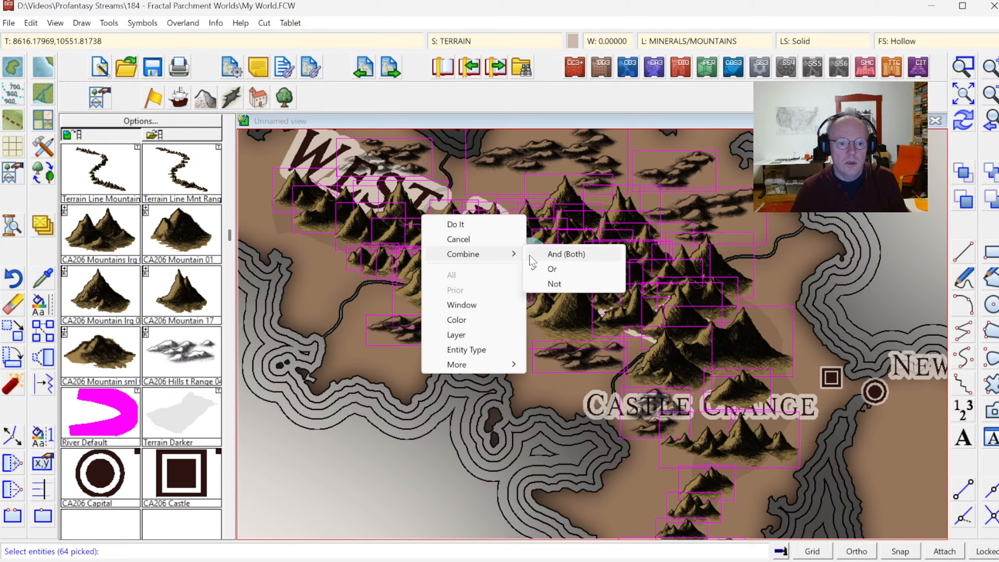
click(543, 255)
right_click(491, 237)
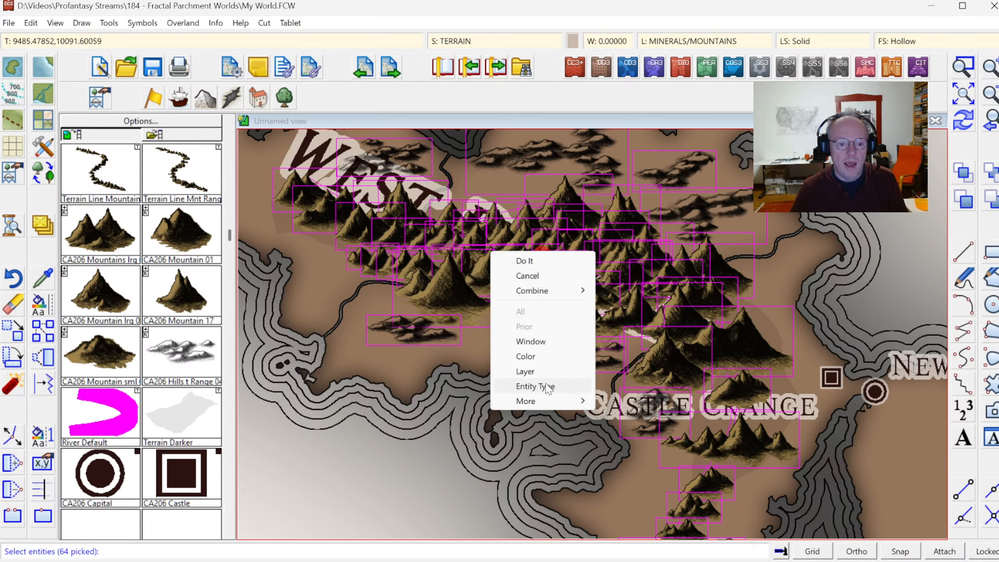
click(548, 370)
click(447, 307)
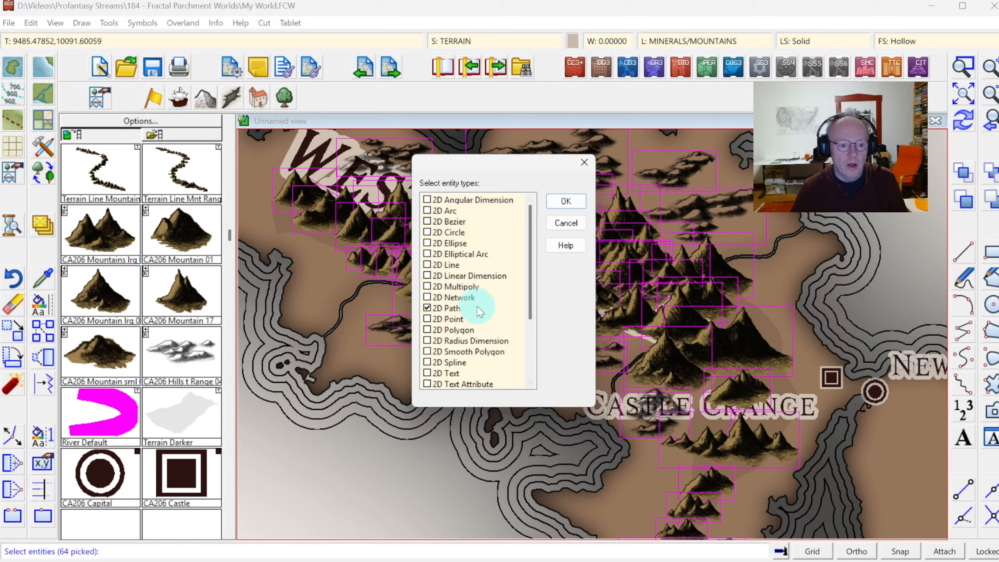
click(456, 362)
click(451, 308)
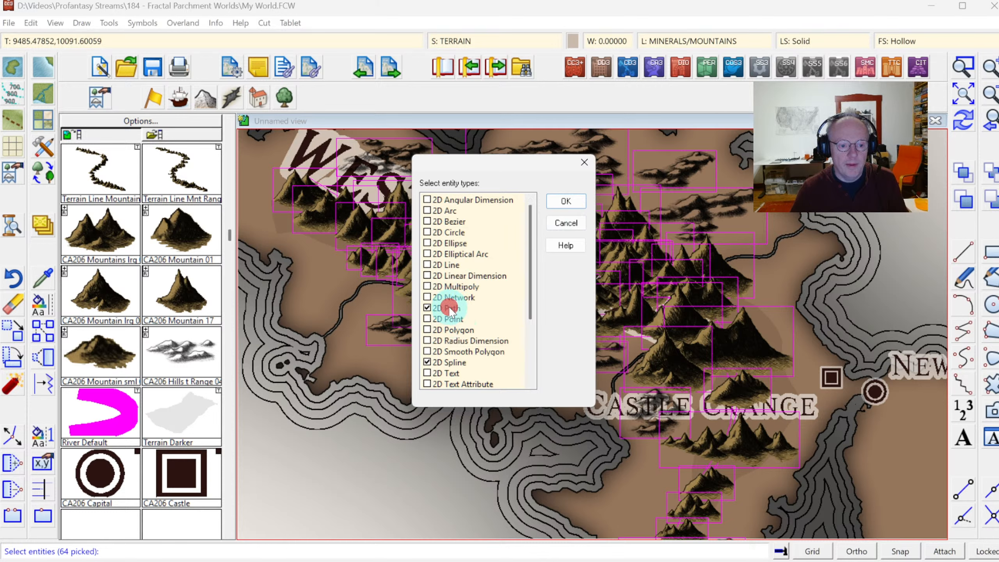
click(458, 362)
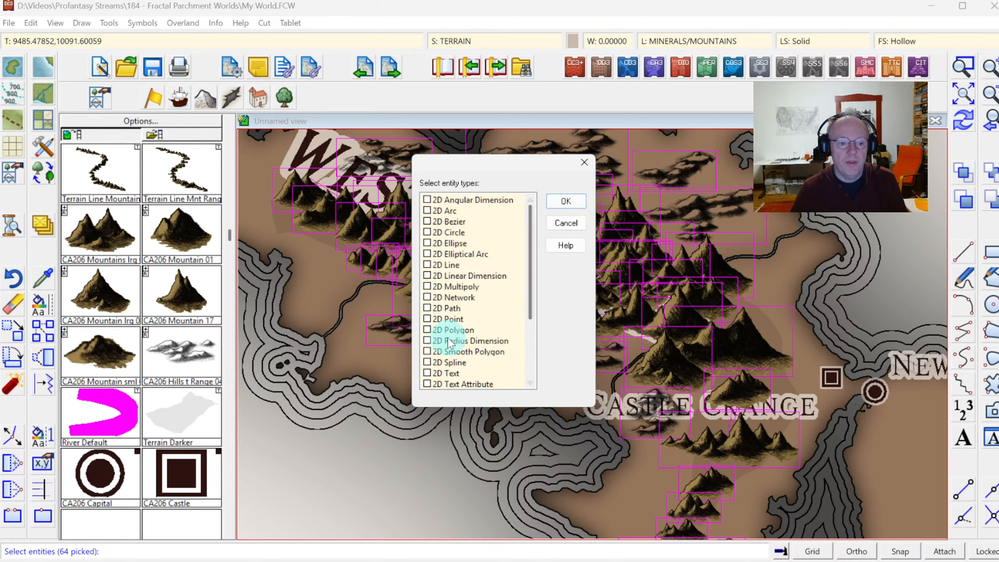
click(428, 362)
click(565, 201)
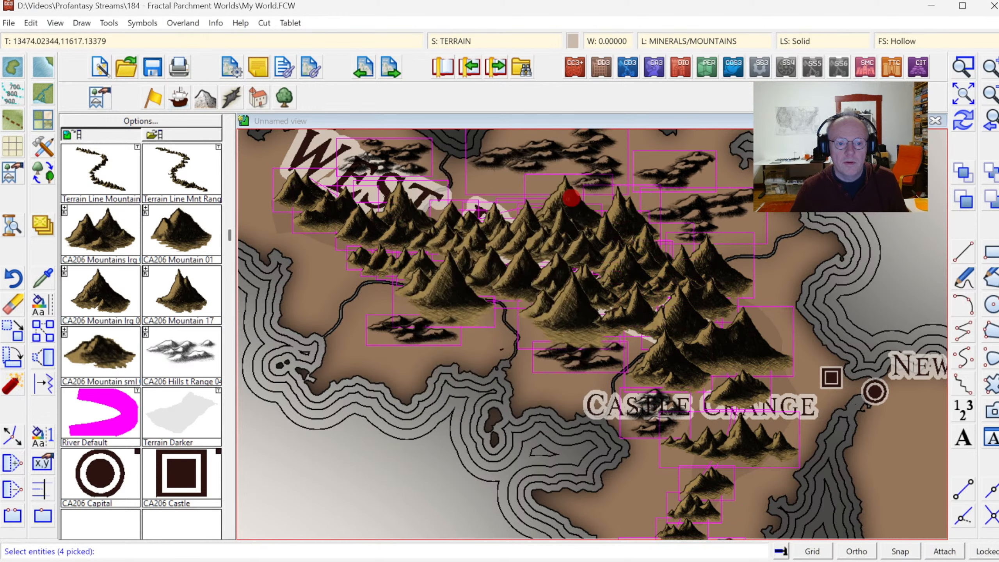
click(957, 124)
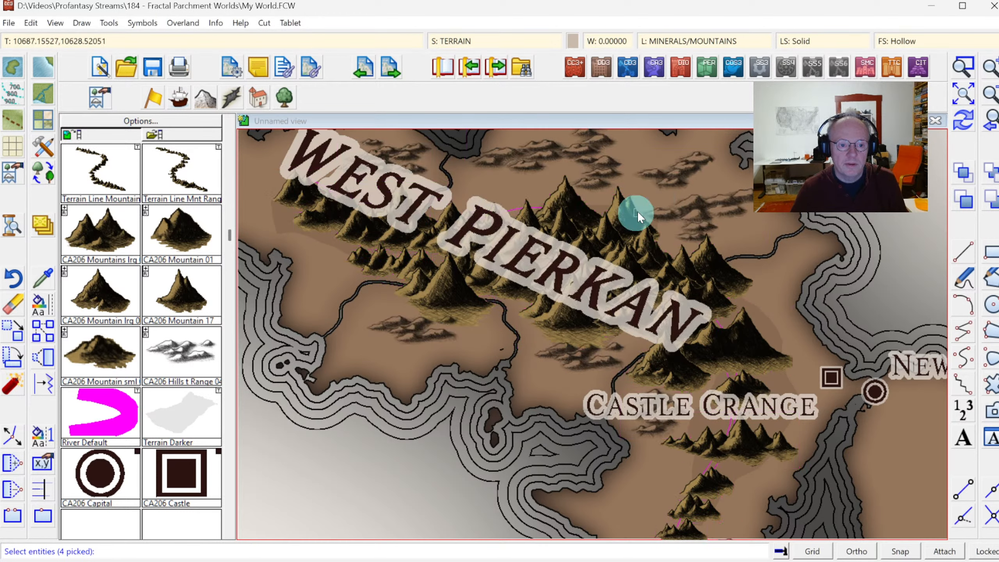
key(d)
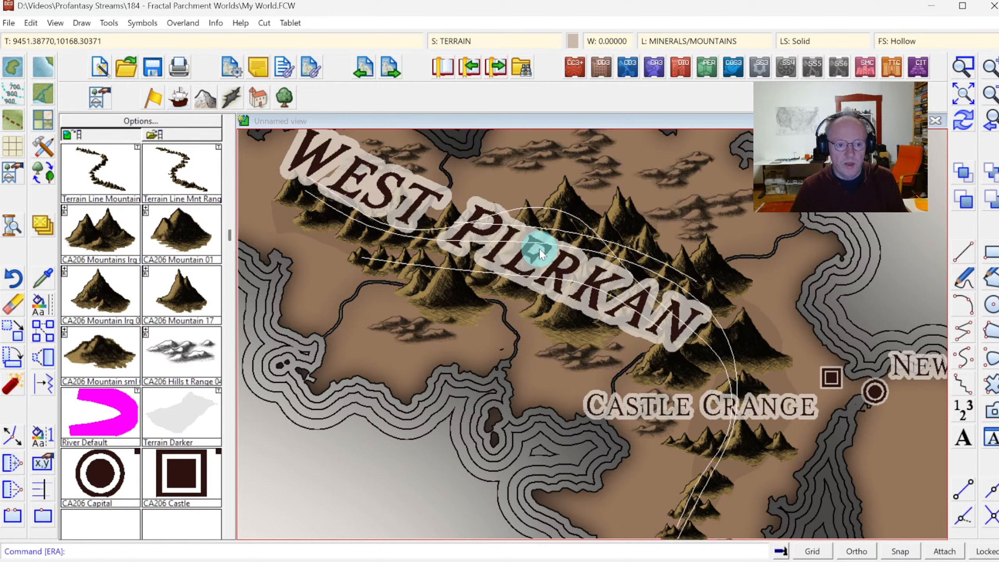
click(961, 125)
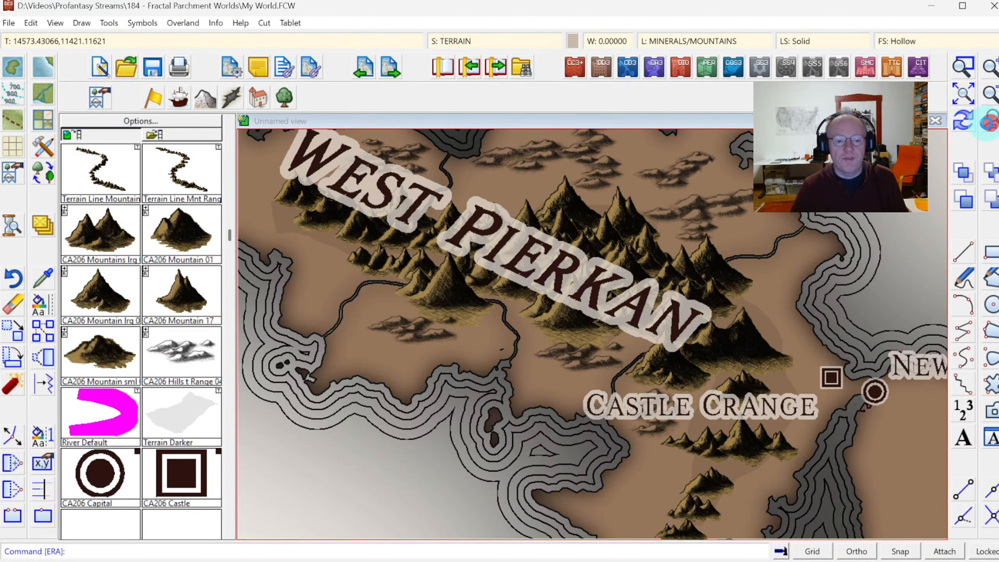
Examine the western continent up close and within the whole world map, including the title and the surrounding sea.
click(985, 125)
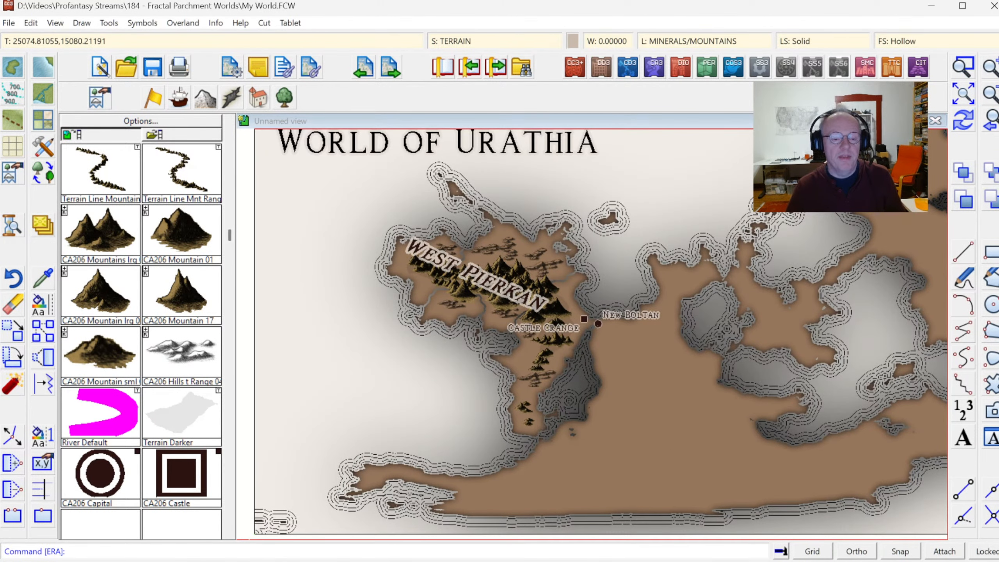
click(962, 66)
click(365, 216)
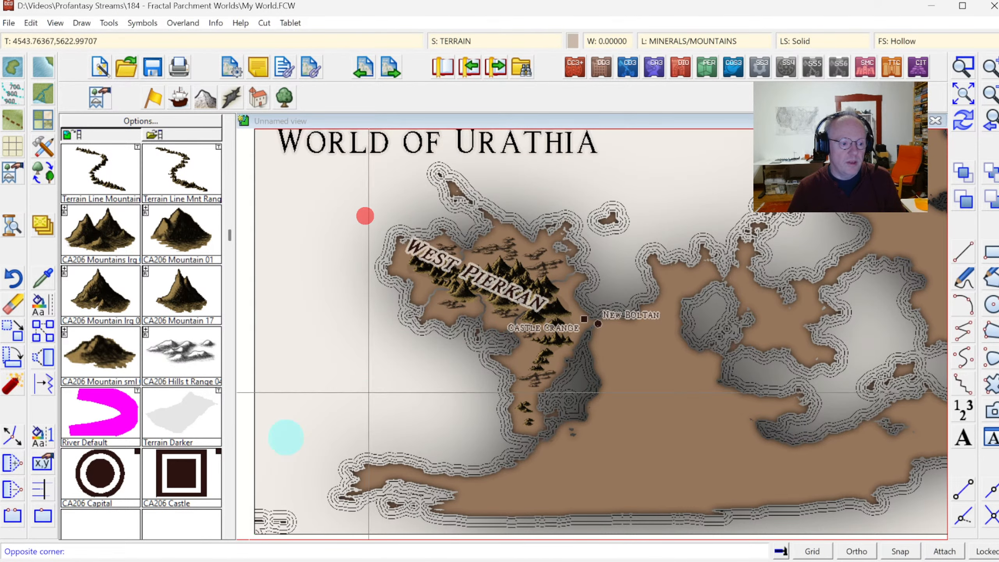
click(633, 412)
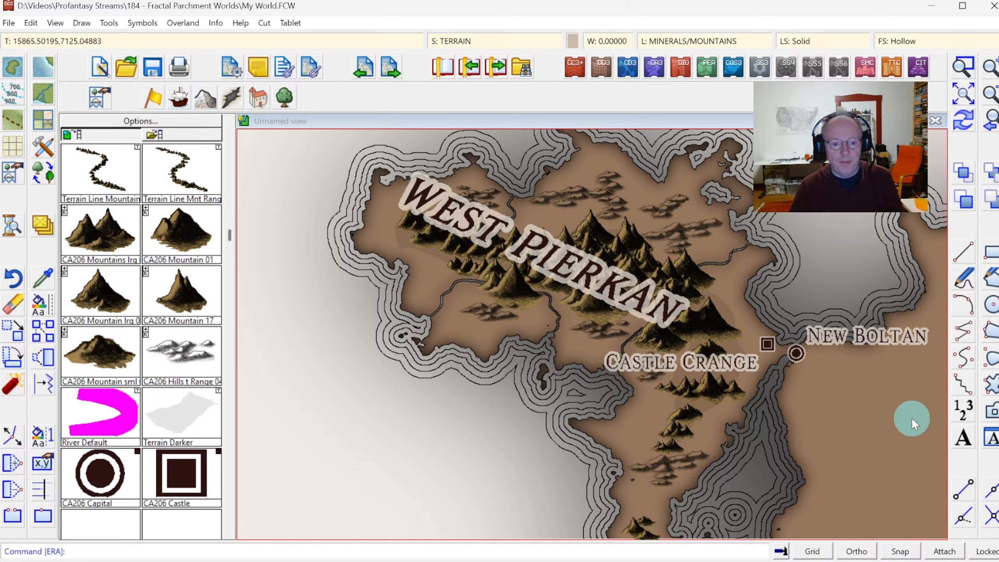
click(960, 100)
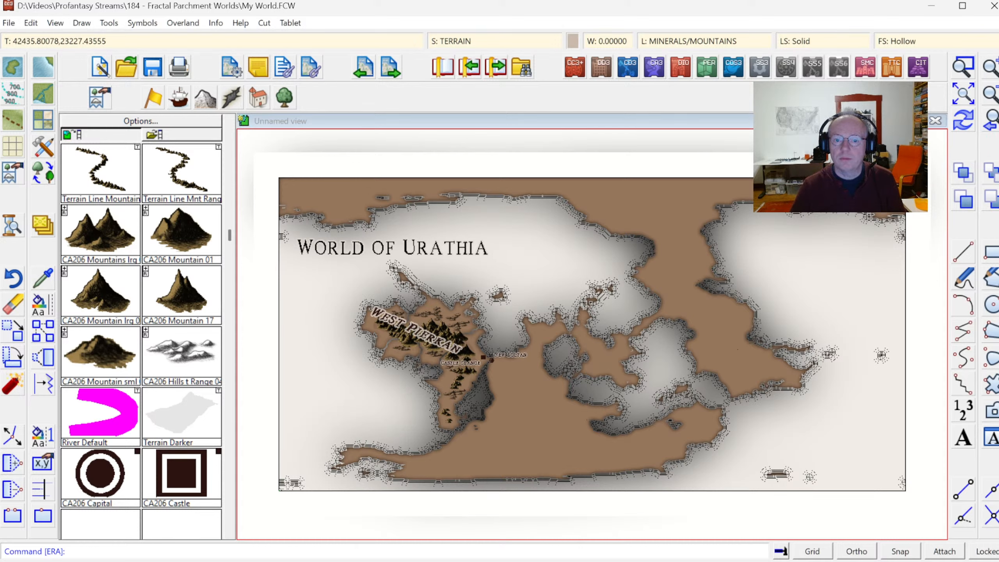
click(970, 63)
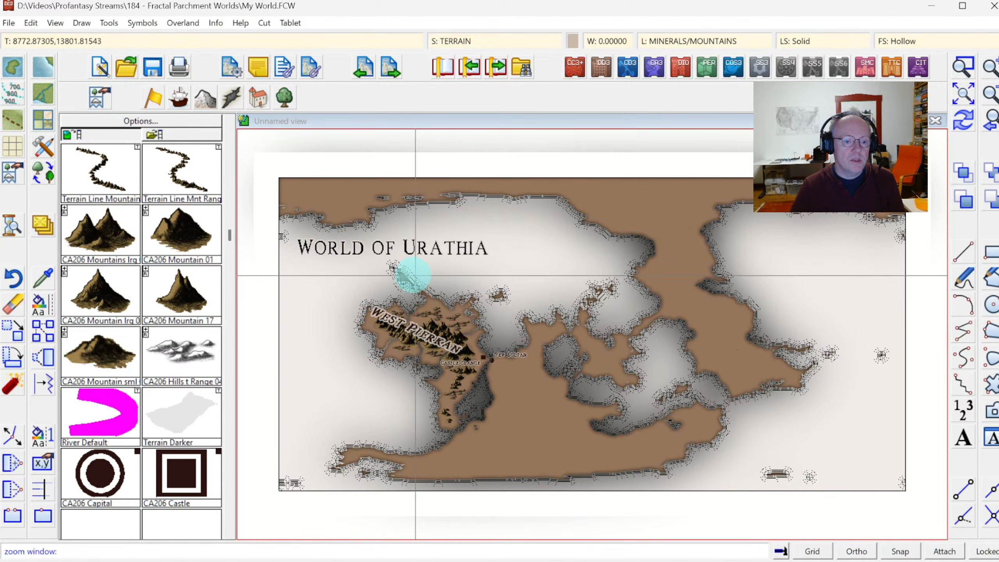
click(411, 274)
click(962, 66)
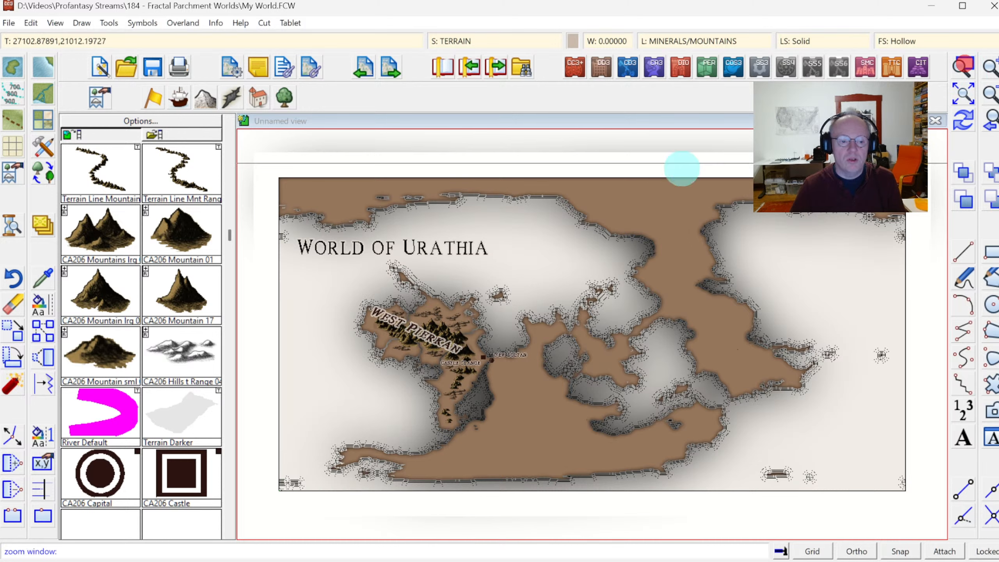
click(274, 212)
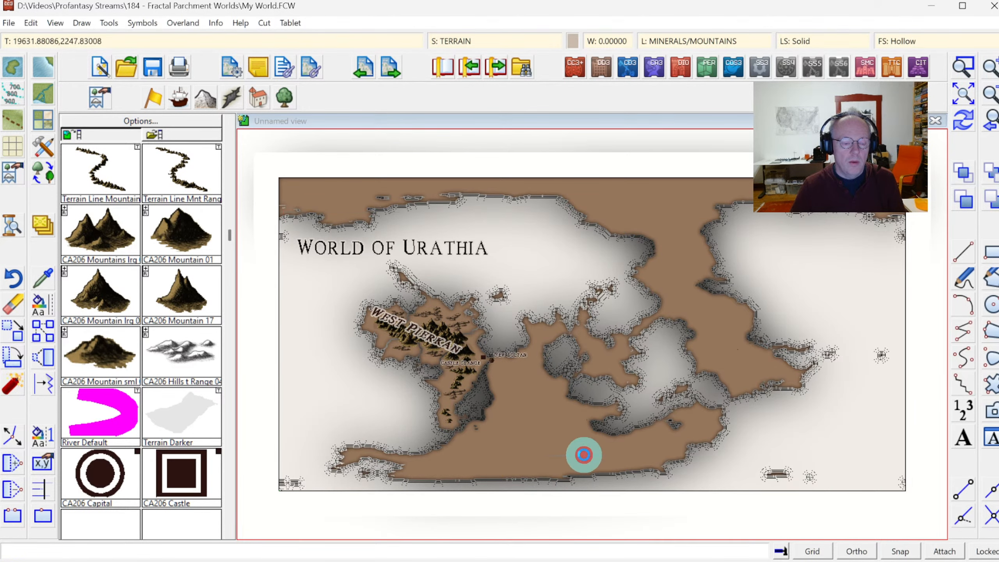
click(584, 454)
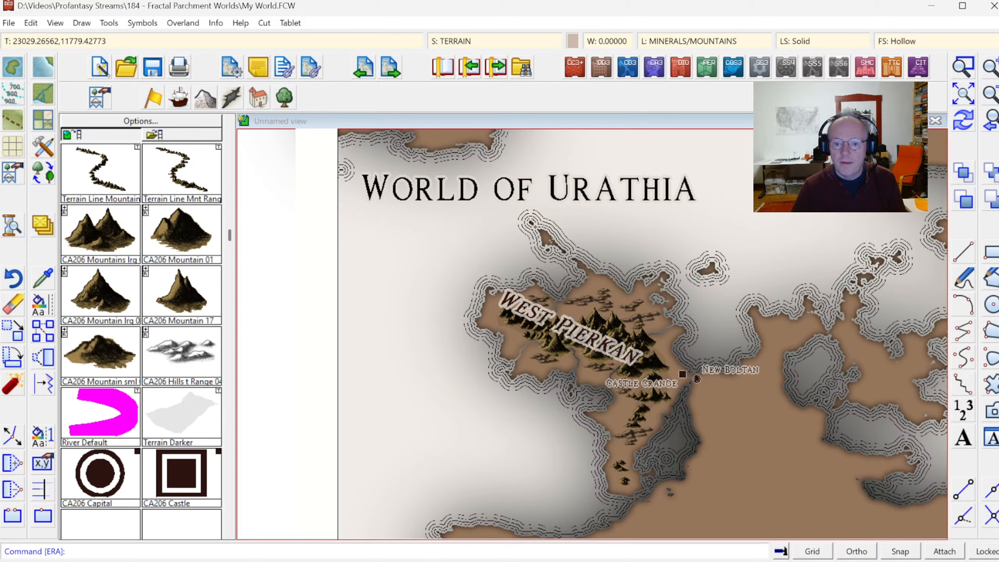
Make TEXT both the current layer and the current sheet.
click(674, 40)
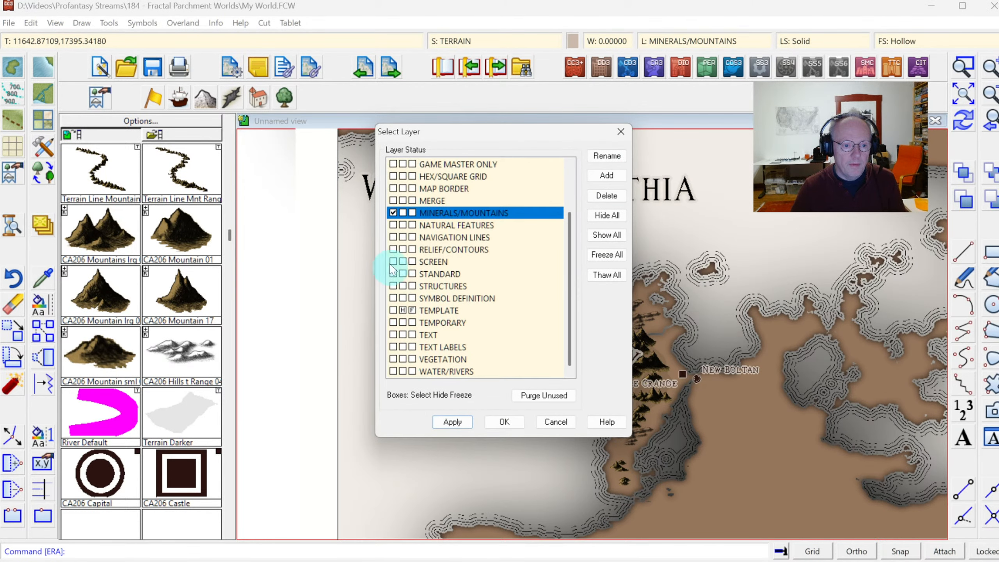
click(393, 334)
click(498, 418)
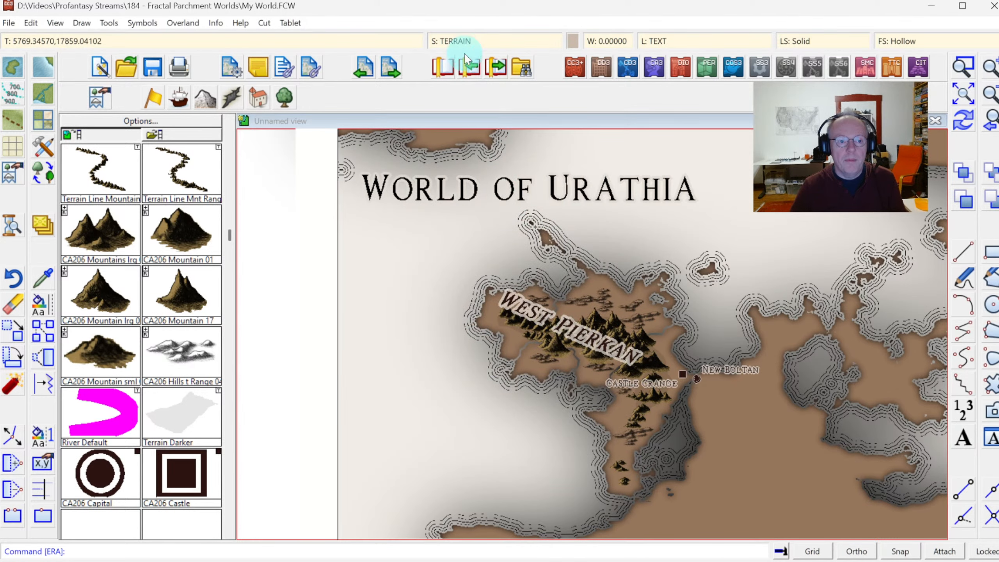
click(447, 41)
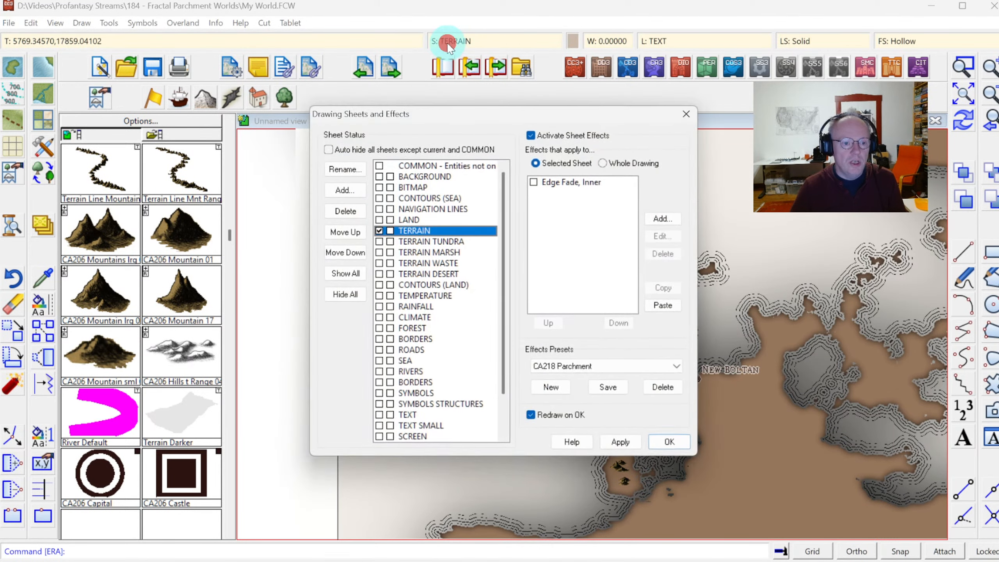
click(379, 415)
click(682, 441)
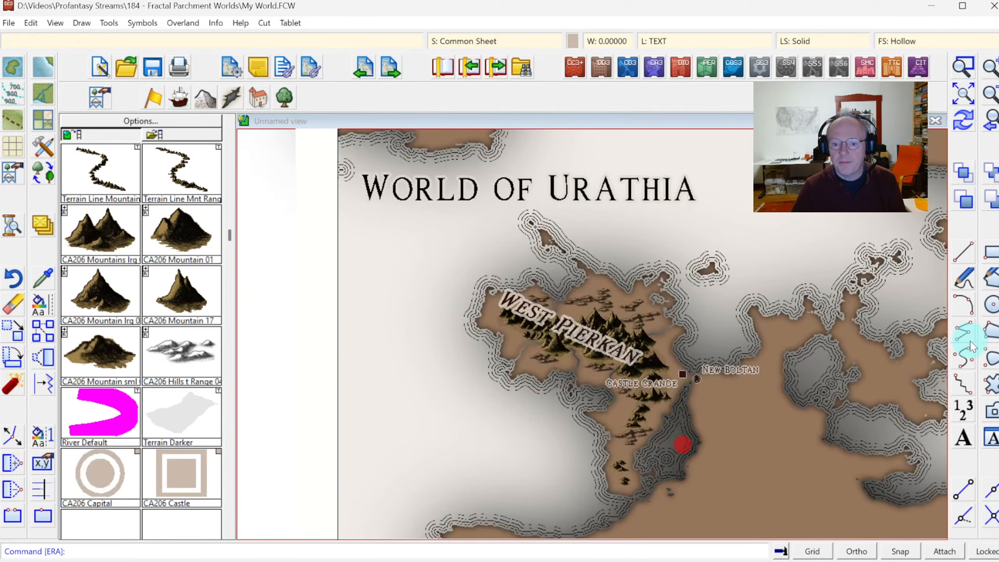
Draw a smooth five-point curve through the open sea southwest of West Pierkan, running from northwest to southeast.
click(964, 359)
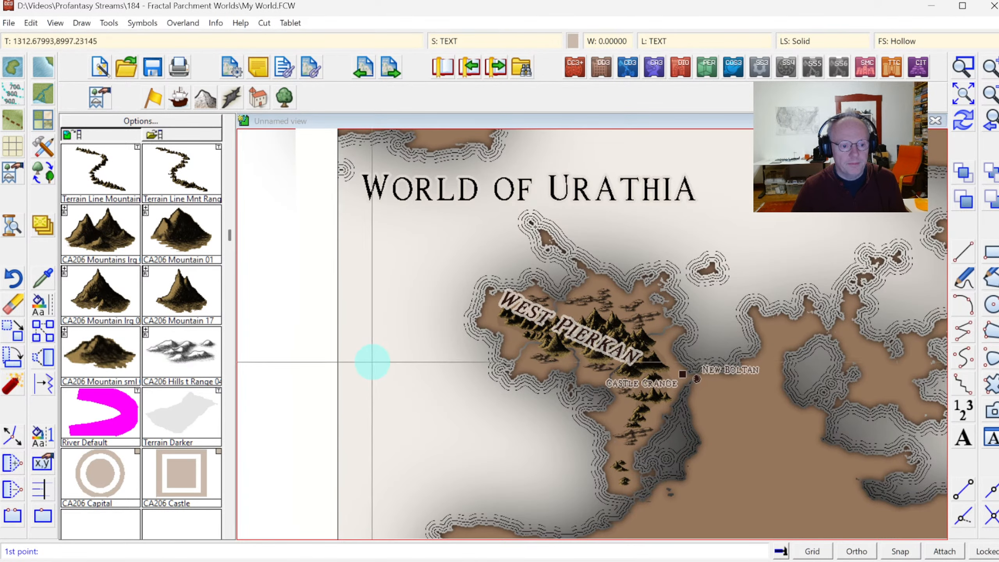
click(371, 356)
click(437, 384)
click(490, 428)
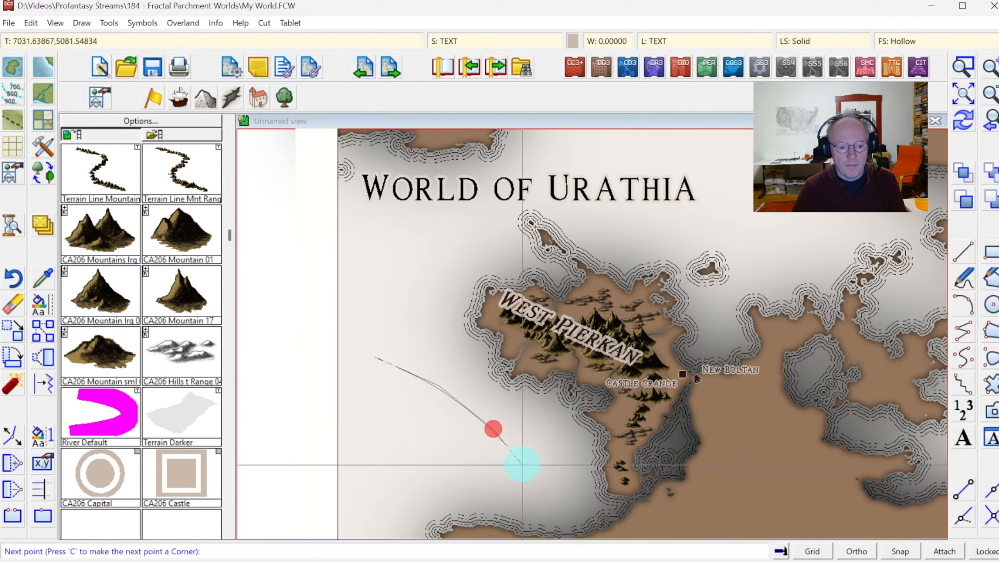
click(522, 465)
click(547, 502)
right_click(547, 502)
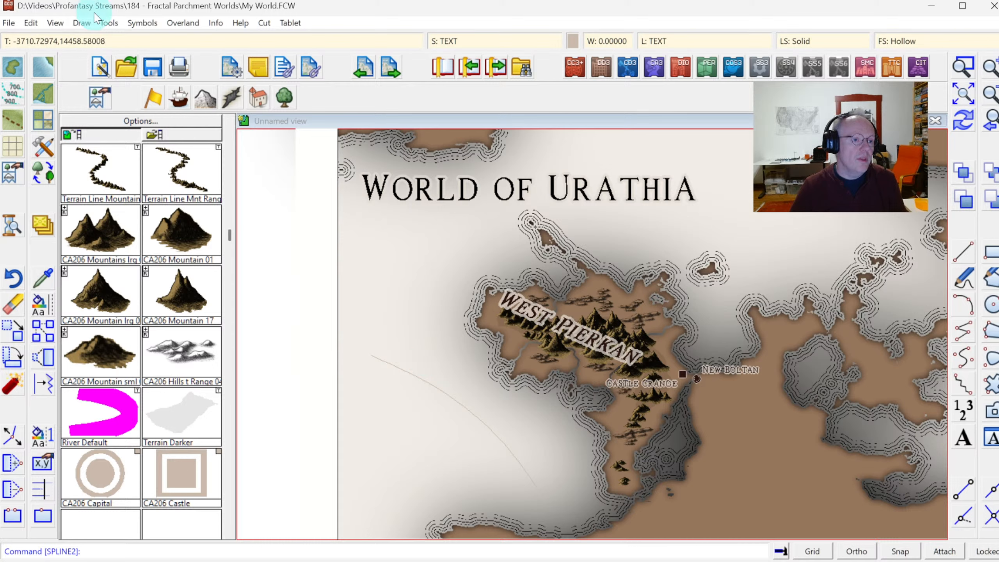
Place the text Emerald Sea along the new sea curve with middle placement, deleting the guide line on completion.
click(80, 23)
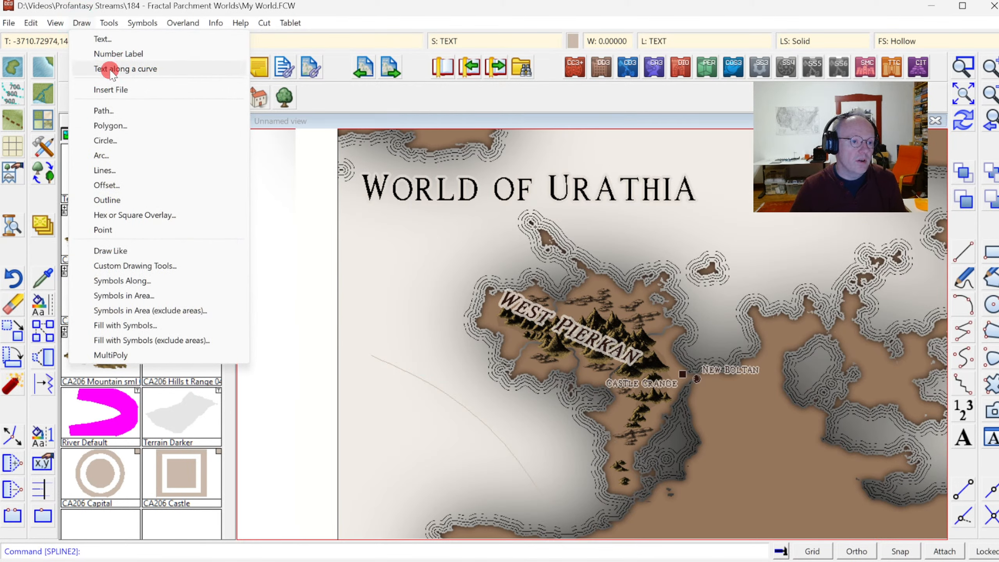
click(110, 69)
click(418, 378)
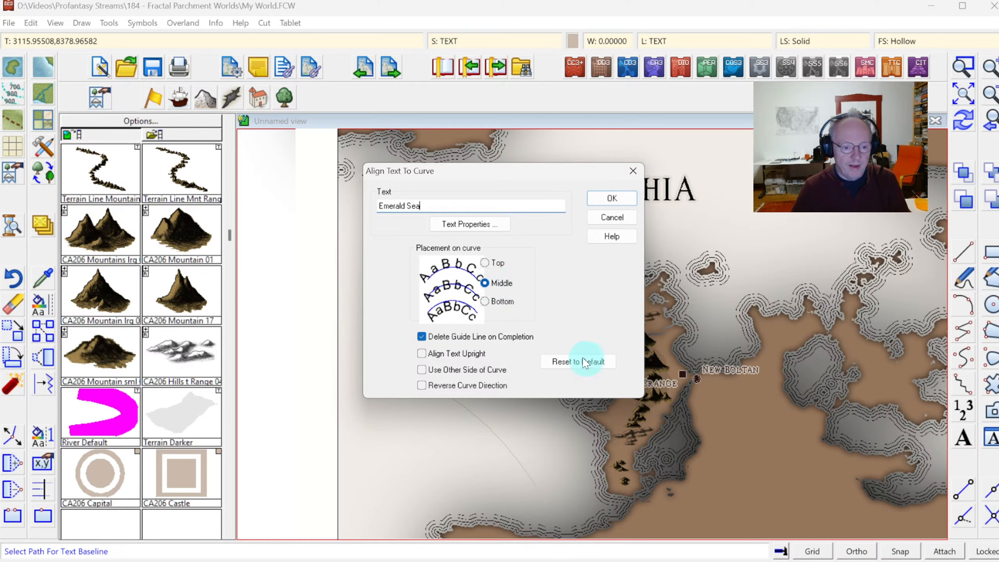
click(616, 204)
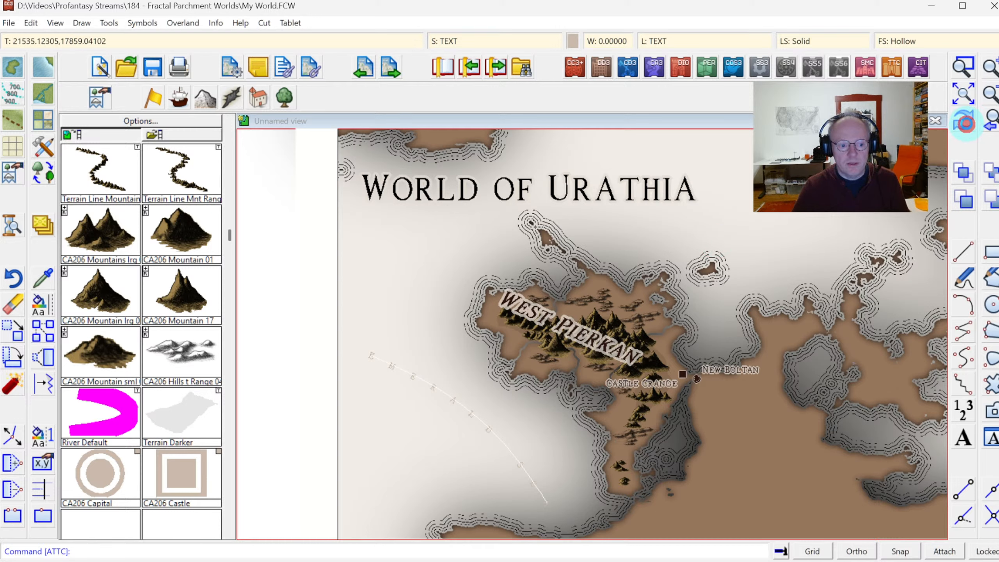
click(965, 123)
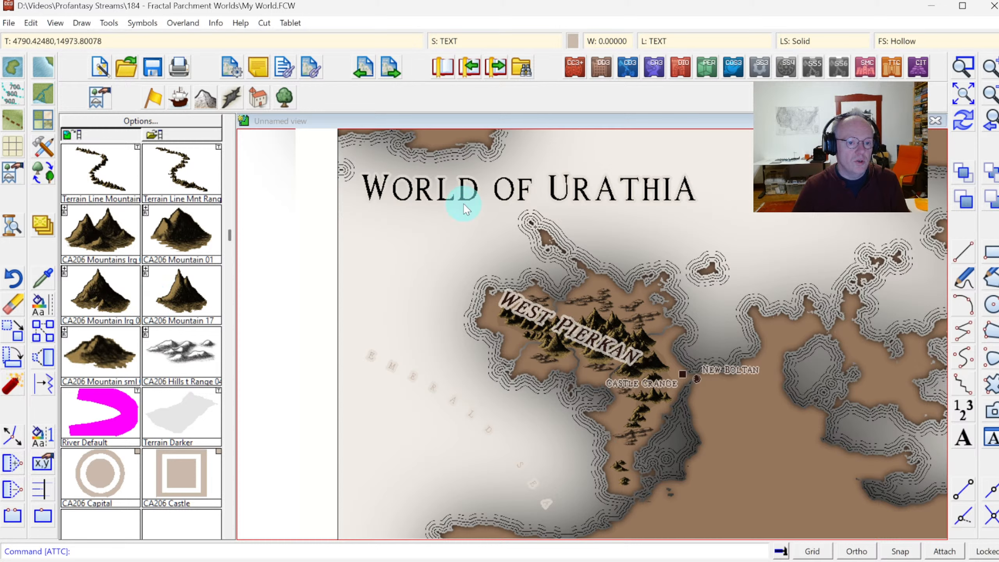
Change the Emerald Sea label's color to brown palette color 38.
click(45, 311)
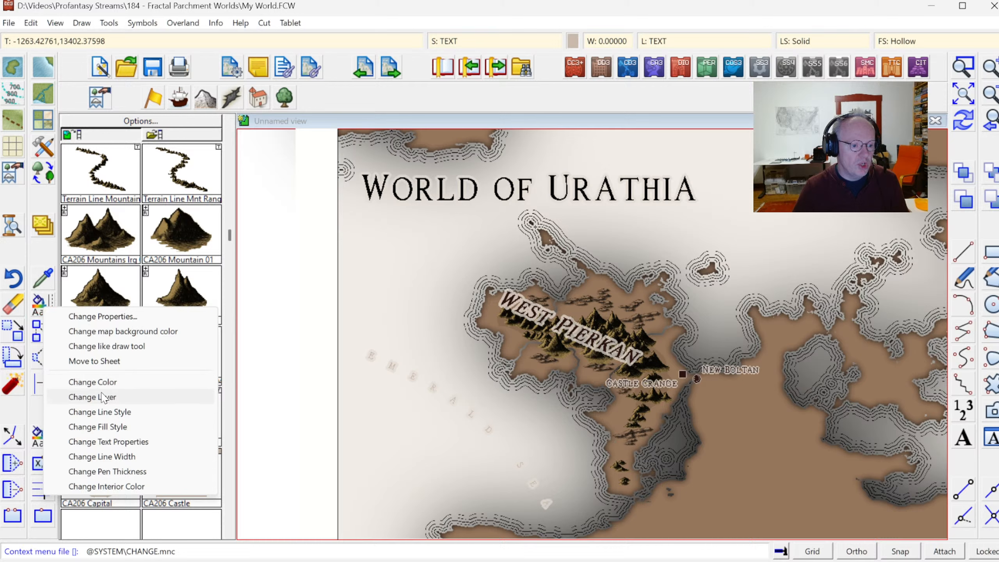
click(105, 380)
click(411, 377)
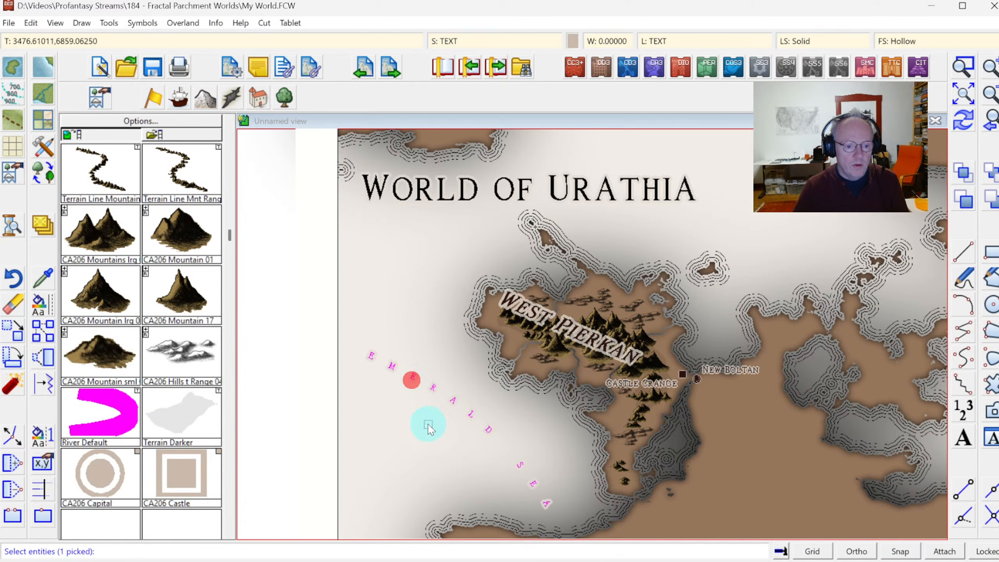
right_click(405, 306)
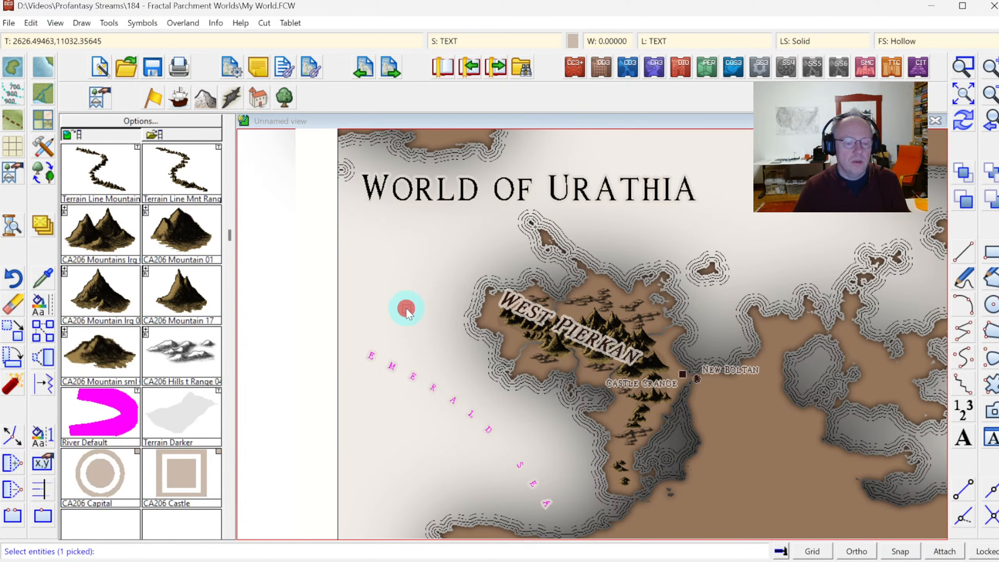
click(406, 315)
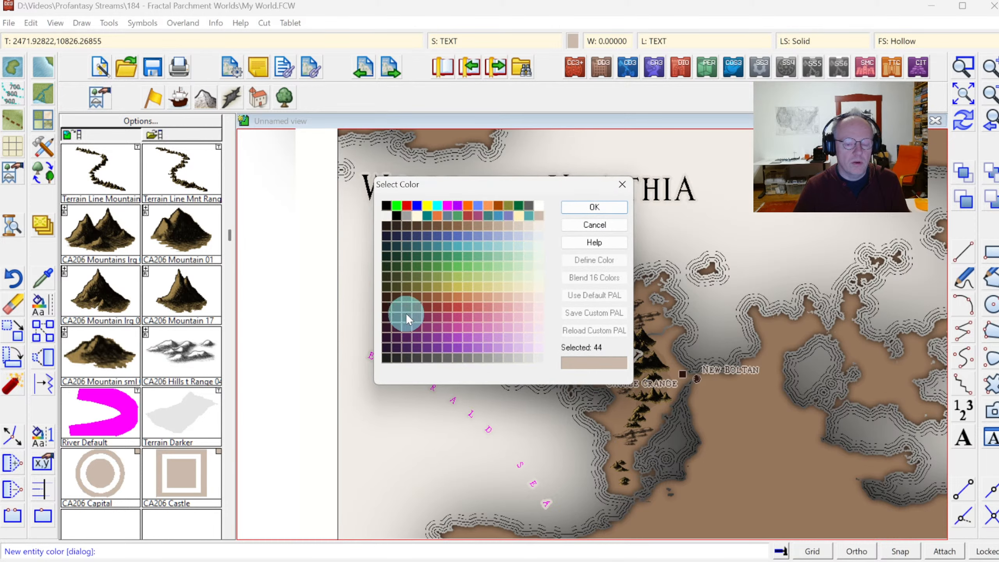
click(427, 225)
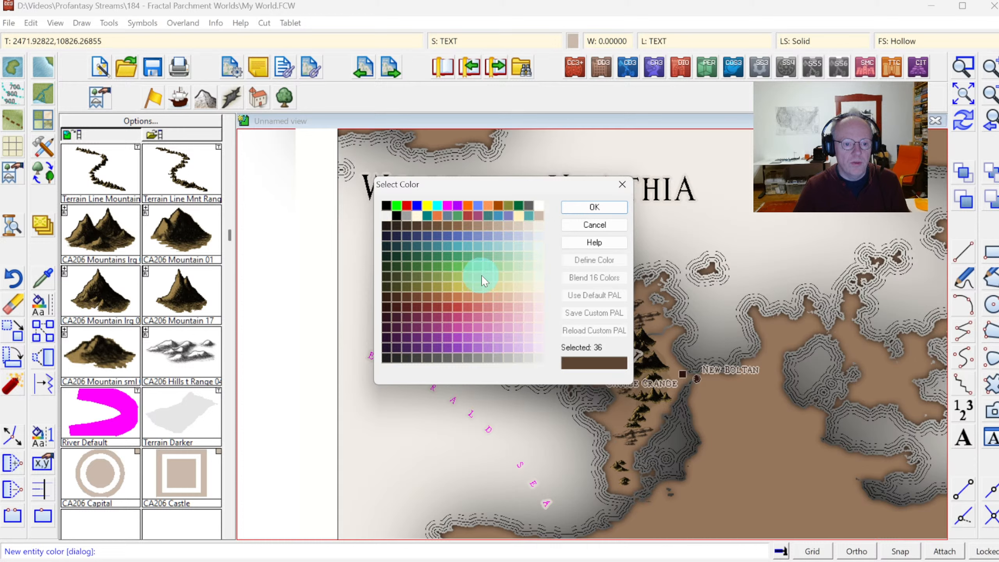
click(447, 225)
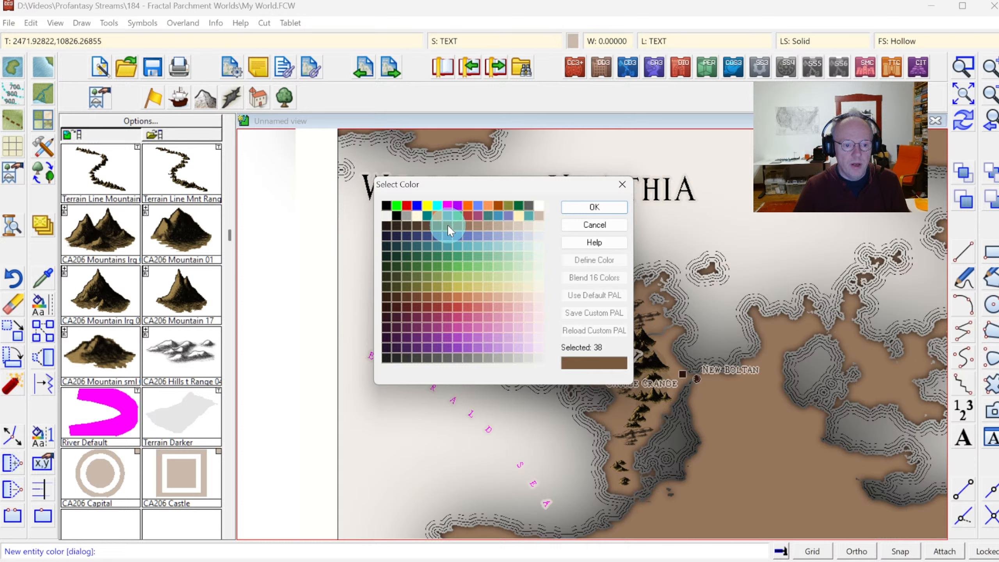
click(568, 208)
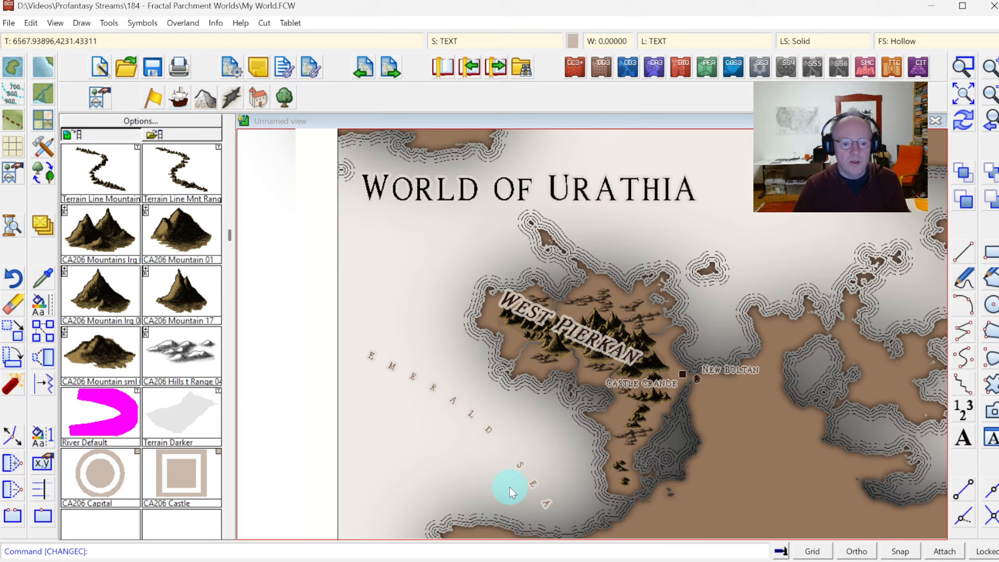
Set the Emerald Sea label's text height to 450 and redraw the map.
click(40, 306)
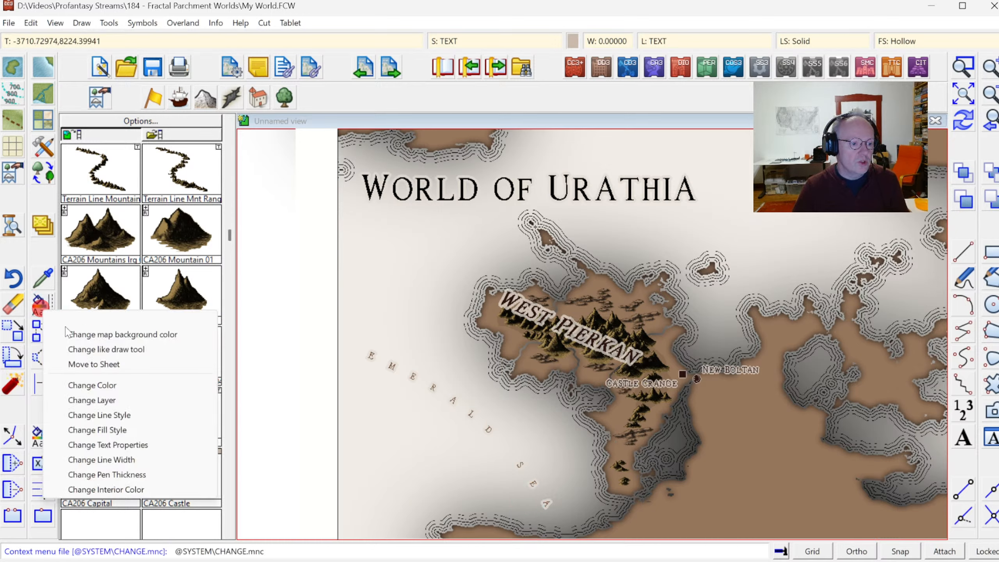
click(124, 446)
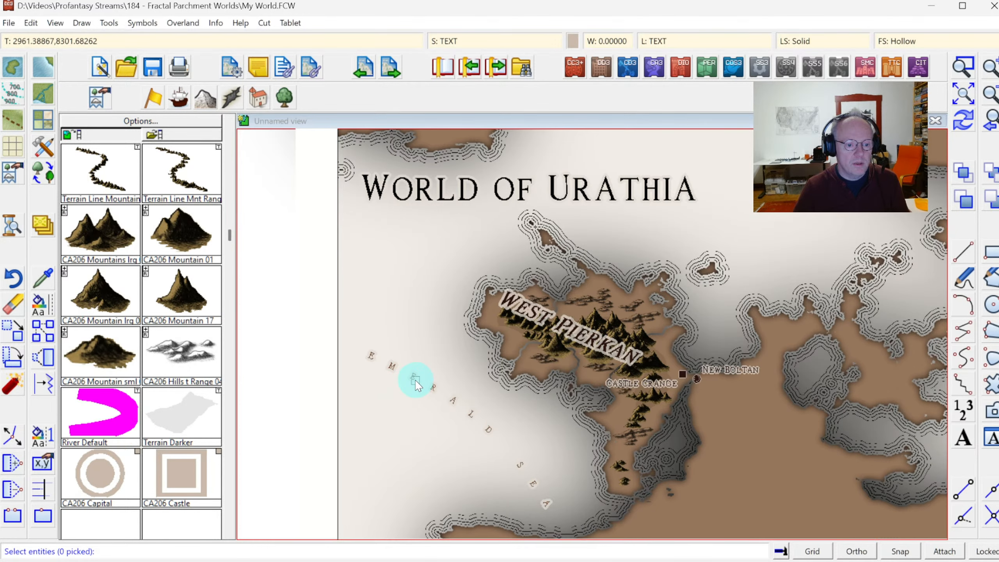
click(413, 378)
right_click(408, 415)
click(408, 415)
click(439, 226)
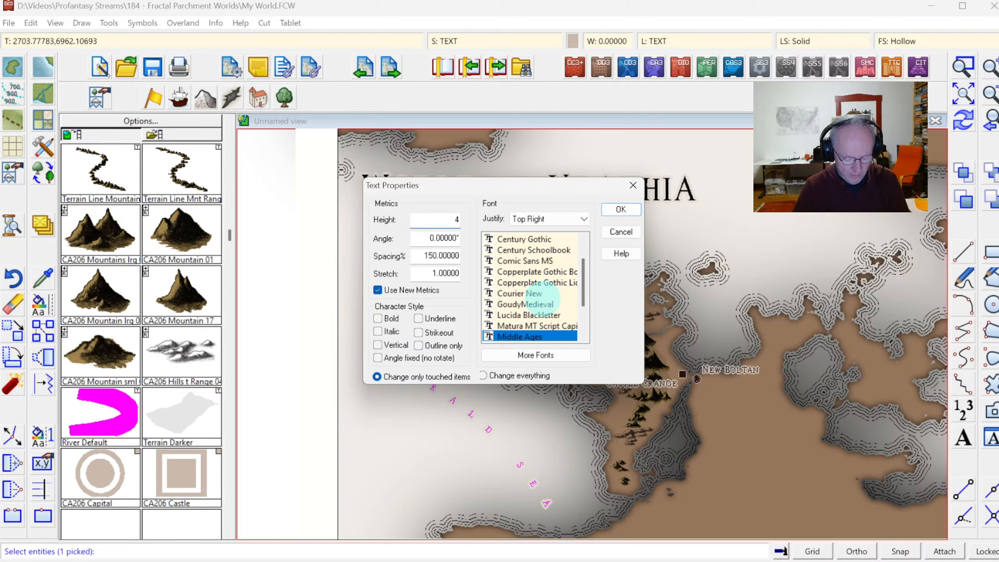
click(613, 210)
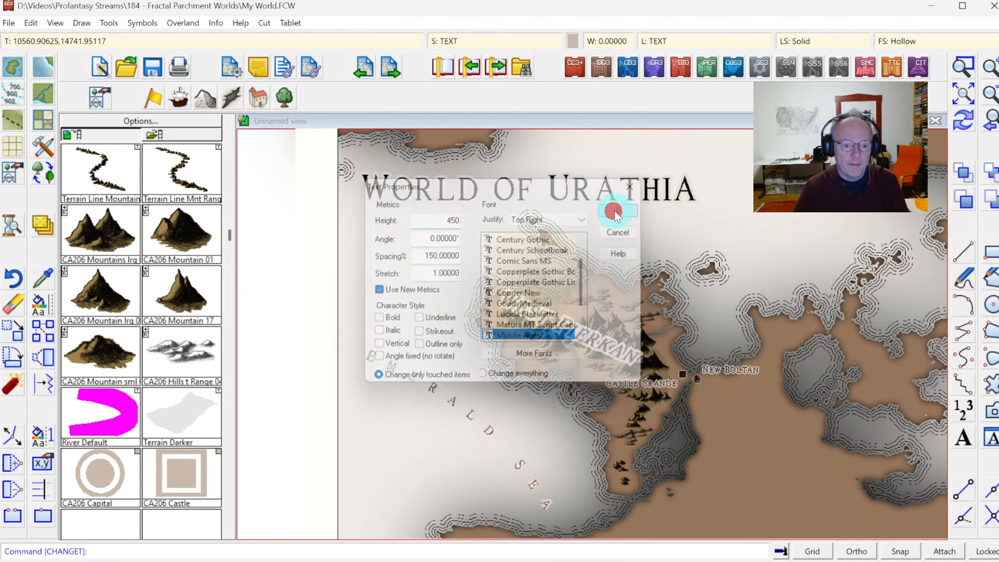
click(960, 121)
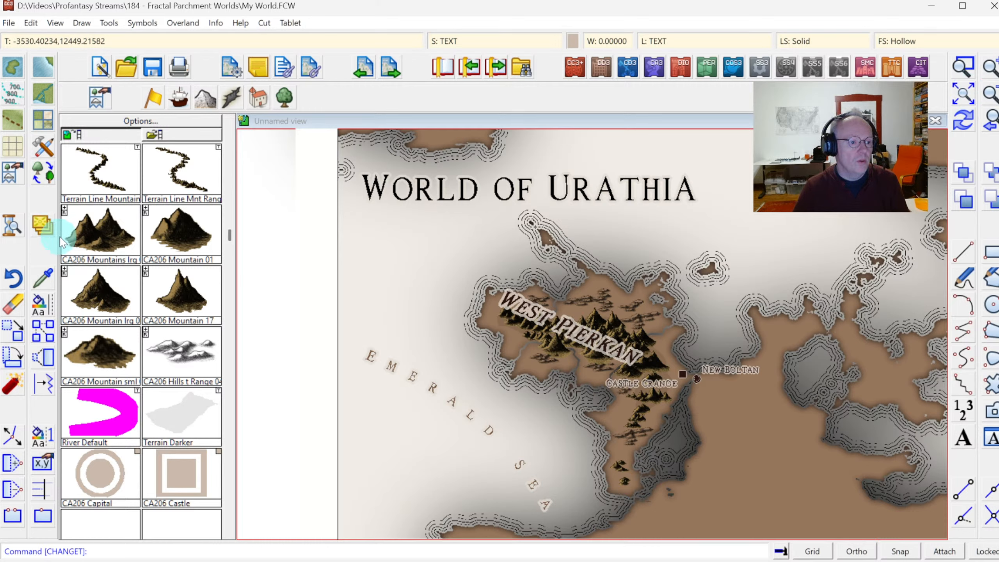
Set the Emerald Sea label's text height to 600 with bold style, and check it within the whole world map.
right_click(46, 238)
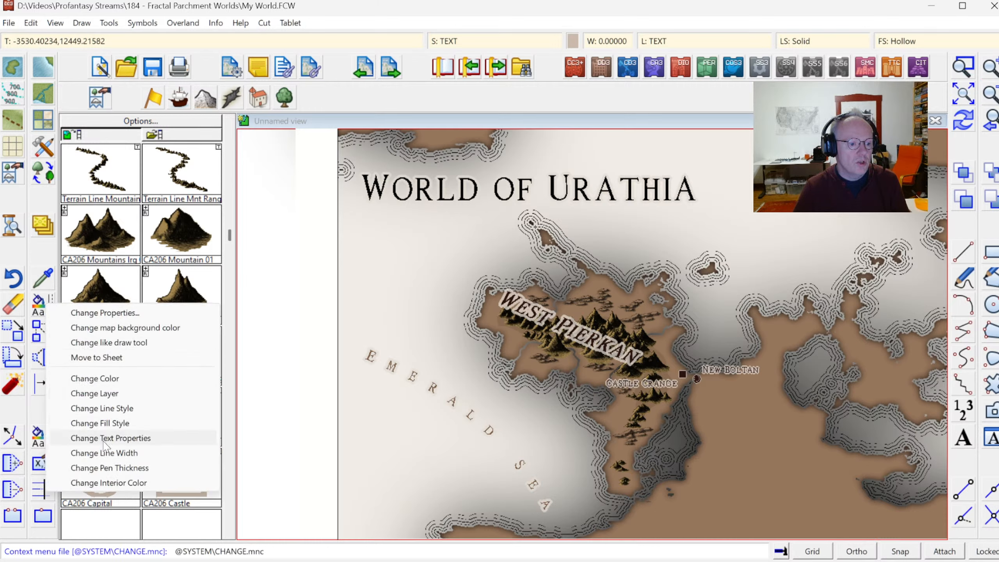
click(104, 439)
right_click(457, 339)
click(463, 408)
right_click(469, 344)
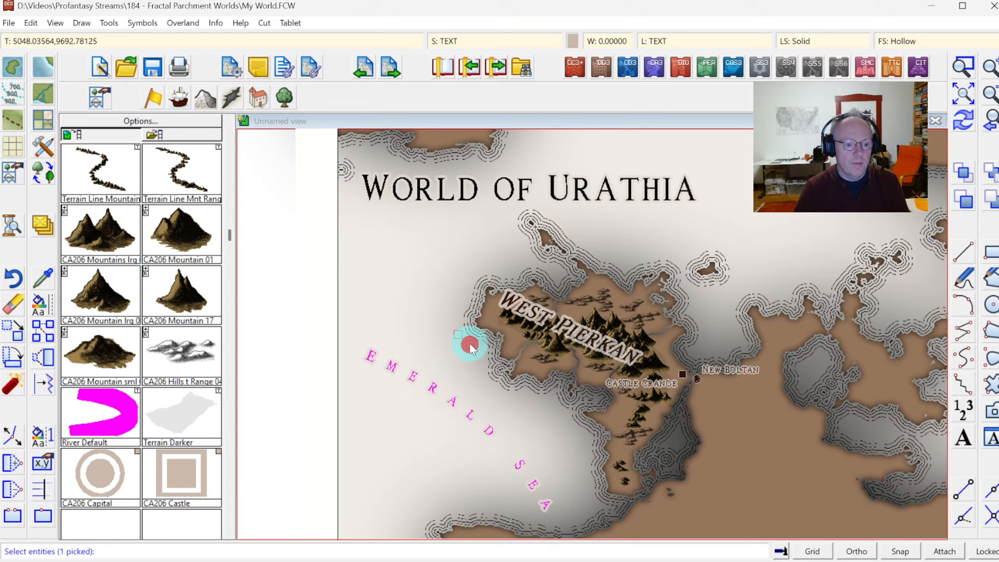
click(469, 344)
double_click(424, 219)
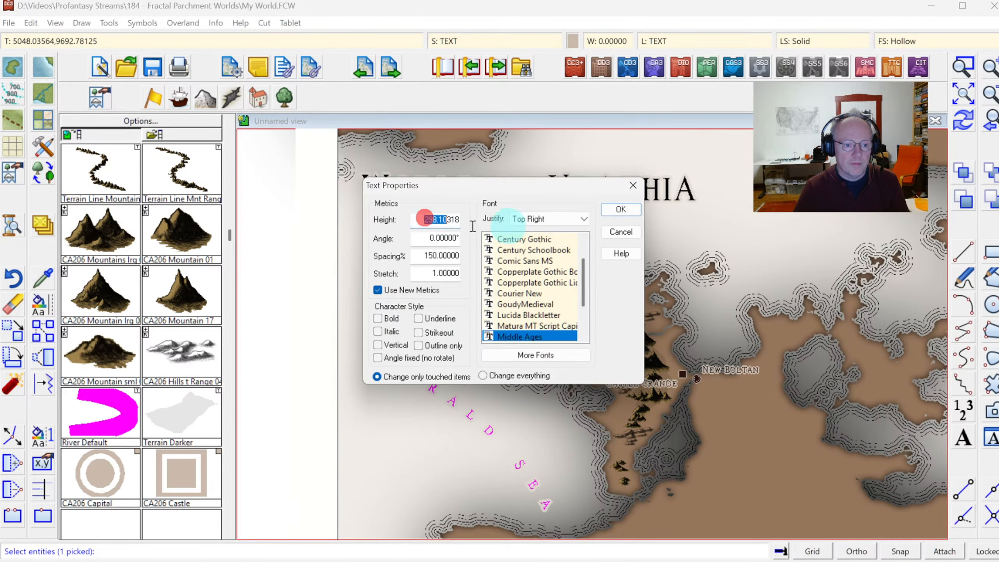
text(600)
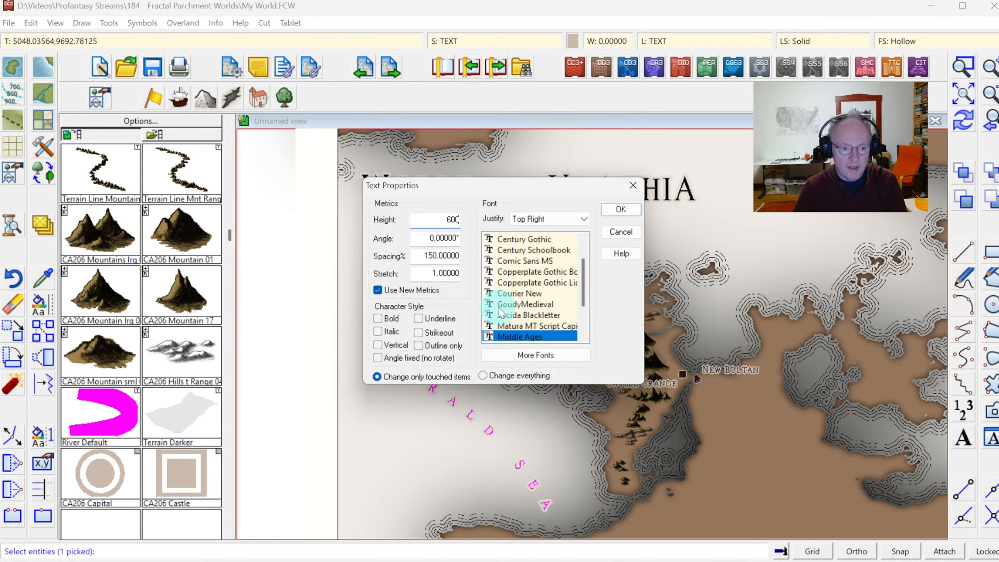
click(390, 322)
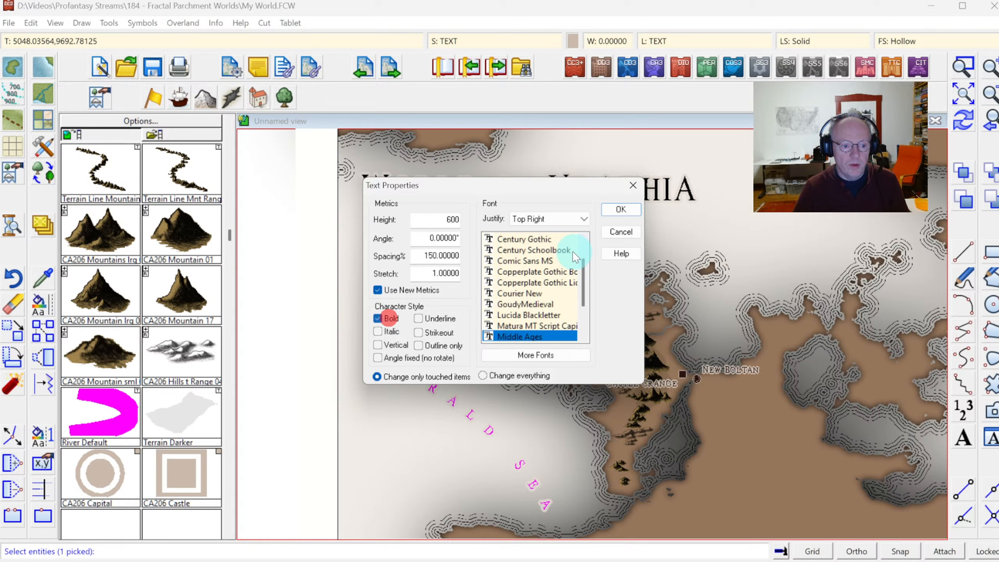
click(620, 208)
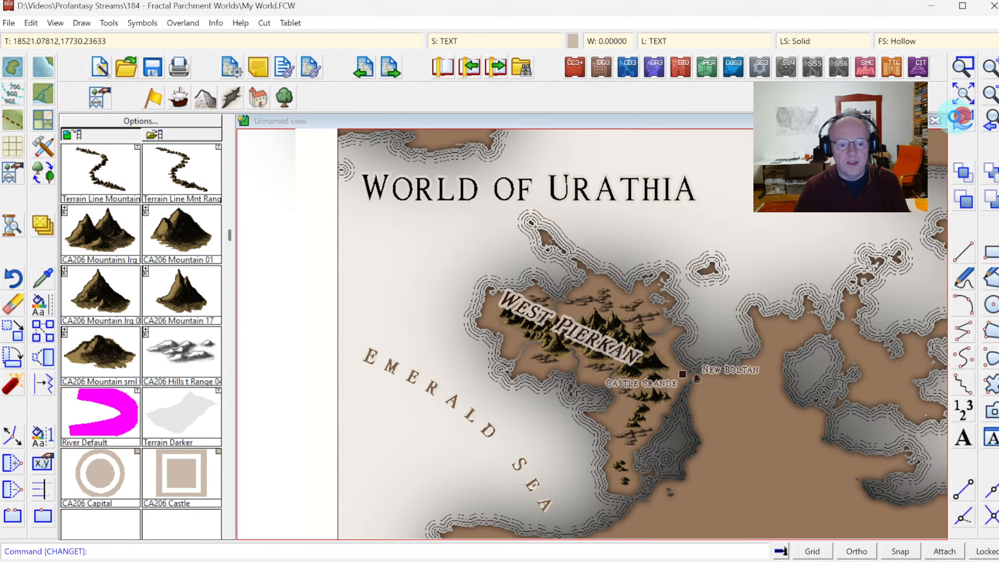
click(950, 97)
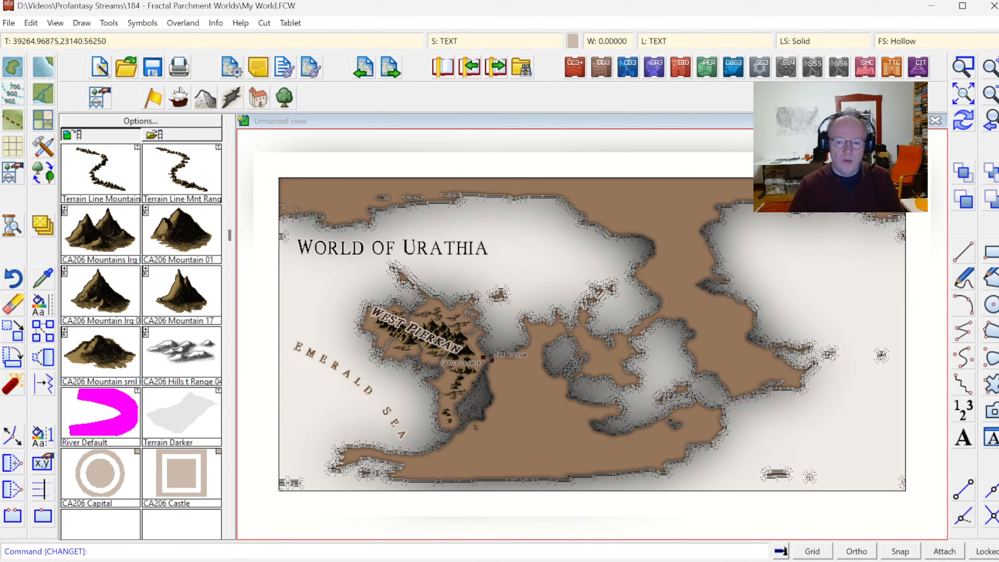
click(992, 120)
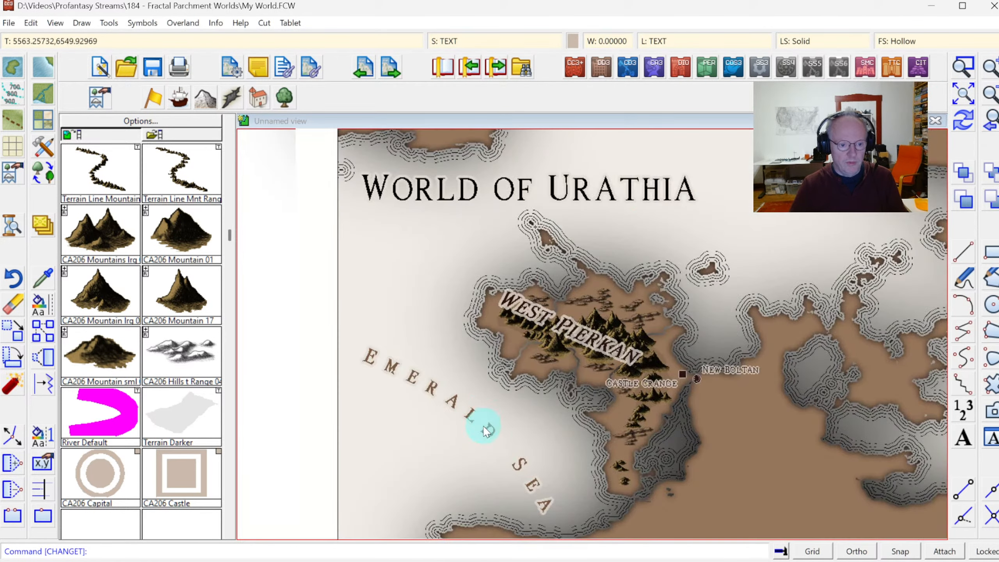
Remove the bold style from the Emerald Sea label and redraw the map.
click(36, 313)
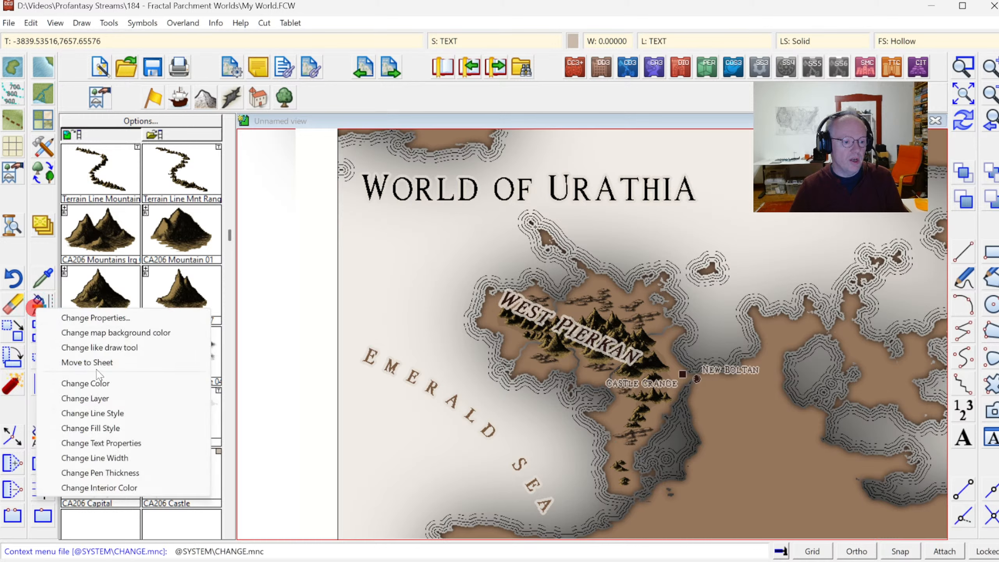
click(105, 442)
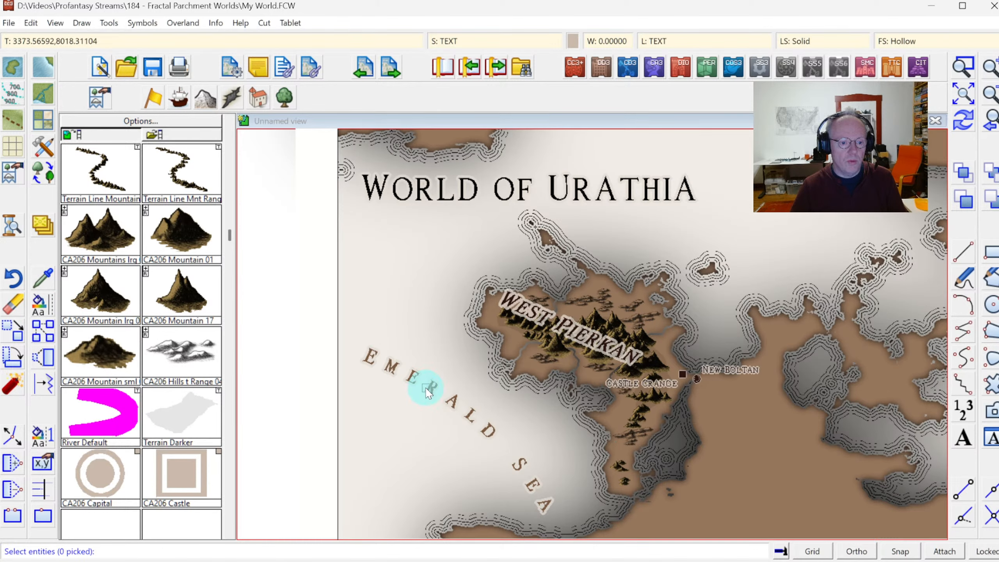
click(417, 416)
right_click(493, 344)
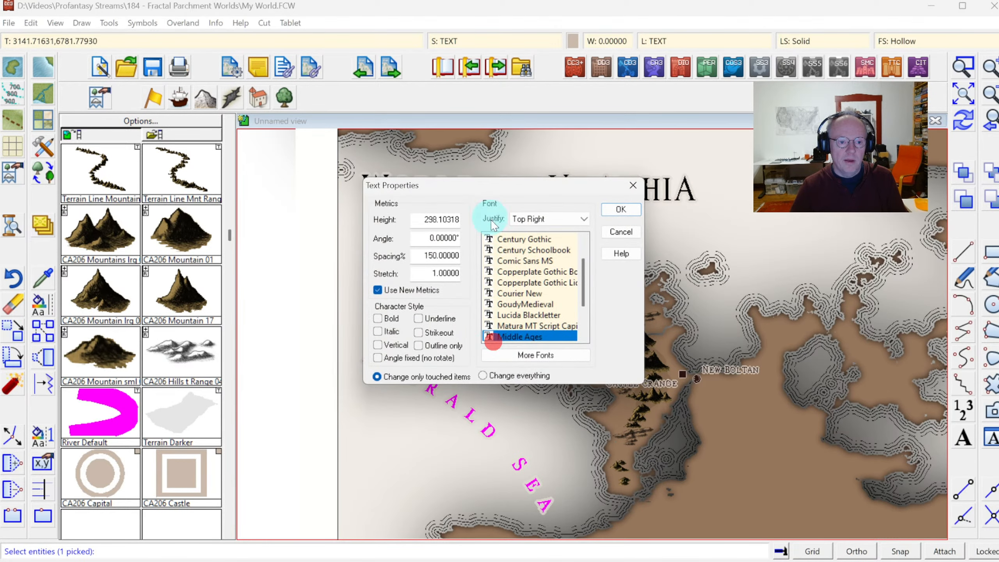
click(390, 318)
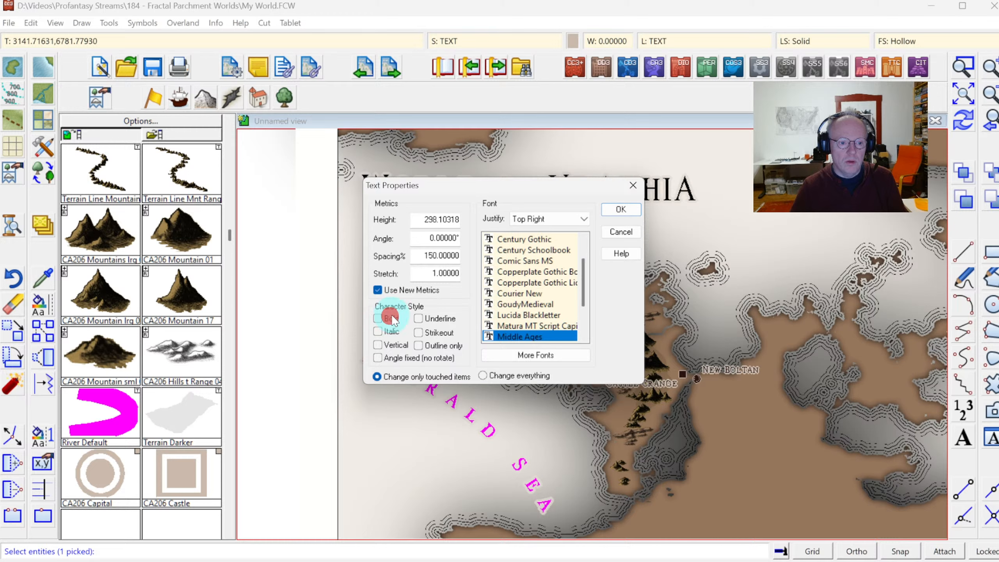
click(629, 209)
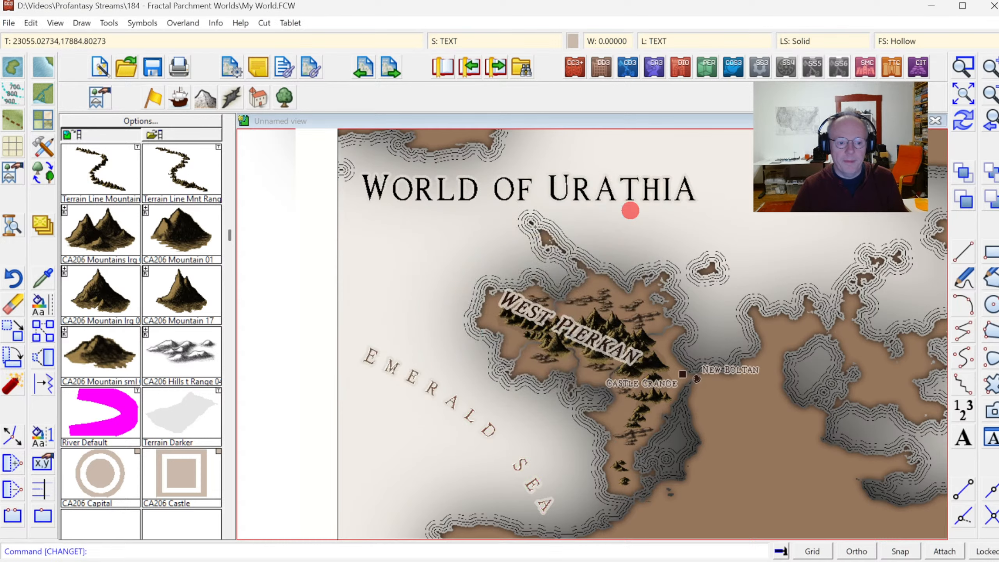
click(962, 122)
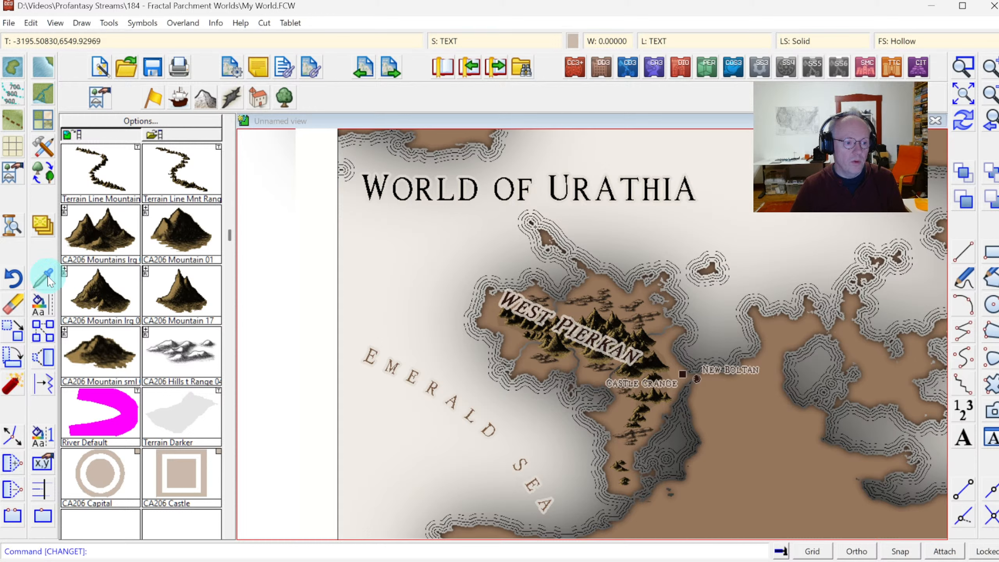
Unlock the drawing properties and adopt the Emerald Sea label's color and text properties as the current settings.
click(424, 391)
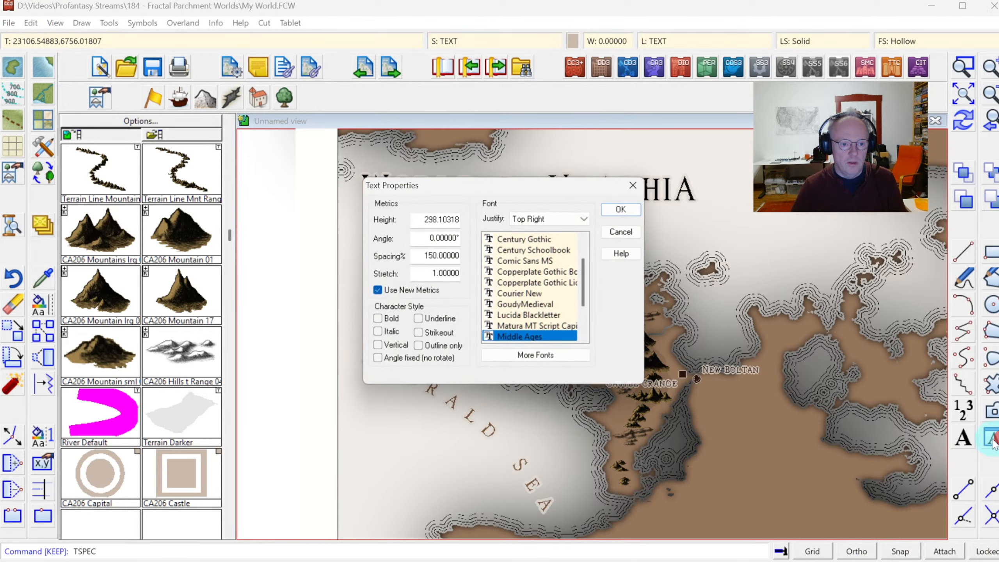
key(Return)
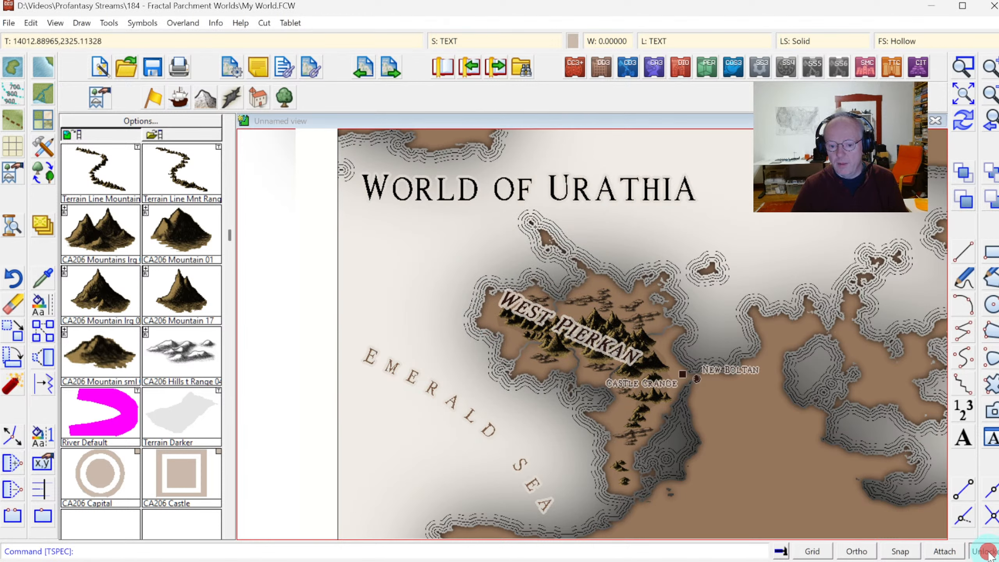
click(39, 308)
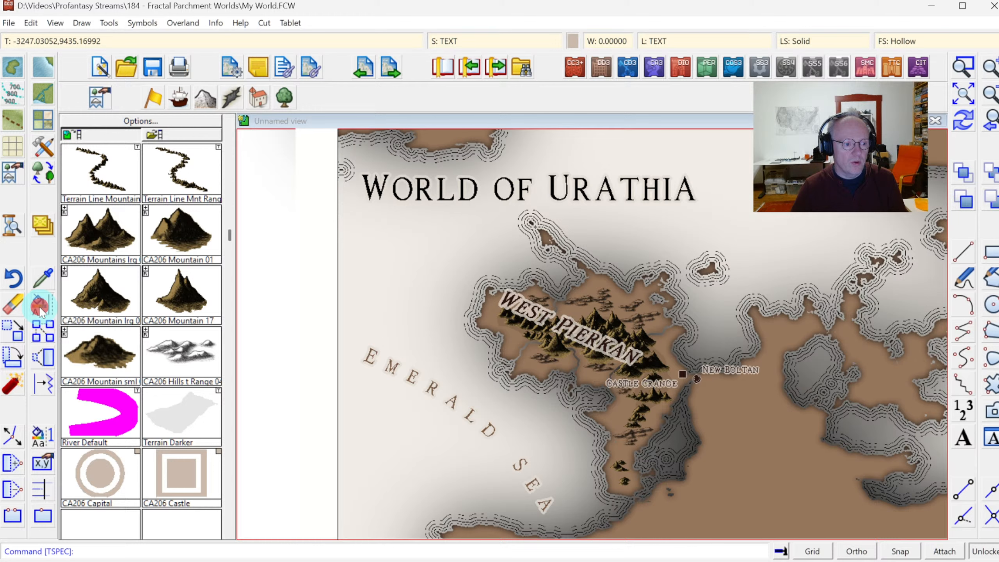
click(43, 278)
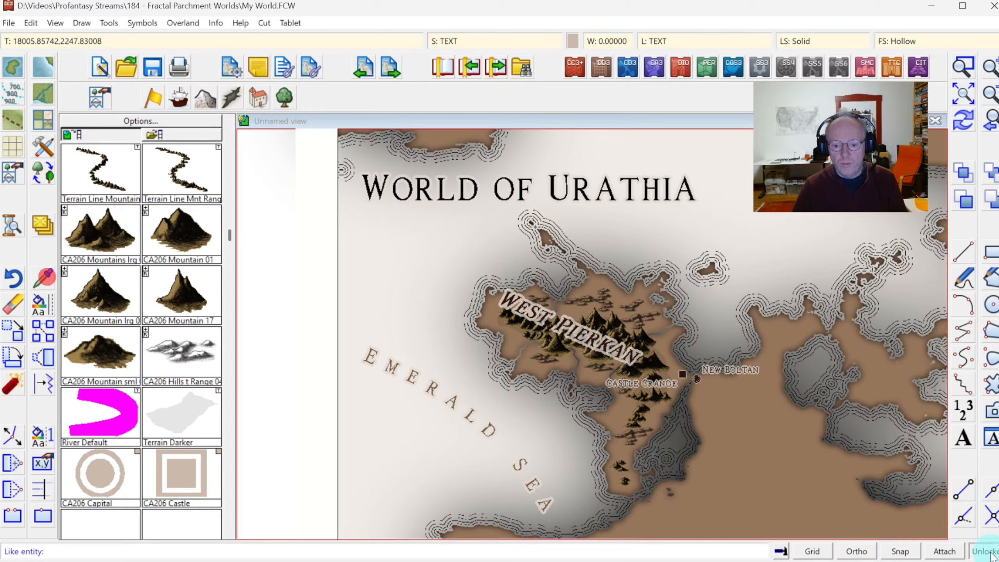
click(485, 437)
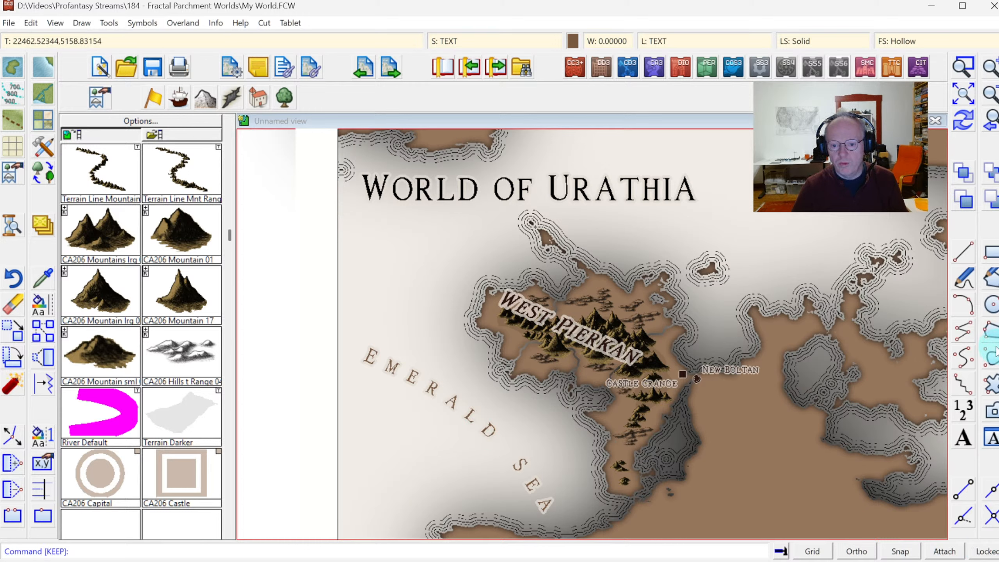
Set the angle in the current text properties to 0.
click(990, 436)
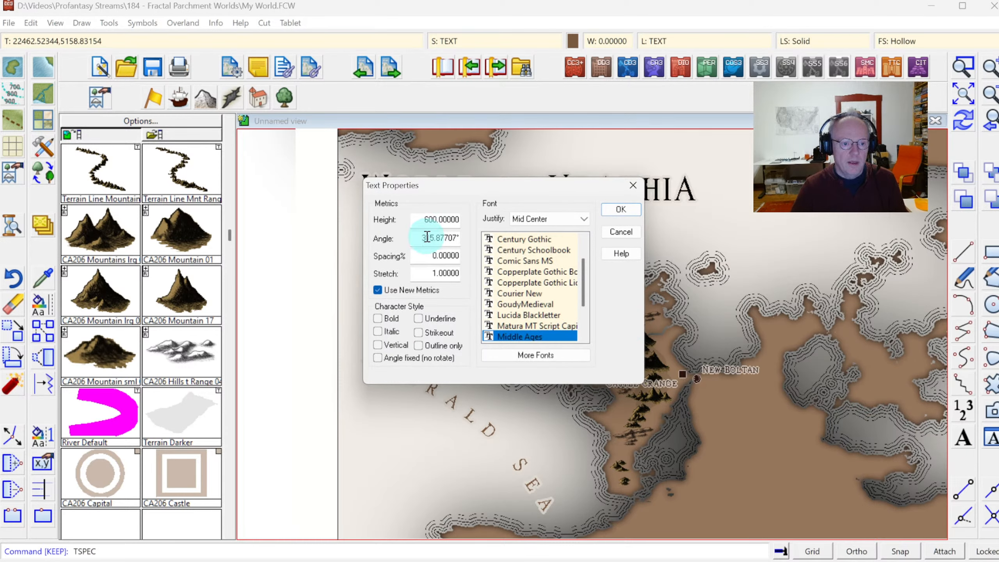
double_click(421, 238)
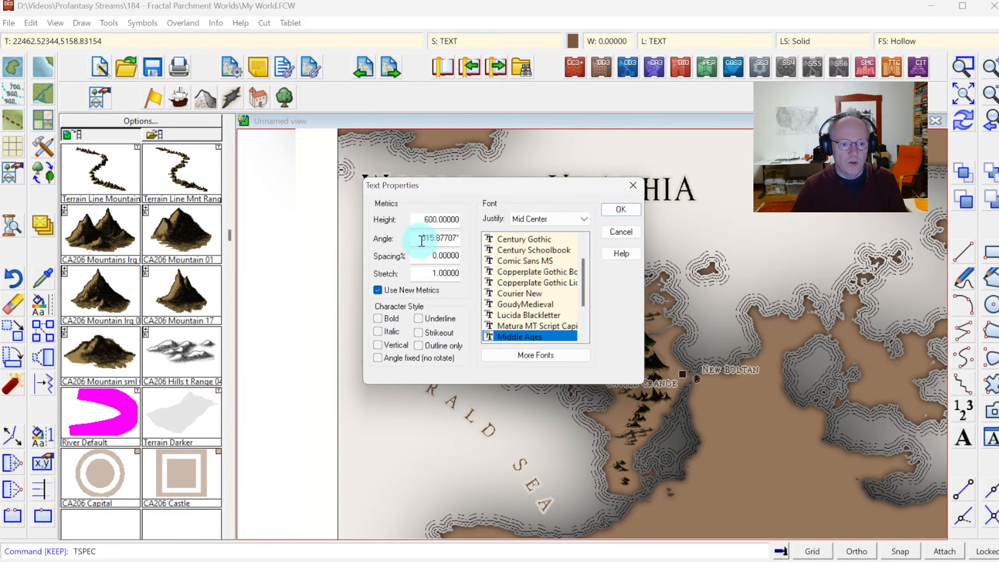
text(0)
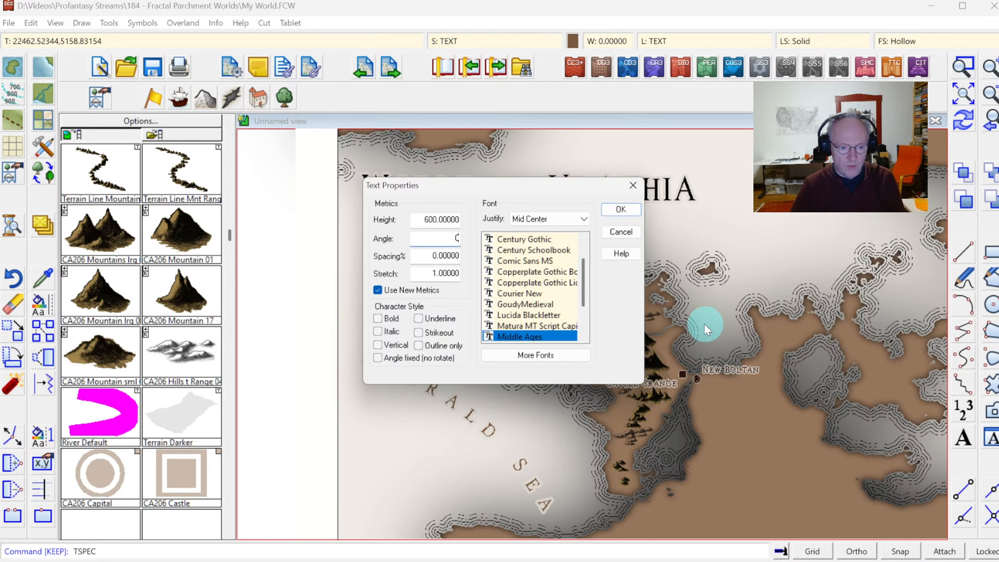
click(621, 210)
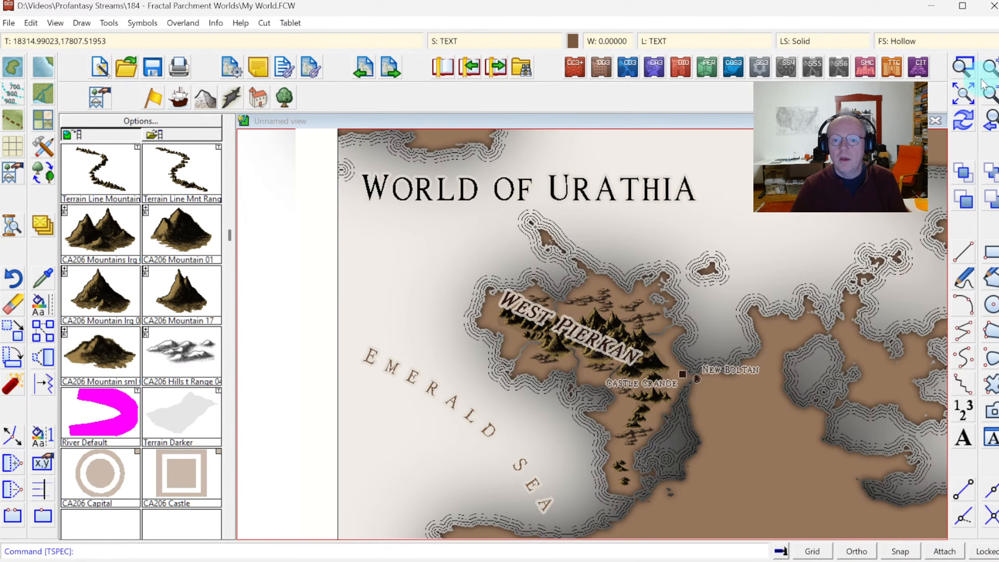
Draw a smooth curved guide line across the northern sea, from above the World of Urathia title down toward the southeast.
click(961, 96)
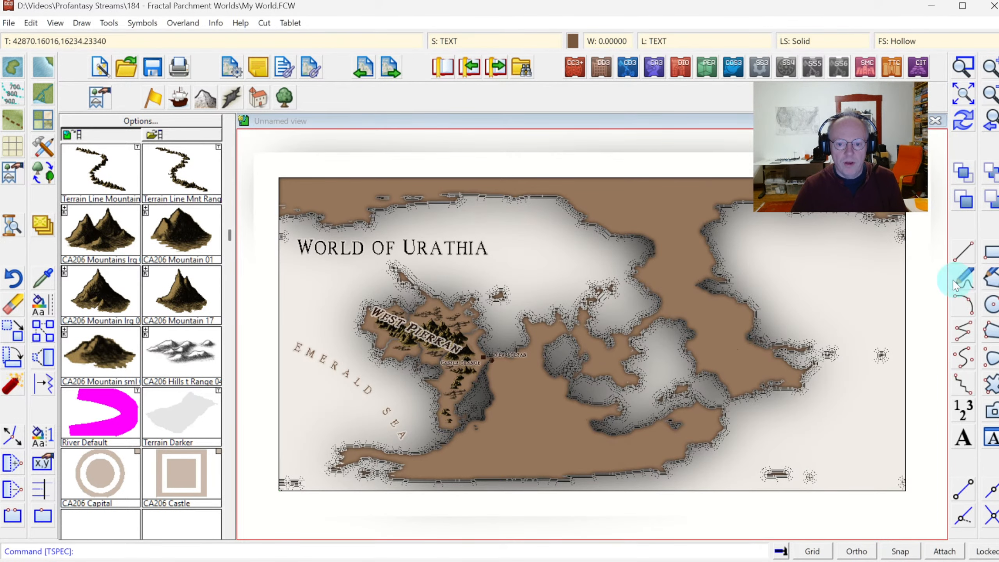
click(959, 364)
click(448, 222)
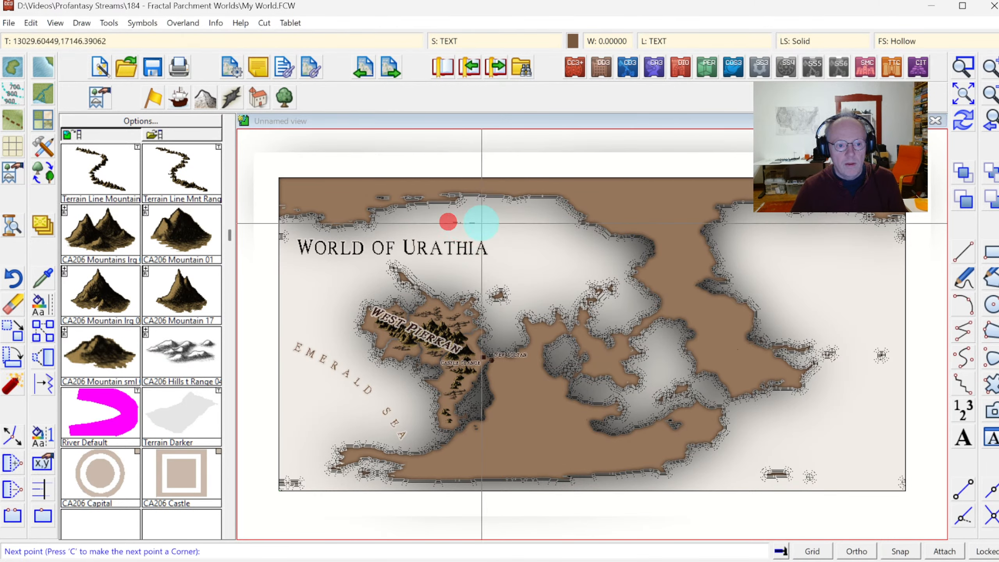
click(539, 250)
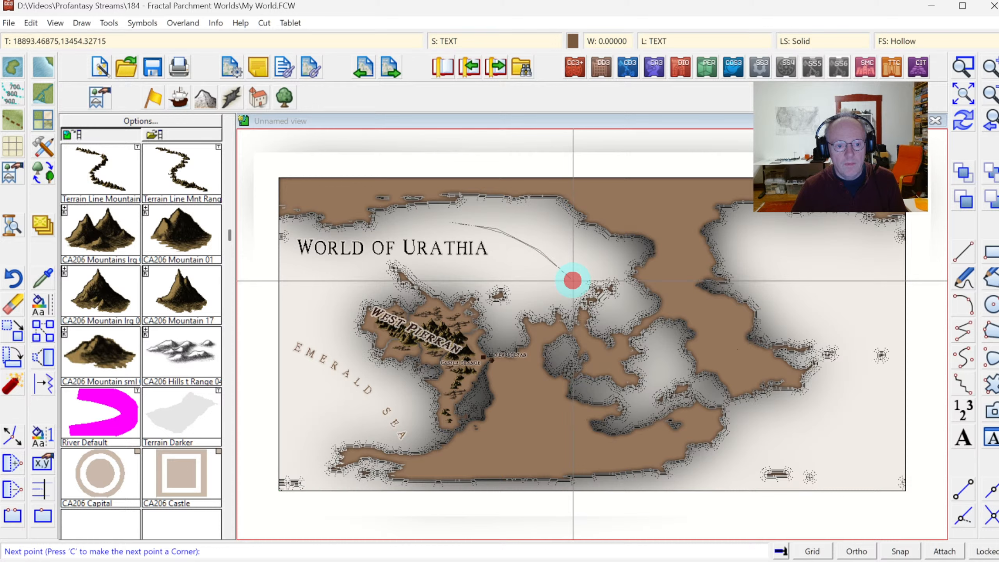
right_click(572, 281)
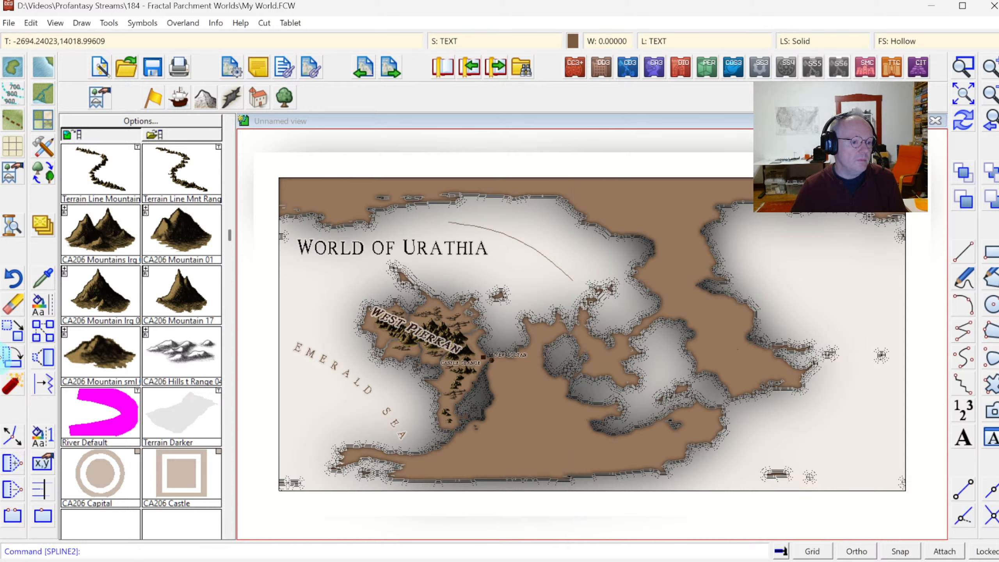
Align the text "Frozen Ocean" to the middle of the northern sea curve, deleting the guide line on completion.
click(81, 23)
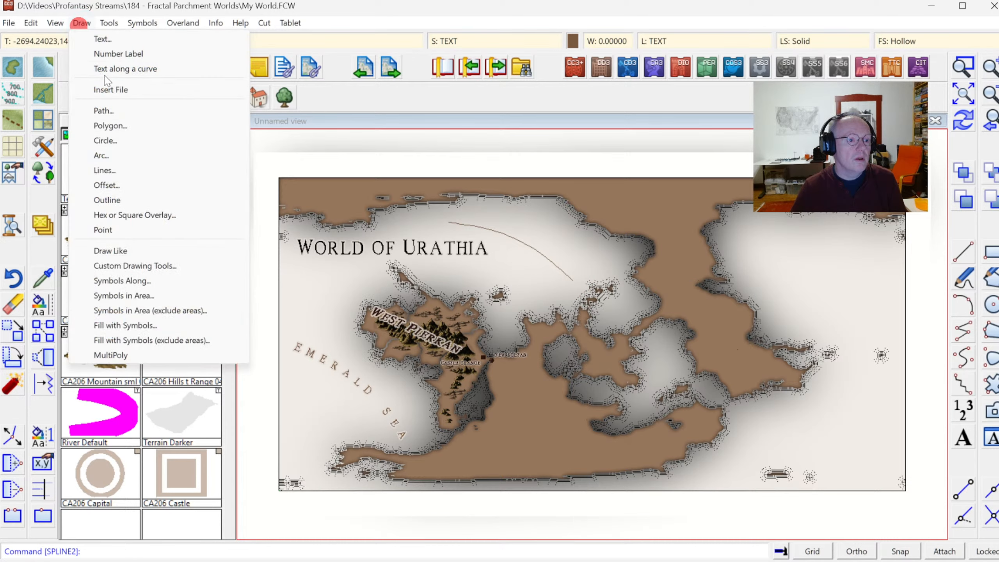
click(114, 69)
click(519, 242)
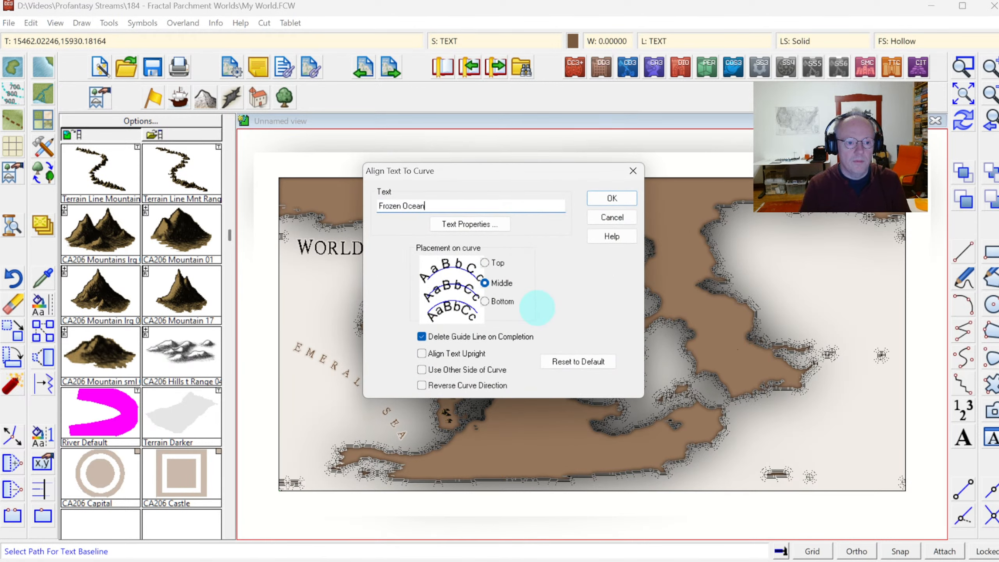
click(611, 197)
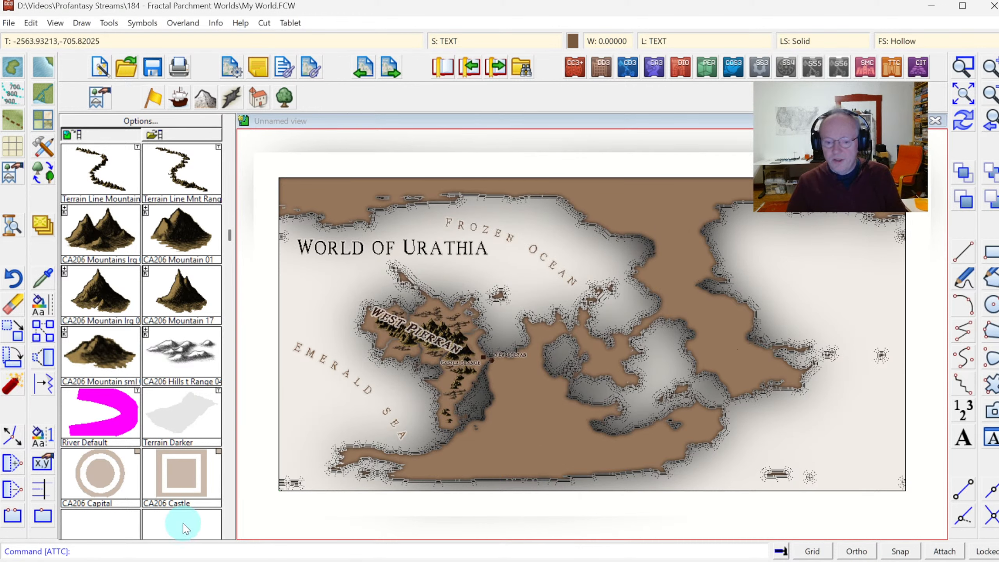
Show the symbol catalog containing the scale bar, compass rose, navigation lines and border tools.
click(964, 66)
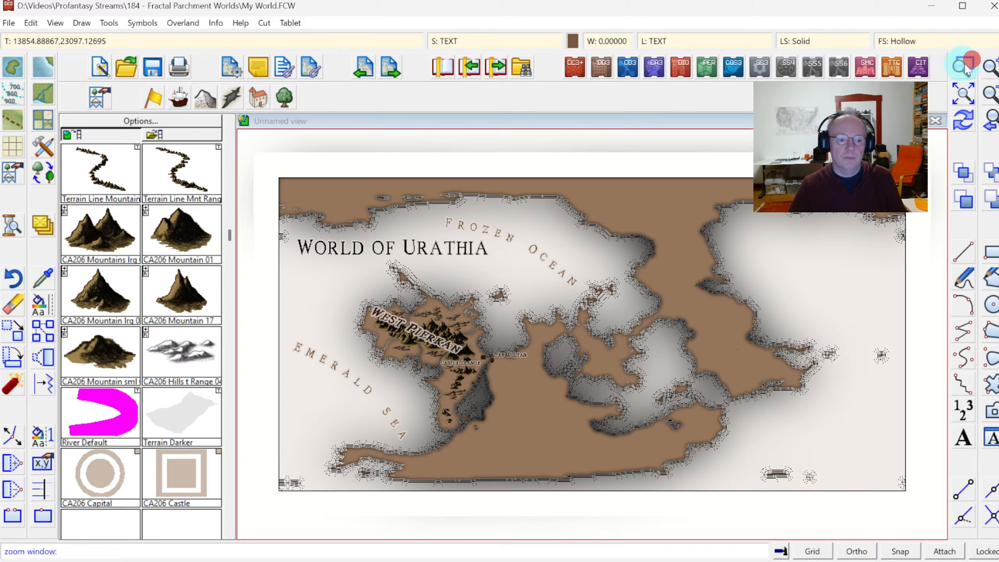
click(119, 139)
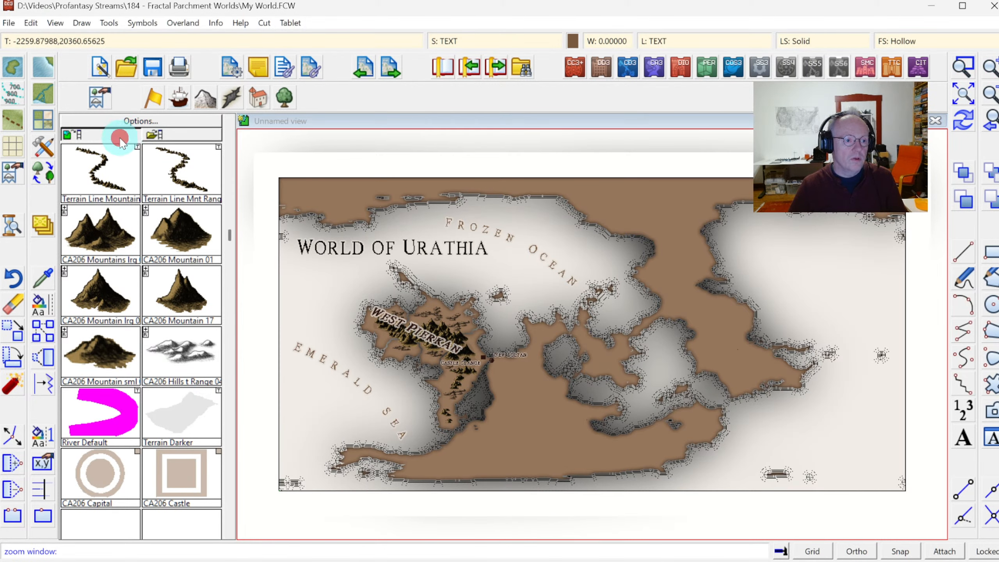
click(121, 138)
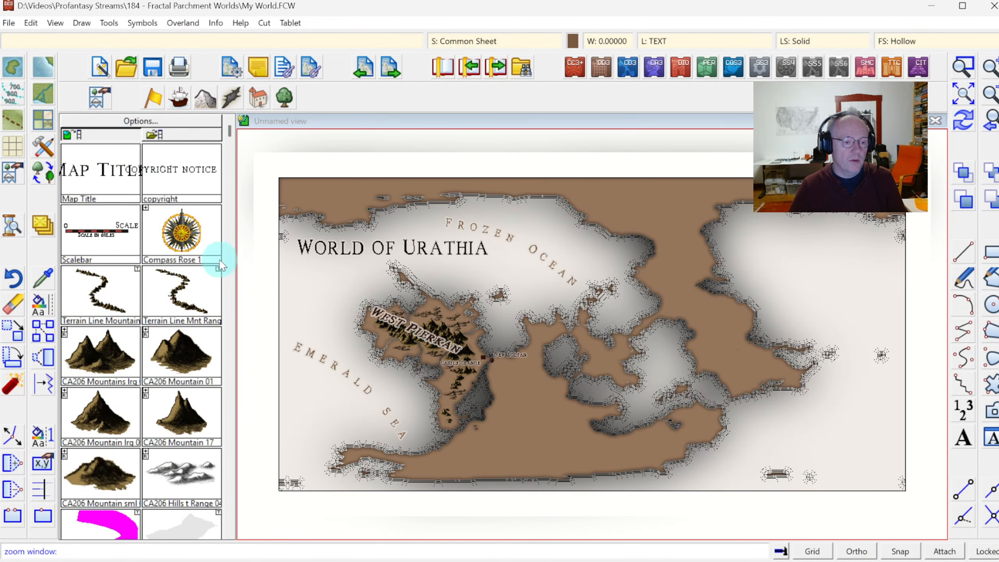
click(229, 280)
click(230, 161)
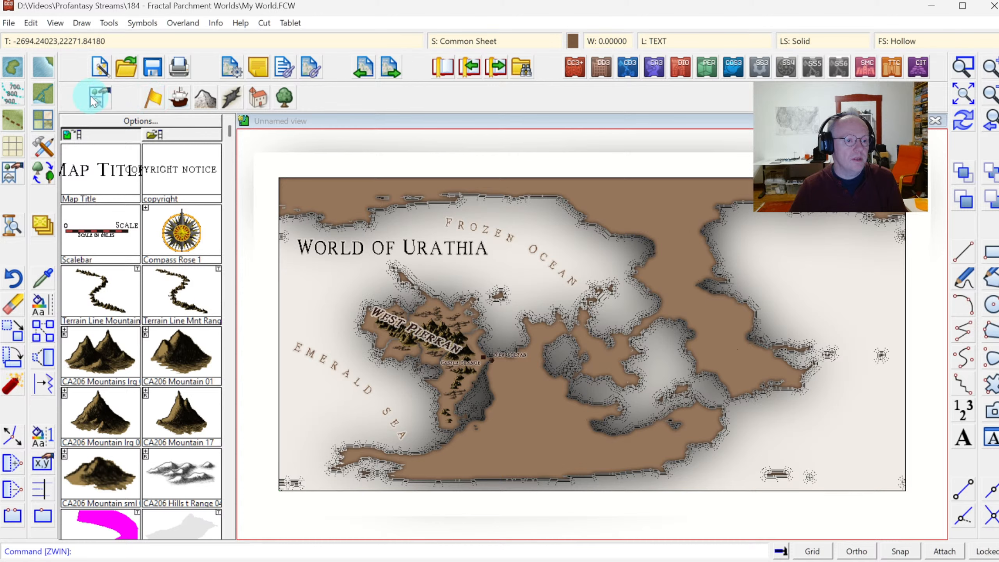
click(153, 98)
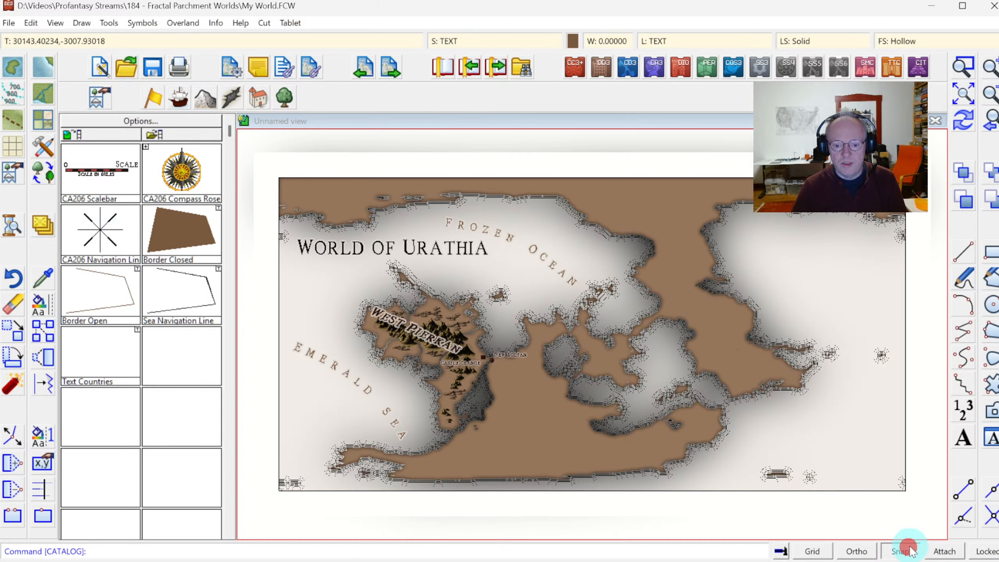
Turn on snap and the grid, choosing a larger mile-based grid system with 1 snap for the world map.
click(827, 551)
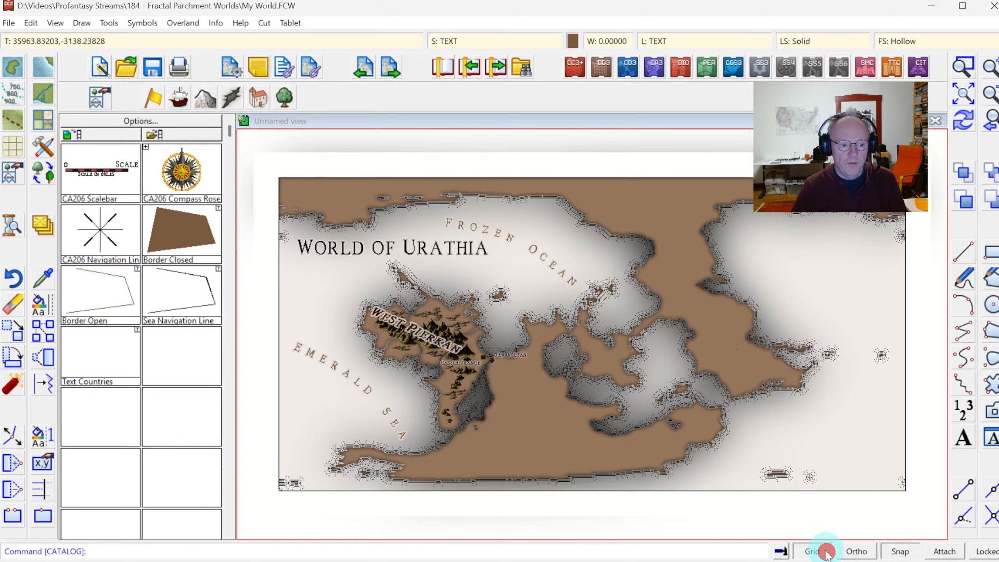
right_click(823, 552)
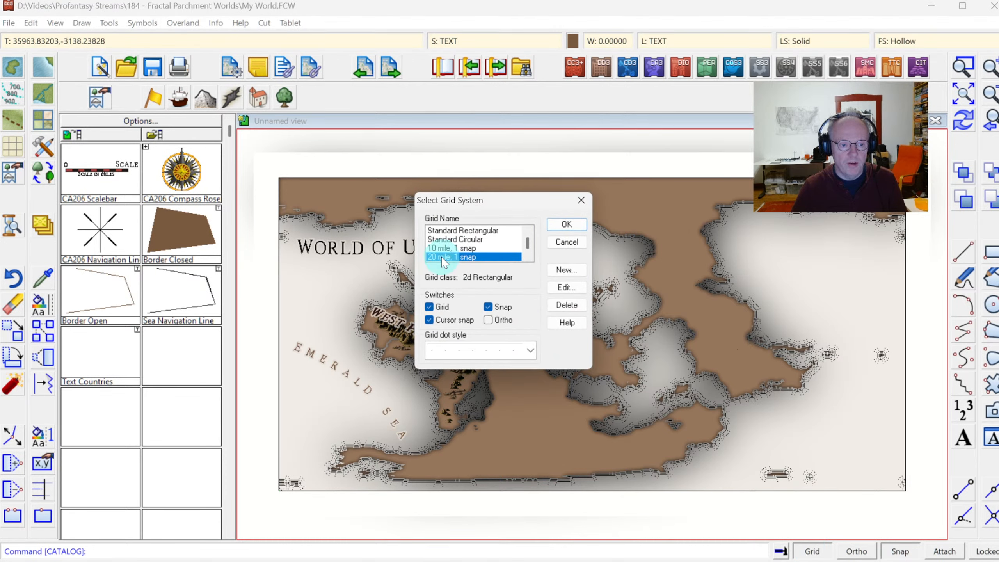
click(529, 257)
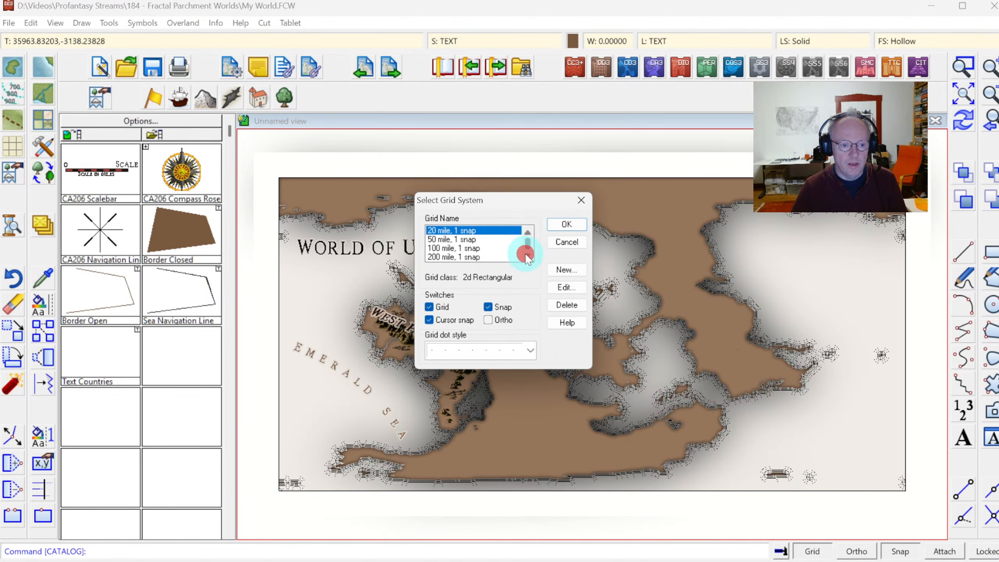
click(454, 249)
click(567, 224)
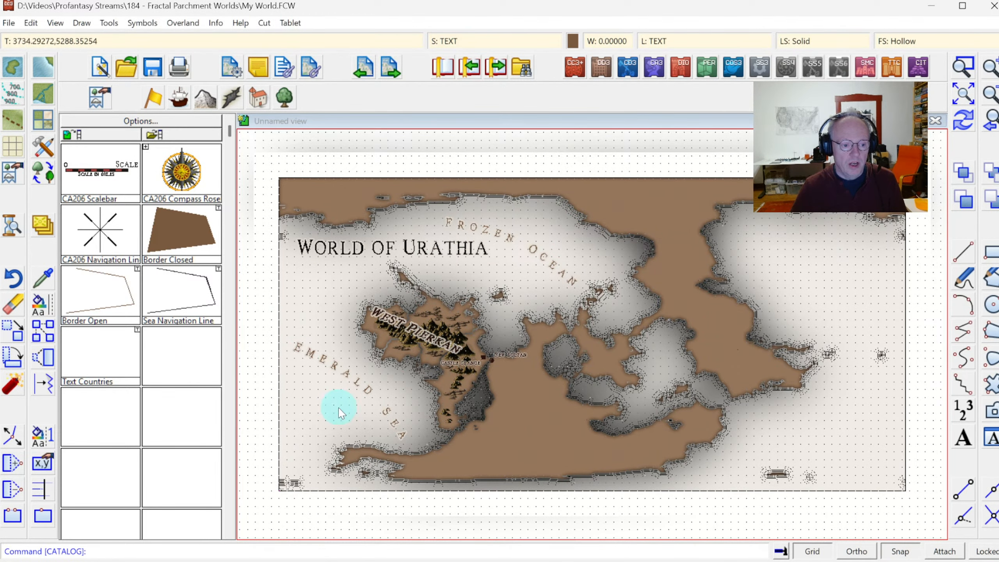
Place three CA206 navigation line symbols: northwest of West Pierkan, below the Frozen Ocean label, and in the southwestern sea.
click(96, 231)
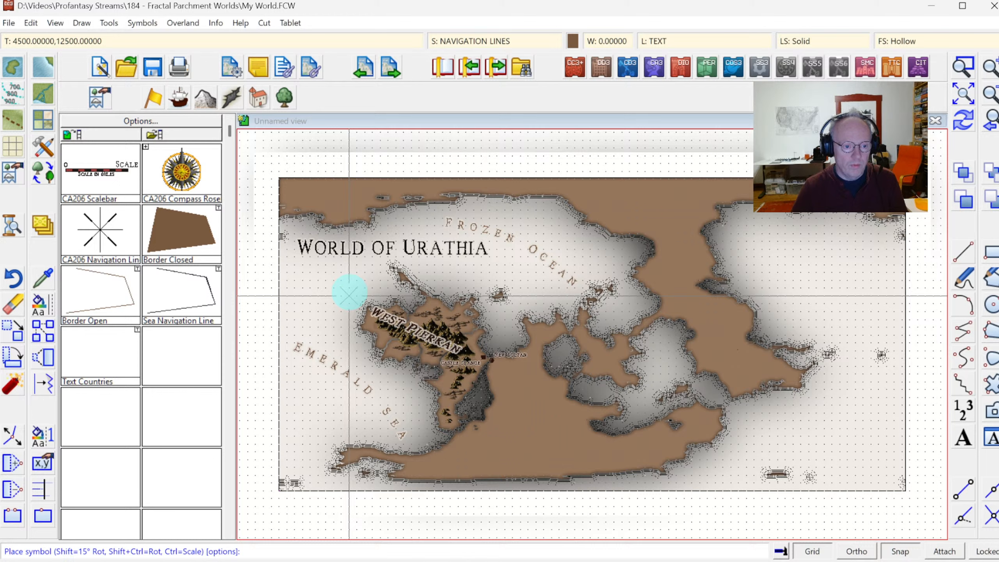
click(349, 292)
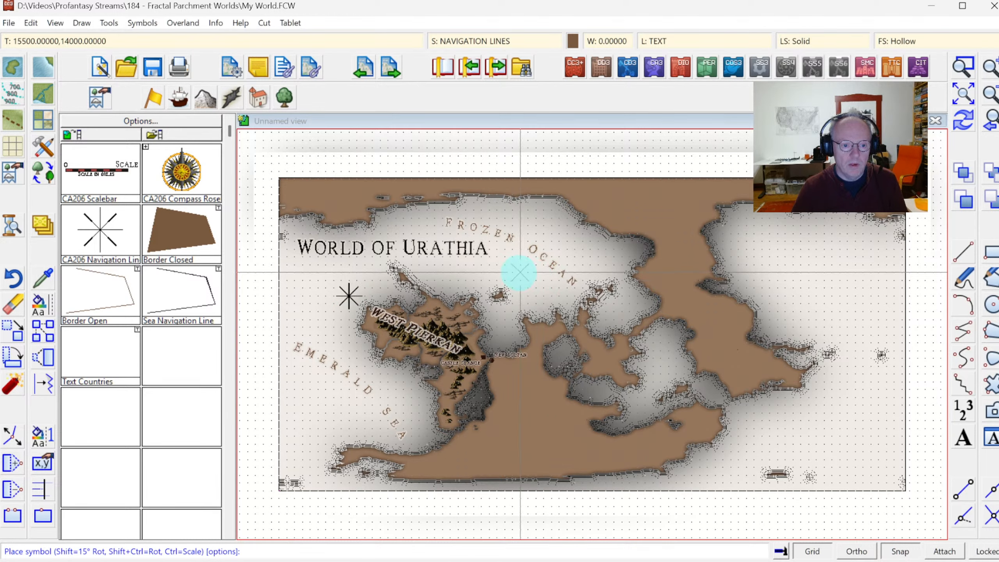
click(520, 278)
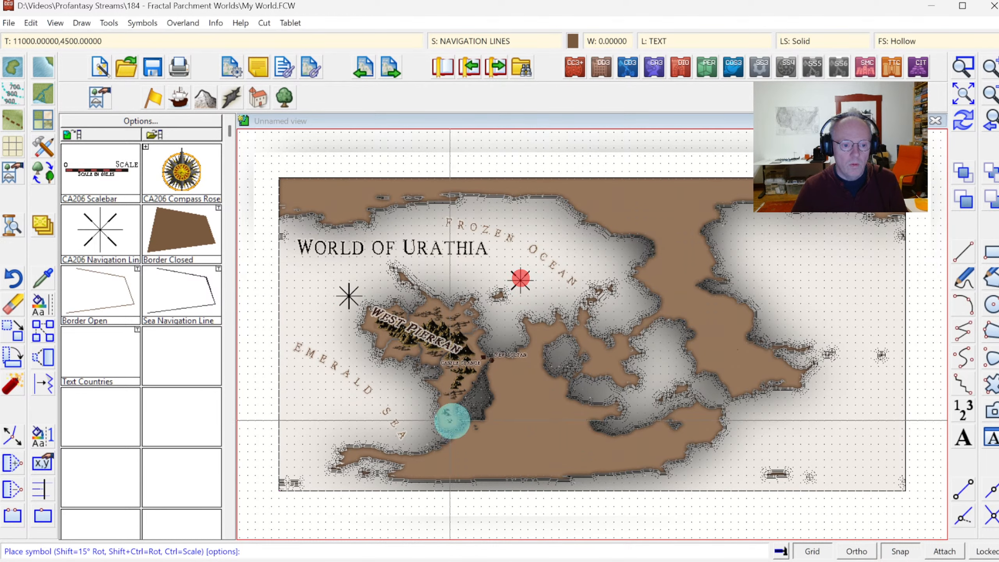
click(325, 428)
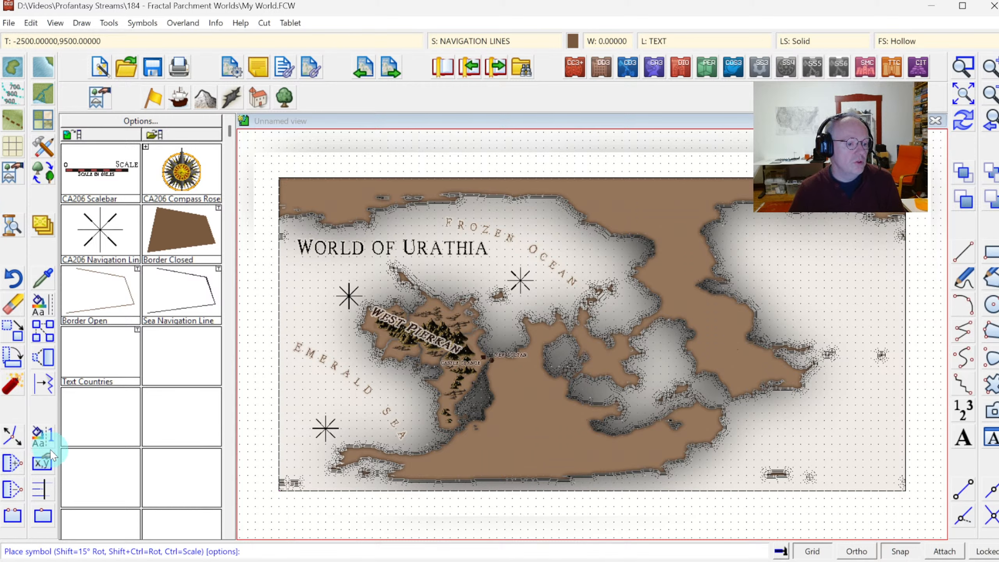
Extend the north-pointing and diagonal lines of the two northern navigation stars to the map's northern border with Trim to Entity.
click(43, 492)
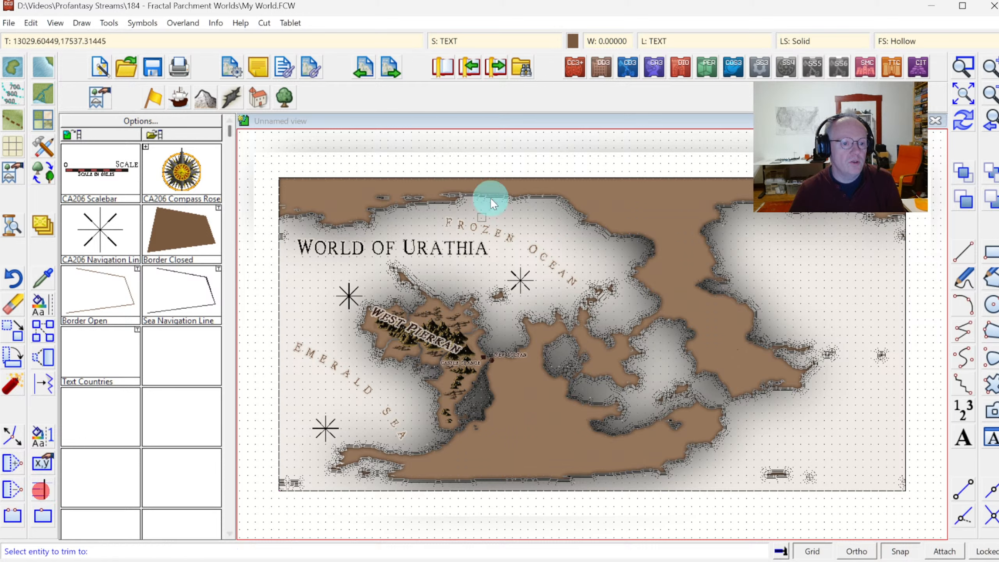
click(354, 178)
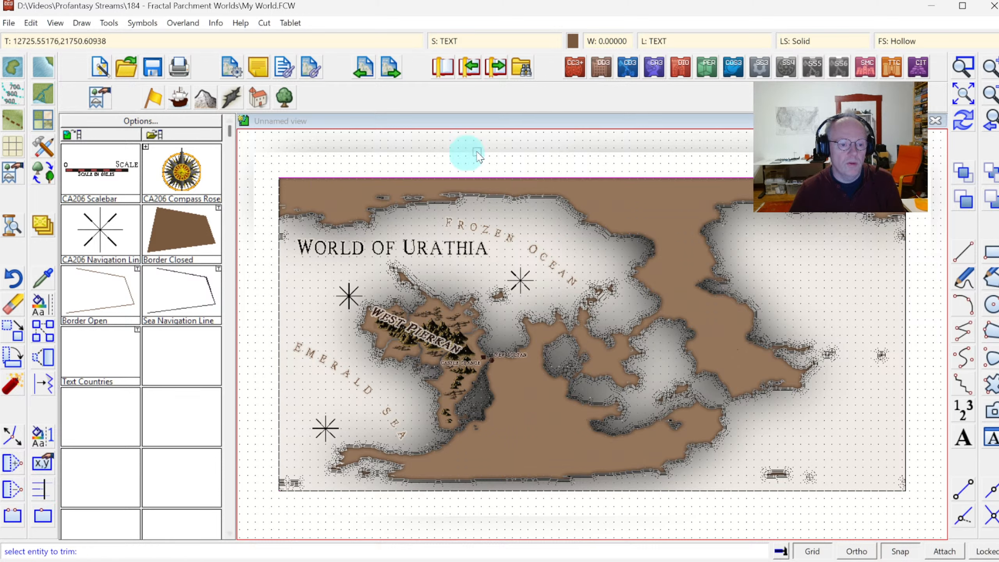
click(348, 286)
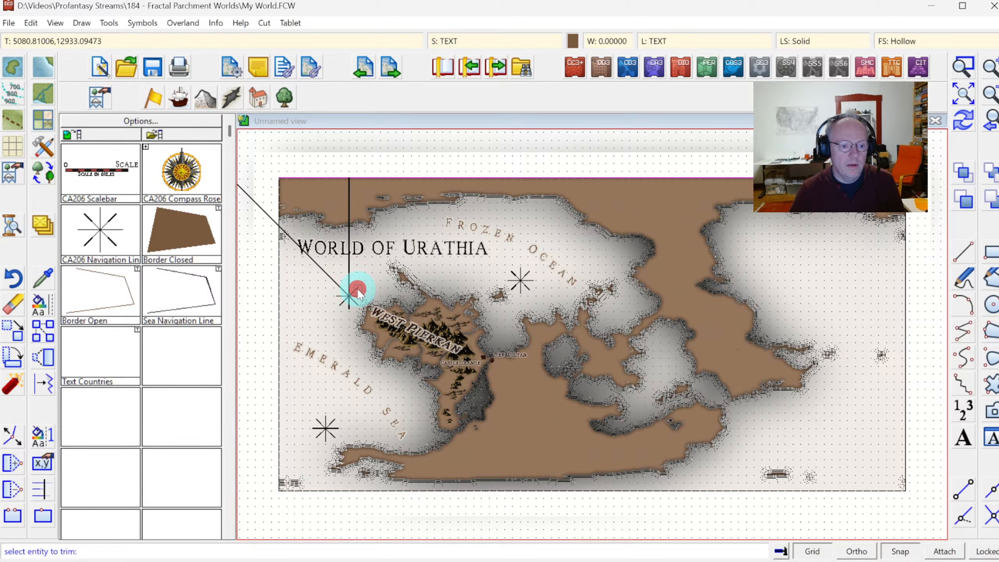
click(525, 279)
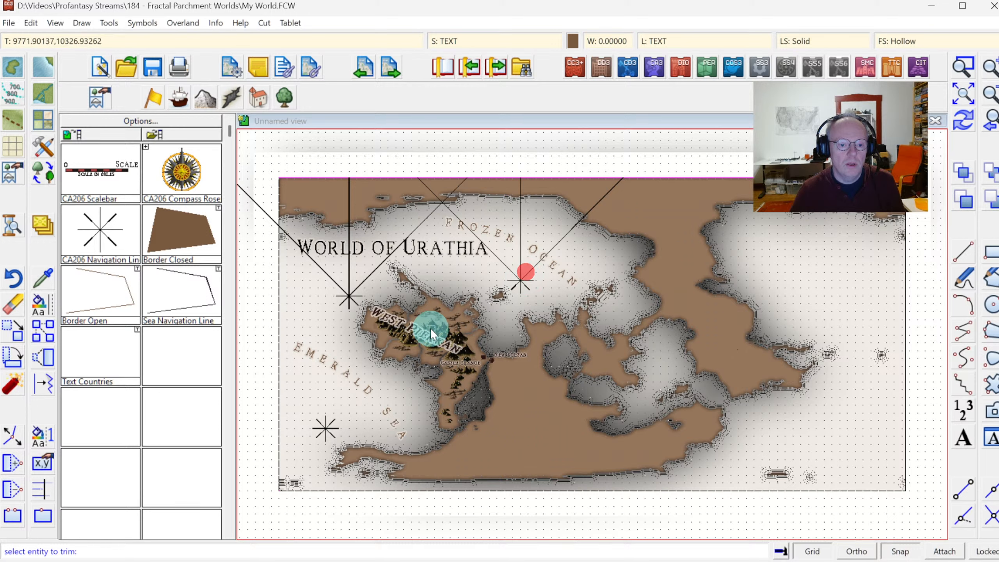
click(308, 293)
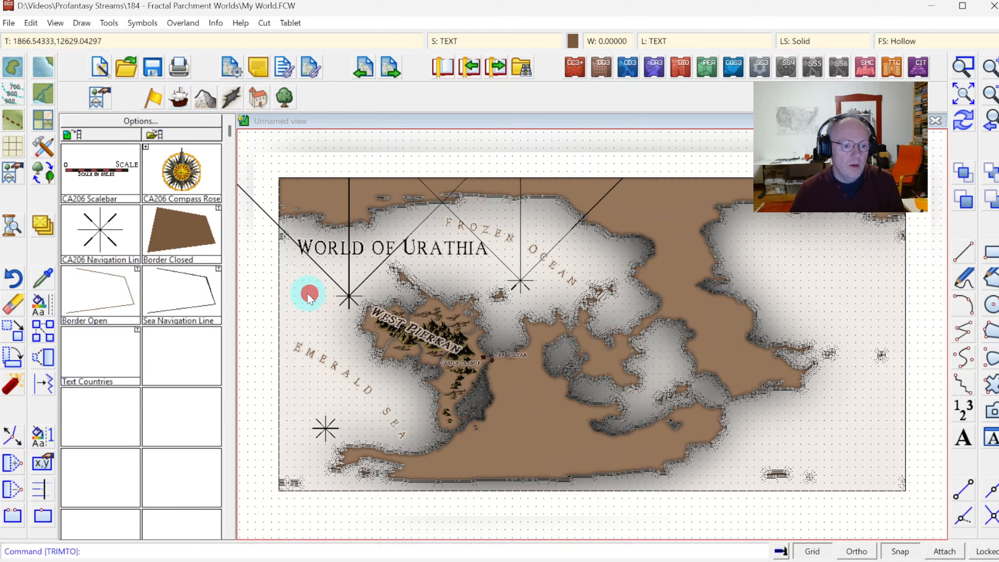
Extend the west-pointing and diagonal lines of the two western navigation stars to the map's western border.
click(279, 286)
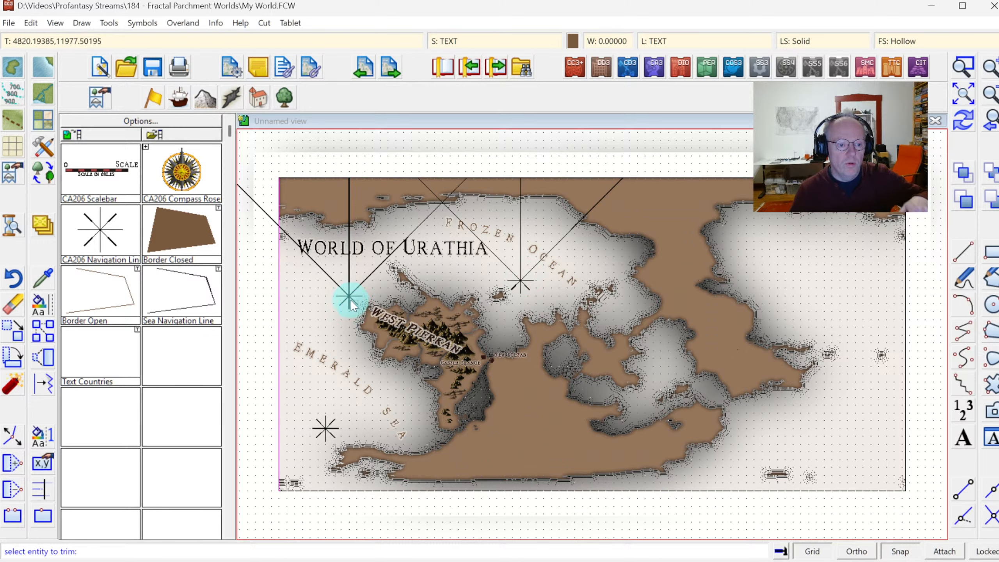
click(346, 301)
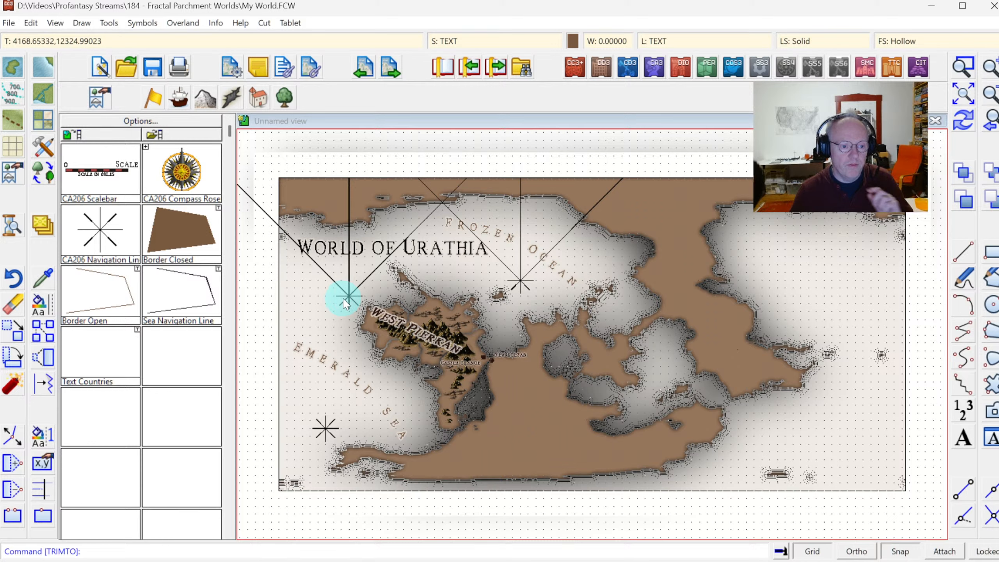
click(279, 291)
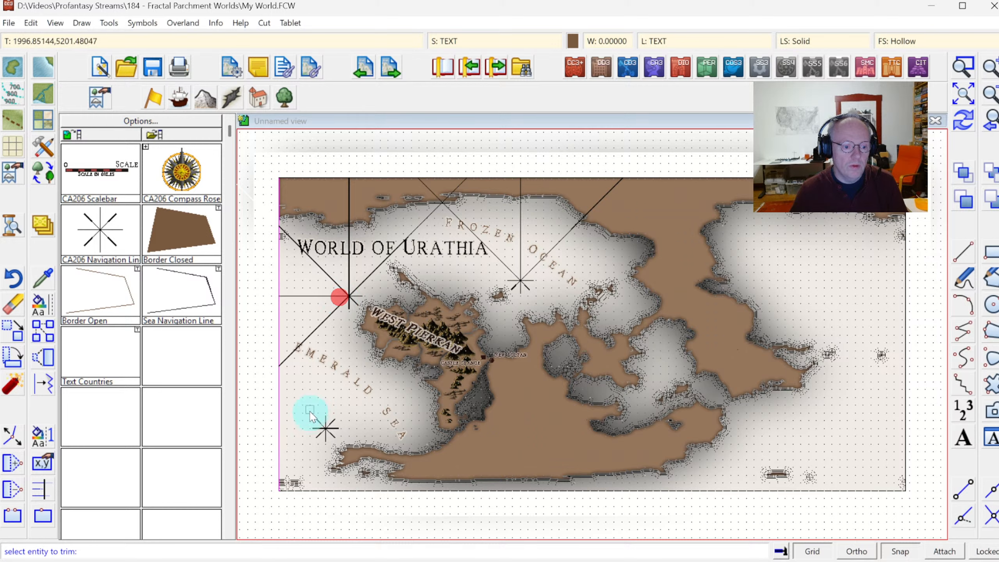
click(315, 427)
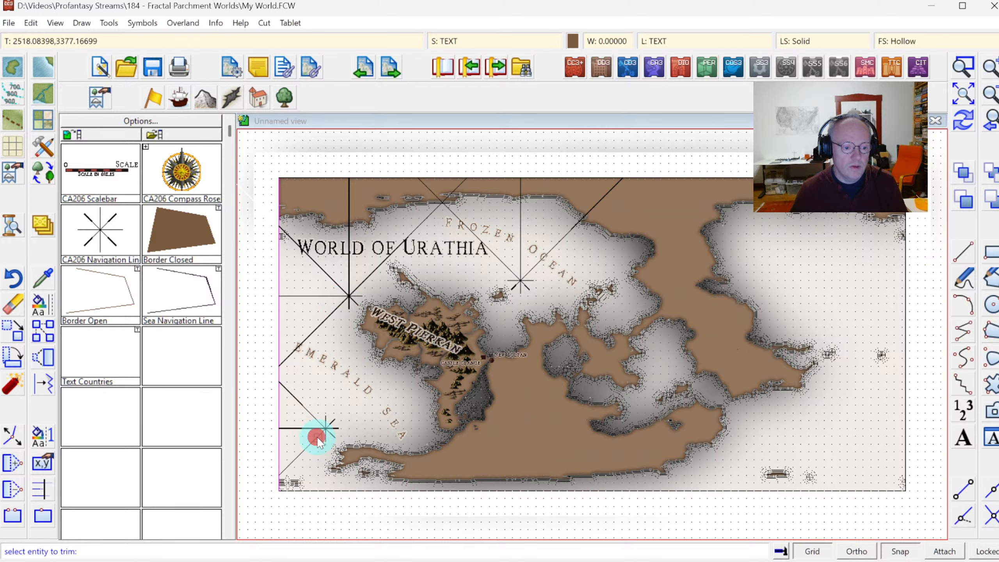
Extend the south-pointing and diagonal lines of all three navigation stars to the map's southern border.
click(317, 490)
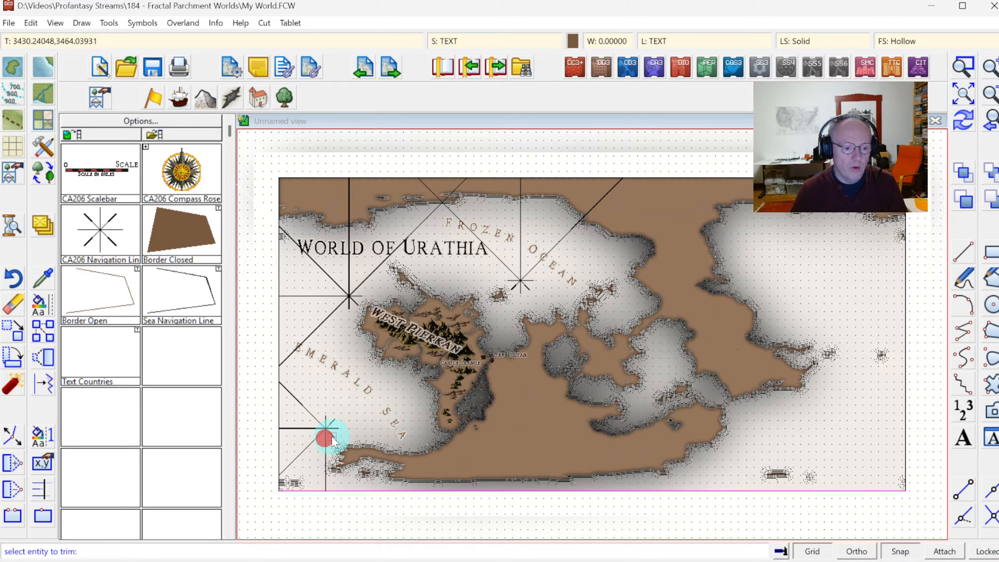
click(355, 302)
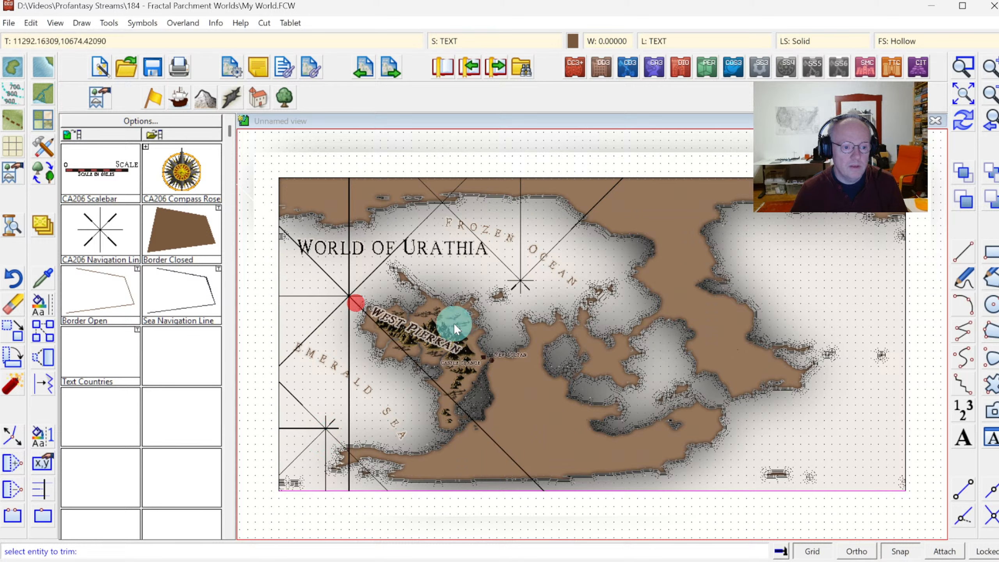
click(514, 285)
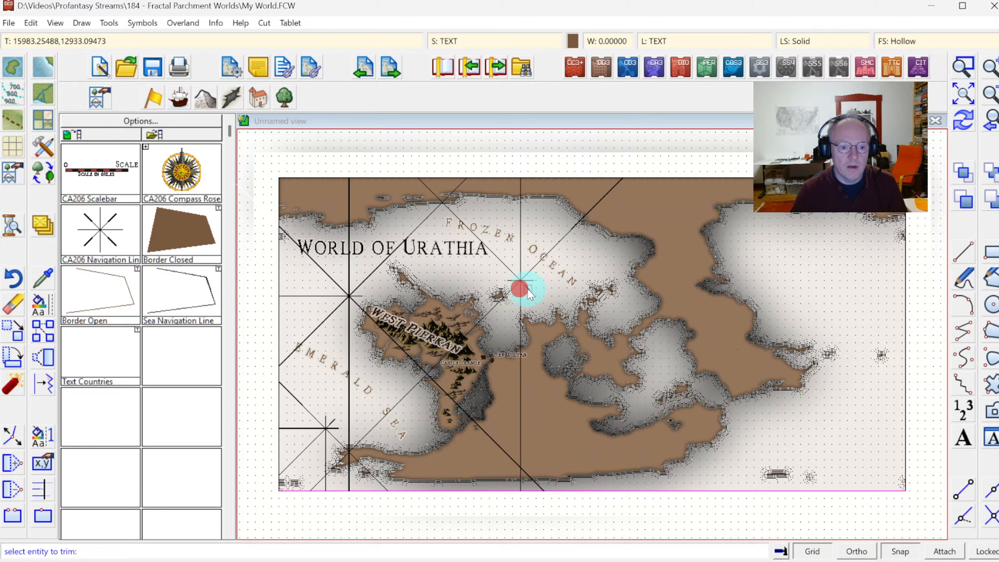
click(528, 287)
right_click(556, 296)
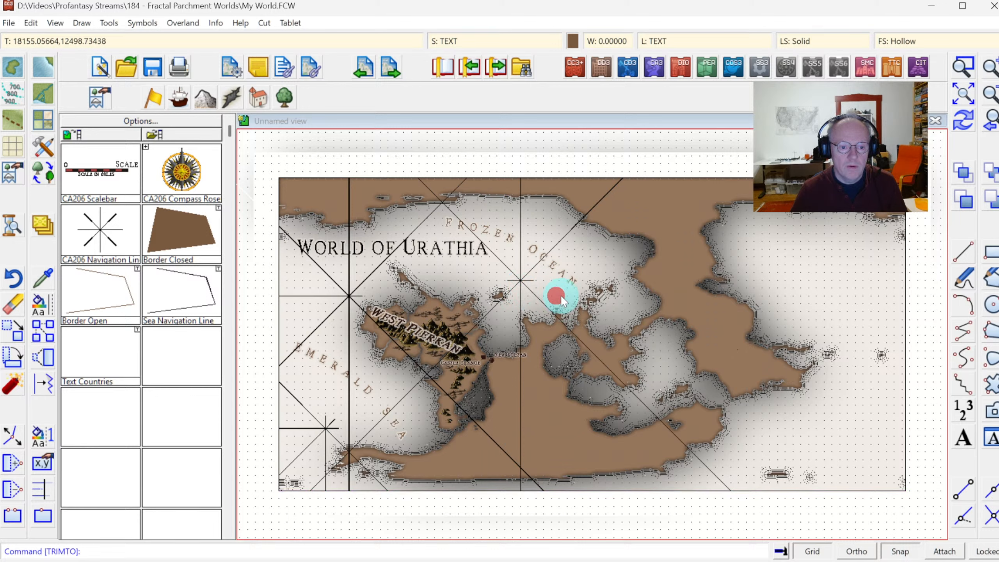
Extend the east-pointing lines of all three navigation stars to the map's eastern border.
click(906, 285)
click(534, 282)
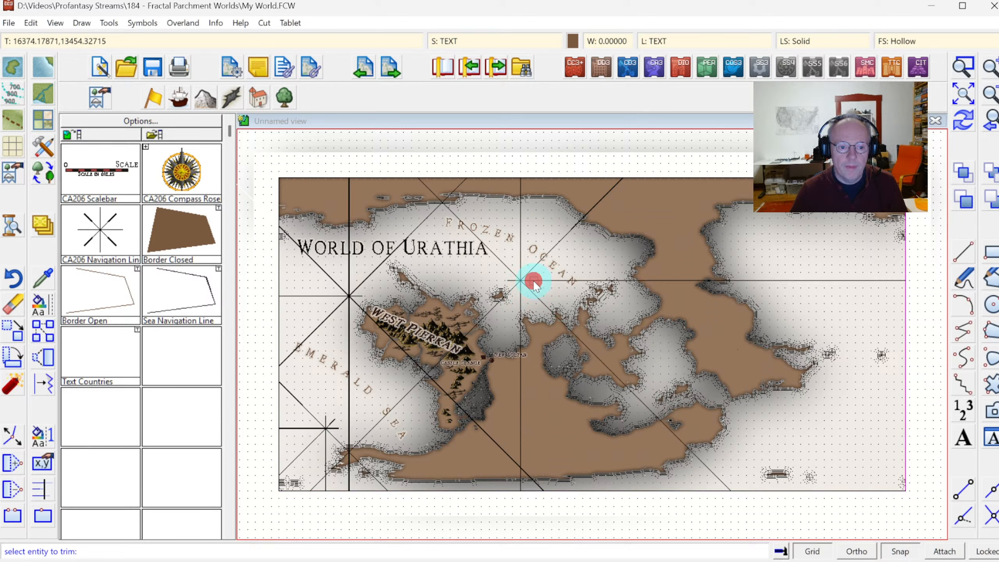
click(361, 294)
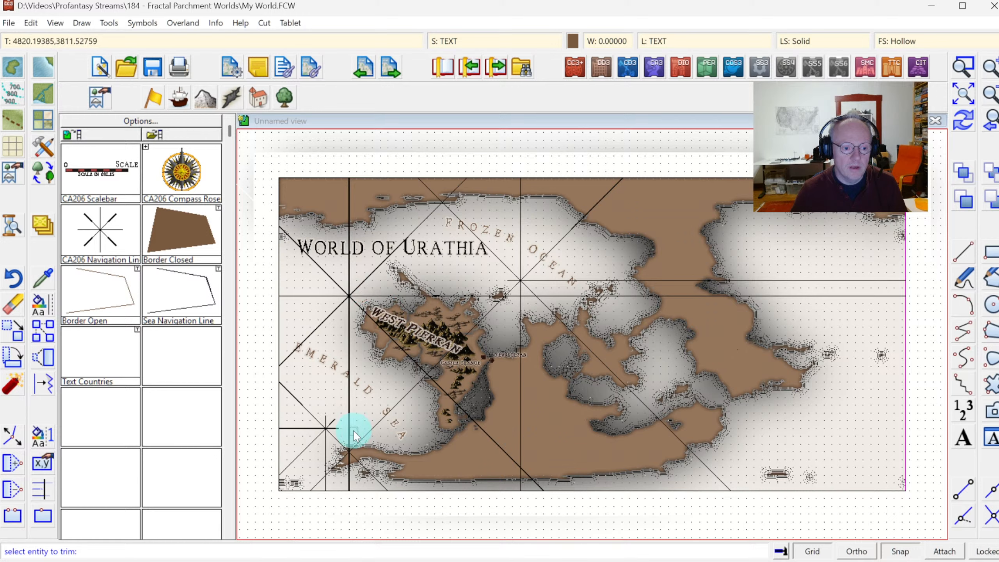
click(338, 427)
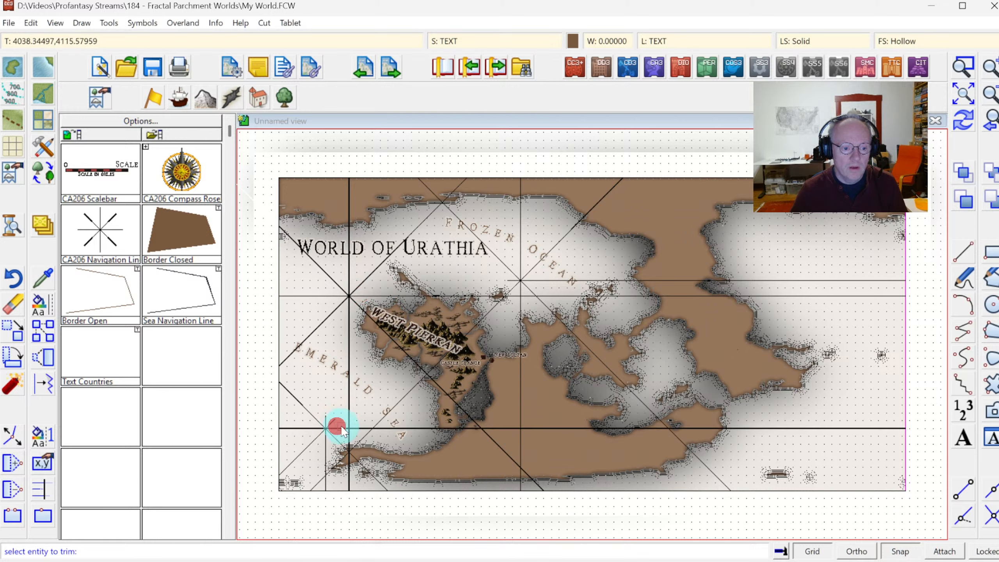
right_click(571, 250)
Extend the southwestern navigation star's north-pointing and northeast diagonal lines to the map's northern border.
right_click(555, 194)
click(578, 177)
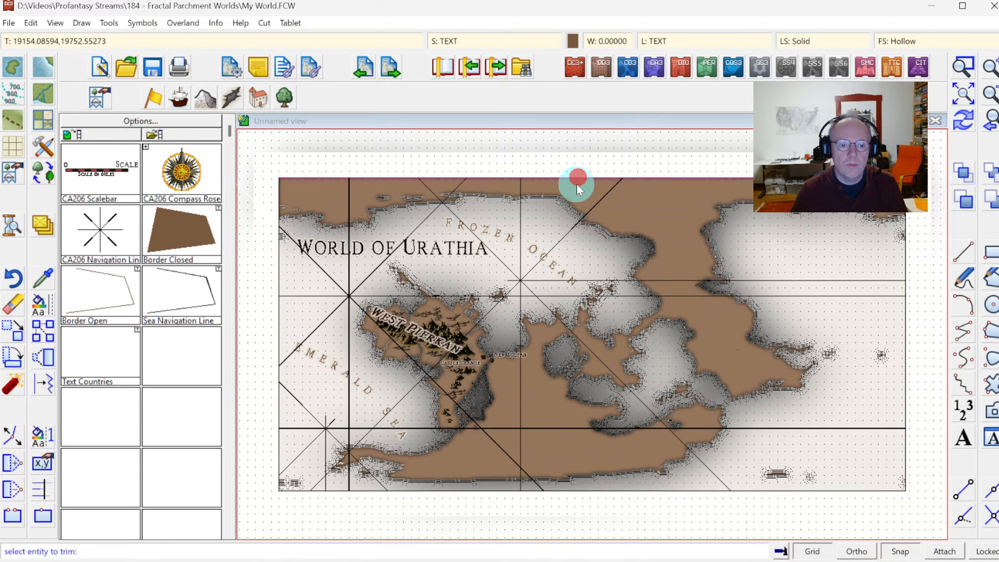
click(331, 420)
click(325, 419)
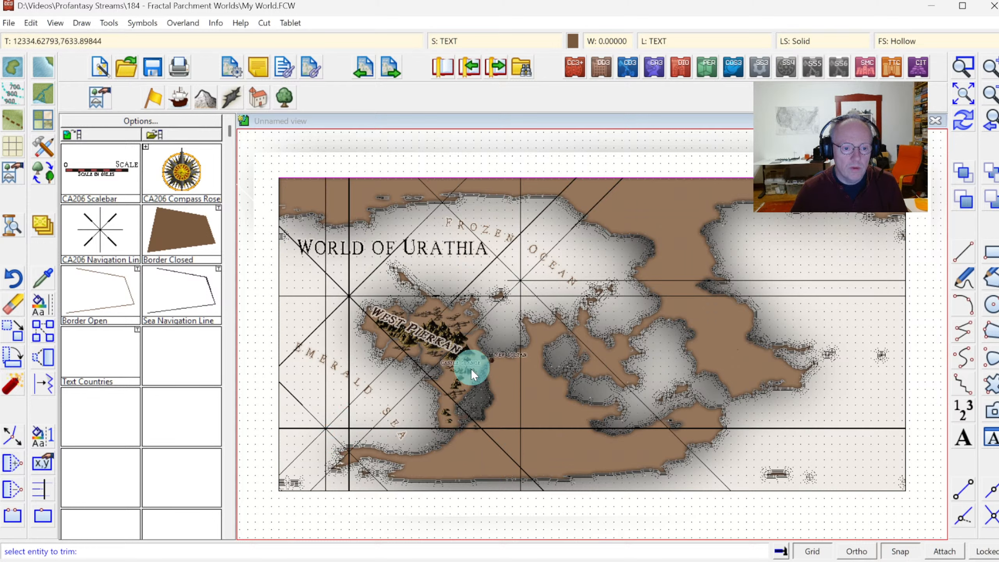
Try to extend the Frozen Ocean navigation star's northwest diagonal line to the map's western border.
right_click(343, 277)
right_click(305, 275)
click(276, 274)
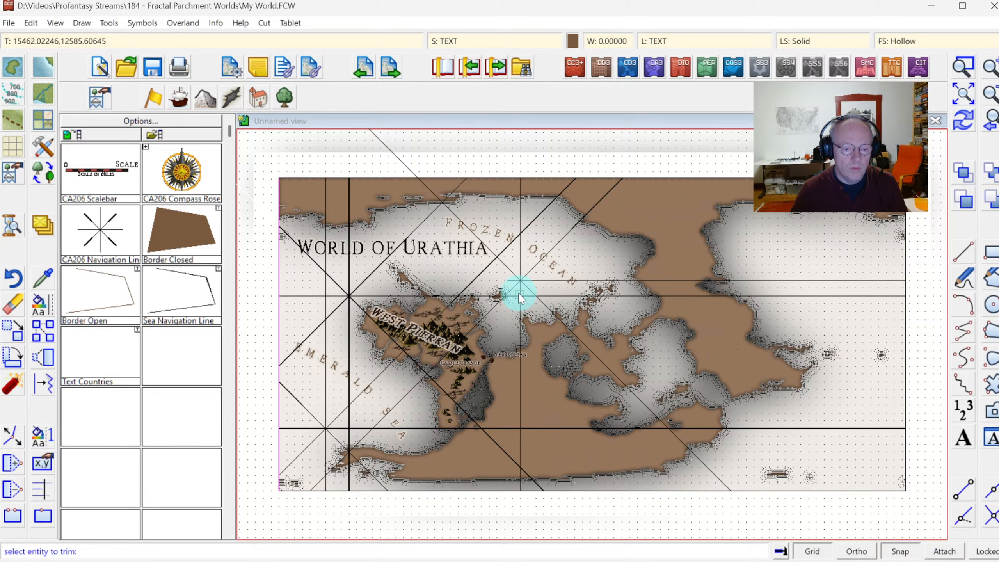
Trim the overshooting northwest diagonal back to the map's northern border and check the redrawn navigation lines around West Pierkan.
right_click(510, 206)
right_click(503, 183)
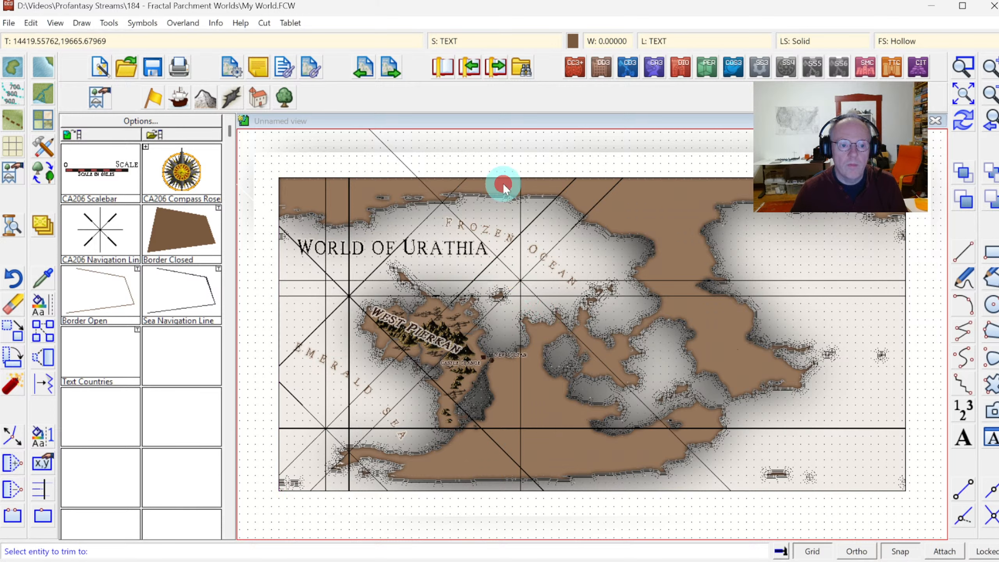
click(506, 177)
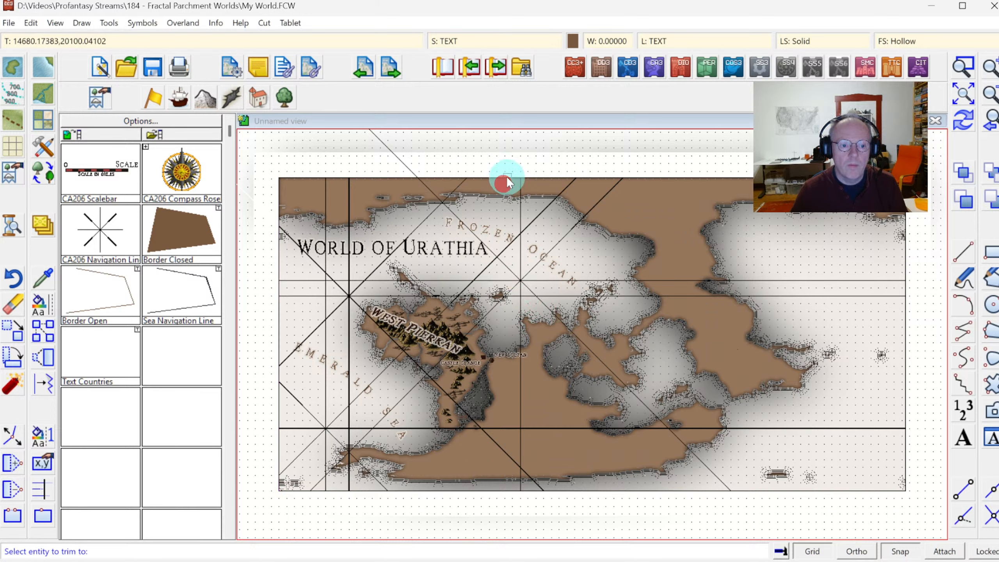
click(351, 287)
click(962, 121)
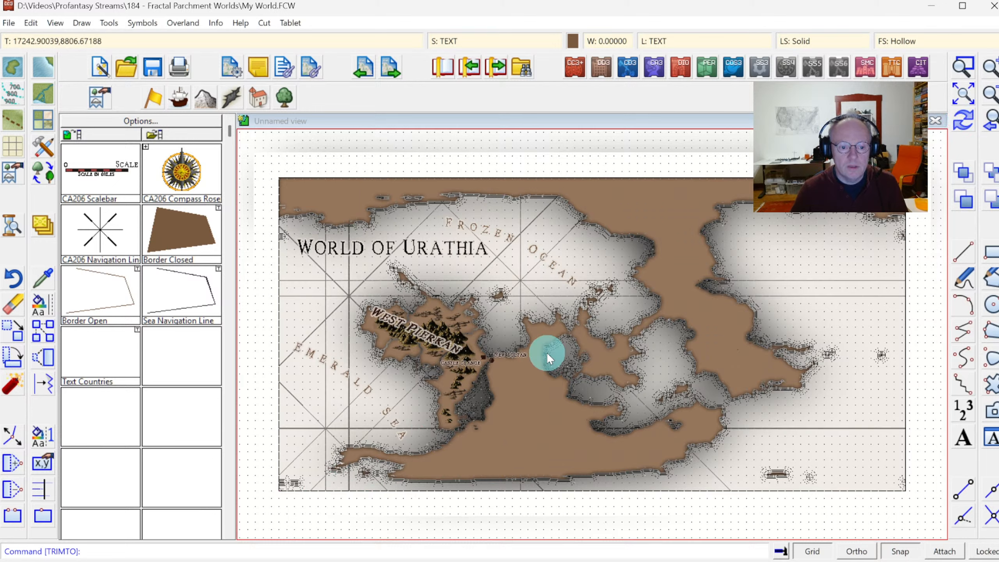
click(960, 75)
click(334, 276)
click(521, 416)
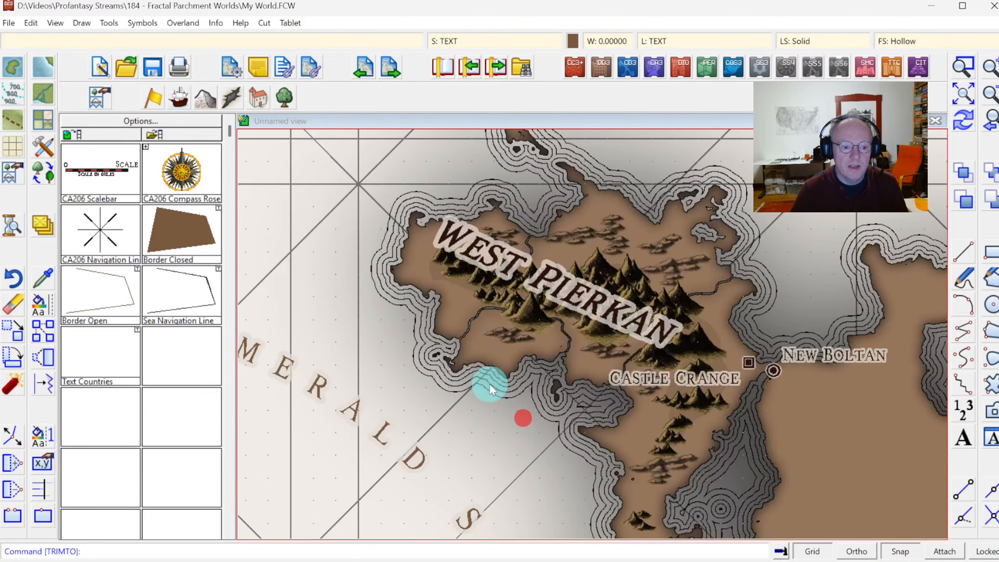
Place a CA206 Compass Rose symbol on the center of the navigation star below the Frozen Ocean label.
click(961, 91)
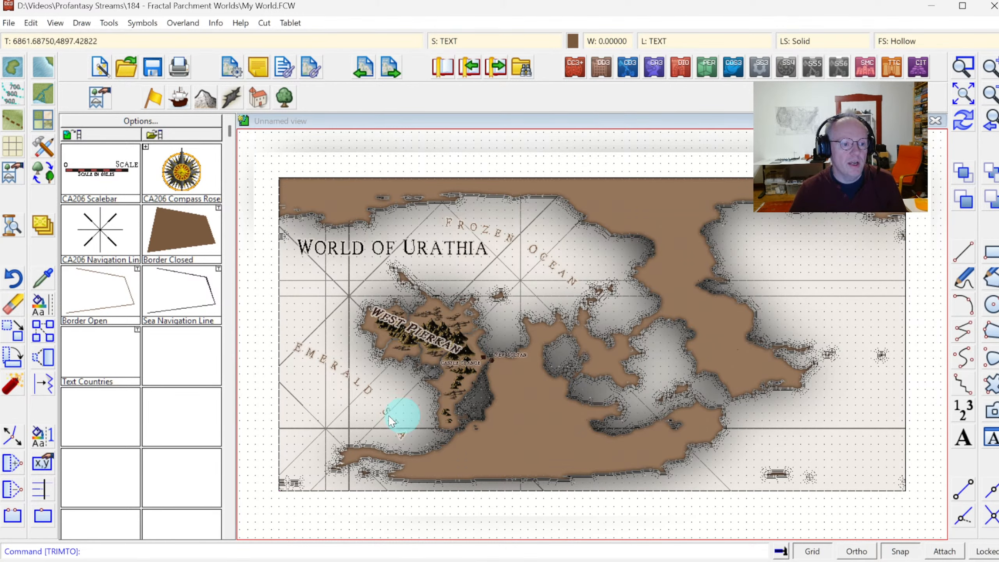
click(184, 173)
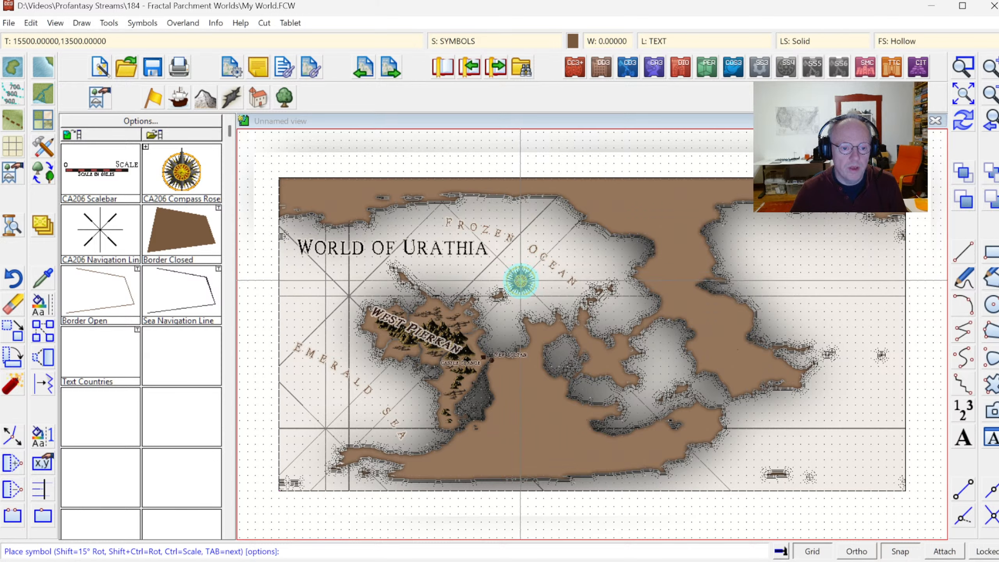
click(520, 280)
key(Escape)
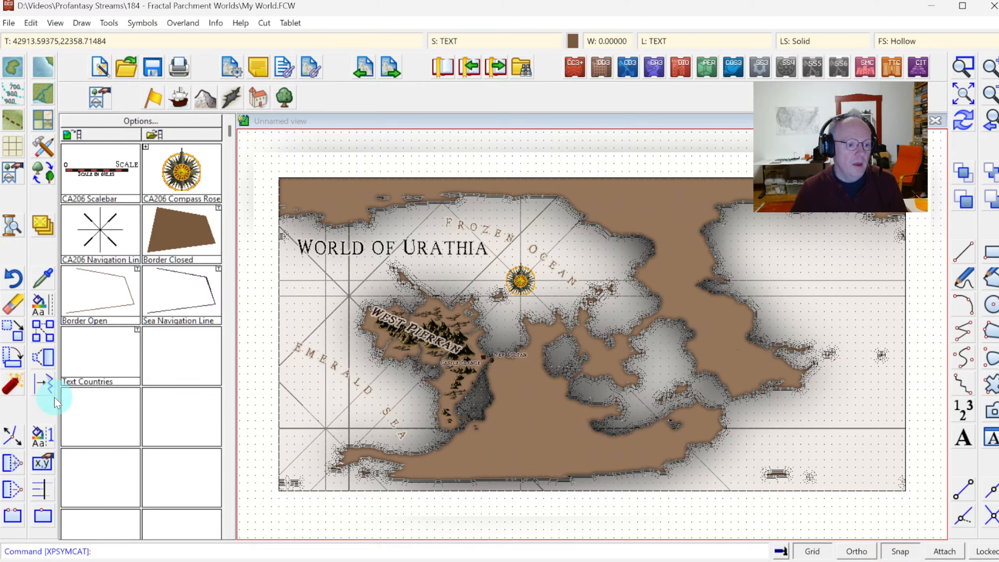
Pick the CA206 Scalebar symbol and set its X and Y scale to 50.
click(104, 173)
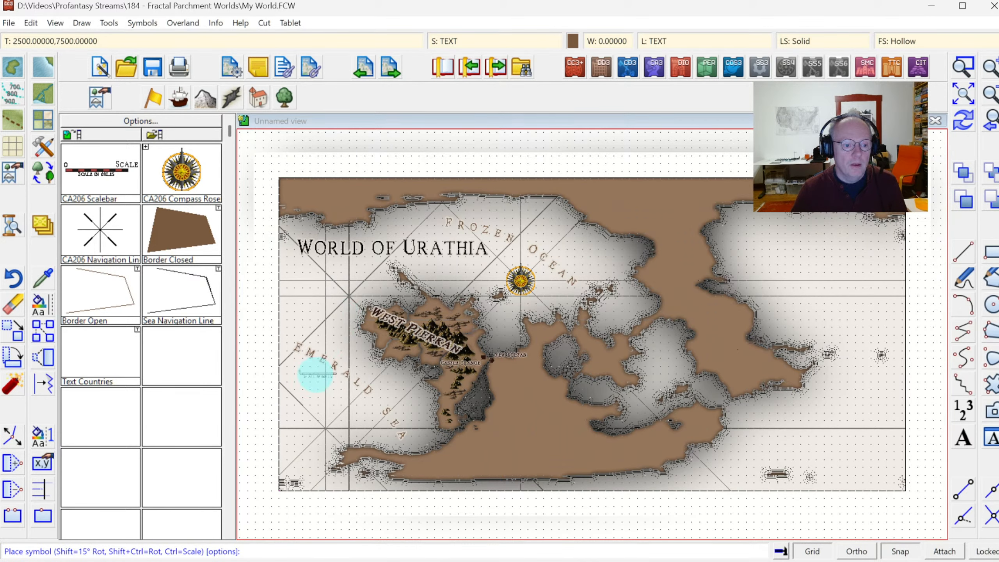
right_click(383, 318)
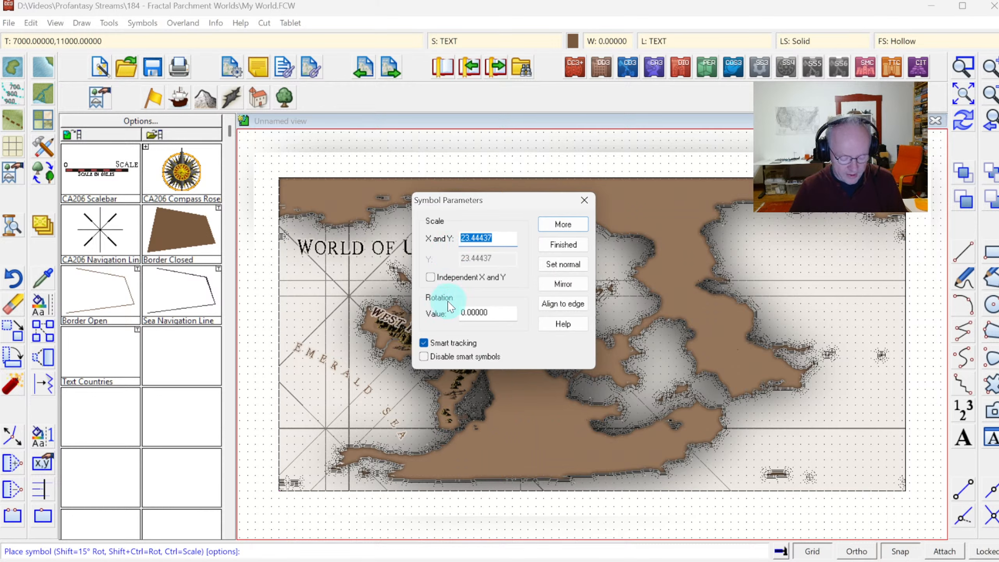
text(5)
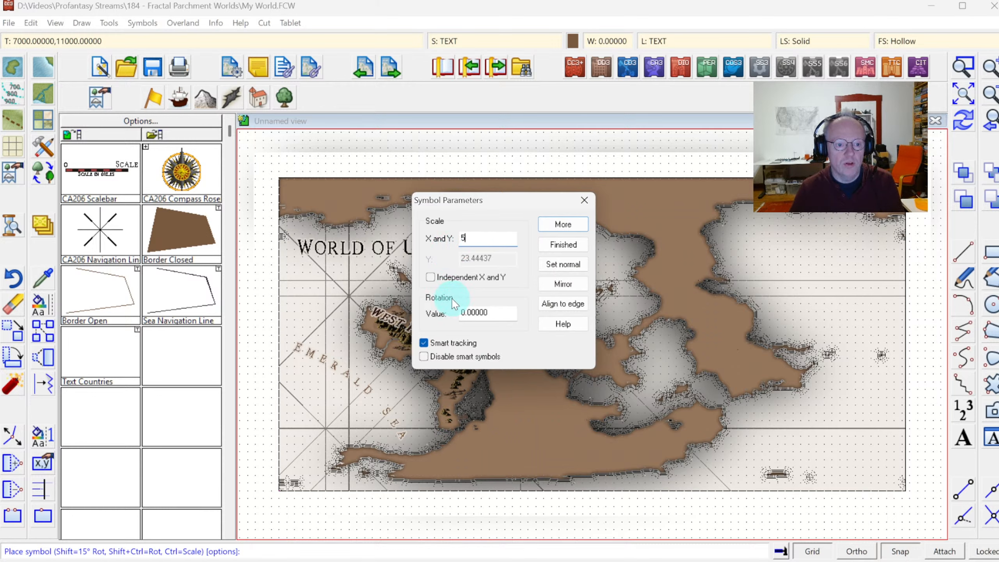
text(0)
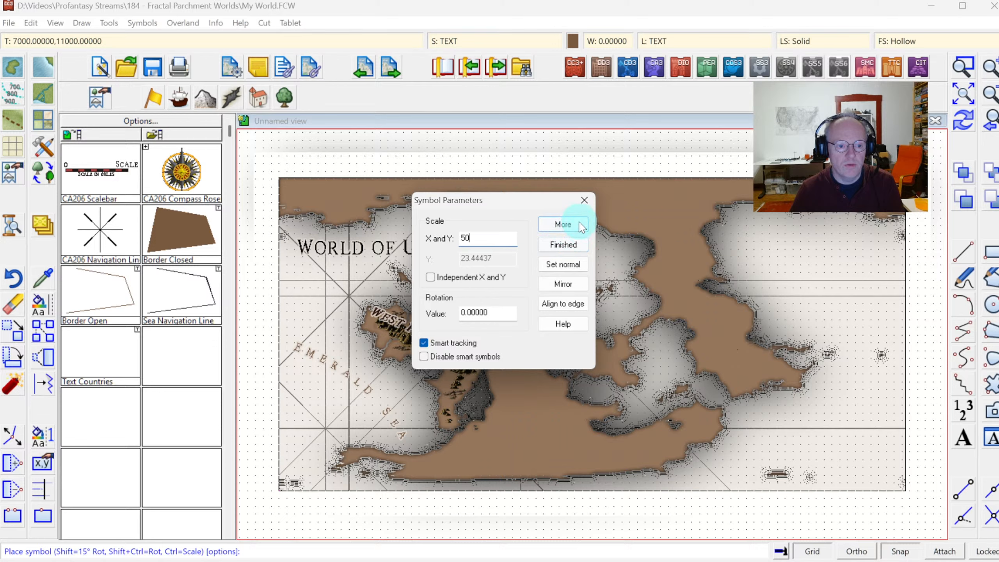
click(564, 224)
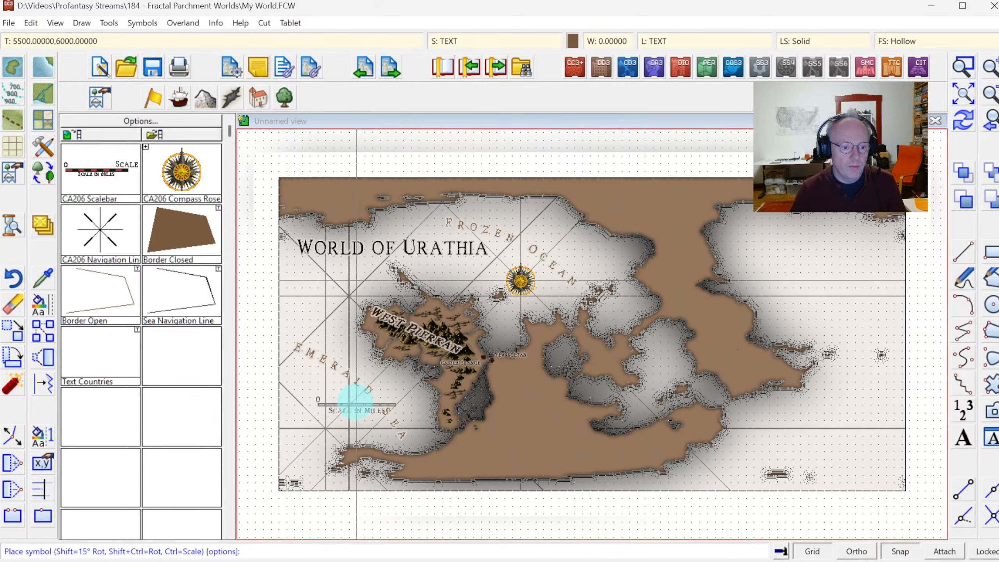
Place the scalebar in the southwestern sea beside the Emerald Sea label with a Scale attribute of 5000, and check it up close.
click(348, 410)
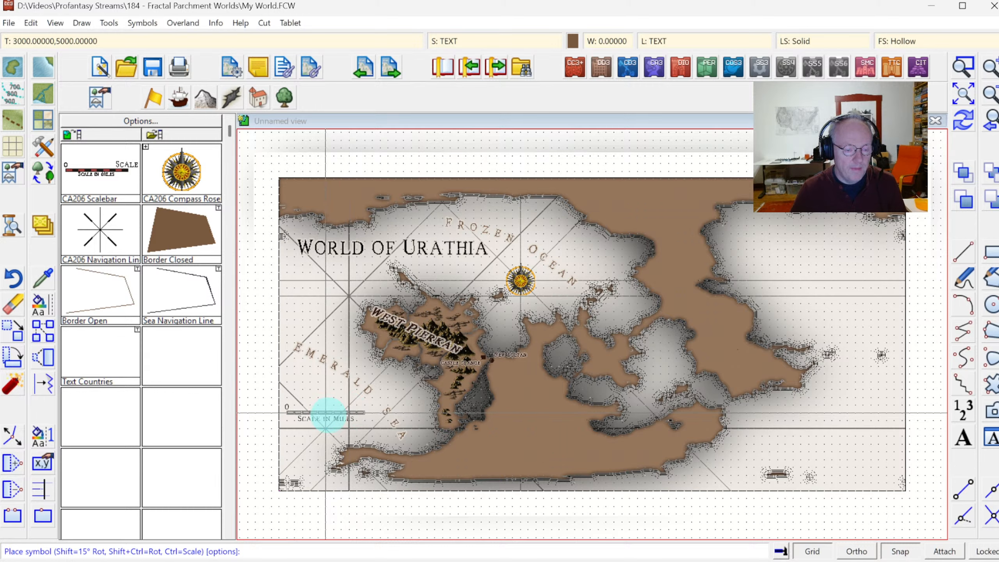
ctrl+click(327, 415)
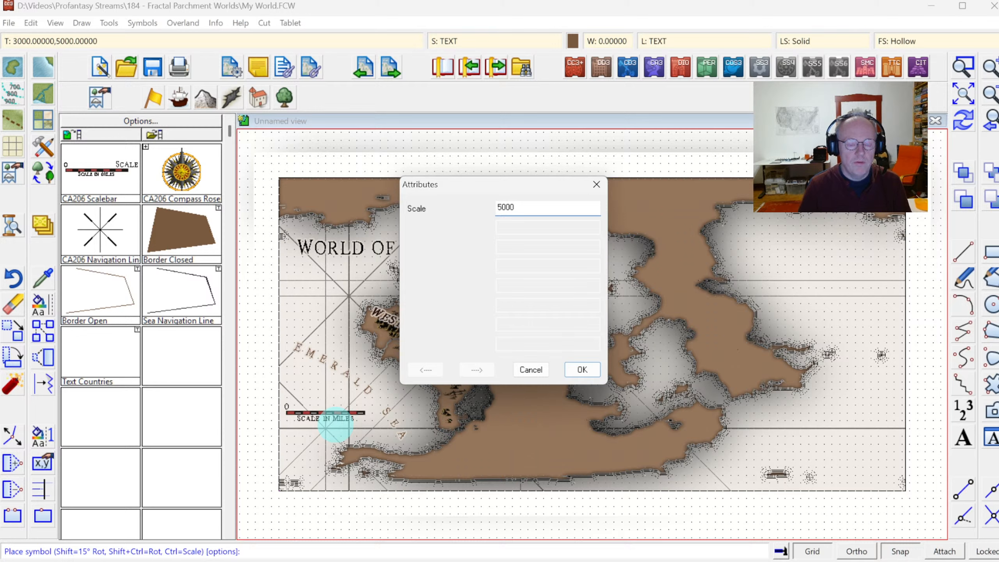
text(5000)
key(Return)
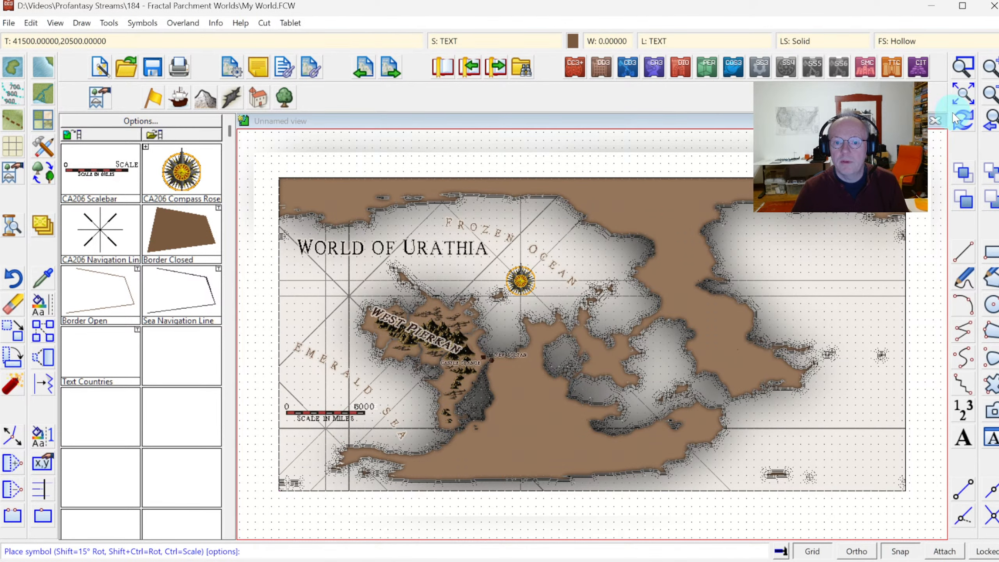
click(962, 67)
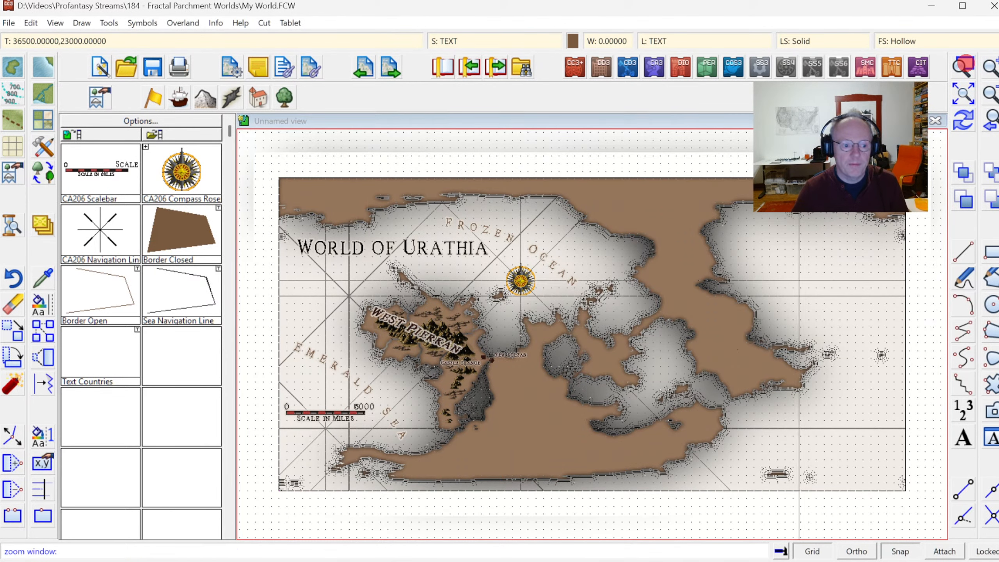
click(252, 353)
click(450, 475)
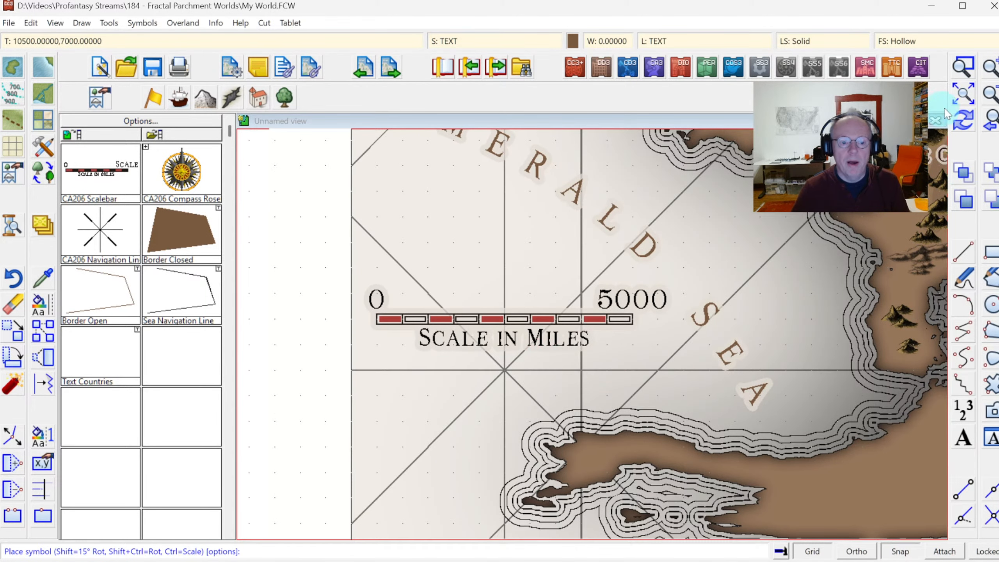
click(961, 94)
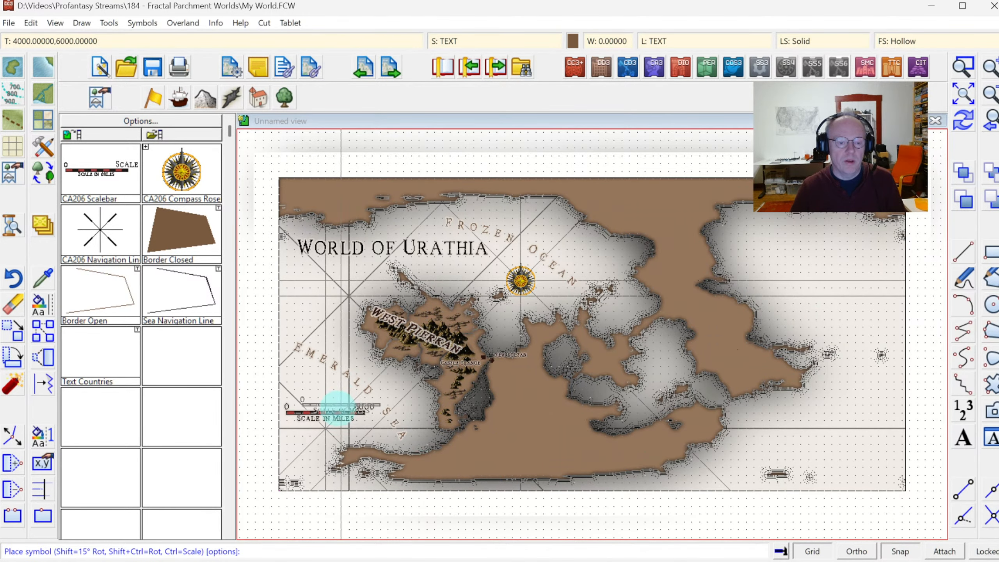
key(Escape)
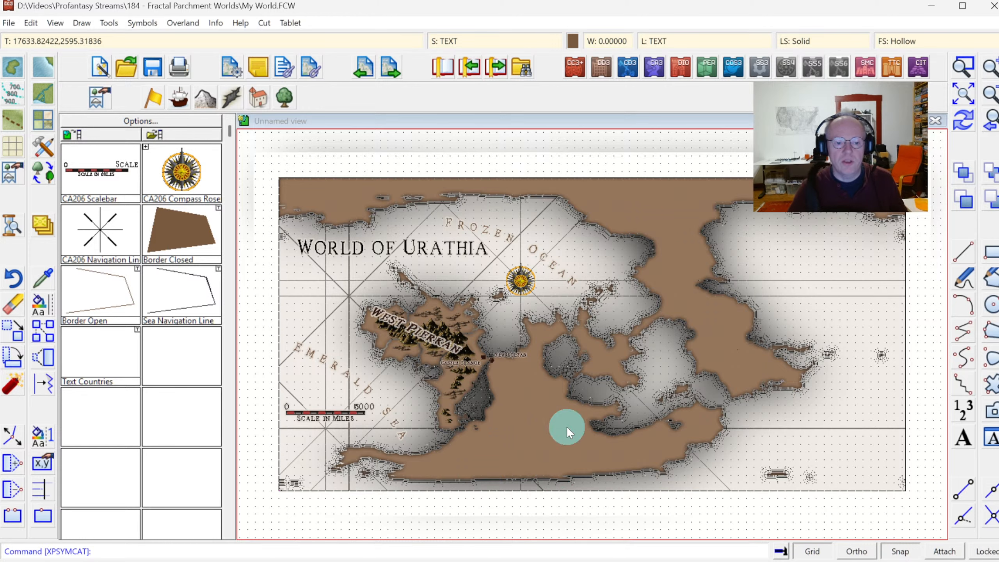
Examine the area around New Boltan and Castle Crange up close, followed by the western part of the map.
click(962, 67)
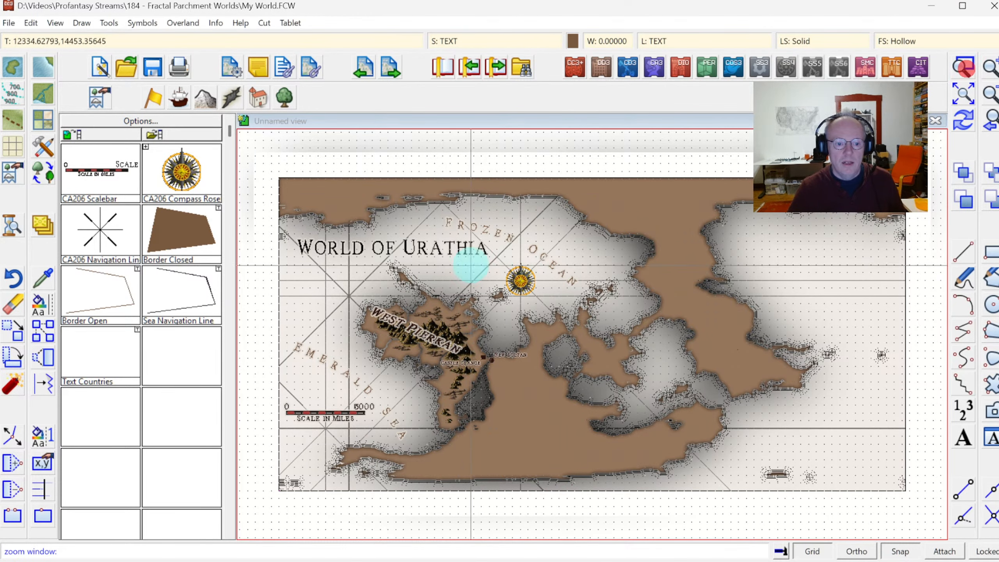
click(394, 284)
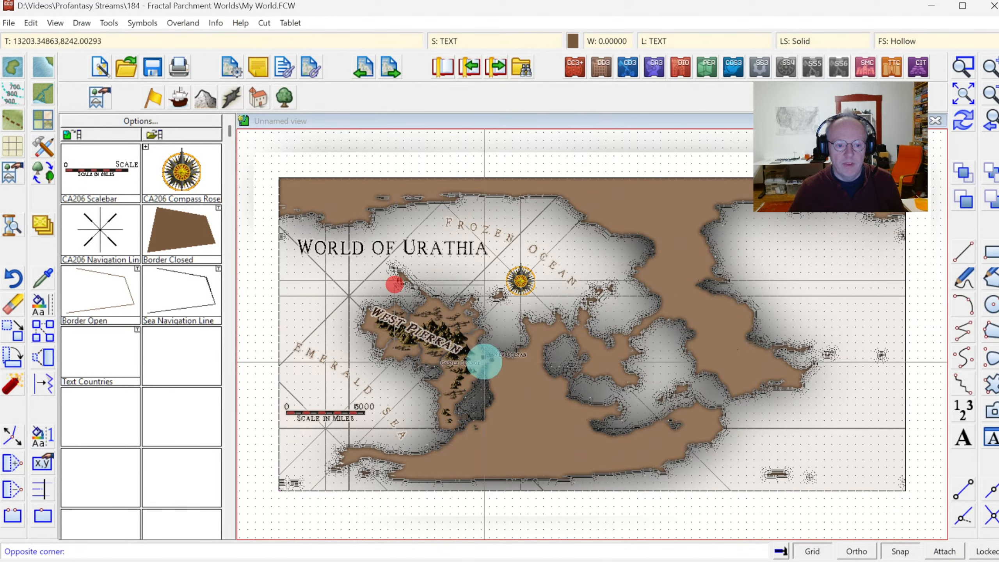
click(679, 445)
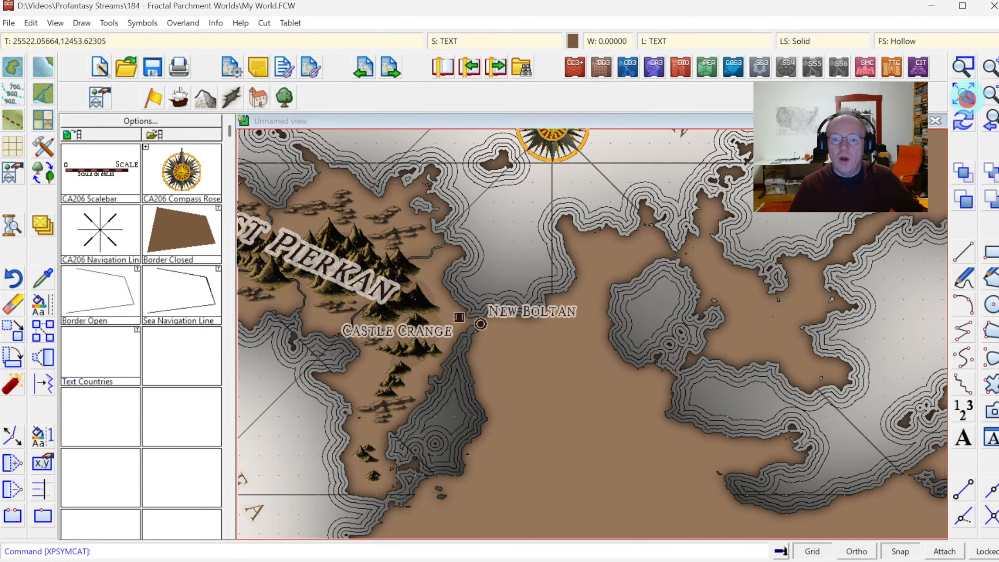
click(965, 95)
click(962, 66)
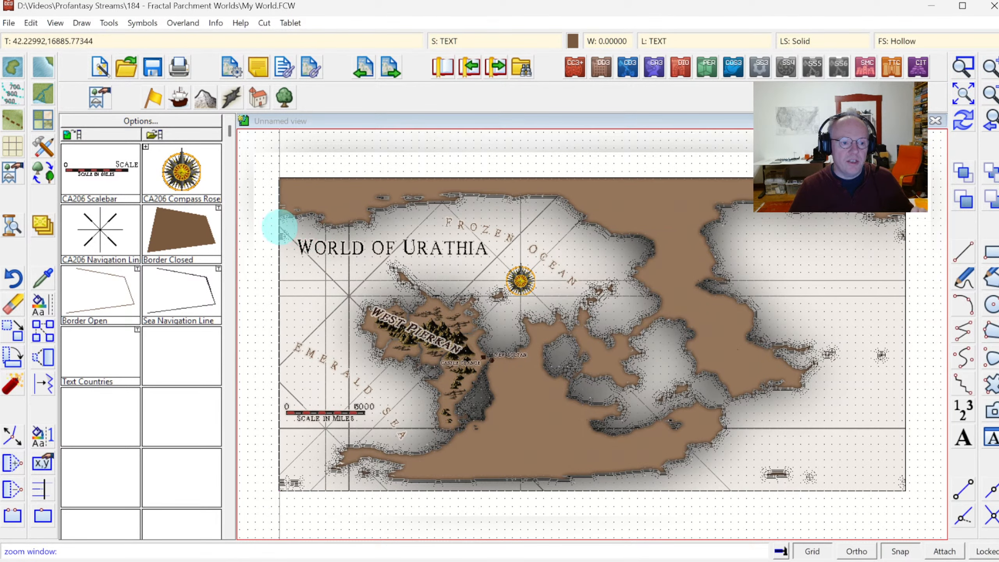
click(276, 225)
click(613, 436)
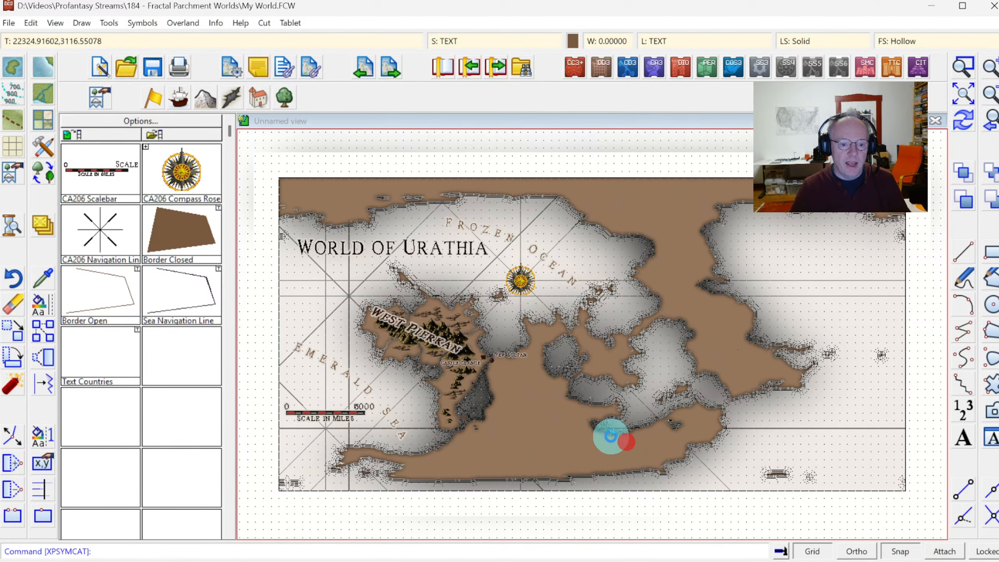